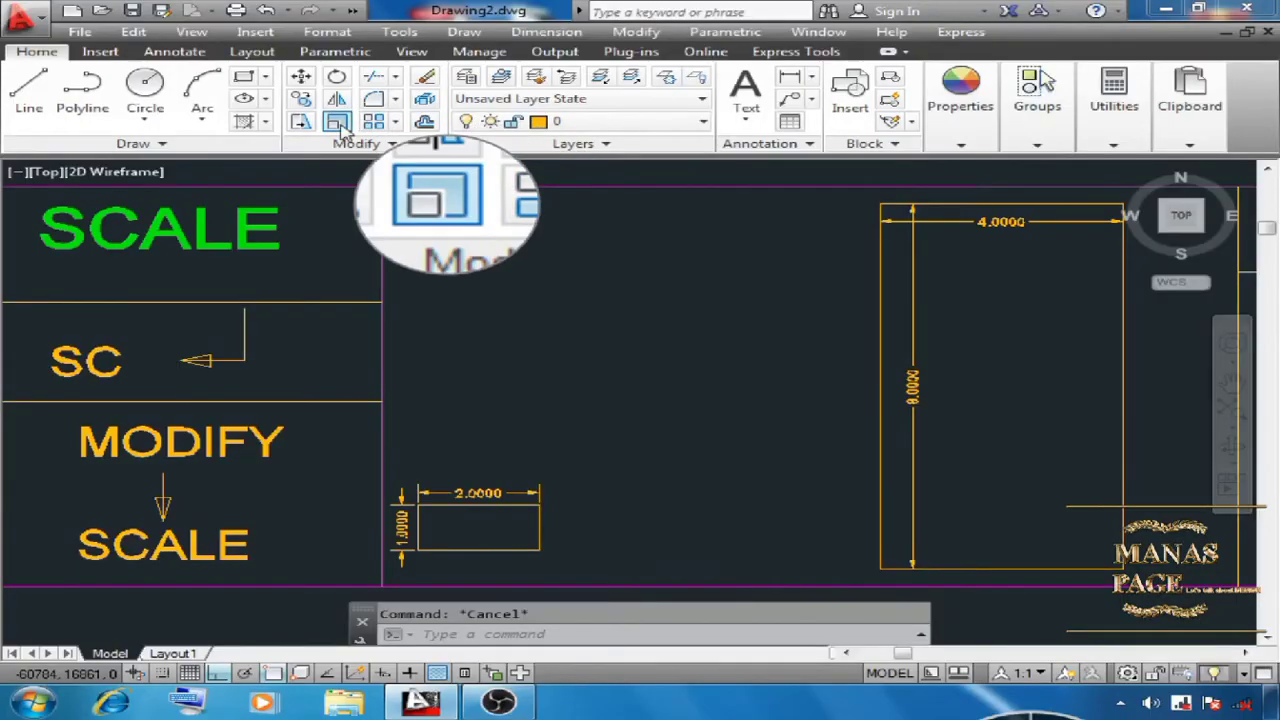
# - Start scaling the 2 × 1 rectangle together with its dimensions, using its lower-left corner as the base point
pyautogui.click(373, 121)
pyautogui.scroll(2, 568, 535)
pyautogui.scroll(2, 466, 461)
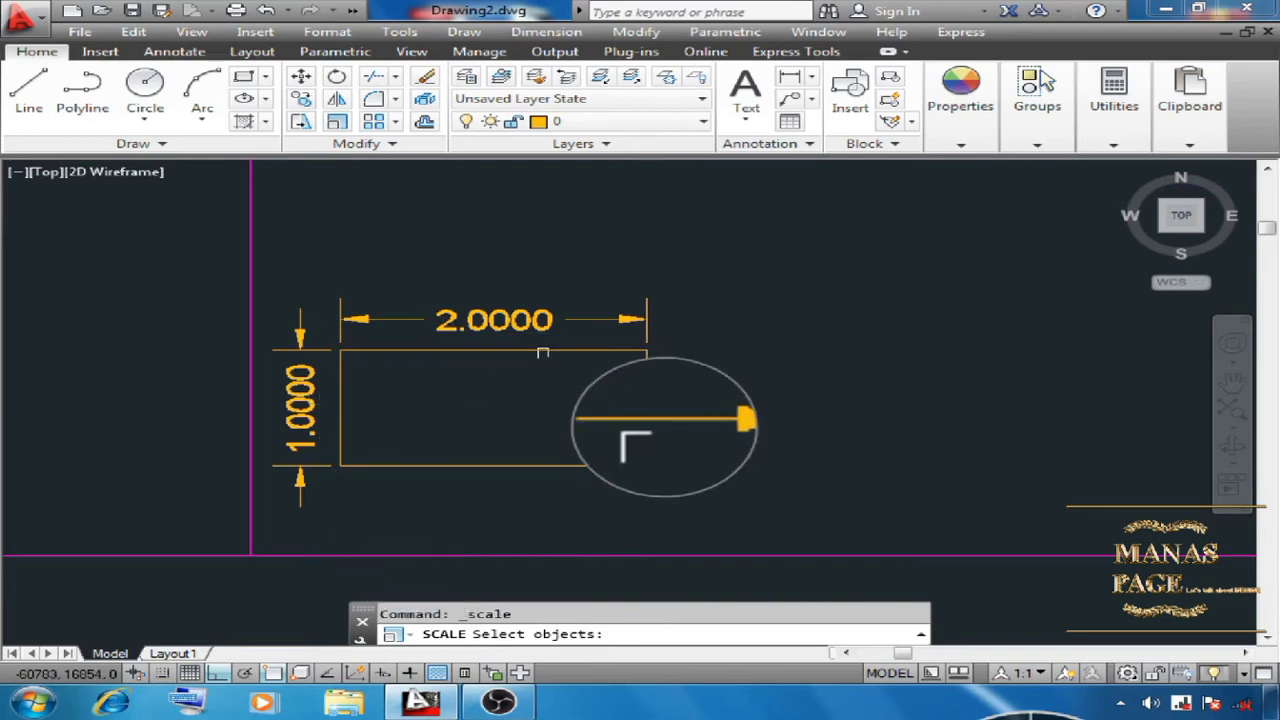
pyautogui.click(737, 234)
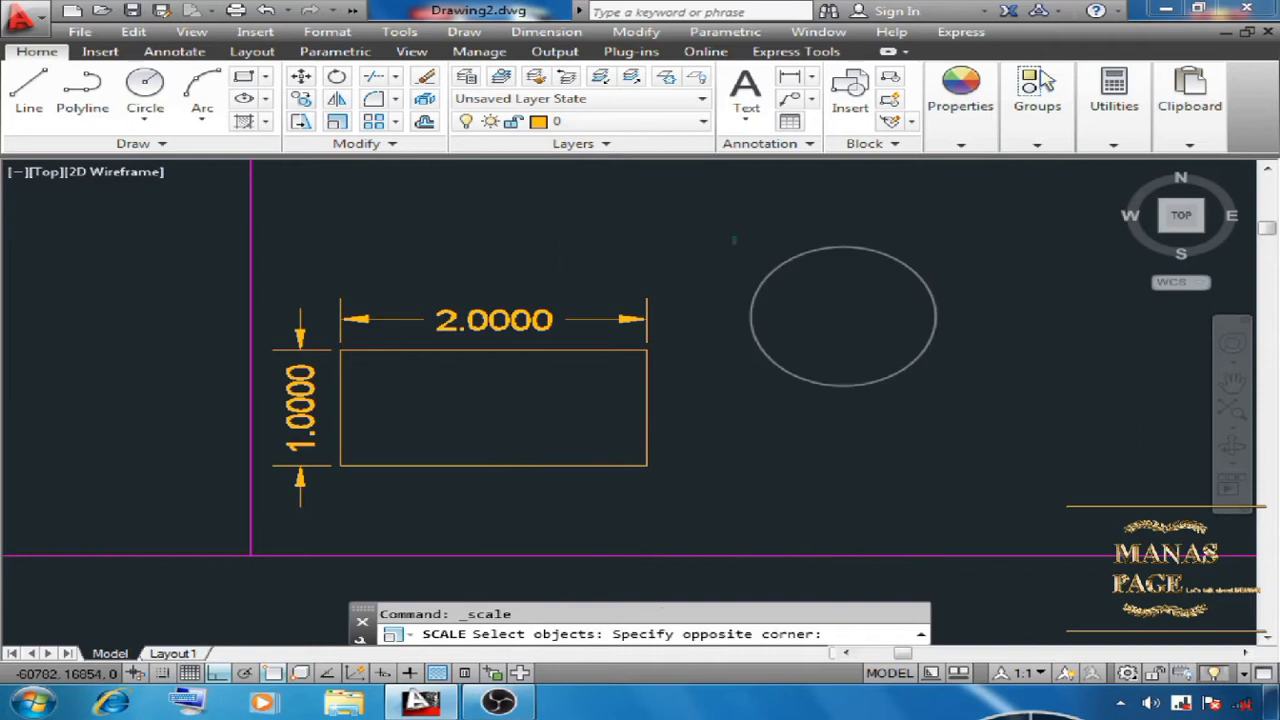
pyautogui.click(351, 457)
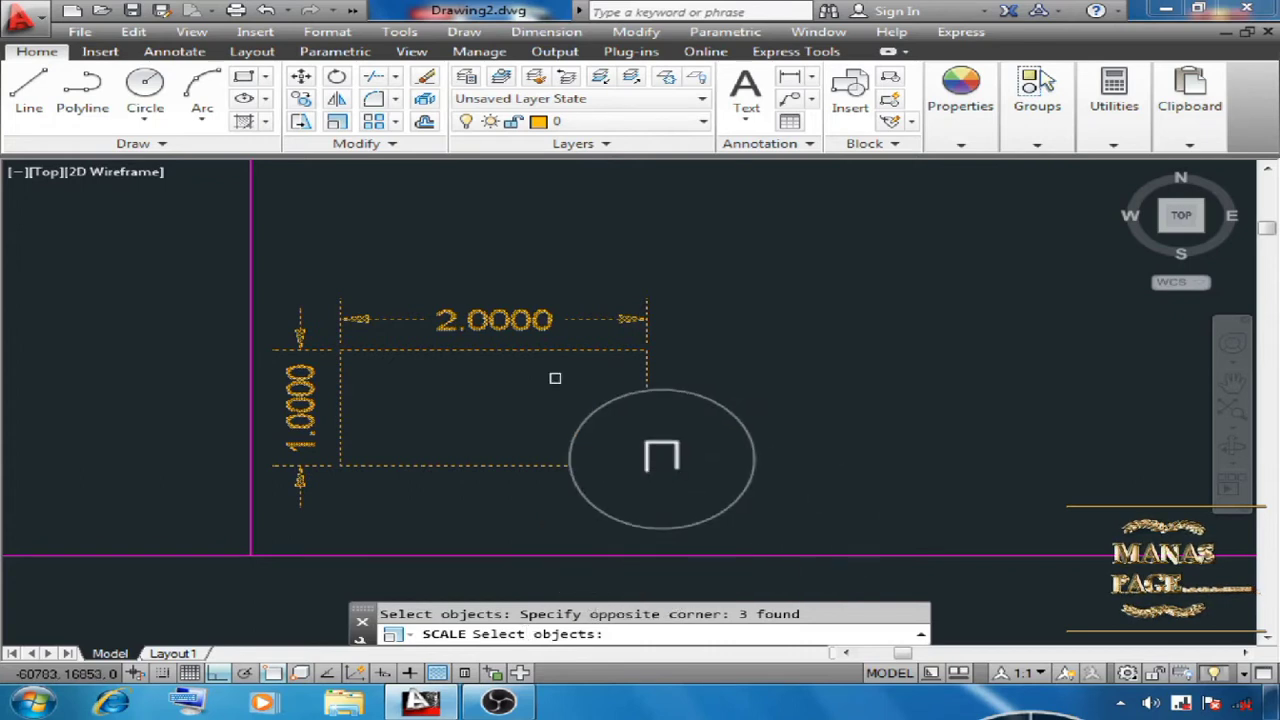
pyautogui.press('Return')
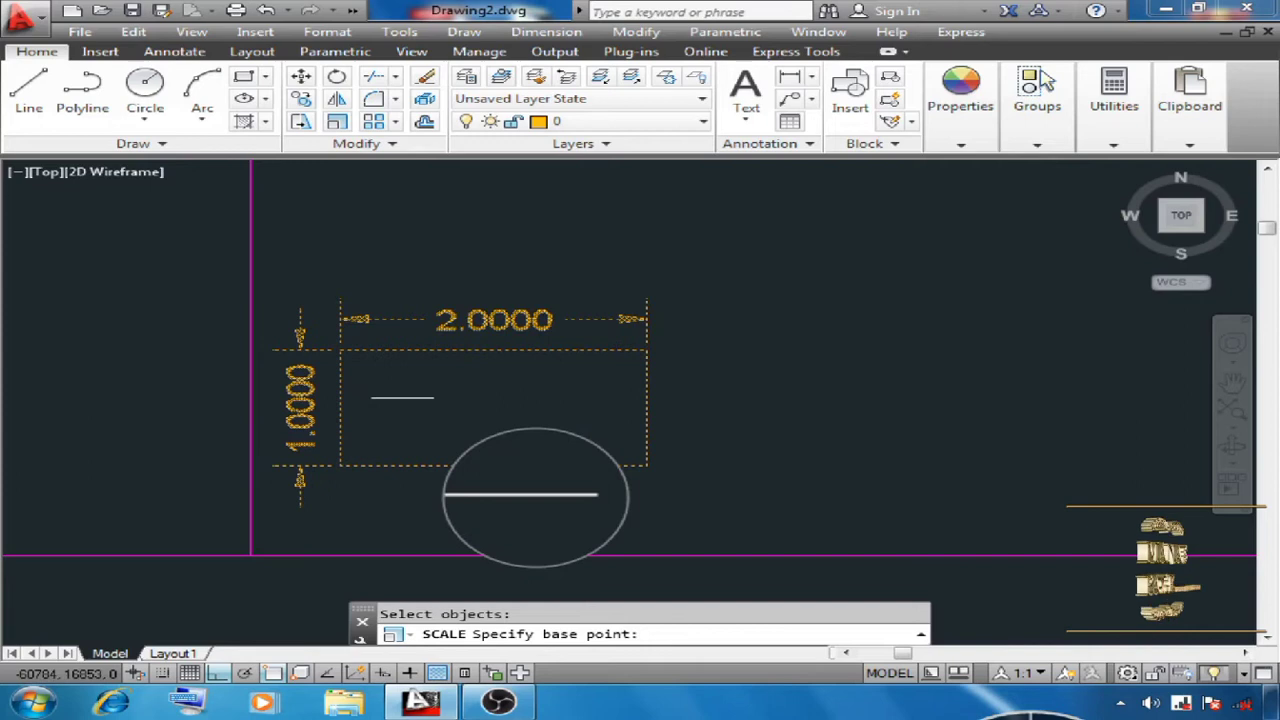
pyautogui.click(340, 465)
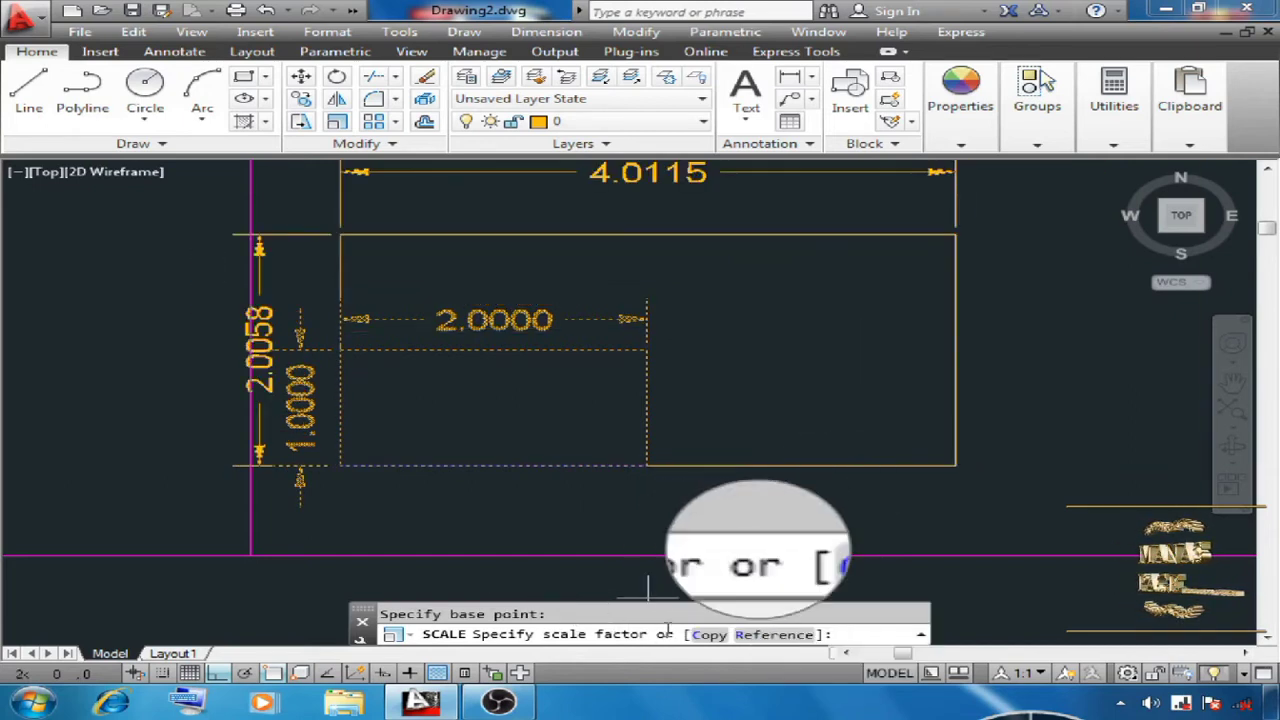
# - Examine the scale factor notes in the drawing for how to work out the factor for an increase
pyautogui.scroll(-6, 802, 327)
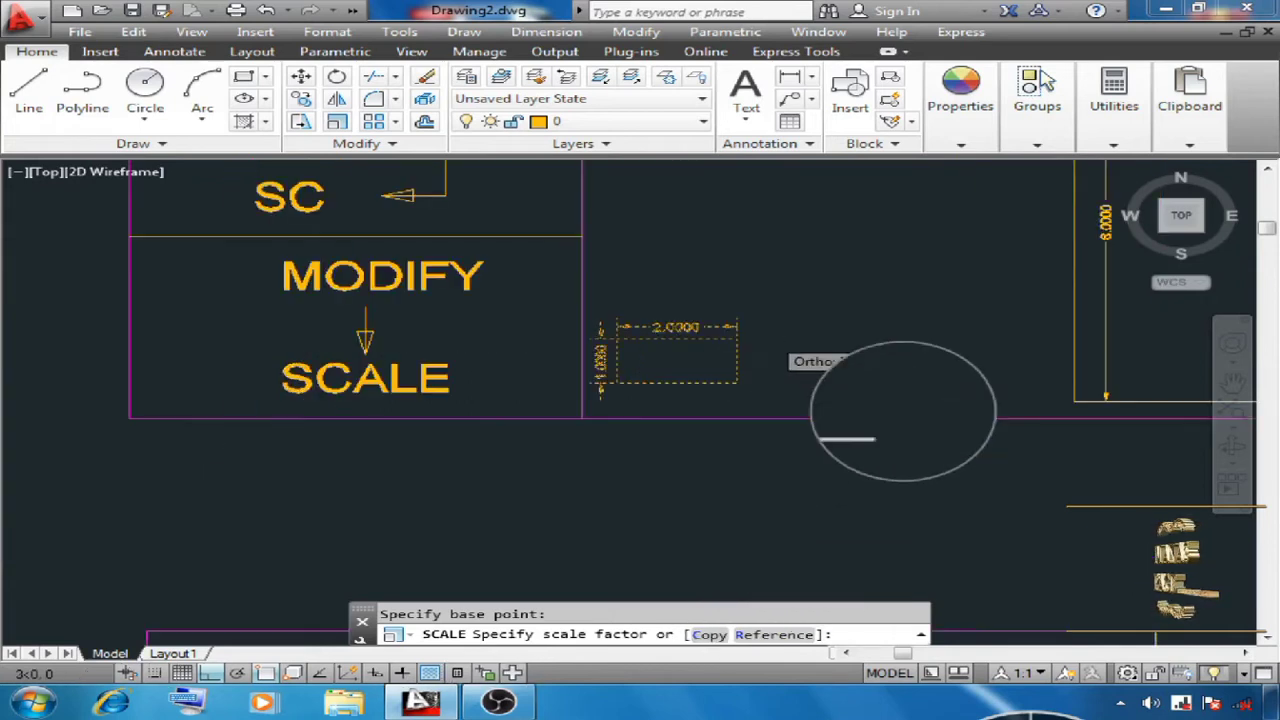
pyautogui.scroll(5, 410, 343)
pyautogui.scroll(-3, 678, 396)
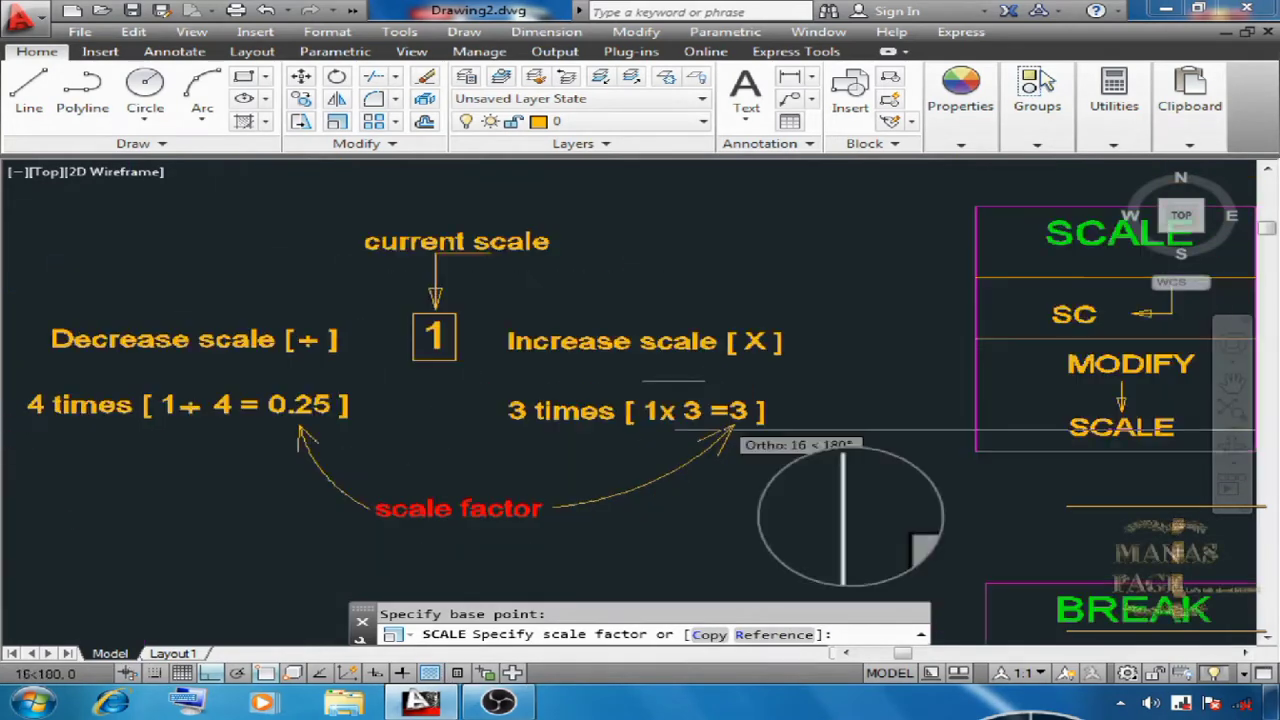
pyautogui.scroll(2, 668, 374)
pyautogui.moveTo(669, 373); pyautogui.dragTo(710, 433, button='middle')
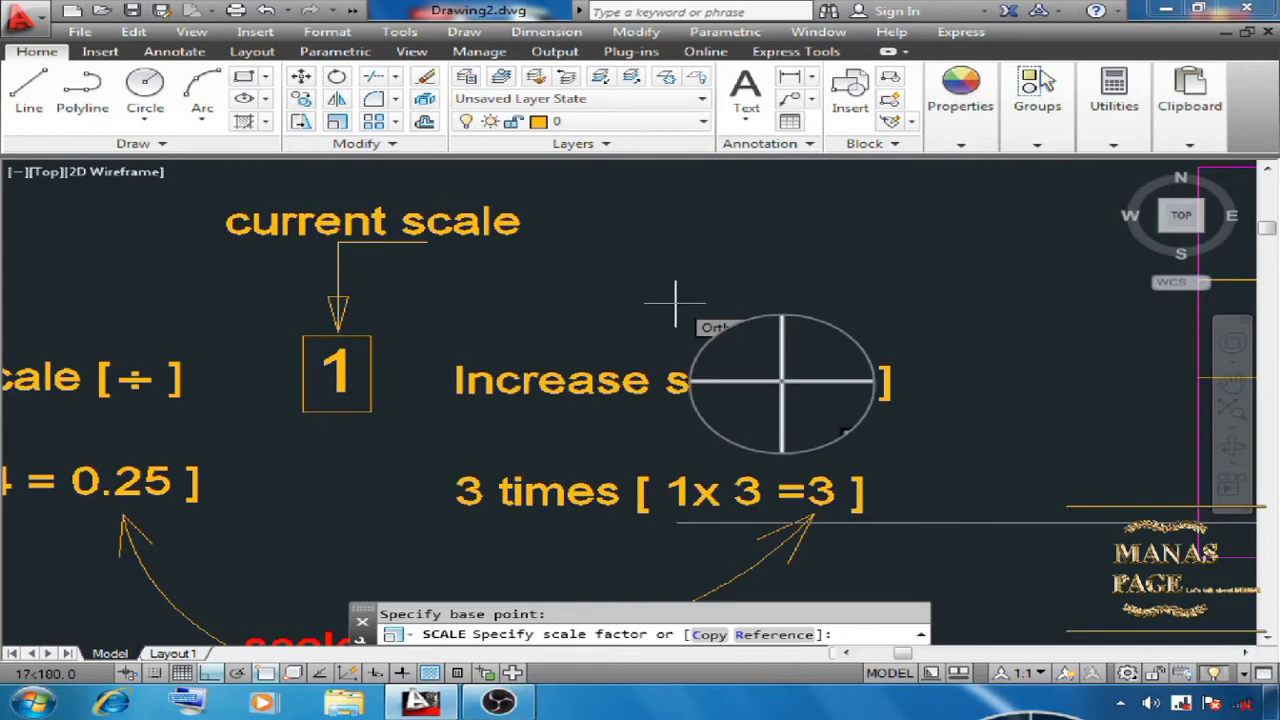
pyautogui.moveTo(487, 491); pyautogui.dragTo(437, 371, button='middle')
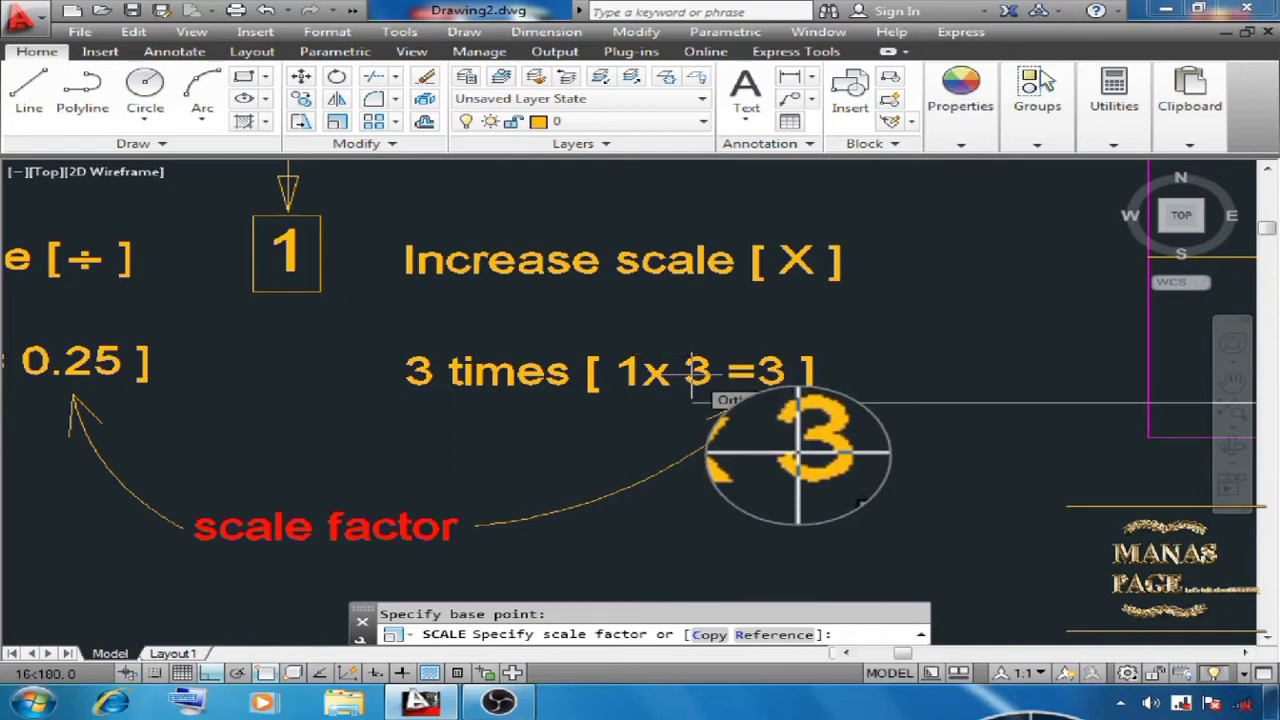
pyautogui.moveTo(777, 387); pyautogui.dragTo(775, 399, button='middle')
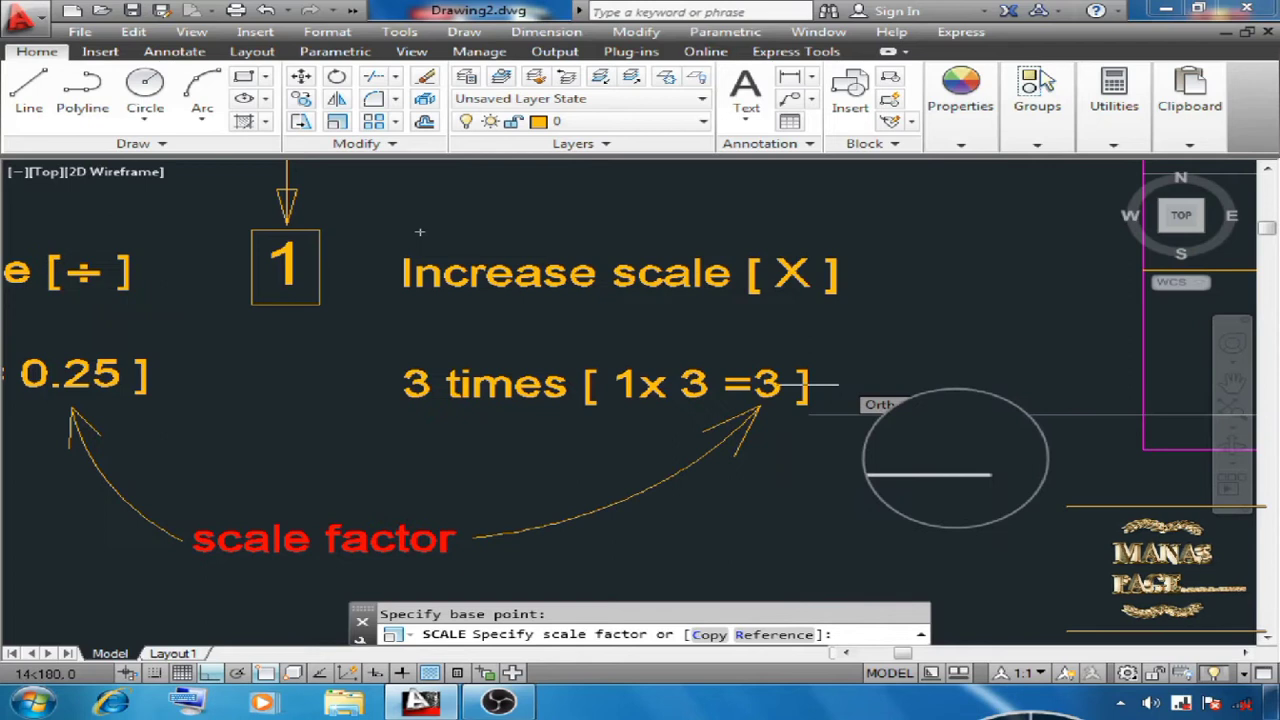
pyautogui.scroll(-5, 866, 398)
pyautogui.moveTo(866, 398); pyautogui.dragTo(226, 370, button='middle')
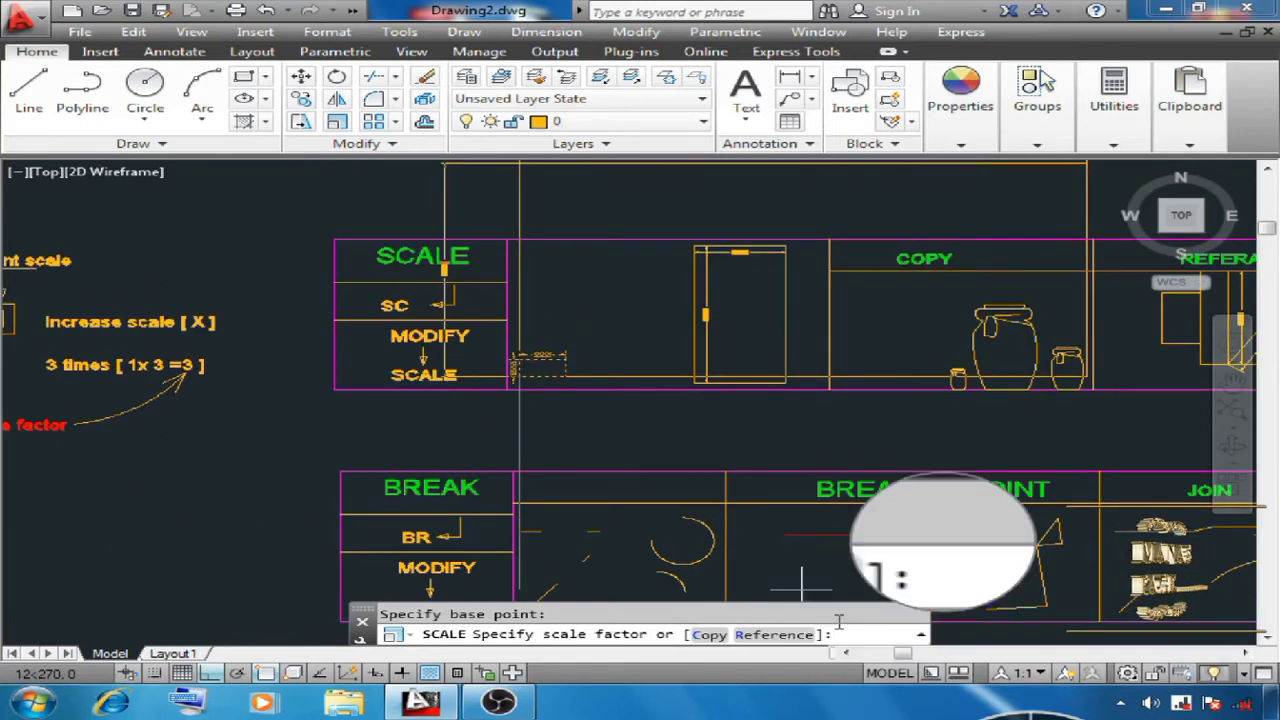
# - Enlarge the selected rectangle by a scale factor of 3 and check its resulting dimensions
pyautogui.write('3')
pyautogui.press('Return')
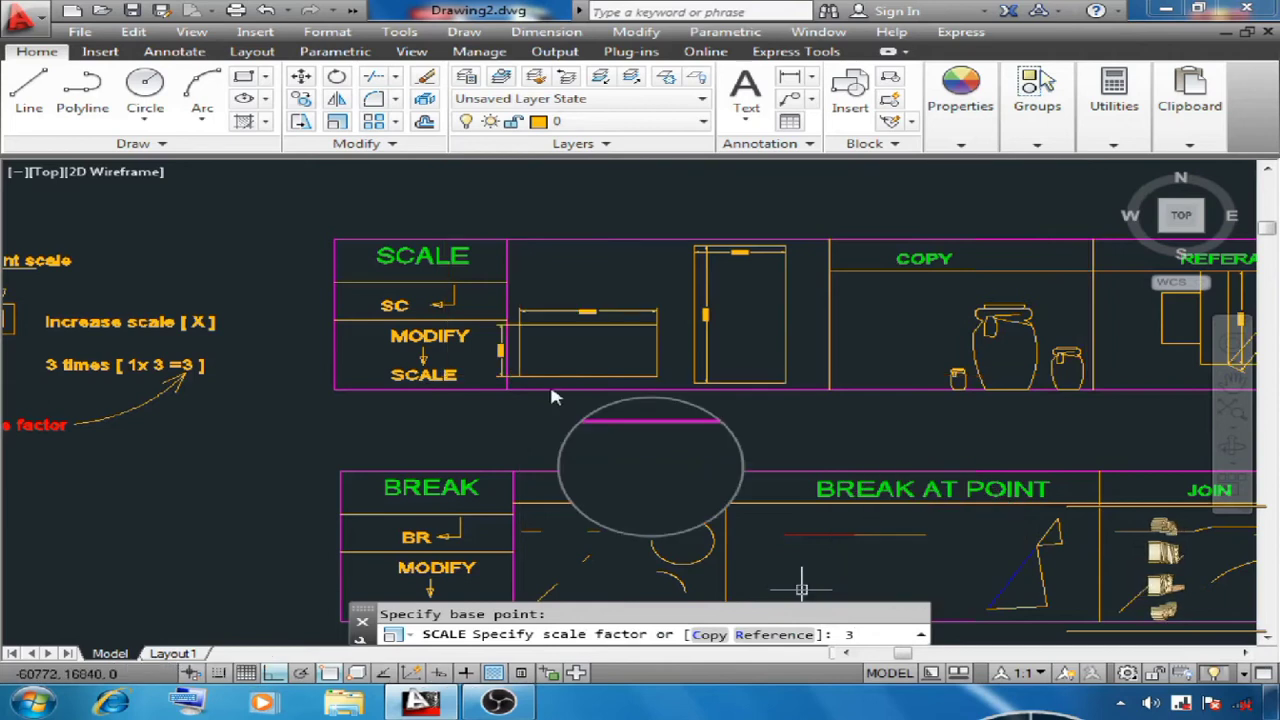
pyautogui.scroll(5, 310, 465)
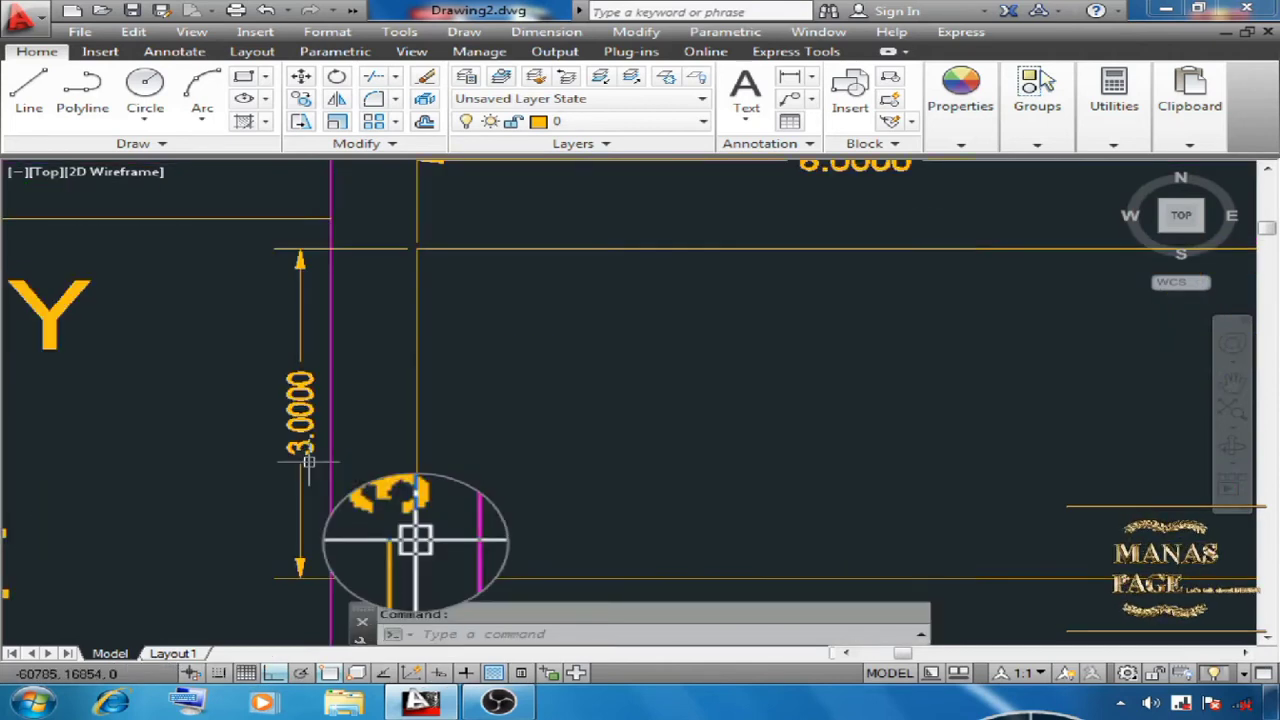
pyautogui.moveTo(864, 172); pyautogui.dragTo(574, 364, button='middle')
# - Start scaling the 4 × 8 rectangle together with its dimensions, using its lower-left corner as the base point
pyautogui.scroll(-5, 574, 364)
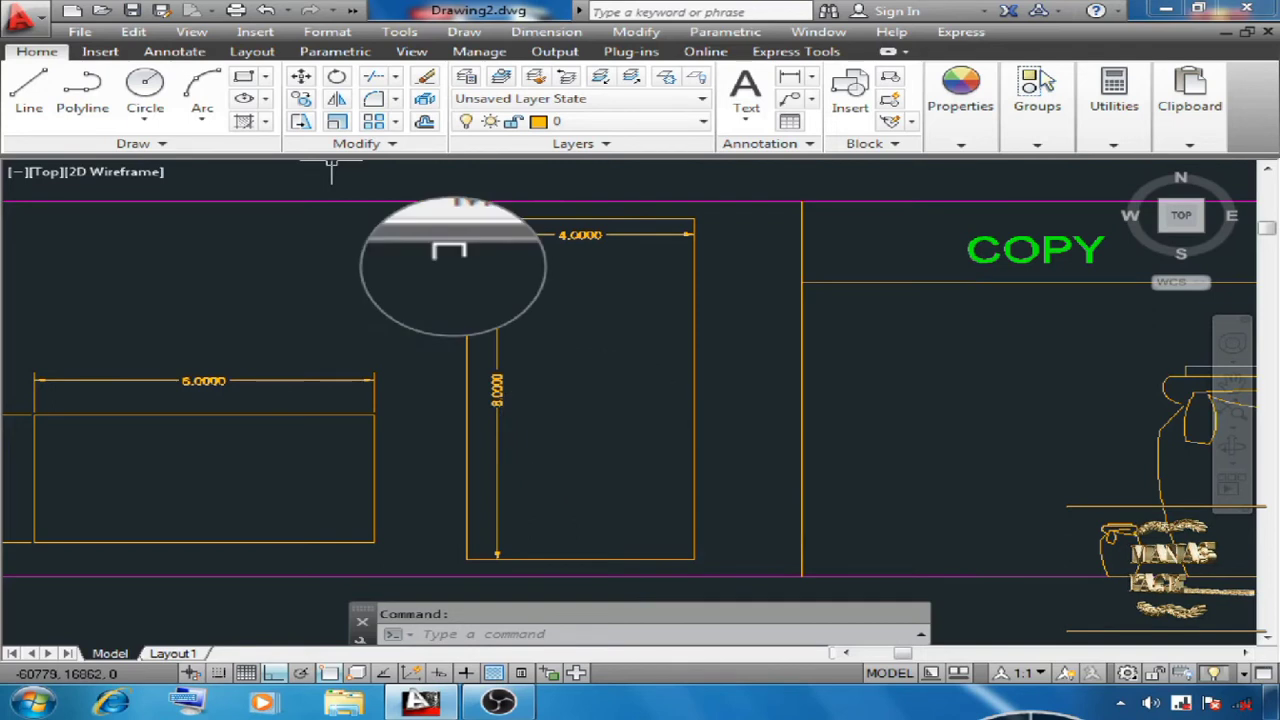
pyautogui.click(337, 122)
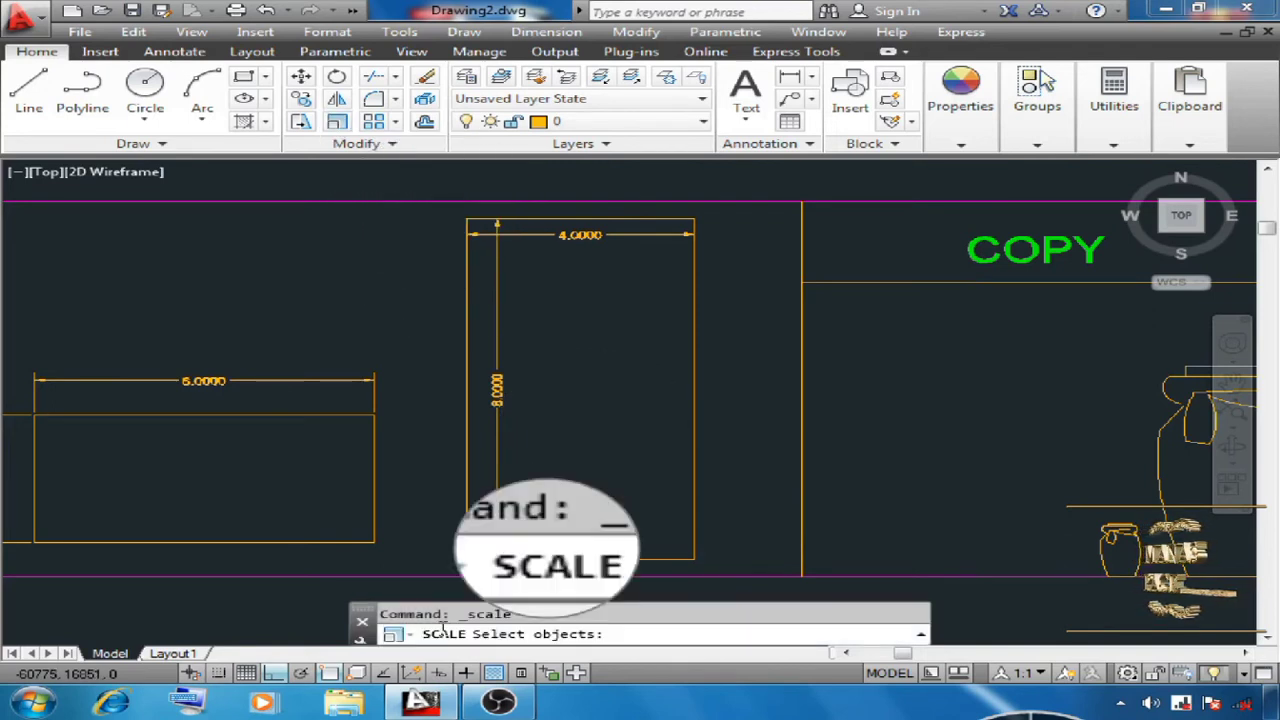
pyautogui.click(446, 212)
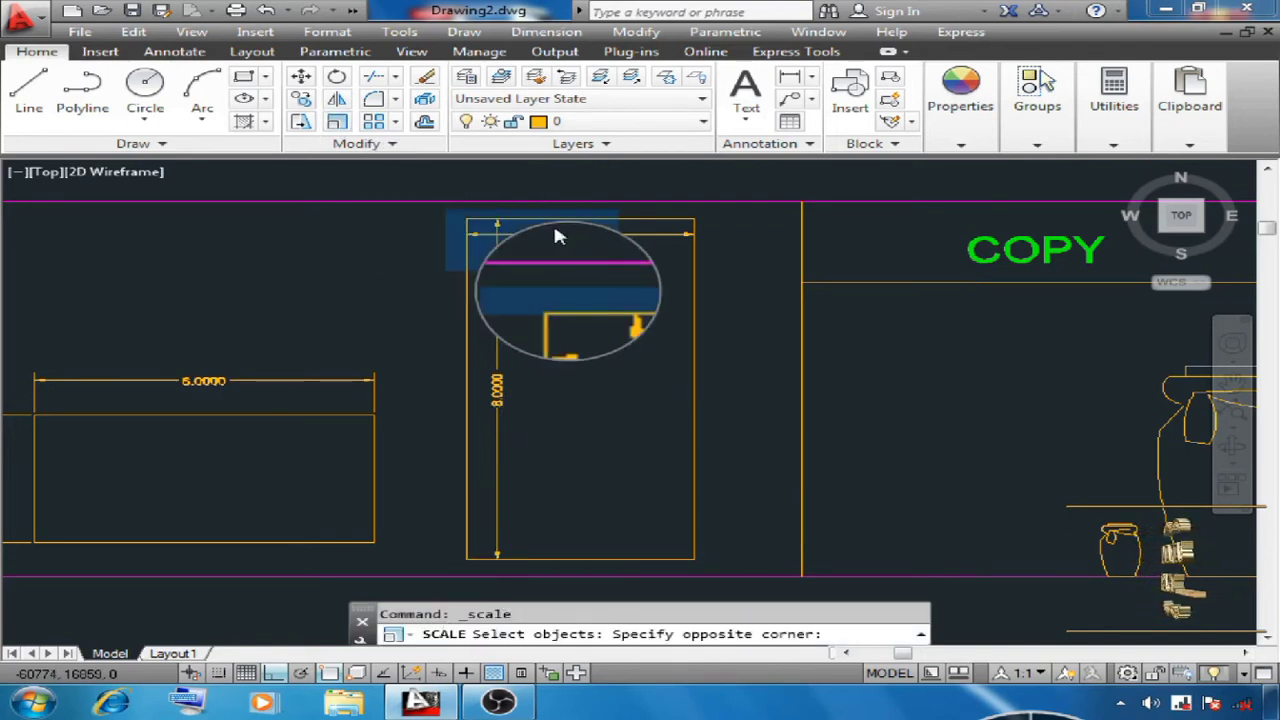
pyautogui.click(702, 540)
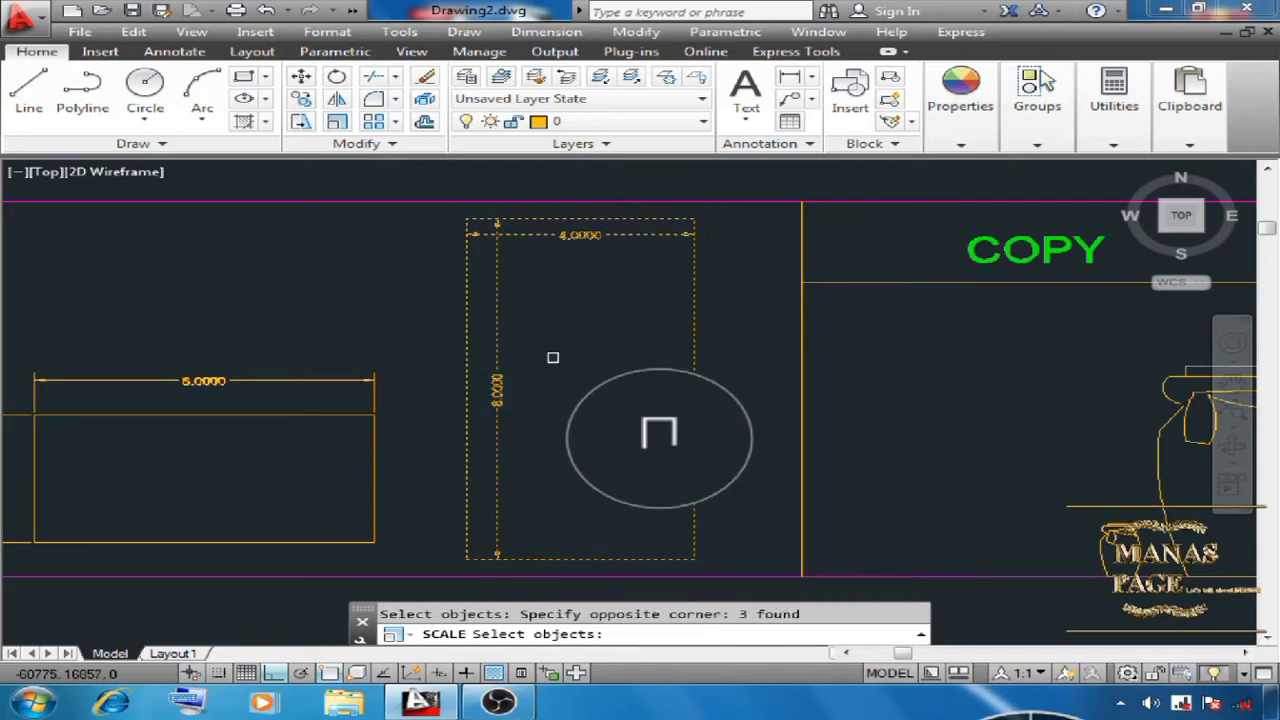
pyautogui.press('Return')
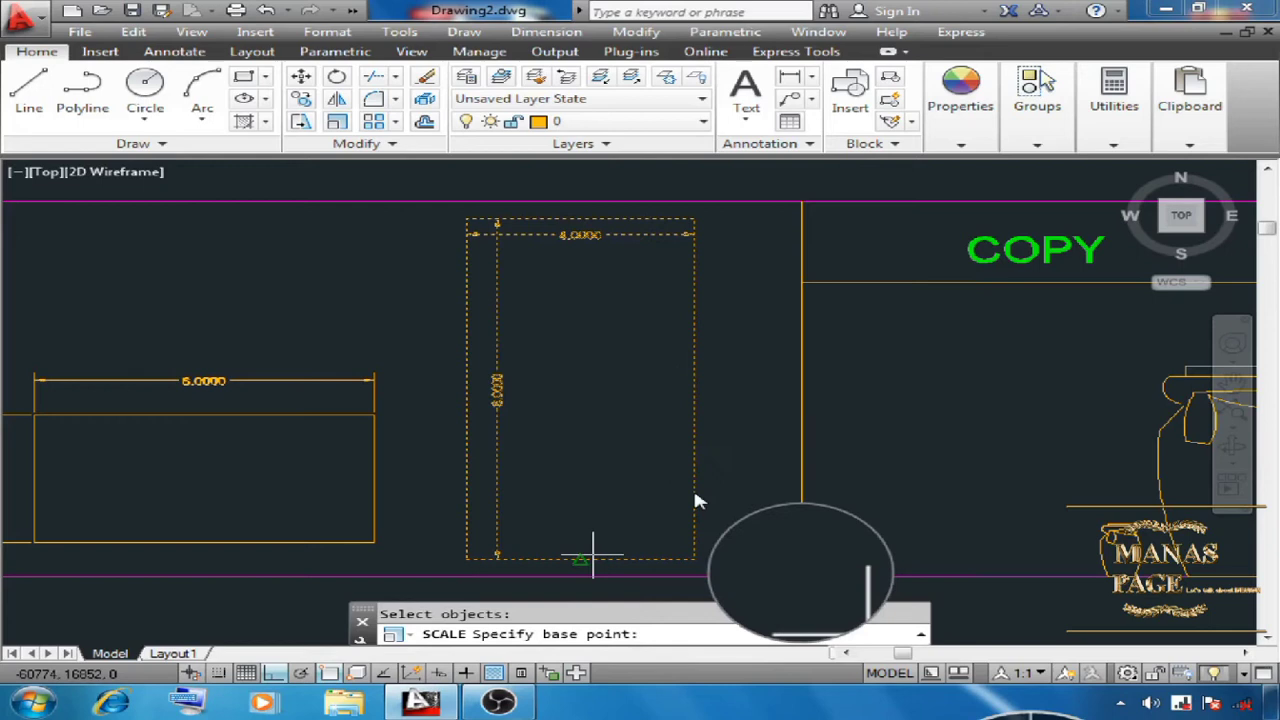
pyautogui.click(466, 560)
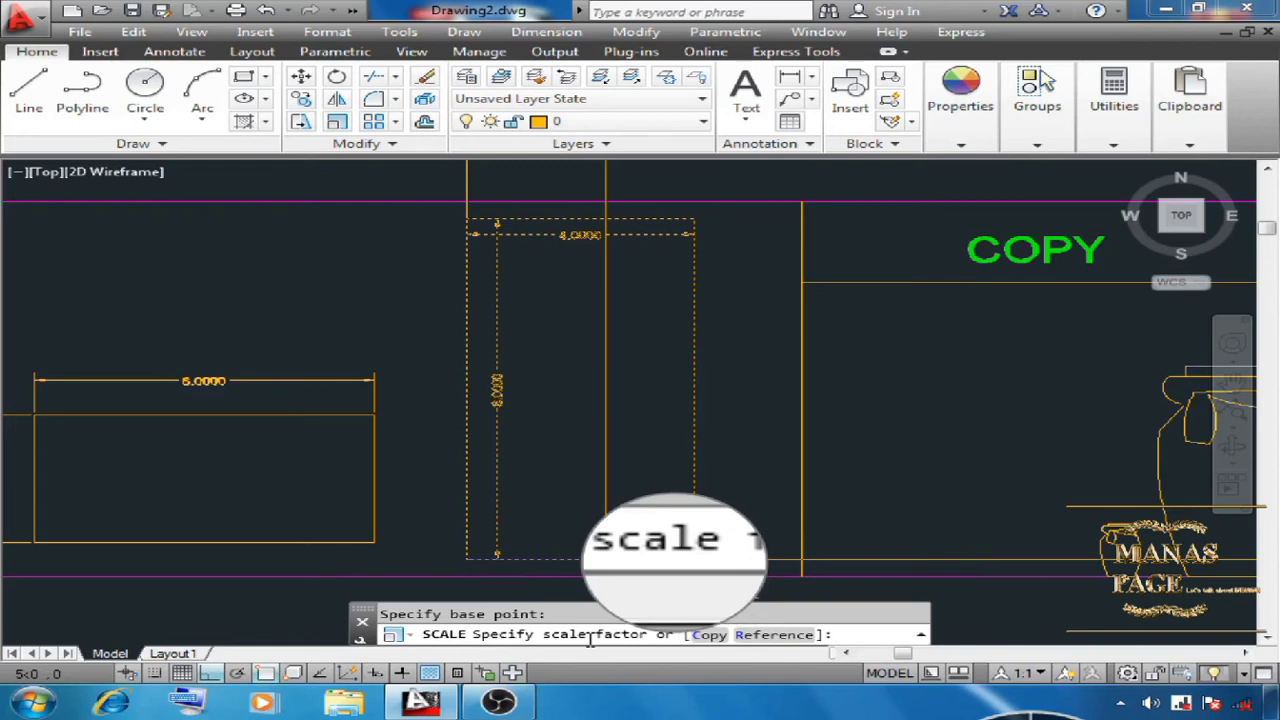
# - Consult the decrease-scale notes and shrink the selected rectangle by a scale factor of 0.25
pyautogui.scroll(-6, 777, 436)
pyautogui.scroll(6, 110, 480)
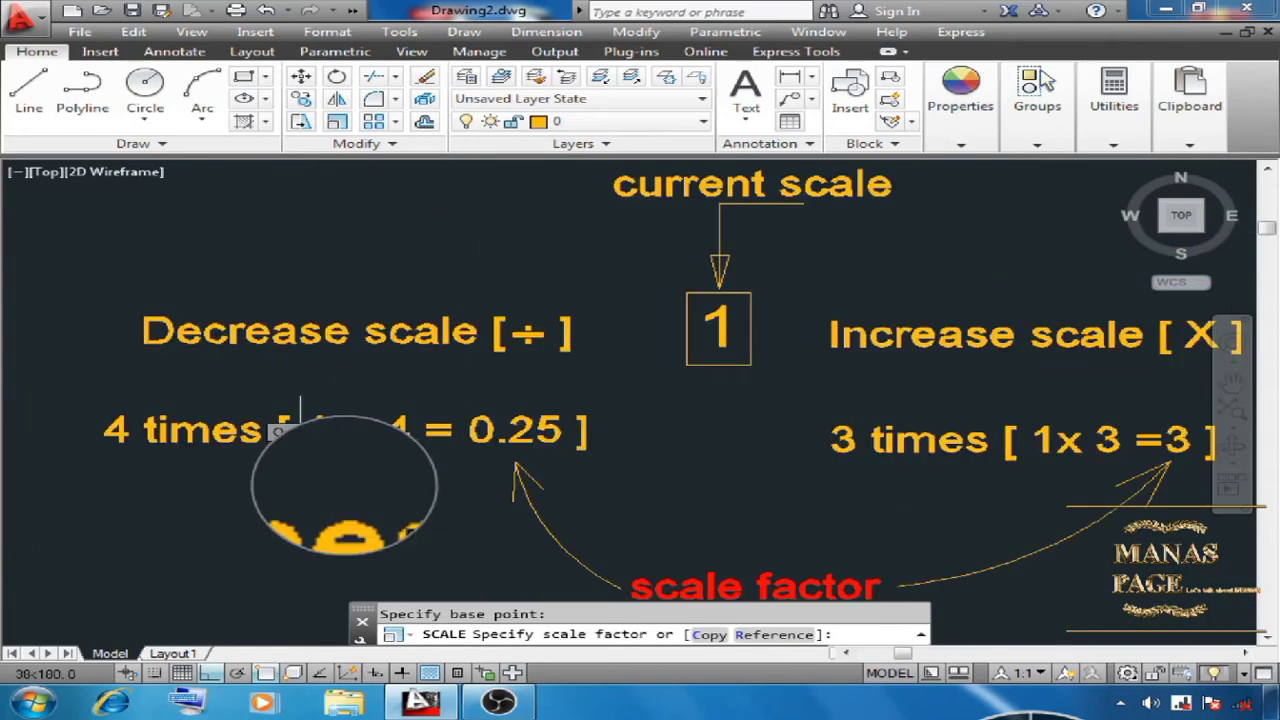
pyautogui.moveTo(300, 420); pyautogui.dragTo(340, 449, button='middle')
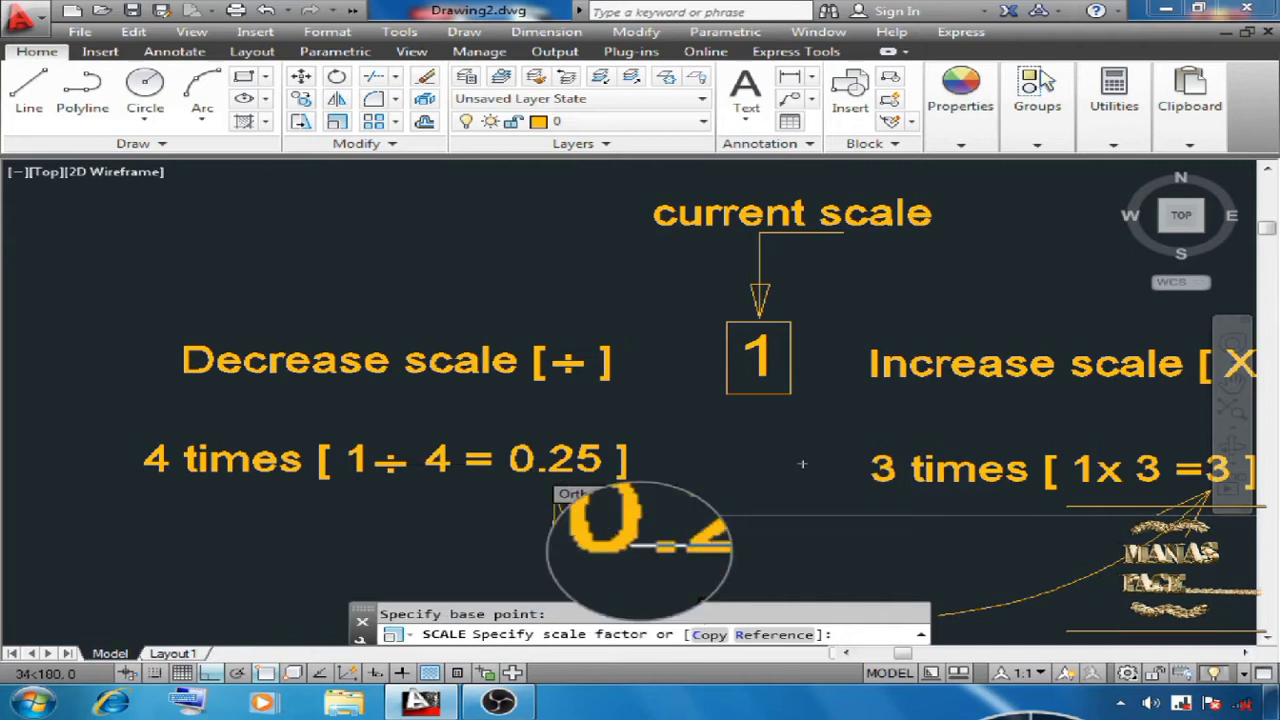
pyautogui.moveTo(534, 469); pyautogui.dragTo(382, 316, button='middle')
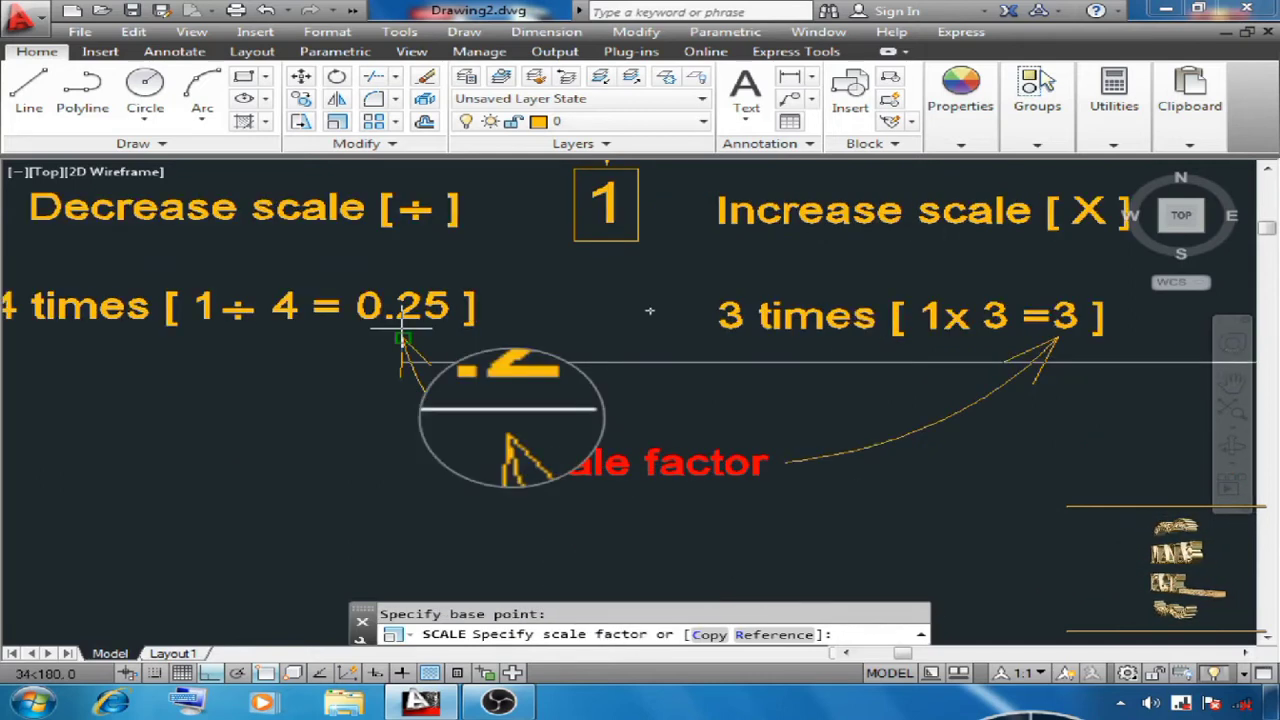
pyautogui.scroll(-2, 403, 338)
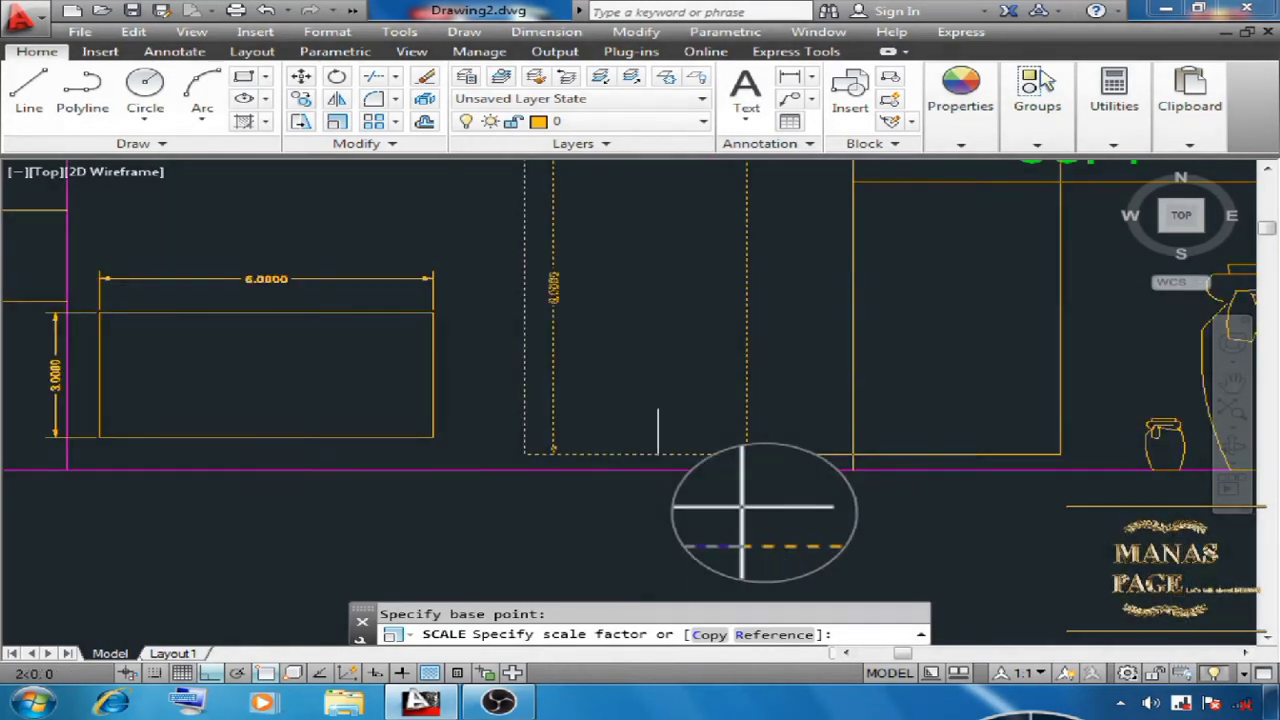
pyautogui.scroll(-2, 656, 440)
pyautogui.write('.')
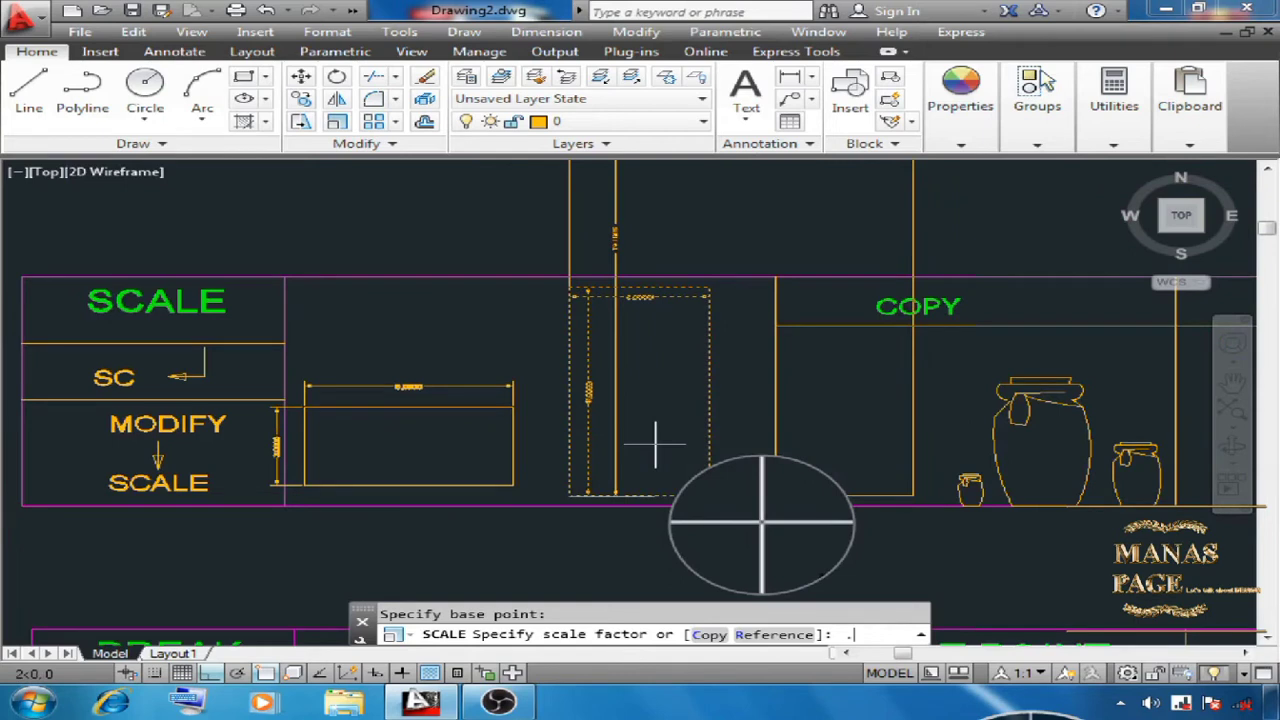
pyautogui.write('25')
pyautogui.press('Return')
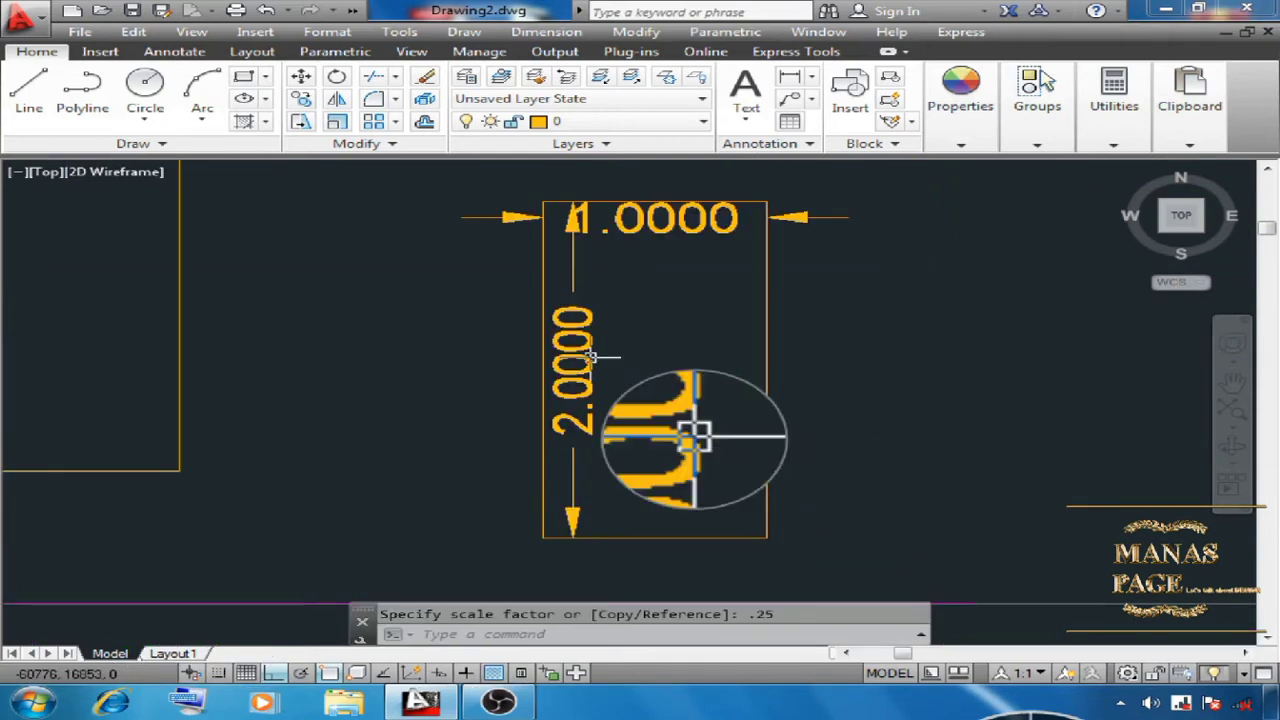
pyautogui.moveTo(643, 323); pyautogui.dragTo(619, 428, button='middle')
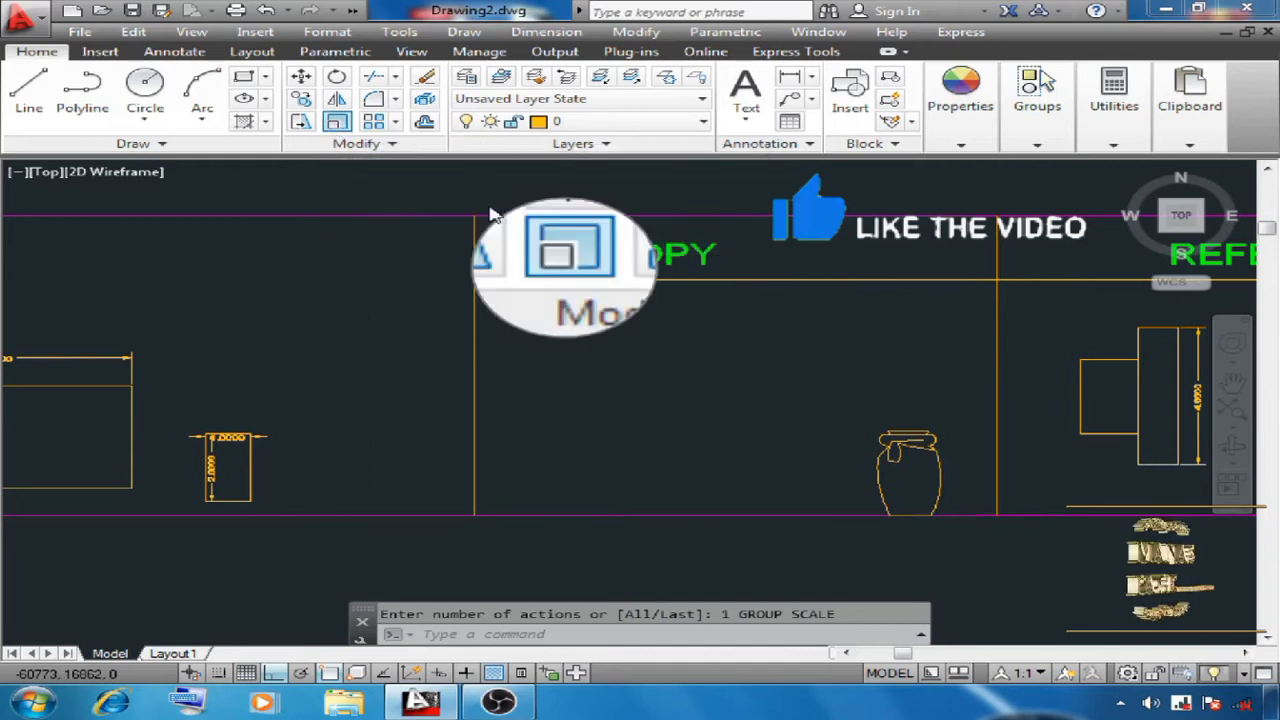
# - Scale a copy of the jar by a factor of 2 from the lower-right corner of the COPY section, keeping the original
pyautogui.click(337, 121)
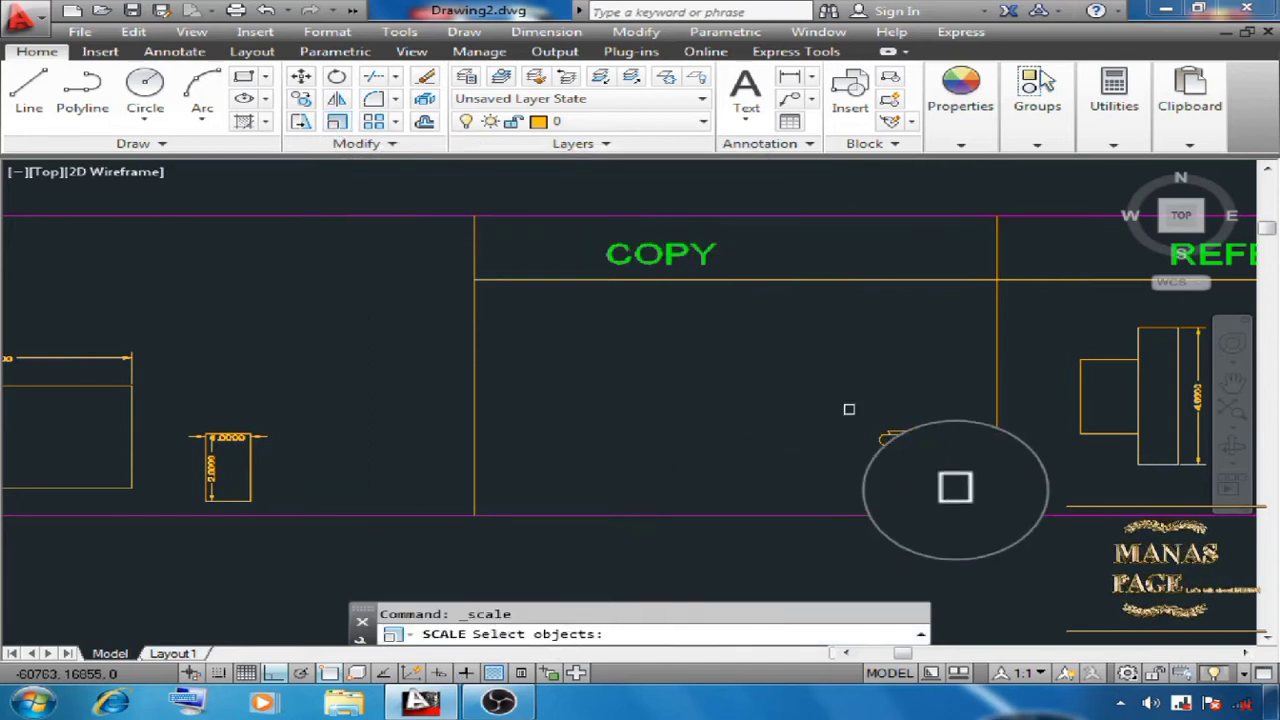
pyautogui.click(849, 409)
pyautogui.click(971, 516)
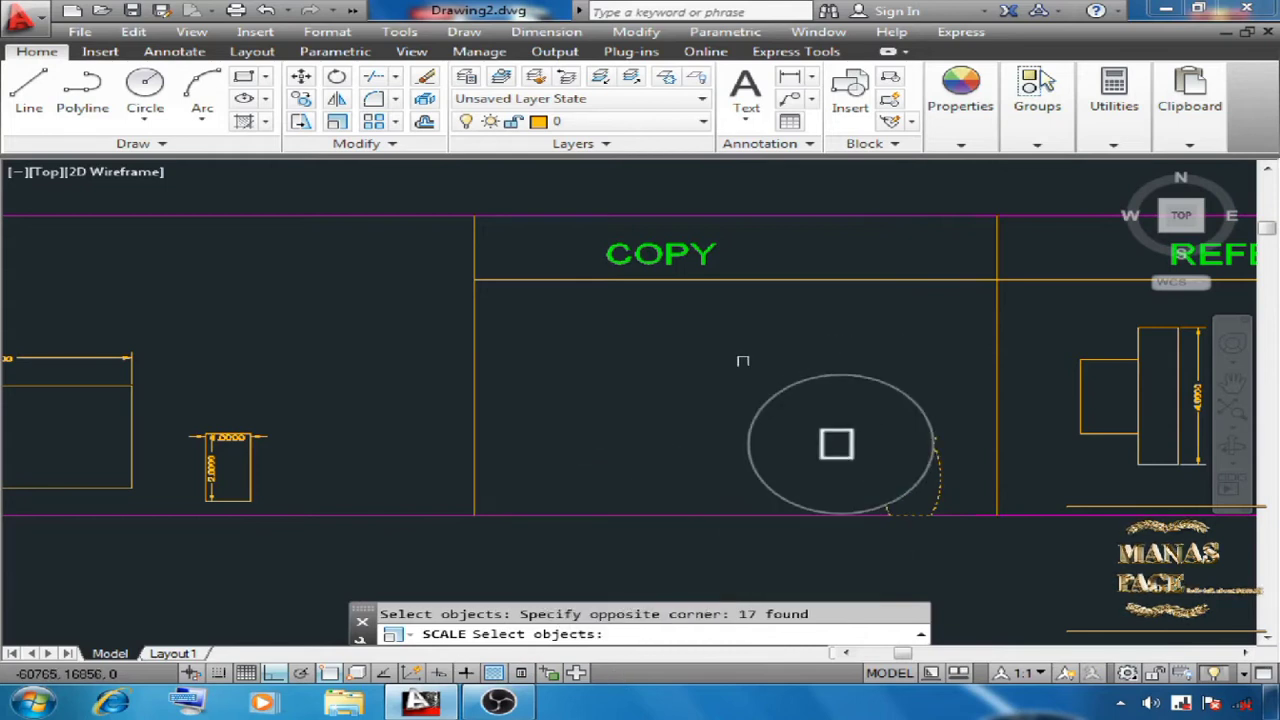
pyautogui.press('Return')
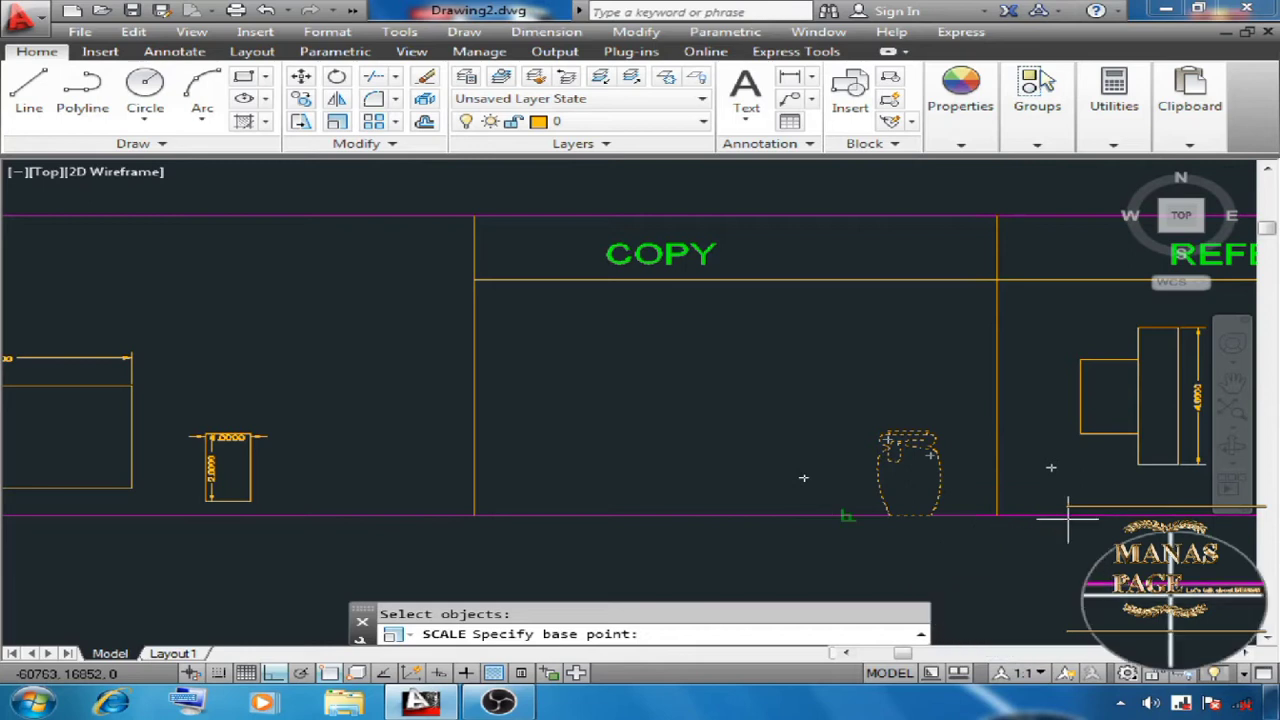
pyautogui.click(998, 515)
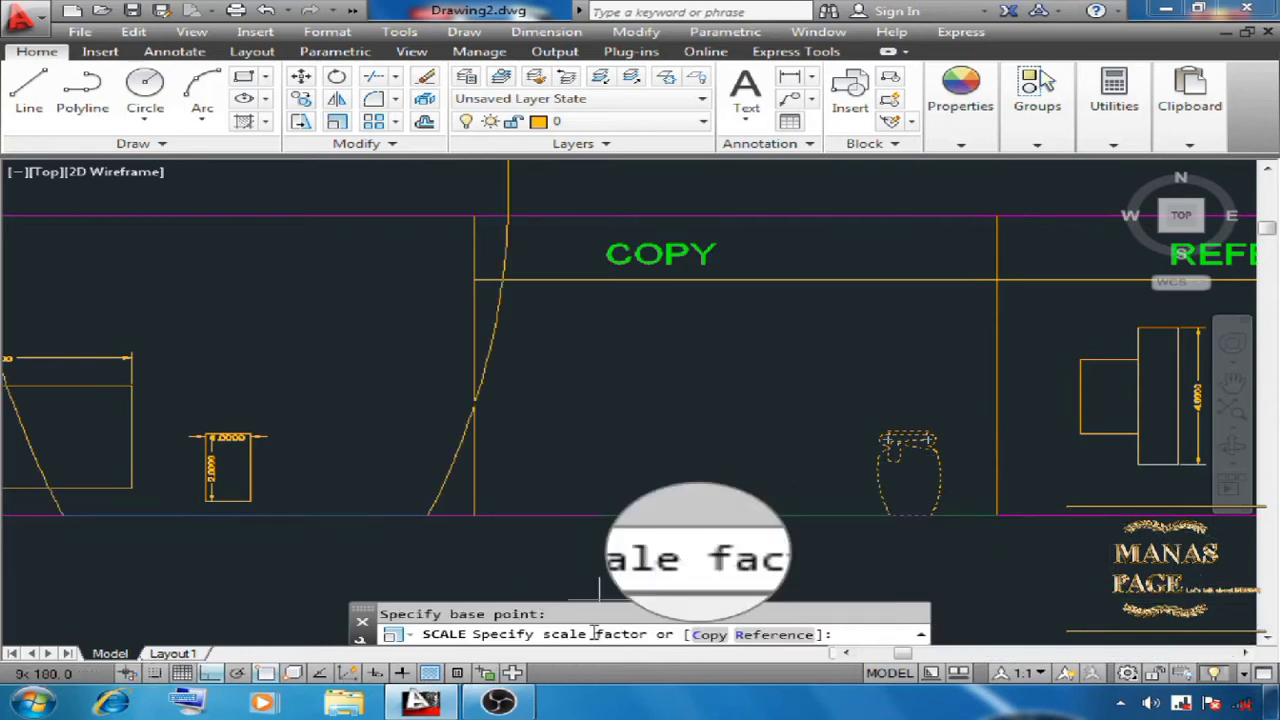
pyautogui.click(709, 634)
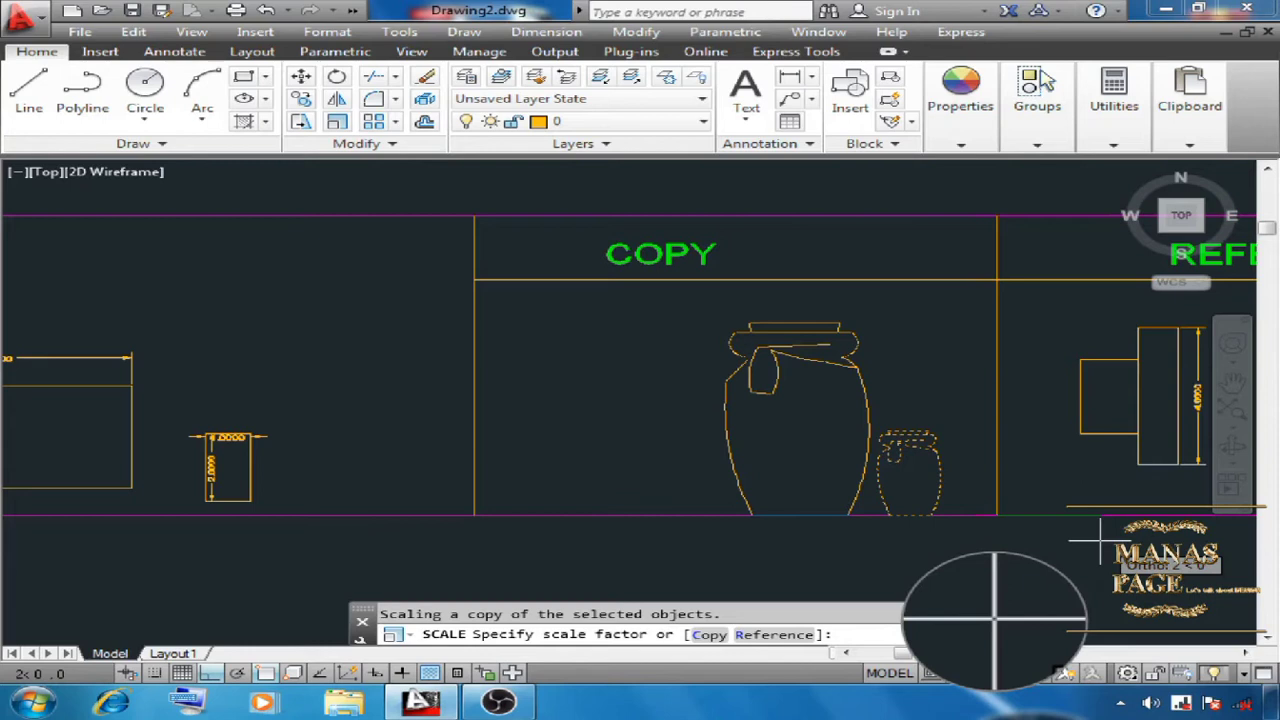
pyautogui.write('2')
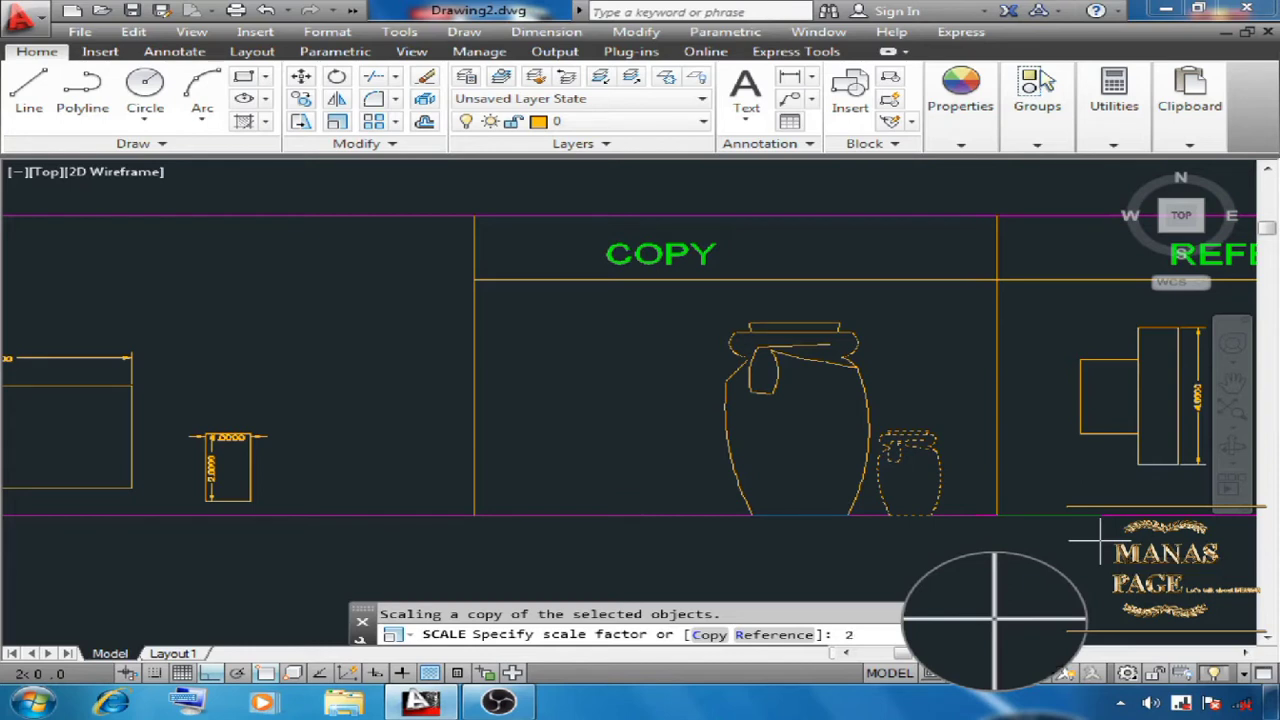
pyautogui.press('Return')
# - Move the small jar horizontally to the right so it stands clear of the large jar in the COPY section
pyautogui.write('m')
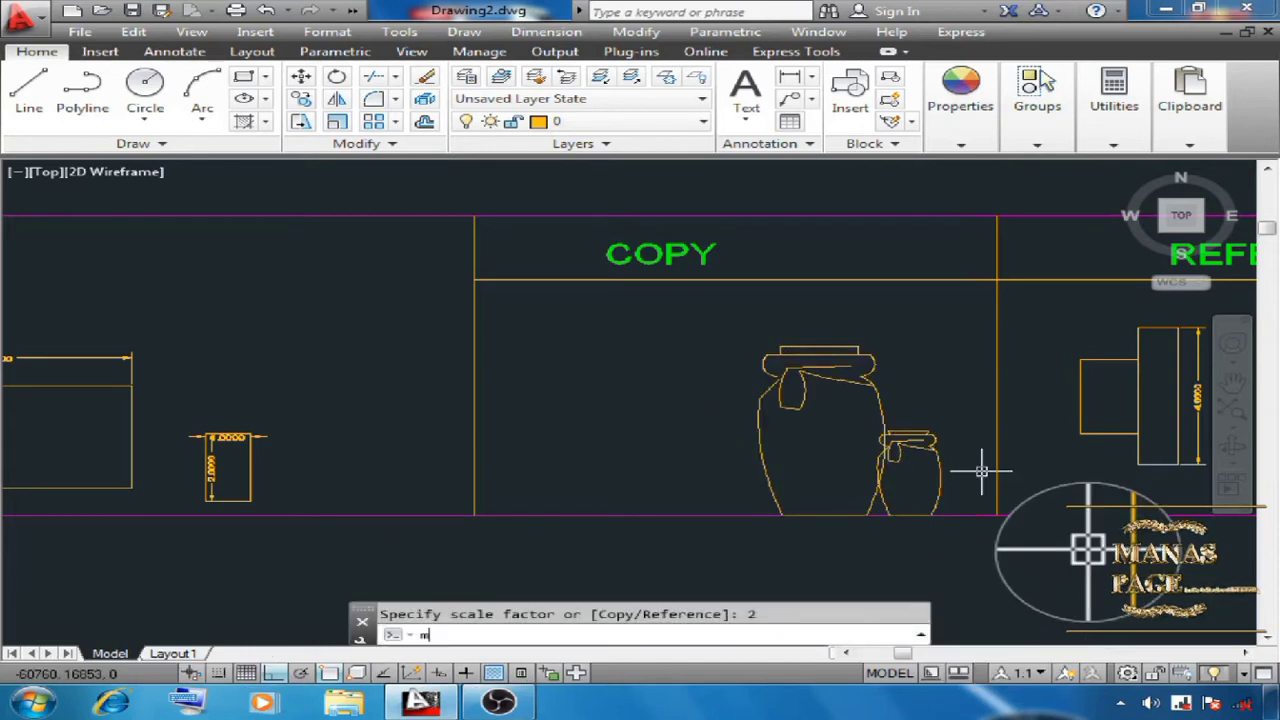
pyautogui.press('Return')
pyautogui.click(840, 414)
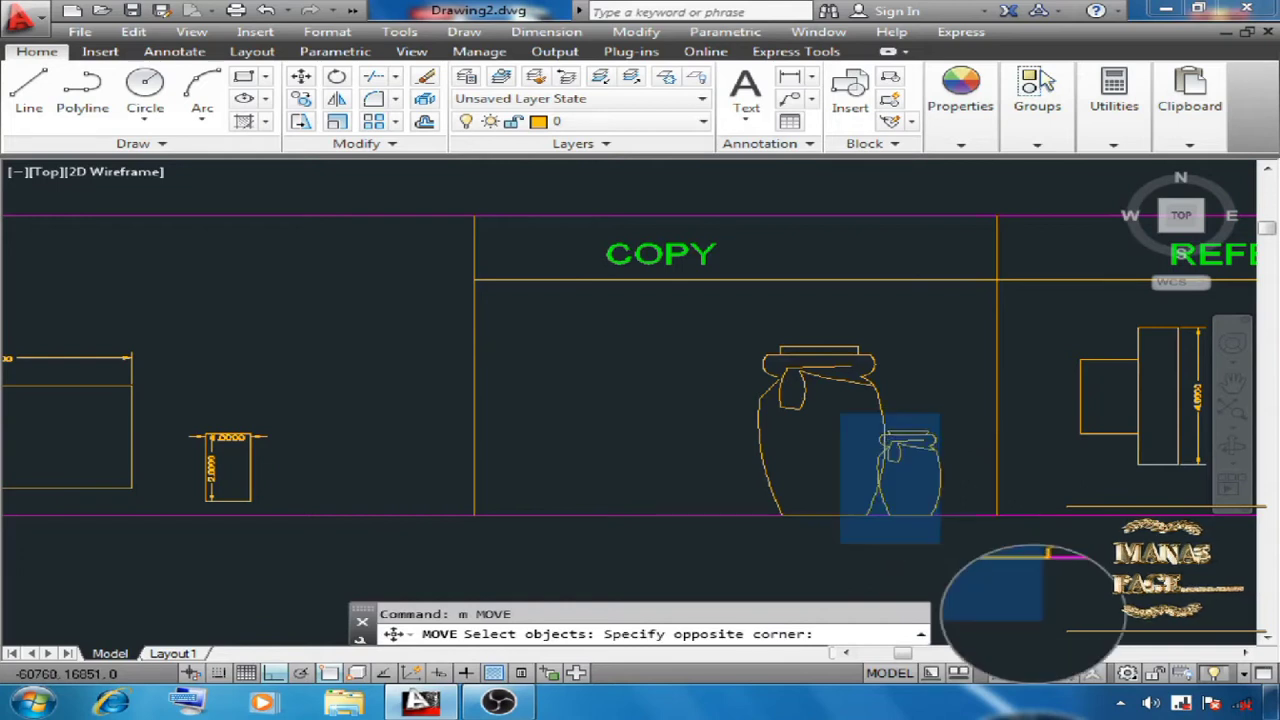
pyautogui.click(940, 543)
pyautogui.press('Return')
pyautogui.click(901, 557)
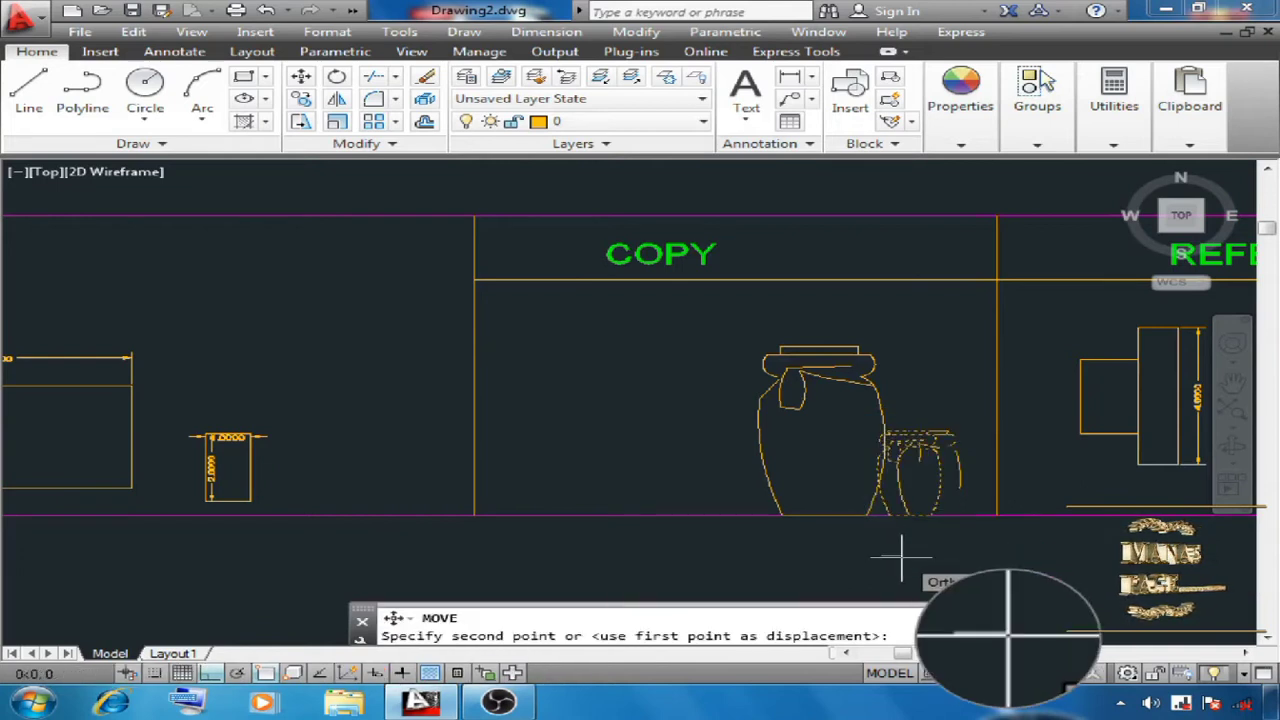
pyautogui.click(903, 553)
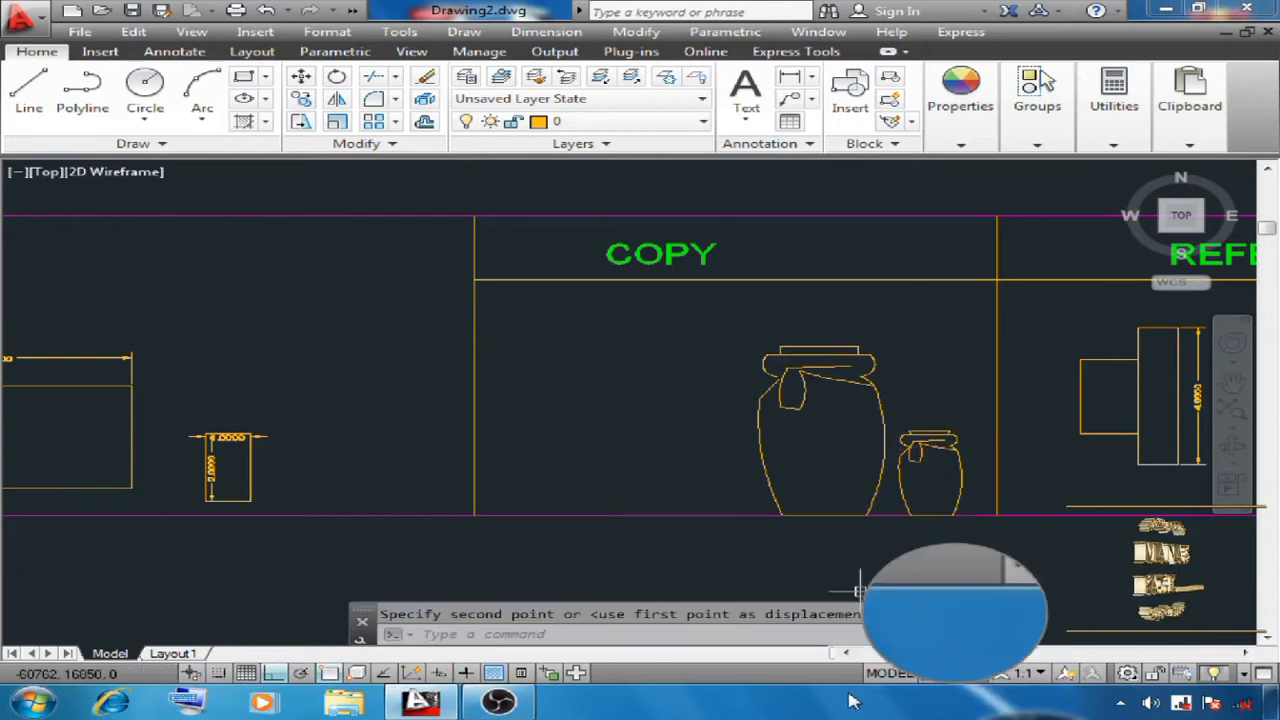
pyautogui.press('Escape')
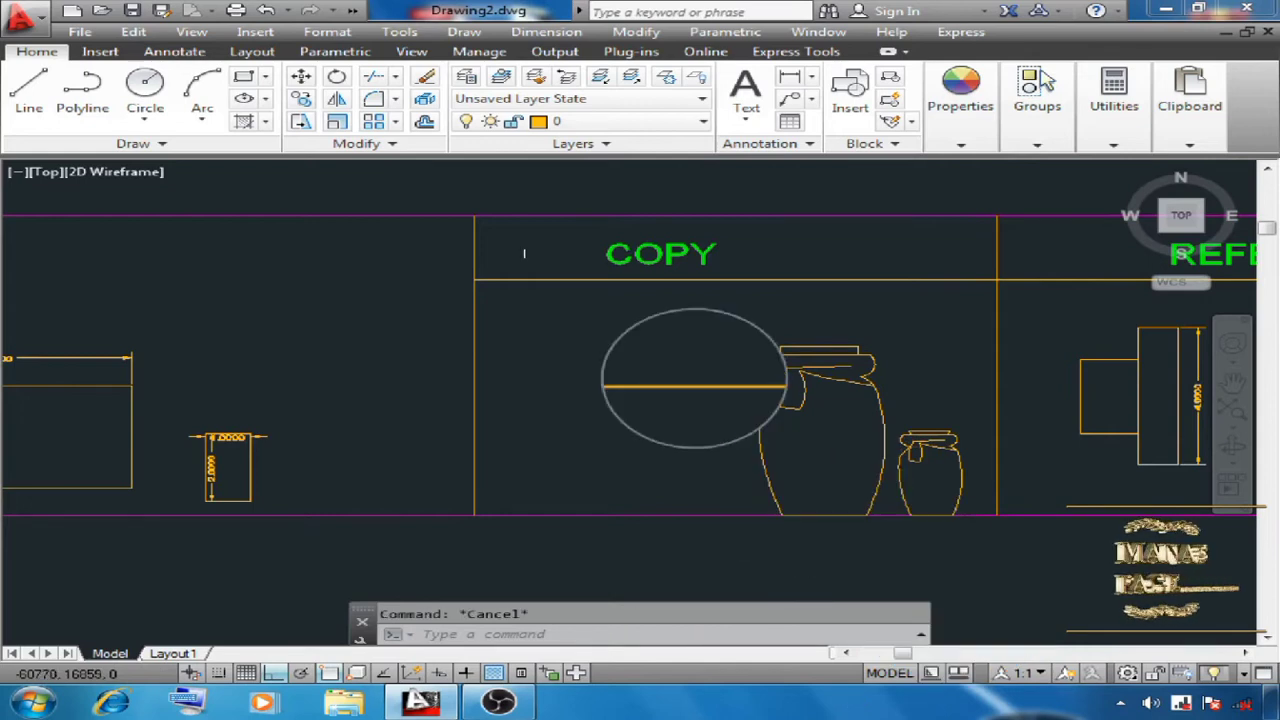
# - Scale a copy of the large jar by a factor of 0.25, using a nearest point on the COPY section's bottom line as base
pyautogui.click(338, 121)
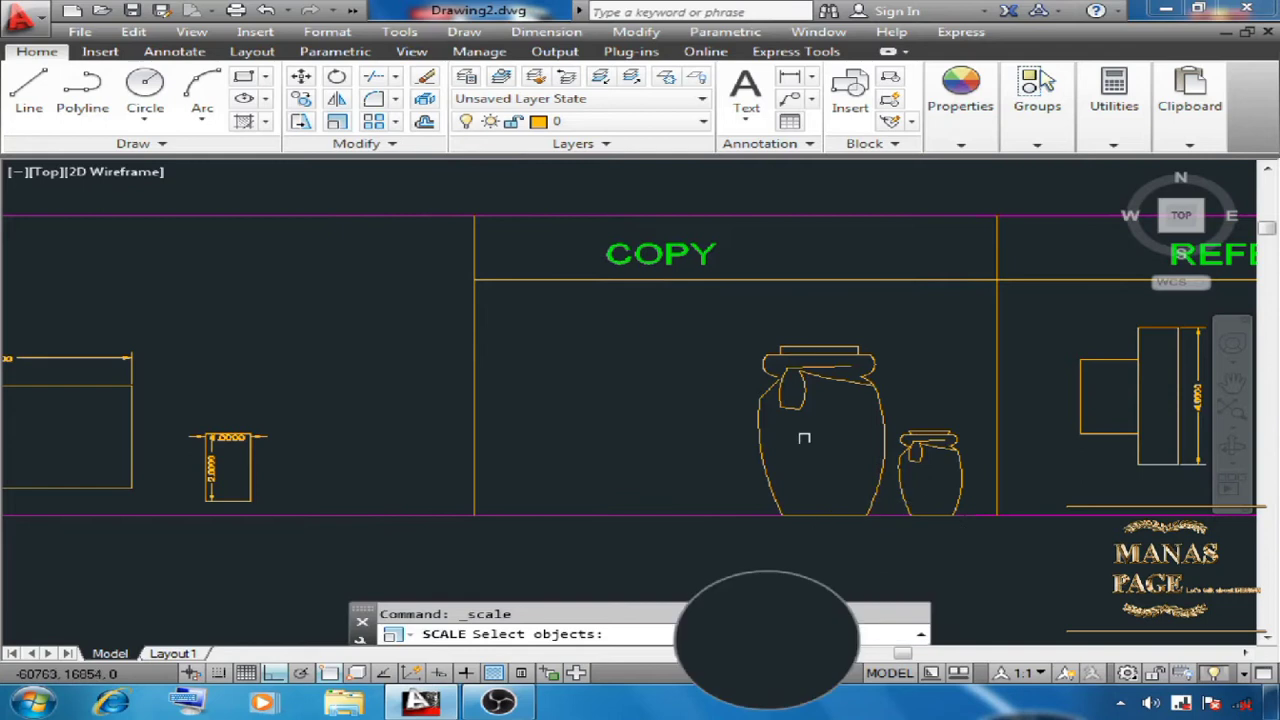
pyautogui.click(733, 322)
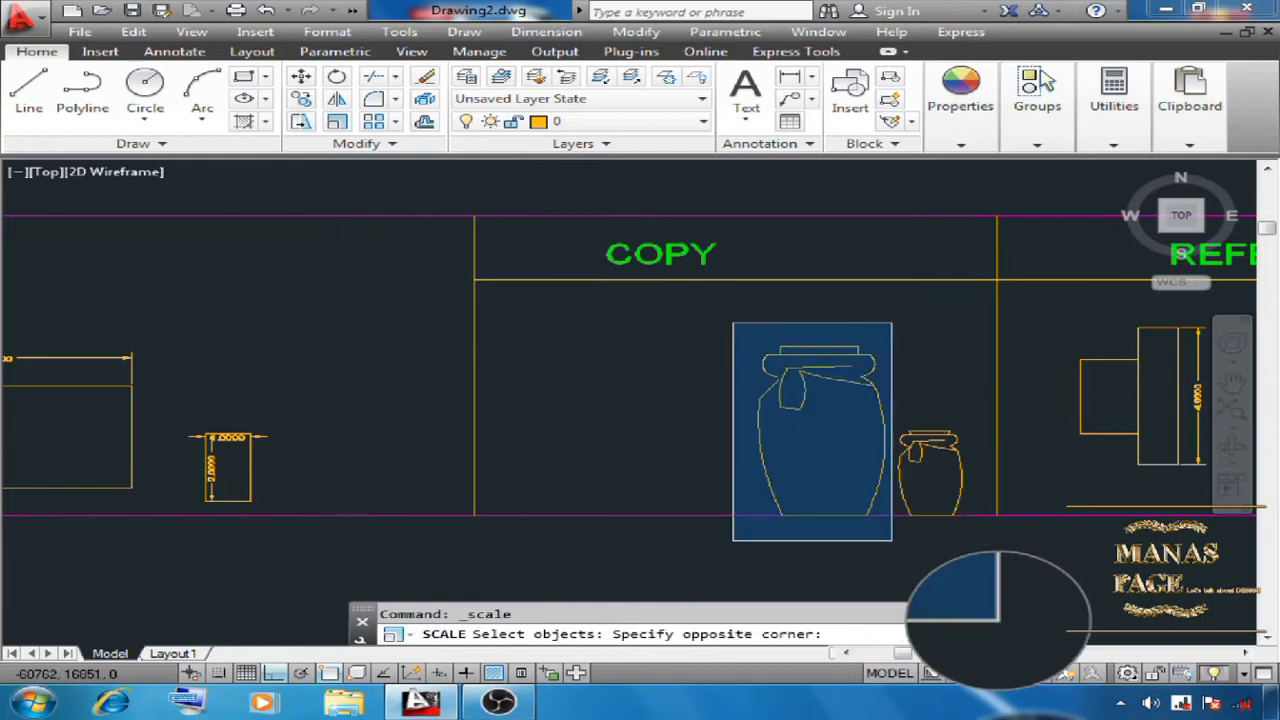
pyautogui.click(895, 544)
pyautogui.press('Return')
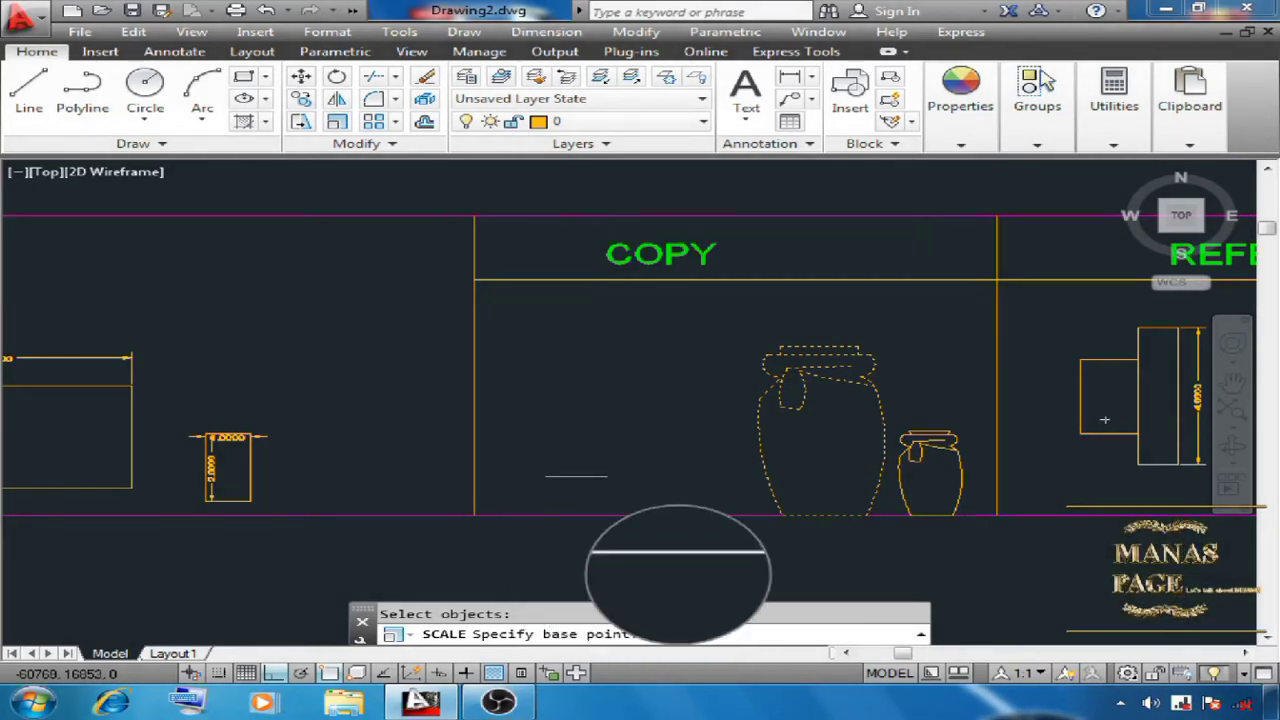
pyautogui.keyDown('shift'); pyautogui.rightClick(580, 443); pyautogui.keyUp('shift')
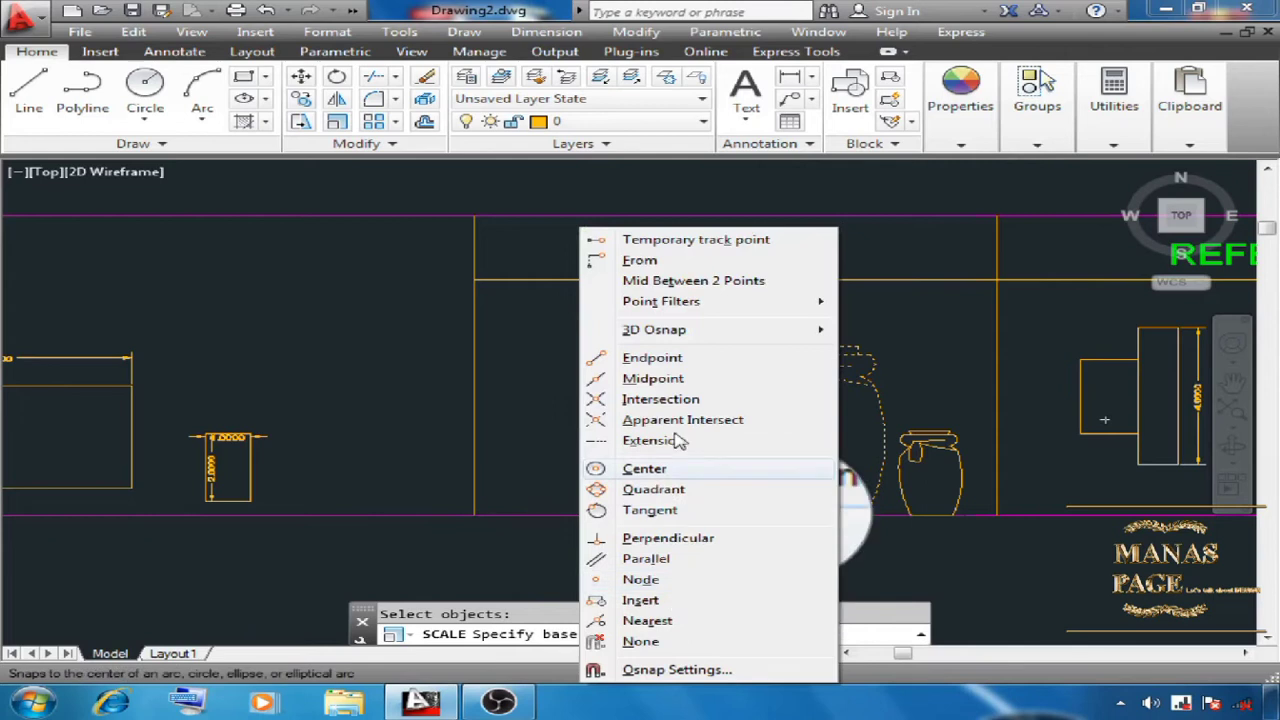
pyautogui.click(648, 622)
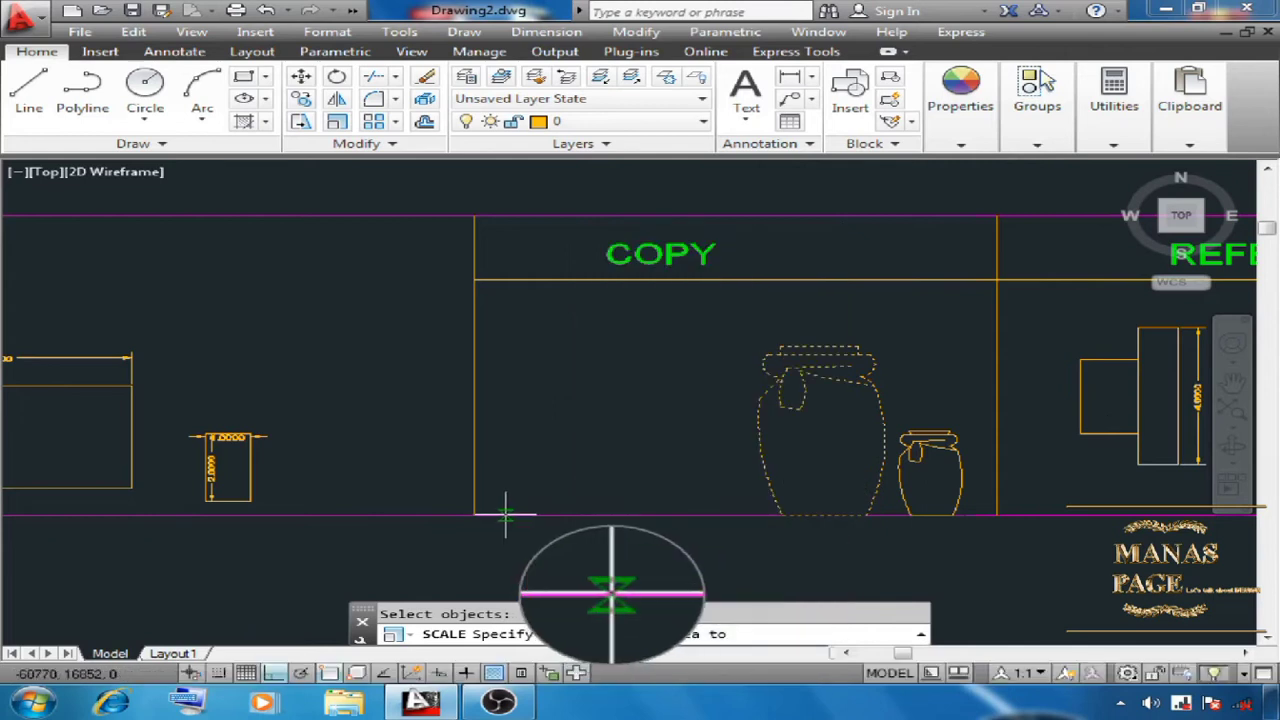
pyautogui.click(505, 515)
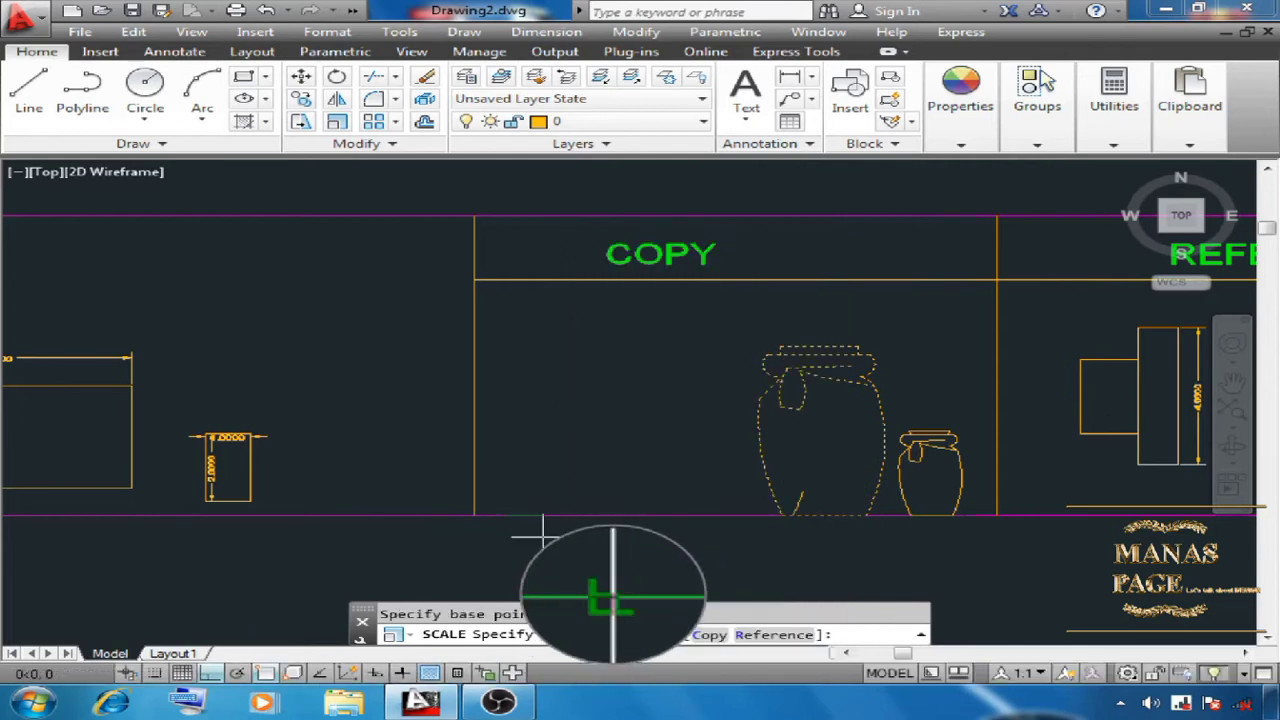
pyautogui.click(706, 636)
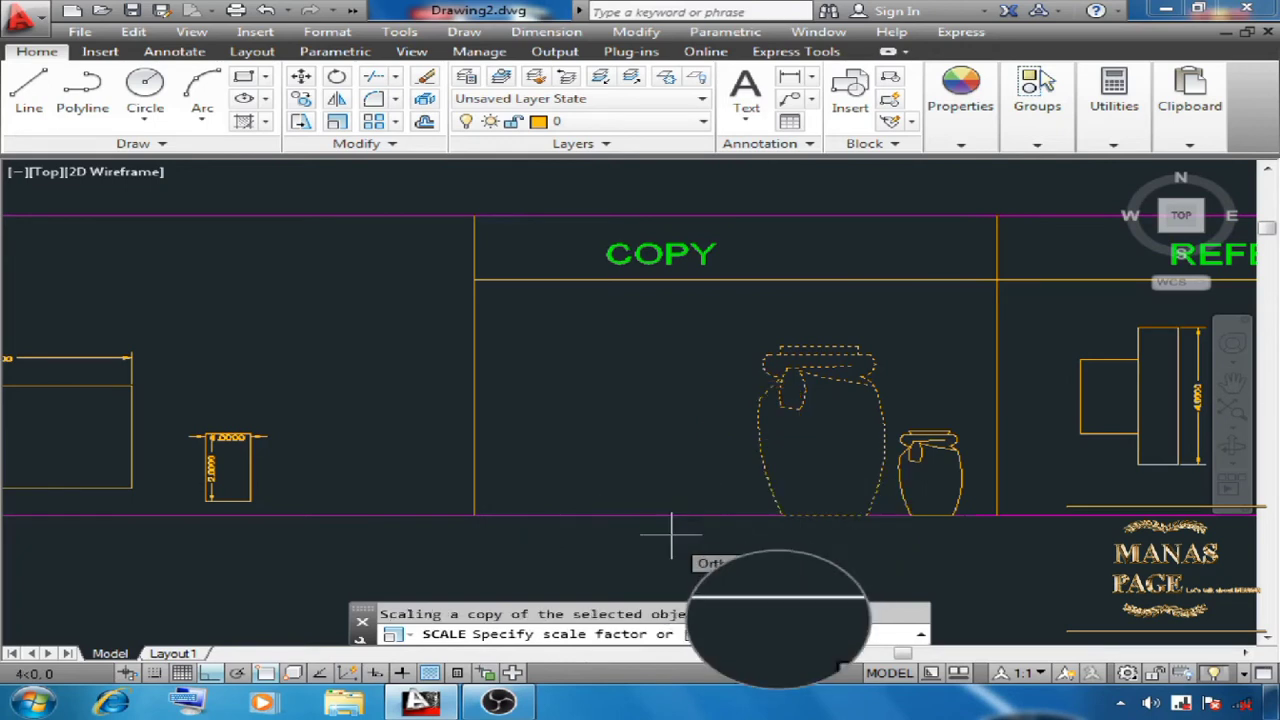
pyautogui.write('0.25')
pyautogui.press('Return')
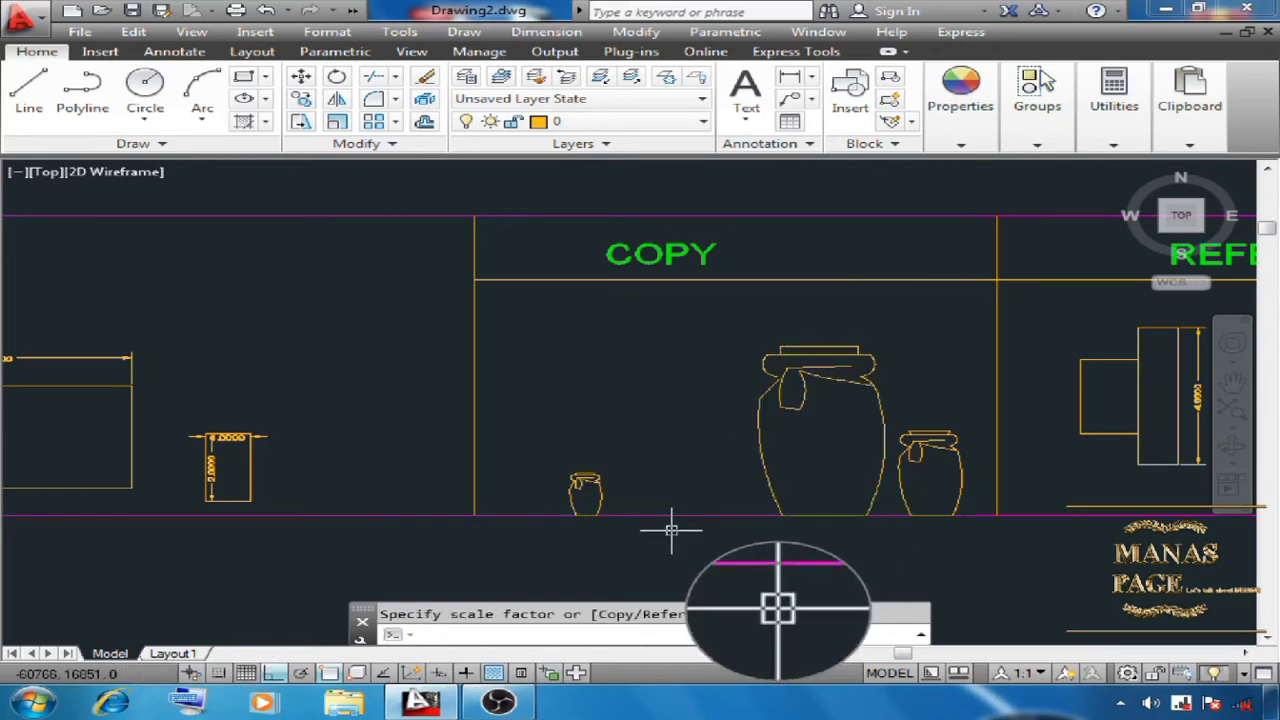
# - Move the smallest jar horizontally so it stands just left of the large jar
pyautogui.write('m')
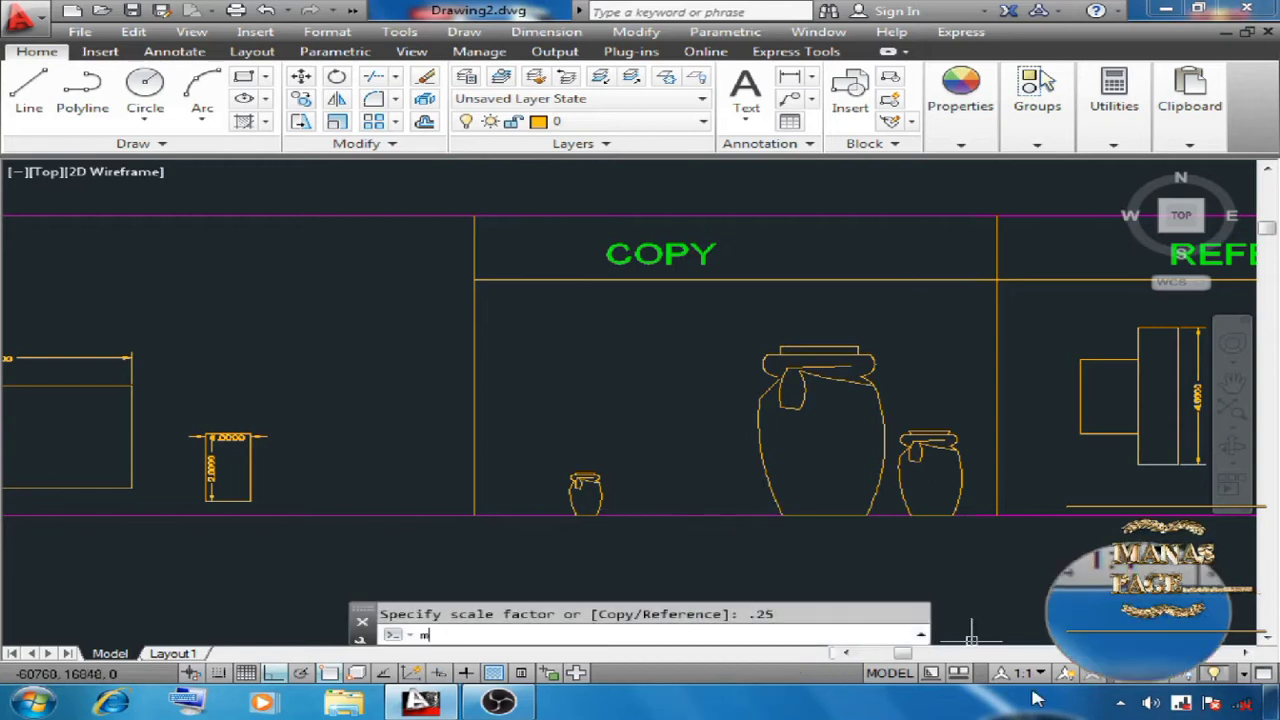
pyautogui.press('Return')
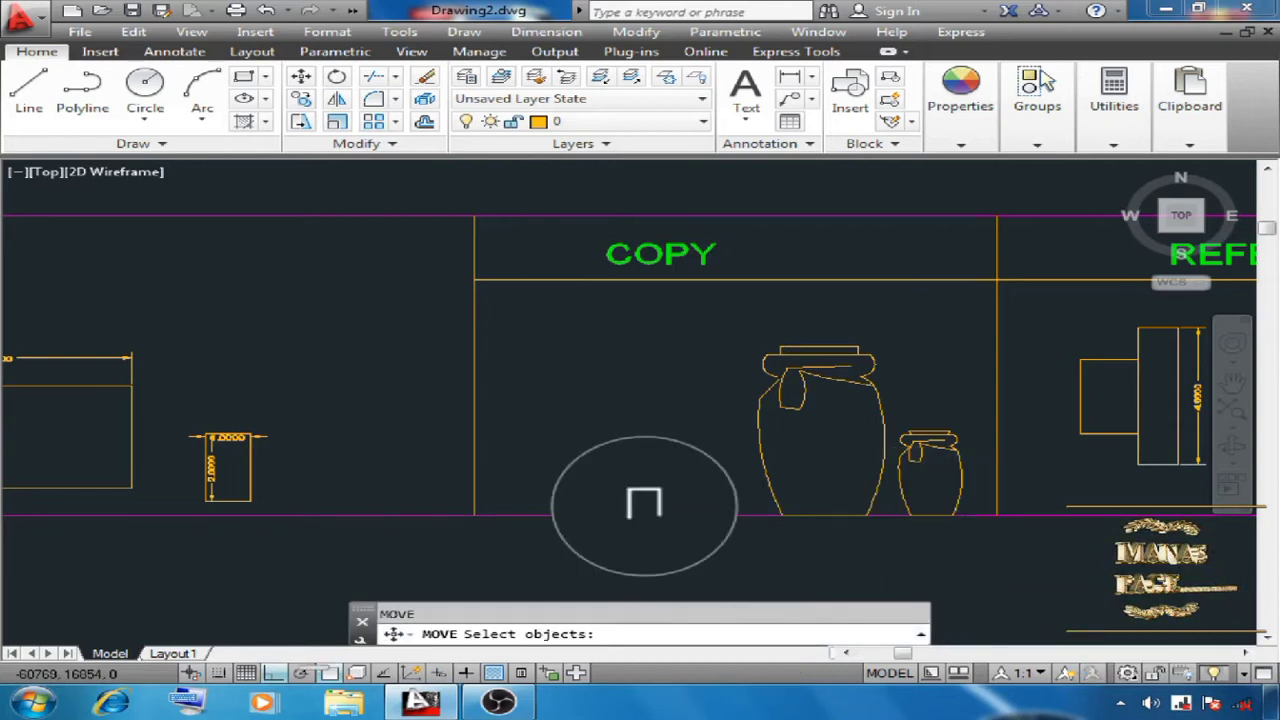
pyautogui.click(533, 425)
pyautogui.click(657, 537)
pyautogui.press('Return')
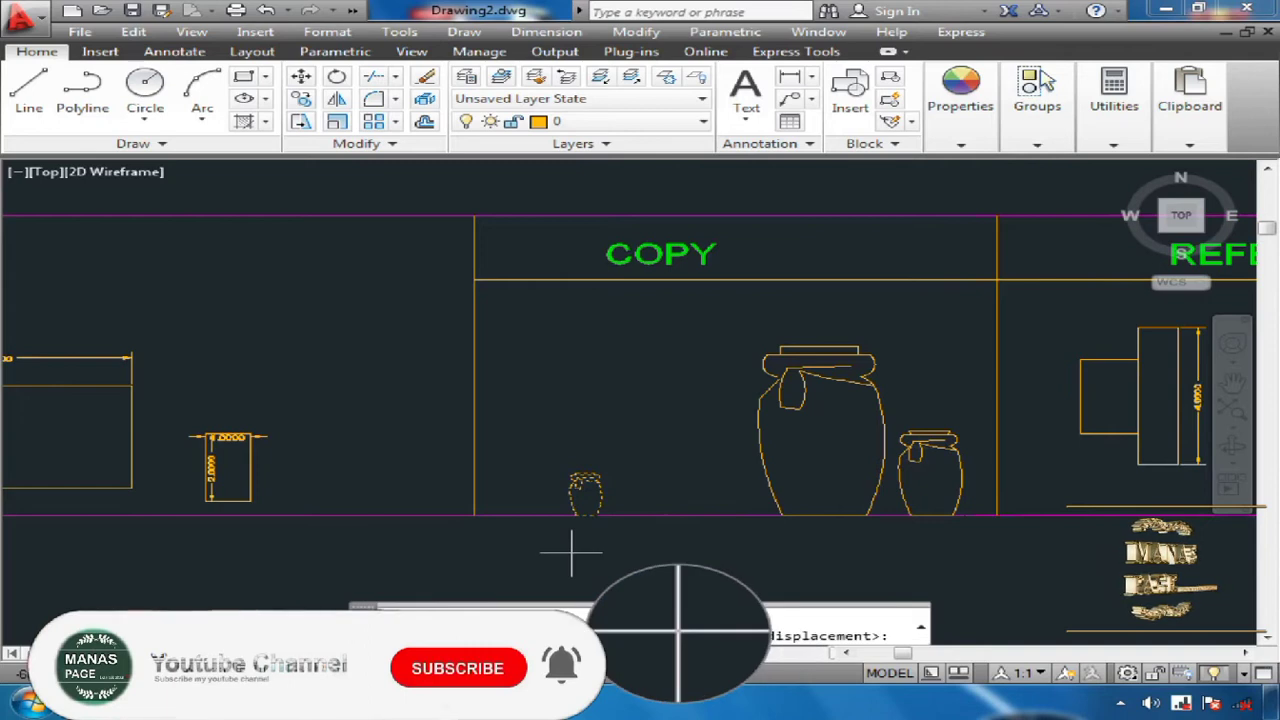
pyautogui.click(572, 552)
pyautogui.click(720, 530)
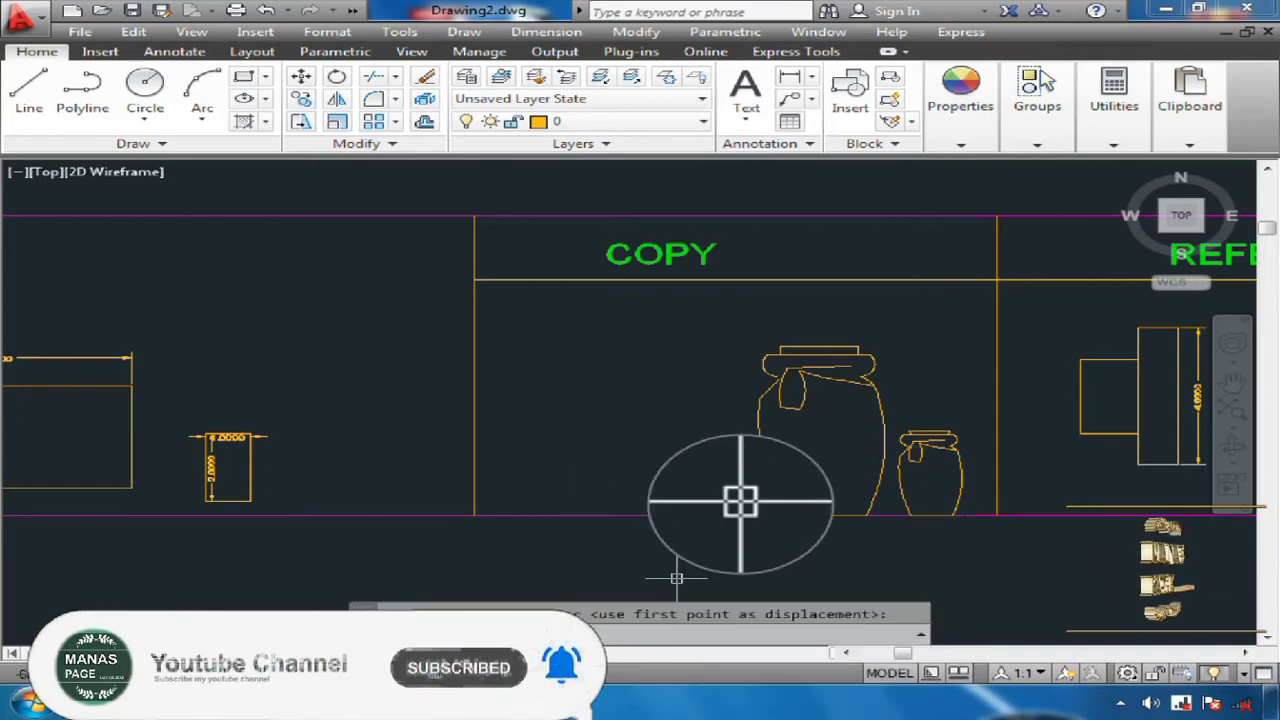
# - Start scaling the two joined rectangles and their dimension in the REFERANCE section, using the tall rectangle's lower-right corner as the base point
pyautogui.scroll(-4, 566, 366)
pyautogui.scroll(4, 766, 432)
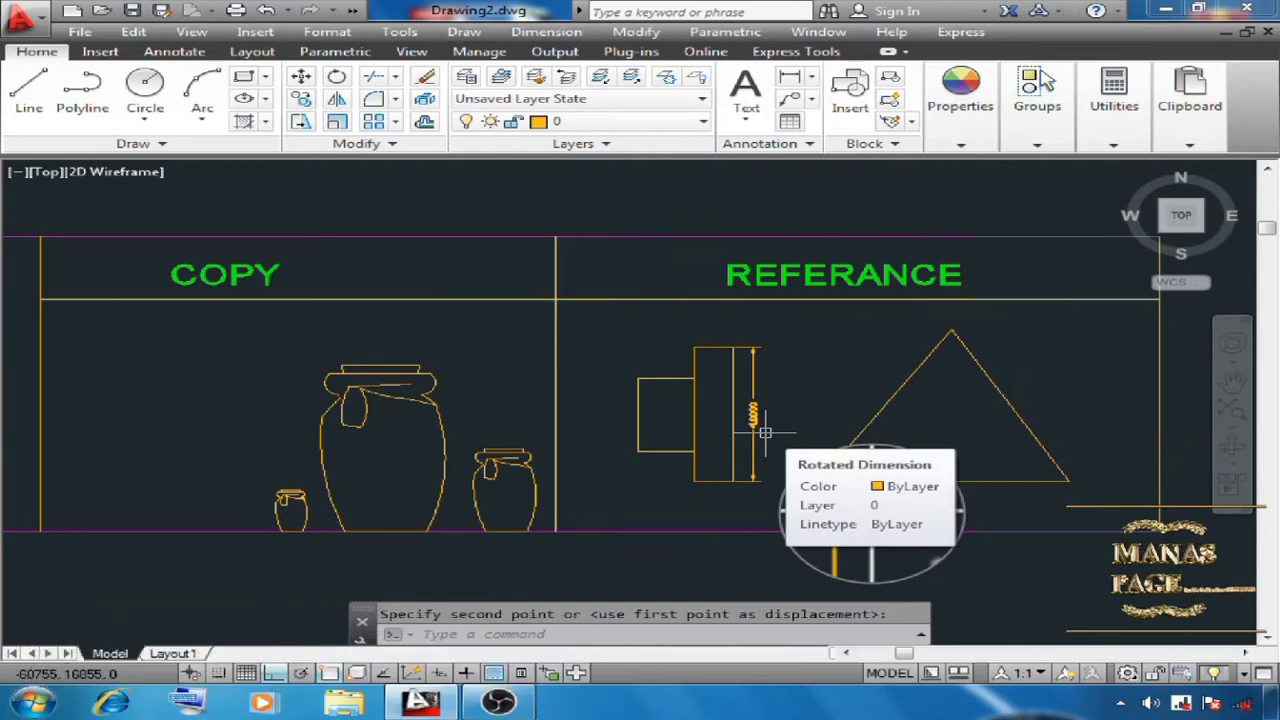
pyautogui.scroll(2, 760, 432)
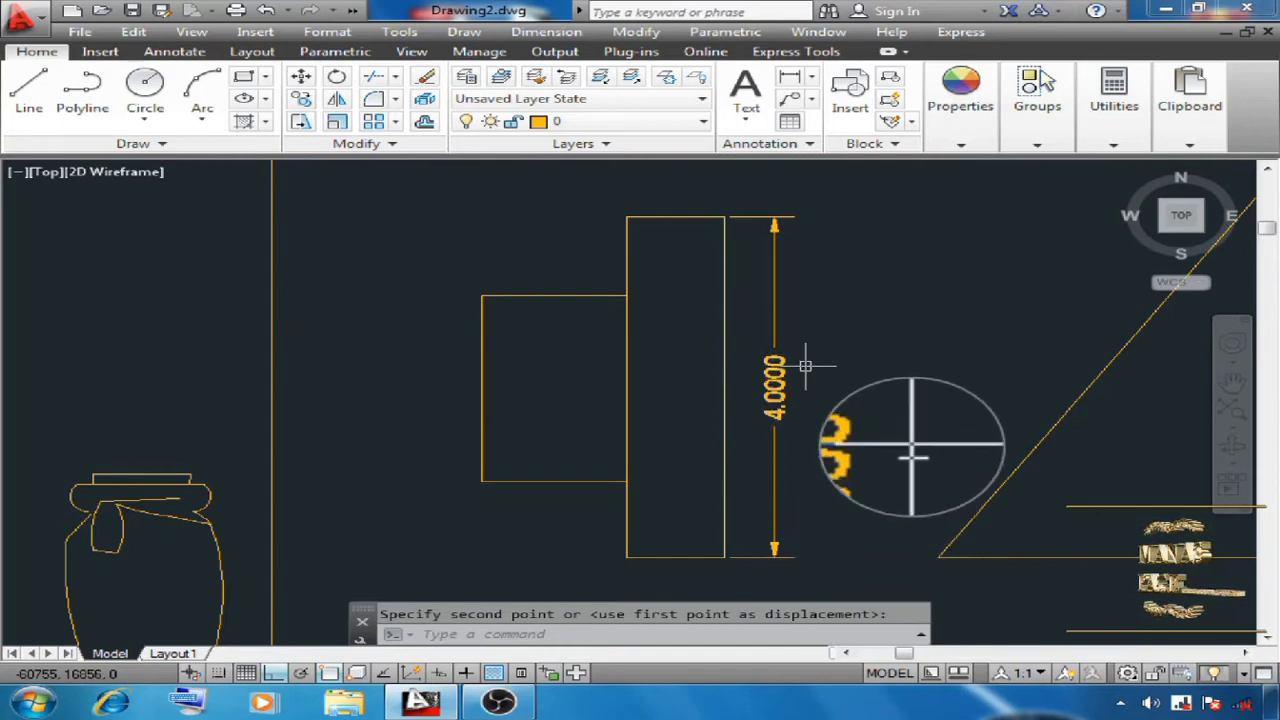
pyautogui.scroll(-3, 525, 480)
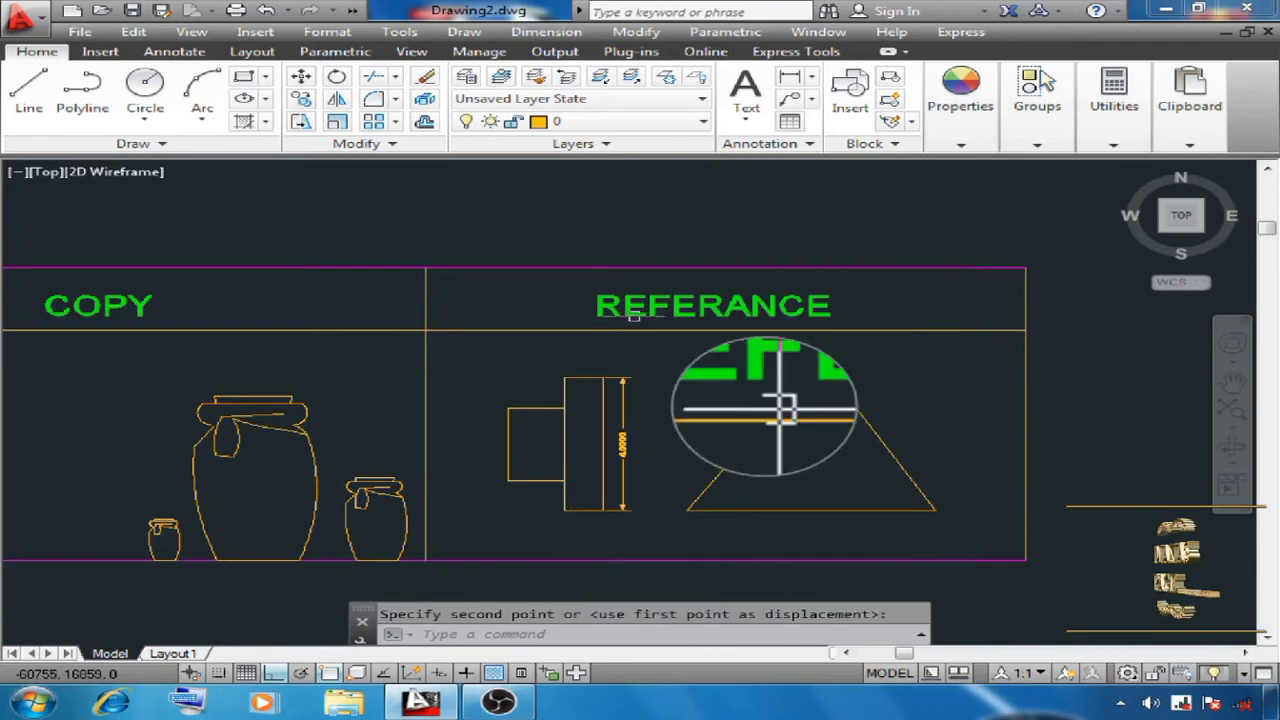
pyautogui.scroll(2, 630, 318)
pyautogui.moveTo(557, 563); pyautogui.dragTo(651, 451, button='middle')
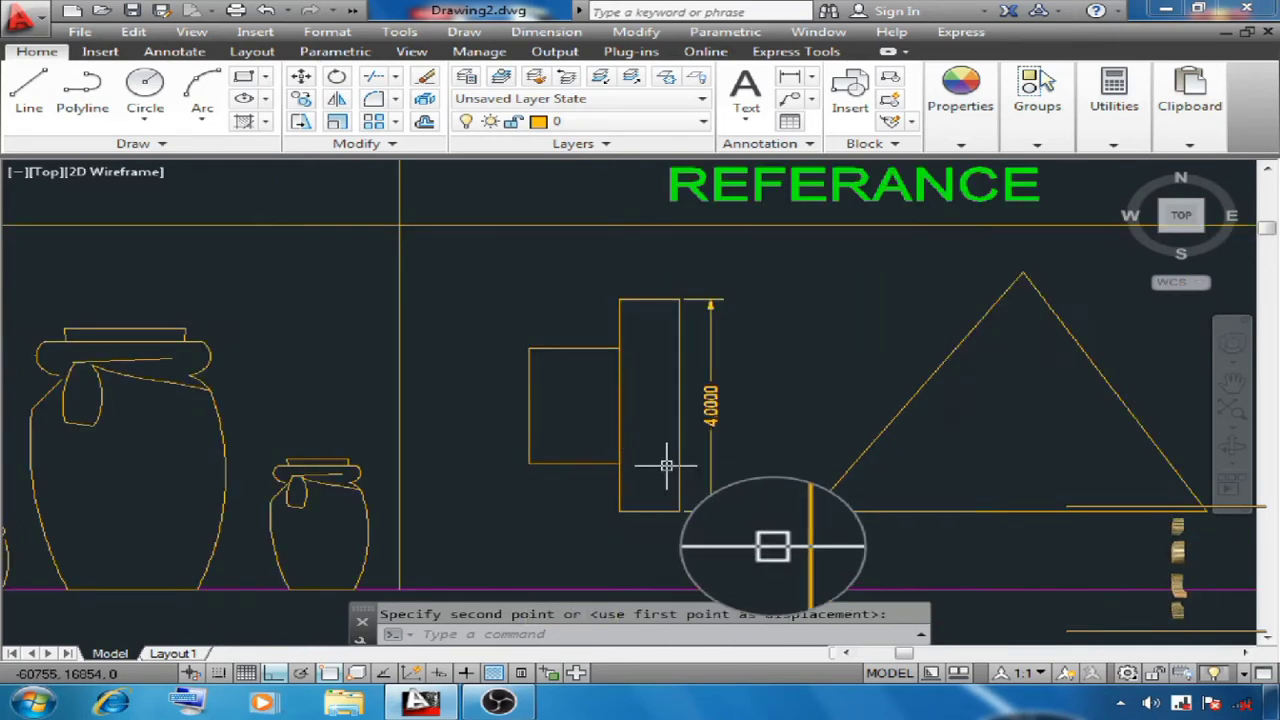
pyautogui.write('SCALE')
pyautogui.press('Return')
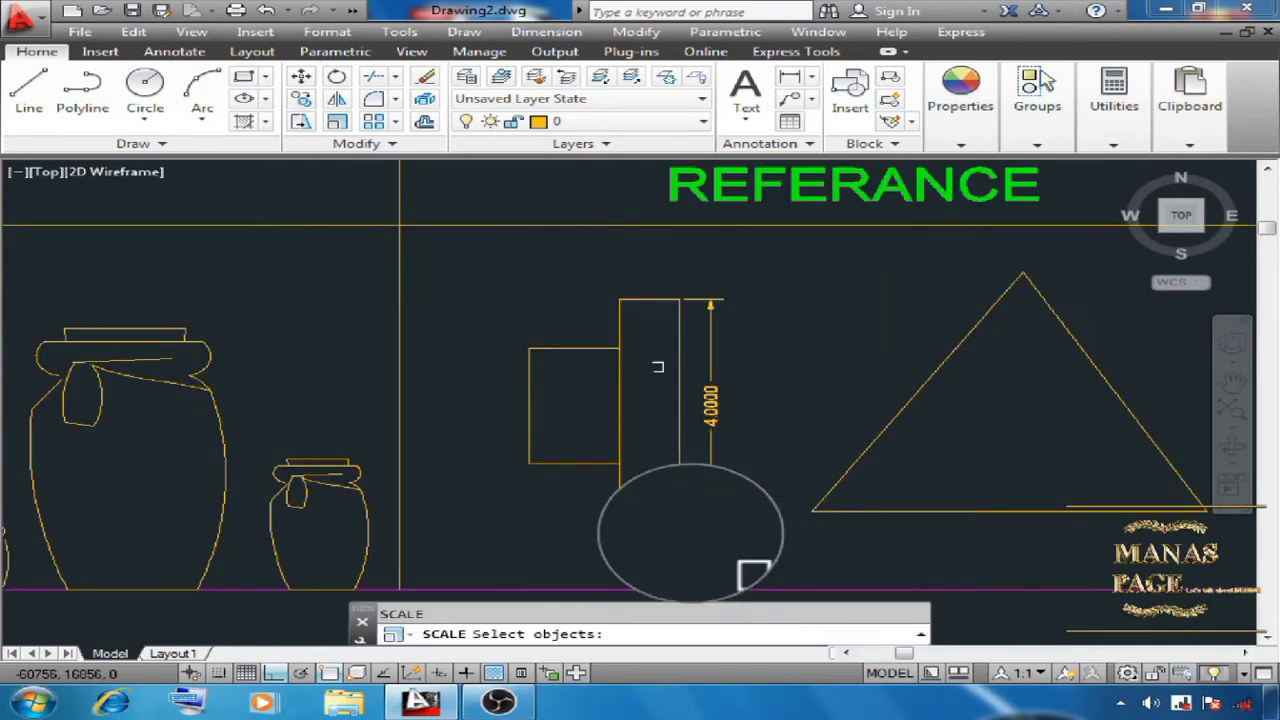
pyautogui.click(729, 291)
pyautogui.click(492, 528)
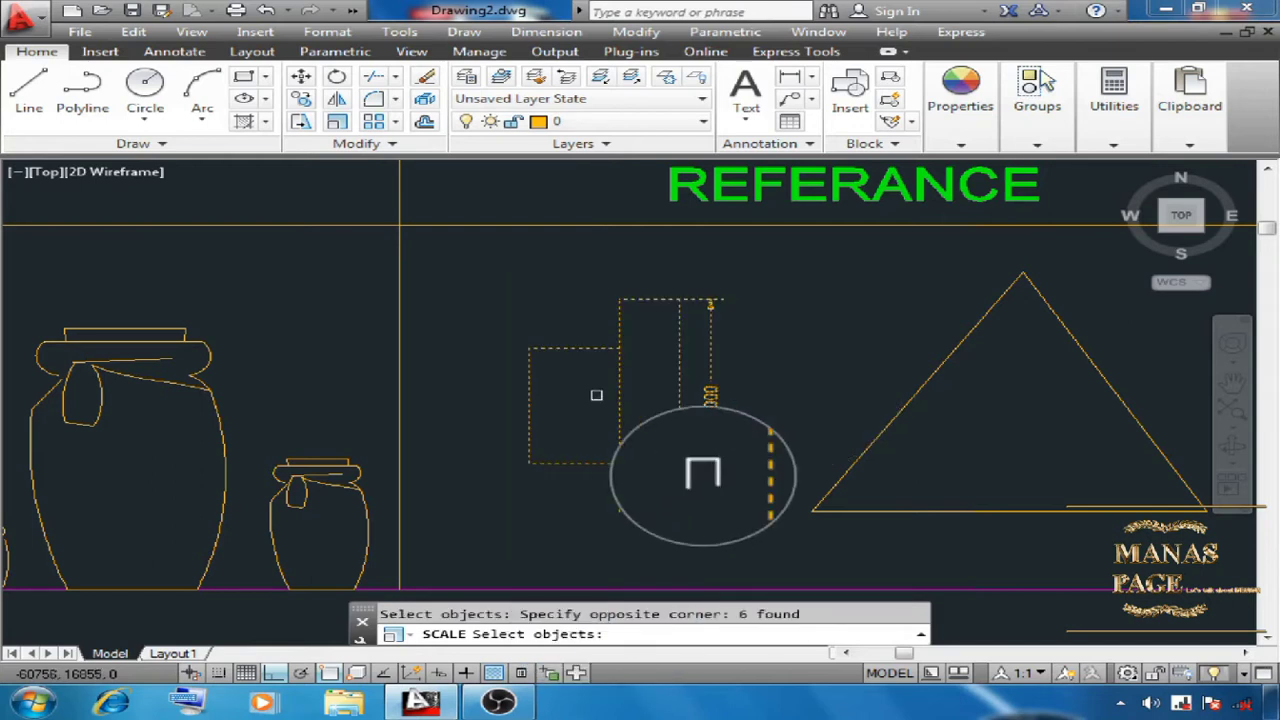
pyautogui.press('Return')
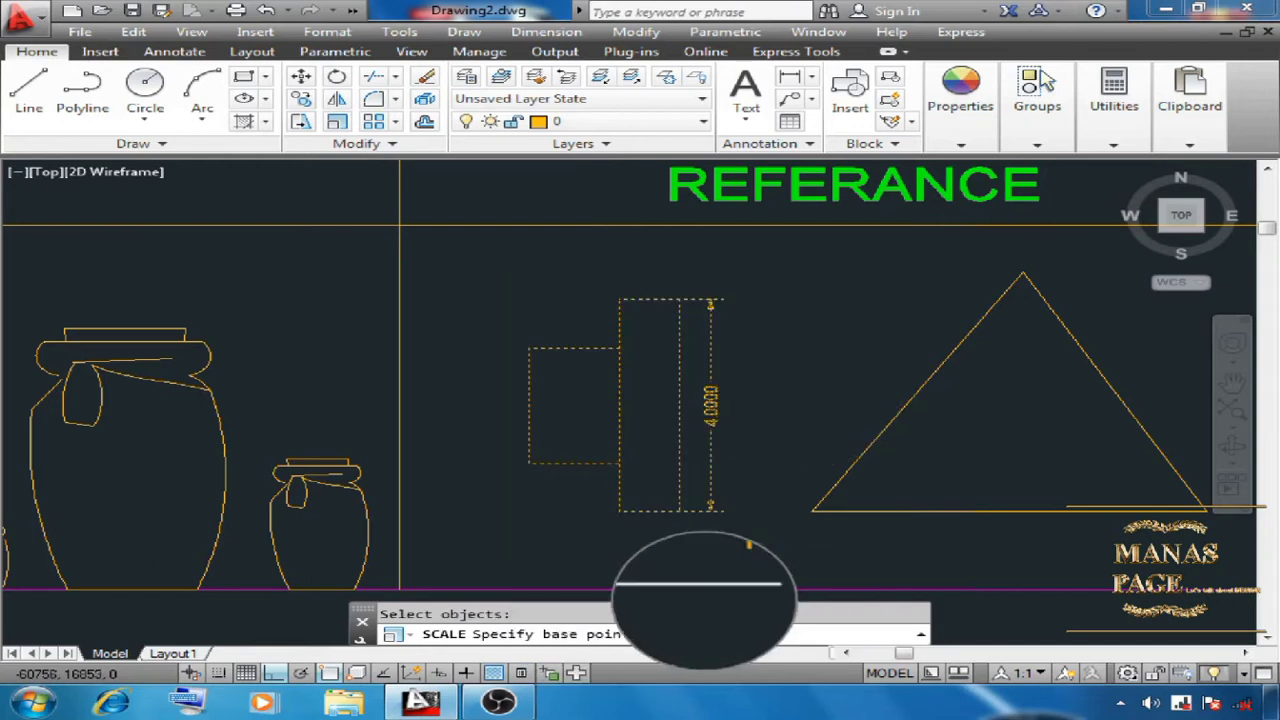
pyautogui.click(679, 511)
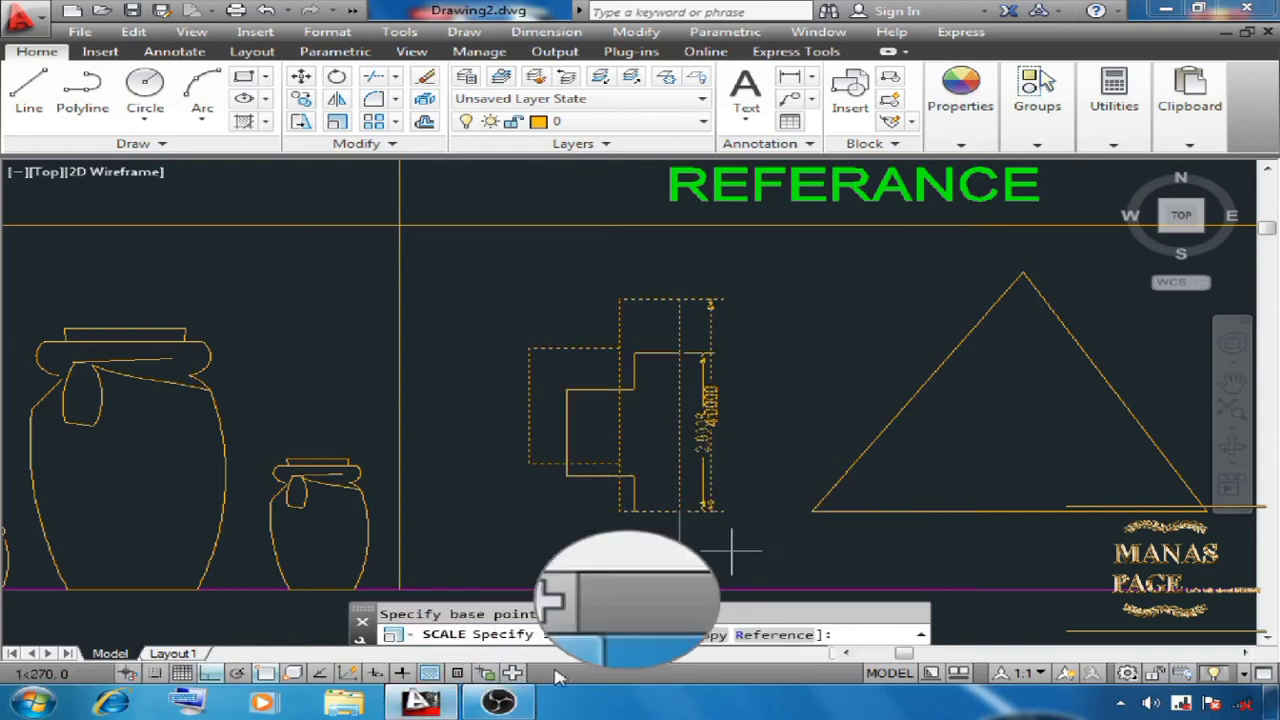
# - Scale the selection by reference from a length of 4 to a new length of 3.65, and inspect its vertical dimension
pyautogui.click(775, 635)
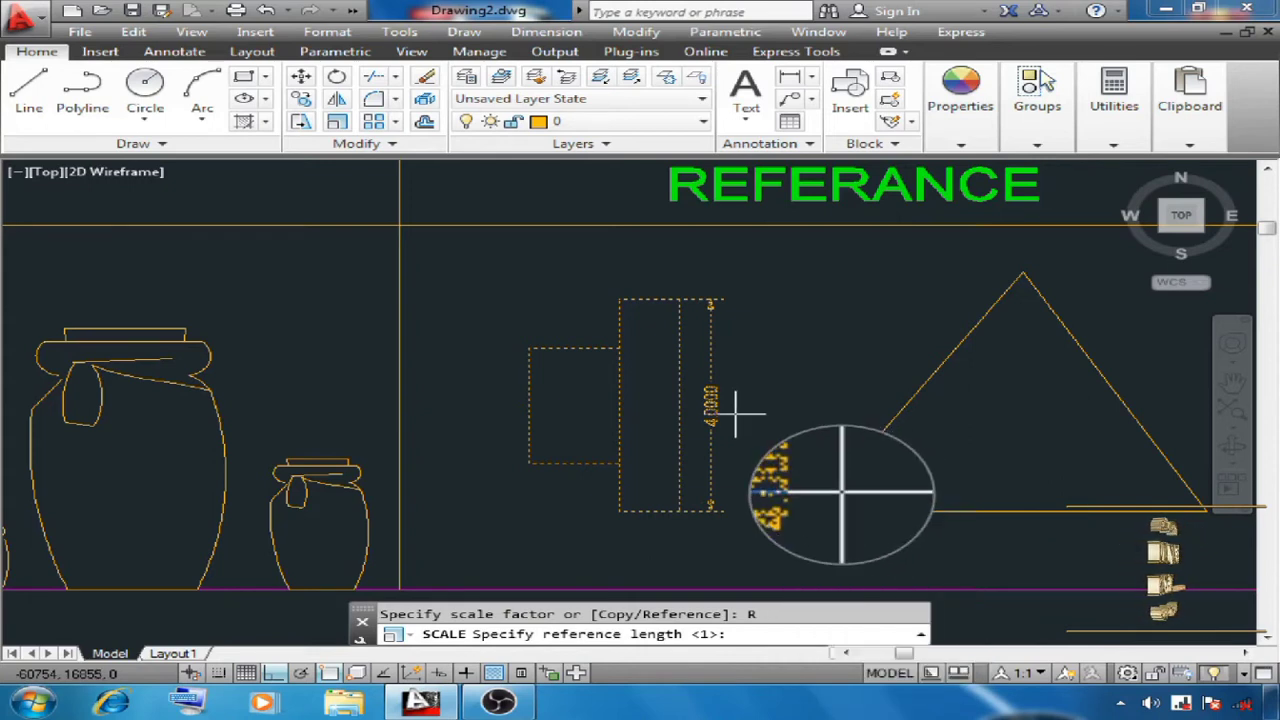
pyautogui.write('4')
pyautogui.press('Return')
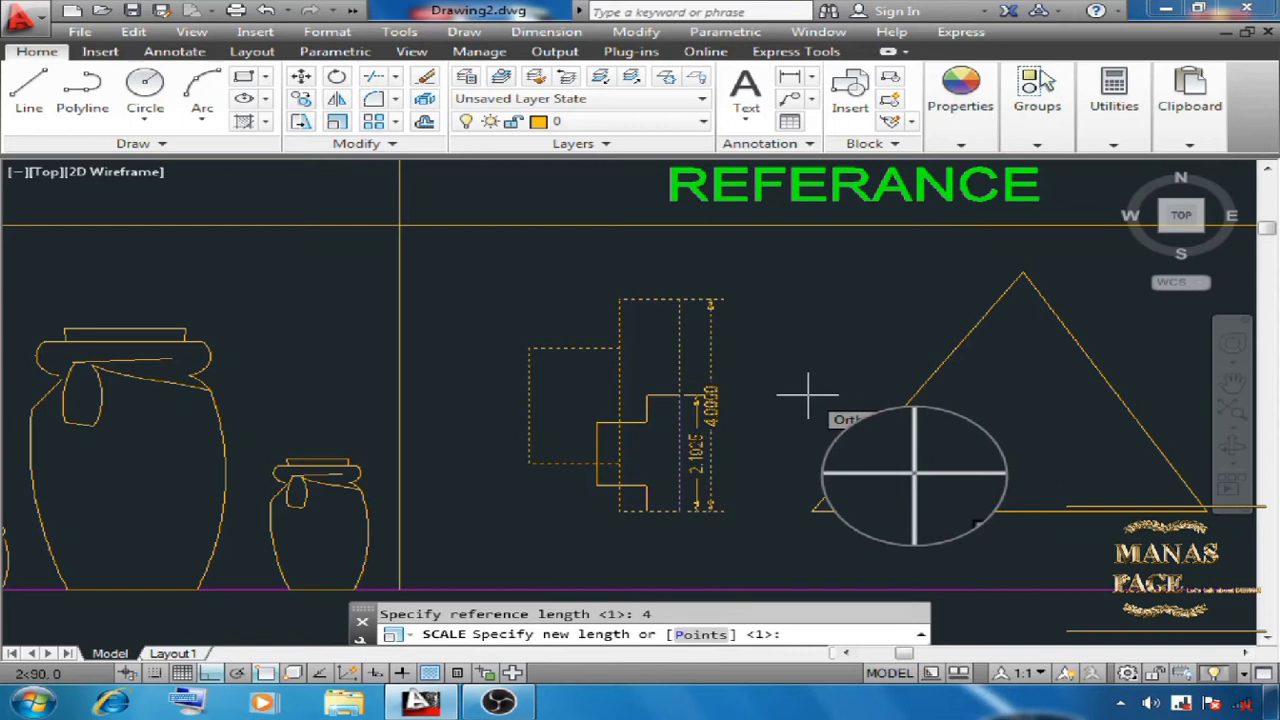
pyautogui.write('3.65')
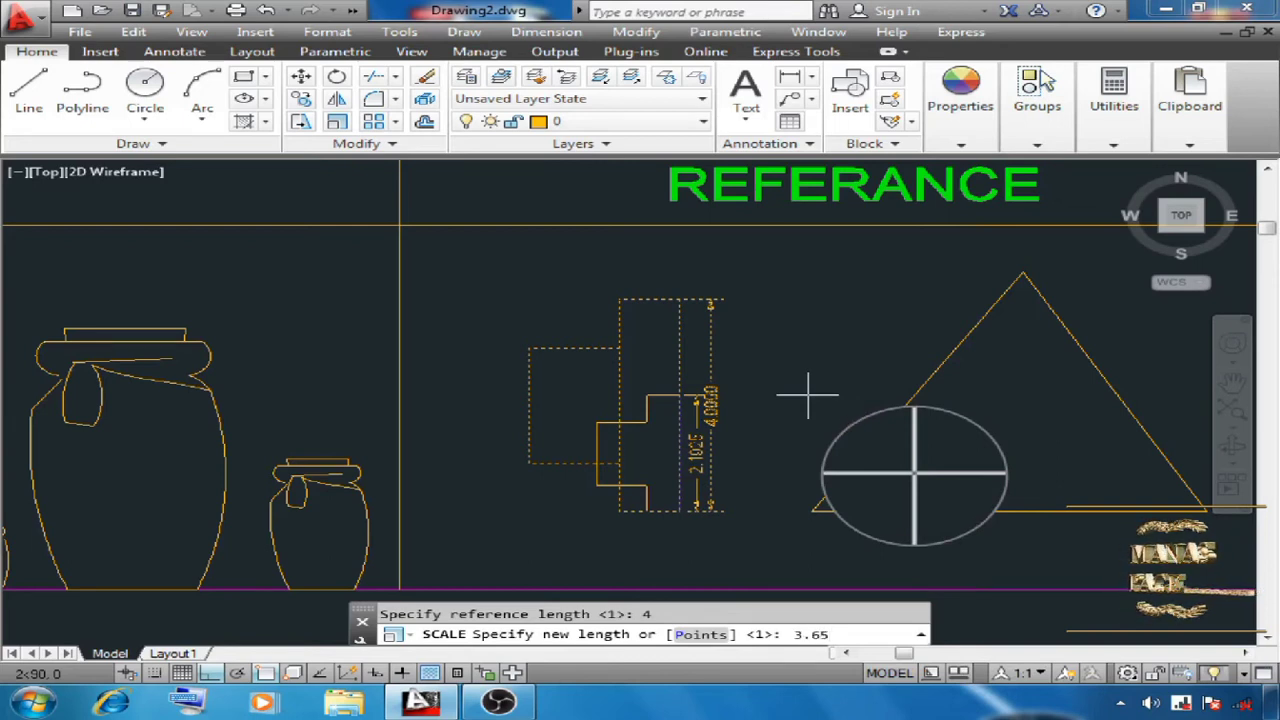
pyautogui.press('Return')
pyautogui.scroll(5, 805, 515)
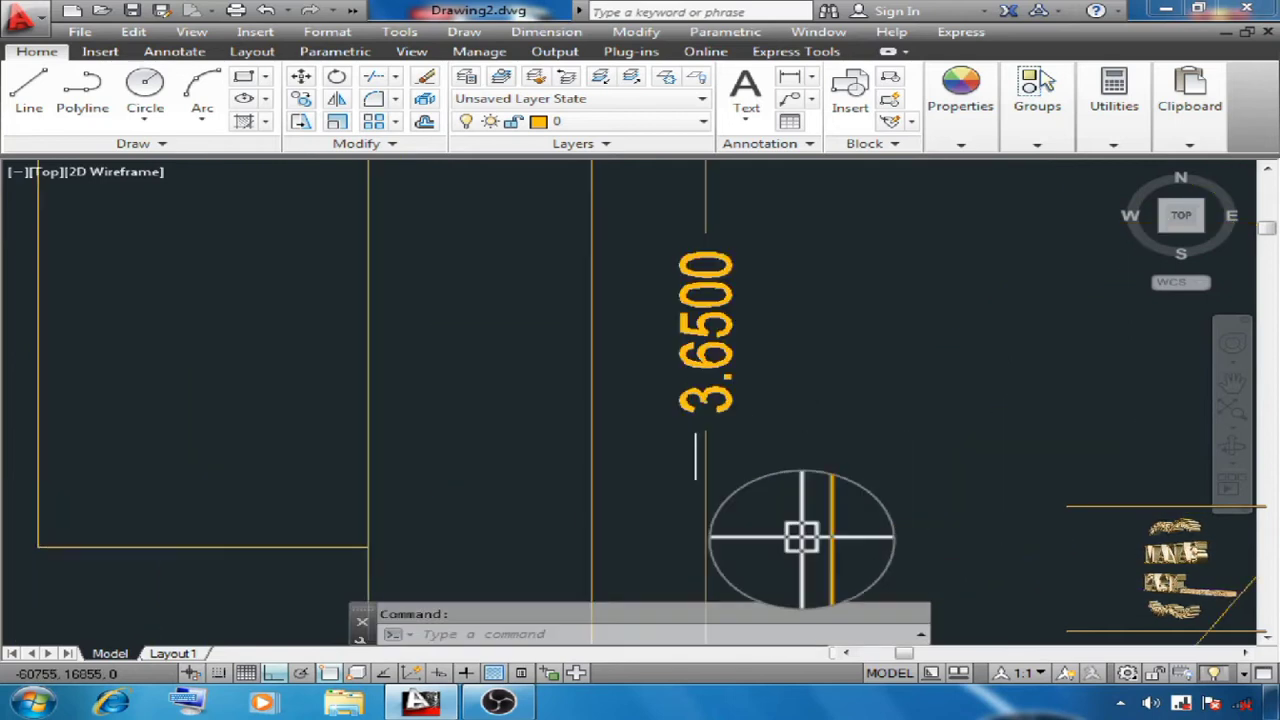
# - Undo the last aligned dimension and add an aligned dimension along the outside of the triangle's left sloping side
pyautogui.hotkey('ctrl', 'z')
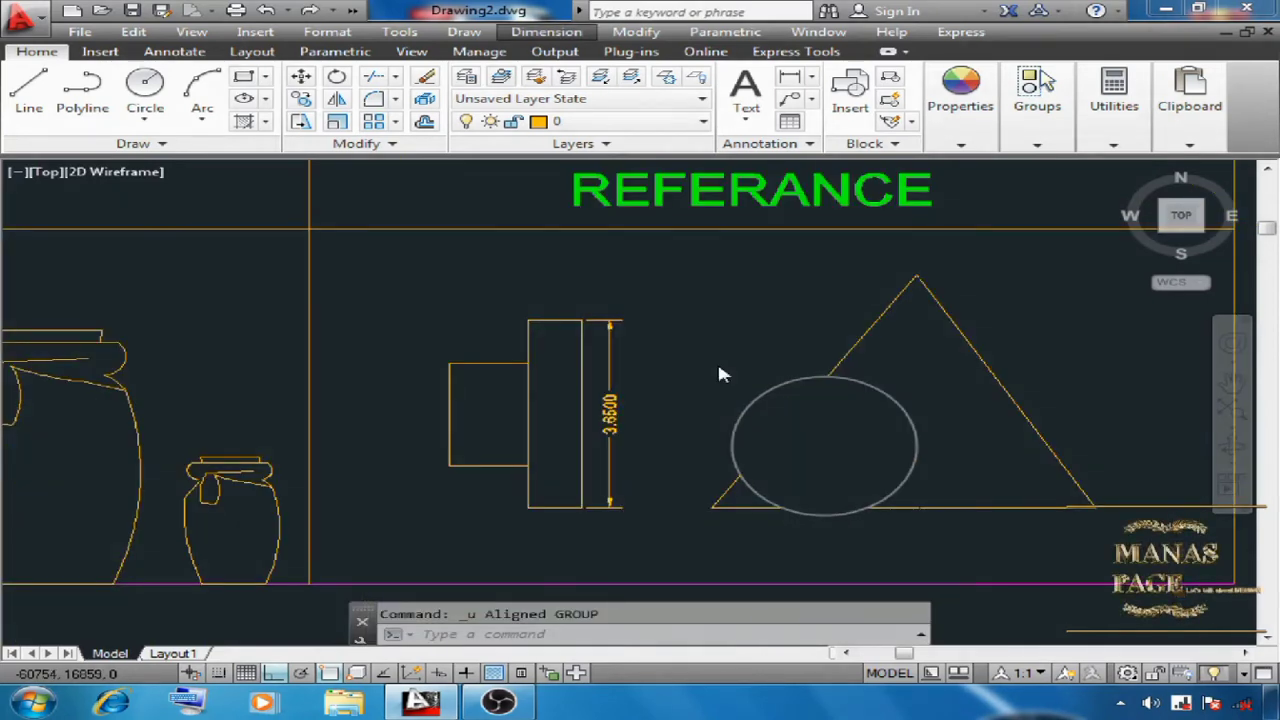
pyautogui.click(546, 31)
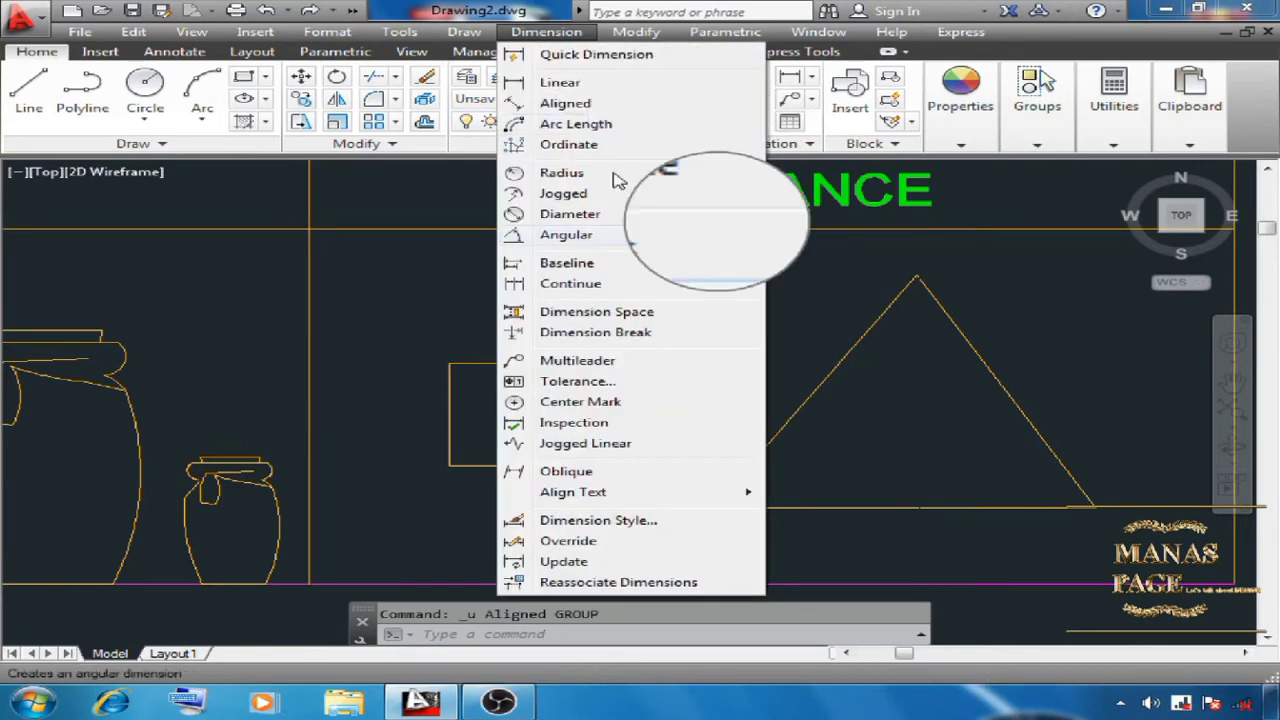
pyautogui.click(580, 103)
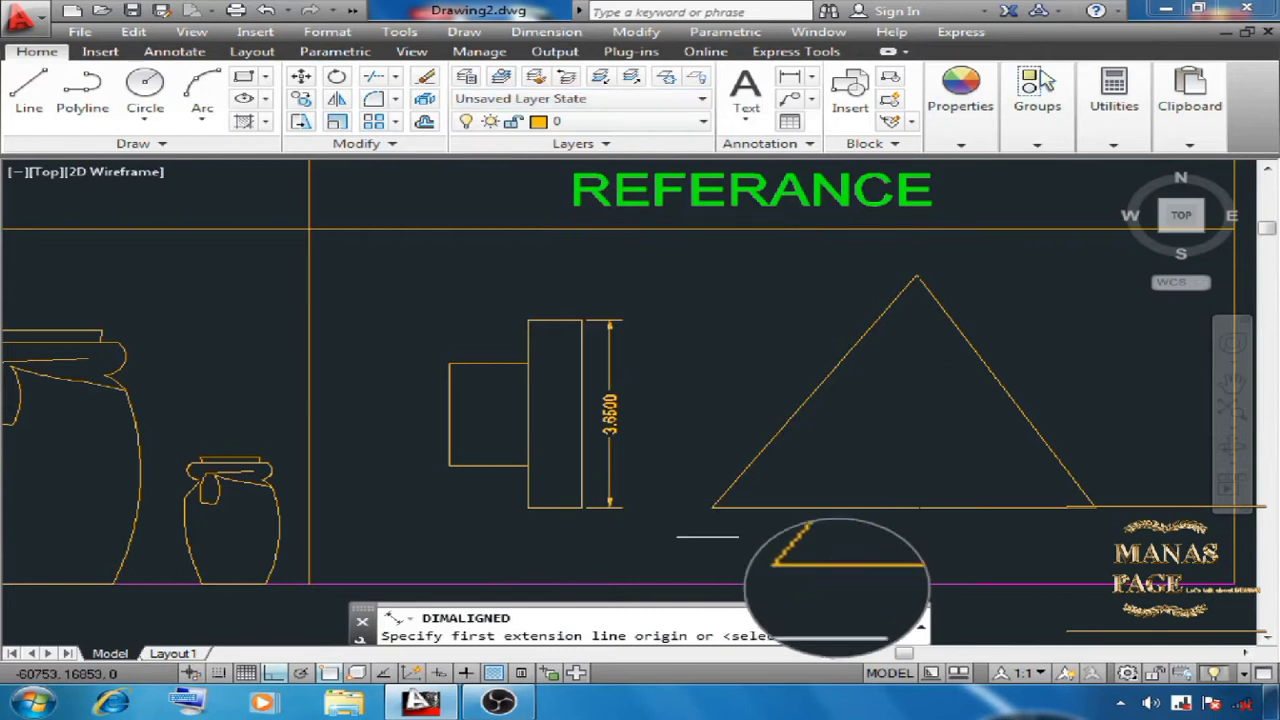
pyautogui.click(716, 502)
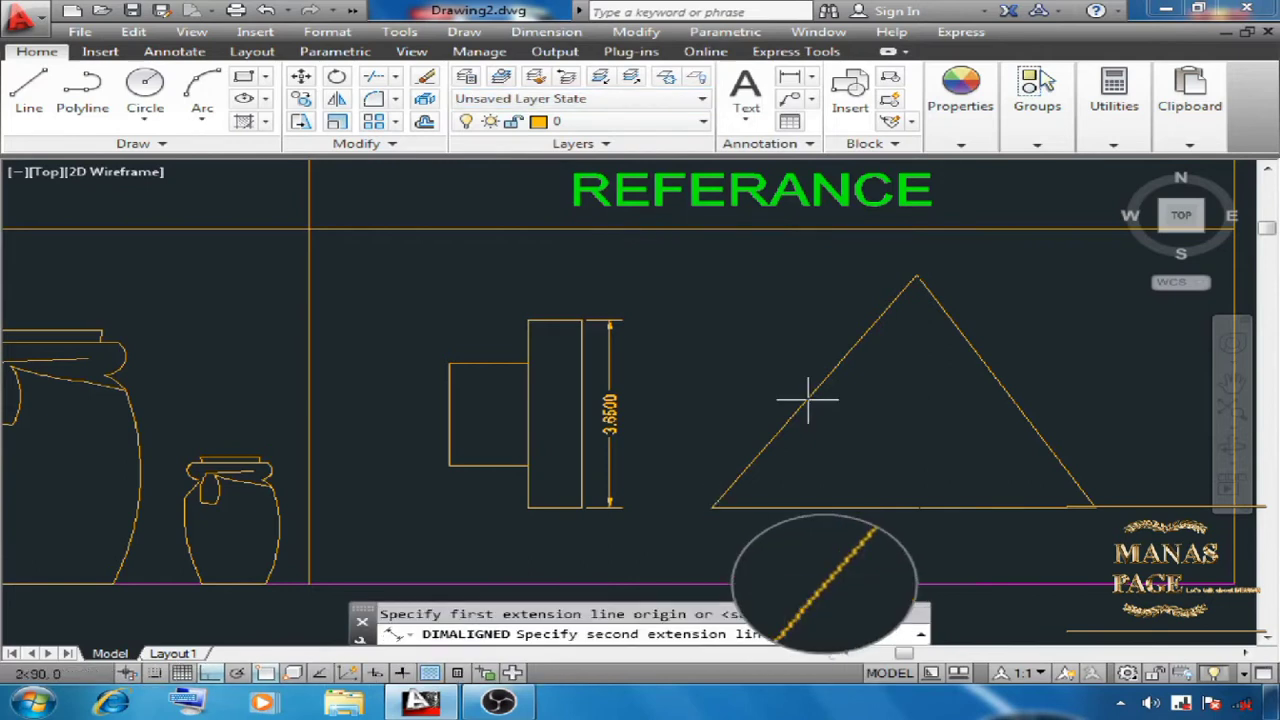
pyautogui.click(917, 282)
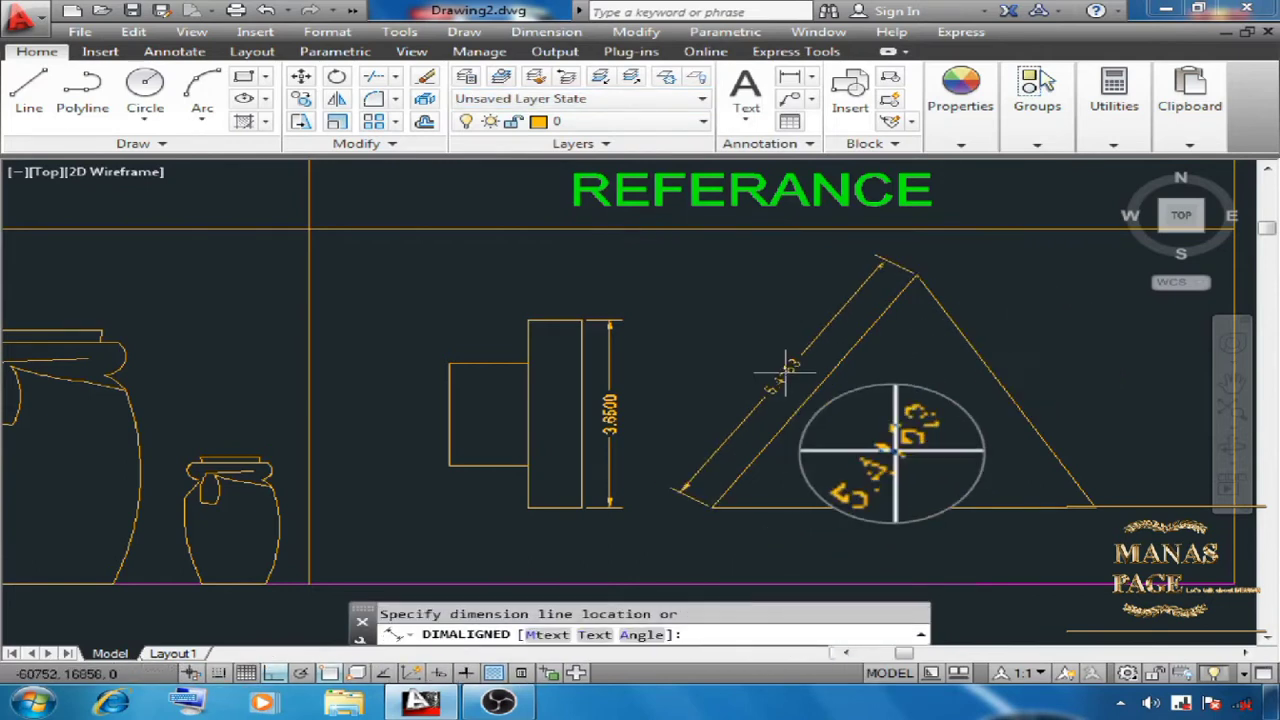
pyautogui.click(903, 470)
pyautogui.scroll(4, 907, 487)
pyautogui.scroll(-2, 907, 487)
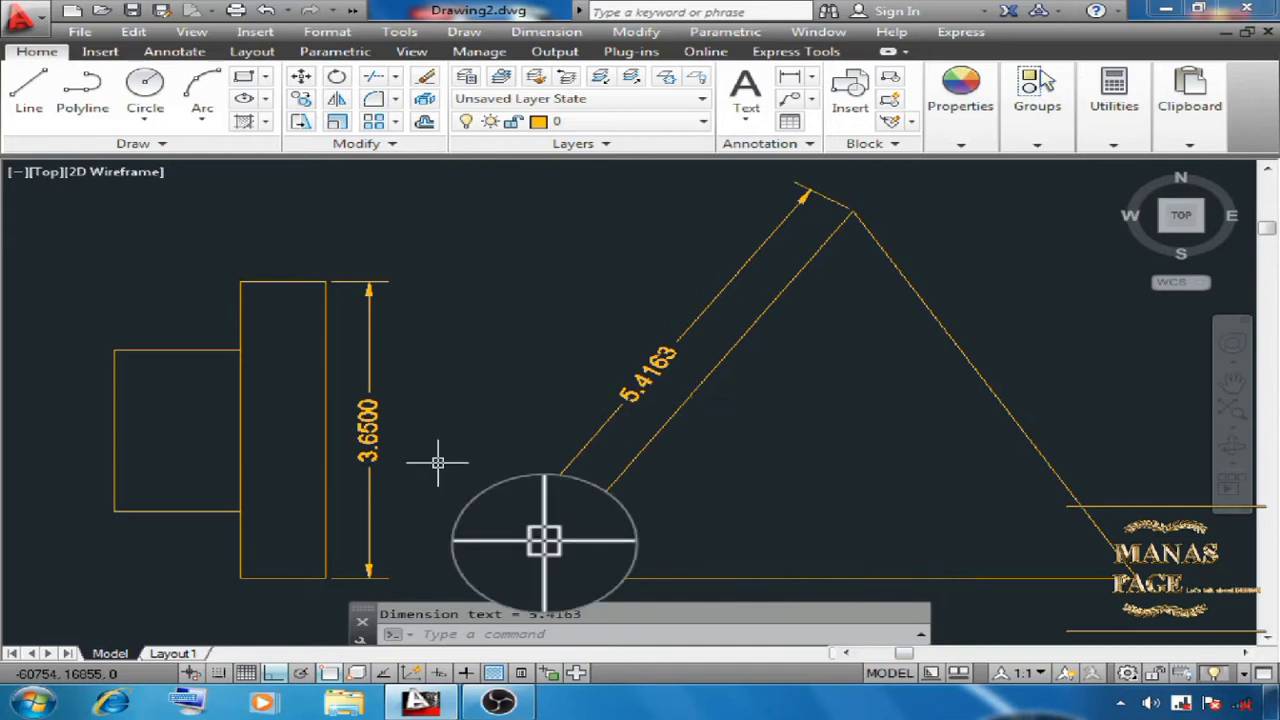
# - Move the two joined rectangles and their dimension from the tall rectangle's lower-right corner to the triangle's lower-left corner
pyautogui.press('Escape')
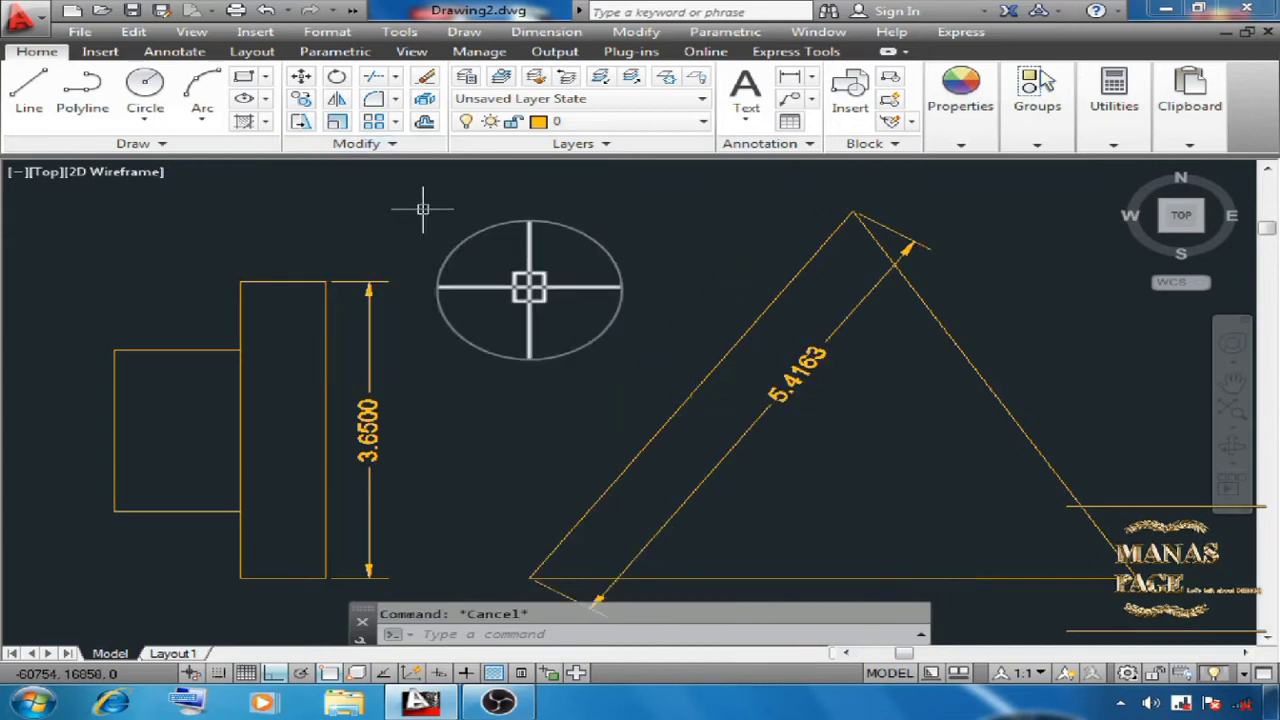
pyautogui.write('m')
pyautogui.press('Return')
pyautogui.click(383, 202)
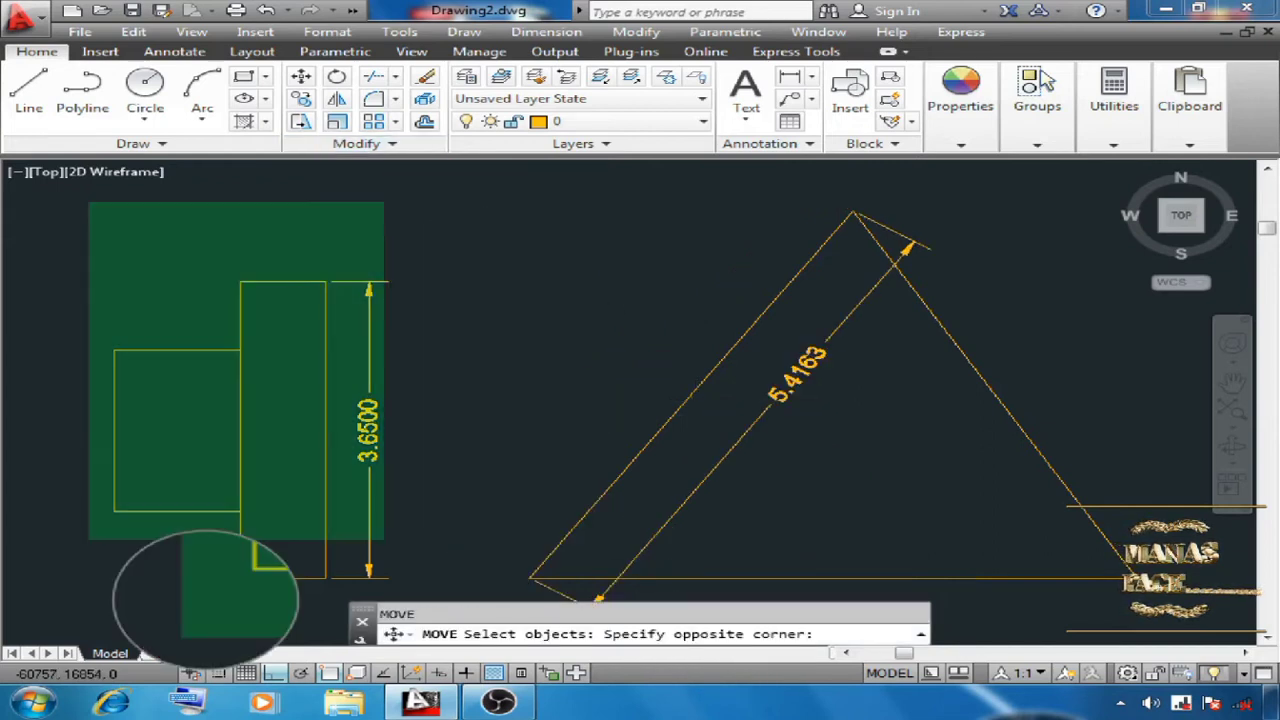
pyautogui.click(90, 541)
pyautogui.press('Return')
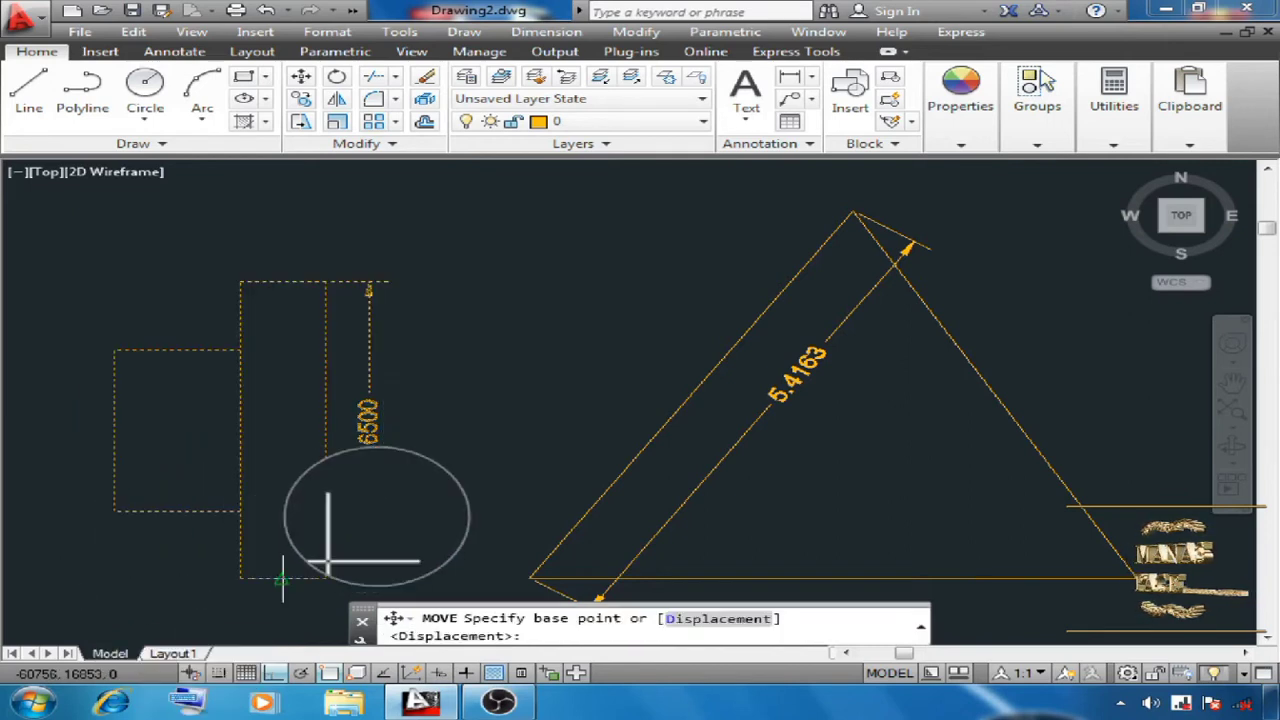
pyautogui.click(325, 578)
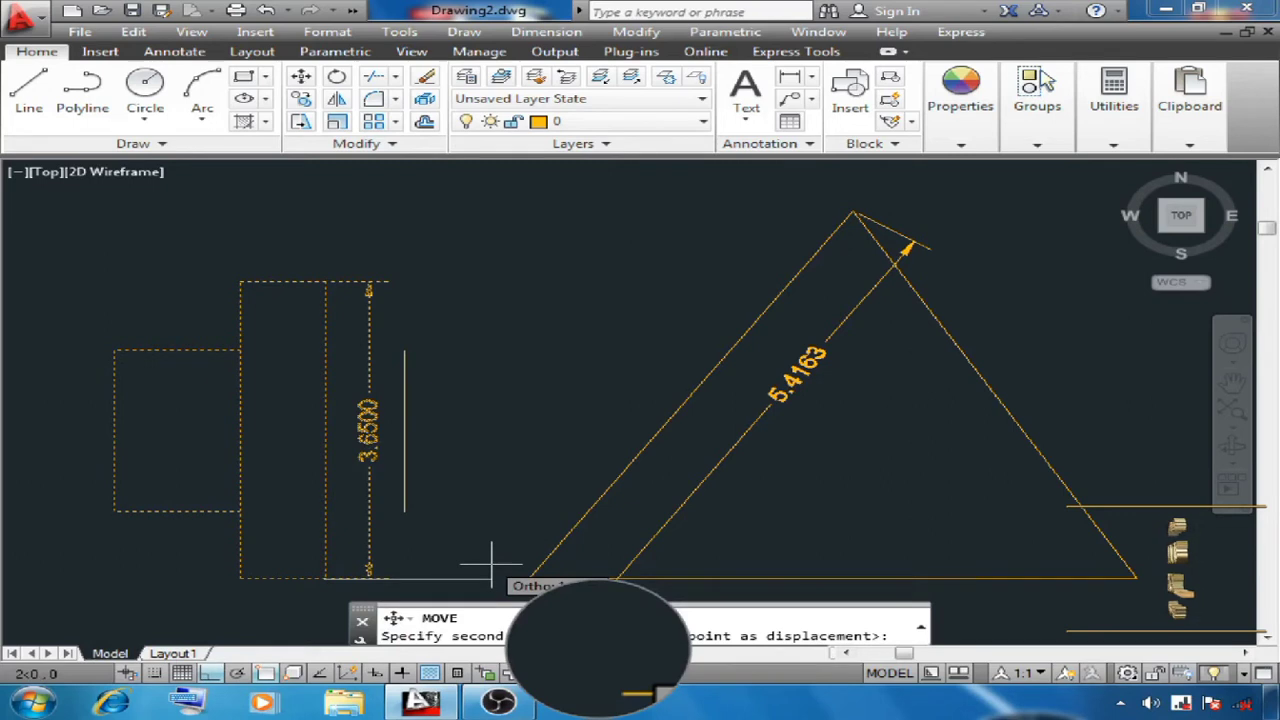
pyautogui.scroll(5, 585, 415)
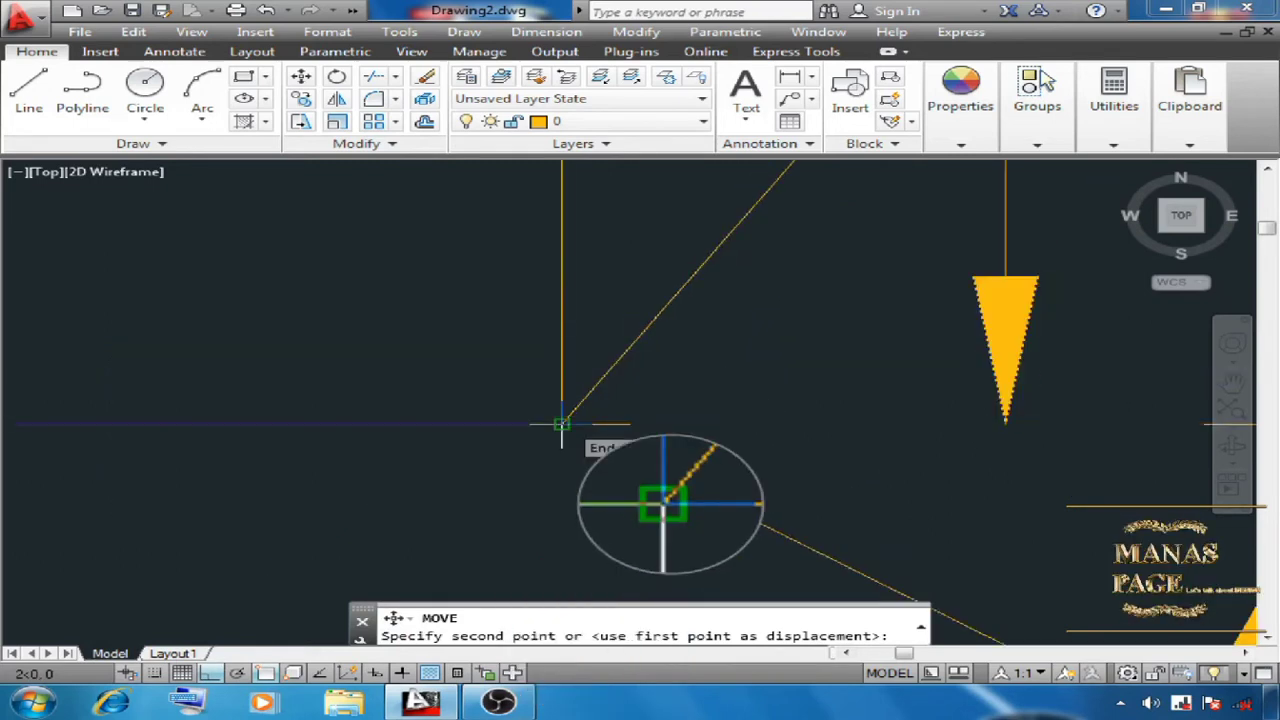
pyautogui.scroll(-4, 562, 425)
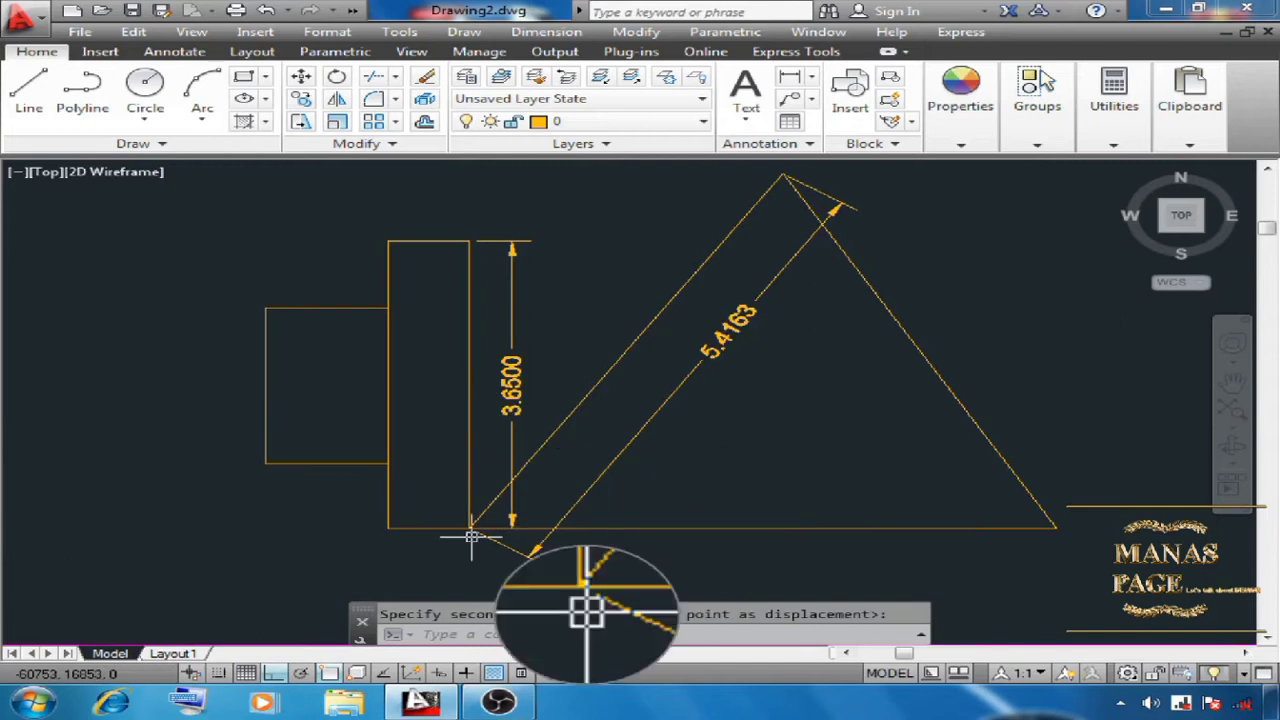
# - Start scaling the two joined rectangles and their vertical dimension, with the corner shared with the triangle as the base point
pyautogui.scroll(-2, 471, 537)
pyautogui.moveTo(387, 444)
pyautogui.mouseDown(button='middle')
pyautogui.moveTo(332, 443)
pyautogui.moveTo(349, 448)
pyautogui.mouseUp(button='middle')
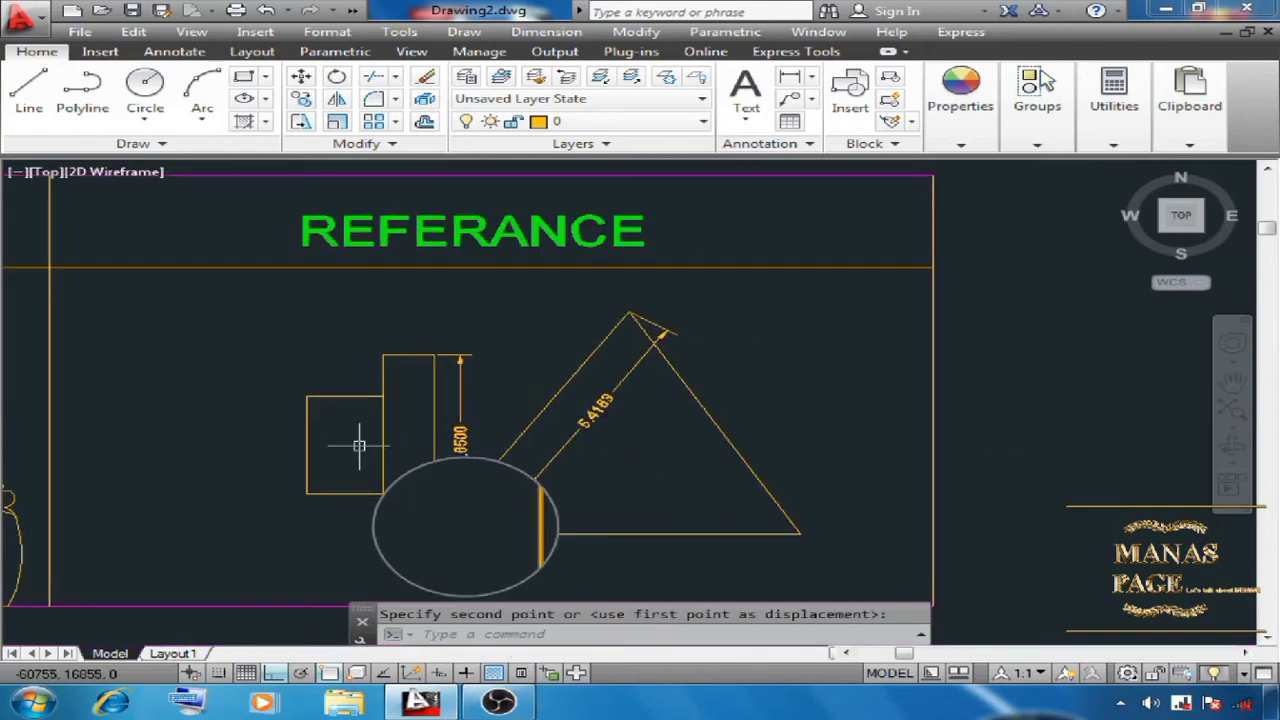
pyautogui.write('sc')
pyautogui.press('Return')
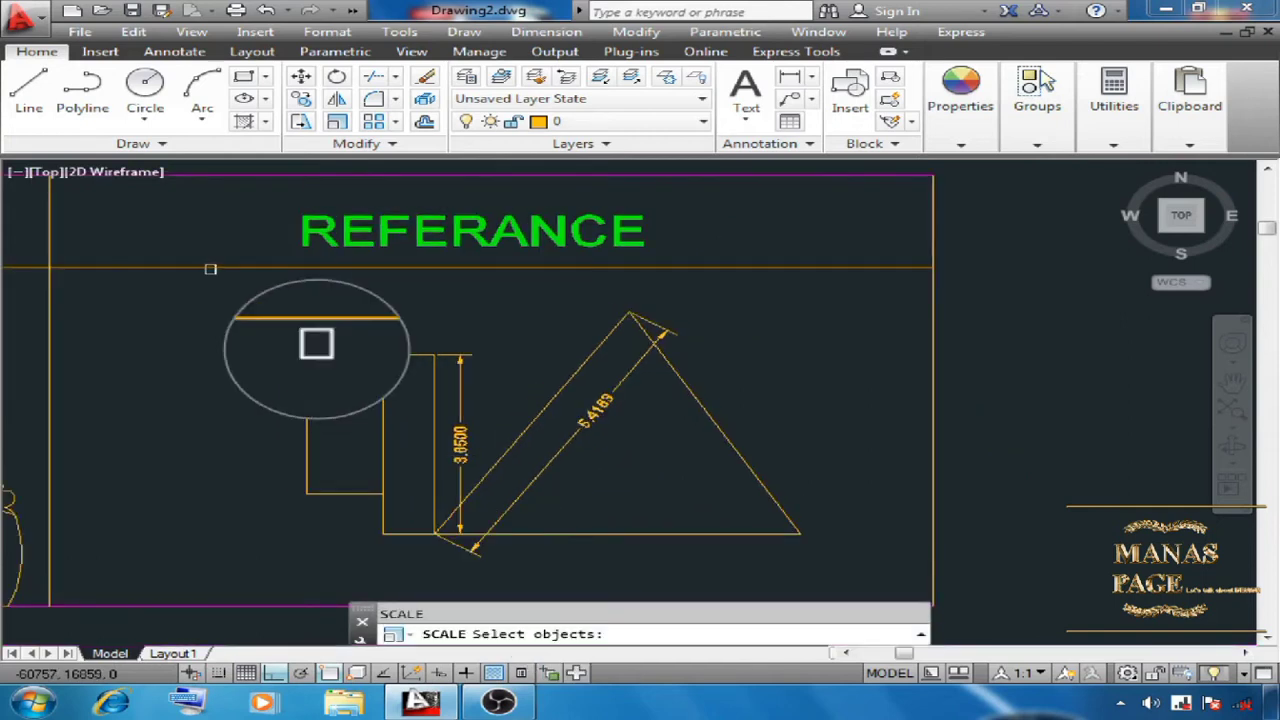
pyautogui.click(267, 319)
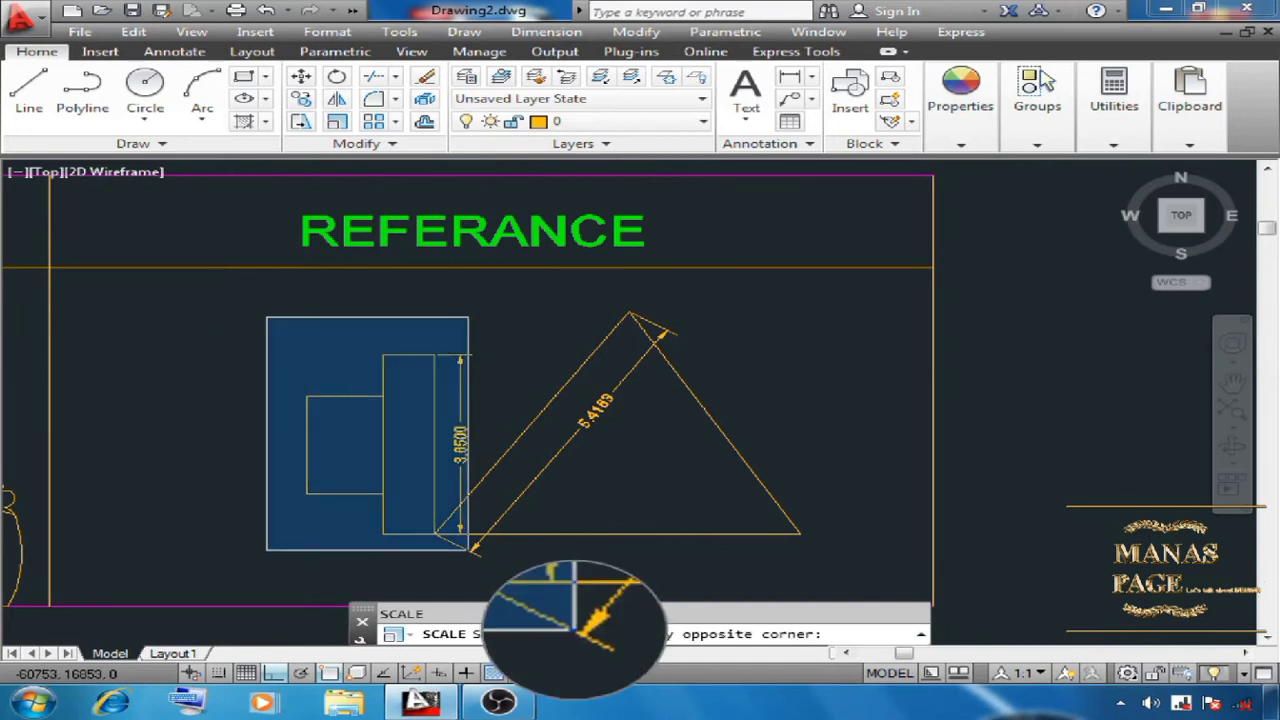
pyautogui.click(468, 550)
pyautogui.click(460, 394)
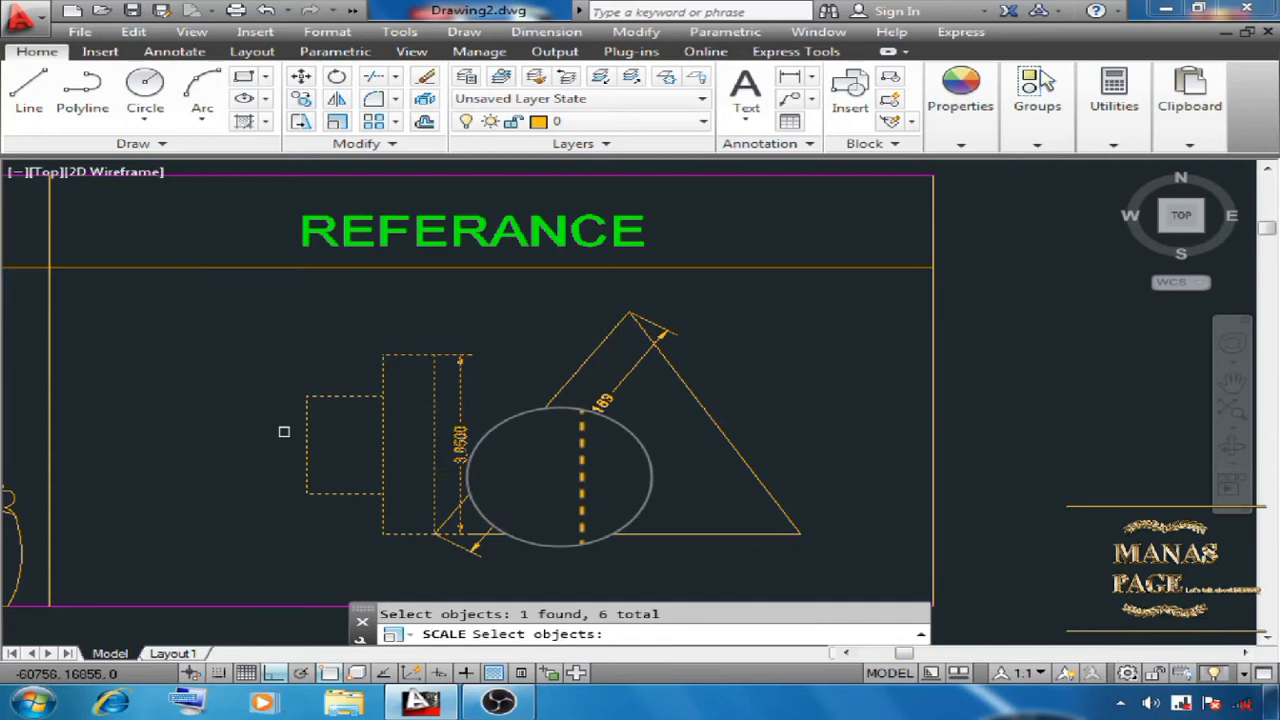
pyautogui.press('Return')
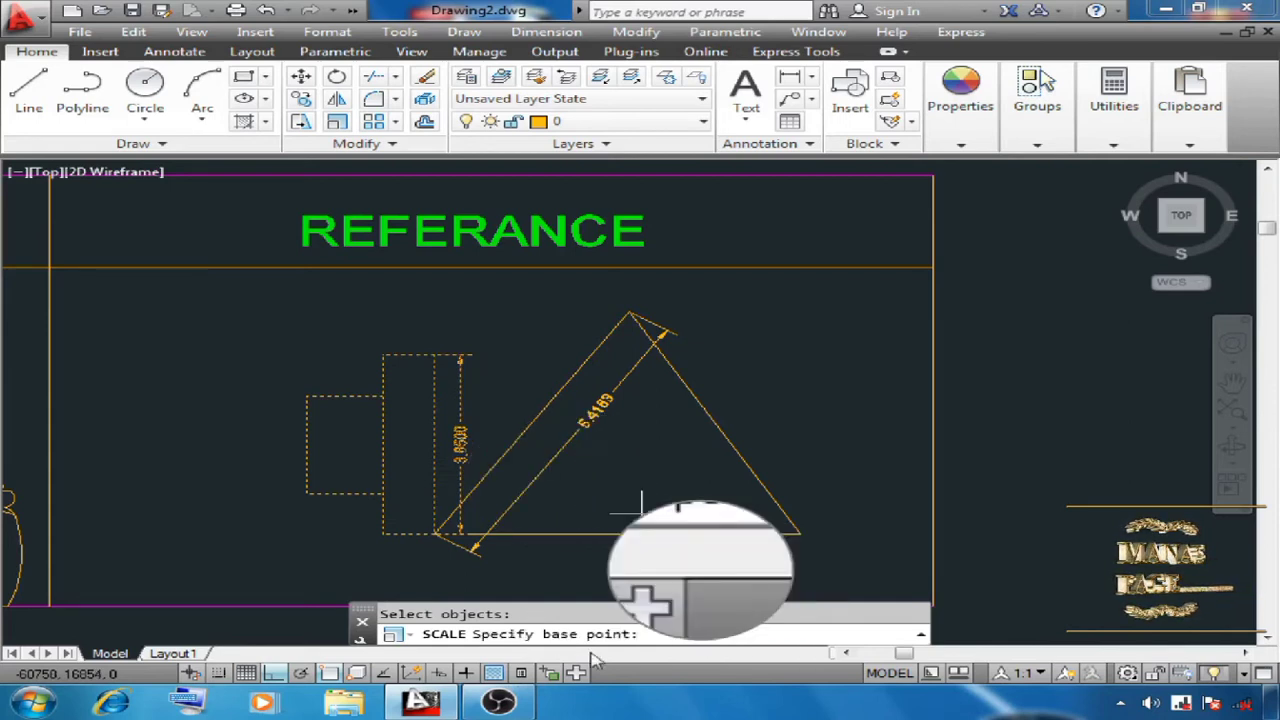
pyautogui.scroll(5, 437, 532)
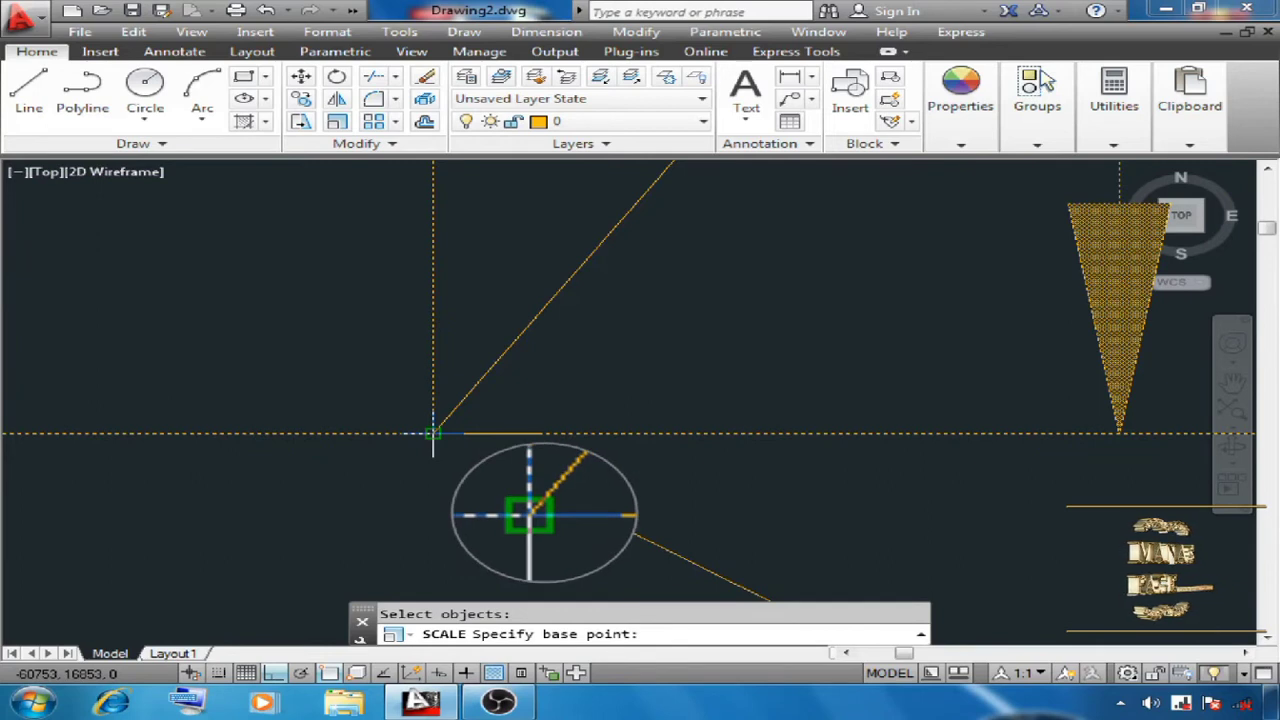
pyautogui.click(433, 433)
pyautogui.scroll(-4, 433, 433)
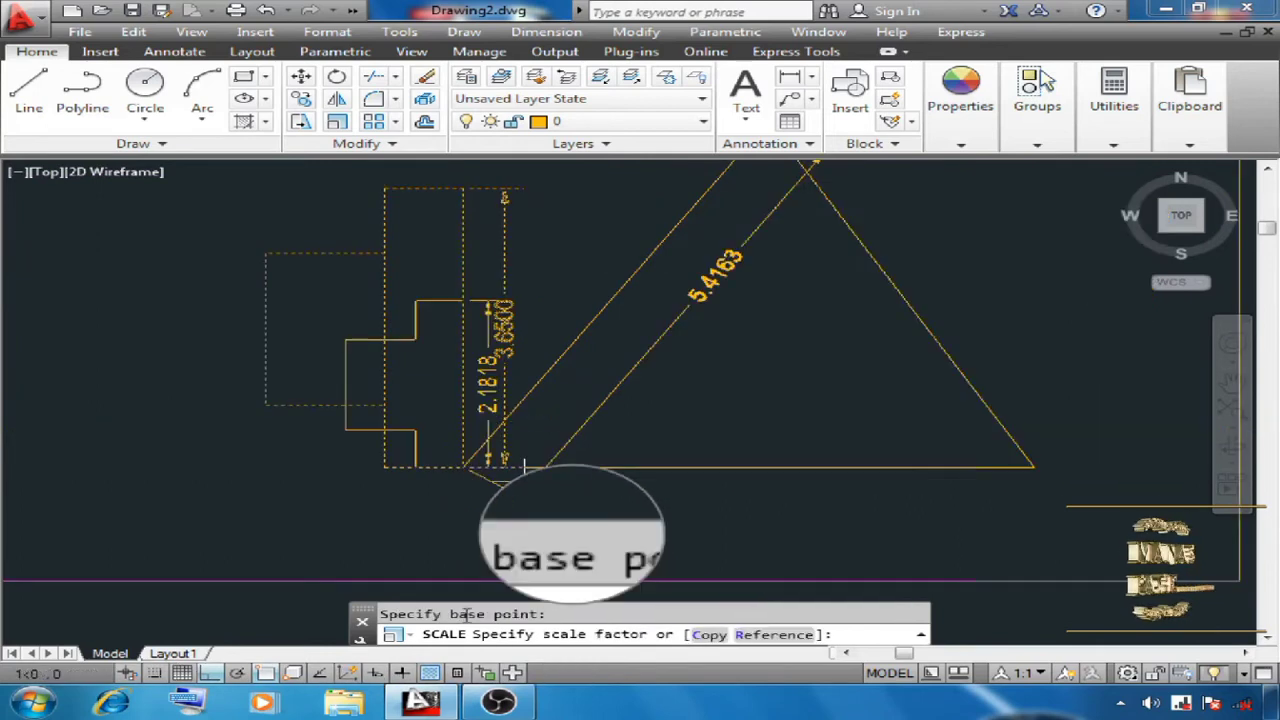
# - Scale the selection by reference from a length of 3.65 to the triangle's apex, and compare the vertical dimension with the sloping side's
pyautogui.click(775, 635)
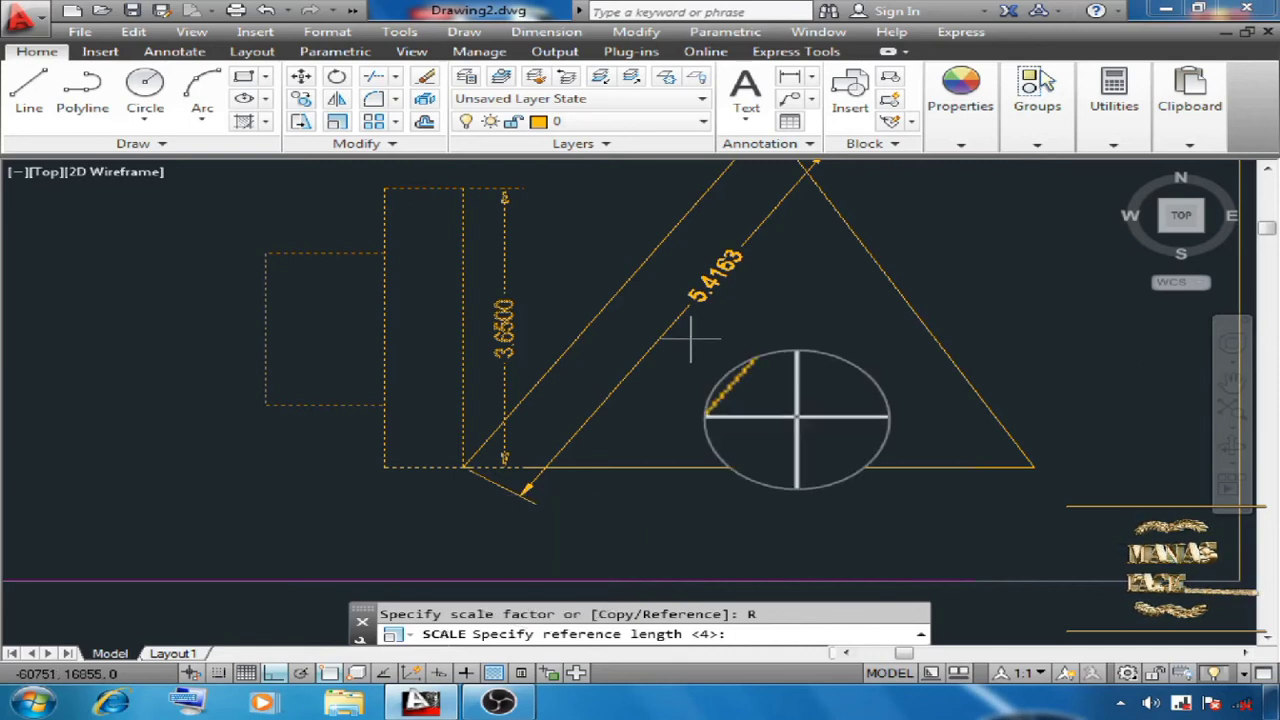
pyautogui.write('3.65')
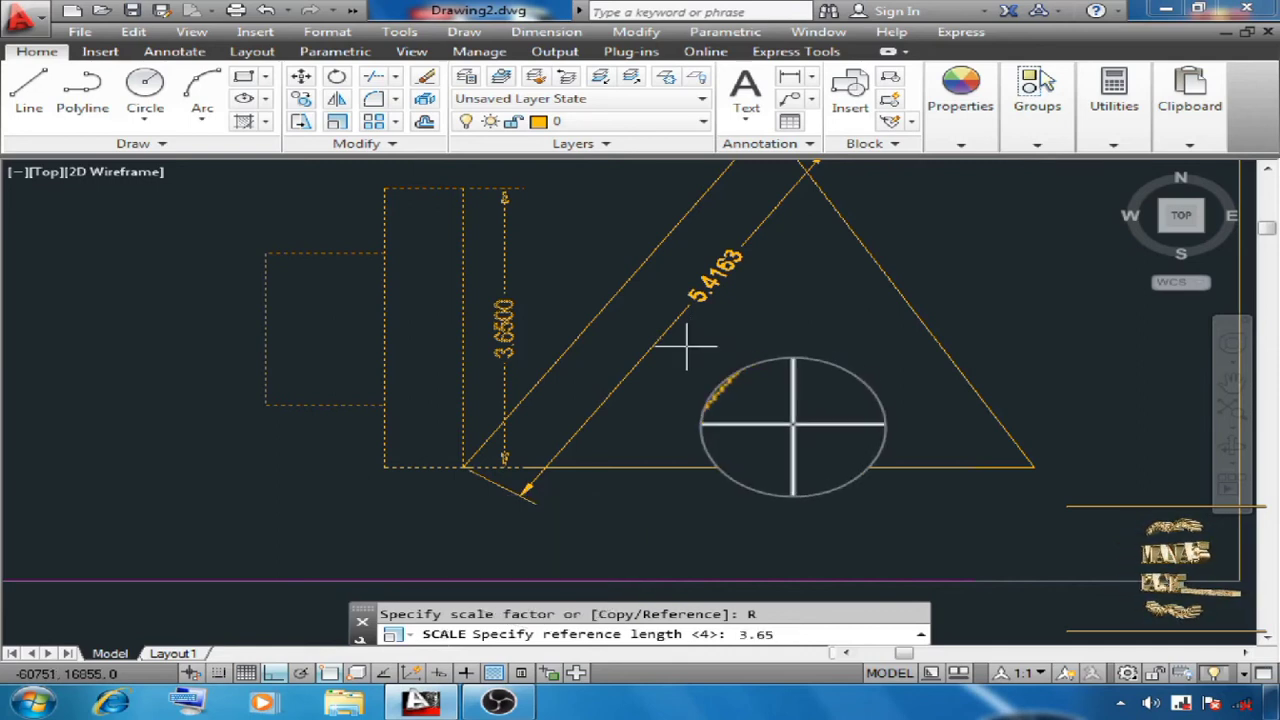
pyautogui.press('Return')
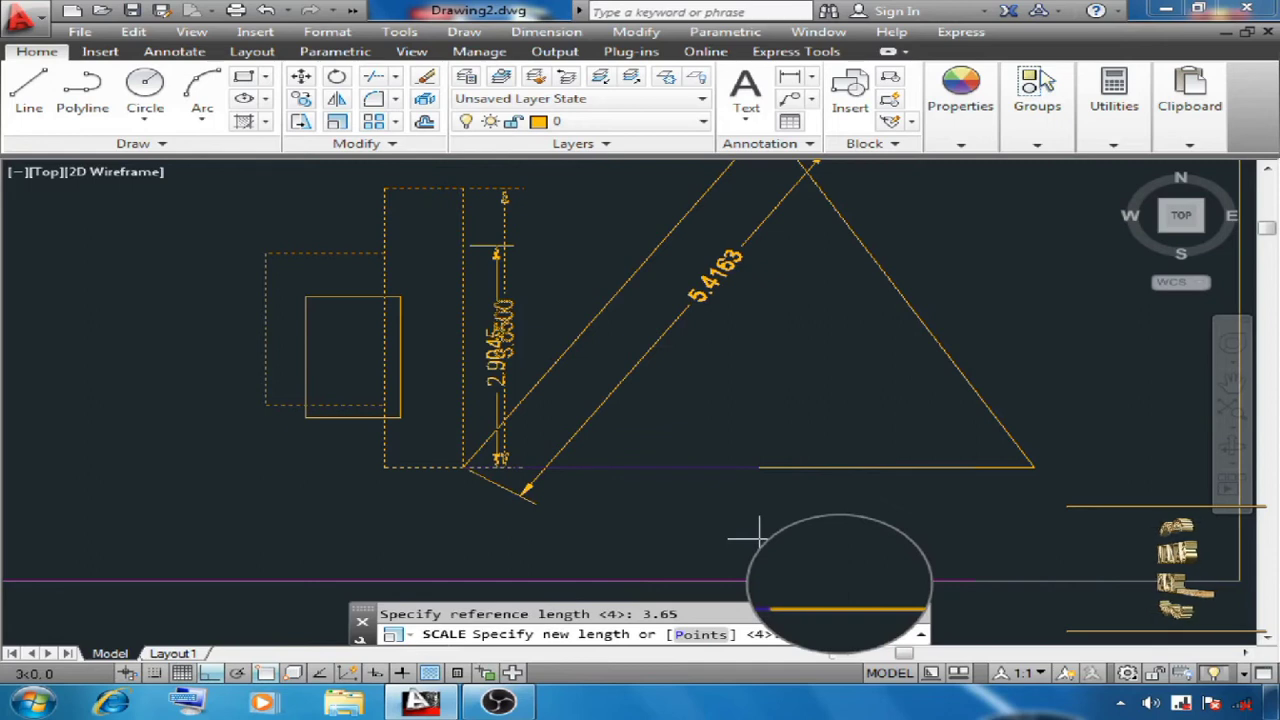
pyautogui.moveTo(470, 467); pyautogui.dragTo(406, 489, button='middle')
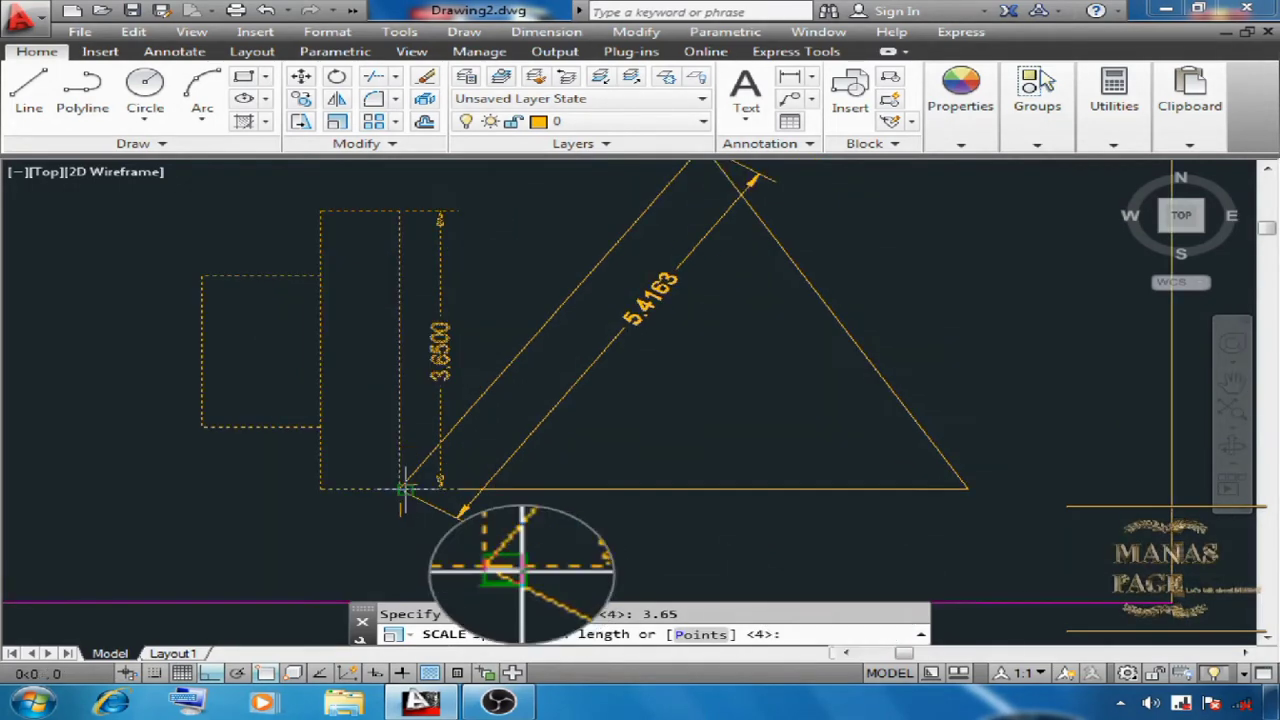
pyautogui.scroll(-2, 560, 420)
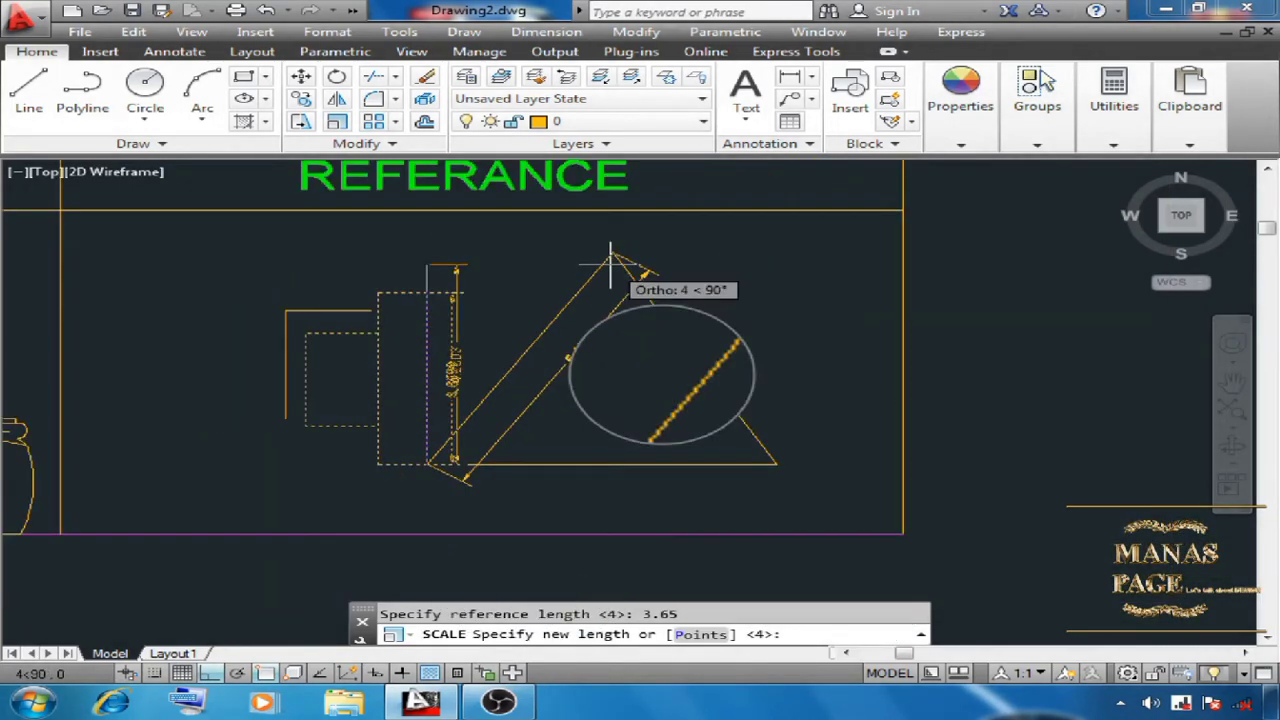
pyautogui.scroll(3, 610, 262)
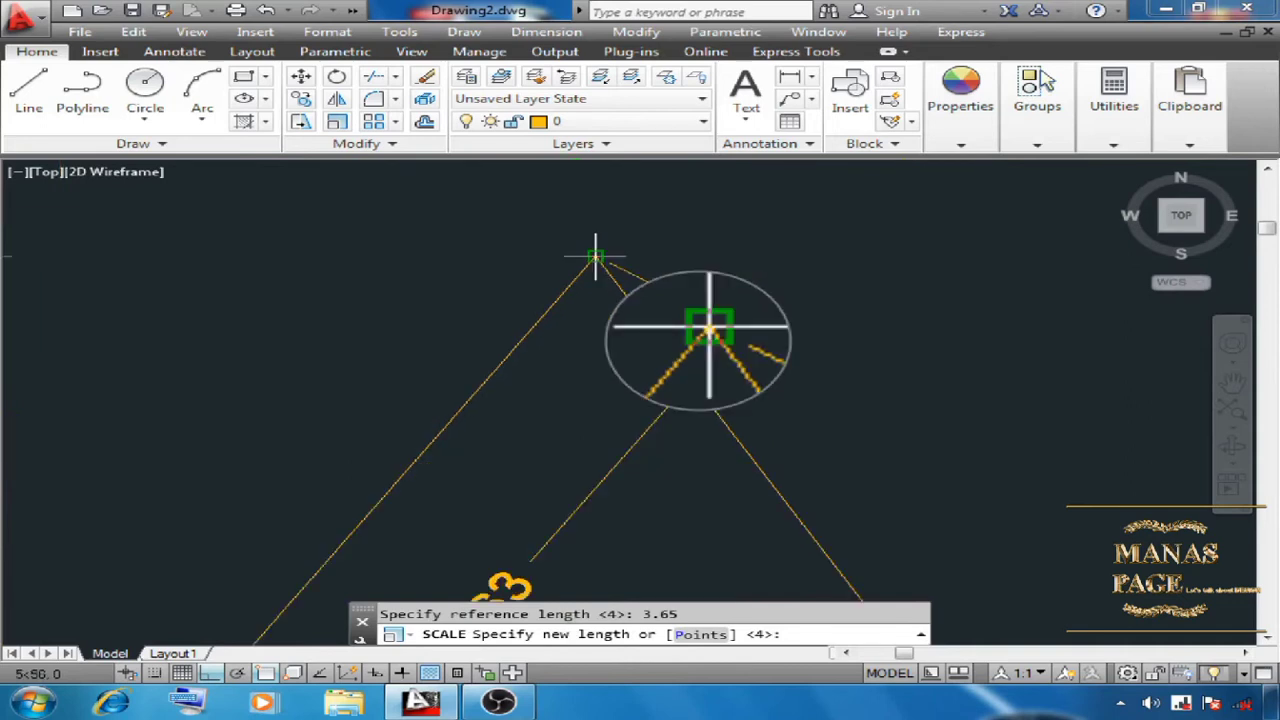
pyautogui.click(595, 258)
pyautogui.scroll(-3, 503, 424)
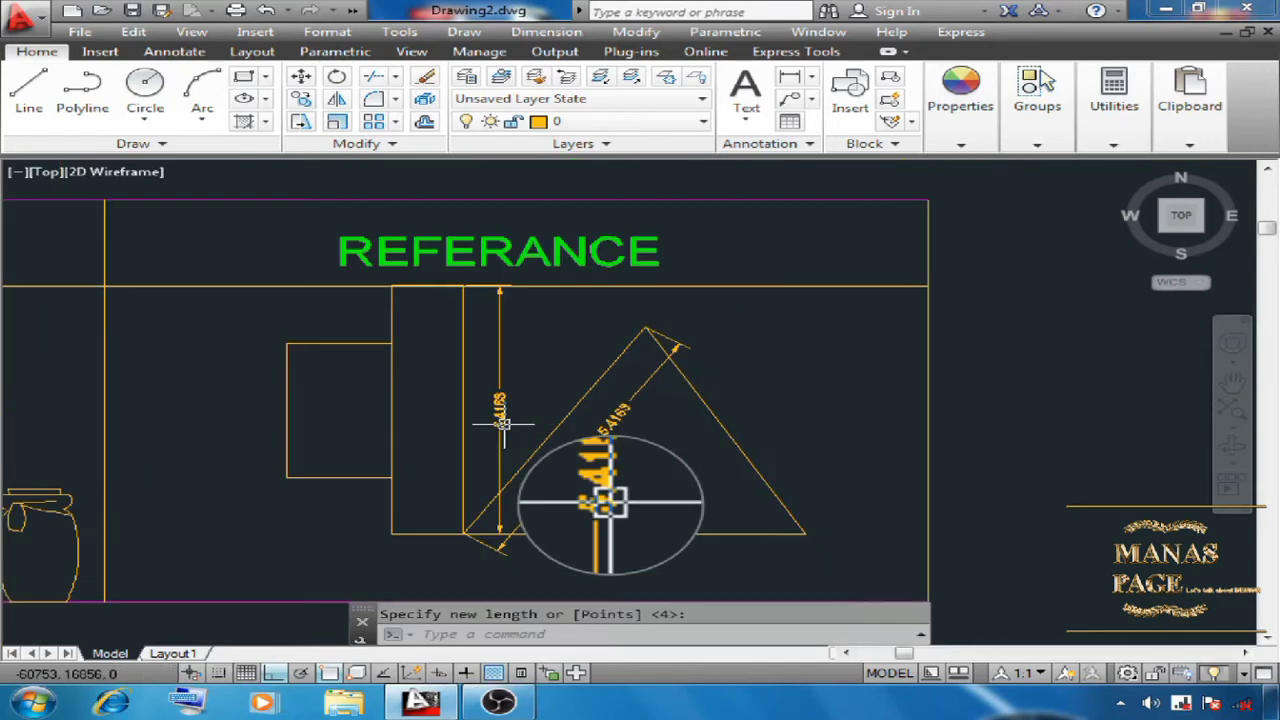
pyautogui.scroll(2, 503, 424)
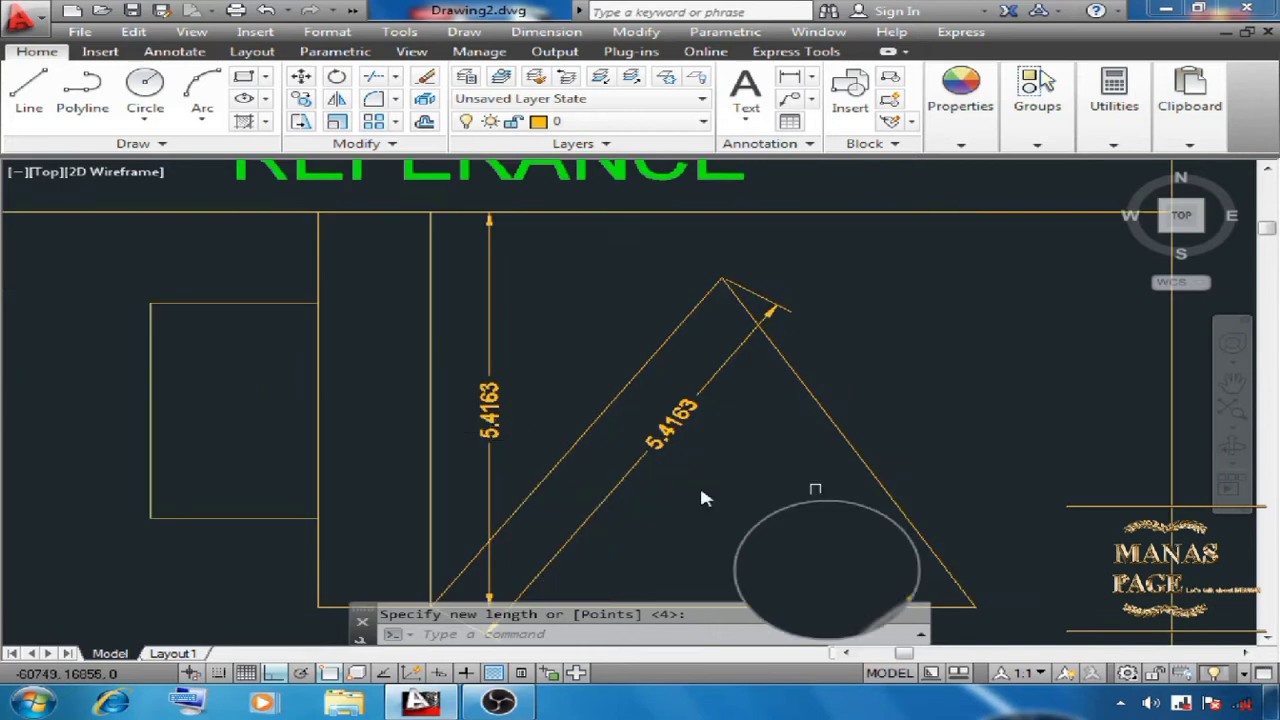
pyautogui.scroll(-2, 703, 497)
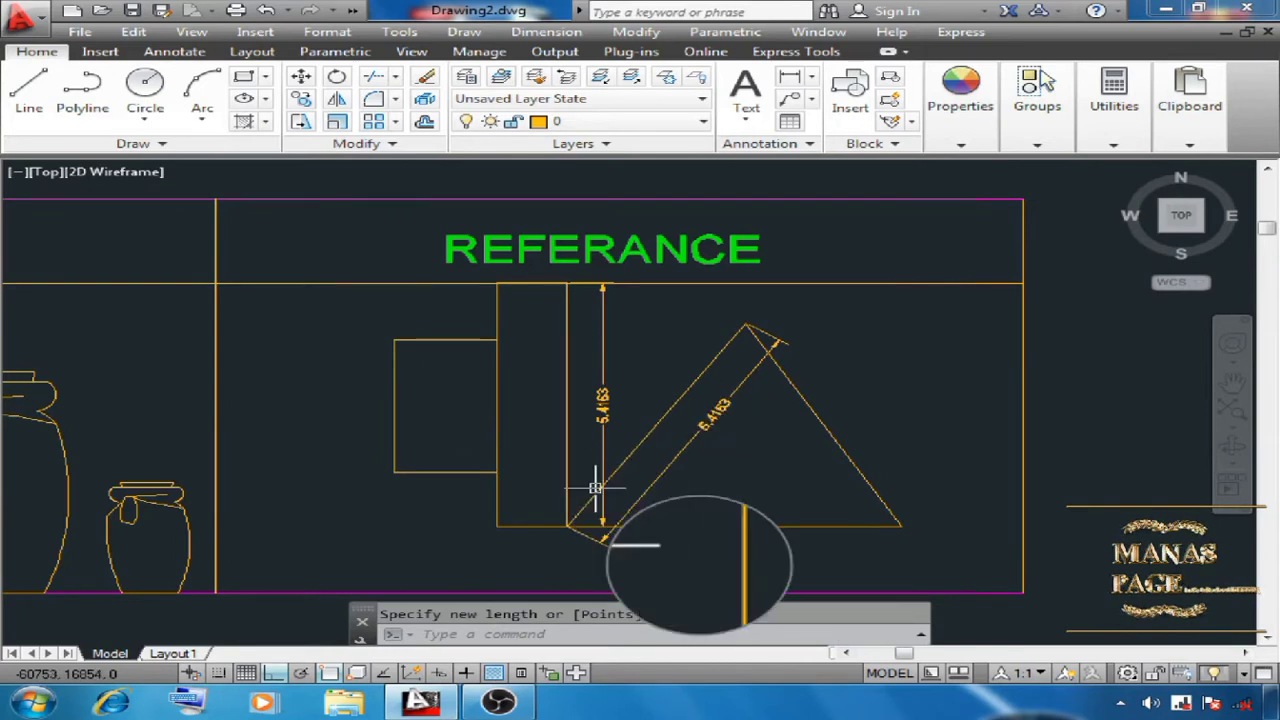
pyautogui.scroll(6, 595, 487)
pyautogui.scroll(-4, 571, 520)
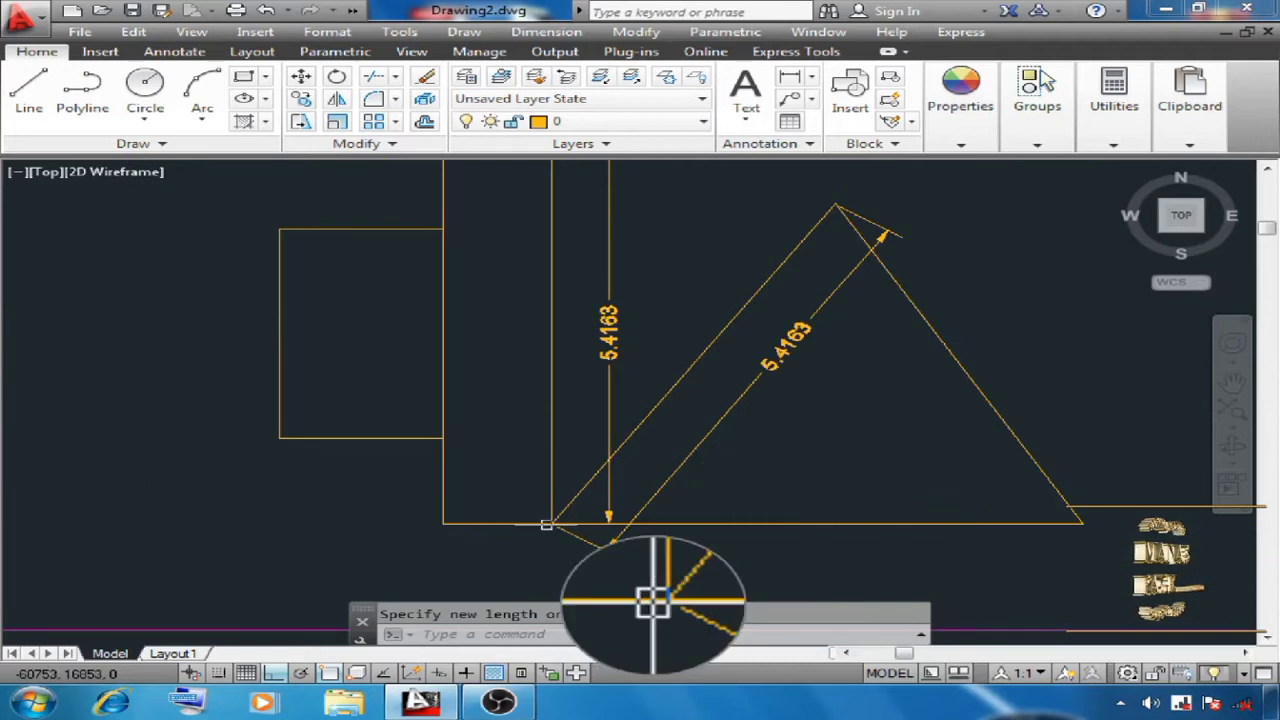
pyautogui.scroll(-1, 549, 523)
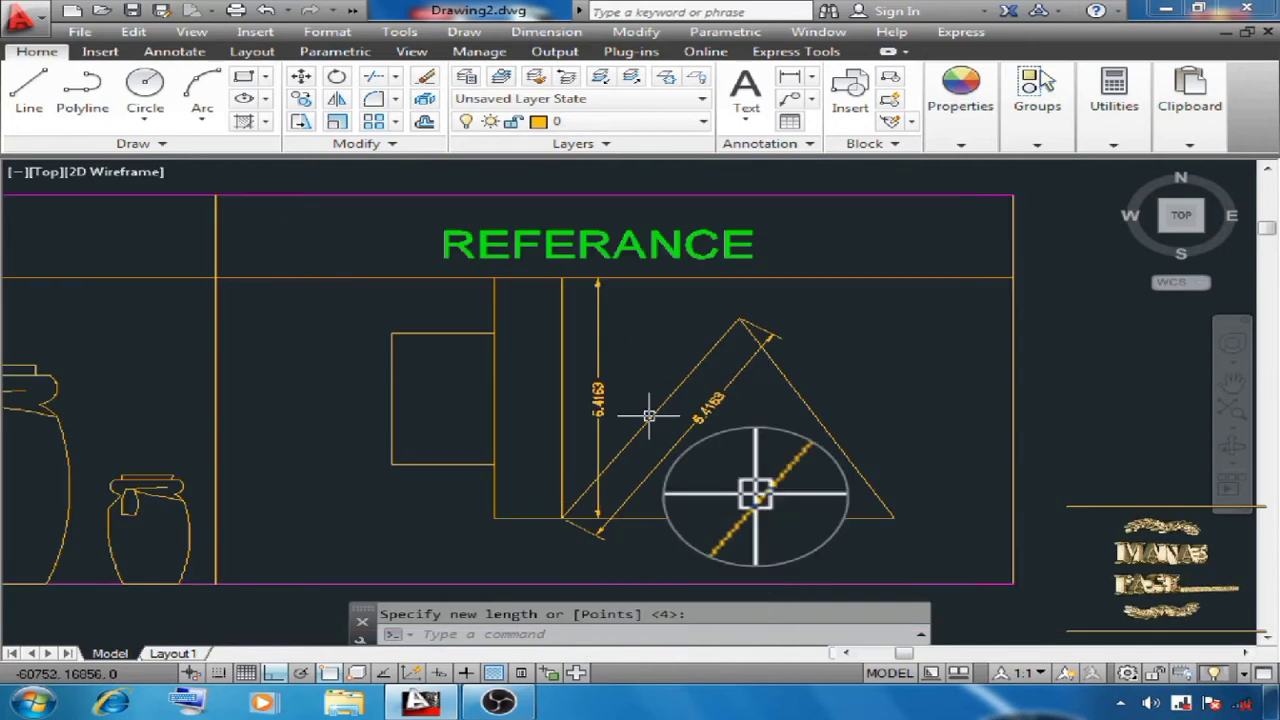
pyautogui.moveTo(739, 317); pyautogui.dragTo(773, 378, button='middle')
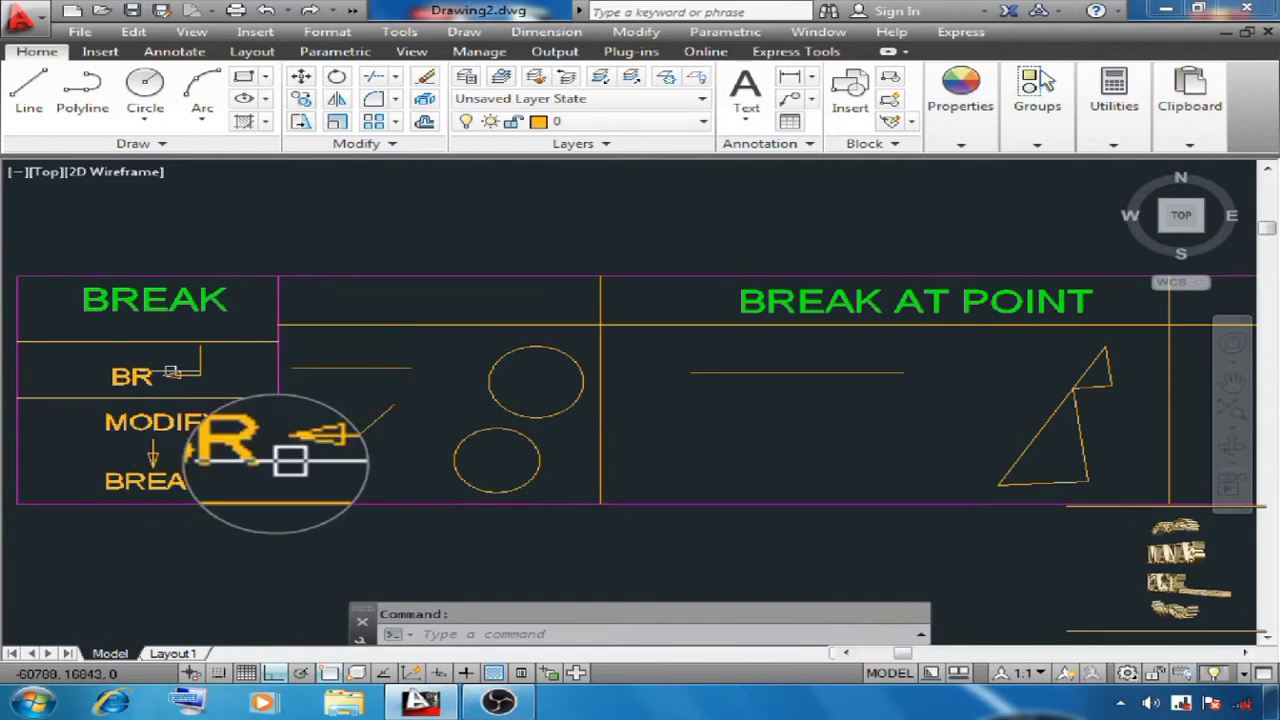
pyautogui.doubleClick(214, 413)
pyautogui.click(636, 31)
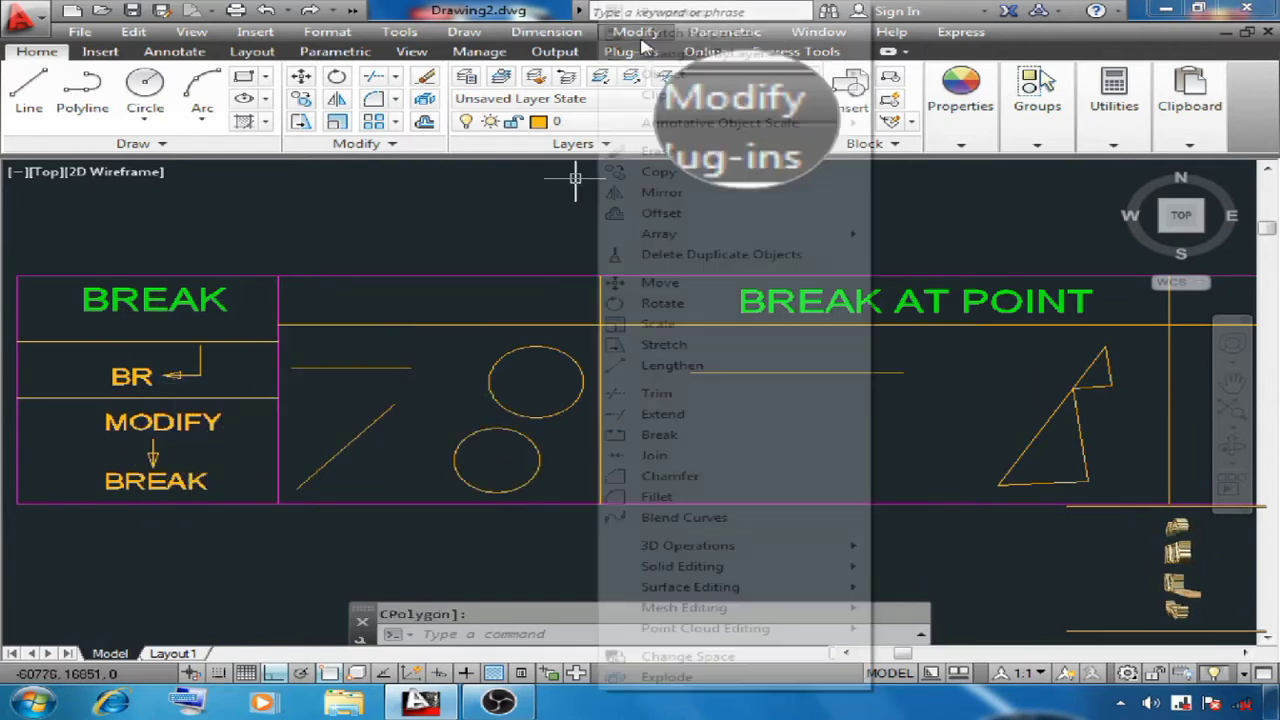
pyautogui.press('Escape')
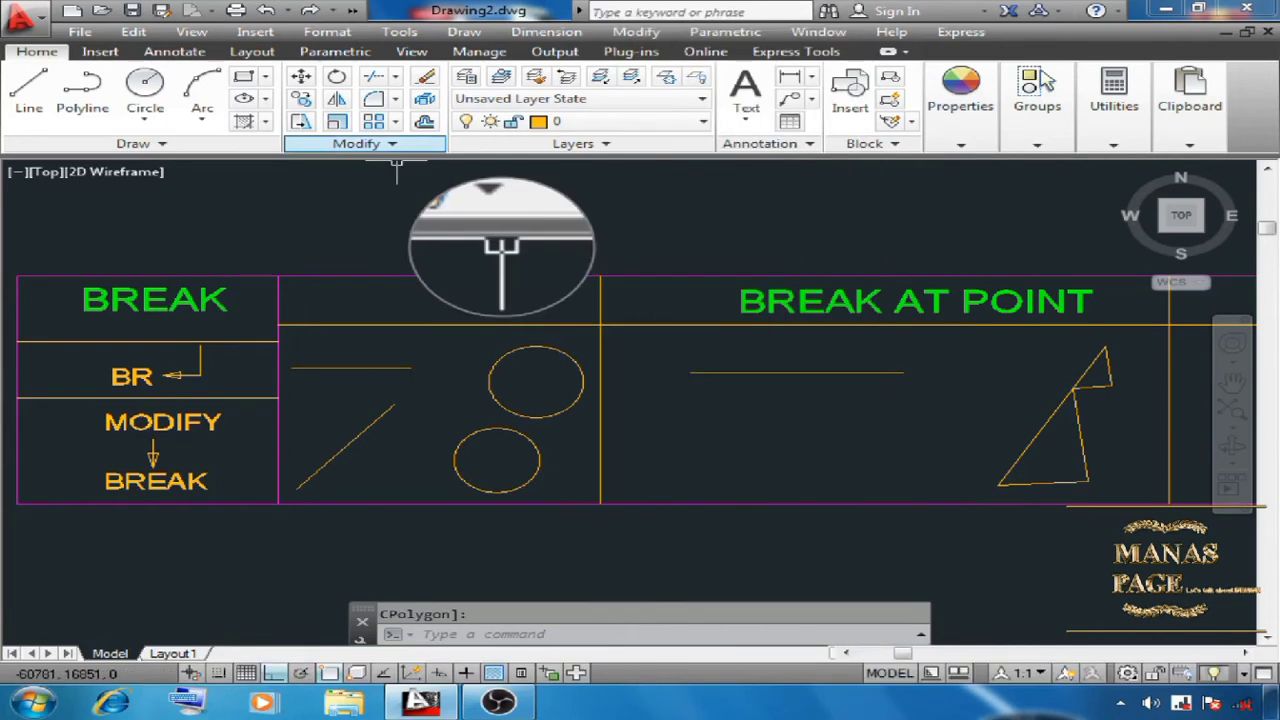
pyautogui.click(400, 146)
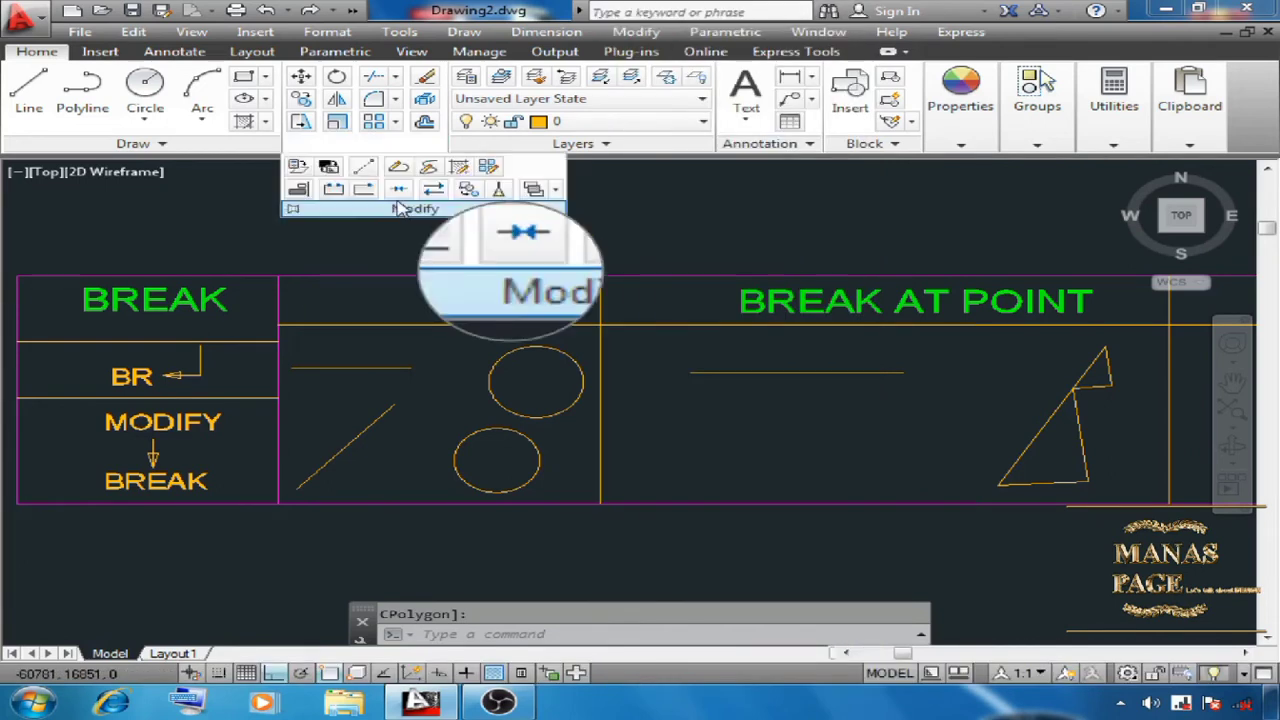
pyautogui.click(334, 190)
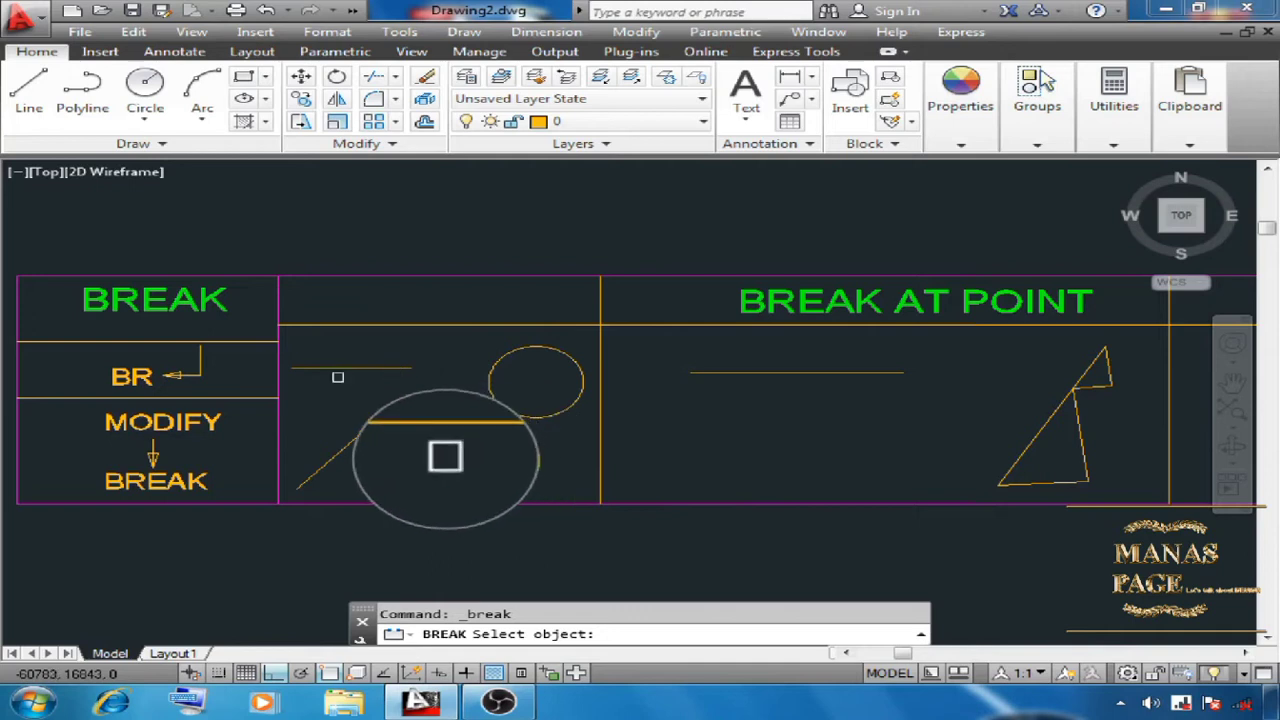
pyautogui.press('Escape')
# - Break a gap in the horizontal line of the BREAK section, from near its left end to a Nearest-snapped point near its right end
pyautogui.click(398, 147)
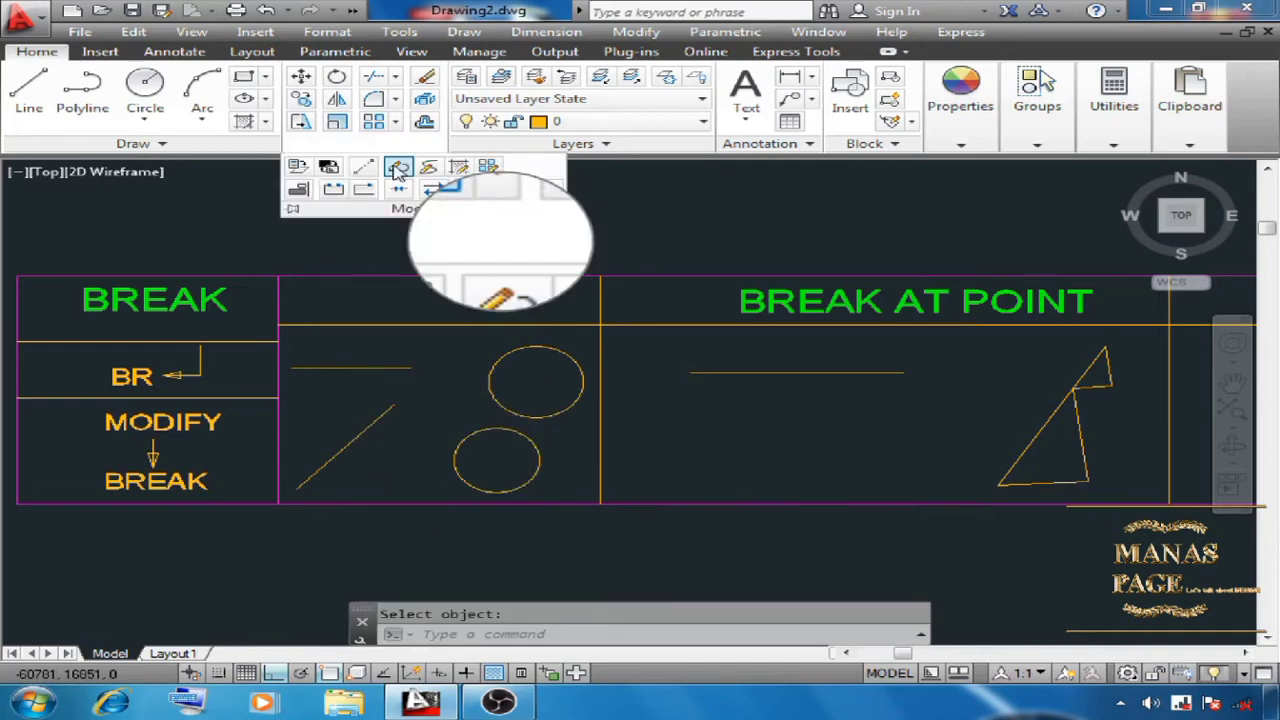
pyautogui.click(334, 190)
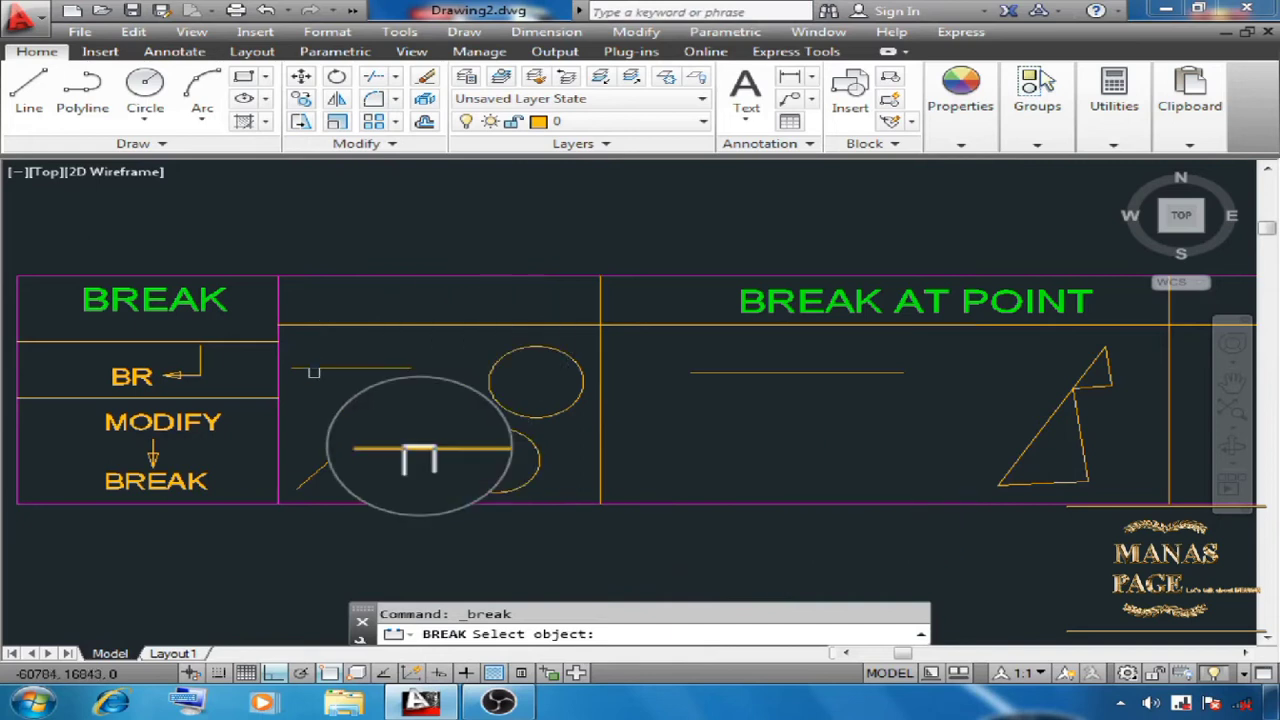
pyautogui.click(318, 367)
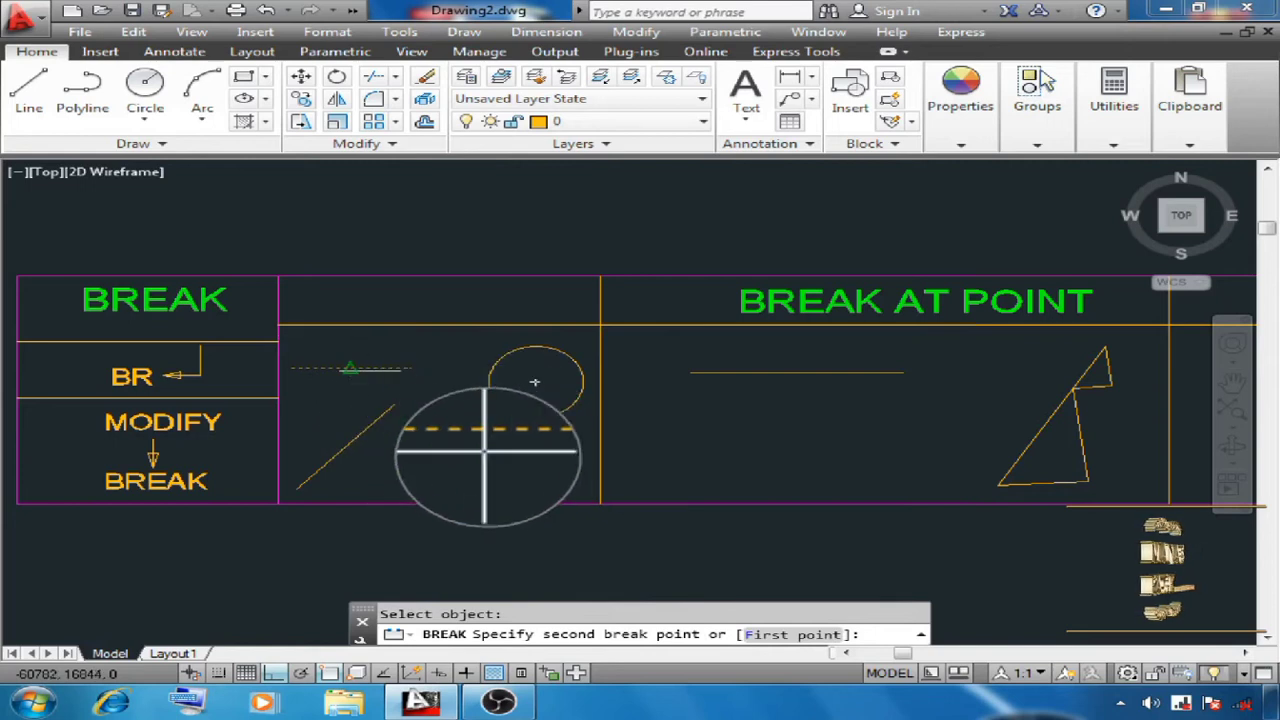
pyautogui.keyDown('shift'); pyautogui.rightClick(449, 371); pyautogui.keyUp('shift')
pyautogui.click(545, 620)
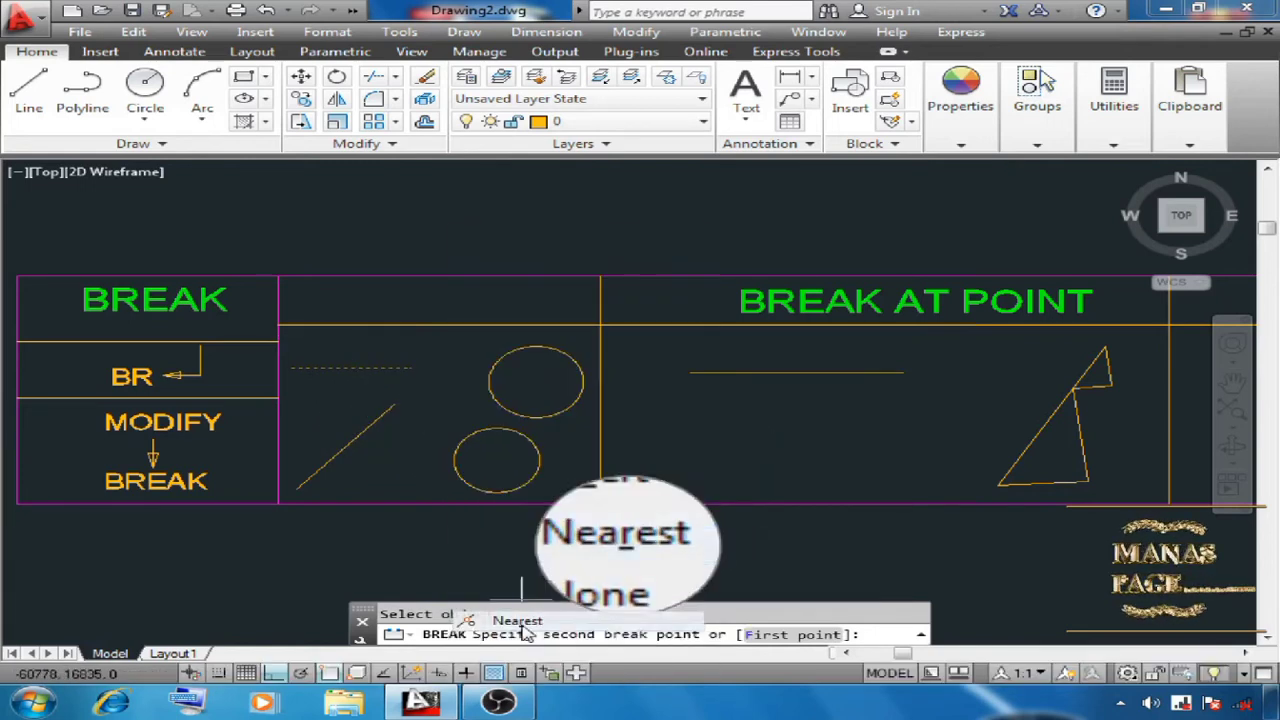
pyautogui.click(391, 368)
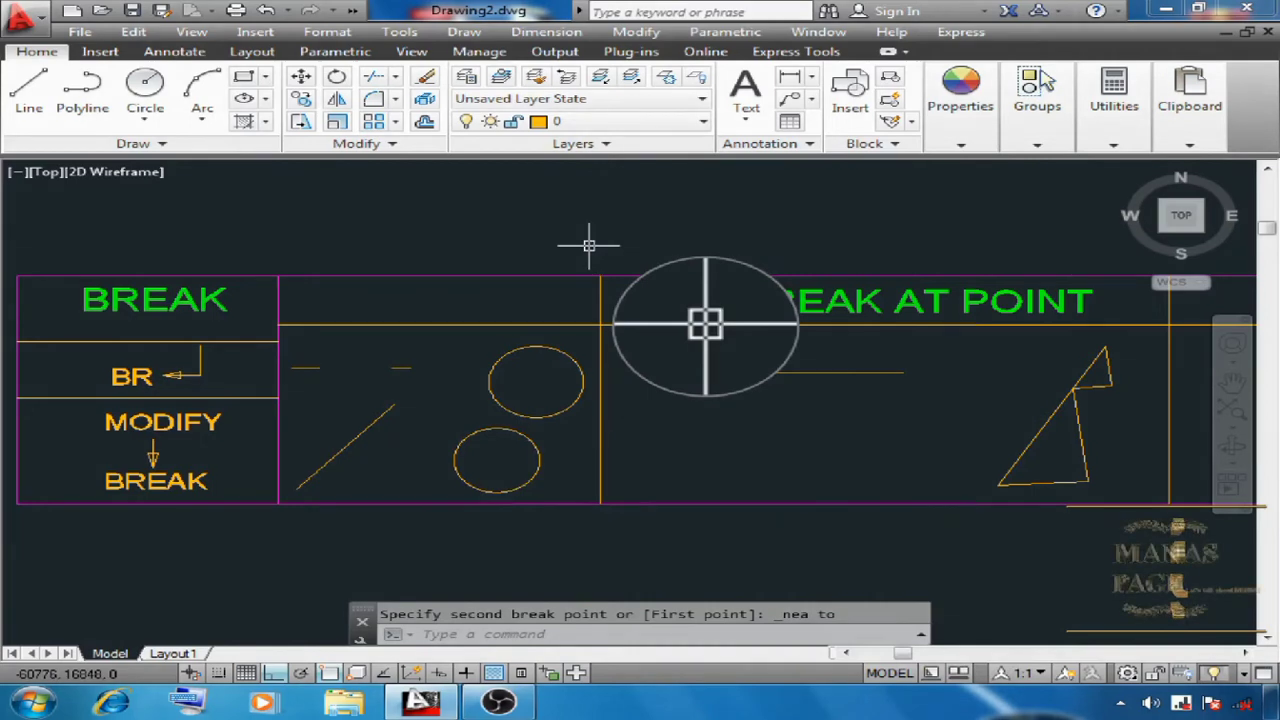
# - Break a gap in the diagonal line using the First point option, from its middle to a Nearest-snapped point near its upper end
pyautogui.press('Return')
pyautogui.click(315, 470)
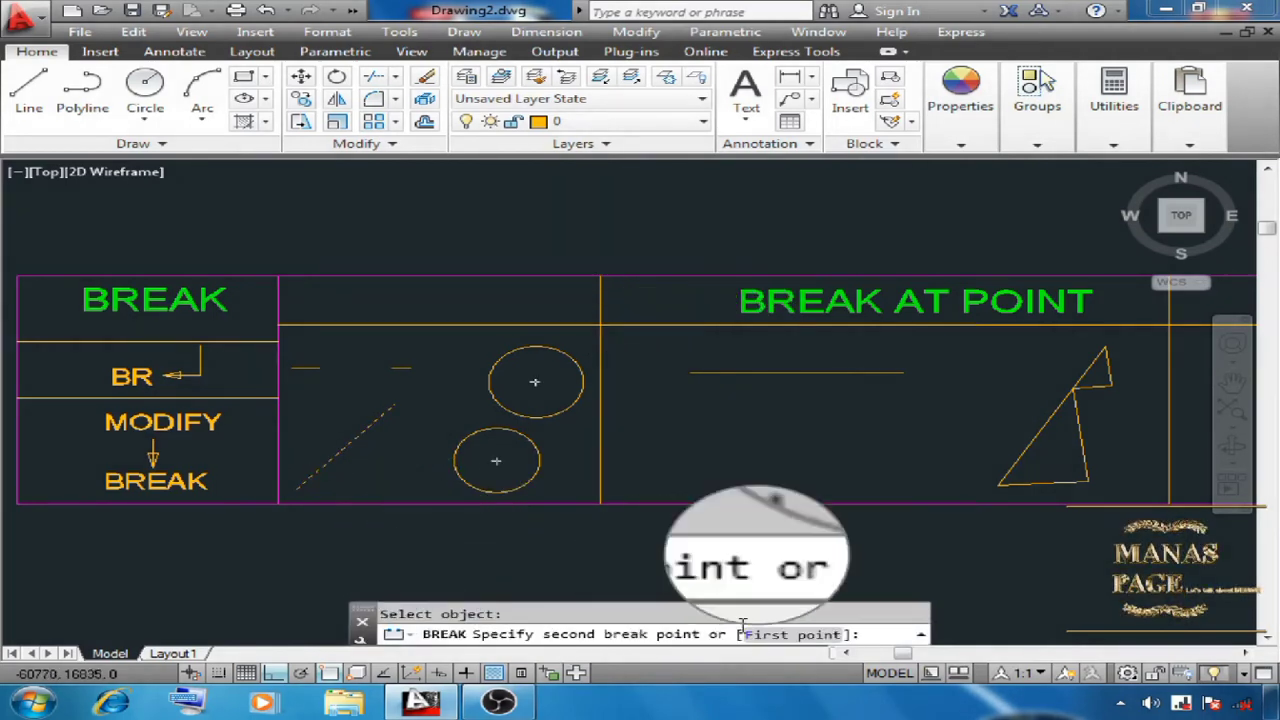
pyautogui.click(812, 643)
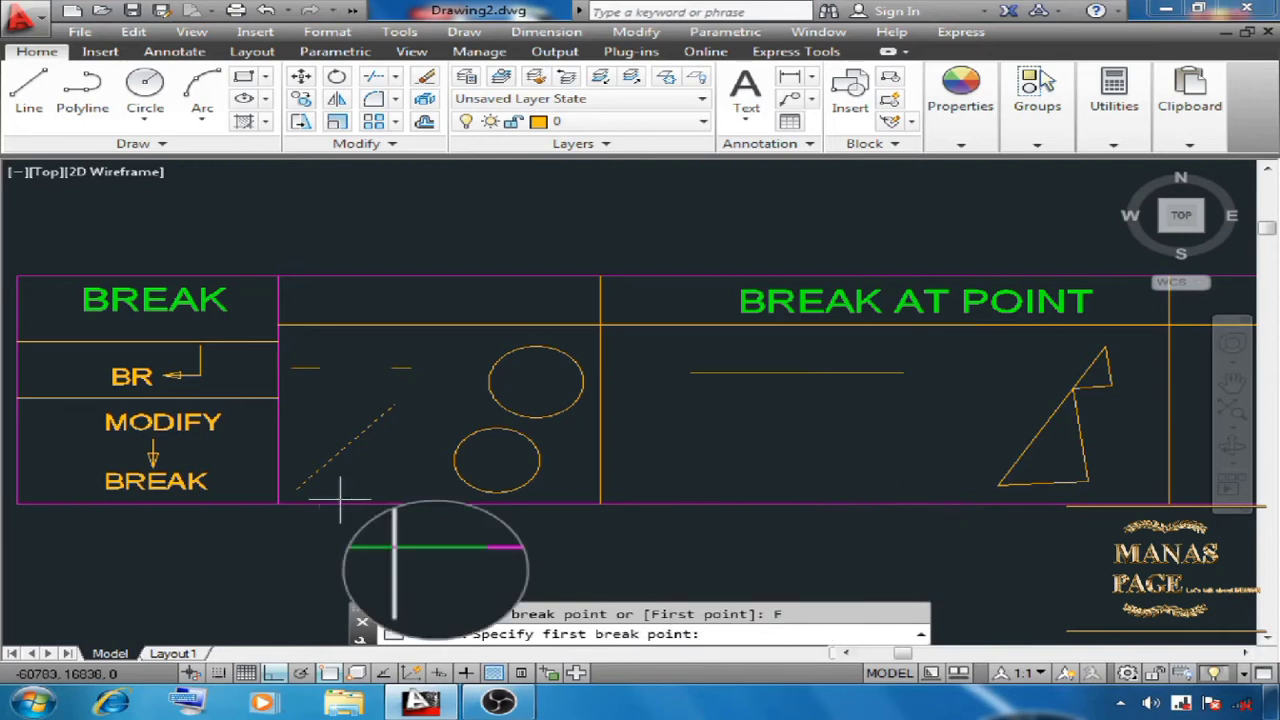
pyautogui.click(347, 450)
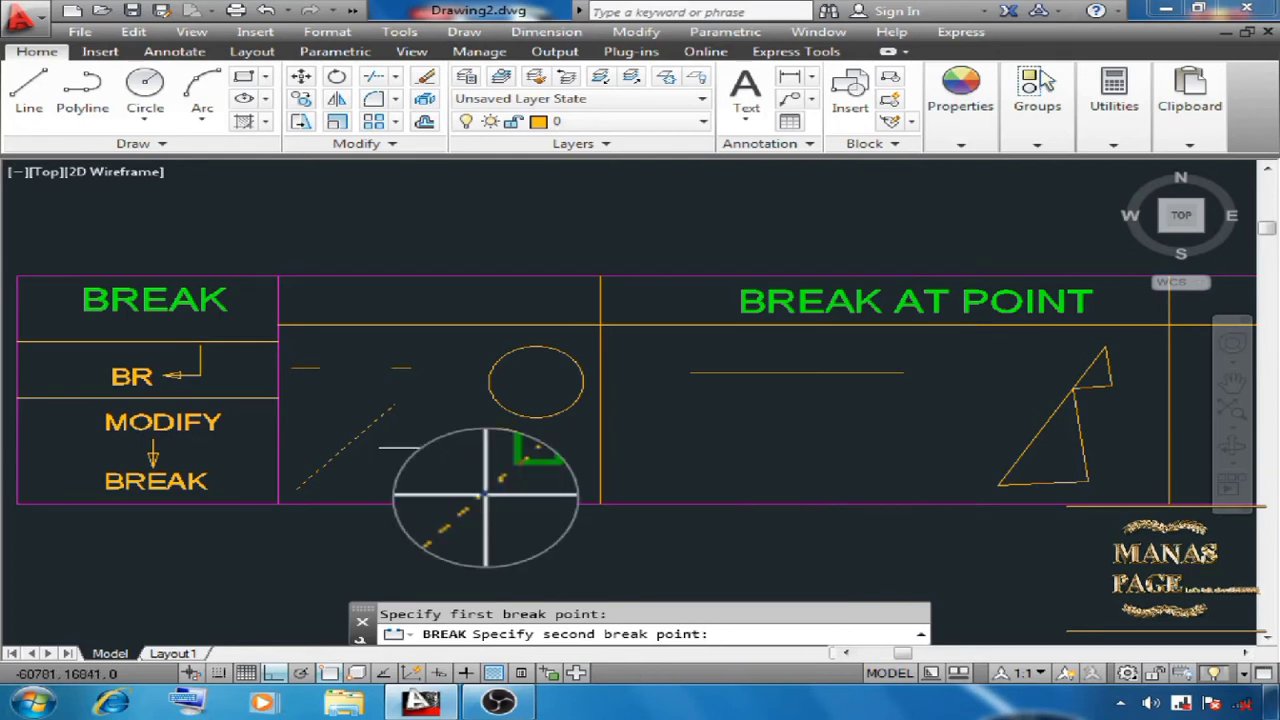
pyautogui.keyDown('shift'); pyautogui.rightClick(660, 590); pyautogui.keyUp('shift')
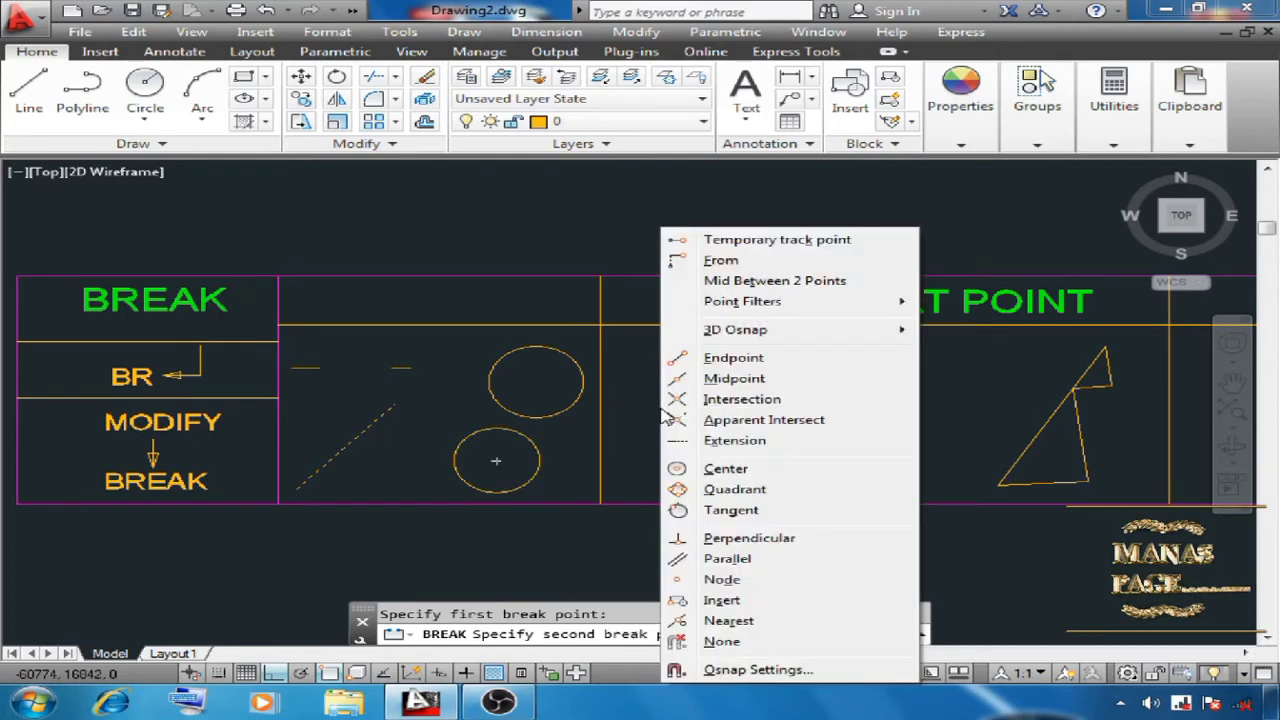
pyautogui.click(728, 620)
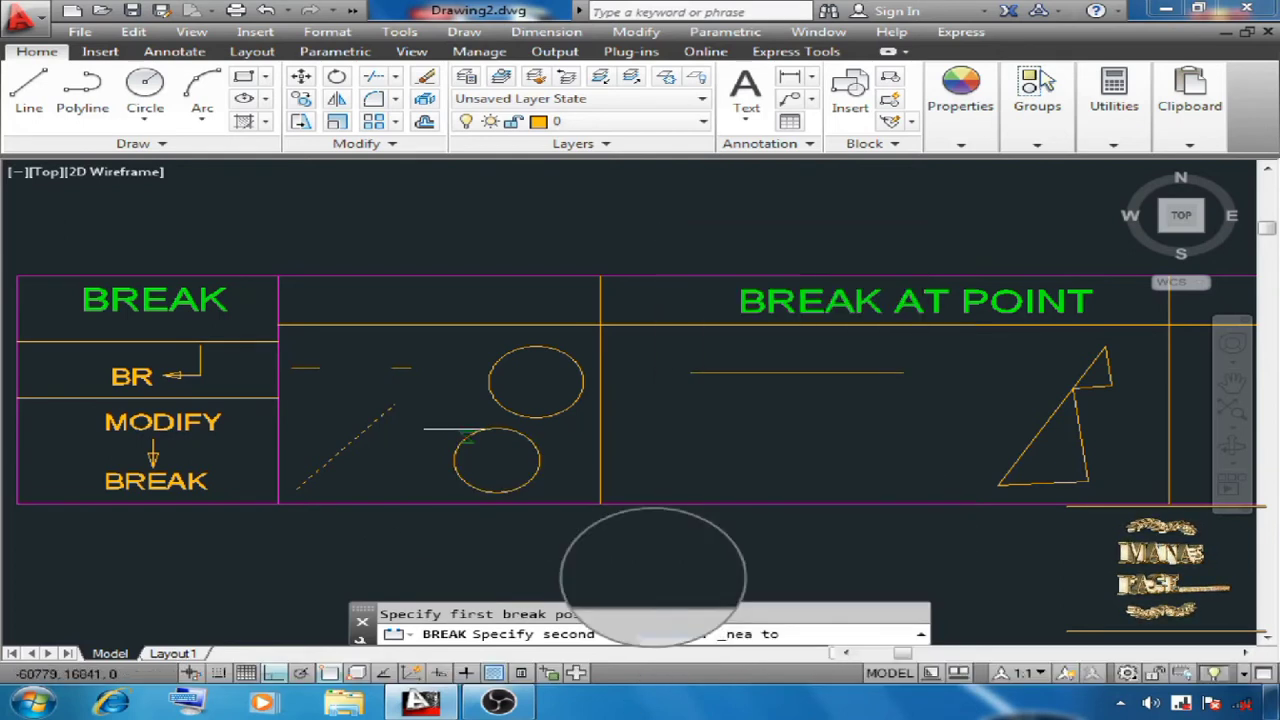
pyautogui.click(388, 409)
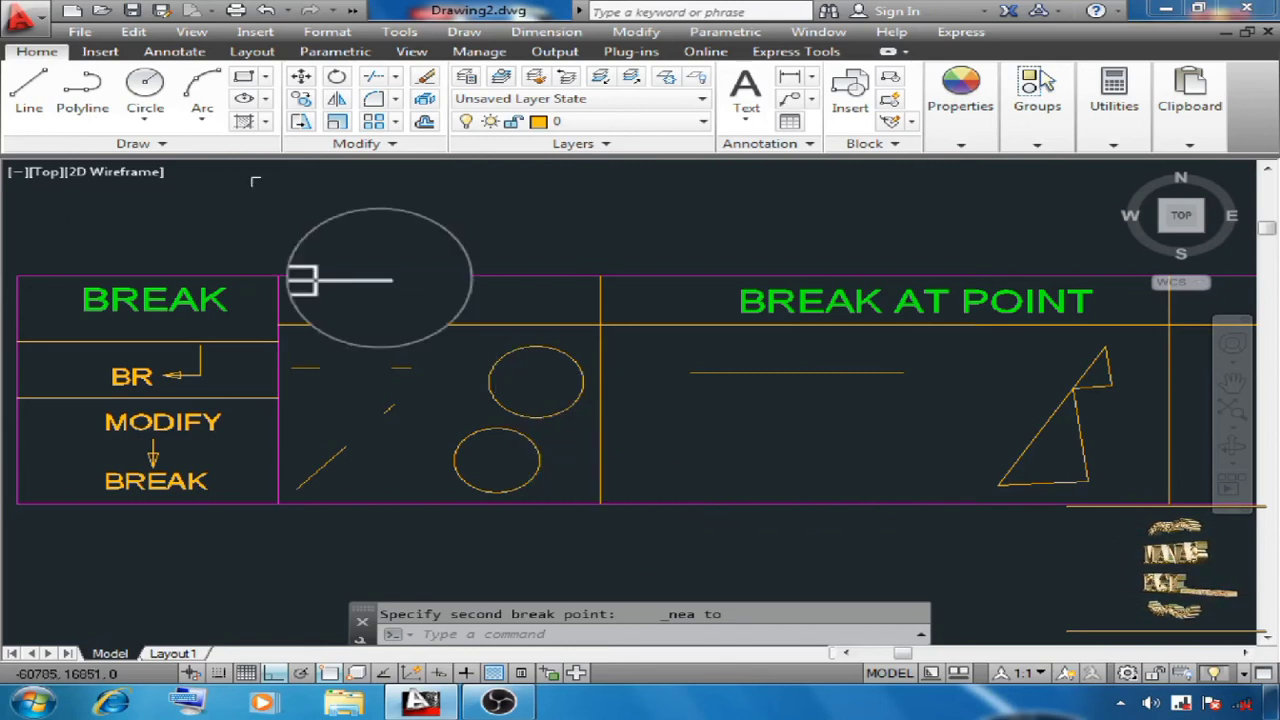
# - Break the upper circle using the First point option, from its top quadrant to its left quadrant
pyautogui.click(364, 144)
pyautogui.press('Escape')
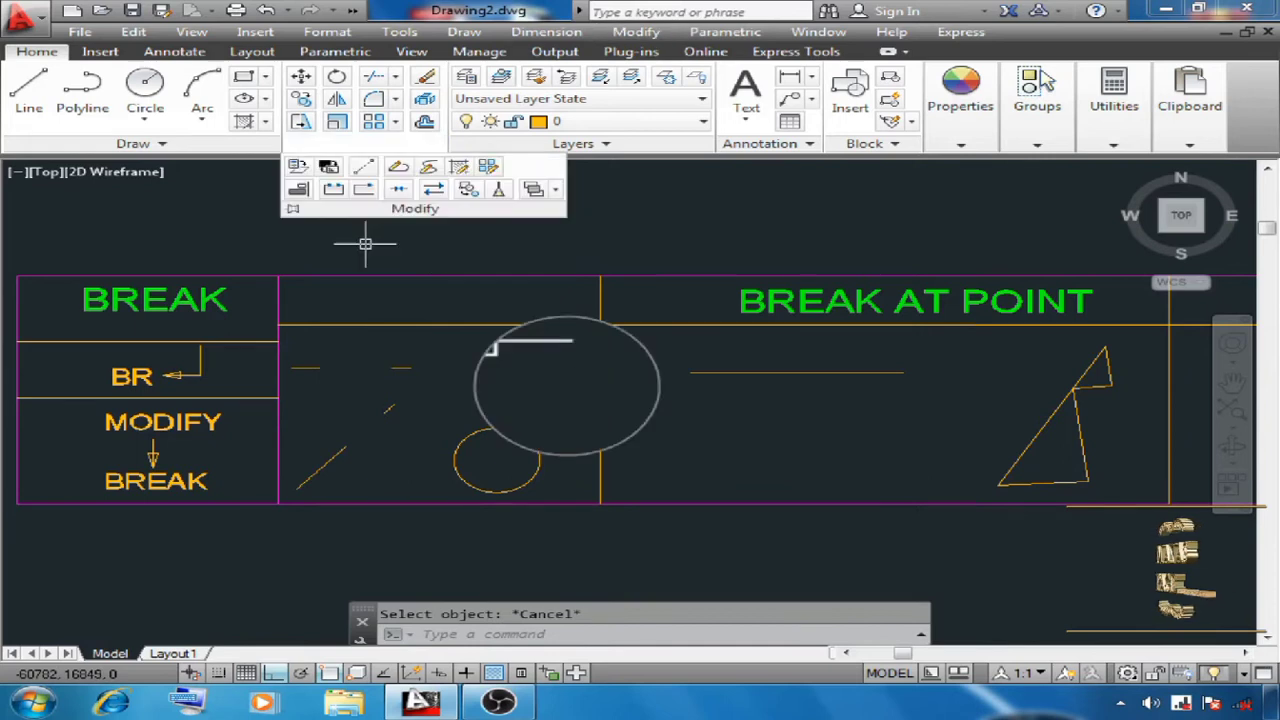
pyautogui.click(363, 166)
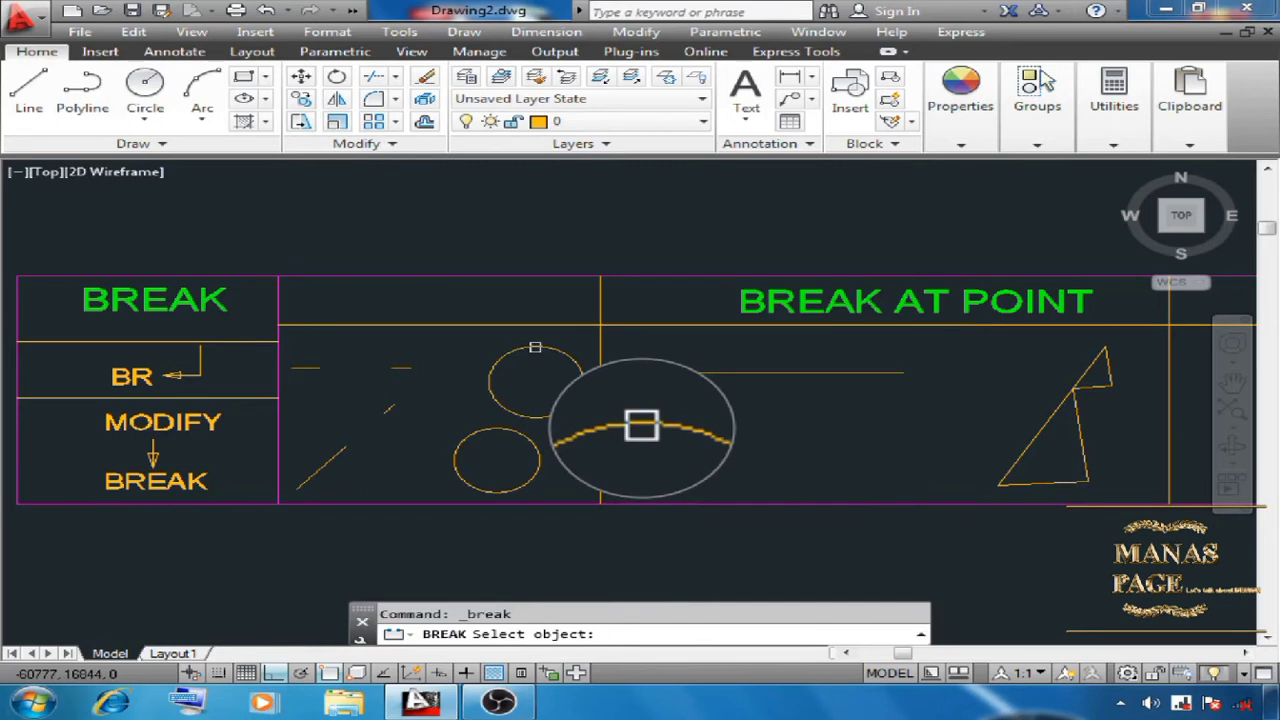
pyautogui.click(535, 347)
pyautogui.write('F')
pyautogui.press('Return')
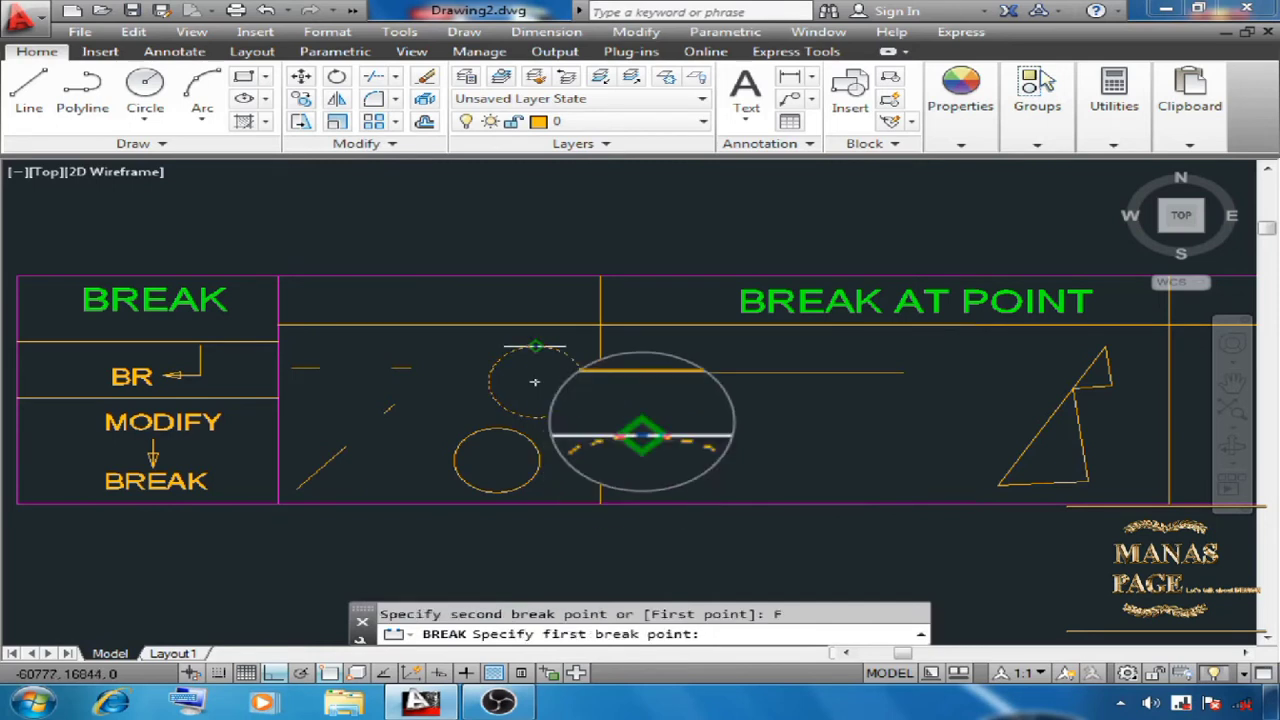
pyautogui.click(534, 381)
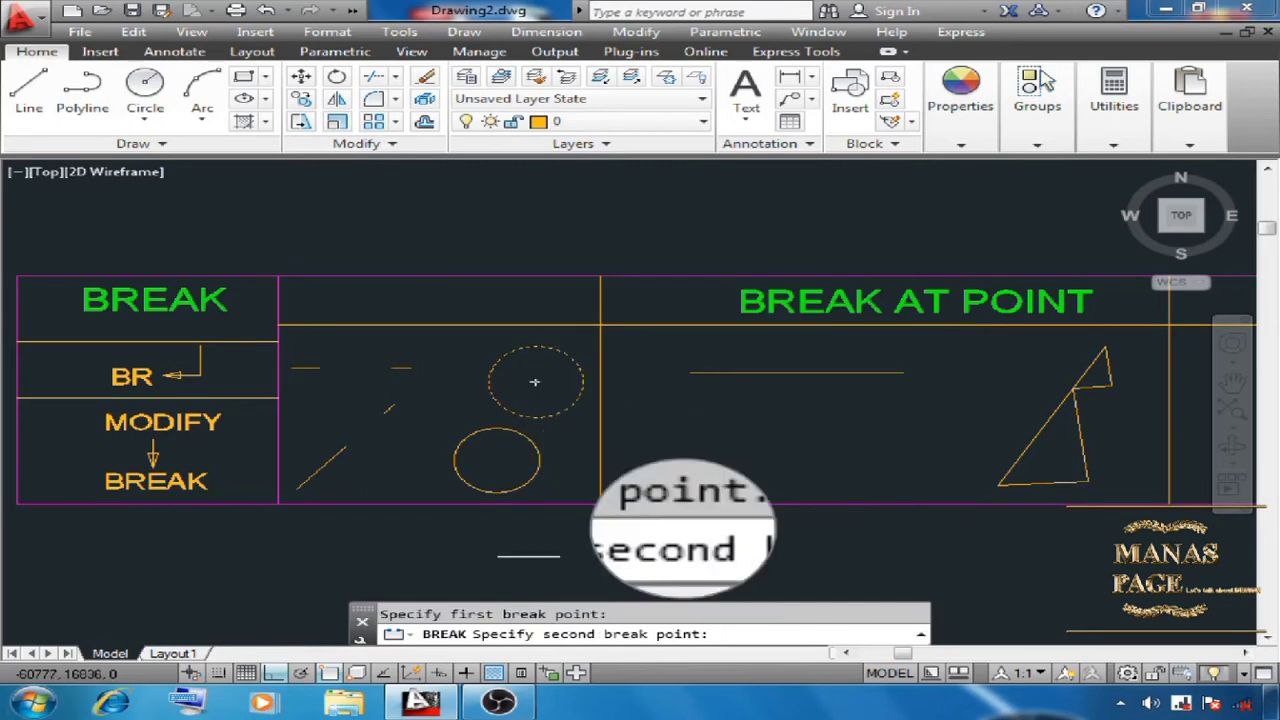
pyautogui.click(489, 381)
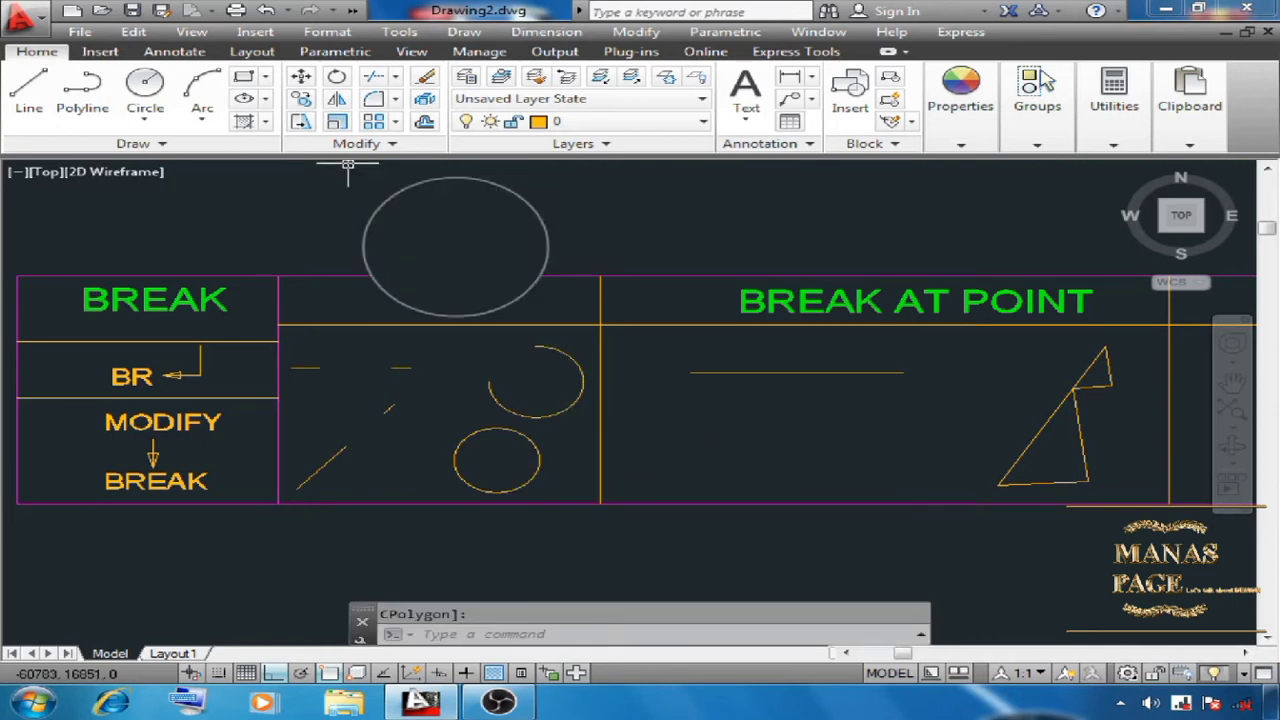
# - Break the lower circle using the First point option, from its top quadrant to its right quadrant
pyautogui.click(380, 143)
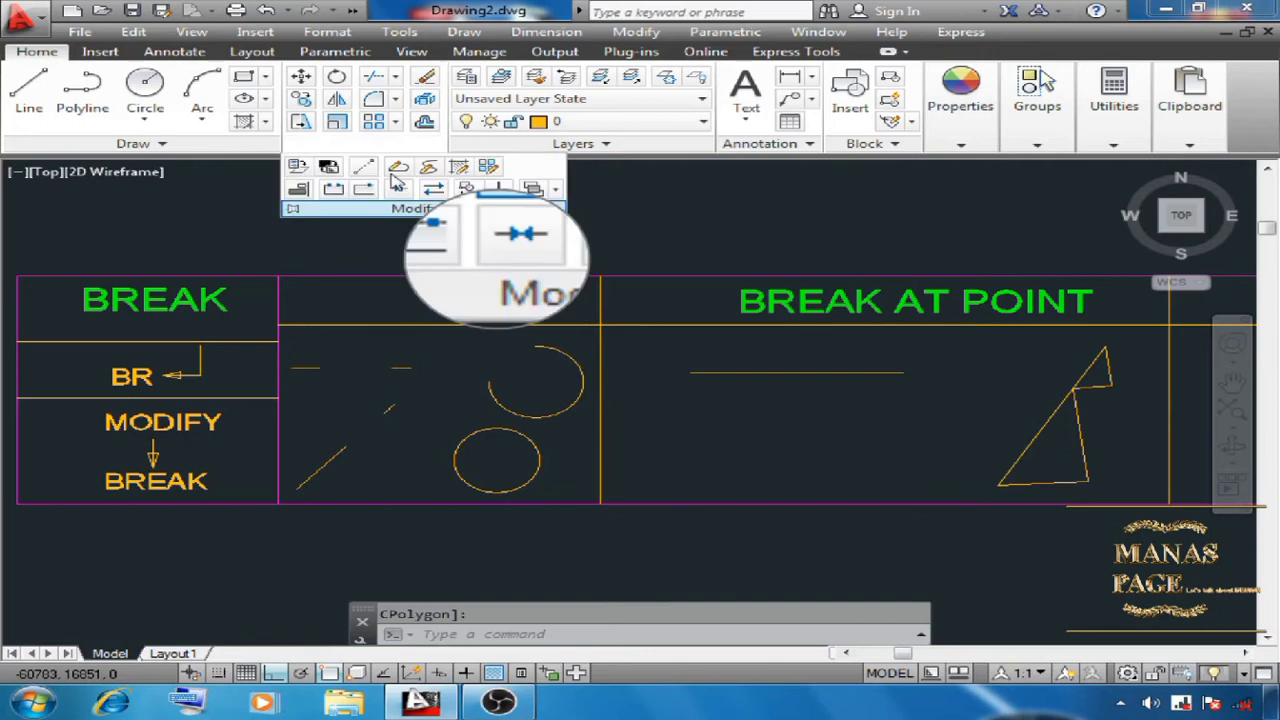
pyautogui.click(340, 193)
pyautogui.click(507, 430)
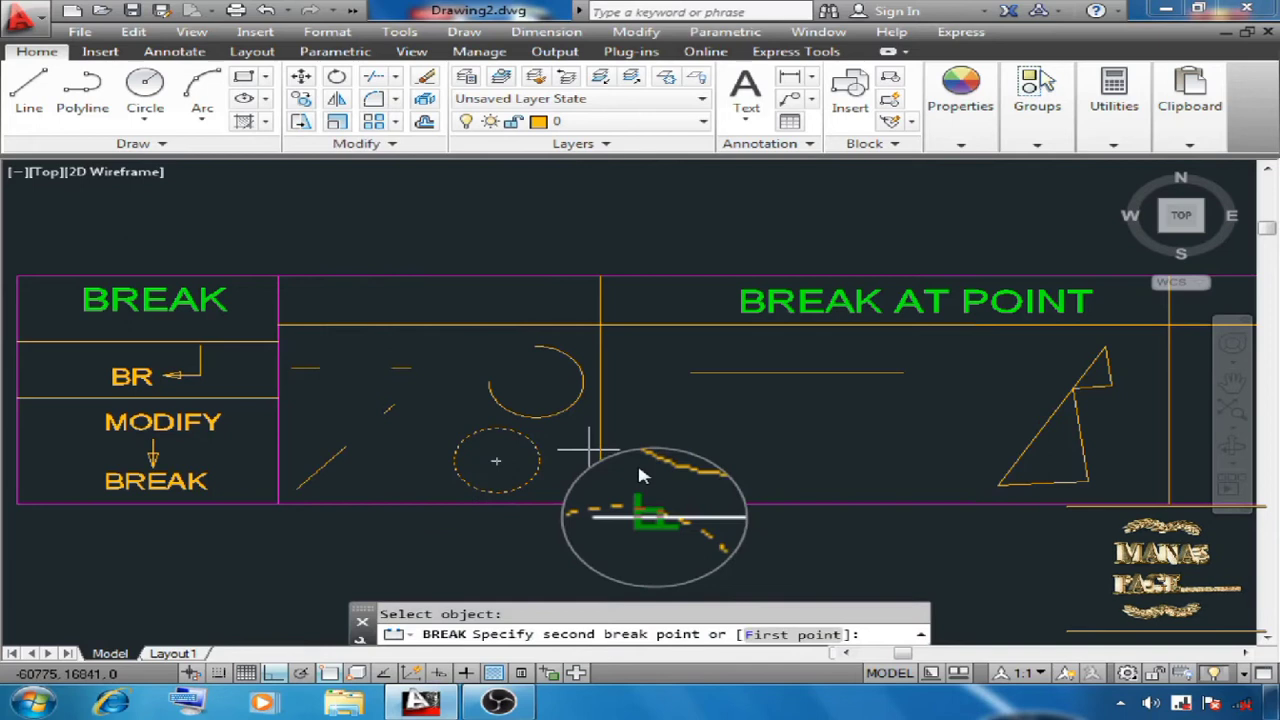
pyautogui.write('F')
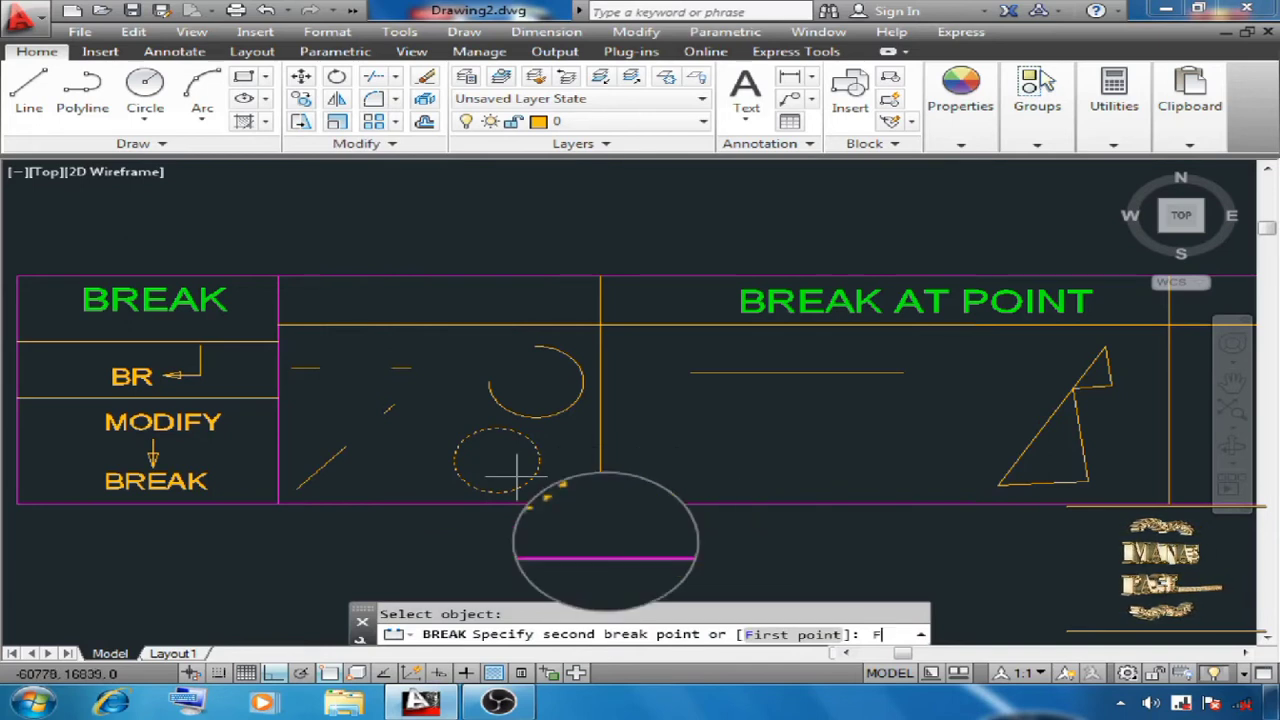
pyautogui.press('Return')
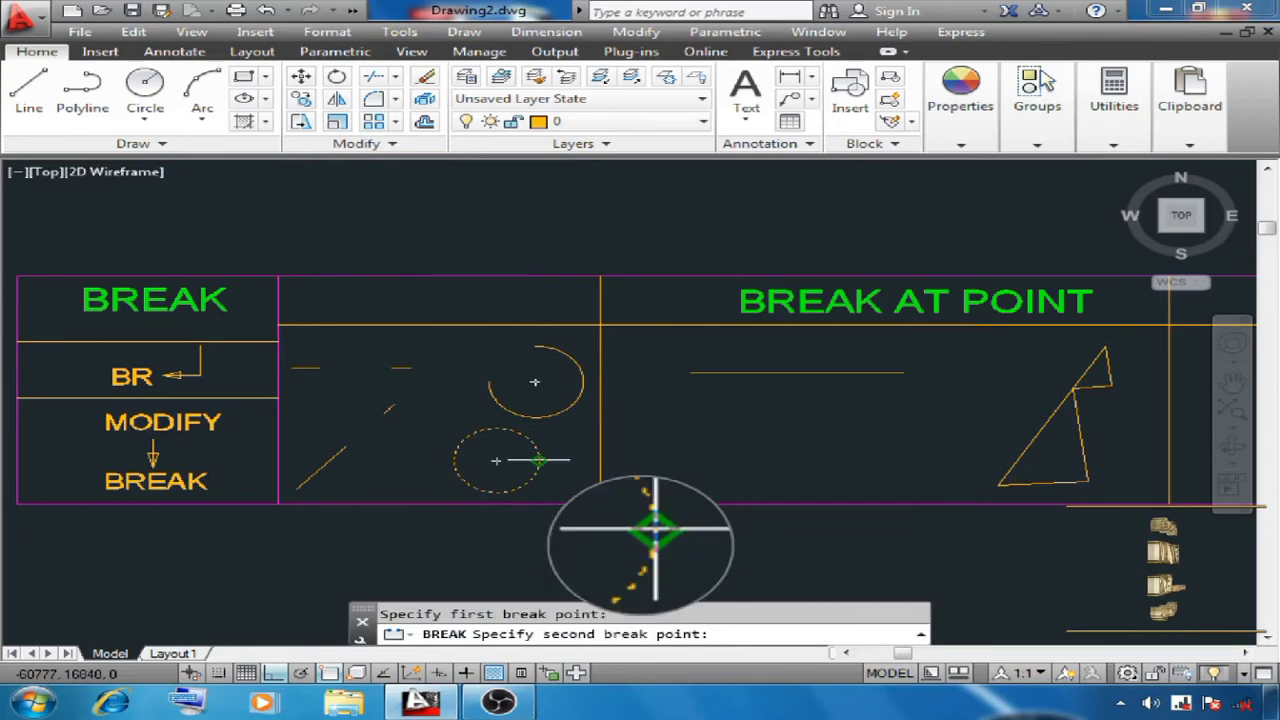
pyautogui.click(538, 460)
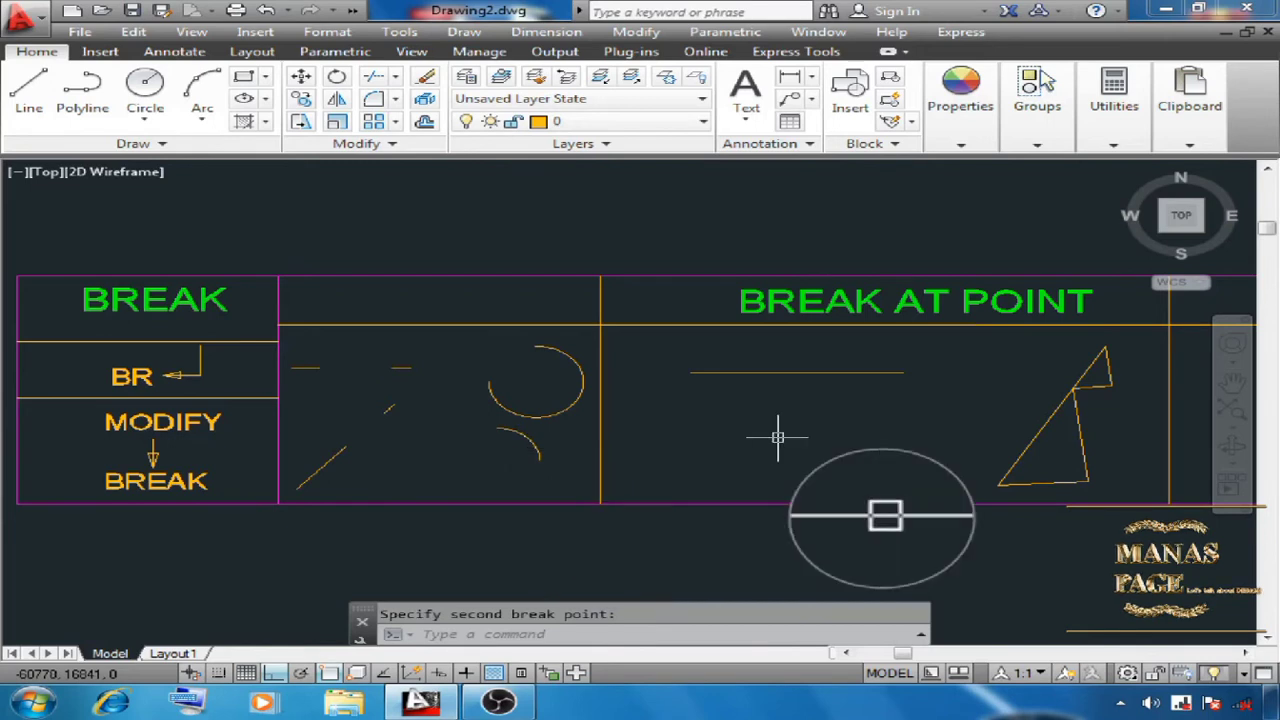
# - Split the horizontal line in the BREAK AT POINT section at its midpoint with Break at Point
pyautogui.moveTo(829, 431); pyautogui.dragTo(538, 440, button='middle')
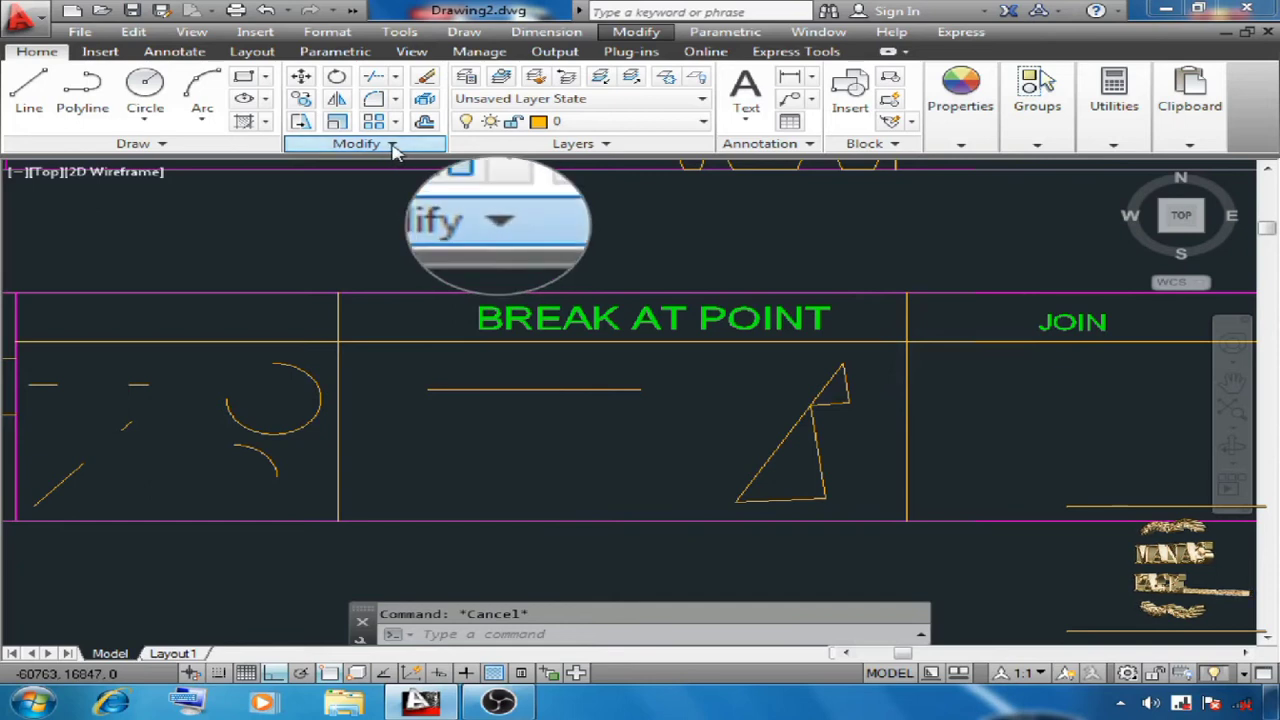
pyautogui.click(392, 144)
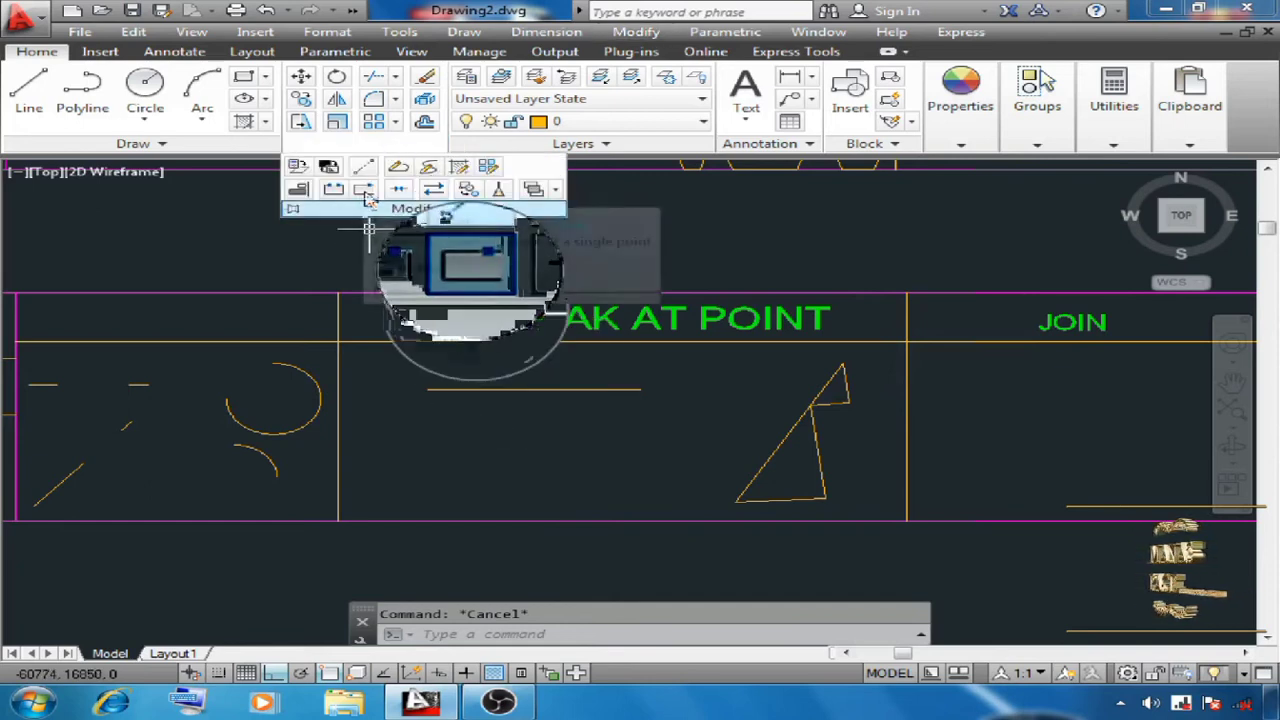
pyautogui.click(364, 192)
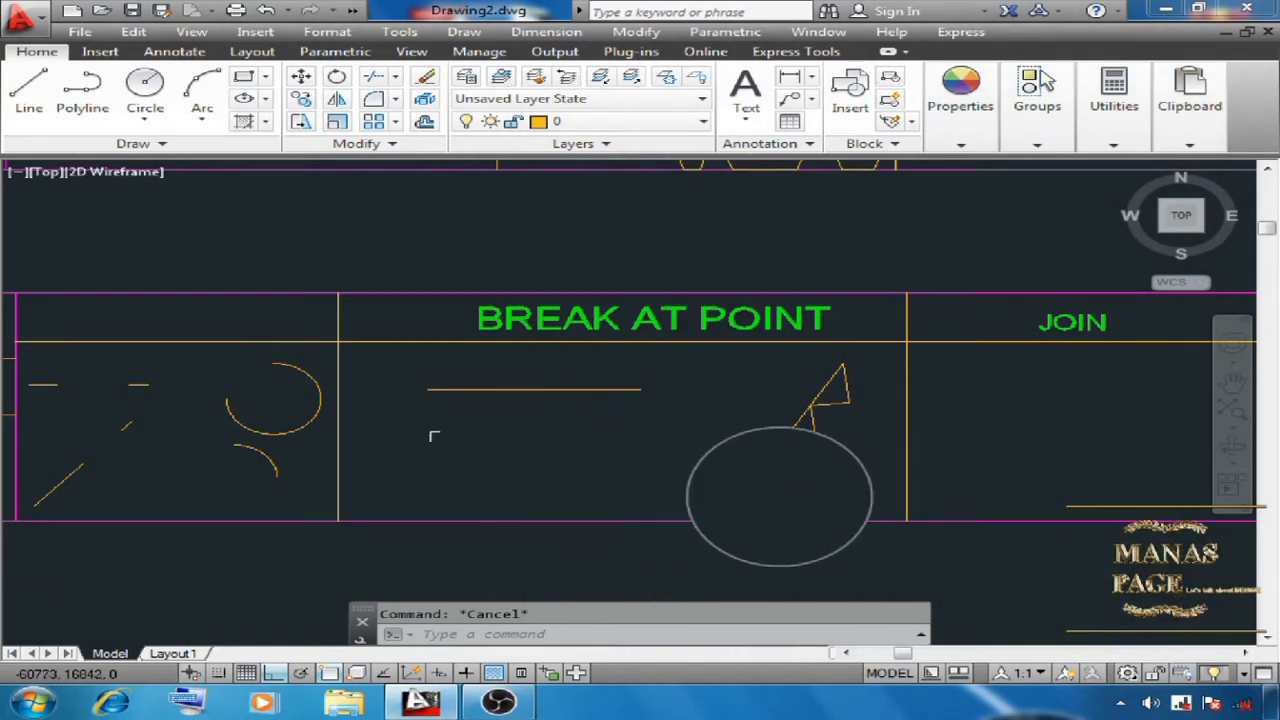
pyautogui.click(390, 147)
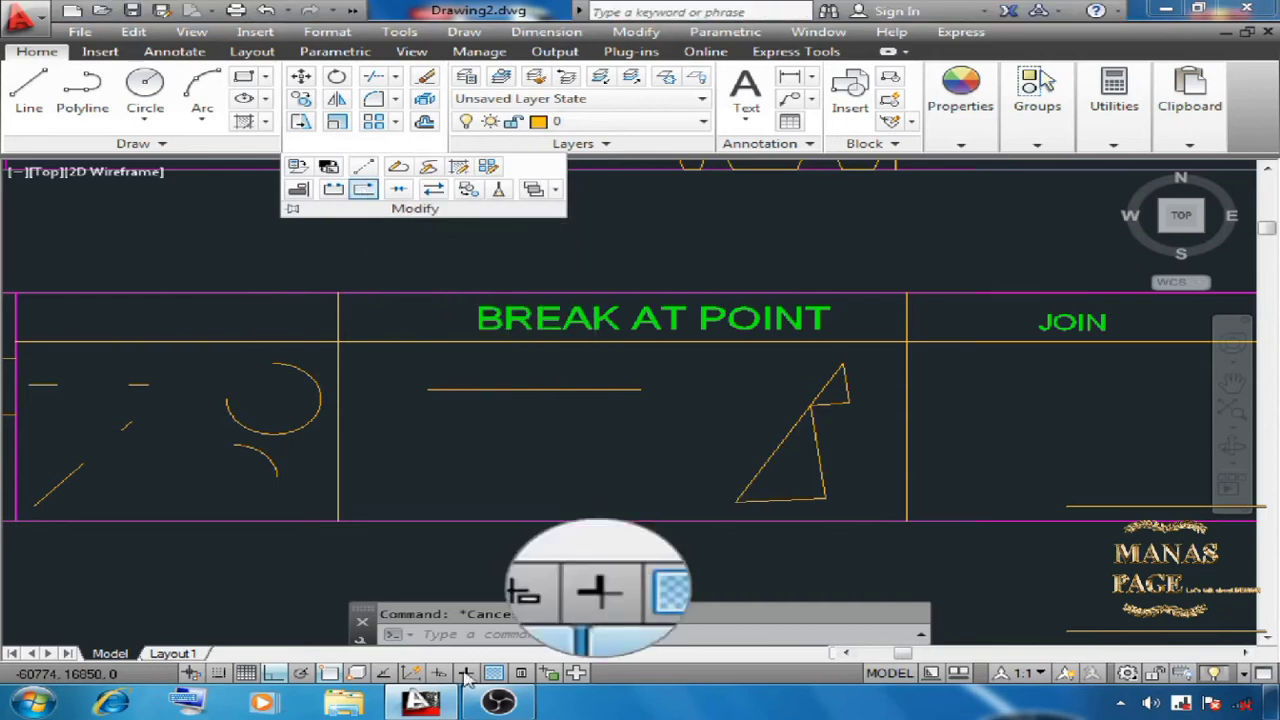
pyautogui.click(365, 193)
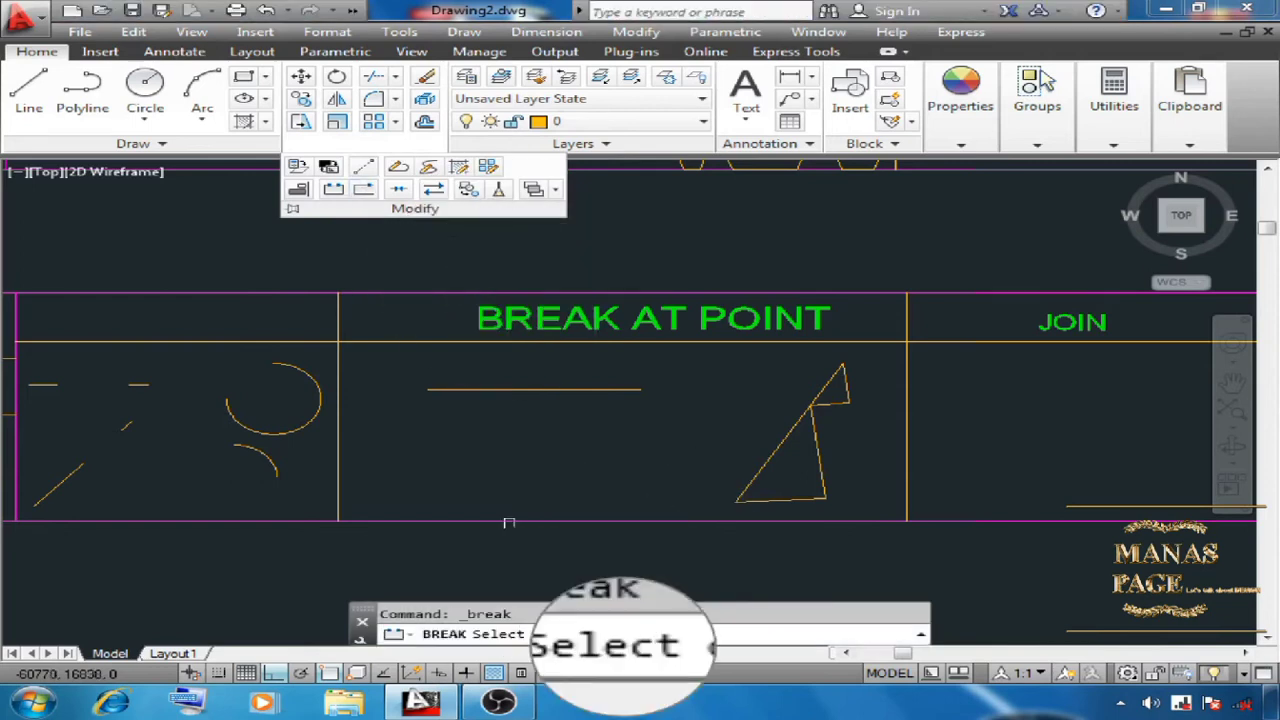
pyautogui.click(533, 390)
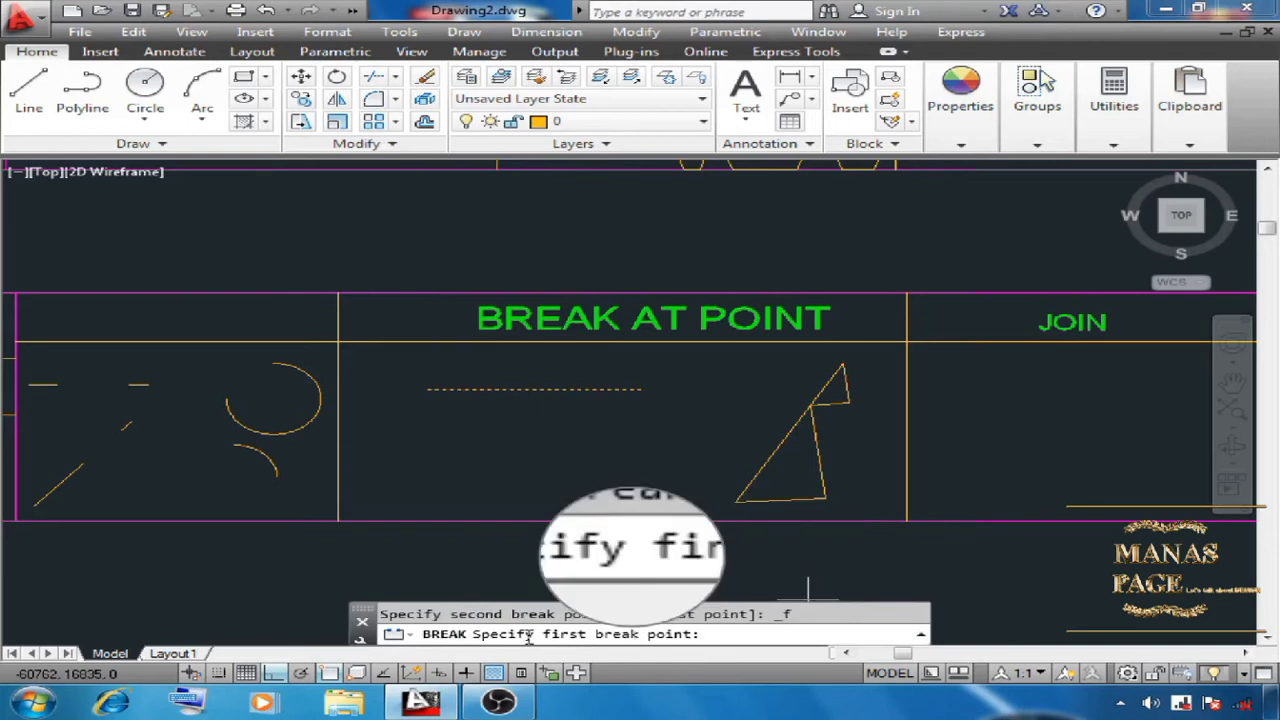
pyautogui.click(540, 388)
pyautogui.press('Escape')
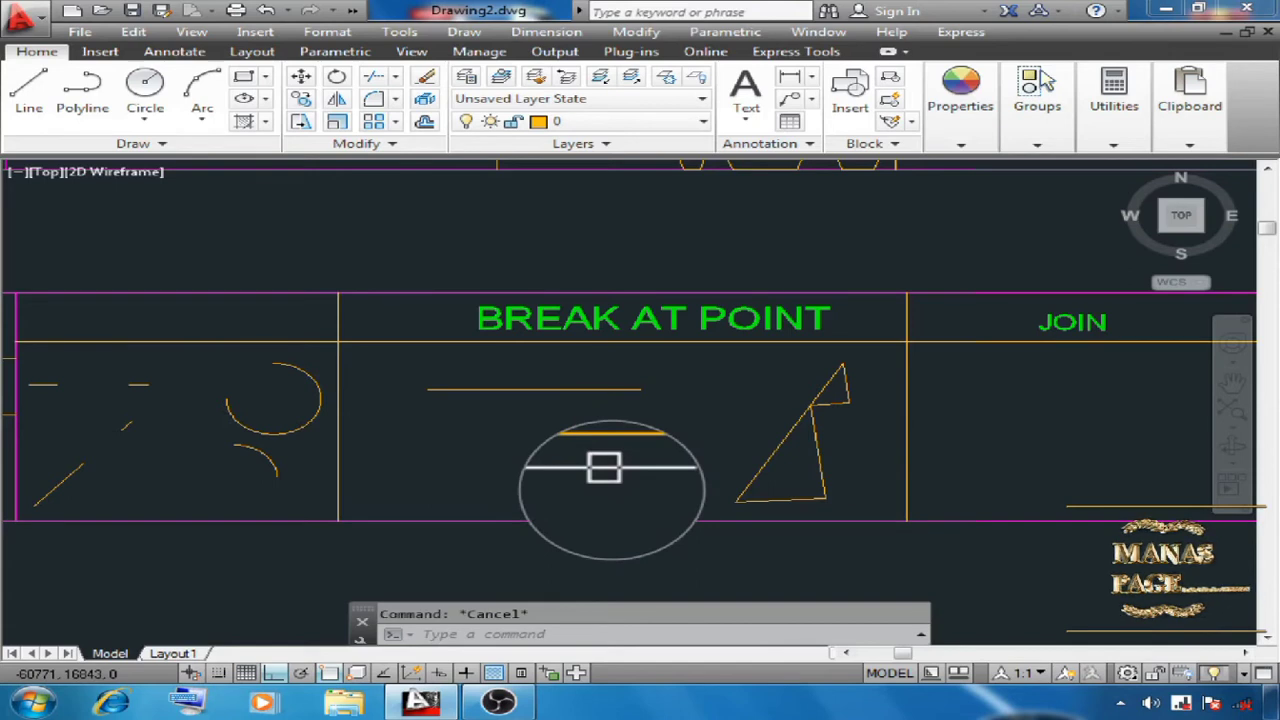
# - Set the colour of the split horizontal line's left half to Red
pyautogui.click(480, 389)
pyautogui.click(961, 144)
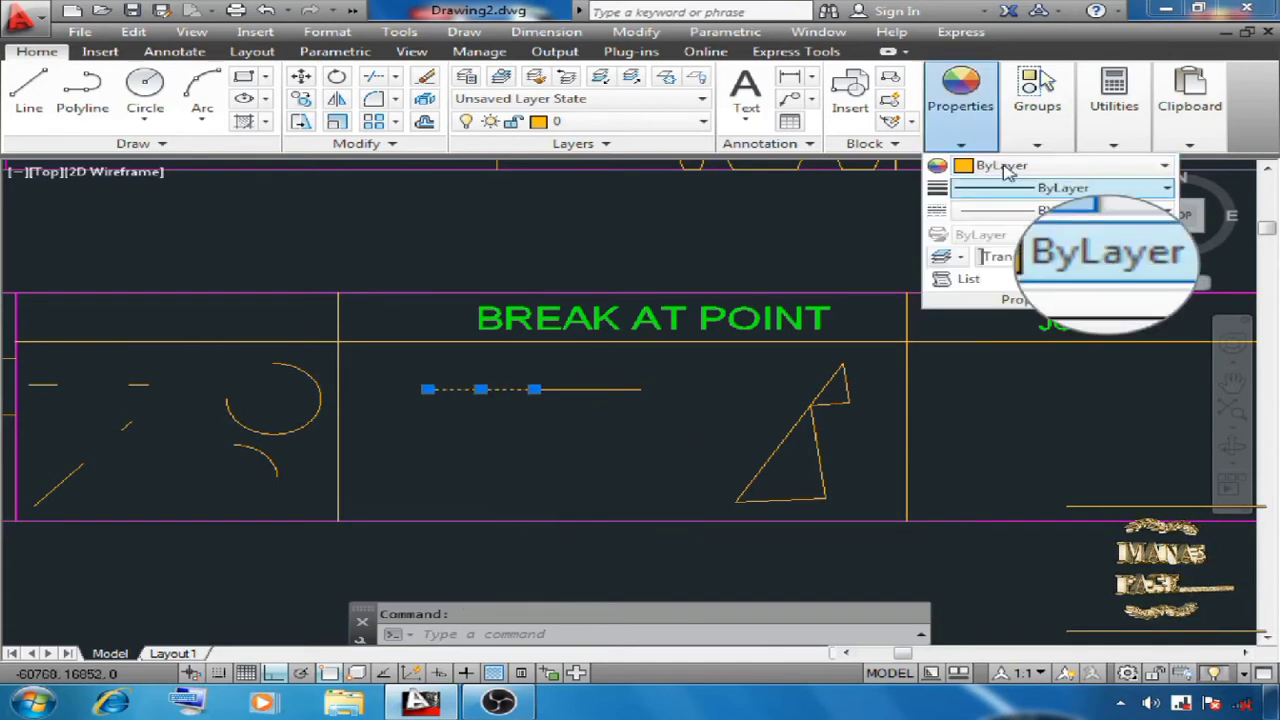
pyautogui.click(1008, 166)
pyautogui.click(994, 234)
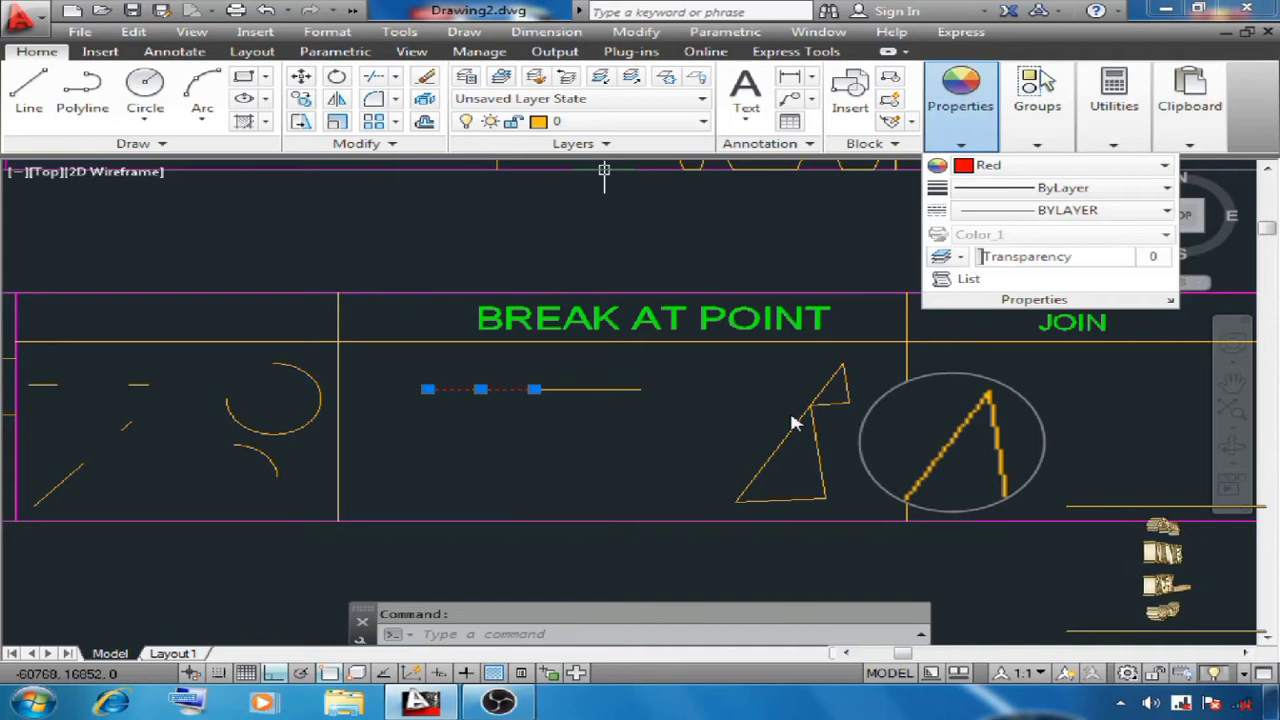
pyautogui.press('Escape')
# - Split the long sloping line shared by the two triangles at the corner where they meet, using Break at Point
pyautogui.click(356, 143)
pyautogui.click(396, 190)
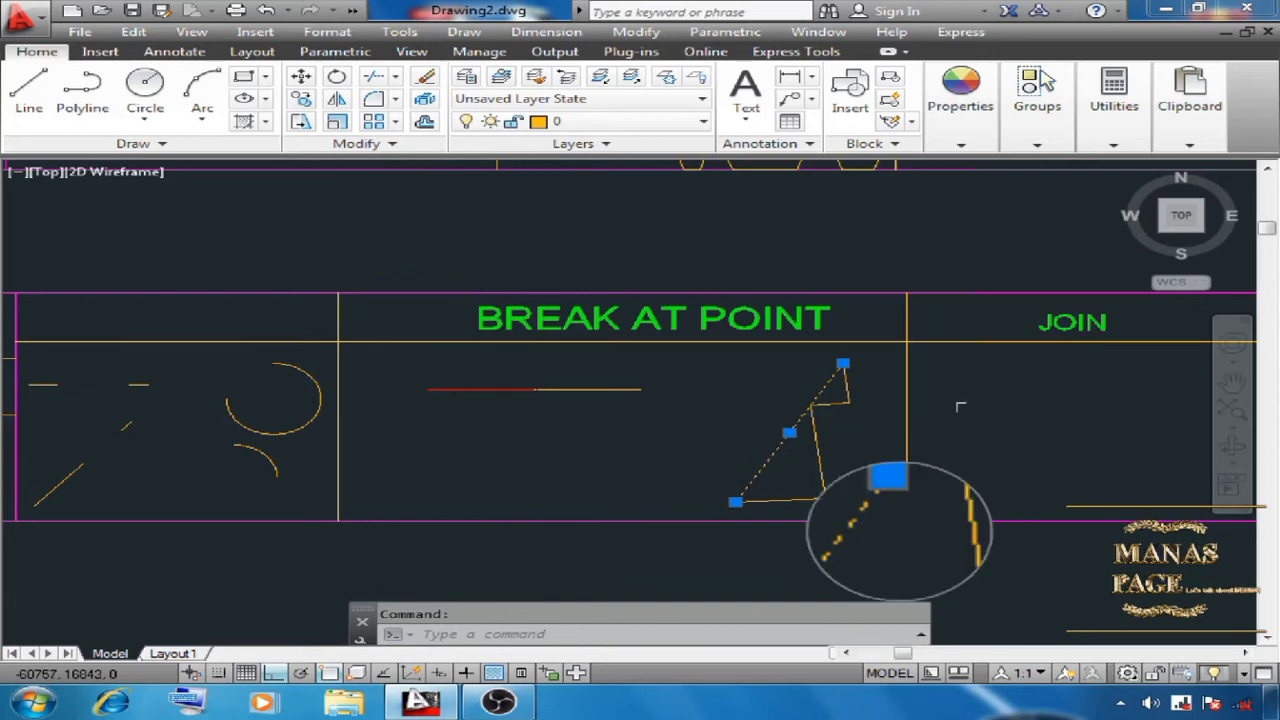
pyautogui.press('Escape')
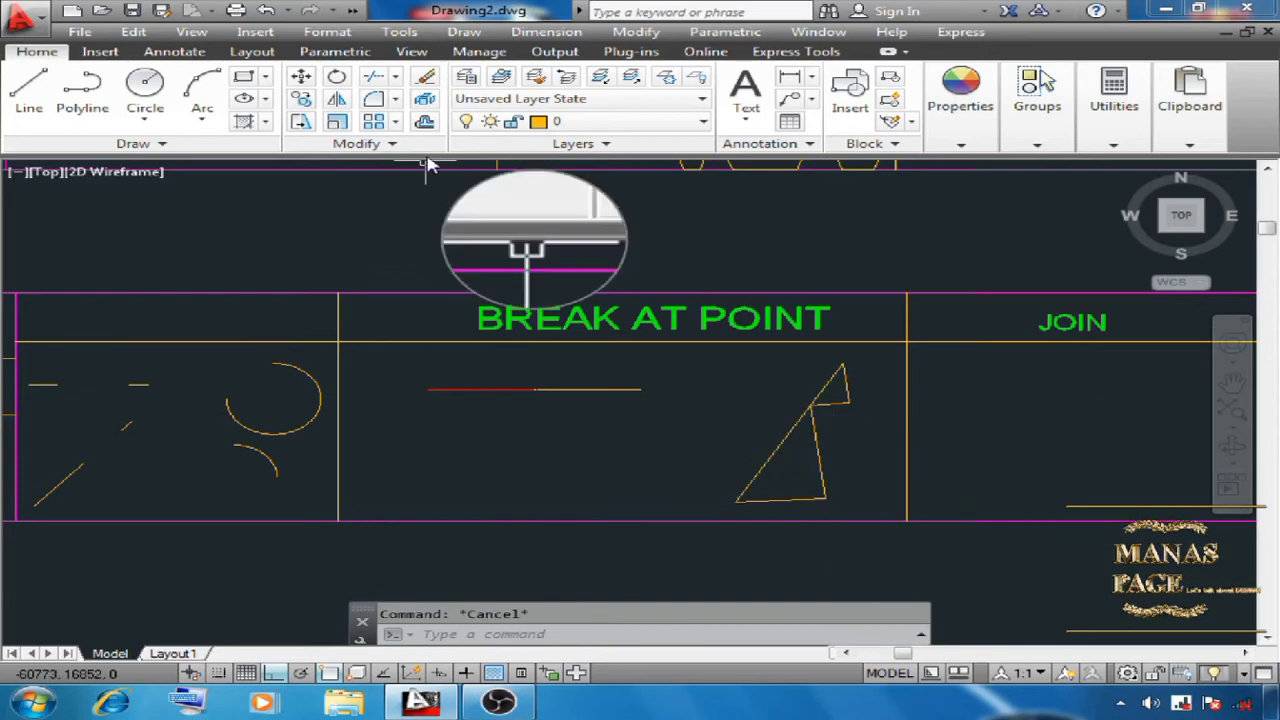
pyautogui.click(390, 143)
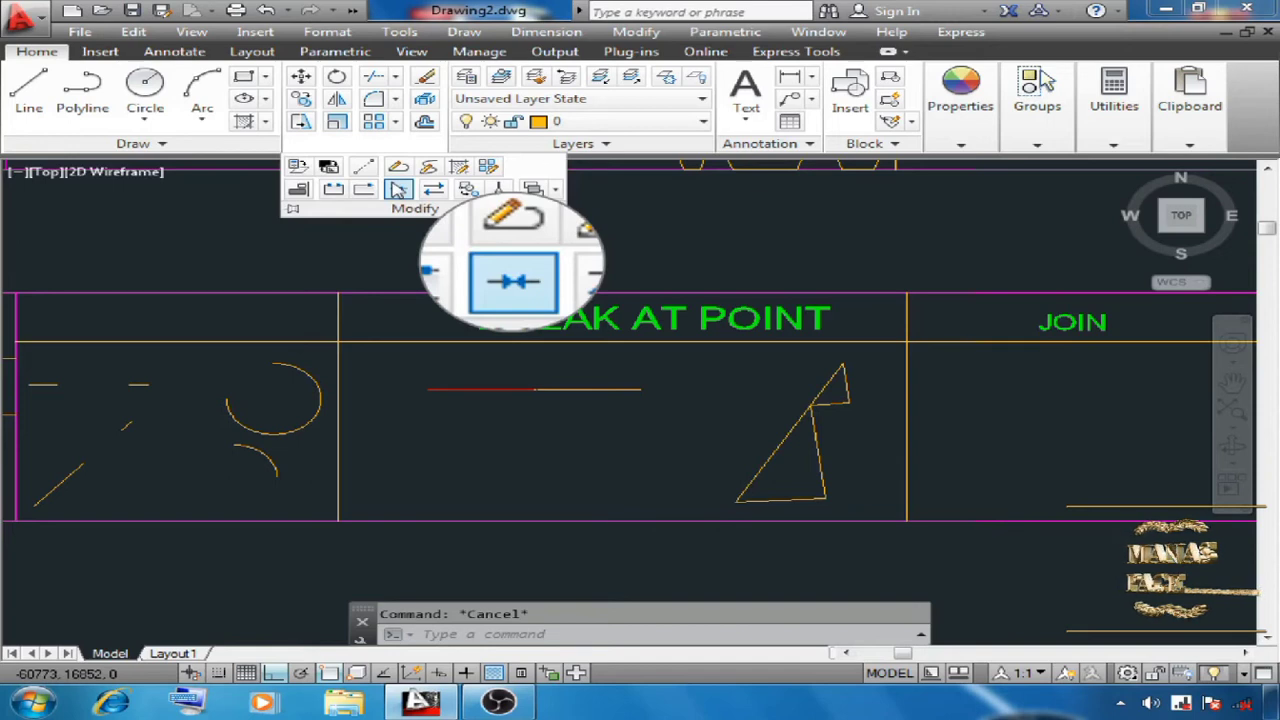
pyautogui.click(398, 190)
pyautogui.click(762, 468)
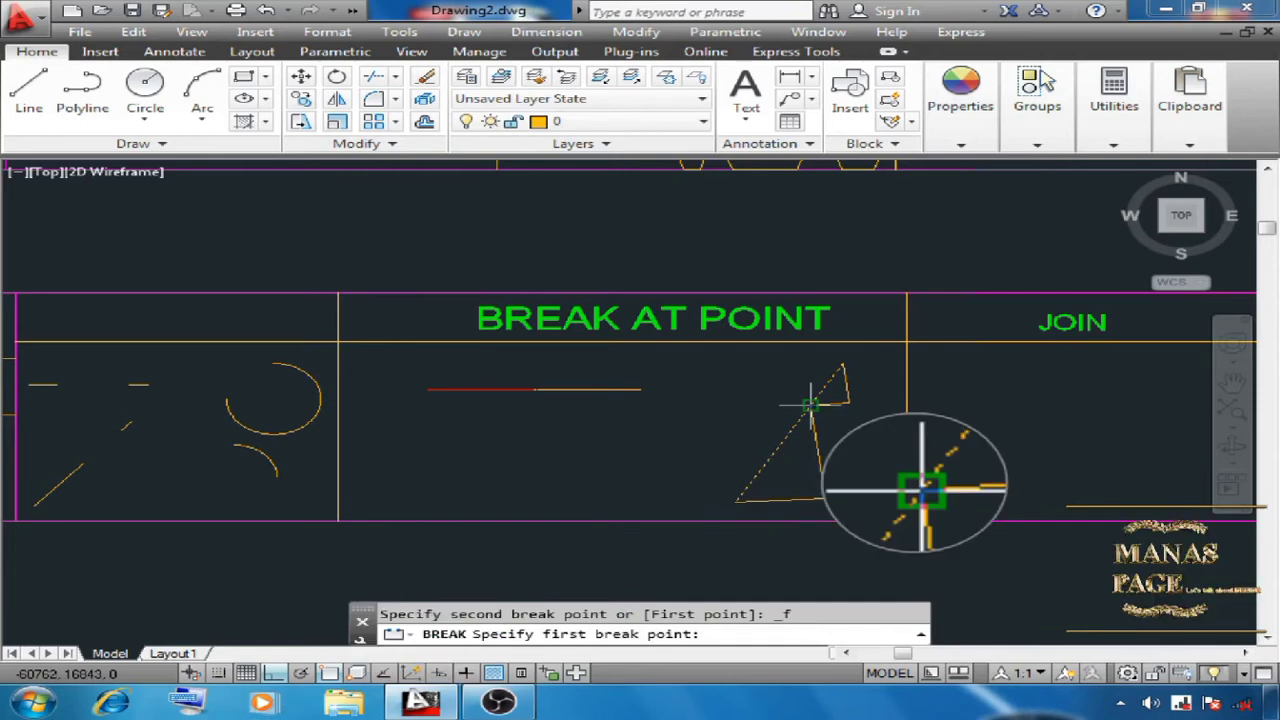
pyautogui.click(830, 487)
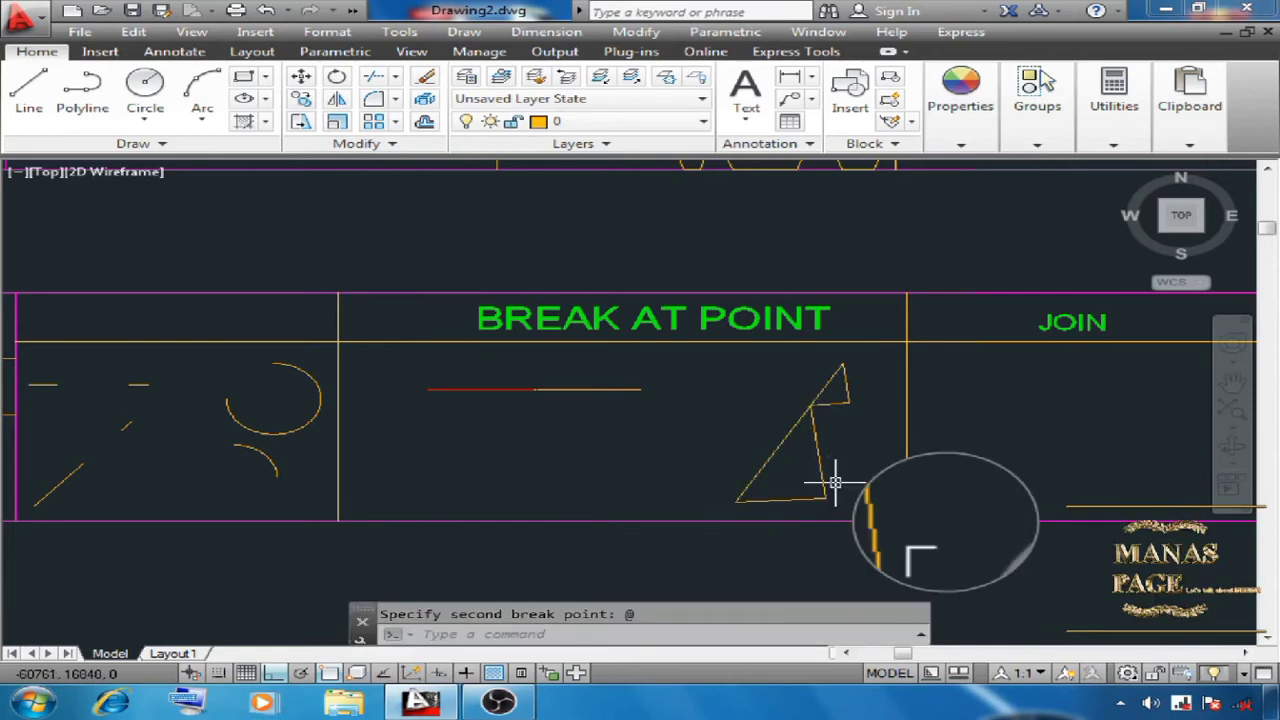
# - Set the colour of the sloping line's lower part to Blue
pyautogui.press('Return')
pyautogui.click(775, 455)
pyautogui.click(960, 144)
pyautogui.click(1063, 165)
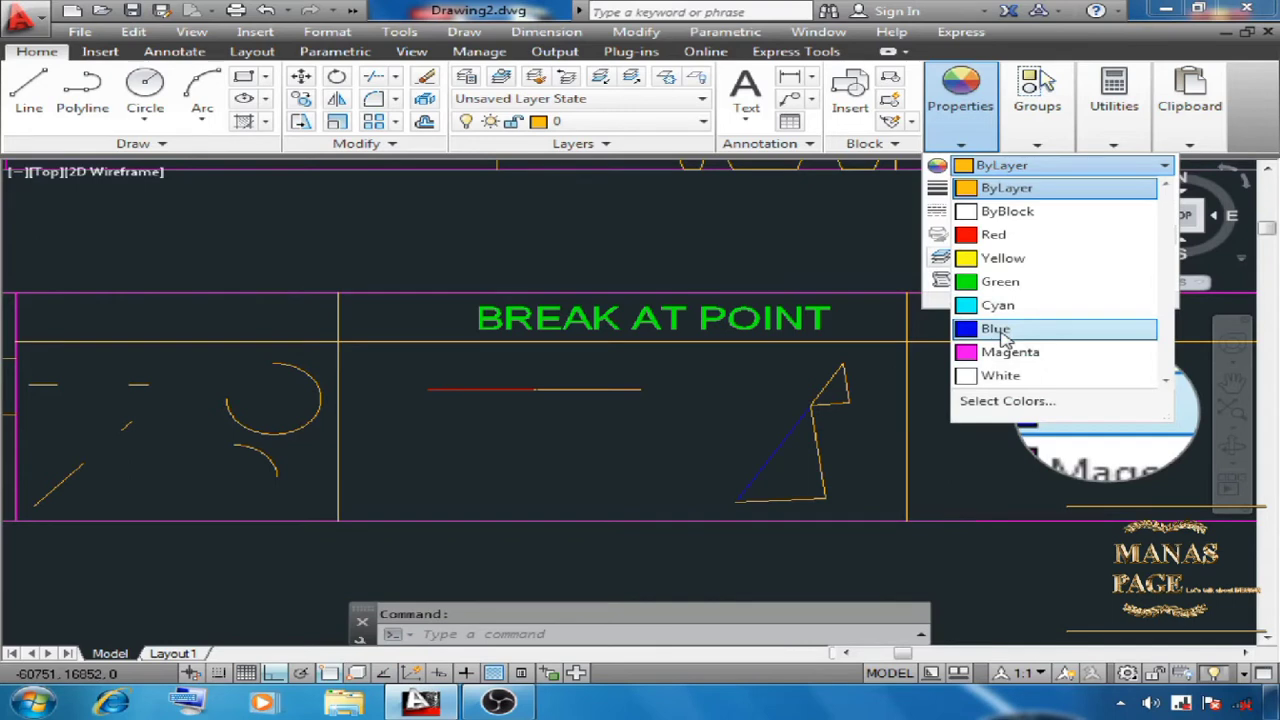
pyautogui.click(995, 329)
pyautogui.press('Escape')
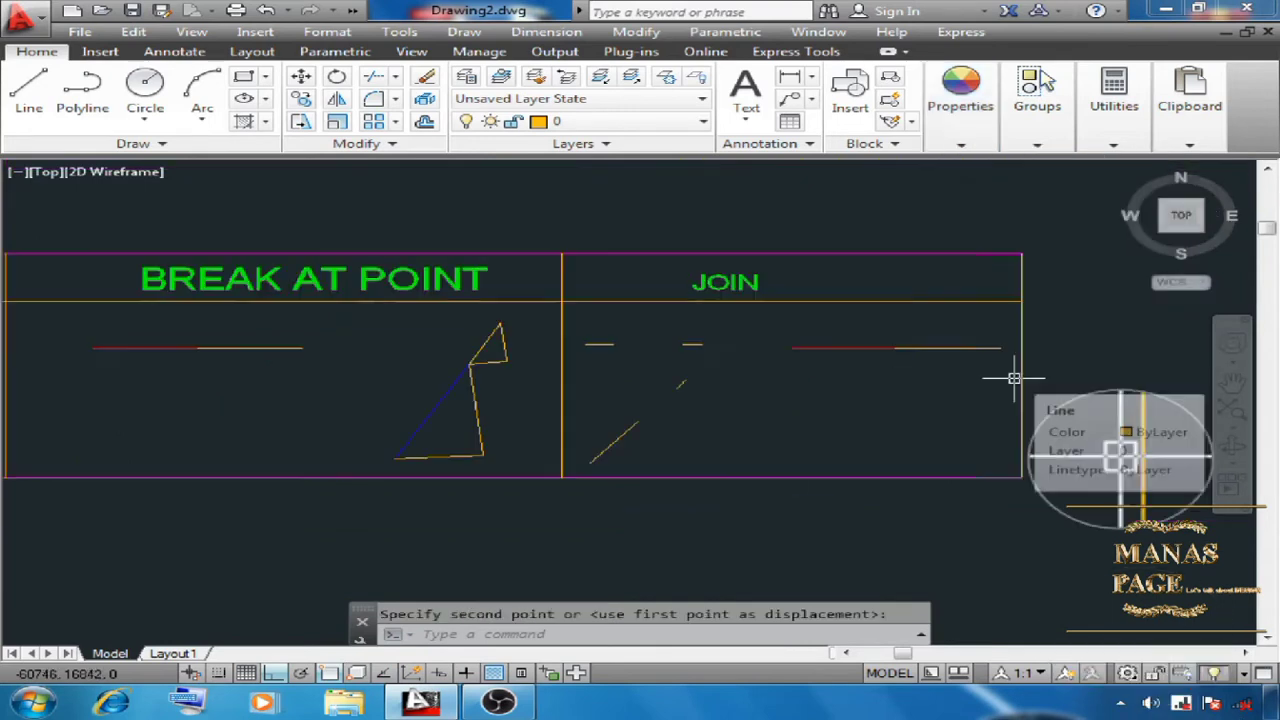
# - Join the two short collinear horizontal segments in the JOIN section into one line
pyautogui.scroll(2, 1014, 378)
pyautogui.moveTo(724, 378); pyautogui.dragTo(710, 388, button='middle')
pyautogui.hotkey('ctrl', 'z')
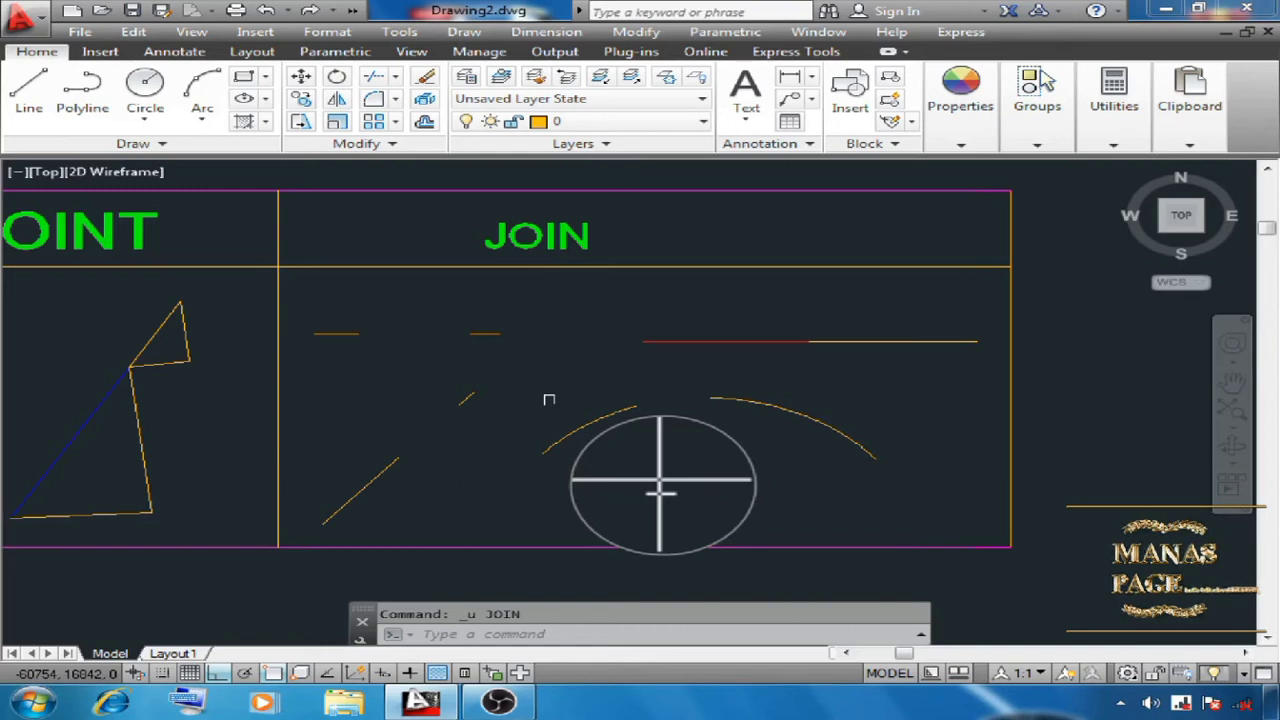
pyautogui.press('Escape')
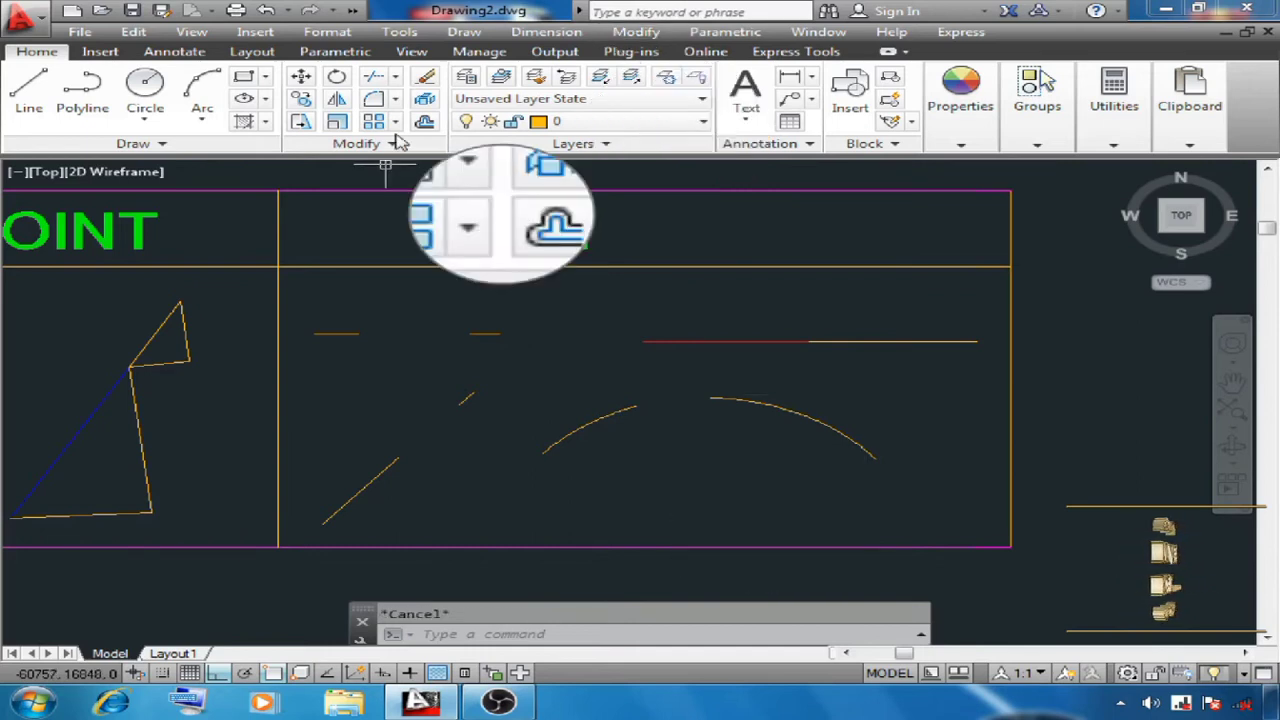
pyautogui.click(398, 143)
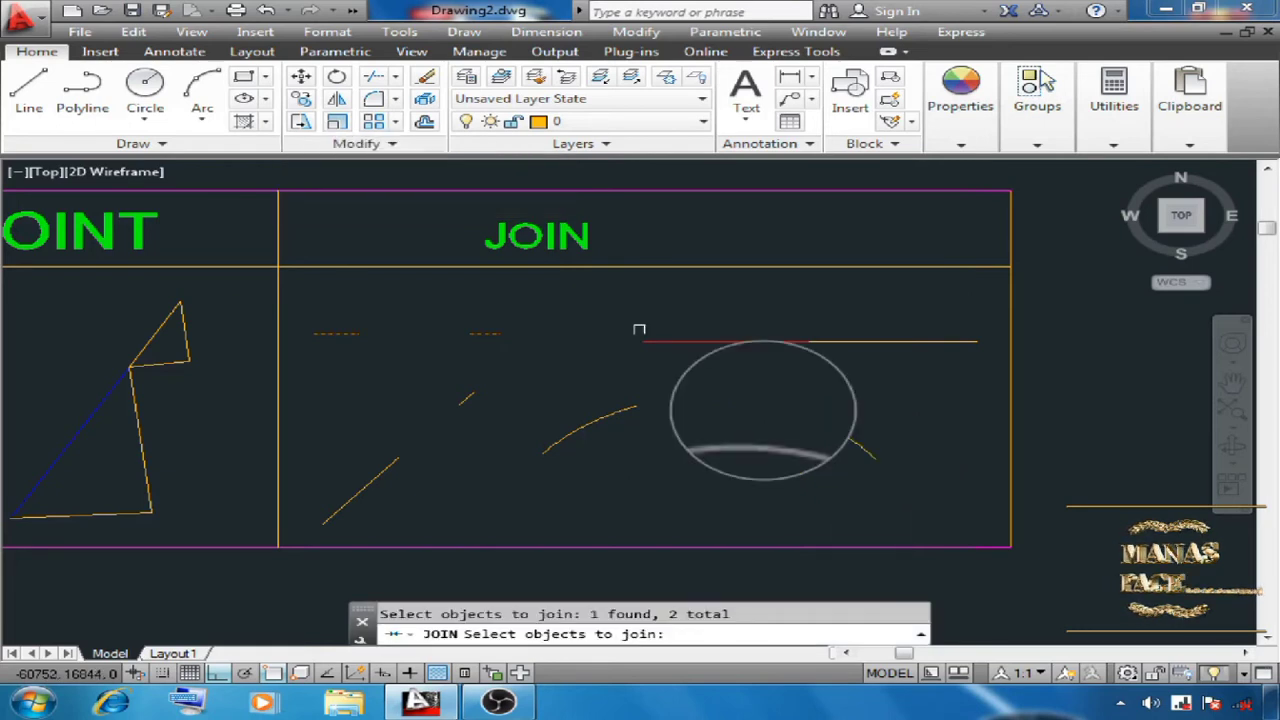
pyautogui.press('Return')
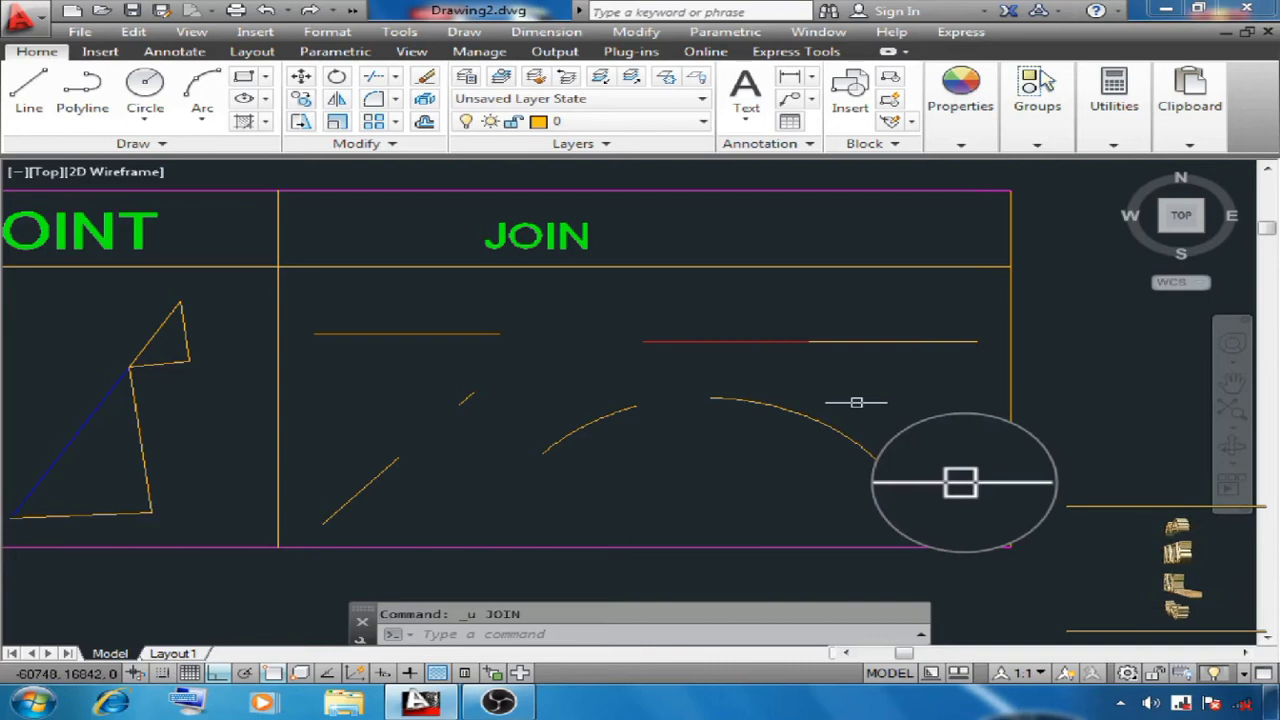
# - Join the two separate arcs below the red line into one continuous arc
pyautogui.press('Return')
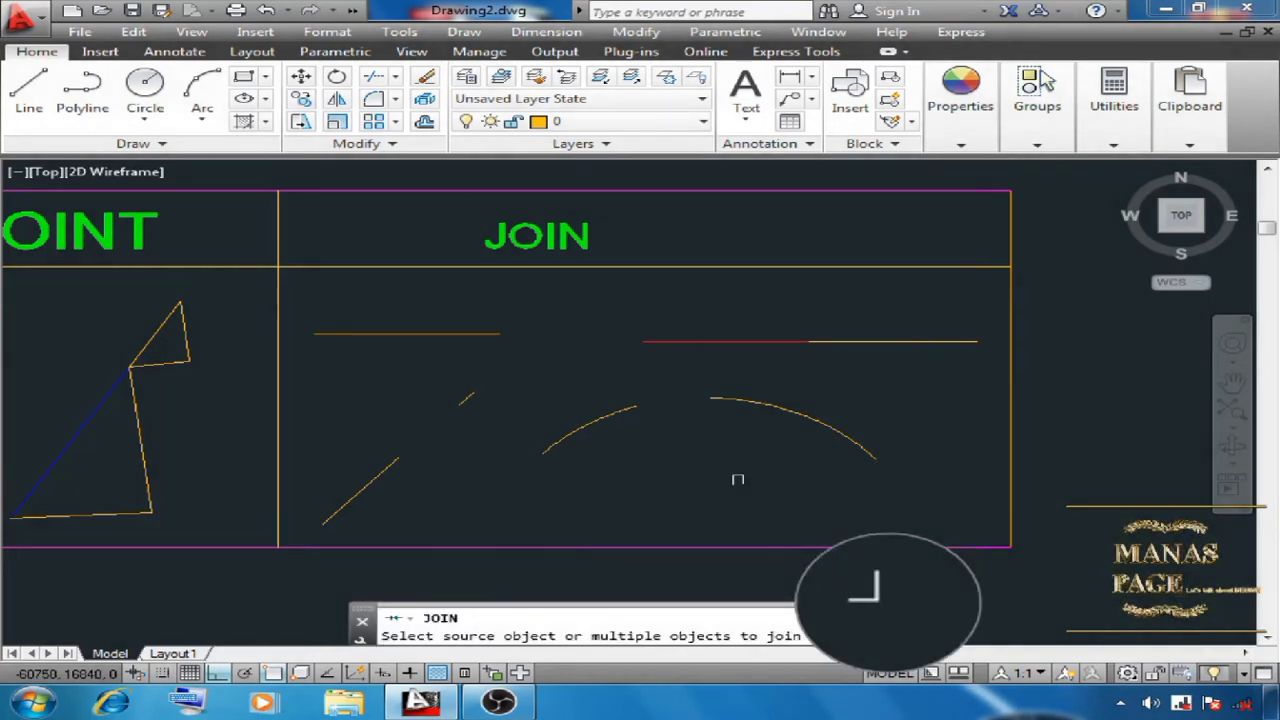
pyautogui.click(760, 412)
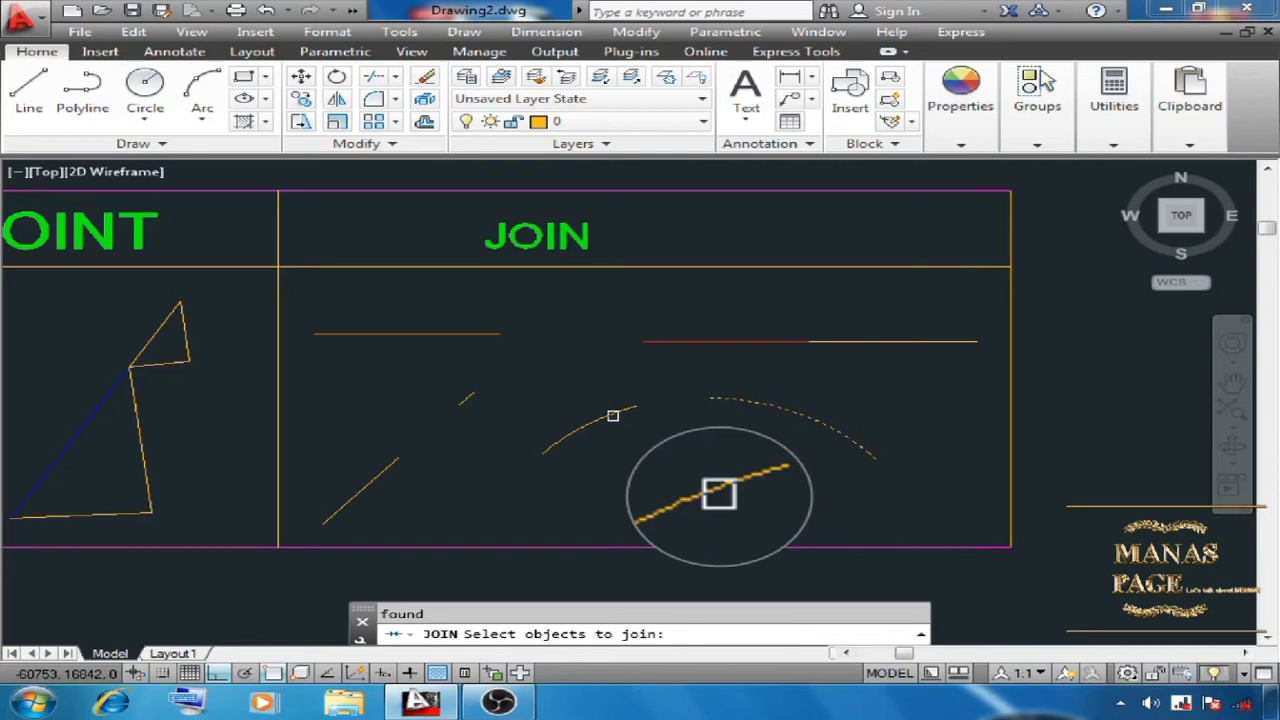
pyautogui.click(613, 415)
pyautogui.press('Return')
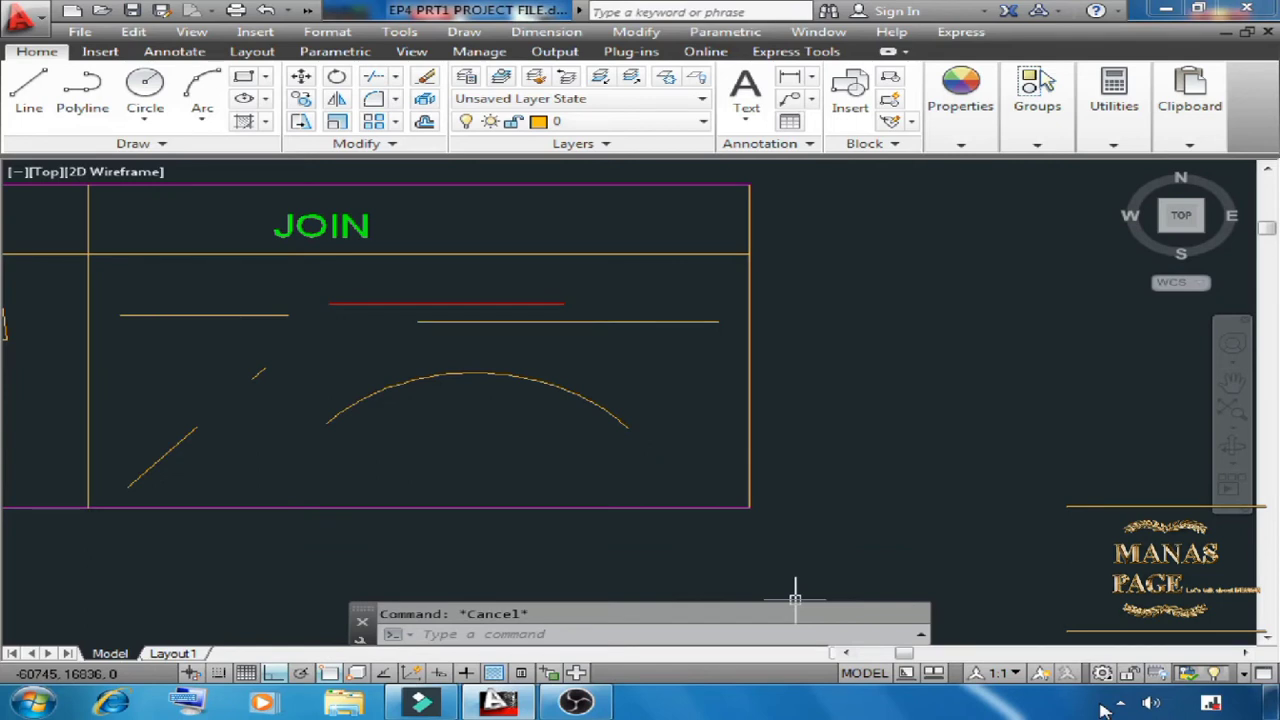
# - Try to join the short horizontal line to the detached red line beside it
pyautogui.write('j')
pyautogui.press('Return')
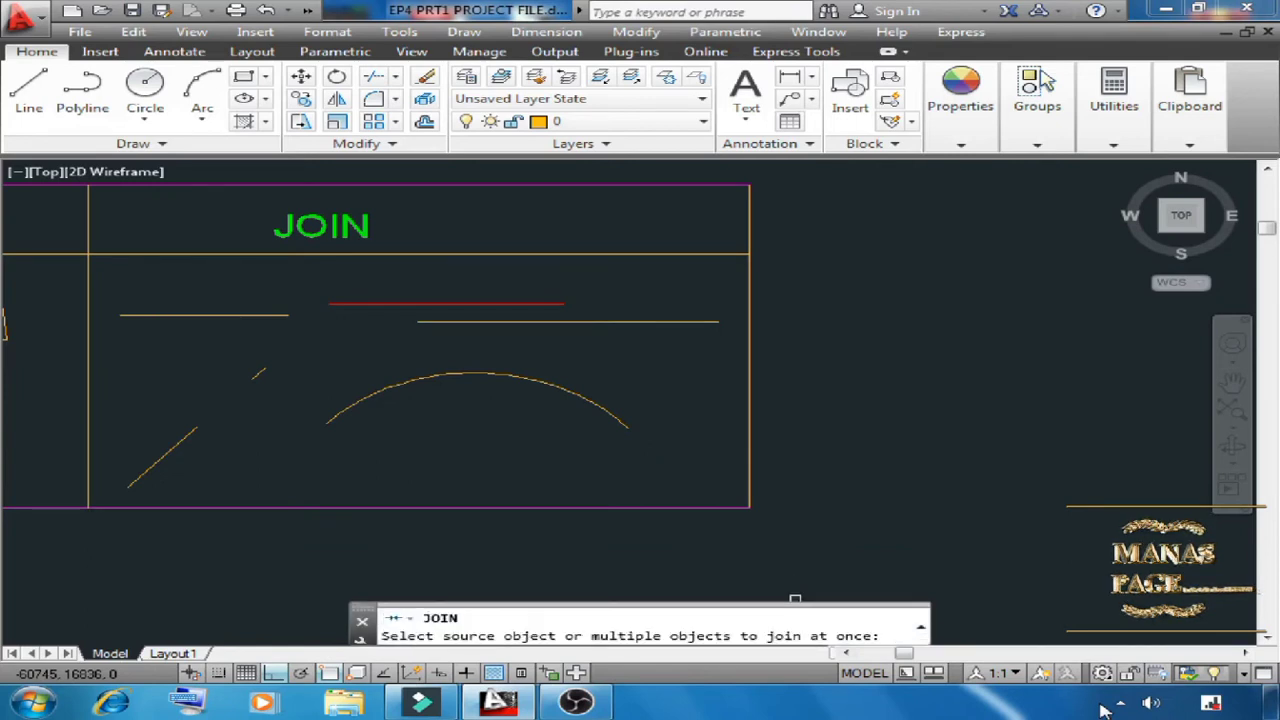
pyautogui.click(237, 313)
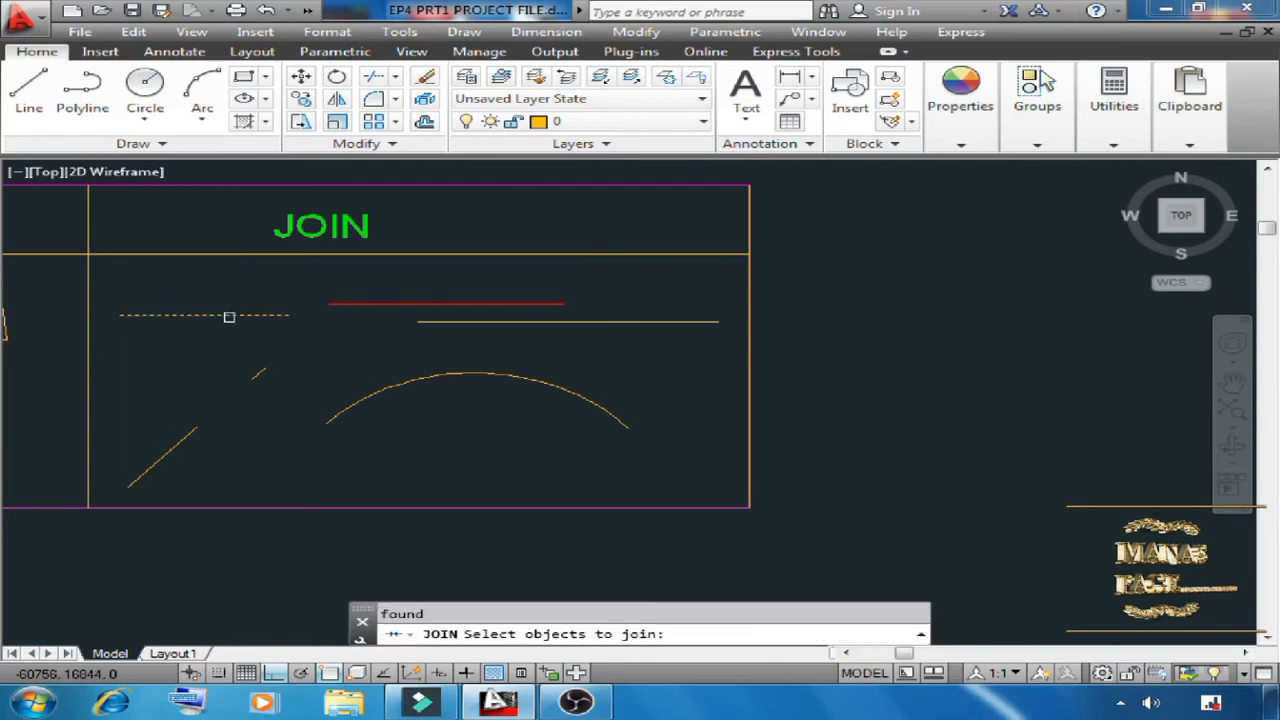
pyautogui.click(352, 303)
pyautogui.press('Return')
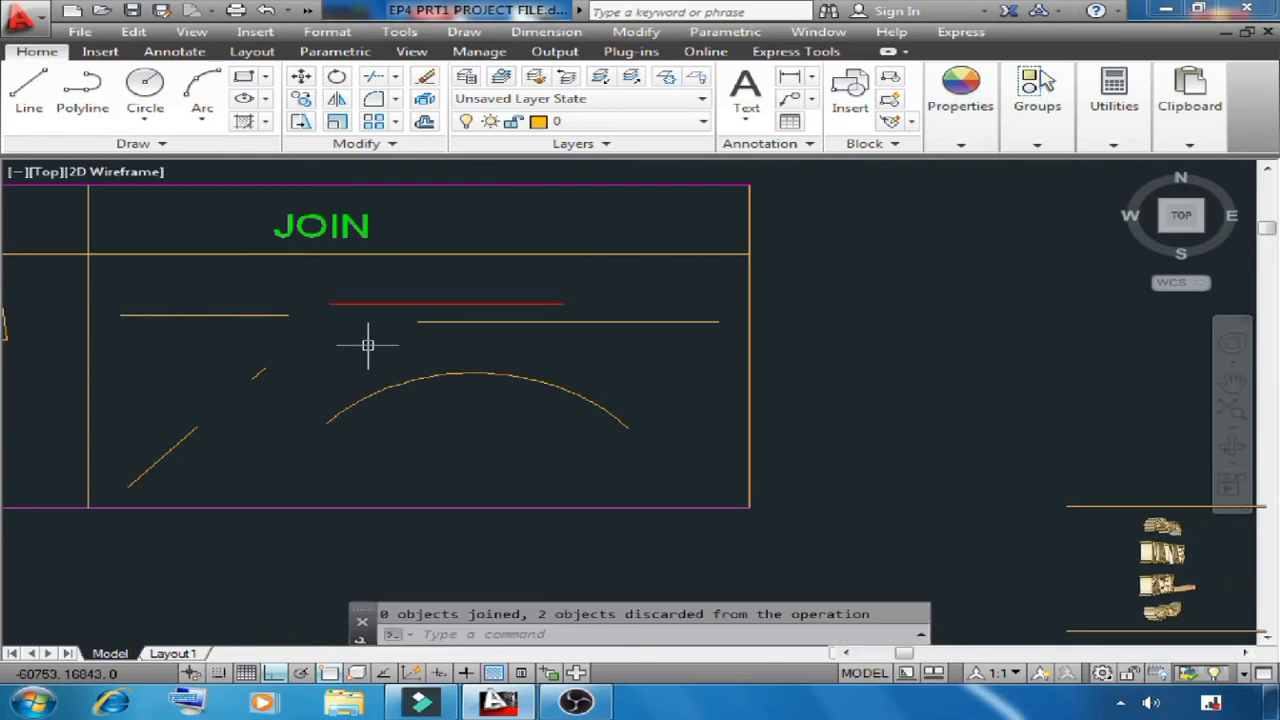
pyautogui.hotkey('ctrl', 'z')
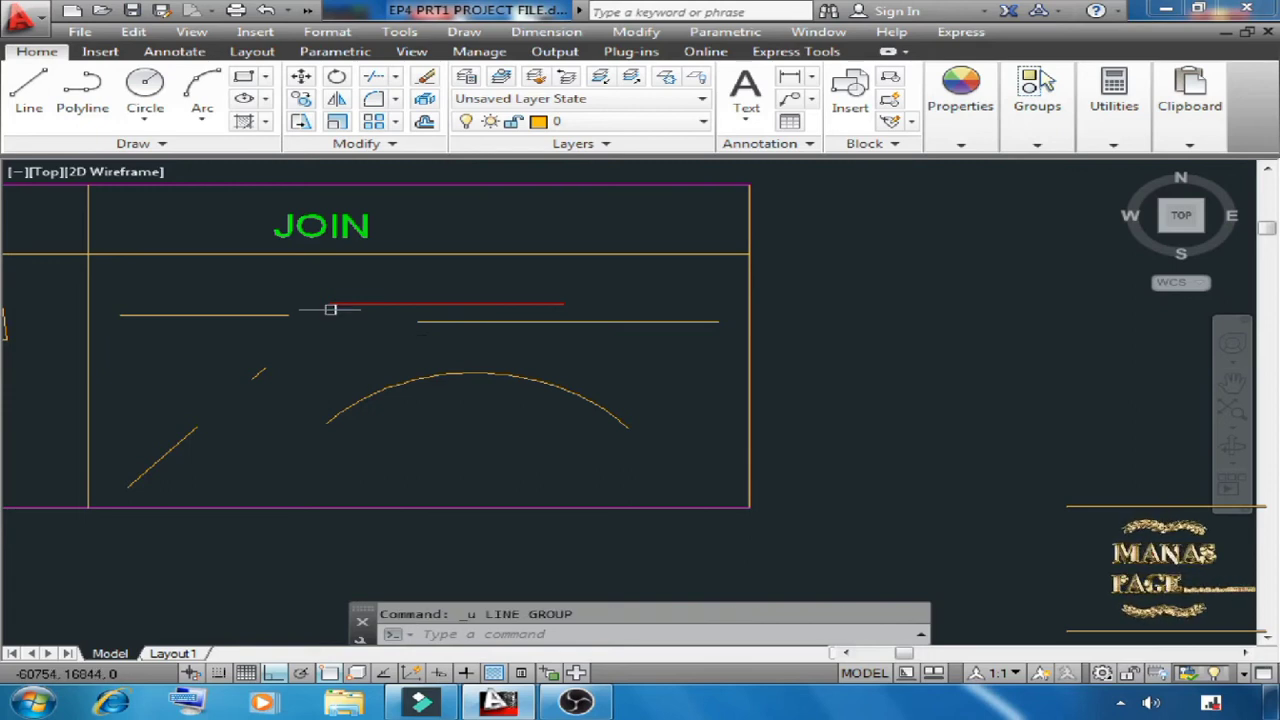
# - Draw lines bridging the gap from the short horizontal line to the red line, and from the red line's far end to the lower line's end
pyautogui.write('l')
pyautogui.press('Return')
pyautogui.click(292, 314)
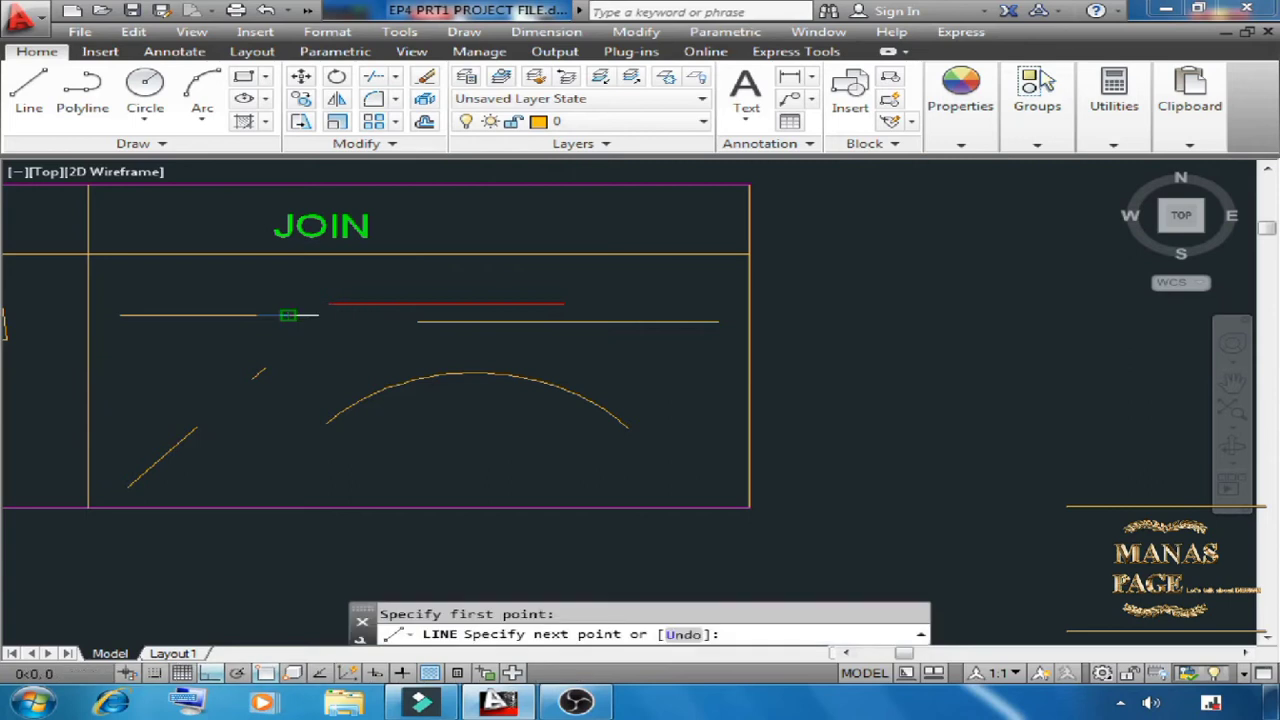
pyautogui.click(322, 303)
pyautogui.rightClick(384, 276)
pyautogui.click(443, 286)
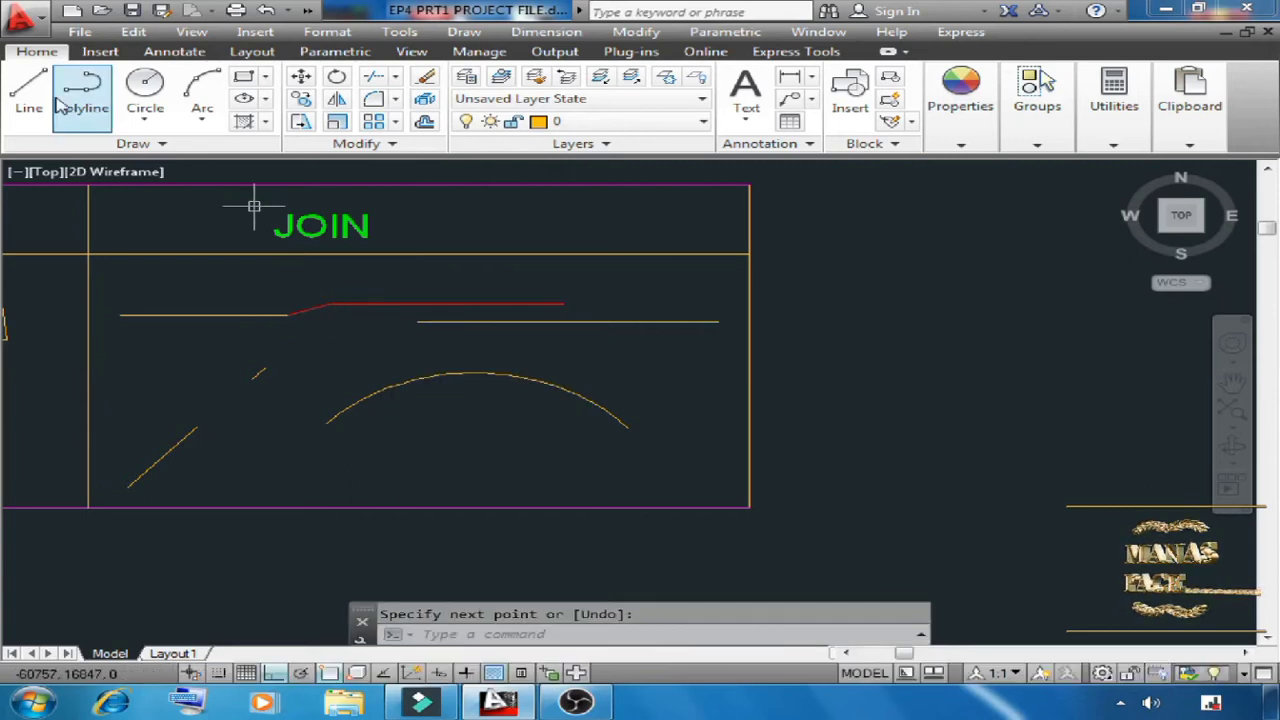
# - Join the connected horizontal and sloping lines into a single polyline and select it to check its properties
pyautogui.write('j')
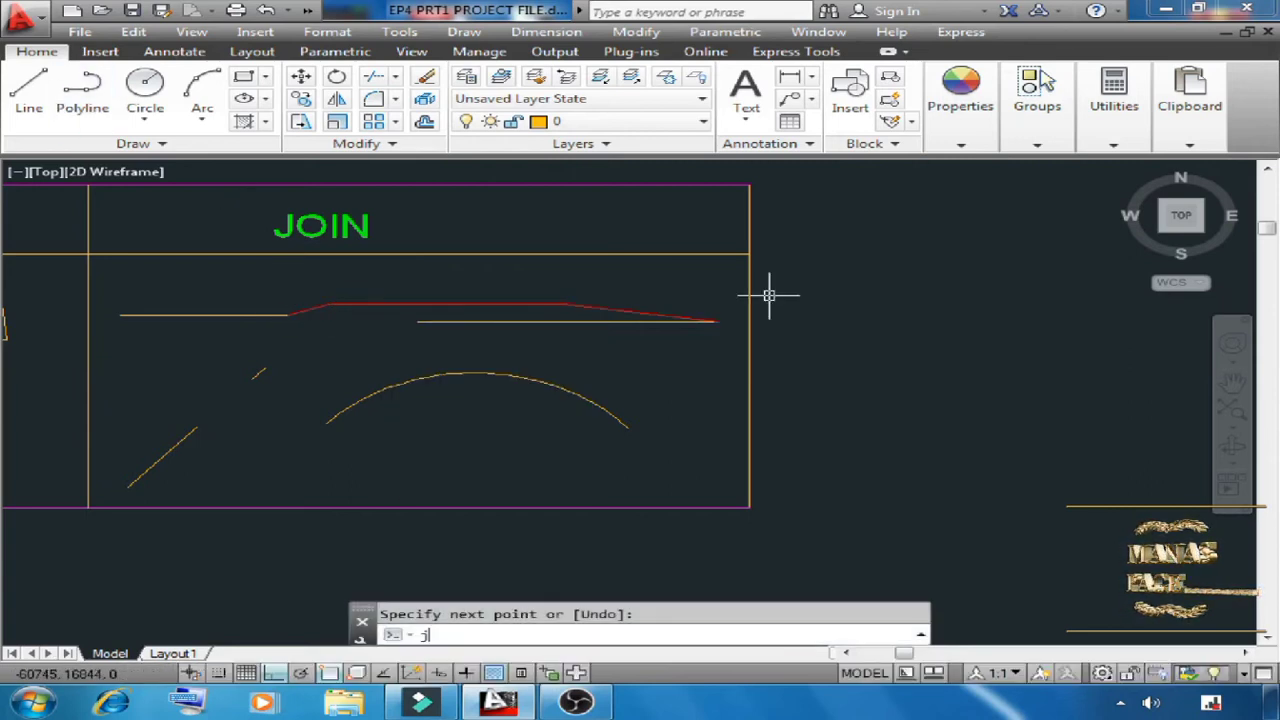
pyautogui.press('Return')
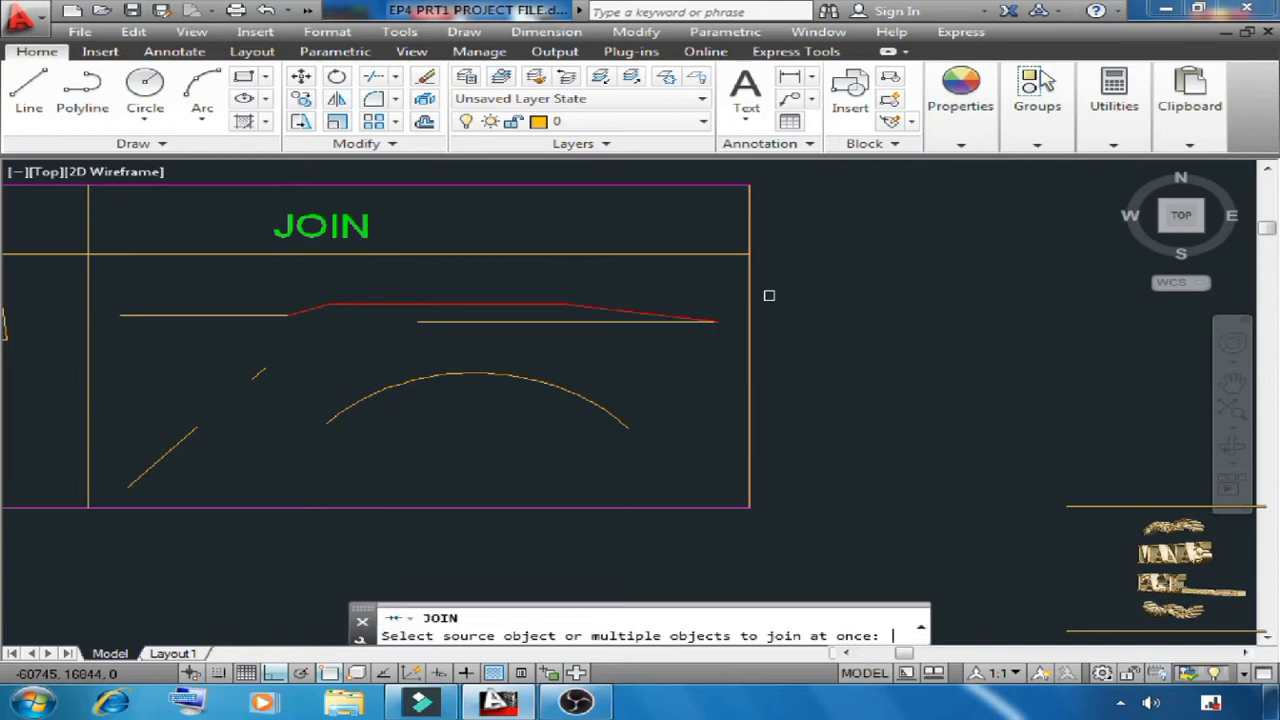
pyautogui.click(222, 314)
pyautogui.press('Return')
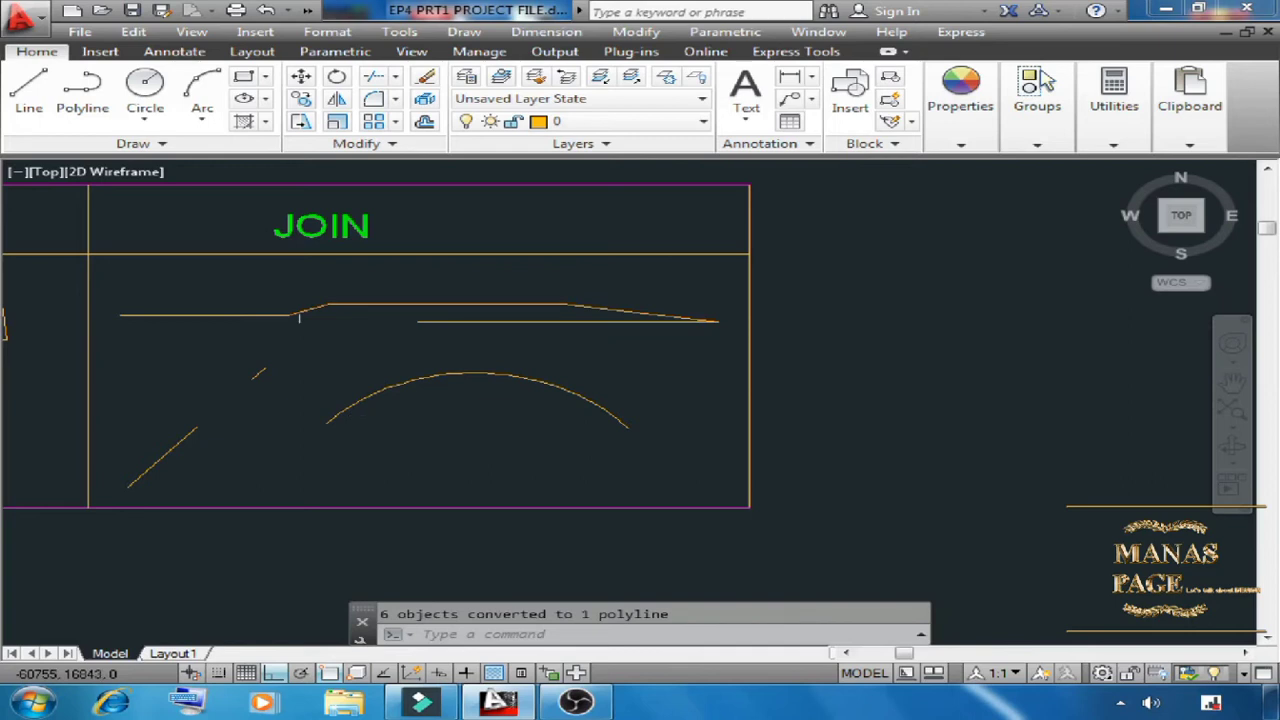
pyautogui.click(298, 314)
pyautogui.click(963, 148)
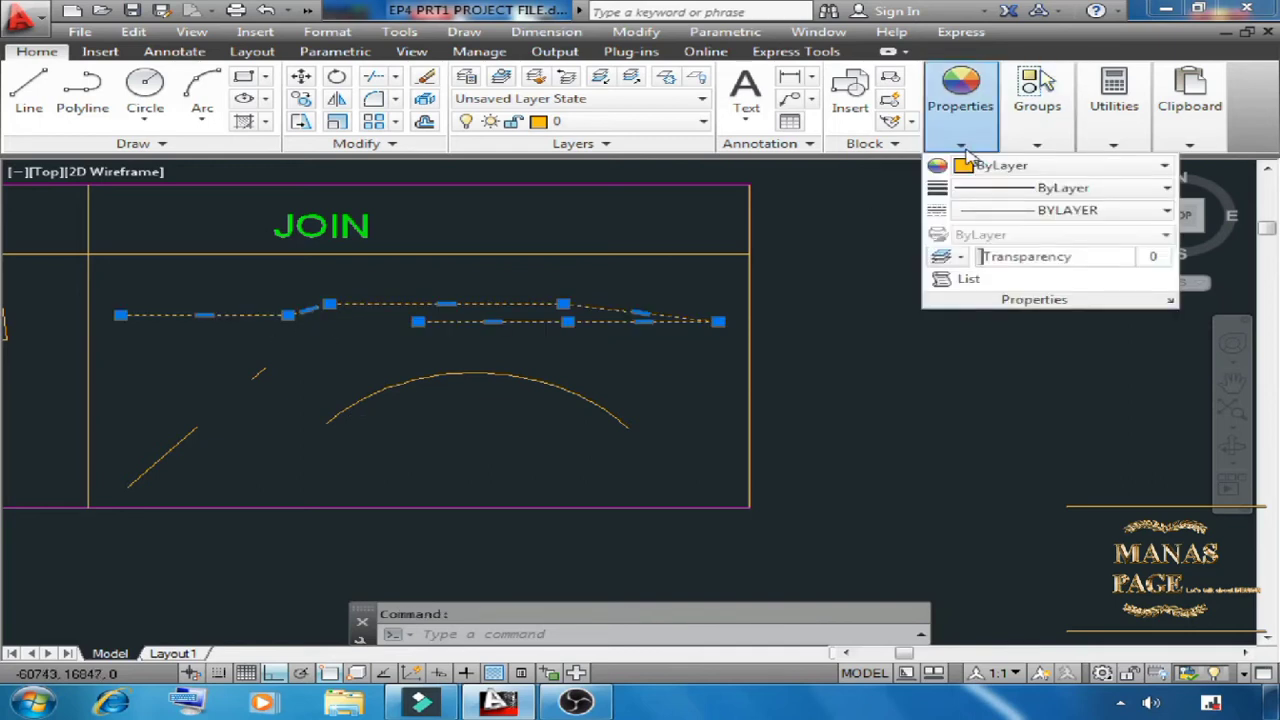
pyautogui.press('Escape')
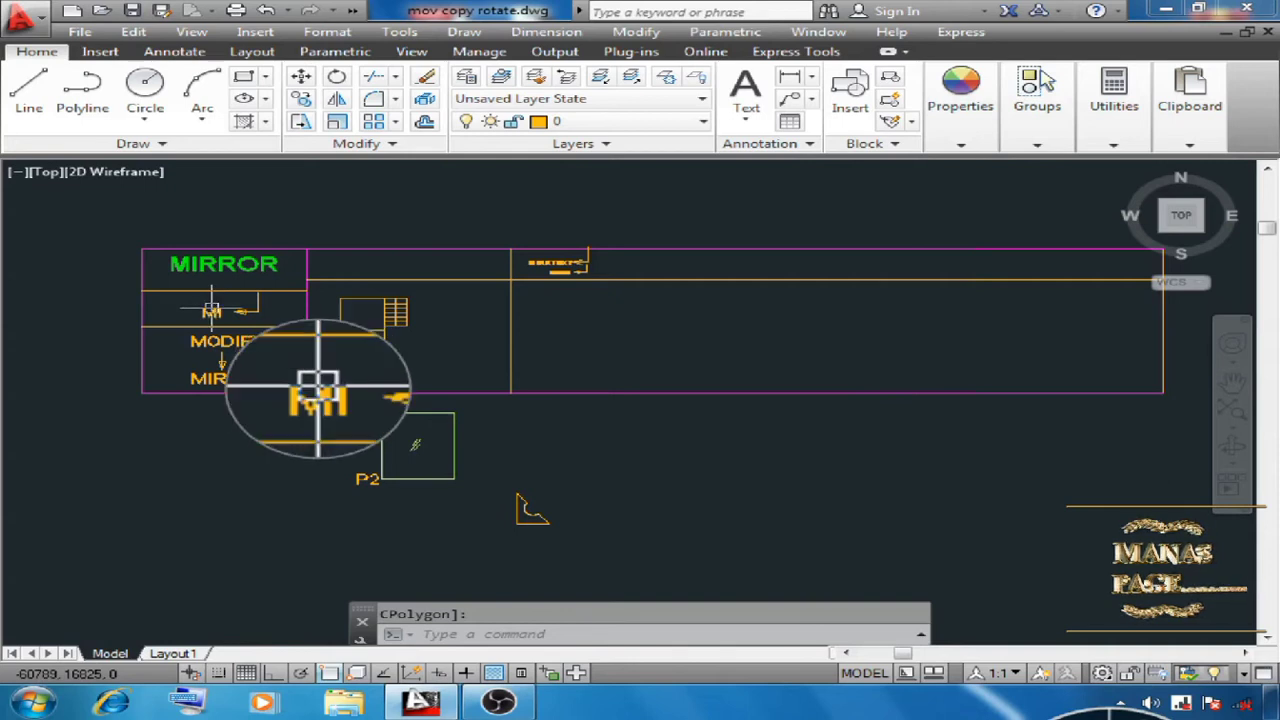
pyautogui.click(638, 33)
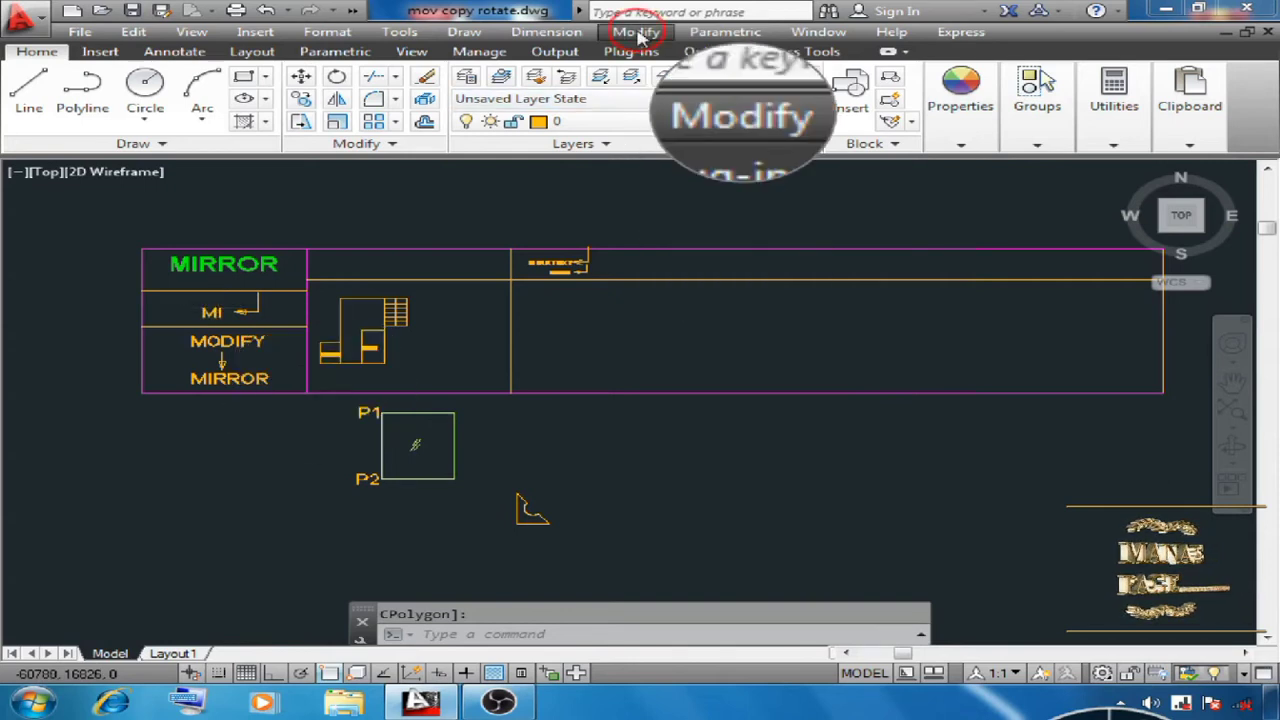
pyautogui.click(279, 181)
pyautogui.click(392, 143)
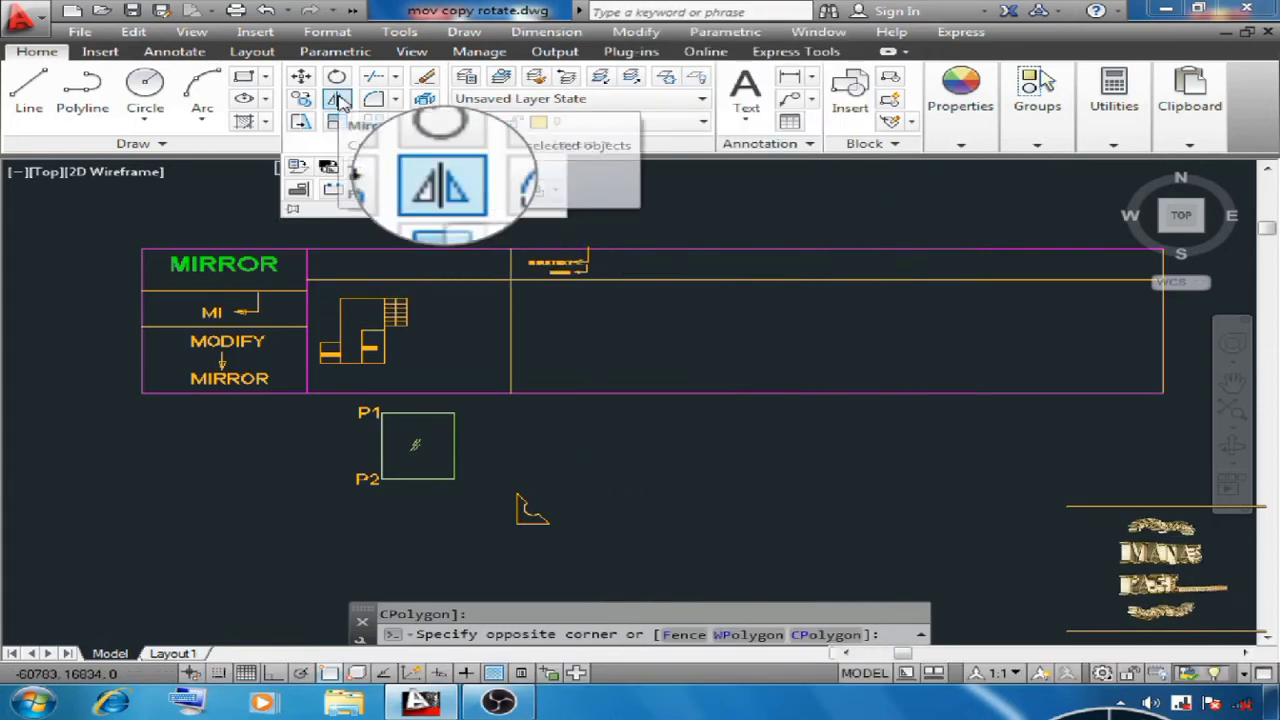
pyautogui.press('Escape')
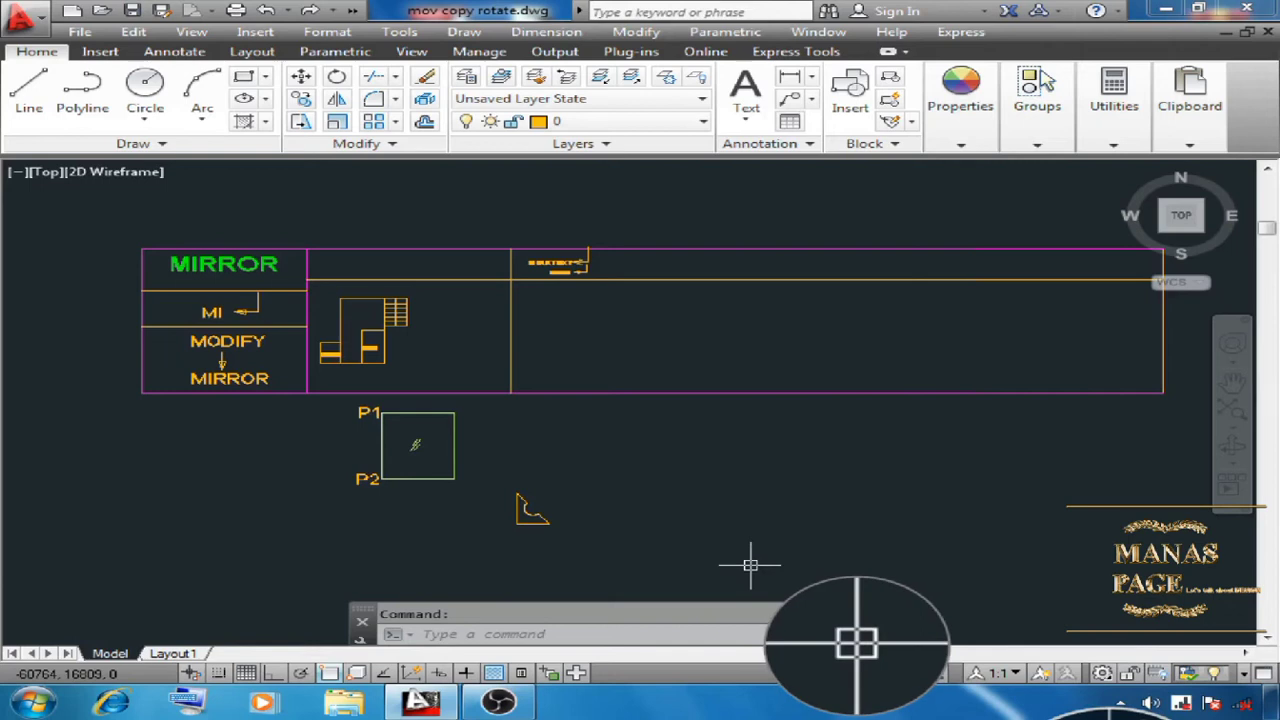
# - Start Mirror and select the floor plan's TOILET, HALL and outer room outlines with their labels, leaving out the staircase
pyautogui.scroll(6, 344, 321)
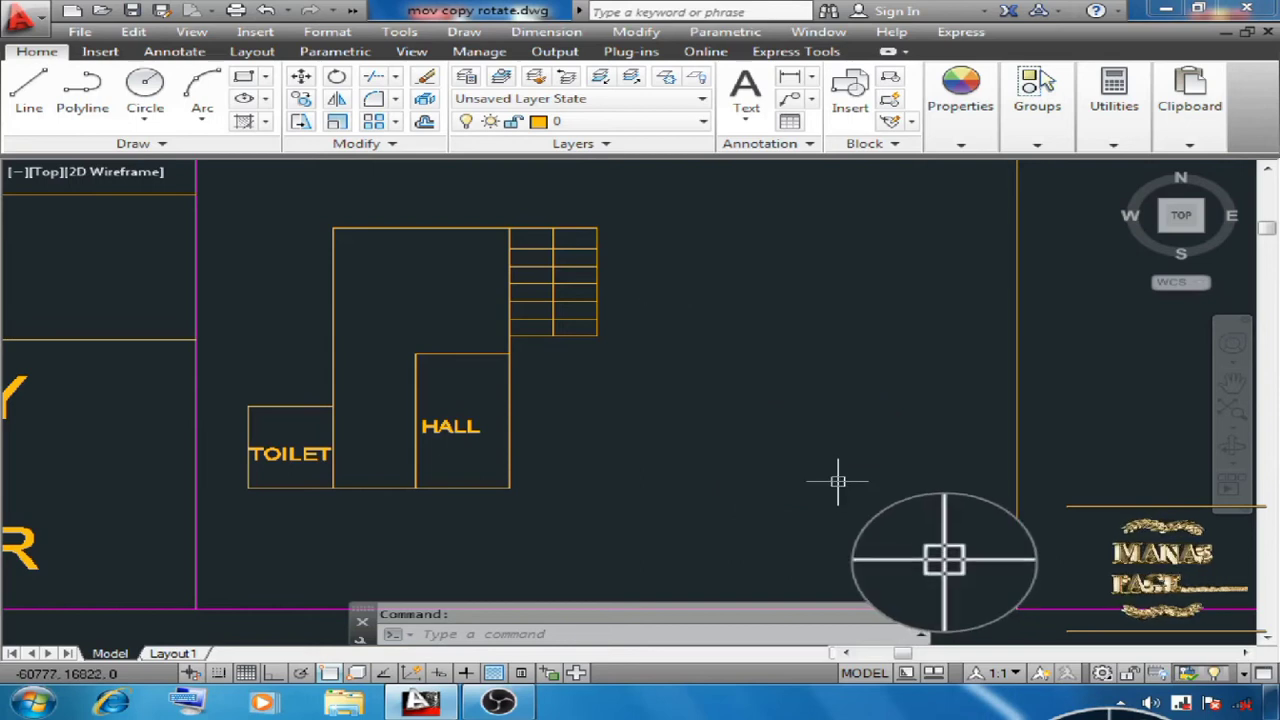
pyautogui.press('Escape')
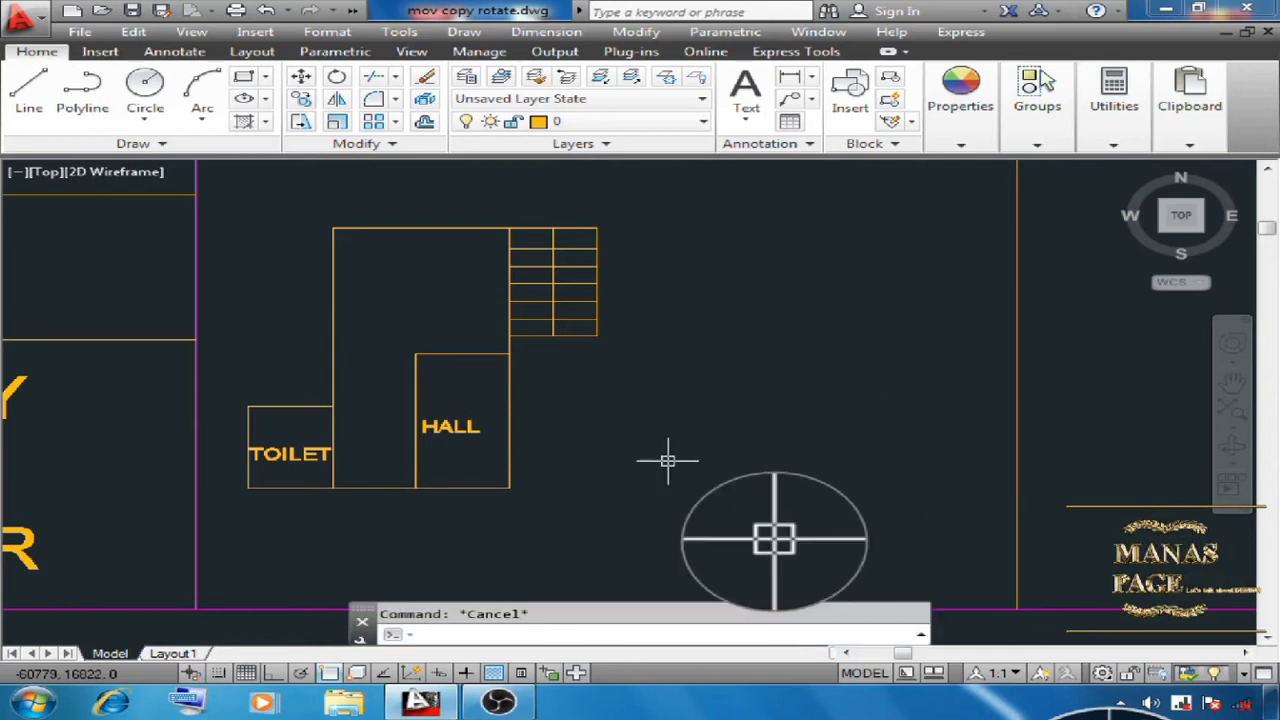
pyautogui.write('mi')
pyautogui.press('Return')
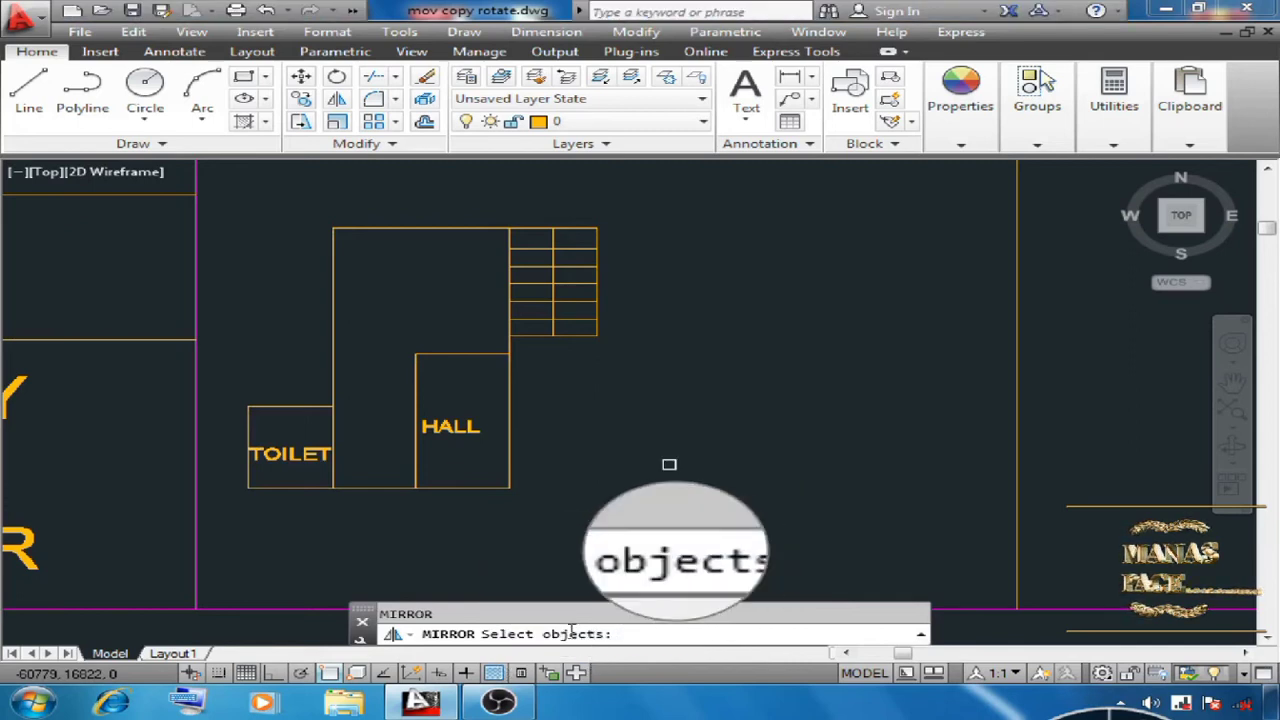
pyautogui.click(298, 452)
pyautogui.click(306, 407)
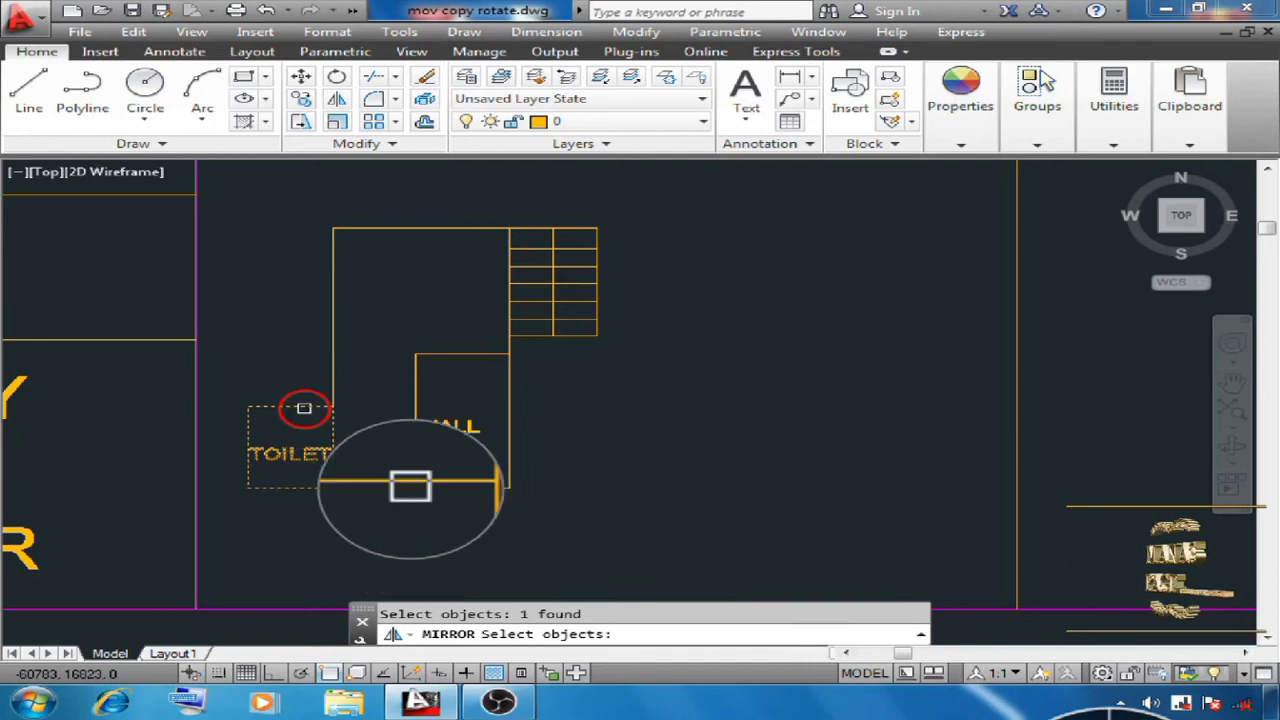
pyautogui.click(224, 214)
pyautogui.click(632, 479)
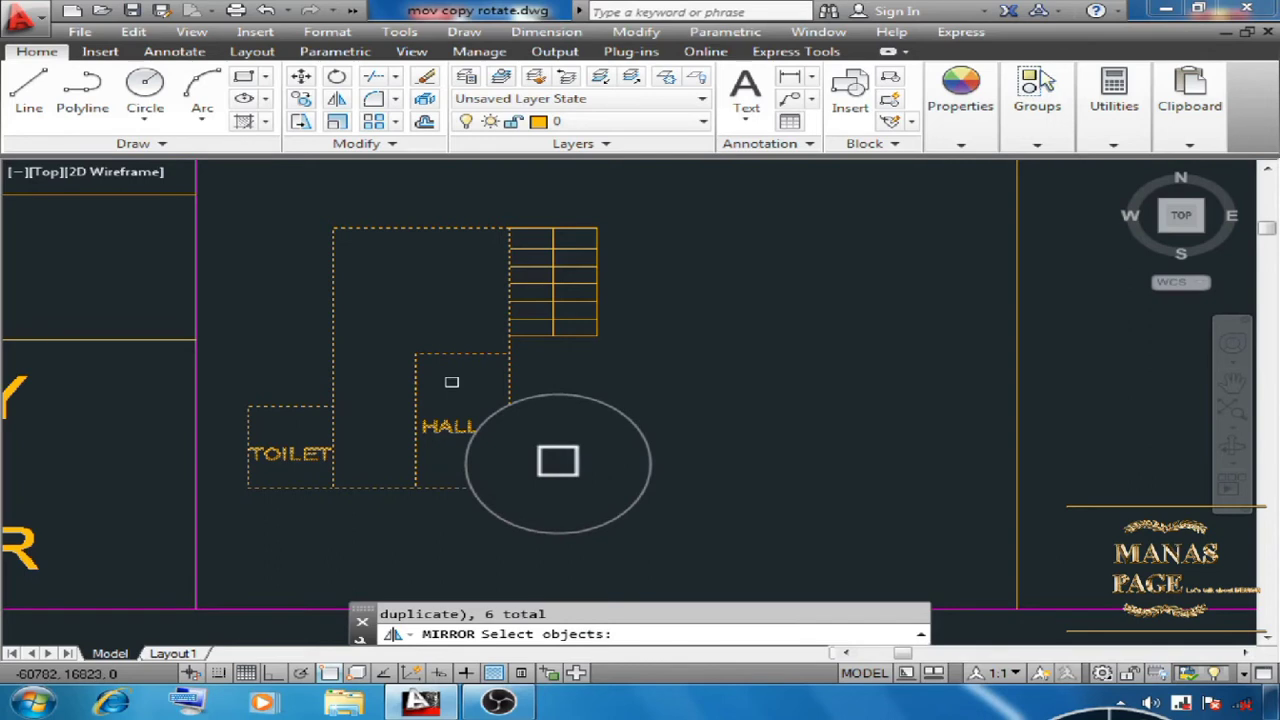
pyautogui.press('Return')
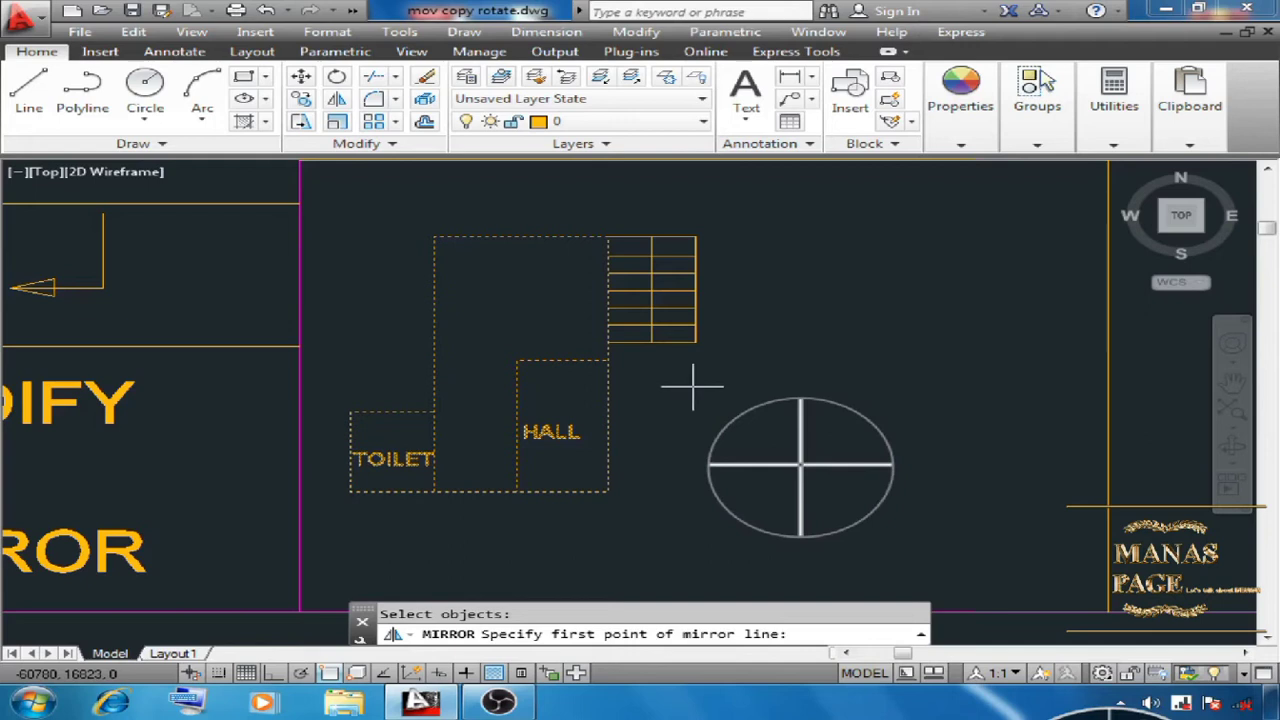
# - Try mirroring the selected rooms about the vertical wall beside the staircase, keeping the source objects, and undo the mirror
pyautogui.scroll(-3, 658, 293)
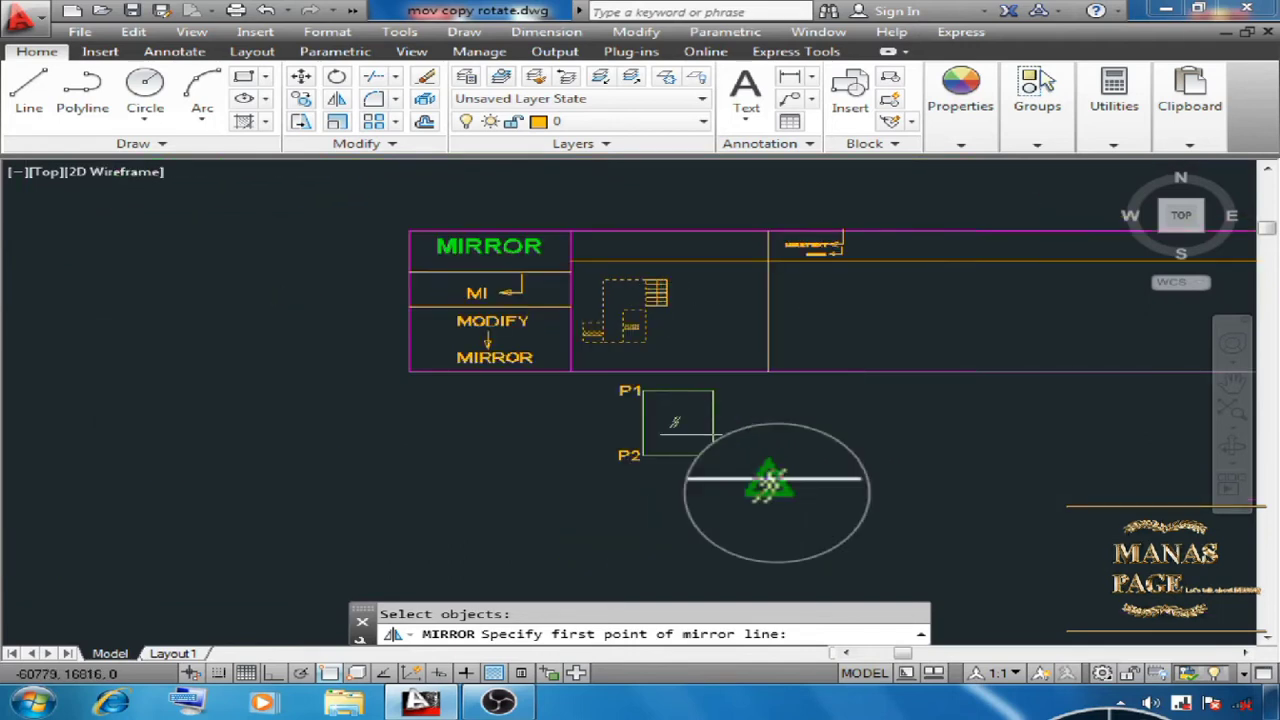
pyautogui.scroll(3, 692, 430)
pyautogui.scroll(-3, 630, 510)
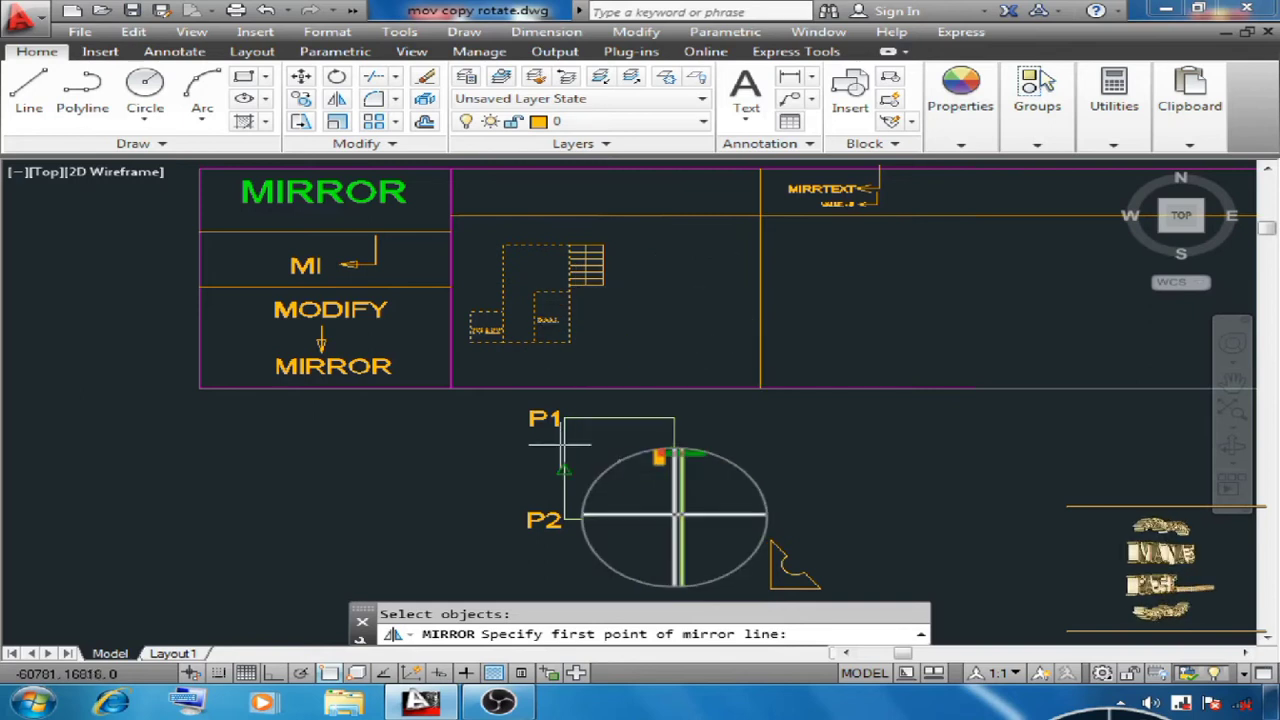
pyautogui.scroll(4, 600, 245)
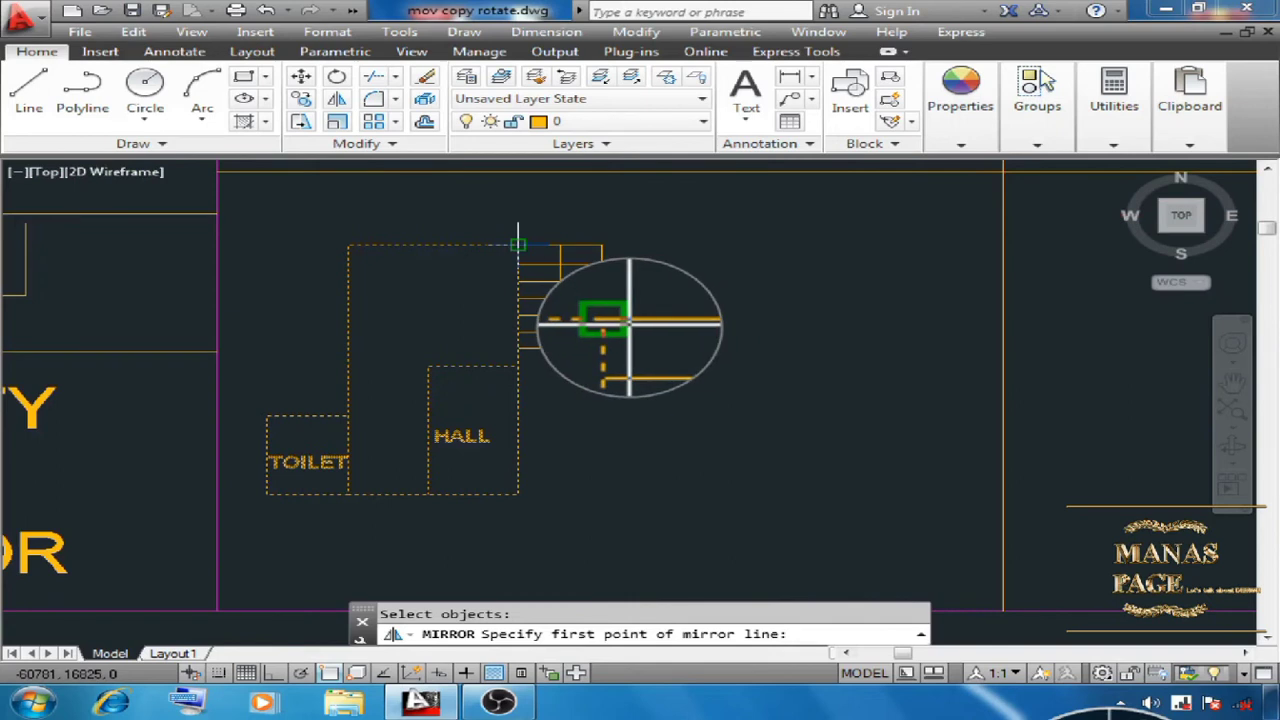
pyautogui.moveTo(516, 474); pyautogui.dragTo(557, 404, button='middle')
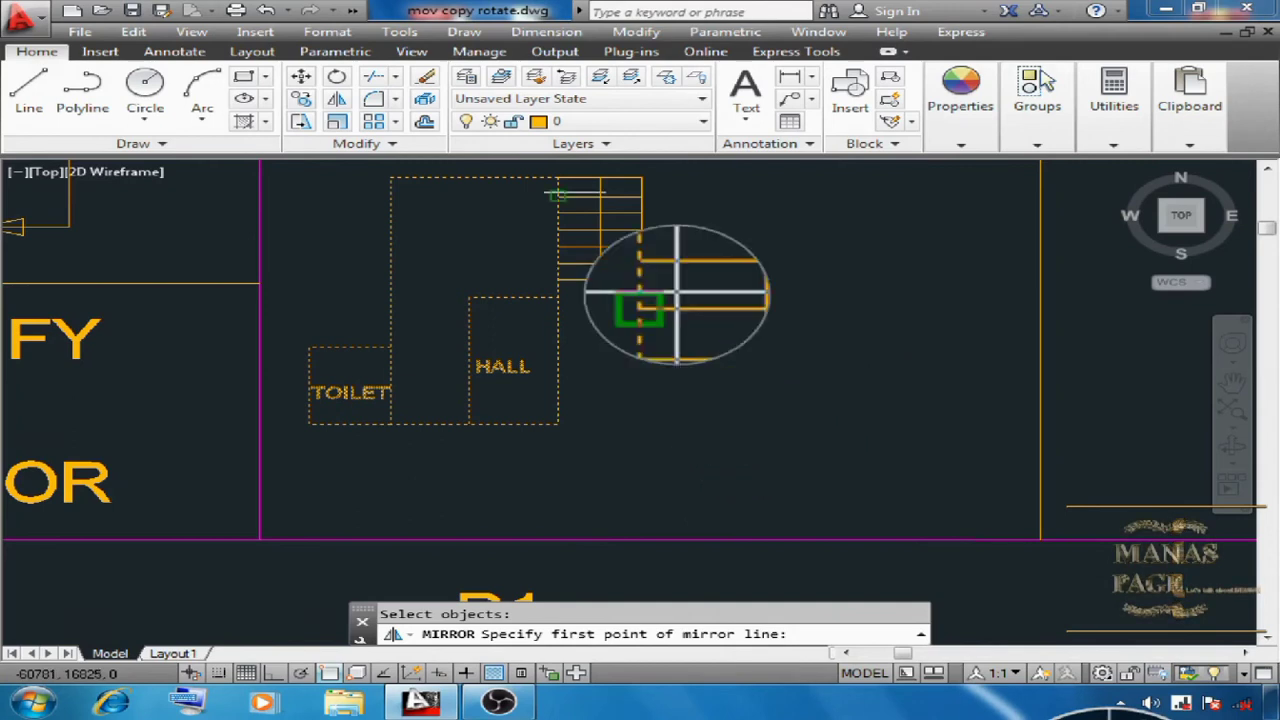
pyautogui.click(561, 181)
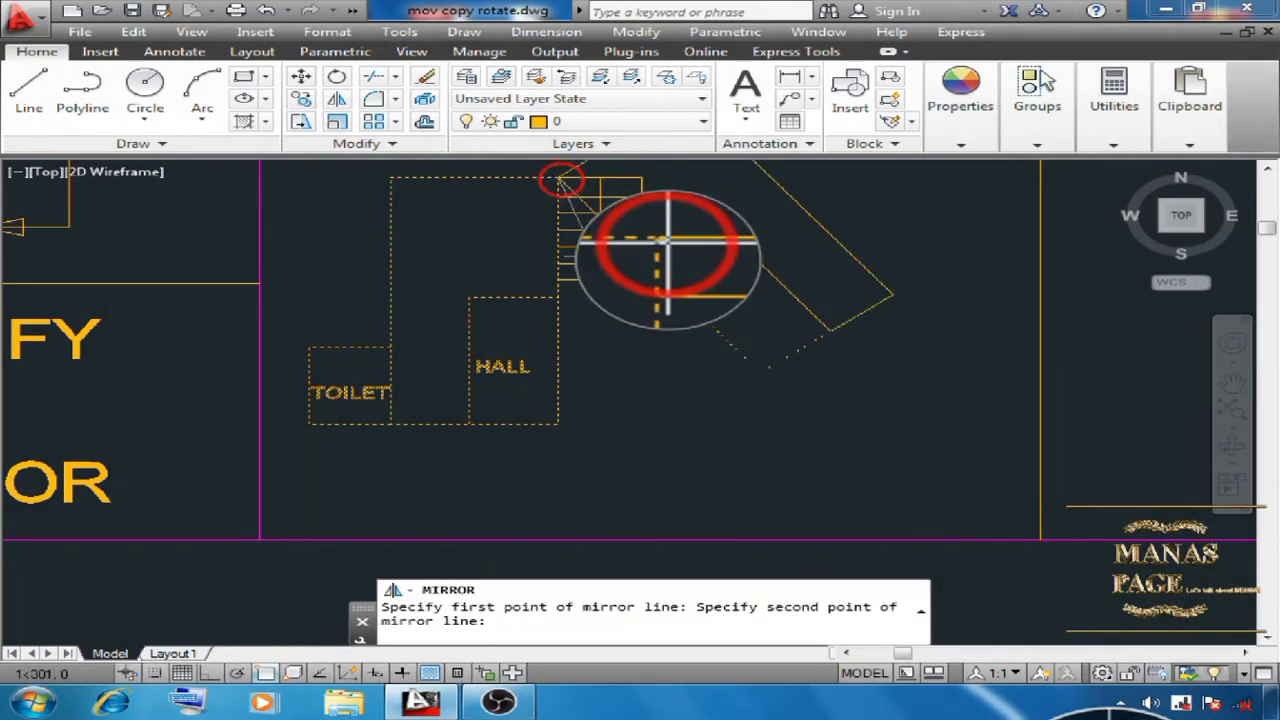
pyautogui.click(658, 489)
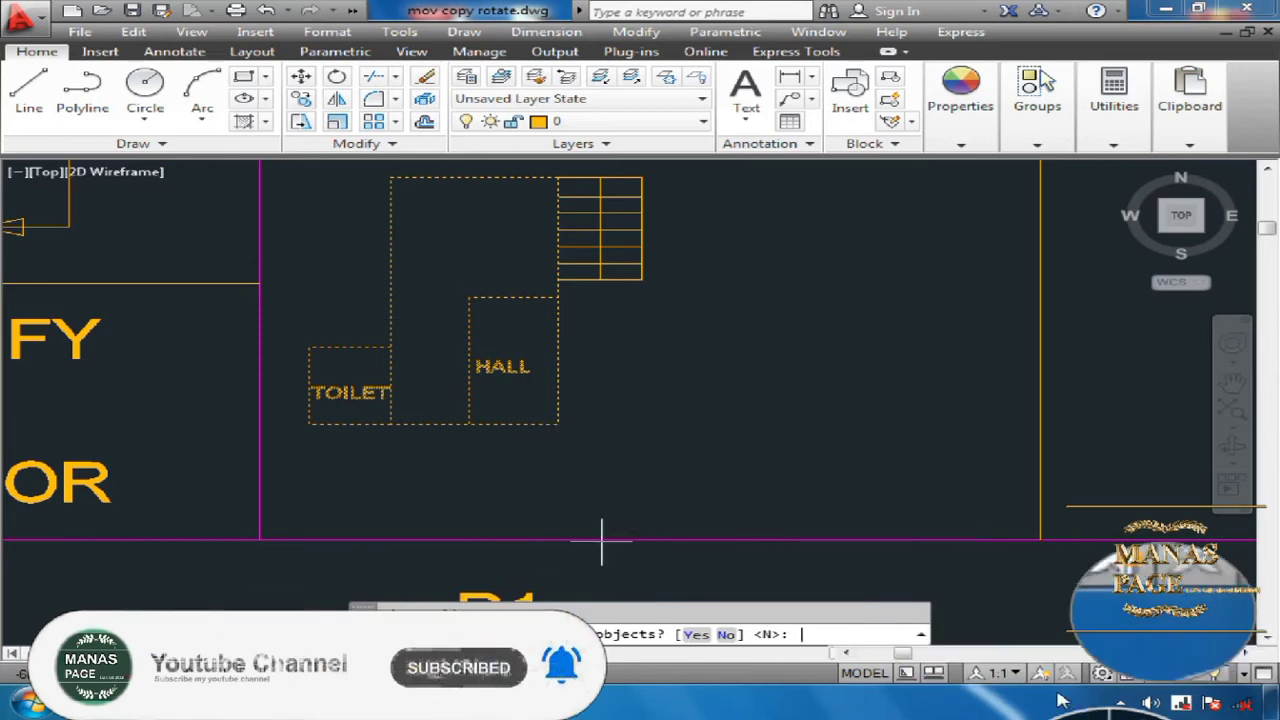
pyautogui.press('Return')
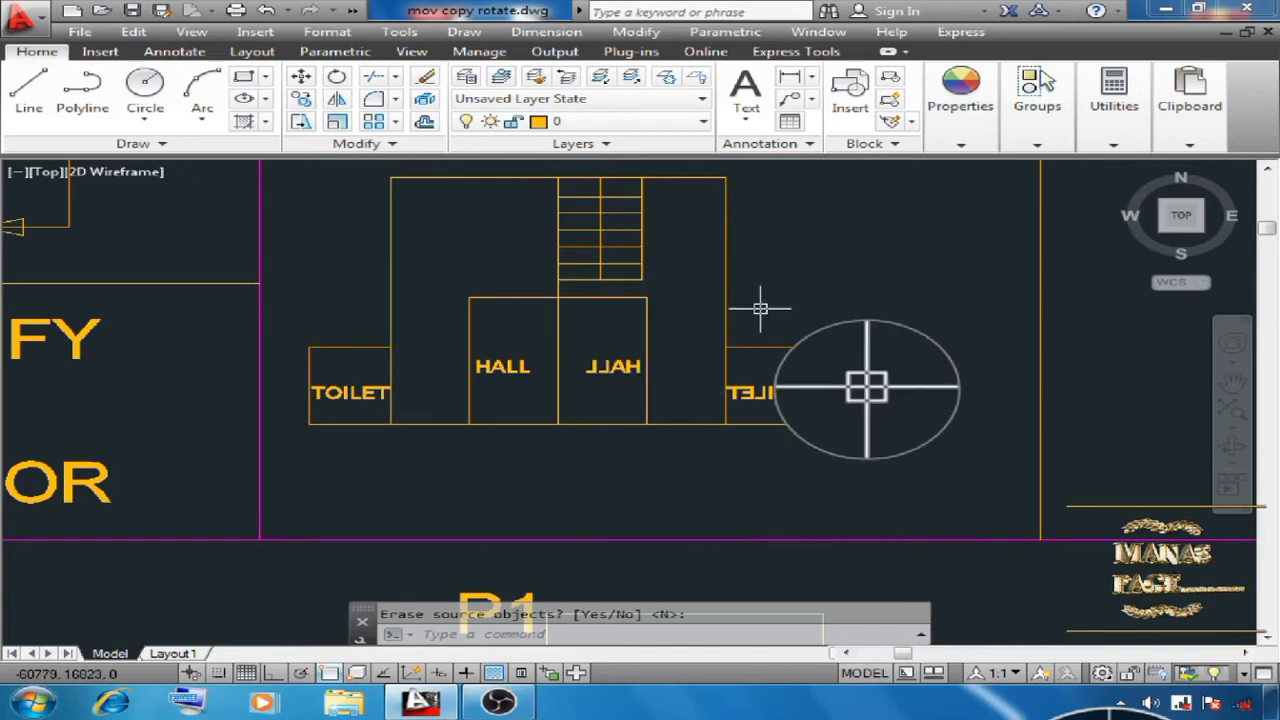
pyautogui.write('u')
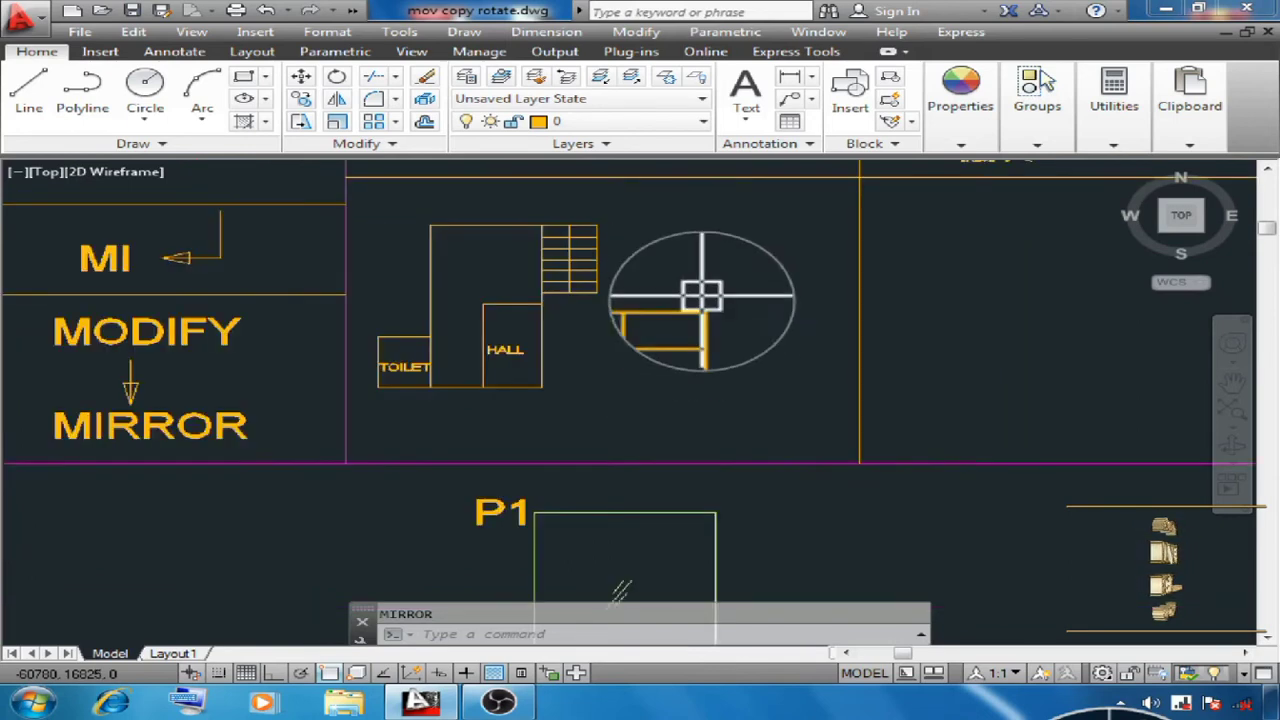
# - Copy the square with its glass marks, without the P1 and P2 labels, to the top of the staircase's outer edge
pyautogui.press('Escape')
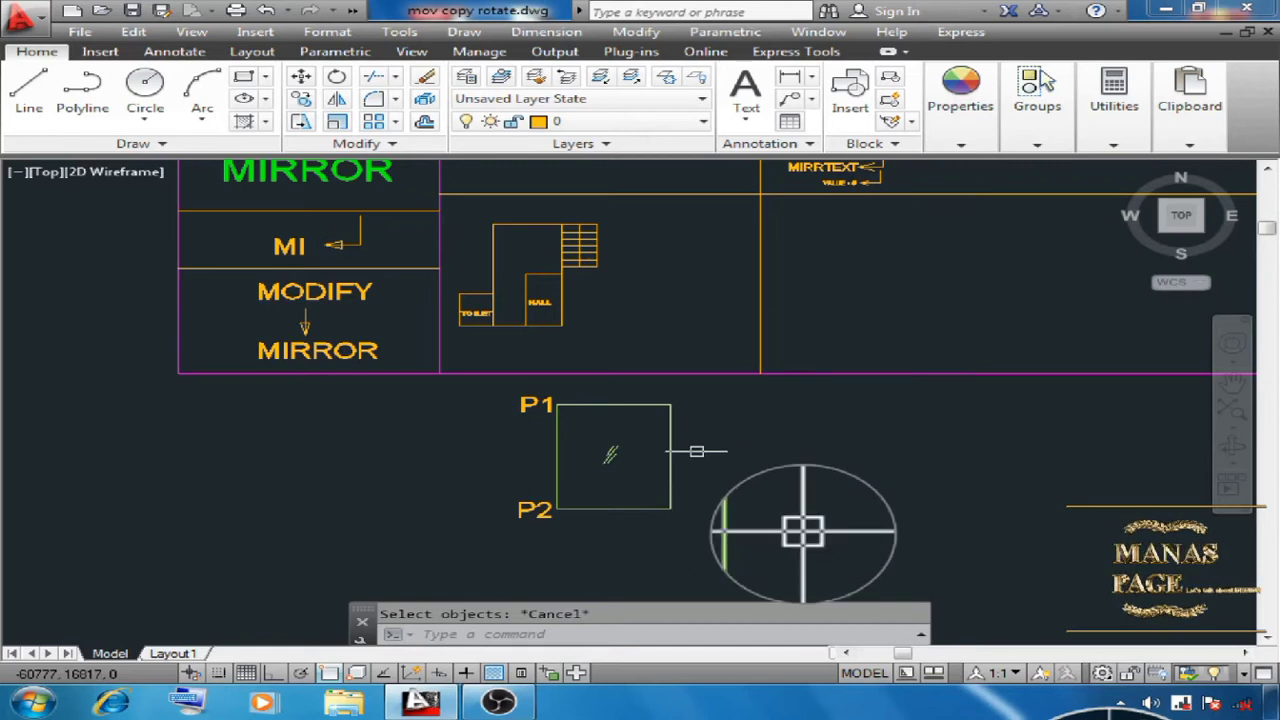
pyautogui.write('co')
pyautogui.press('Return')
pyautogui.click(732, 391)
pyautogui.click(586, 502)
pyautogui.press('Return')
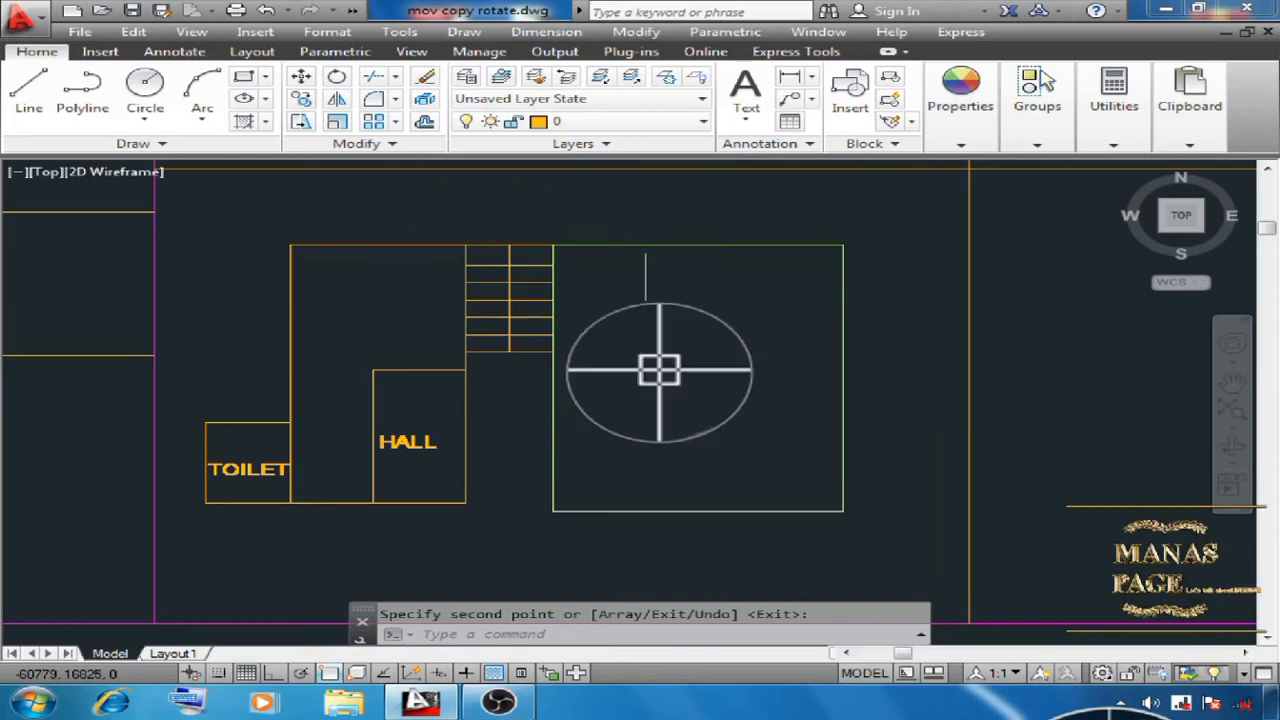
pyautogui.press('Escape')
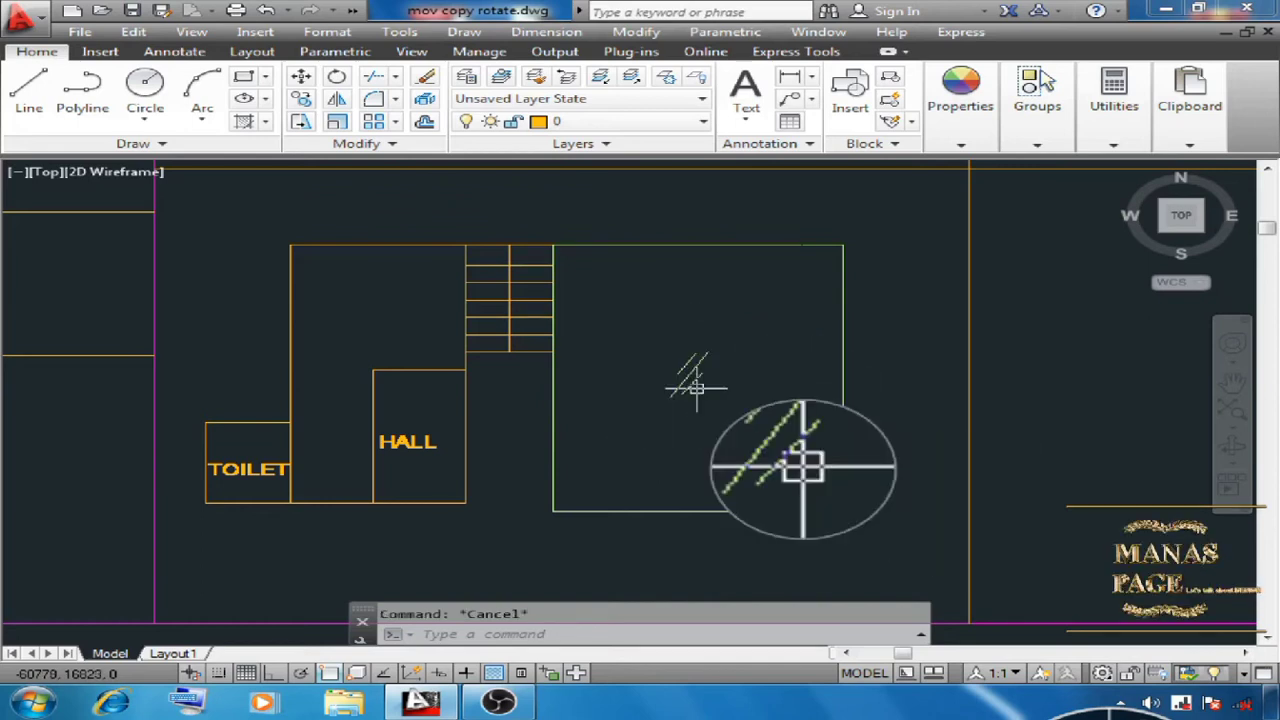
# - Move the copied square so its vertical edge lies on the staircase's centre line
pyautogui.click(591, 270)
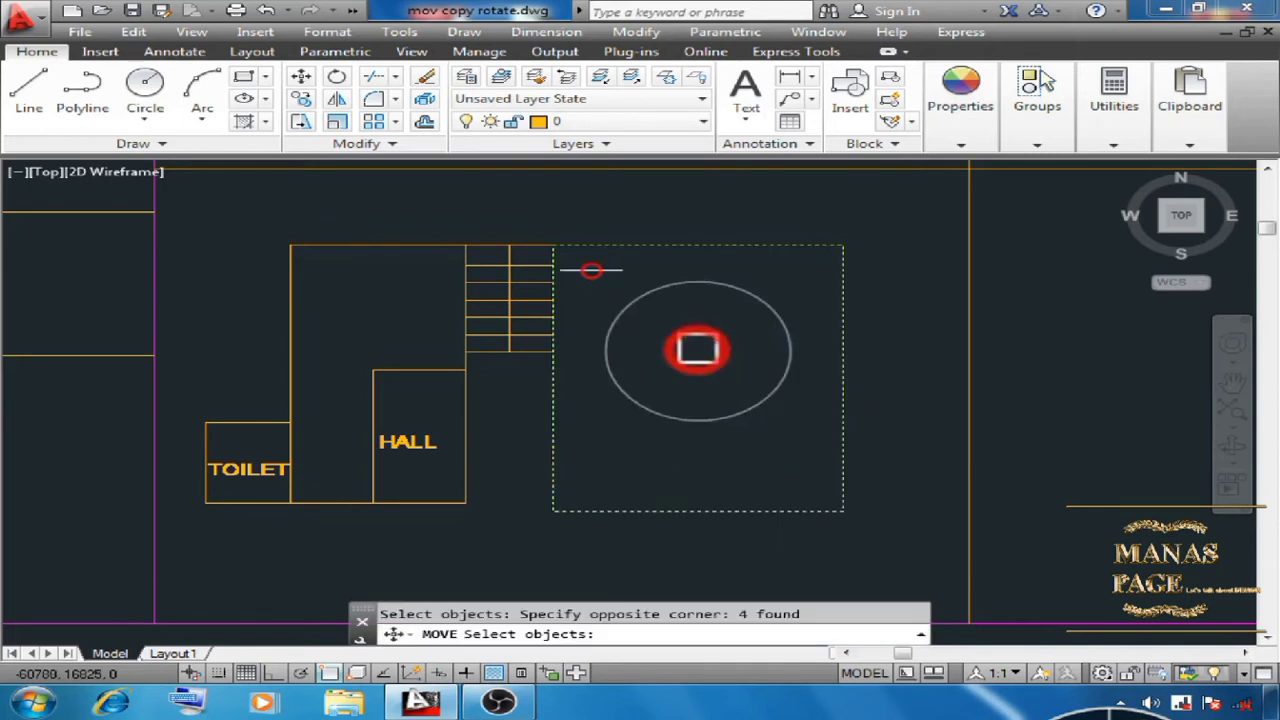
pyautogui.press('Return')
pyautogui.click(697, 349)
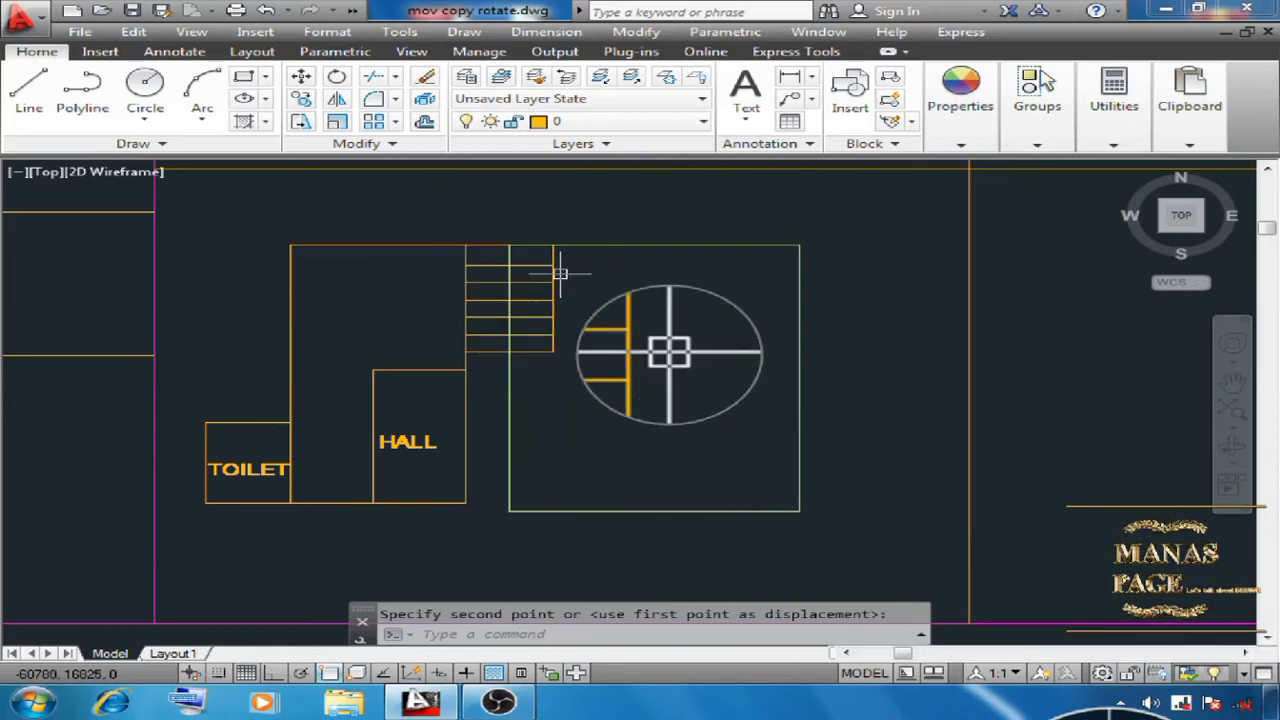
pyautogui.click(493, 210)
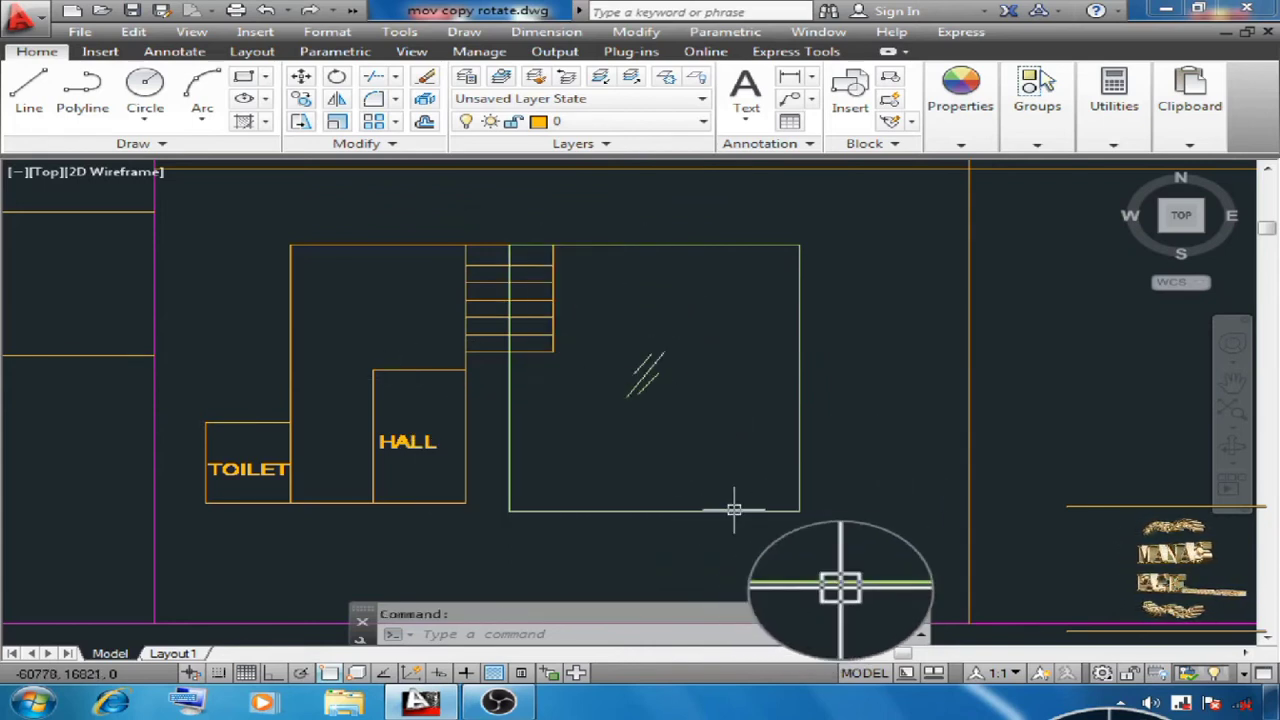
# - Erase the copied square and its glass marks from the floor plan
pyautogui.write('E')
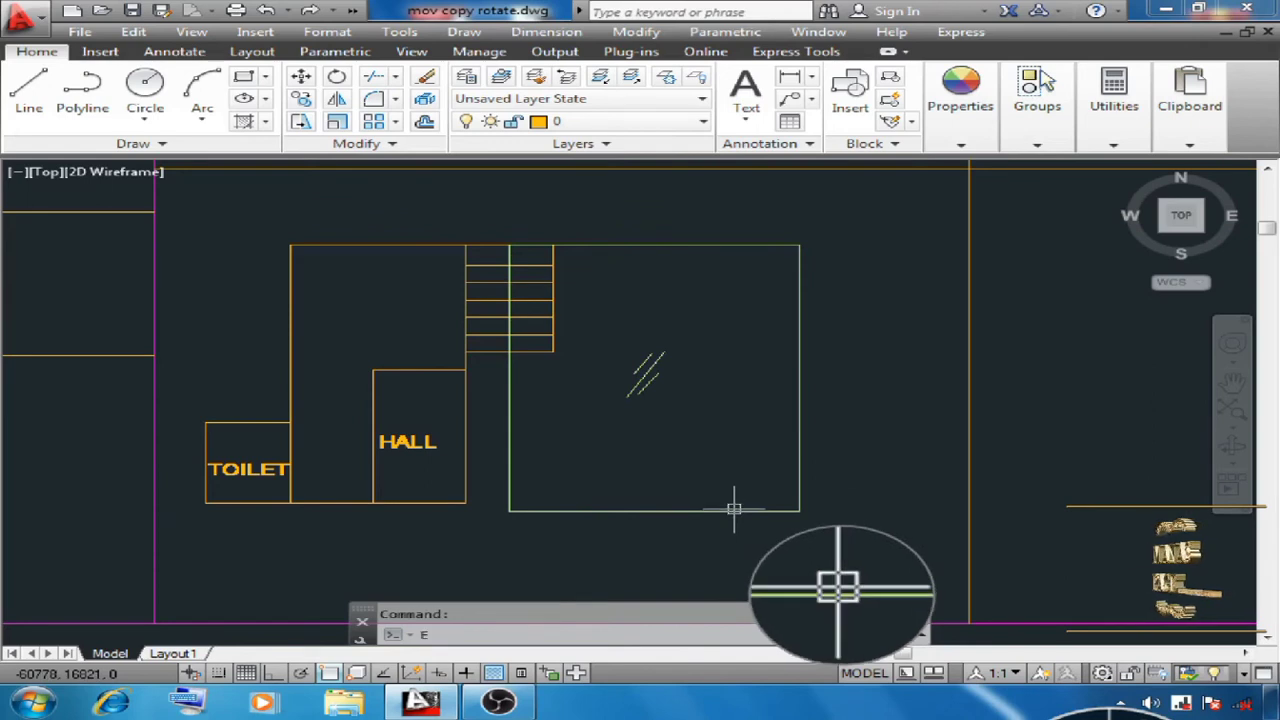
pyautogui.press('Return')
pyautogui.click(871, 290)
pyautogui.click(652, 518)
pyautogui.rightClick(645, 378)
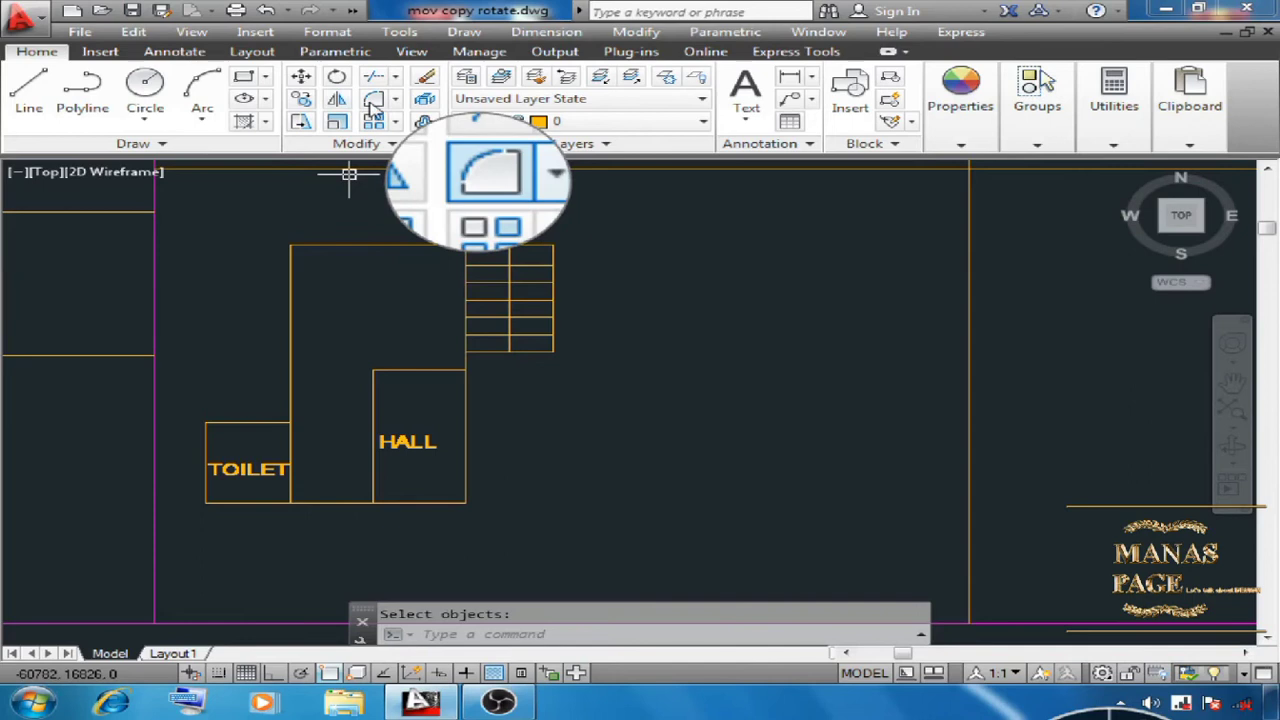
# - Start Mirror and select the TOILET, HALL and outer room outlines with their labels, leaving out the staircase
pyautogui.click(336, 99)
pyautogui.click(513, 418)
pyautogui.click(264, 493)
pyautogui.click(406, 220)
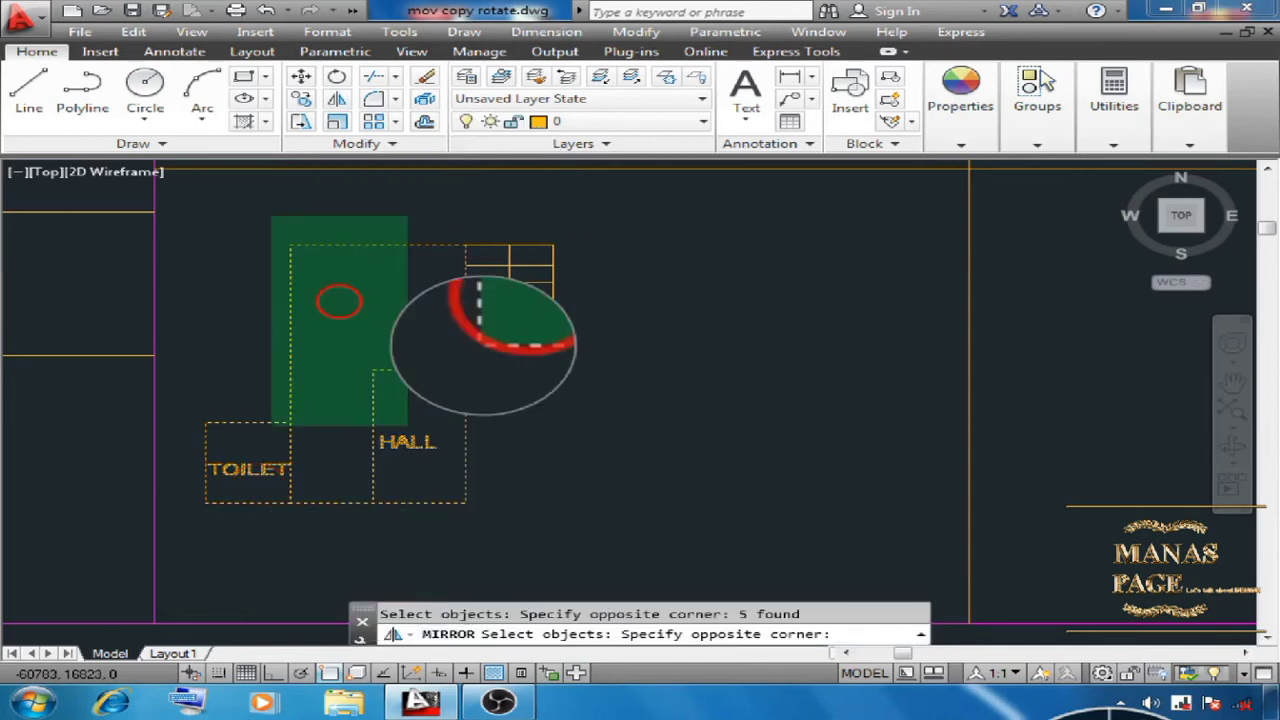
pyautogui.click(268, 440)
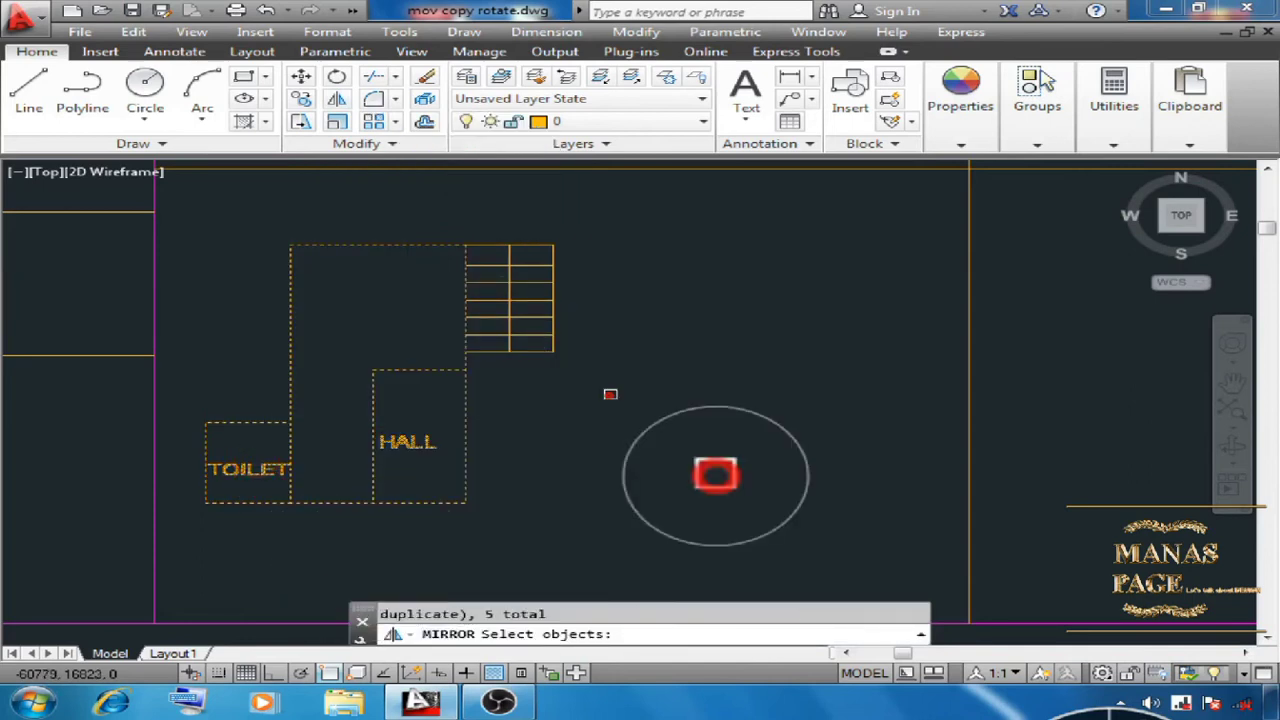
pyautogui.rightClick(610, 393)
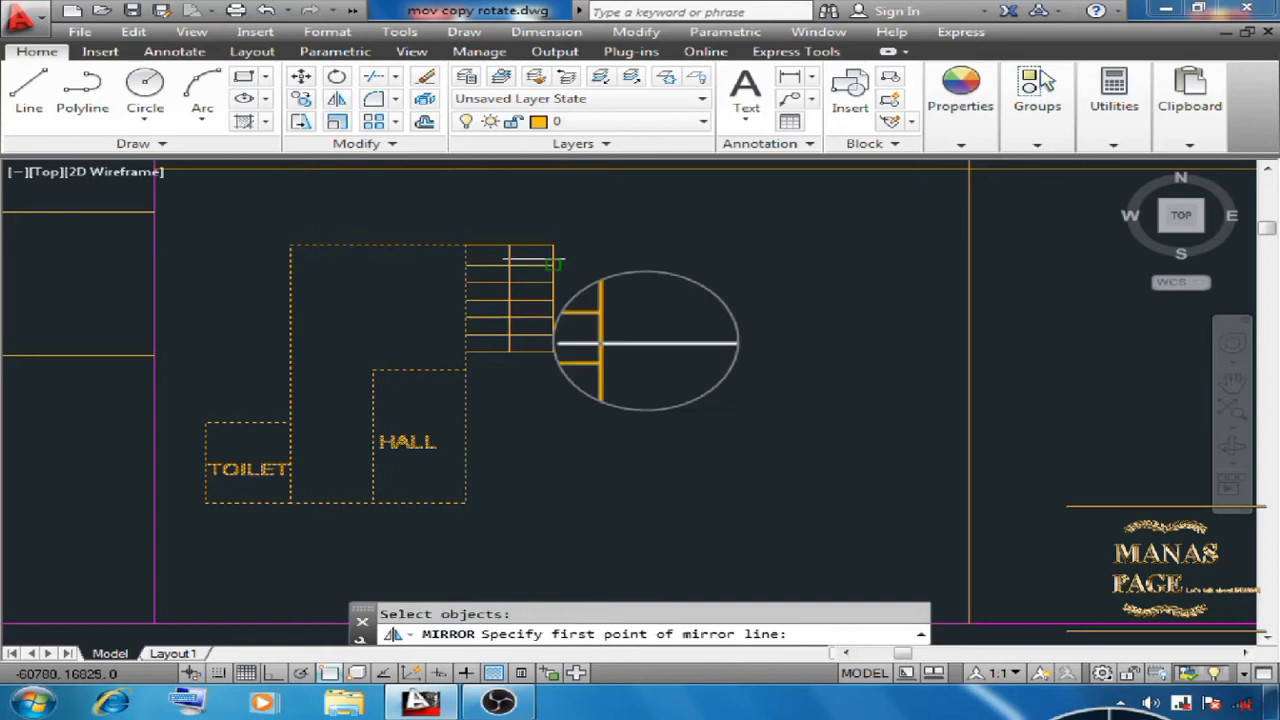
# - Mirror the selected rooms about the staircase's vertical centre line with Ortho on, keeping the source objects
pyautogui.click(550, 259)
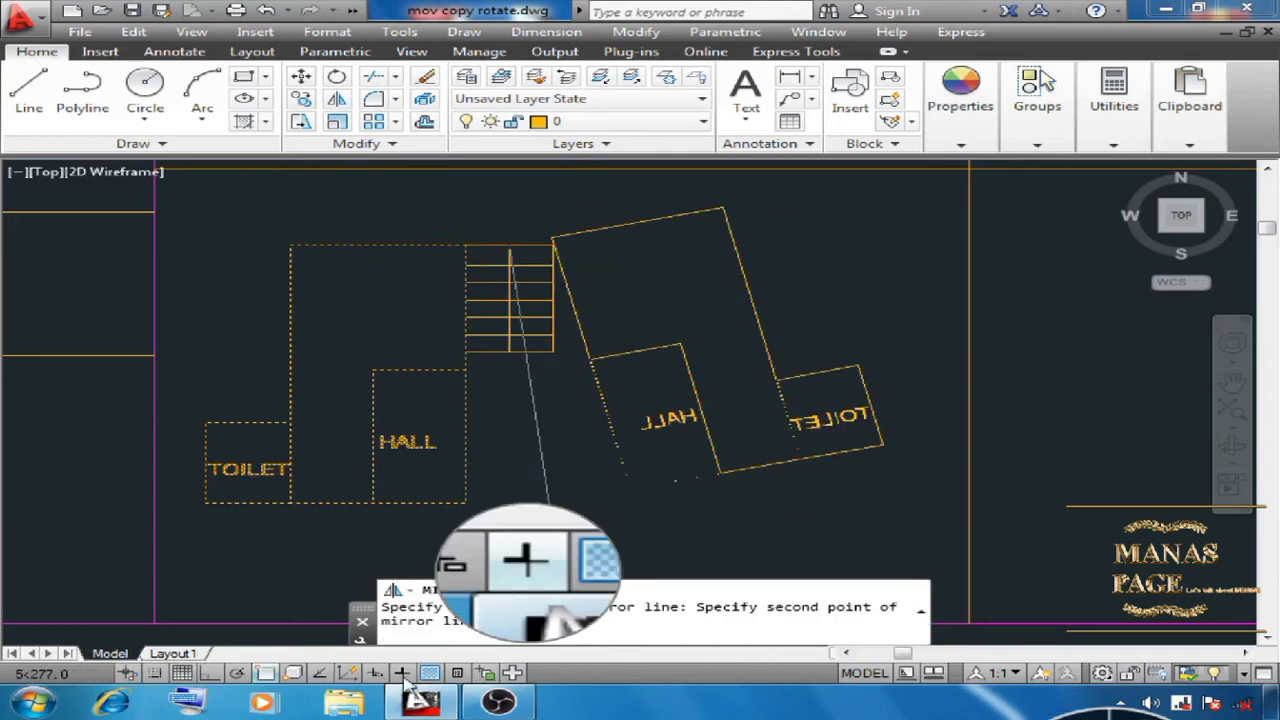
pyautogui.click(211, 674)
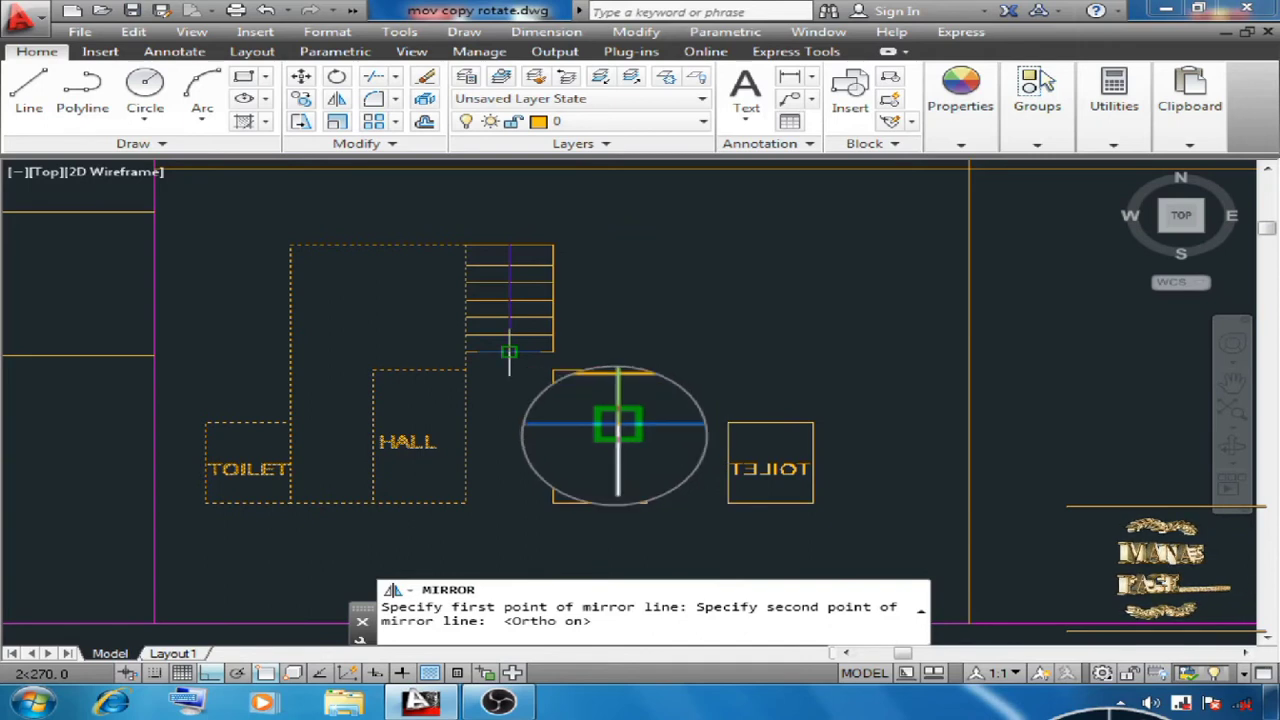
pyautogui.click(617, 430)
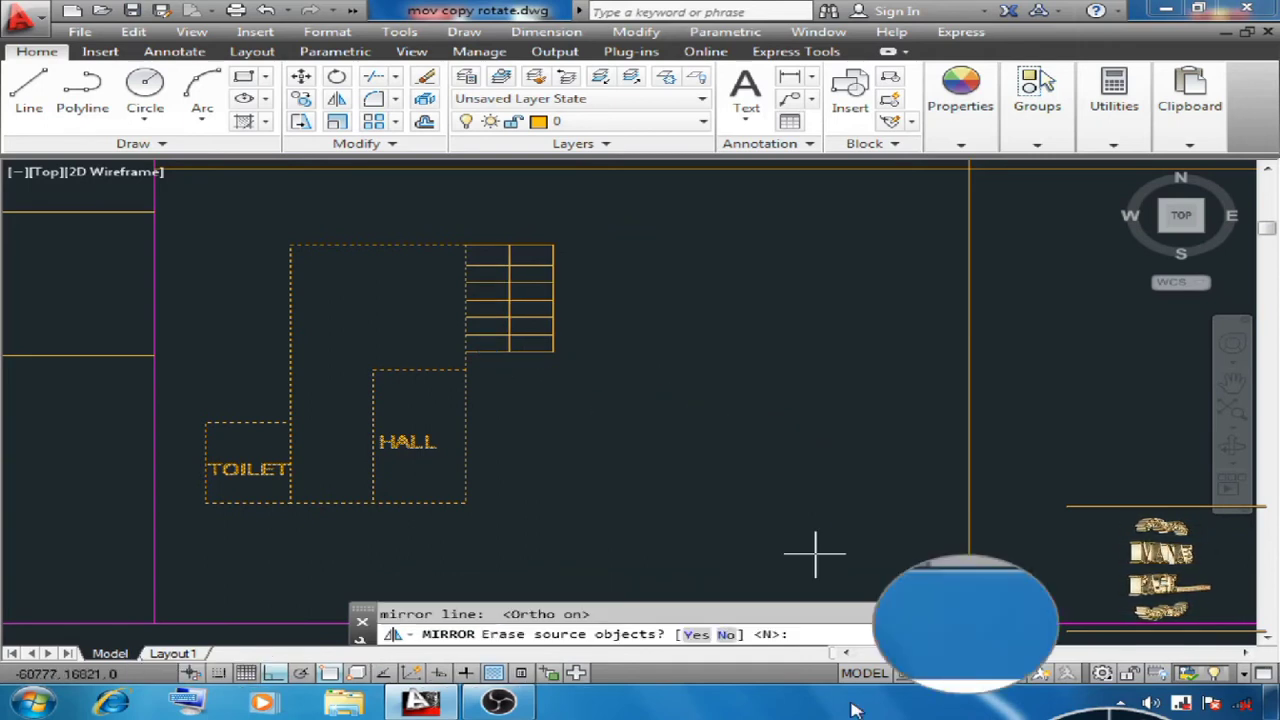
pyautogui.press('Return')
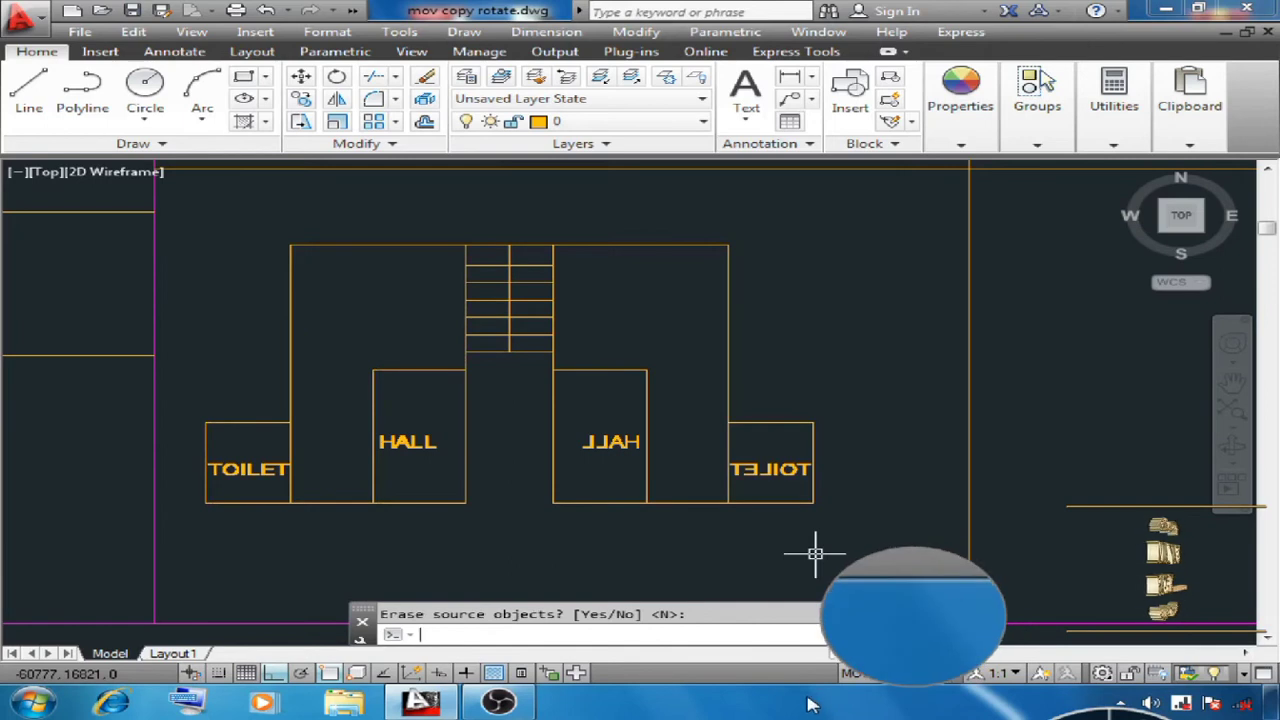
pyautogui.scroll(-2, 557, 413)
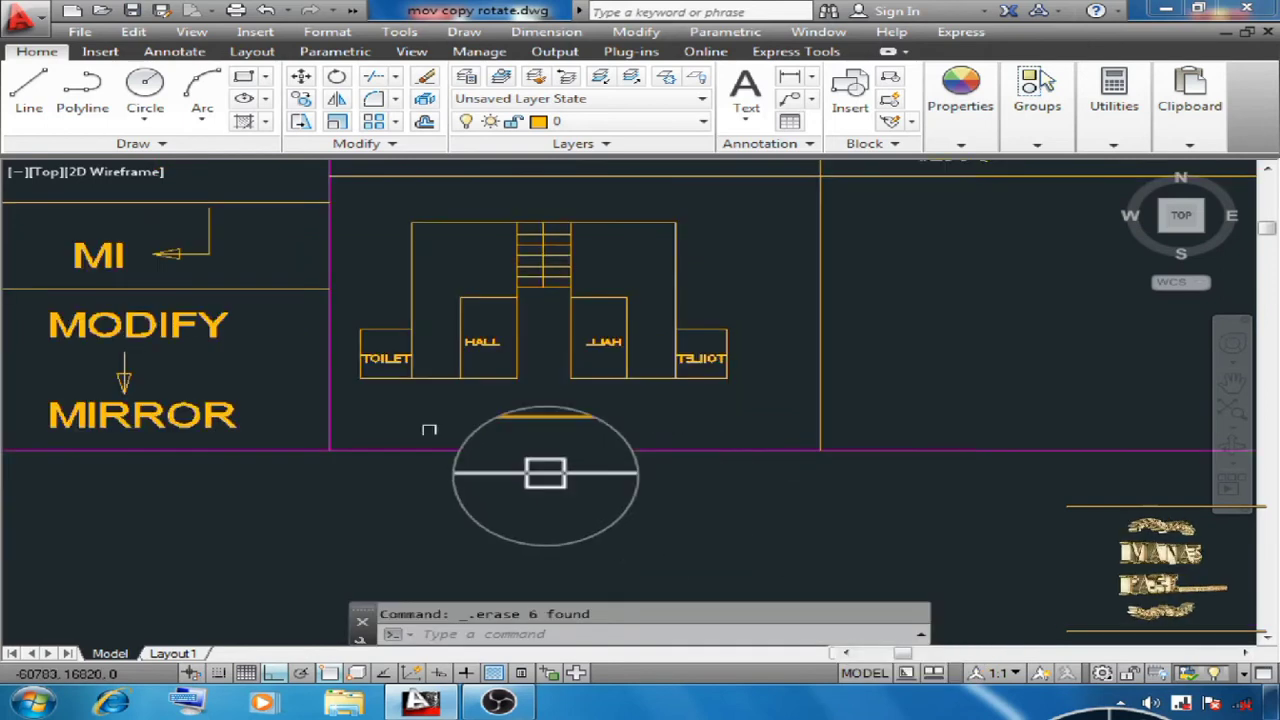
# - Draw a horizontal line below the floor plan, spanning the full width of both halves, with Ortho on
pyautogui.scroll(2, 431, 330)
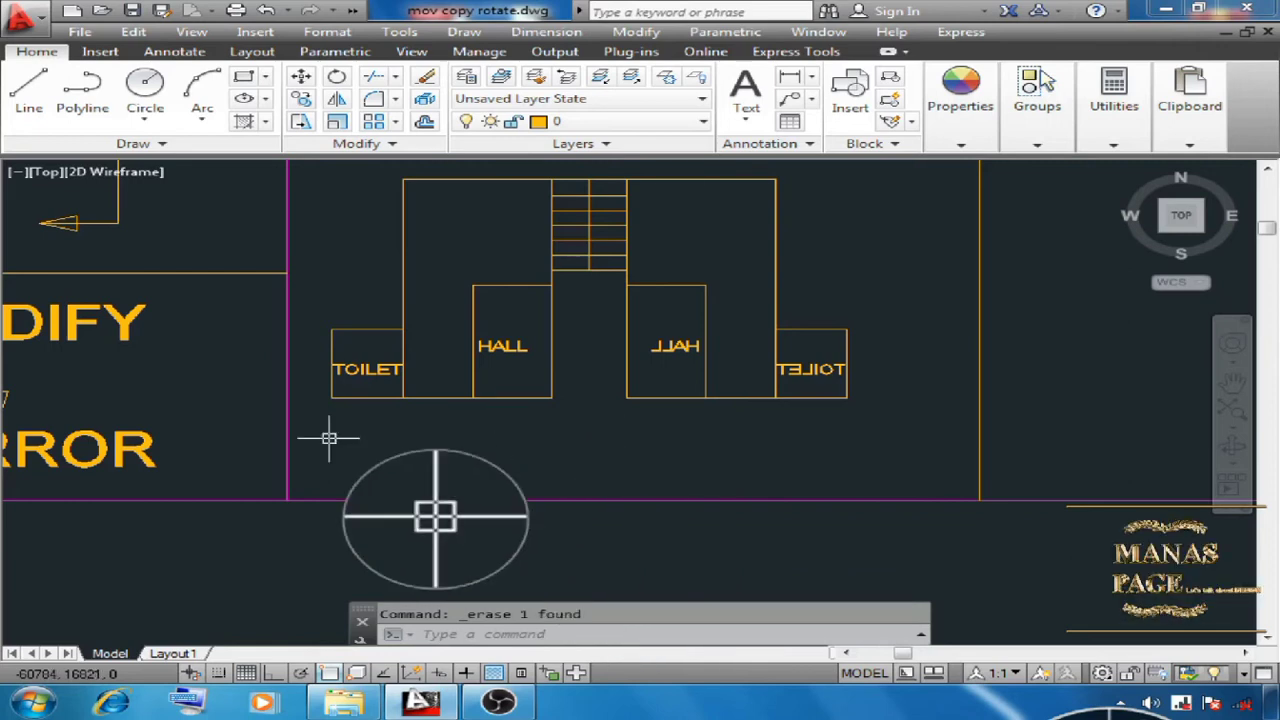
pyautogui.click(30, 88)
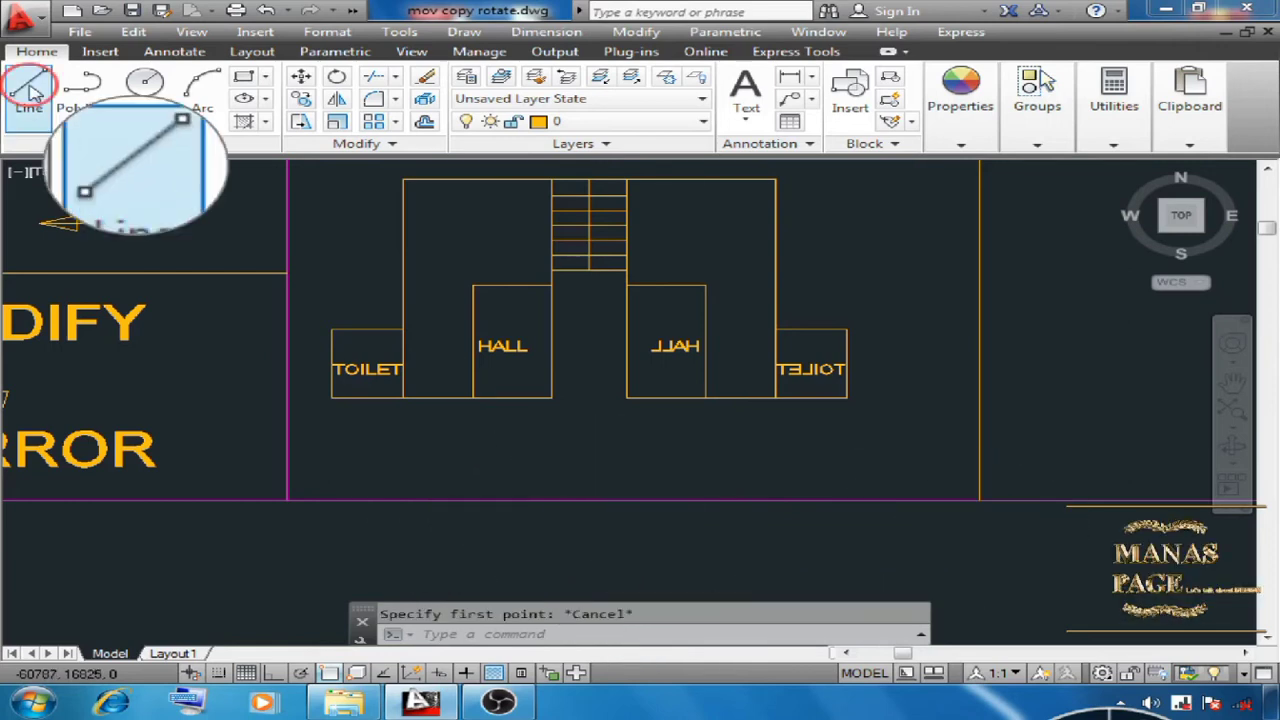
pyautogui.click(450, 548)
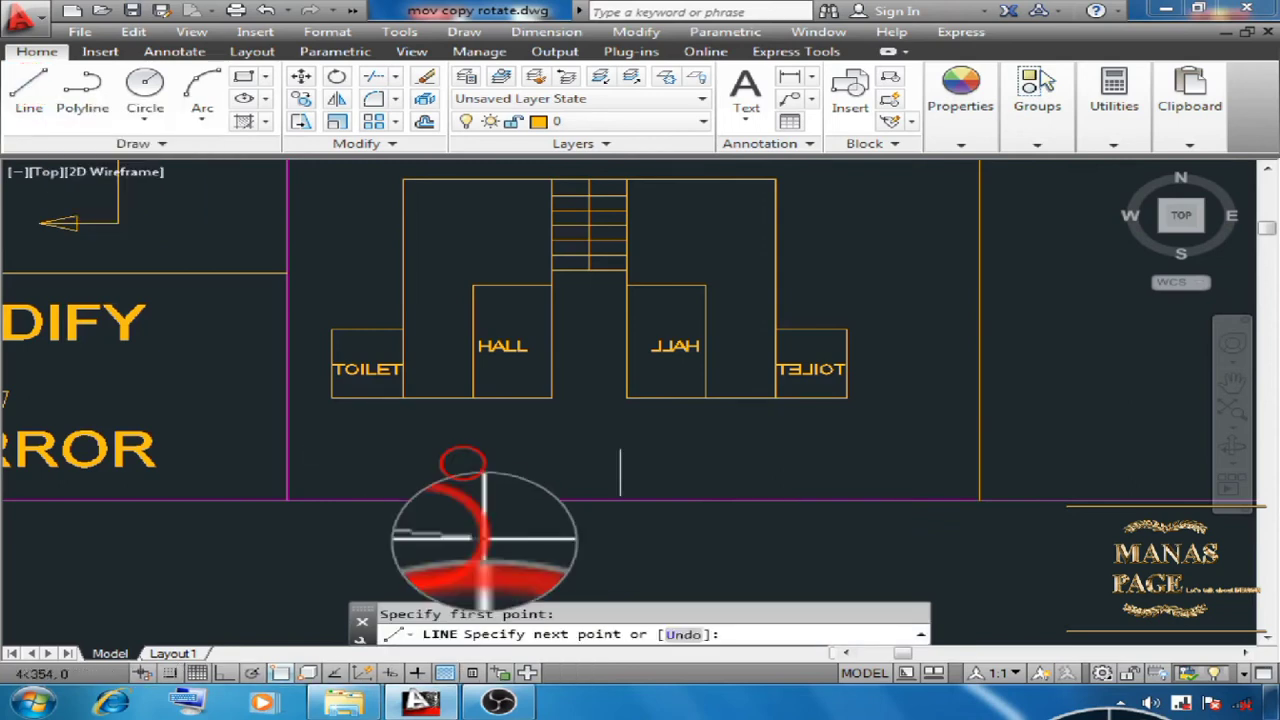
pyautogui.click(226, 673)
pyautogui.rightClick(914, 353)
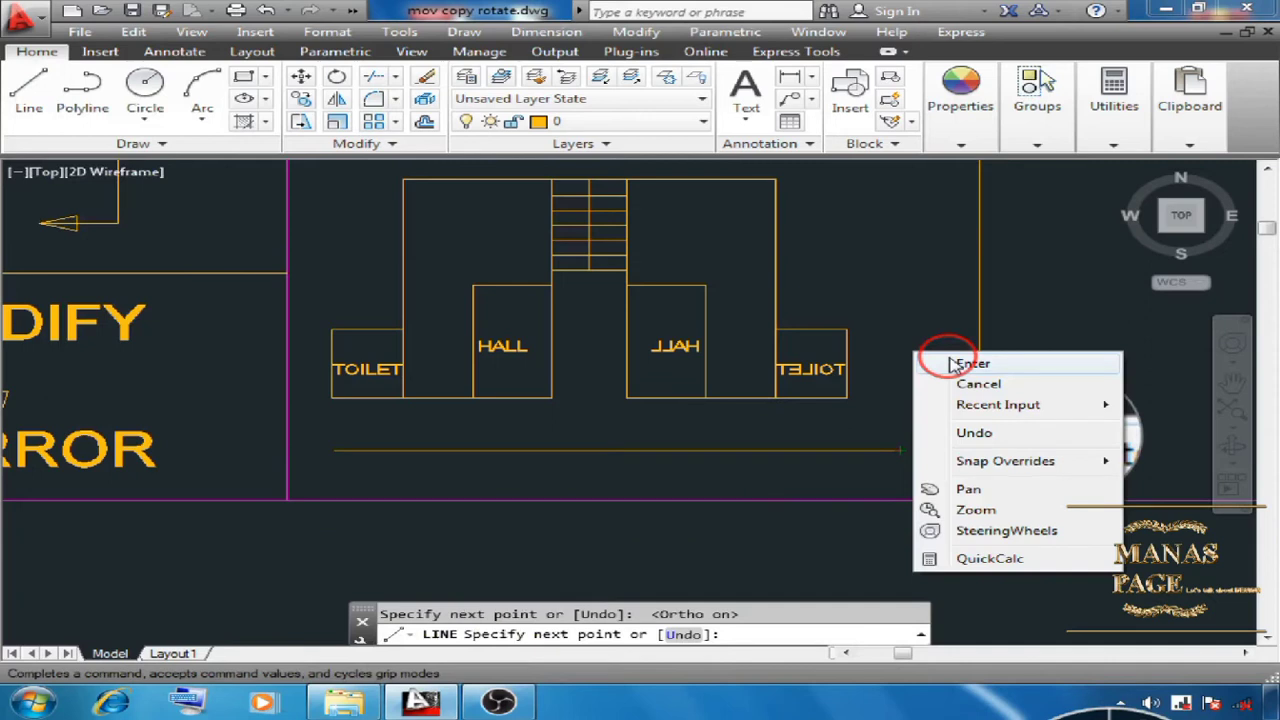
pyautogui.click(952, 363)
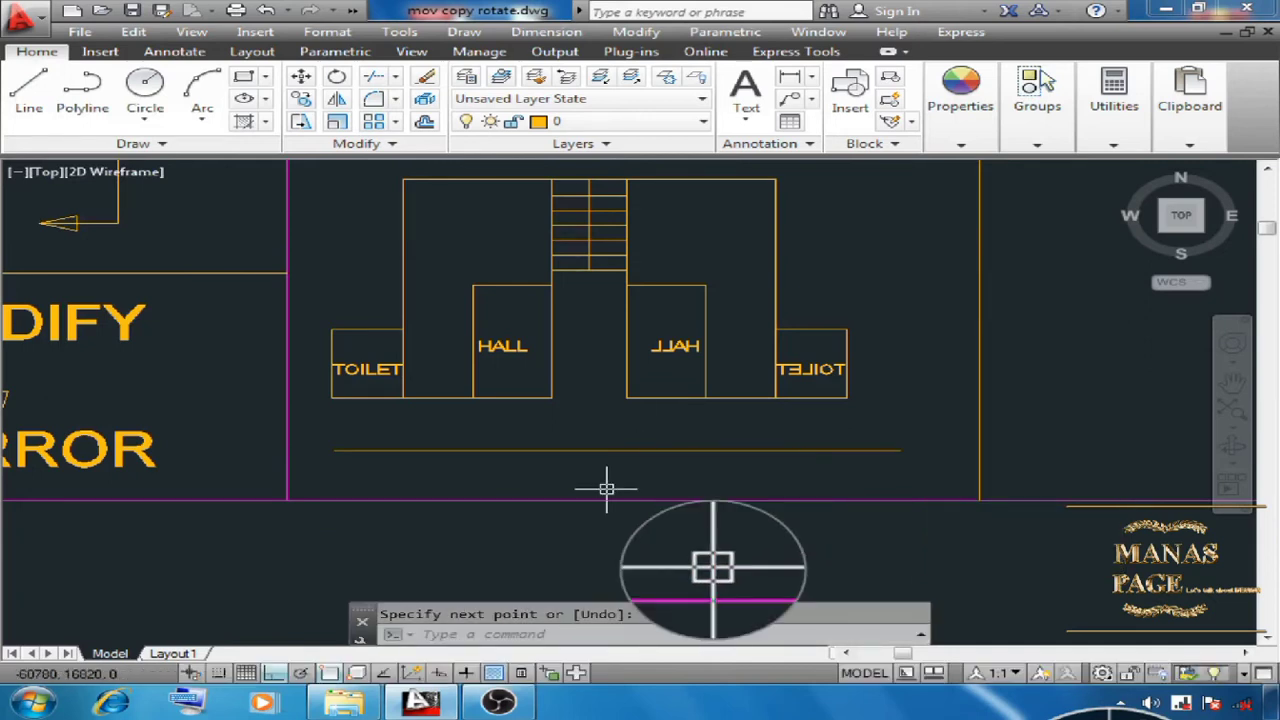
# - Start Mirror and select the entire floor plan, including both halves, the labels and the staircase
pyautogui.write('mi')
pyautogui.press('Return')
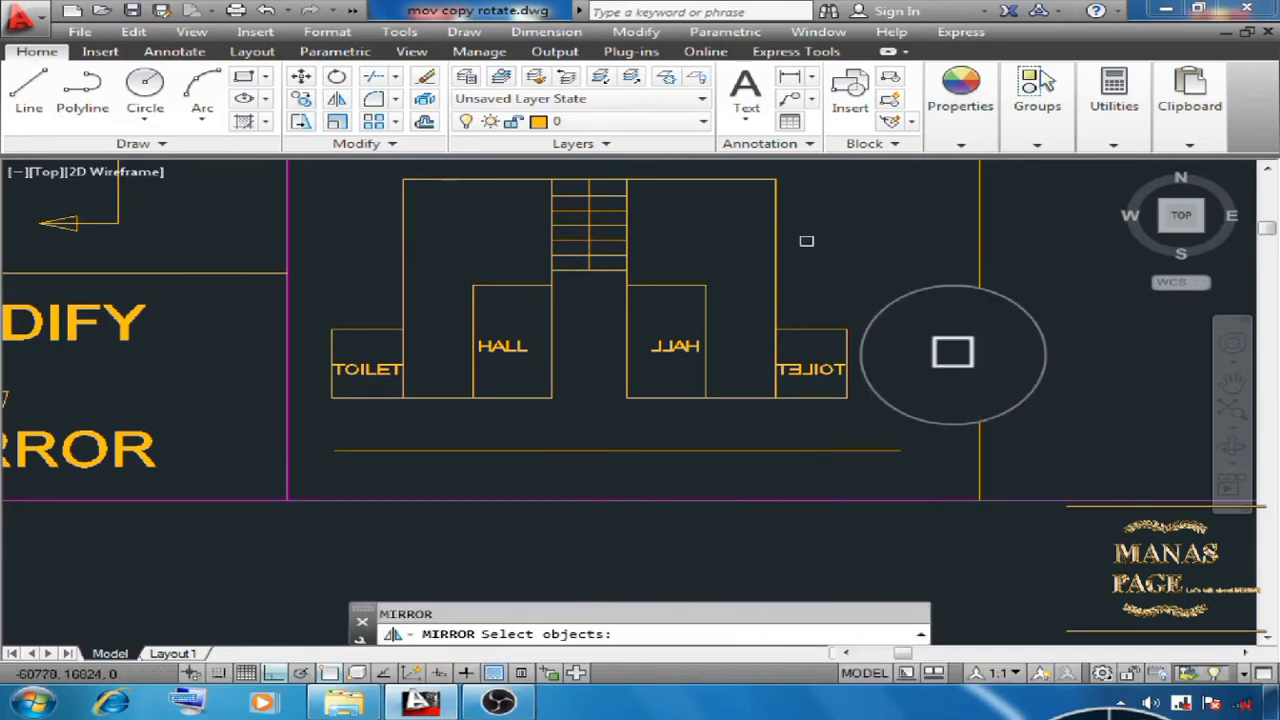
pyautogui.click(864, 173)
pyautogui.click(322, 405)
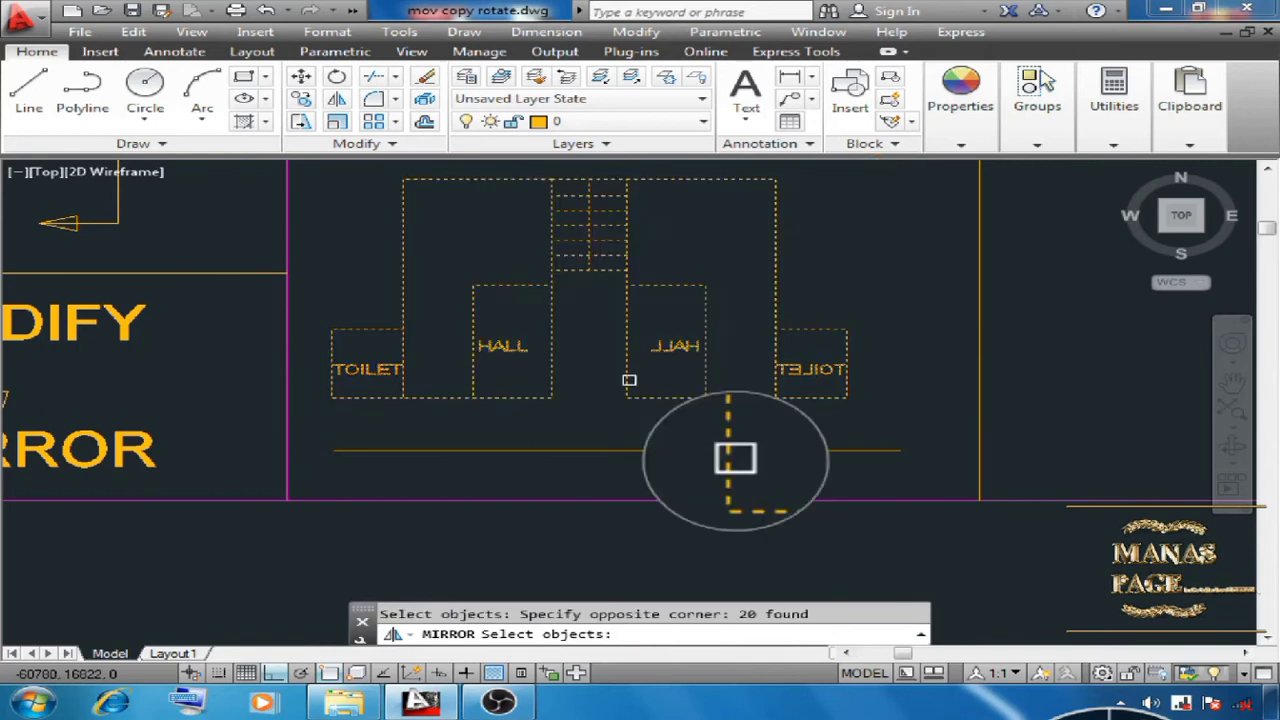
pyautogui.press('Return')
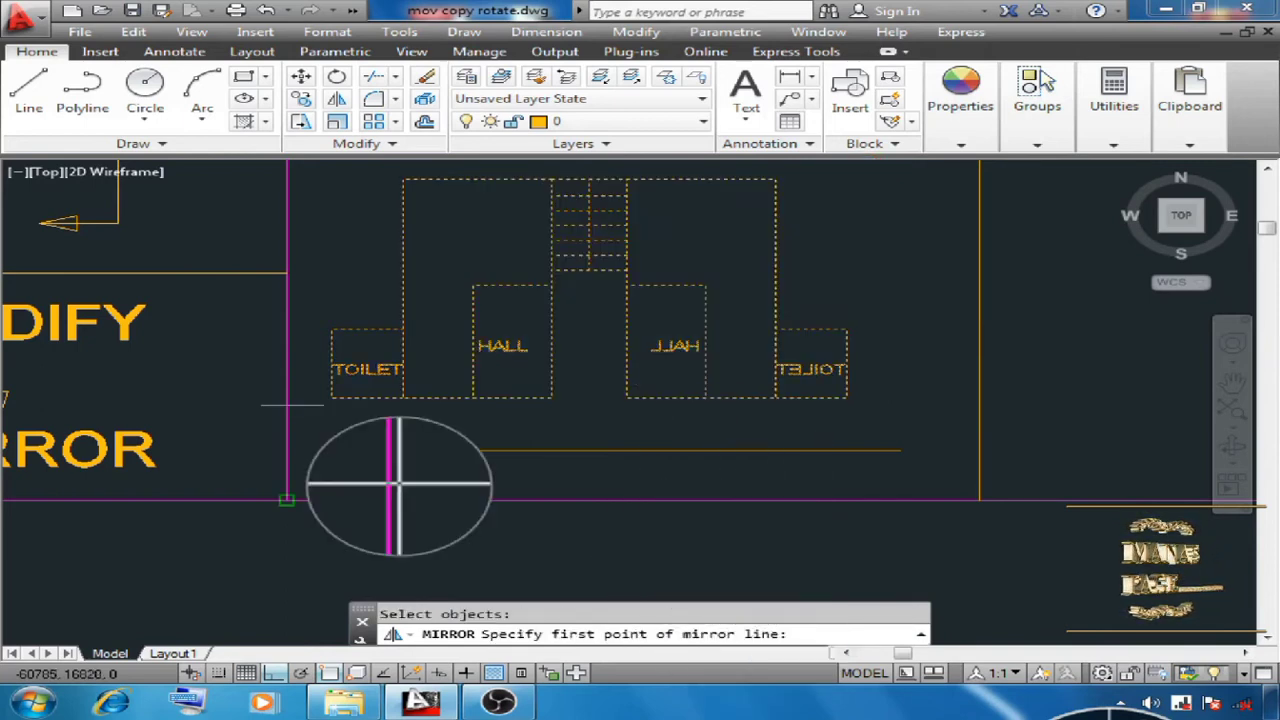
# - Mirror the whole floor plan about the horizontal line beneath it, keeping the source objects
pyautogui.click(331, 447)
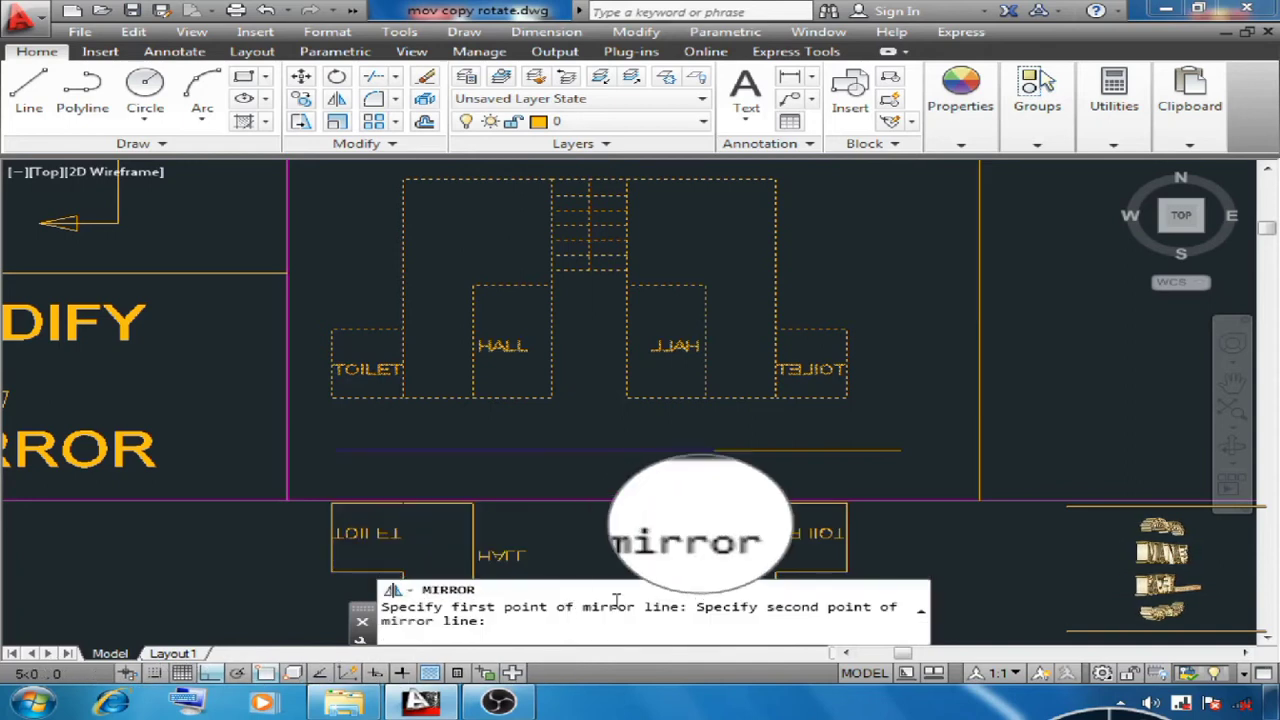
pyautogui.click(900, 450)
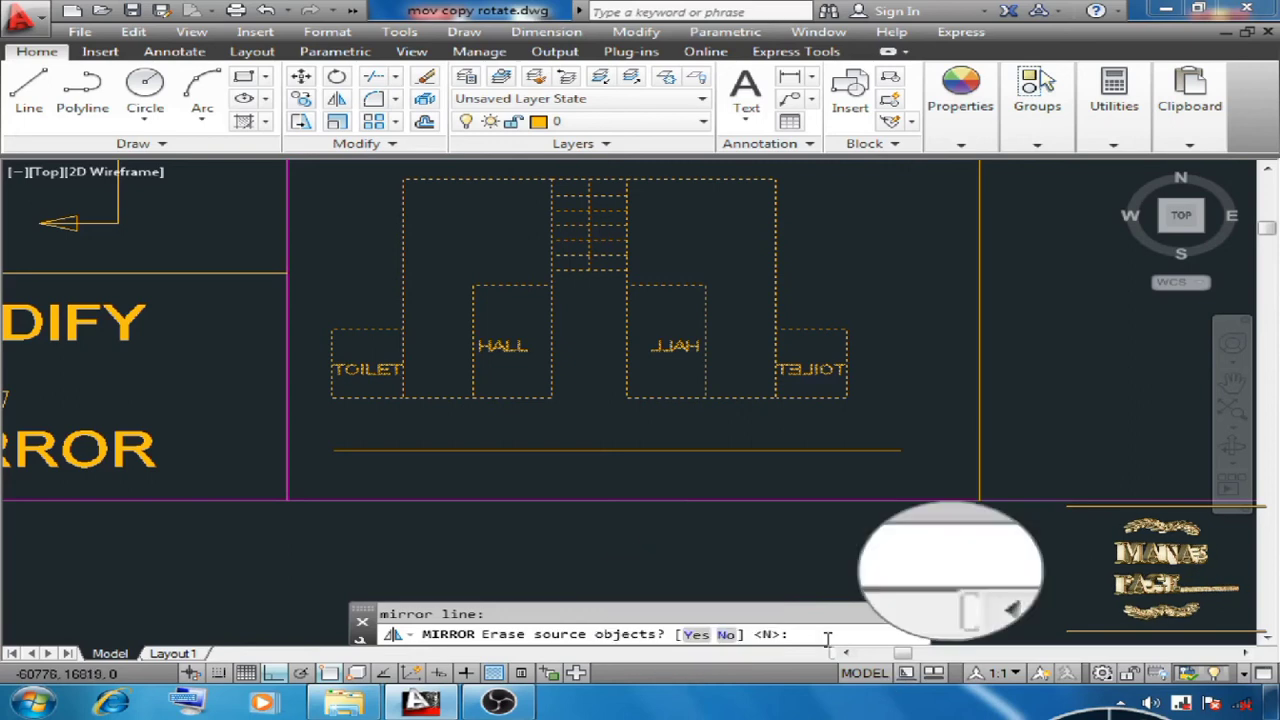
pyautogui.press('Return')
pyautogui.scroll(-3, 829, 277)
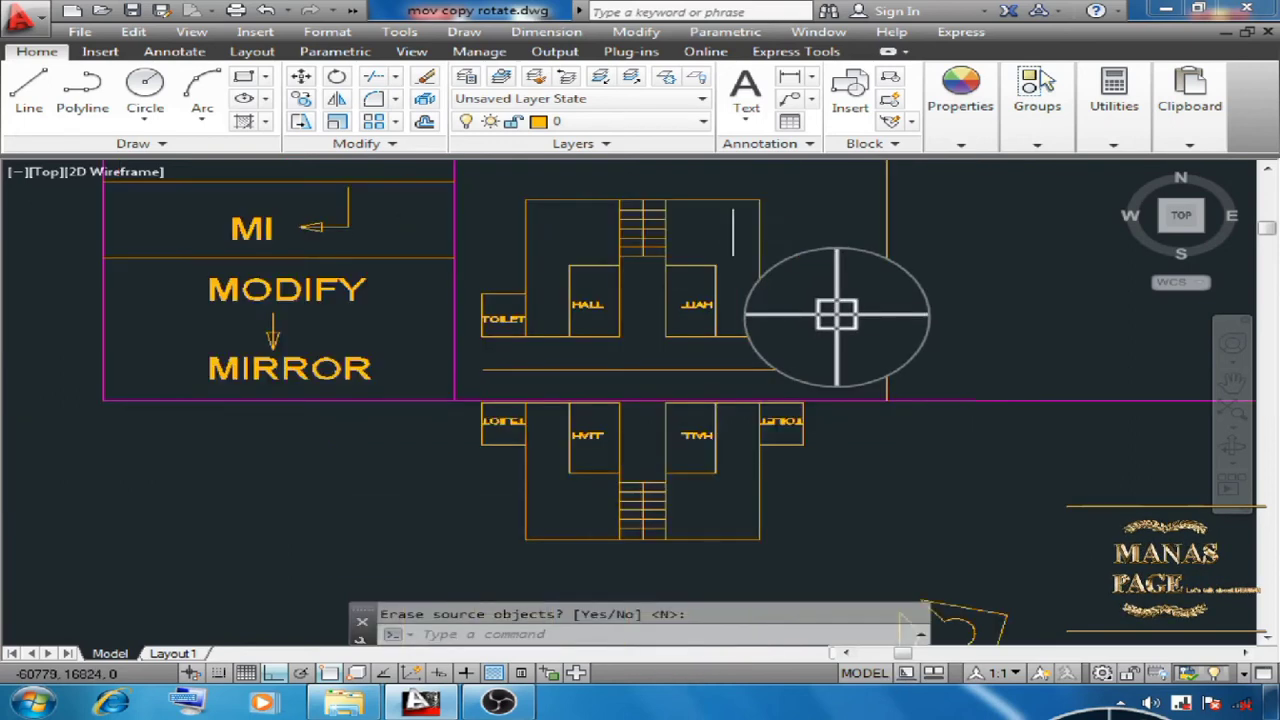
pyautogui.scroll(3, 464, 346)
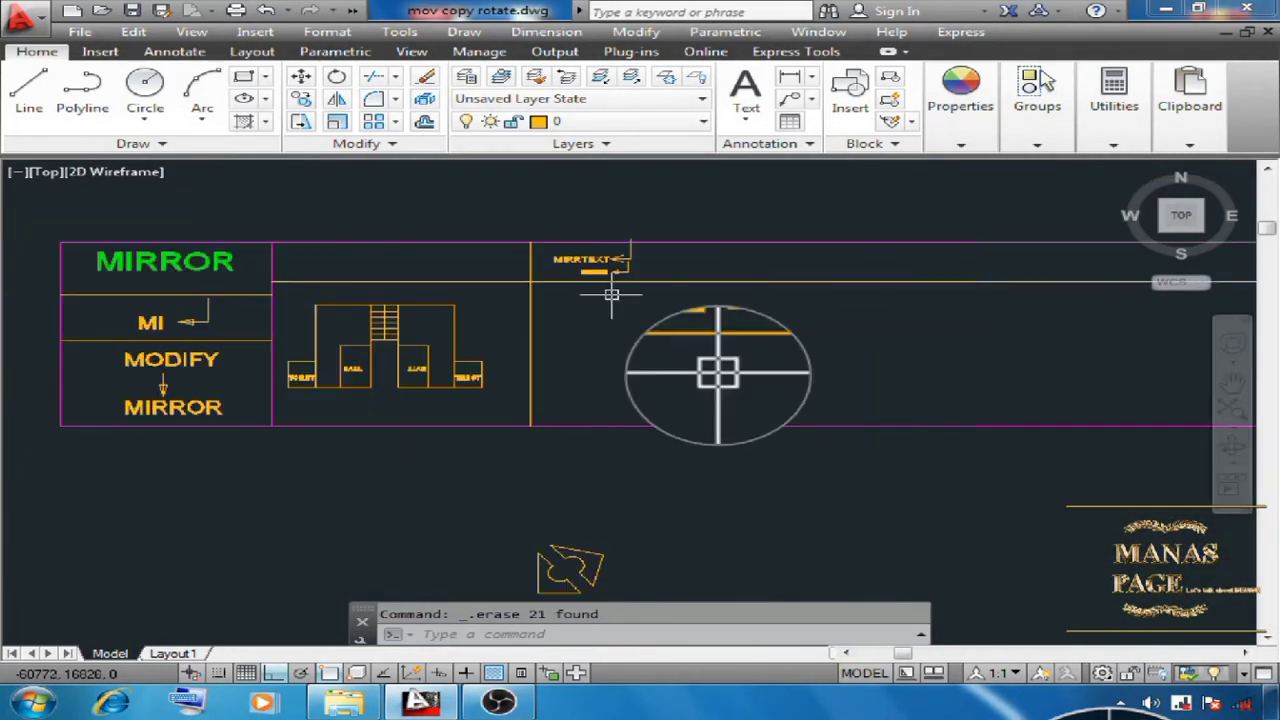
# - Set the MIRRTEXT system variable to 0
pyautogui.scroll(5, 611, 294)
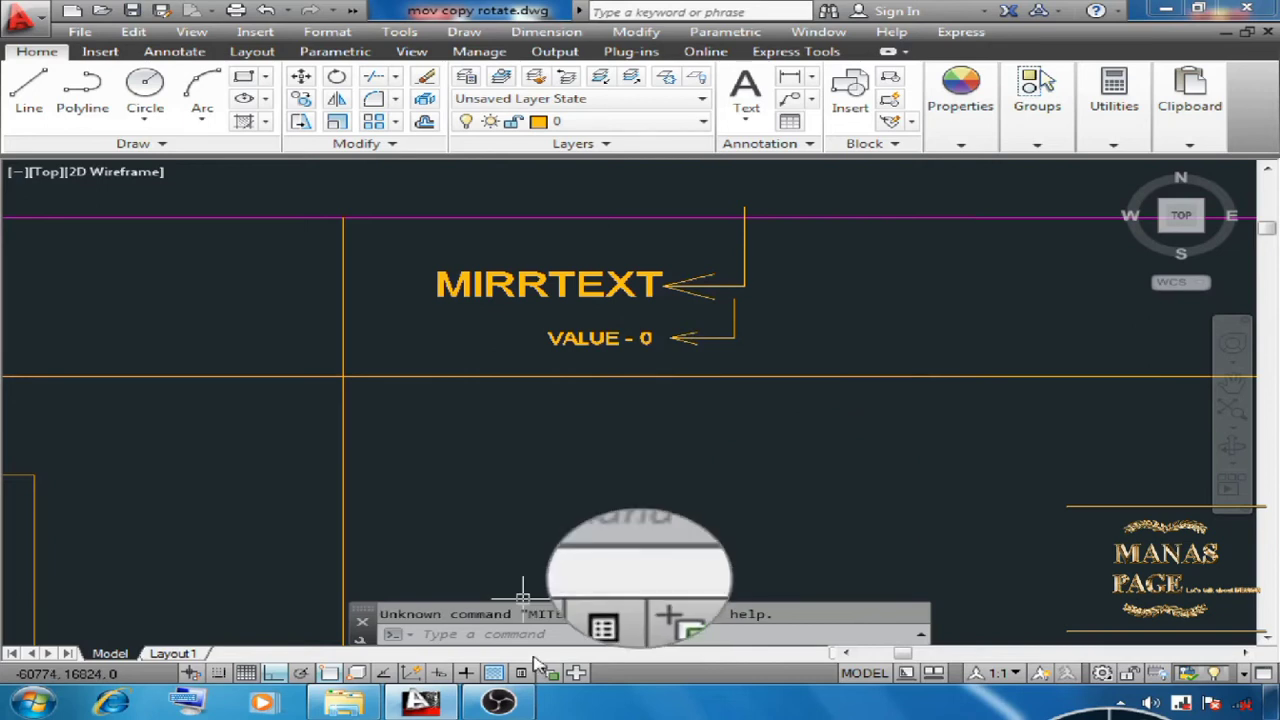
pyautogui.write('MI')
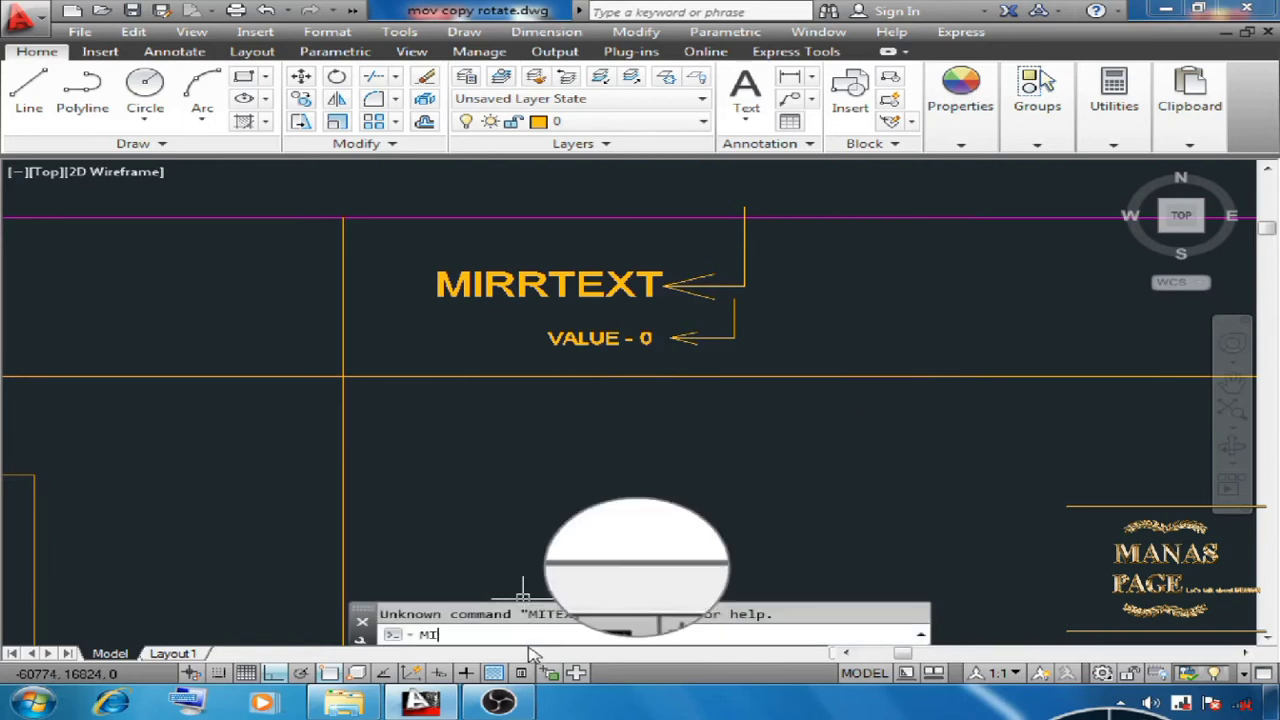
pyautogui.write('RRTEXT')
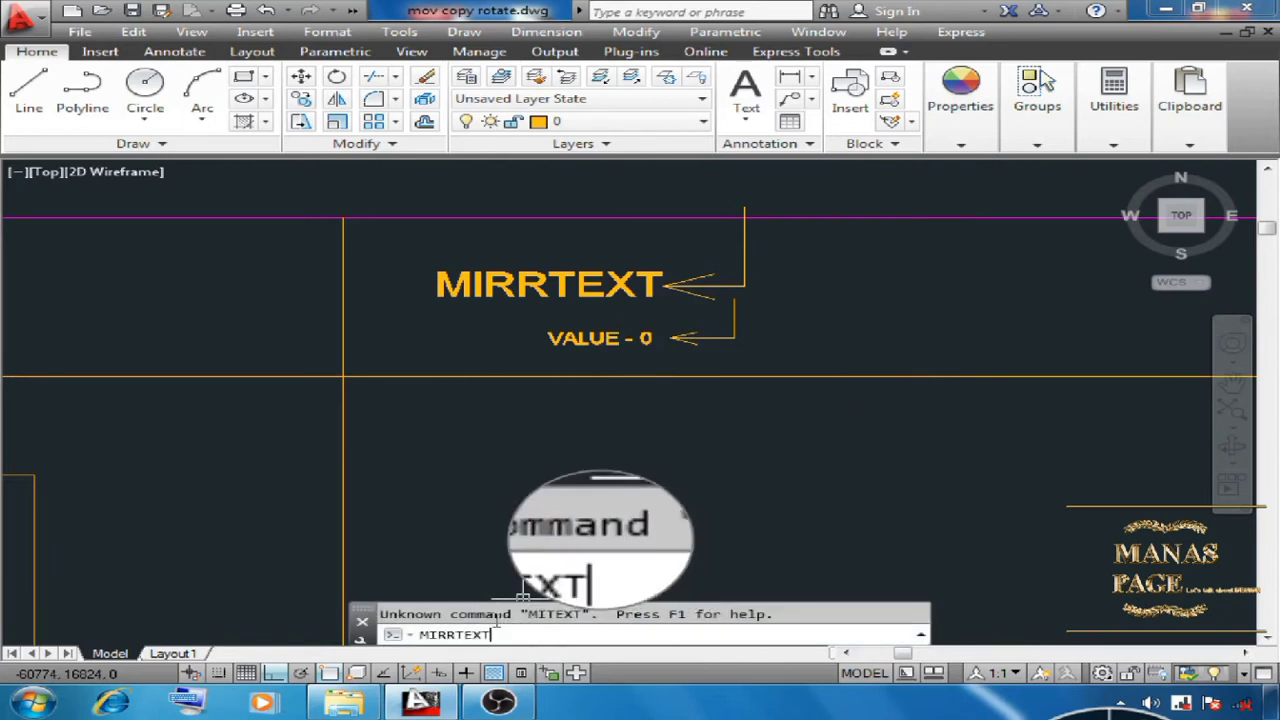
pyautogui.press('Return')
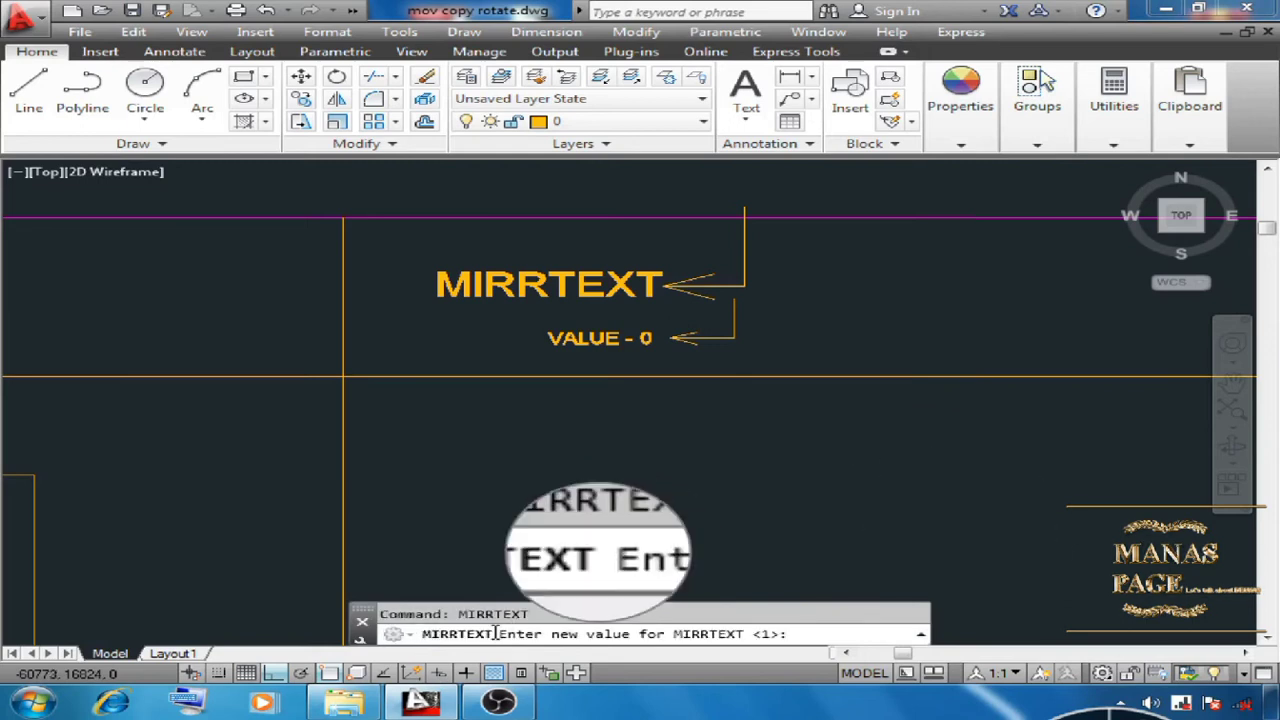
pyautogui.write('0')
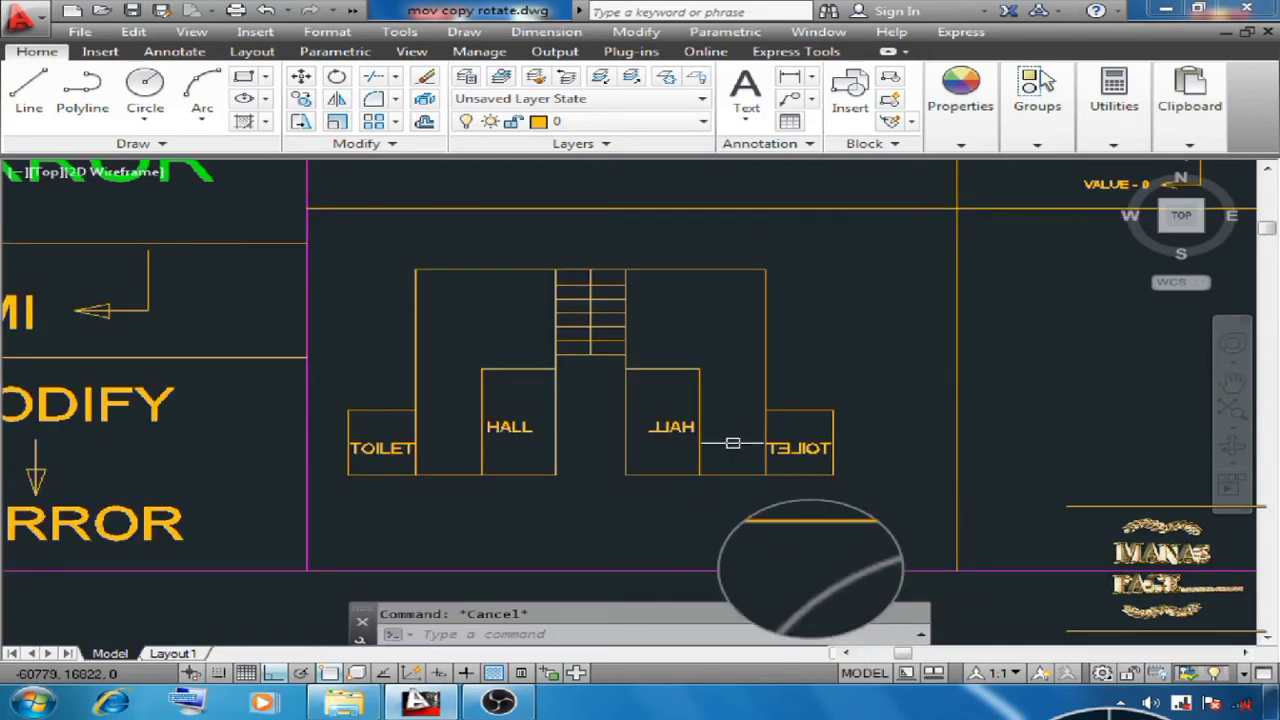
# - Erase the mirrored half of the floor plan with its reversed HALL and TOILET labels, keeping the staircase
pyautogui.click(846, 252)
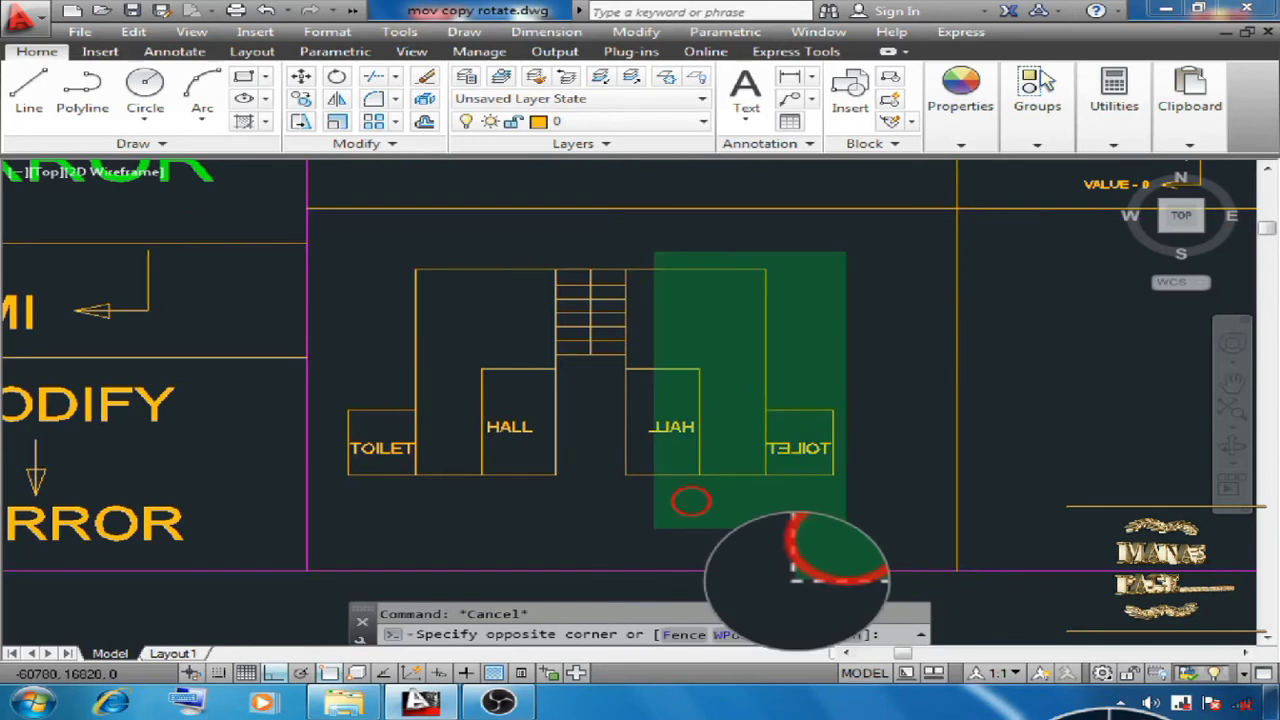
pyautogui.click(655, 528)
pyautogui.press('Delete')
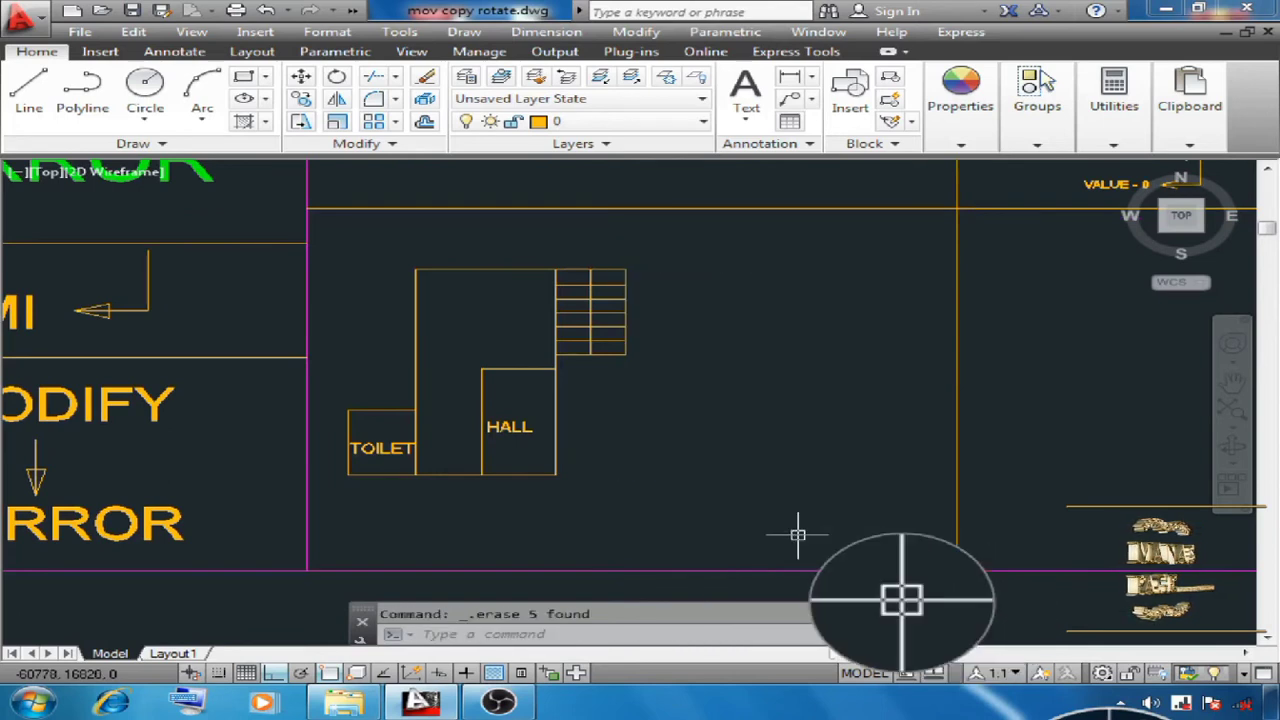
# - Mirror the half floor plan with its labels and staircase about the vertical line through the staircase's centre, keeping the source objects
pyautogui.write('MI')
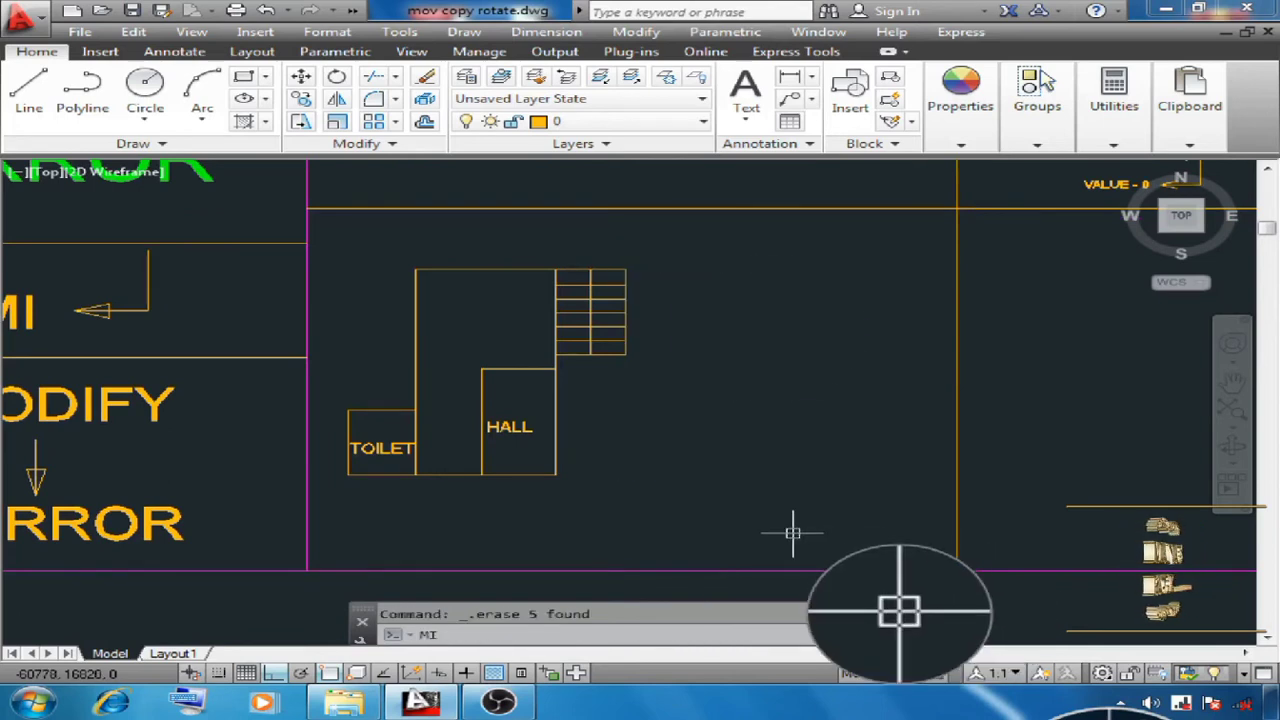
pyautogui.press('Return')
pyautogui.click(668, 240)
pyautogui.click(339, 490)
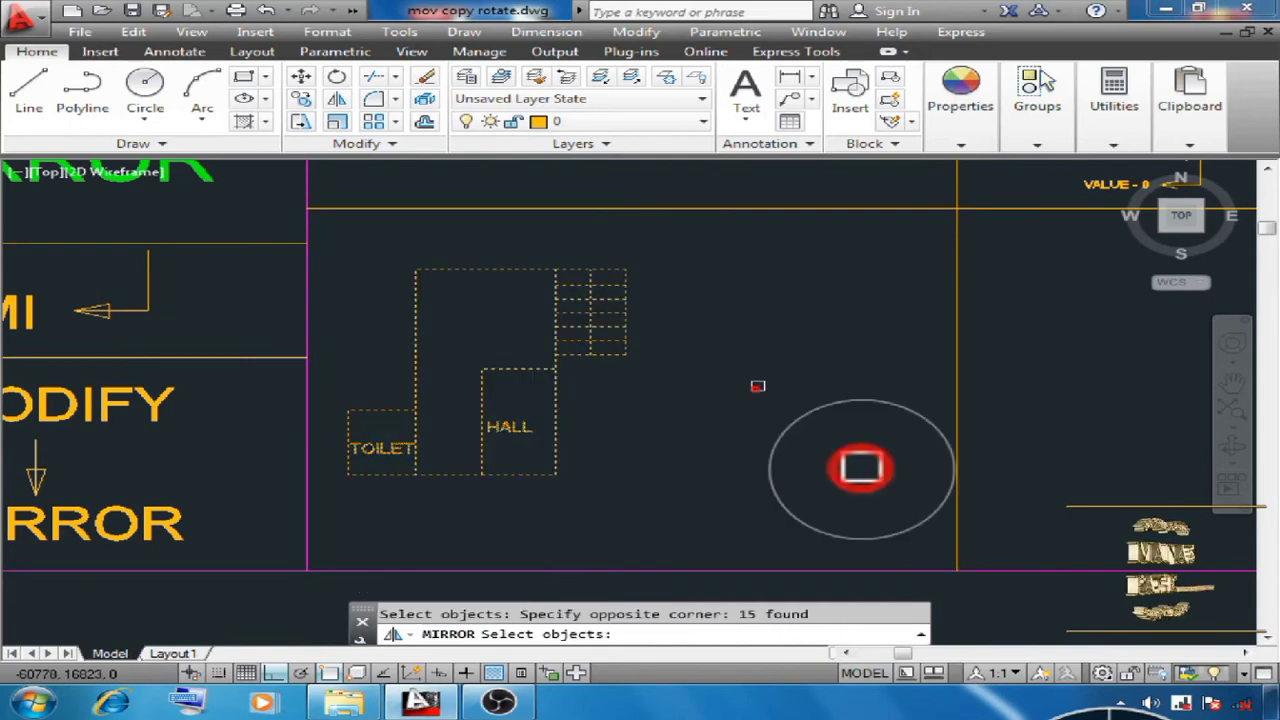
pyautogui.rightClick(791, 367)
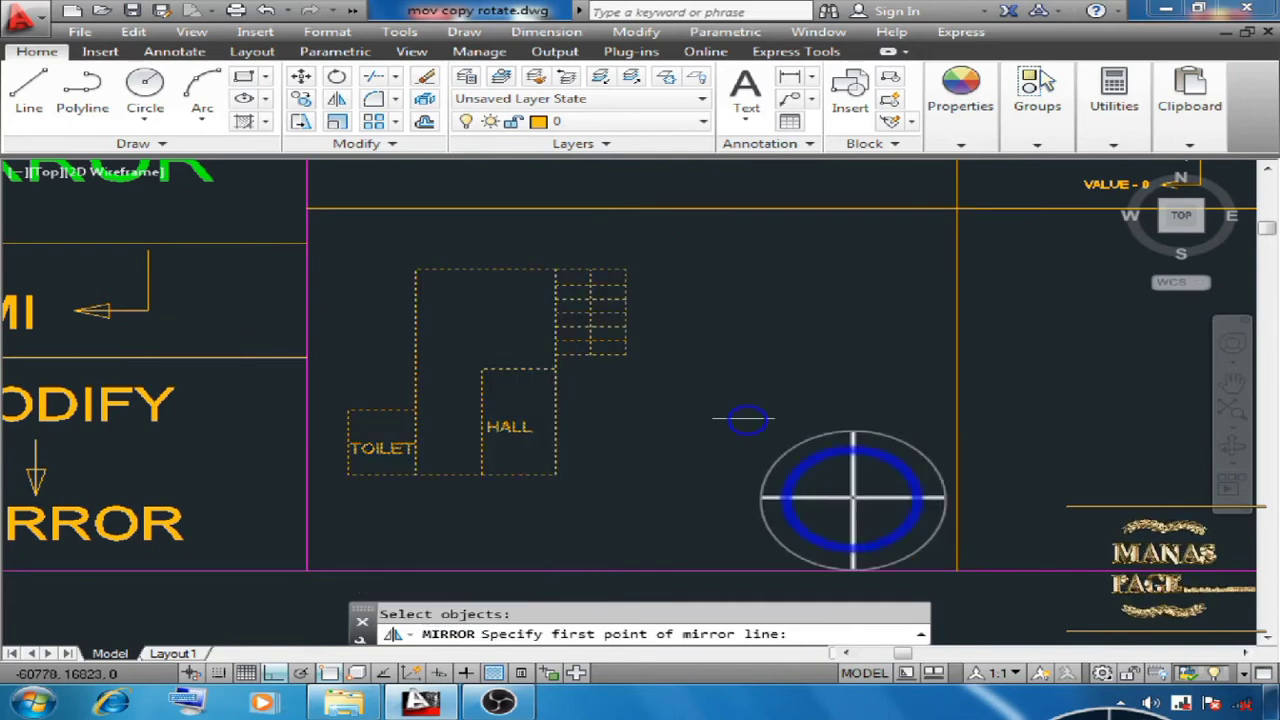
pyautogui.click(588, 269)
pyautogui.click(706, 430)
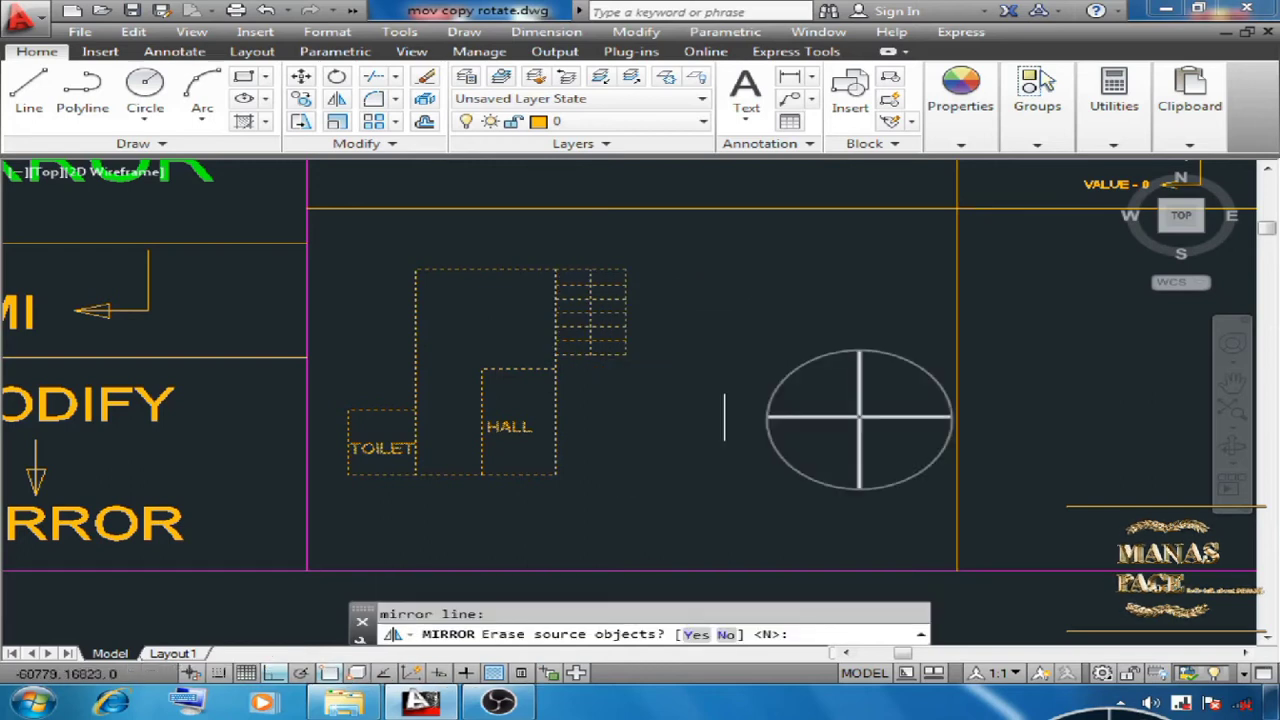
pyautogui.press('Return')
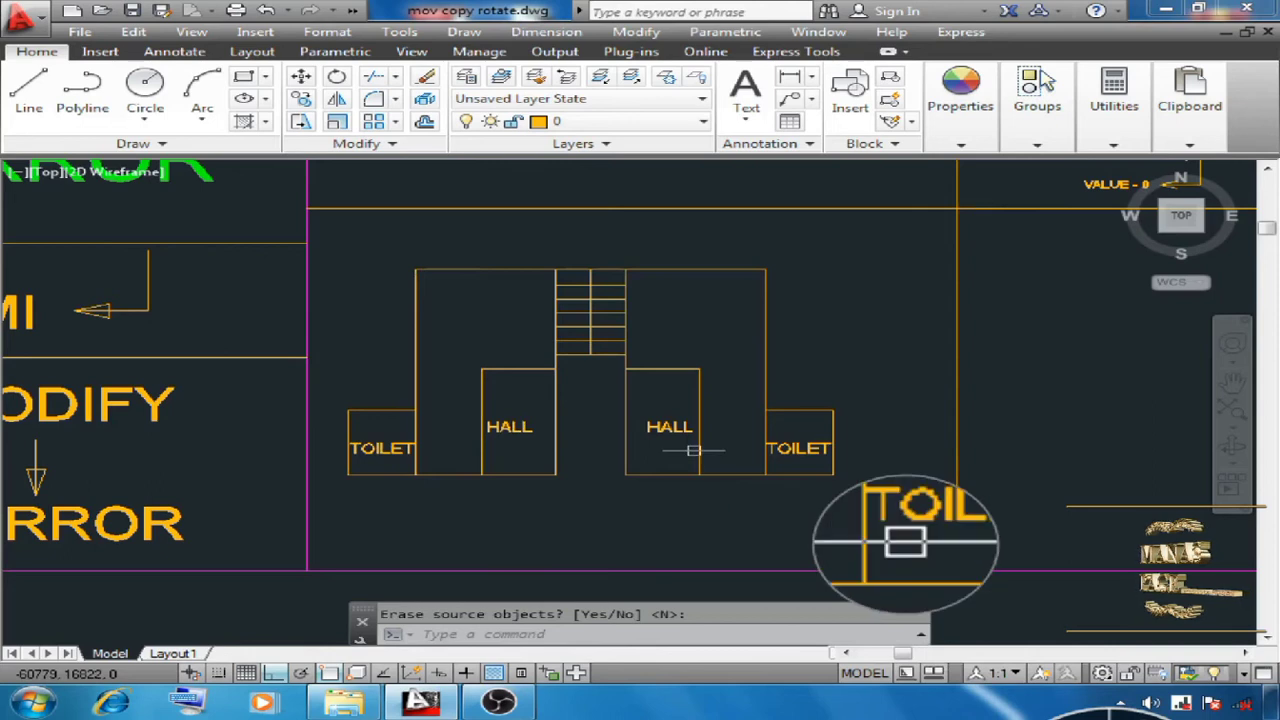
# - Start Mirror and select the whole triangular outline with the arc notch in its sloping side
pyautogui.scroll(2, 569, 441)
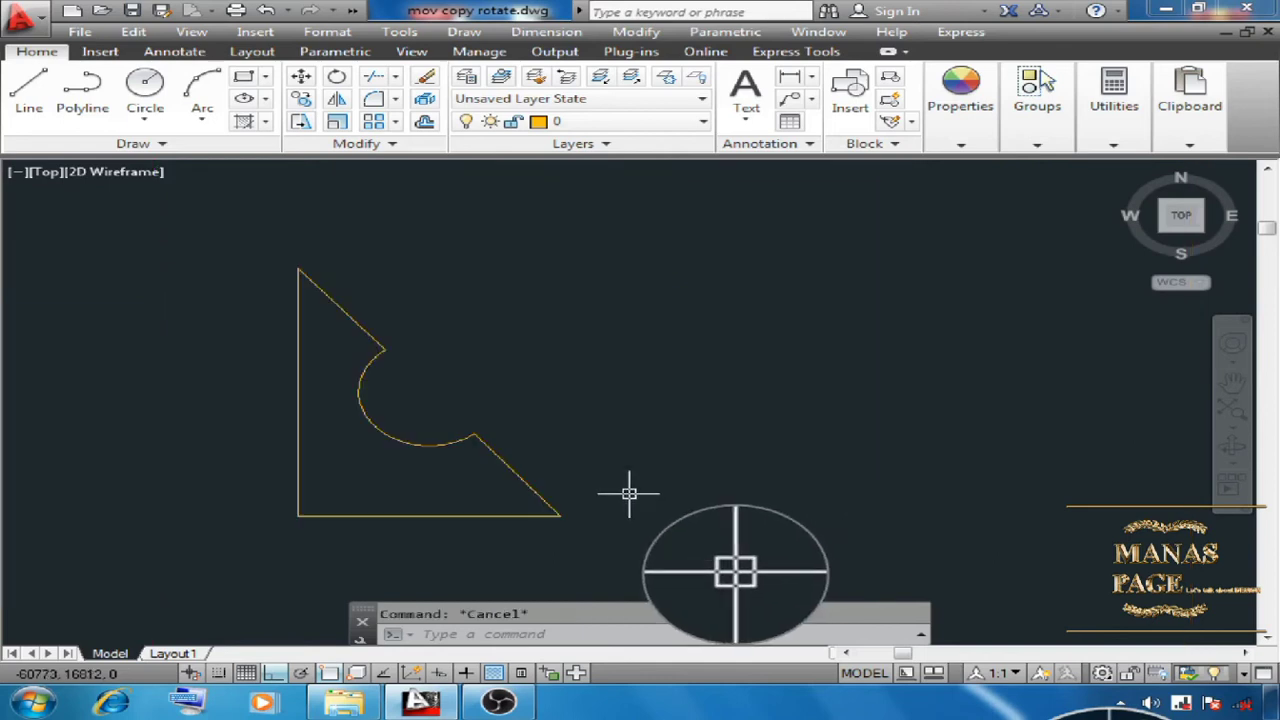
pyautogui.click(336, 98)
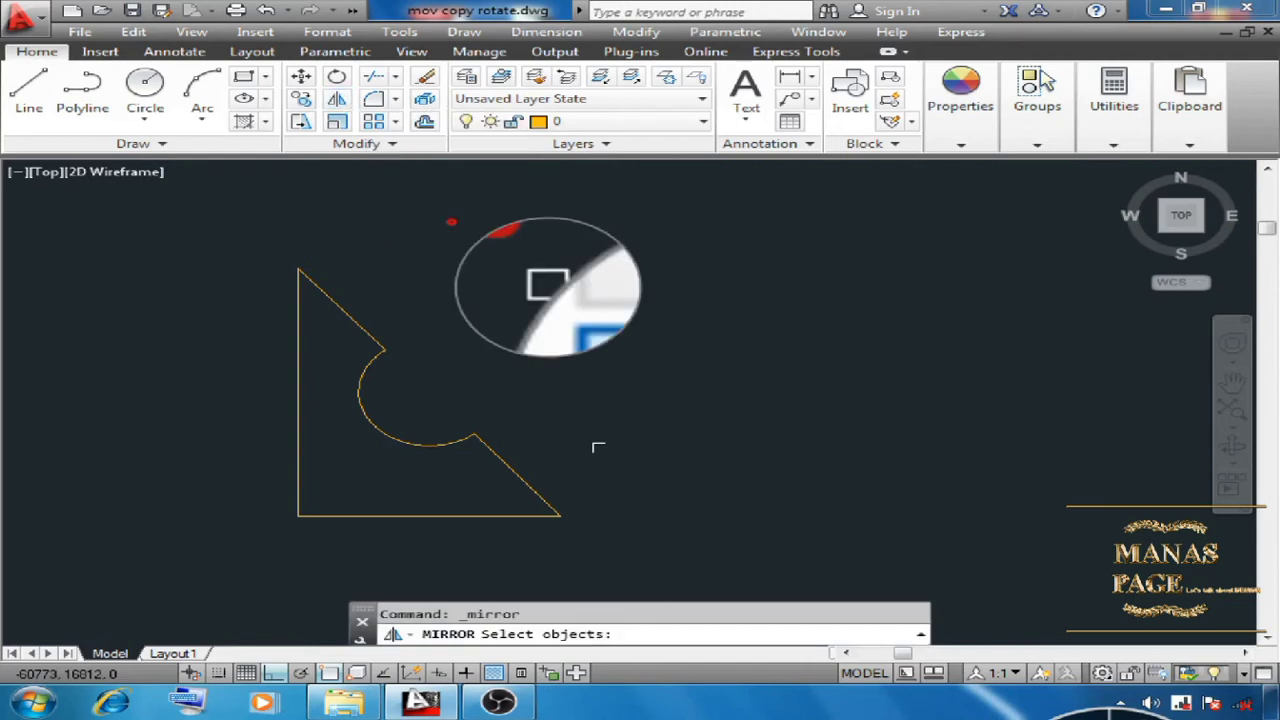
pyautogui.click(565, 552)
pyautogui.click(391, 366)
pyautogui.click(256, 529)
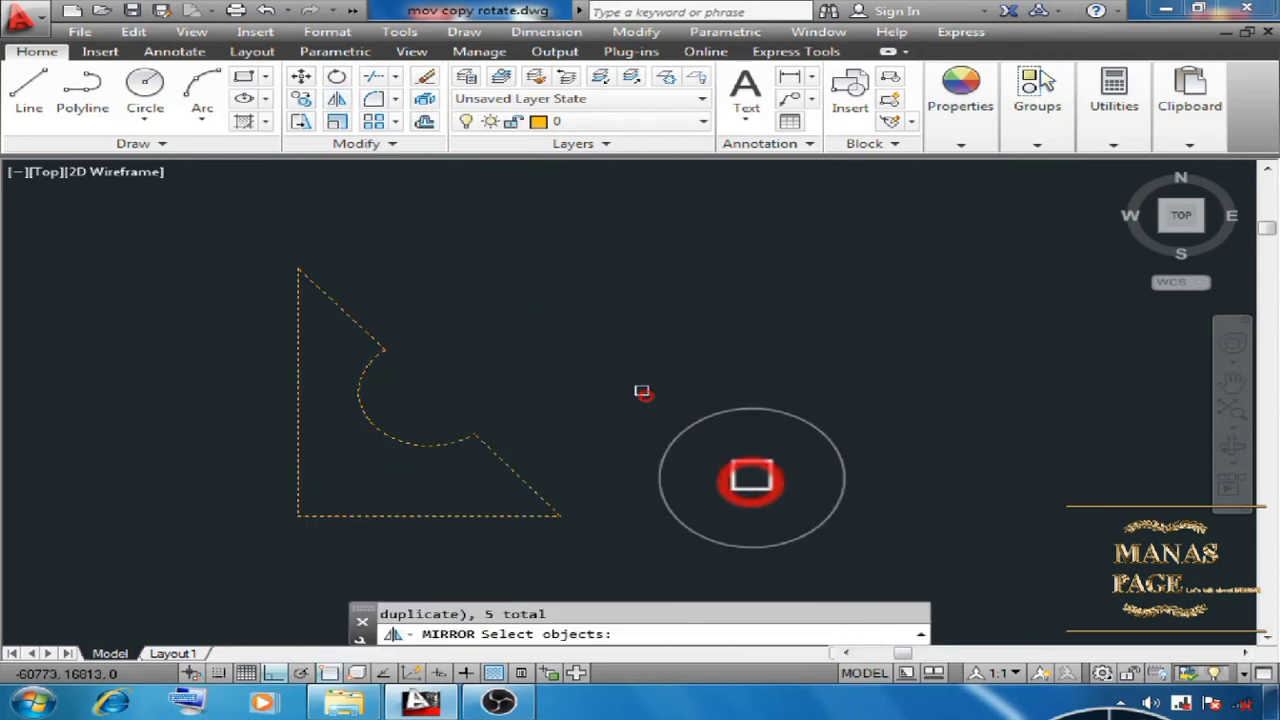
pyautogui.rightClick(751, 480)
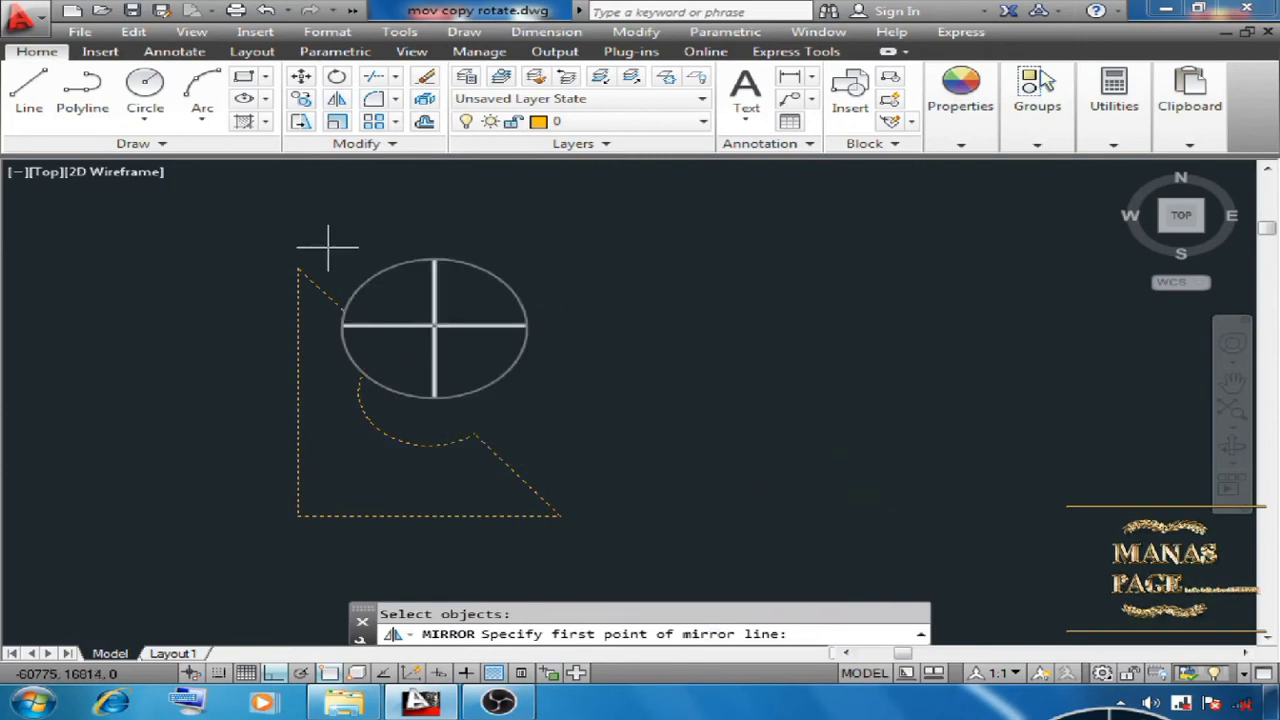
# - Turn Ortho off and mirror the notched triangle about a diagonal line just outside its sloping side
pyautogui.click(357, 271)
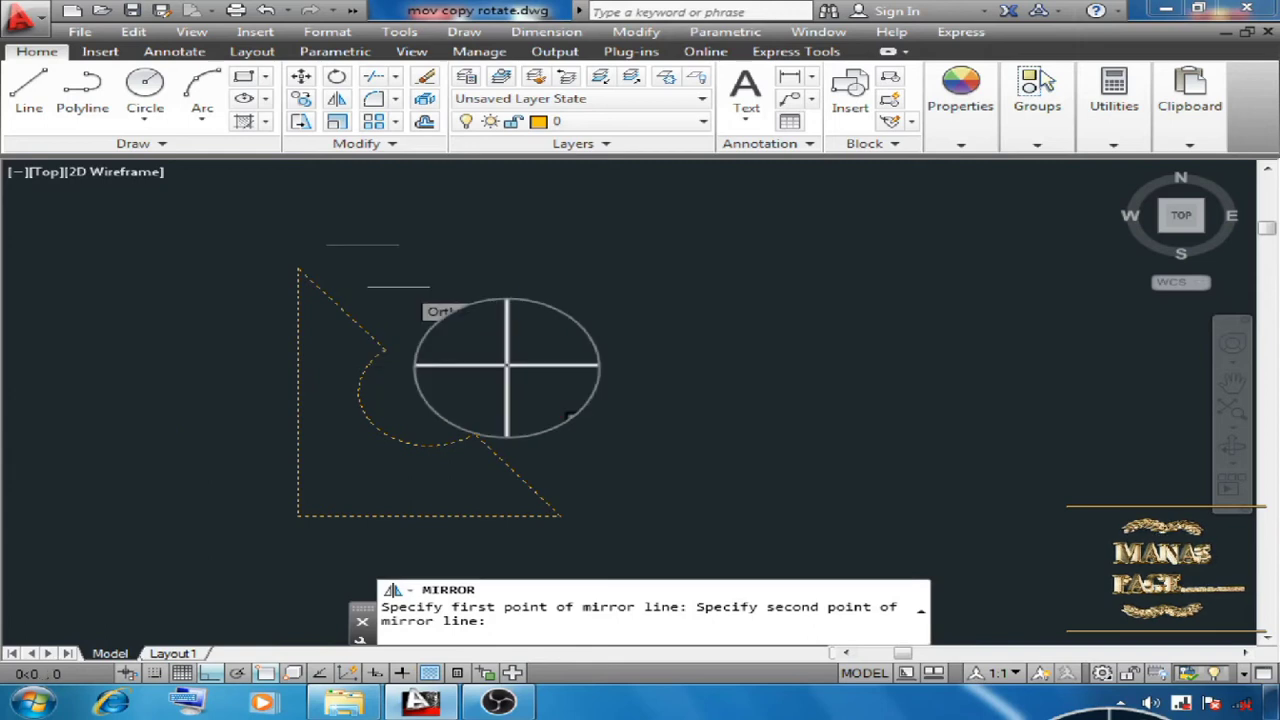
pyautogui.click(209, 673)
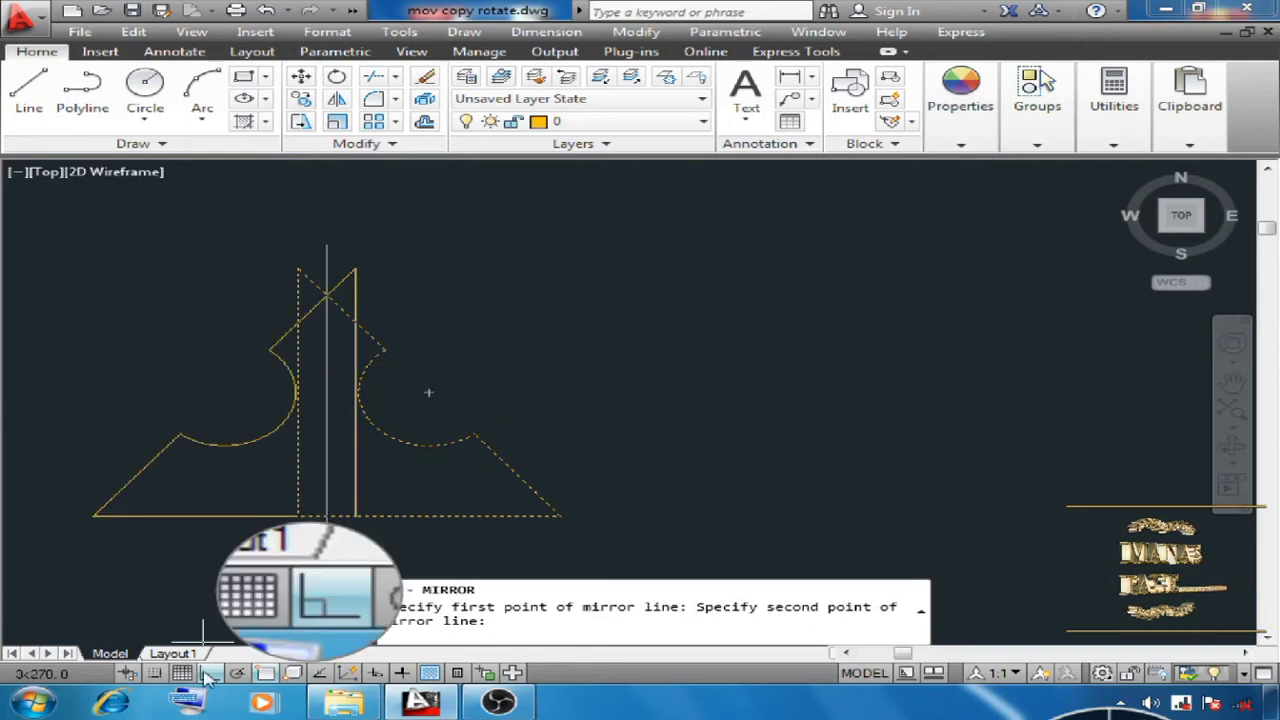
pyautogui.click(209, 673)
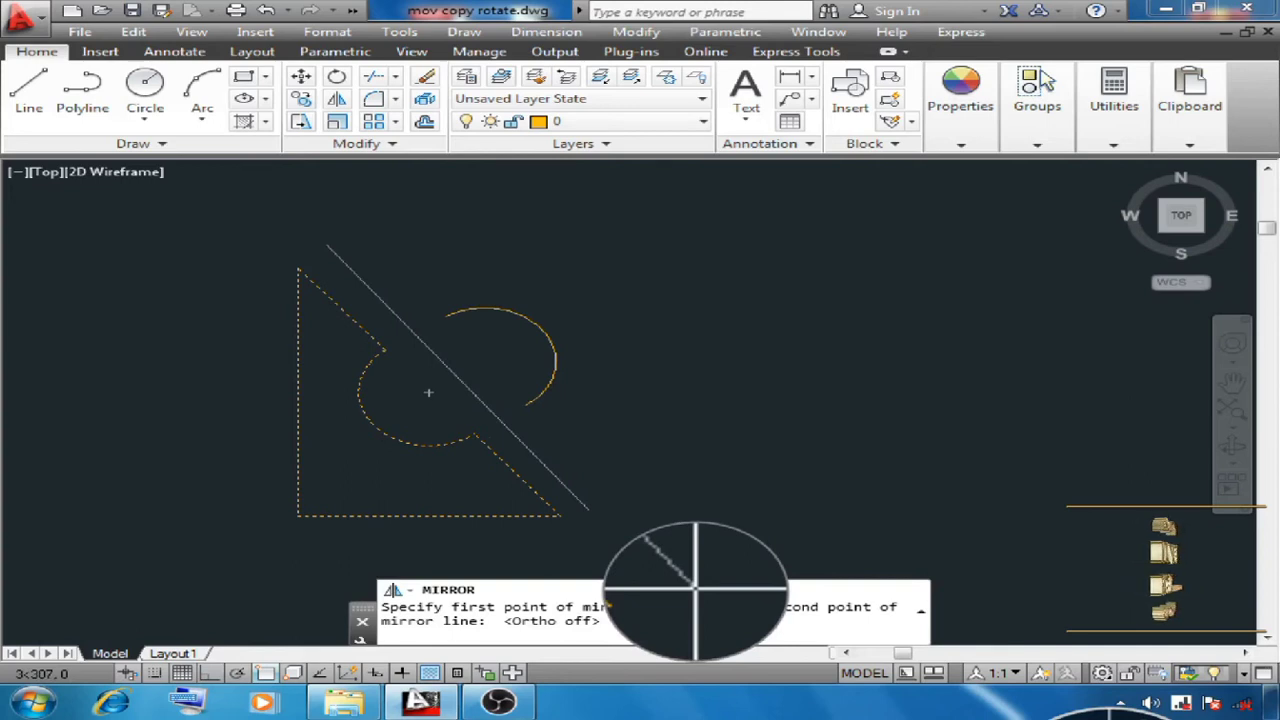
pyautogui.click(588, 508)
pyautogui.click(728, 638)
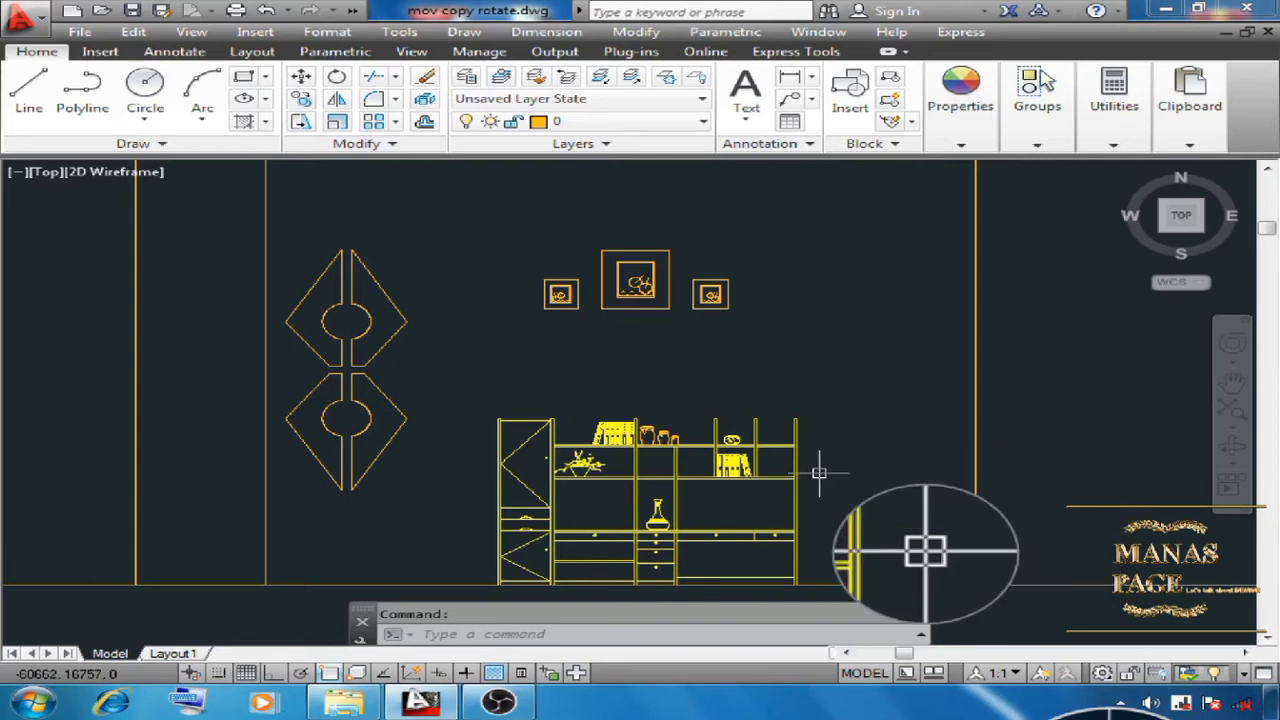
# - Compare the finished shelving elevation with the incomplete one, examining its shelves, ornaments and the single book above it
pyautogui.scroll(4, 581, 333)
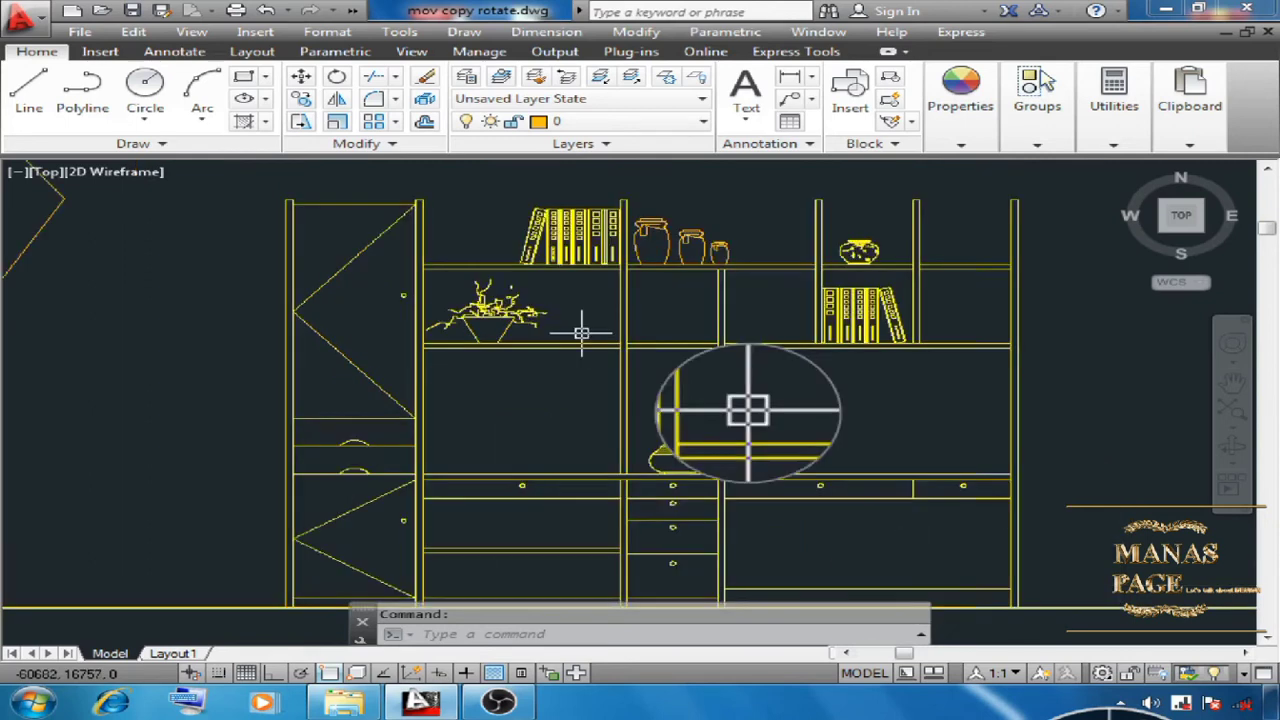
pyautogui.moveTo(582, 333); pyautogui.dragTo(1224, 330, button='middle')
pyautogui.scroll(-4, 662, 352)
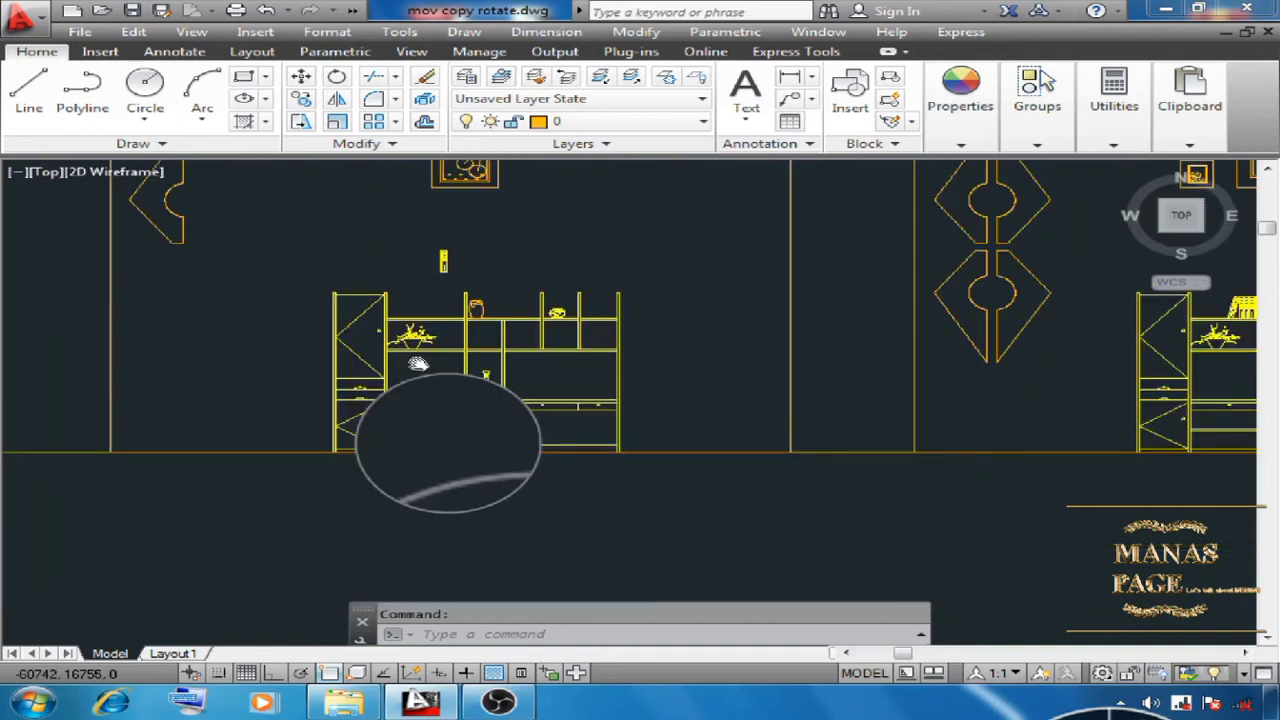
pyautogui.scroll(5, 418, 363)
pyautogui.scroll(2, 768, 338)
pyautogui.moveTo(760, 170); pyautogui.dragTo(688, 418, button='middle')
pyautogui.scroll(-4, 688, 418)
pyautogui.scroll(2, 643, 409)
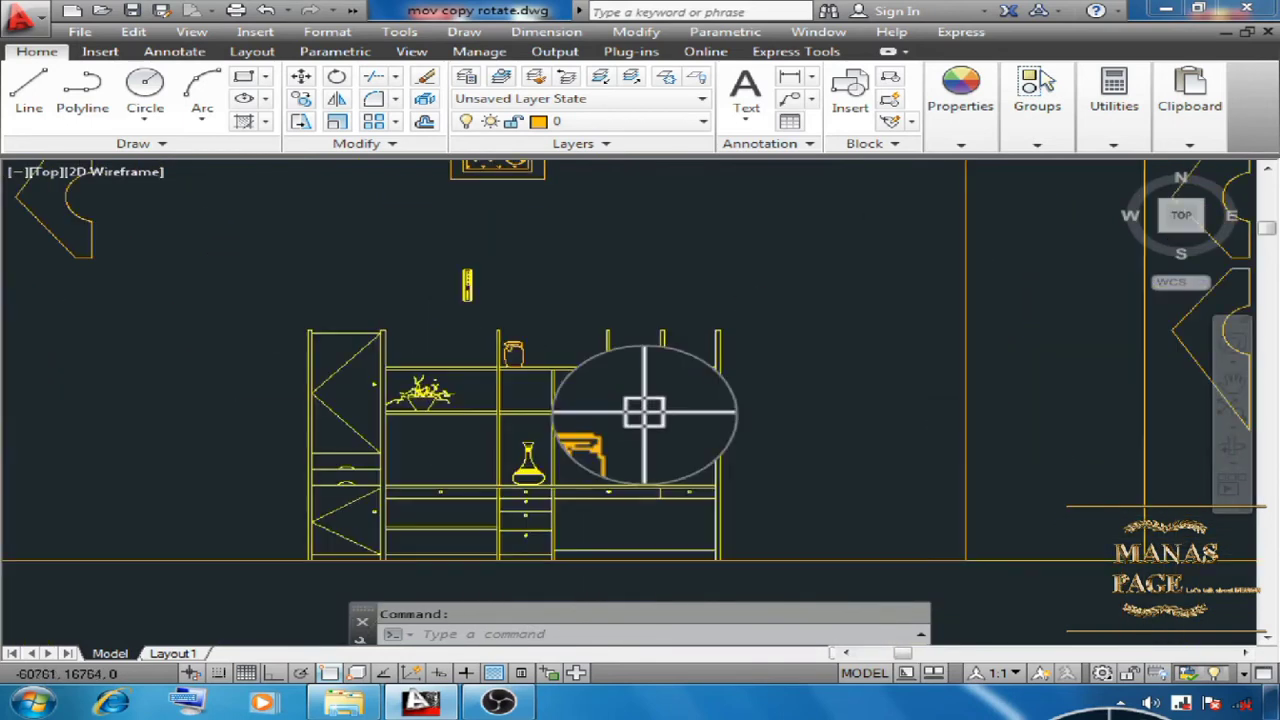
pyautogui.scroll(2, 571, 343)
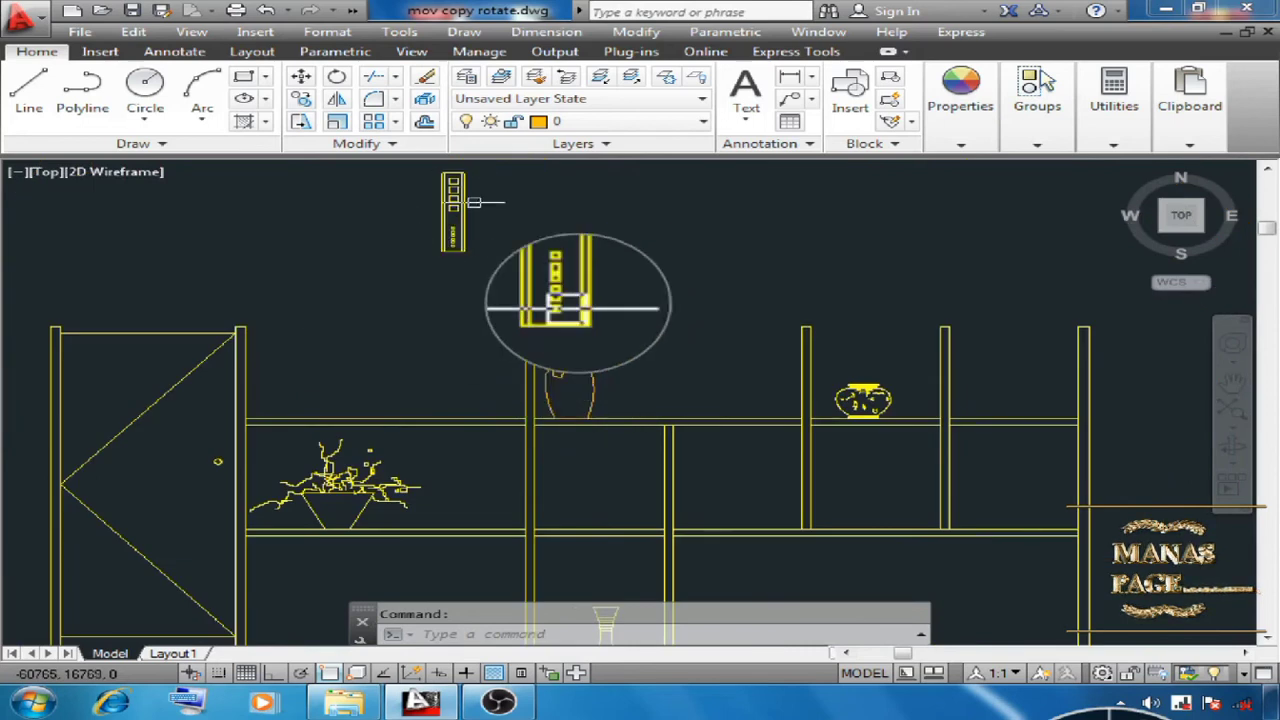
pyautogui.scroll(-1, 490, 238)
pyautogui.press('Escape')
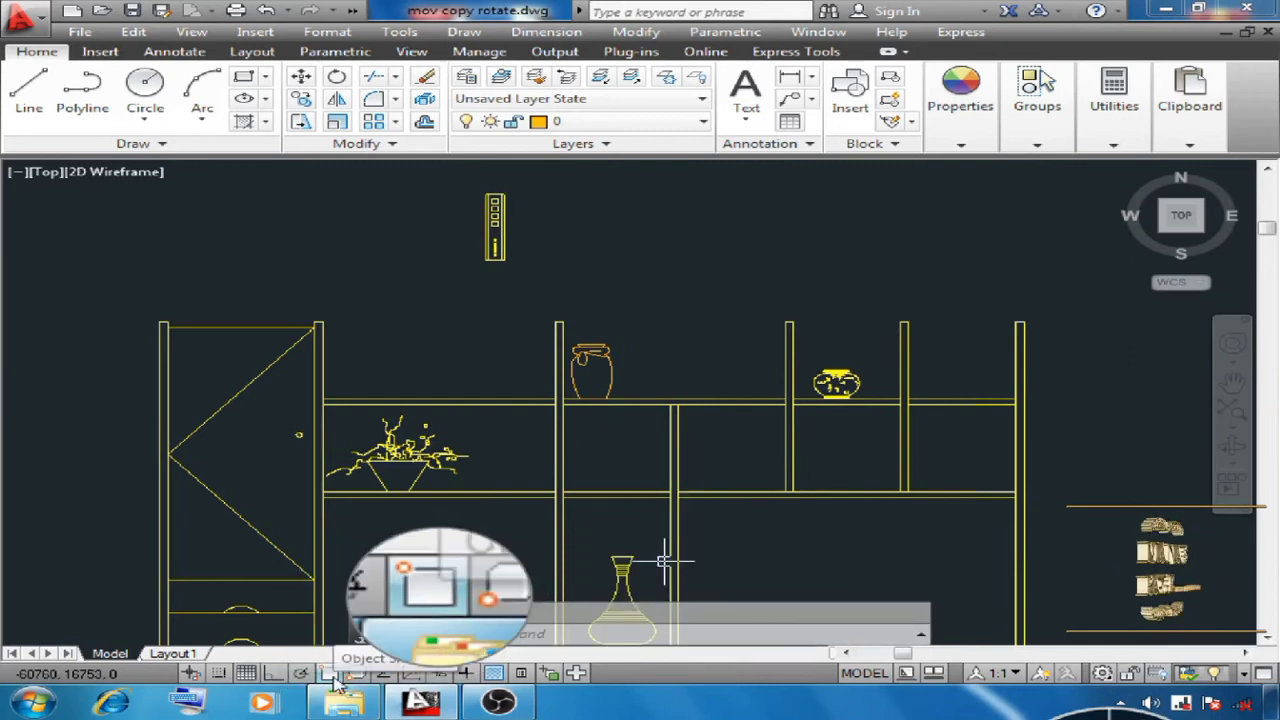
# - Review the running object snap modes in the Drafting Settings and accept them
pyautogui.click(331, 675)
pyautogui.rightClick(331, 675)
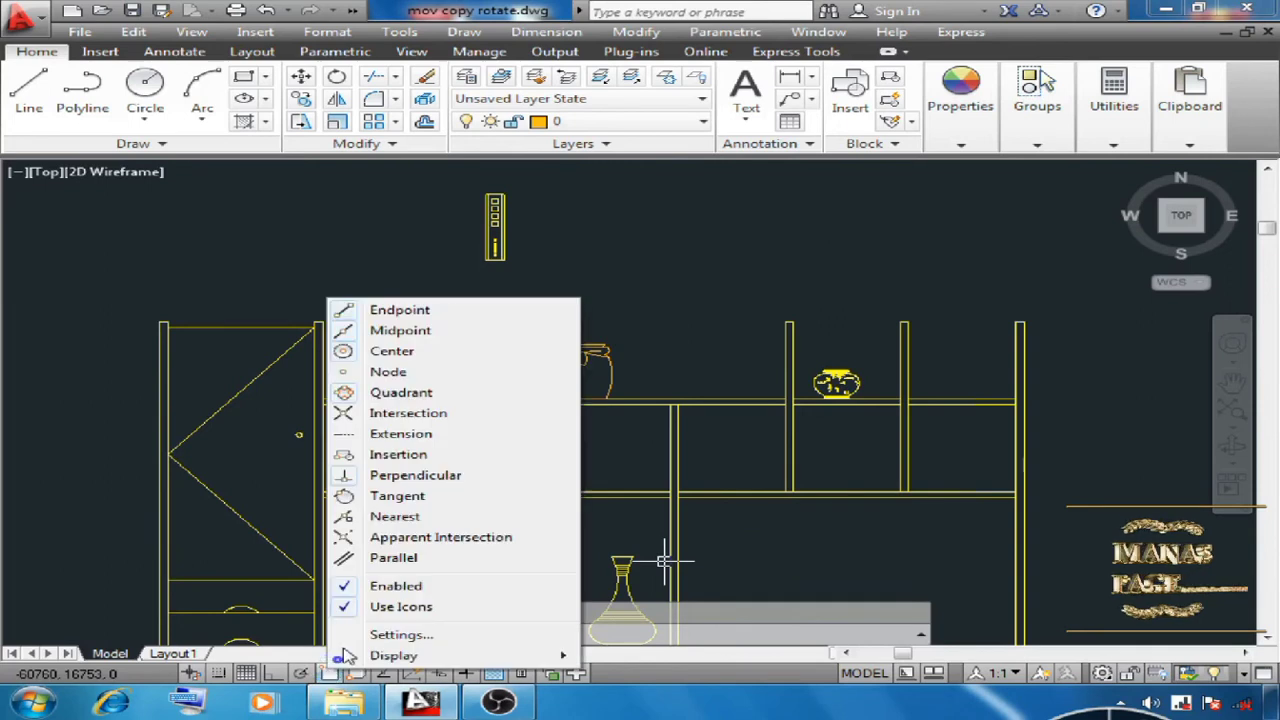
pyautogui.click(401, 635)
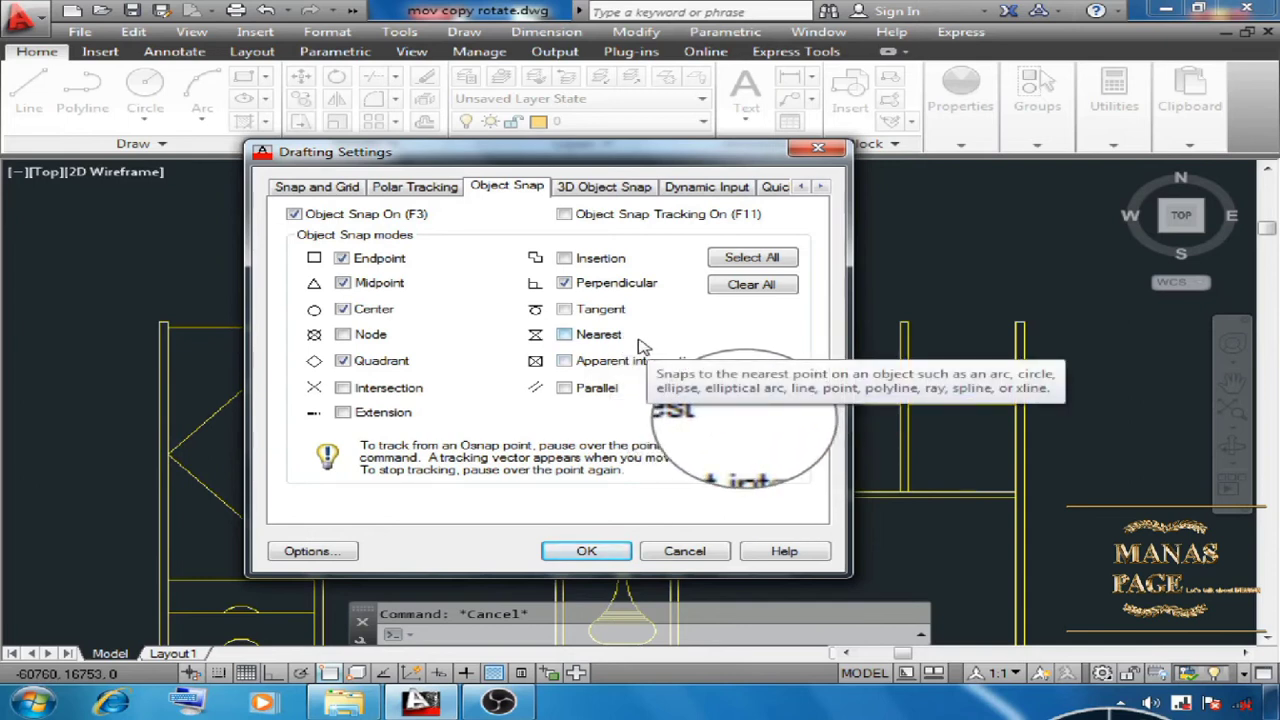
pyautogui.click(586, 551)
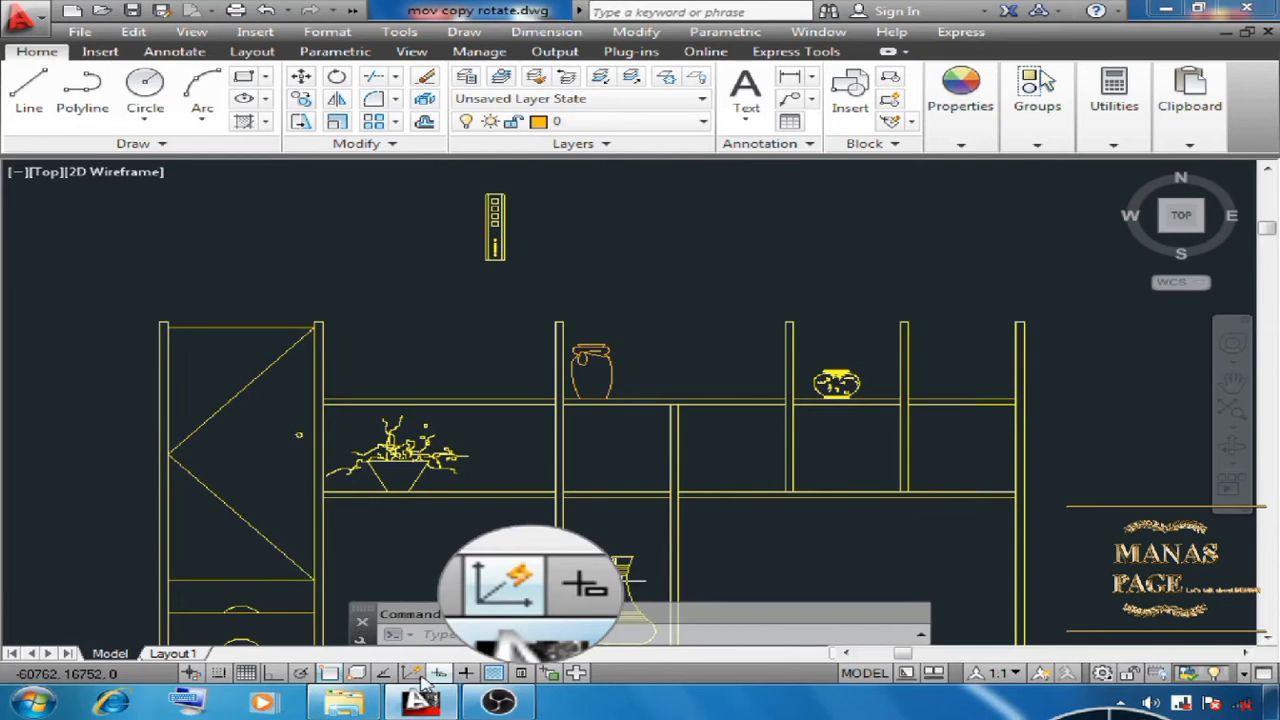
# - Start Copy and select the whole single book above the incomplete shelving unit
pyautogui.write('co')
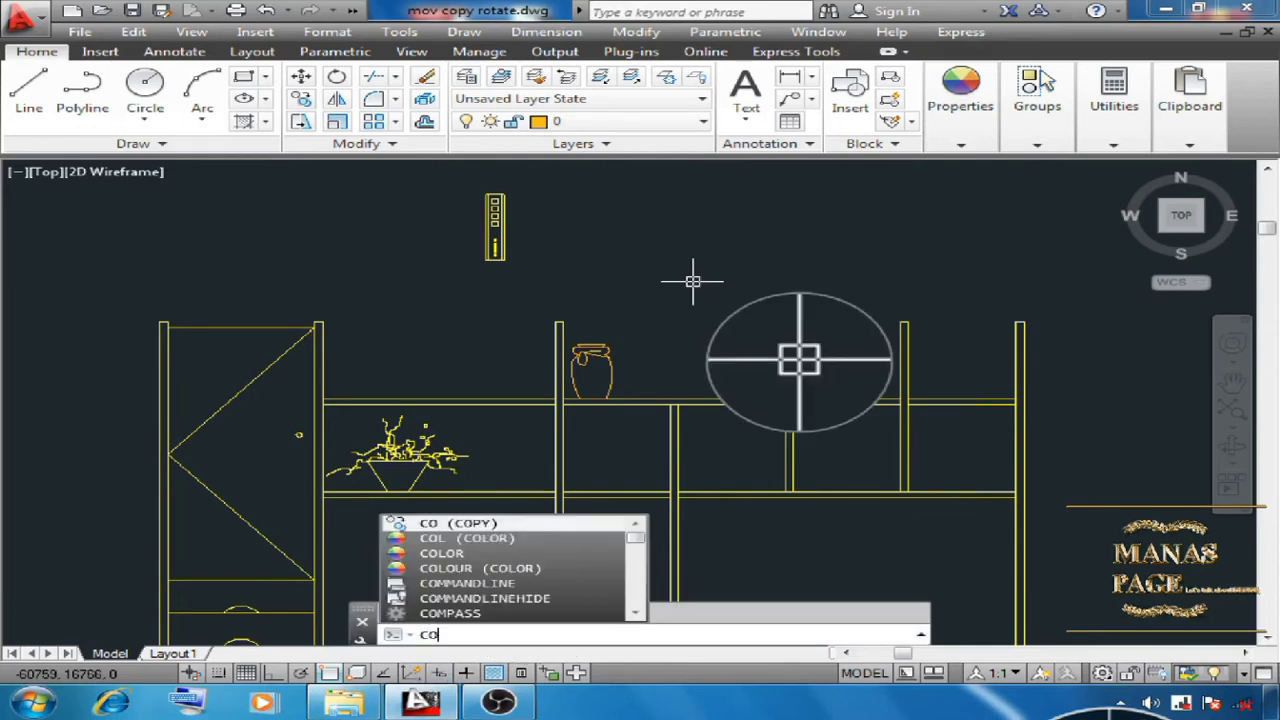
pyautogui.press('Return')
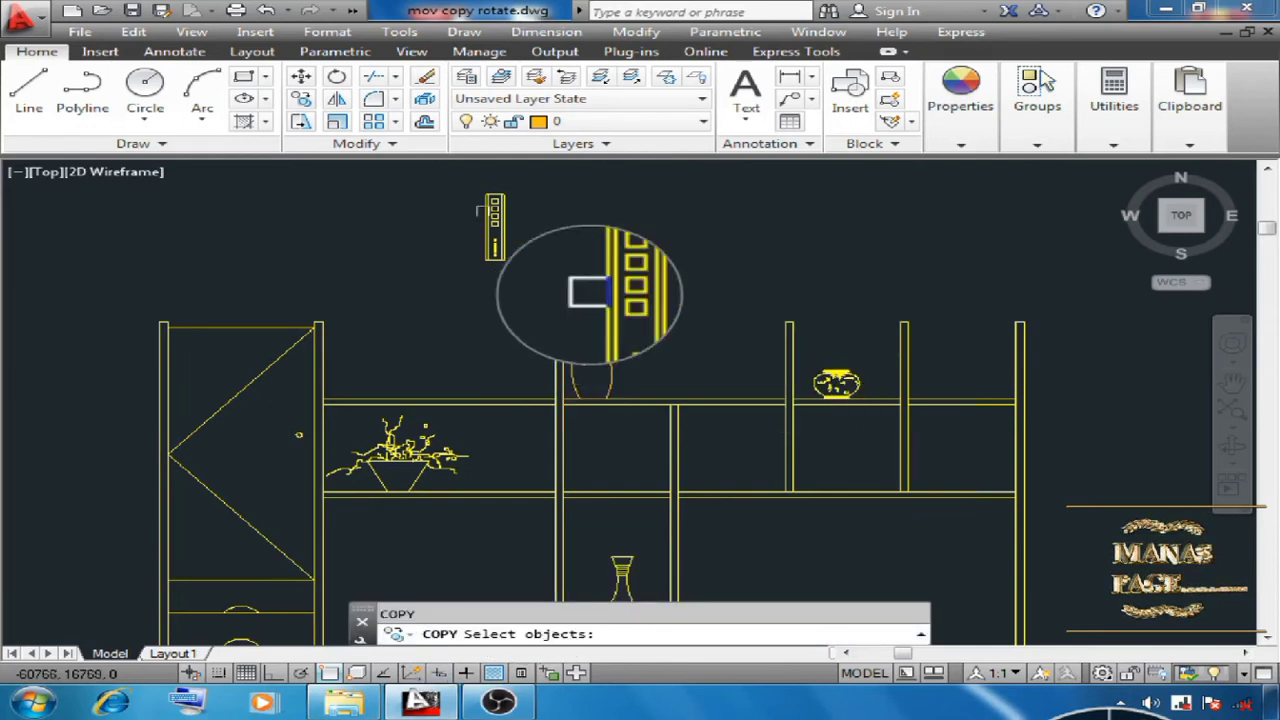
pyautogui.click(477, 190)
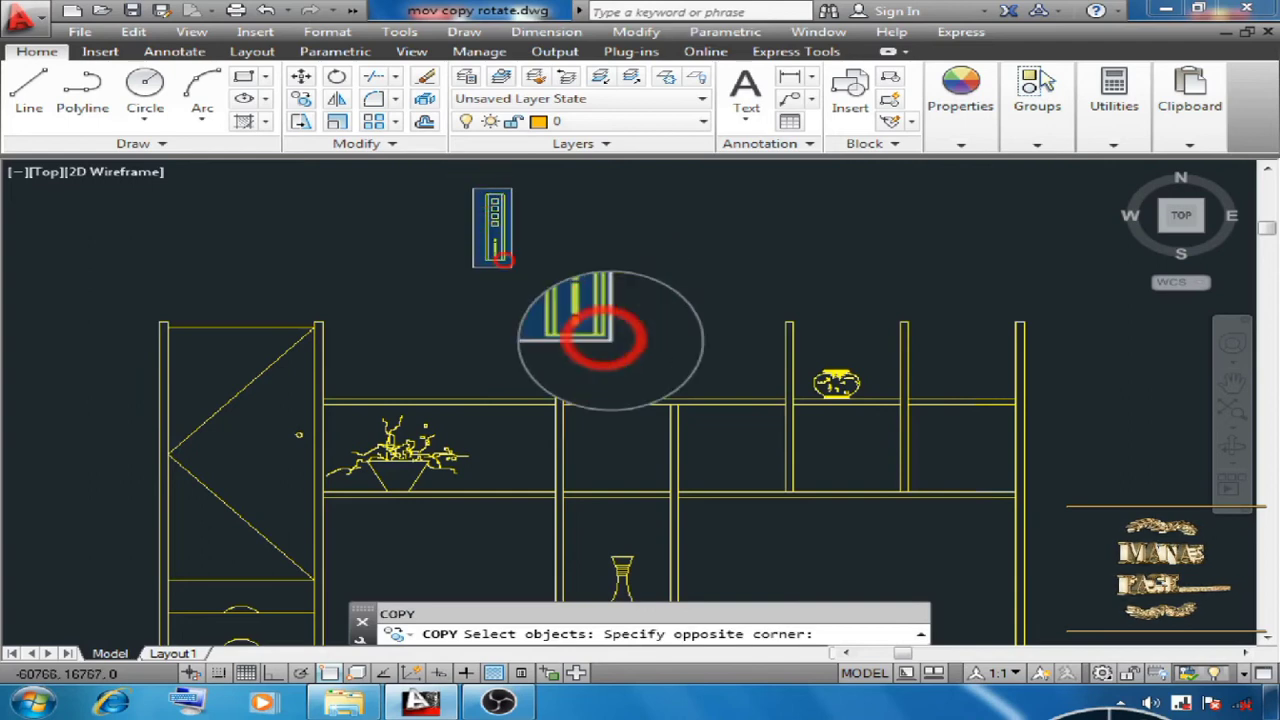
pyautogui.click(522, 272)
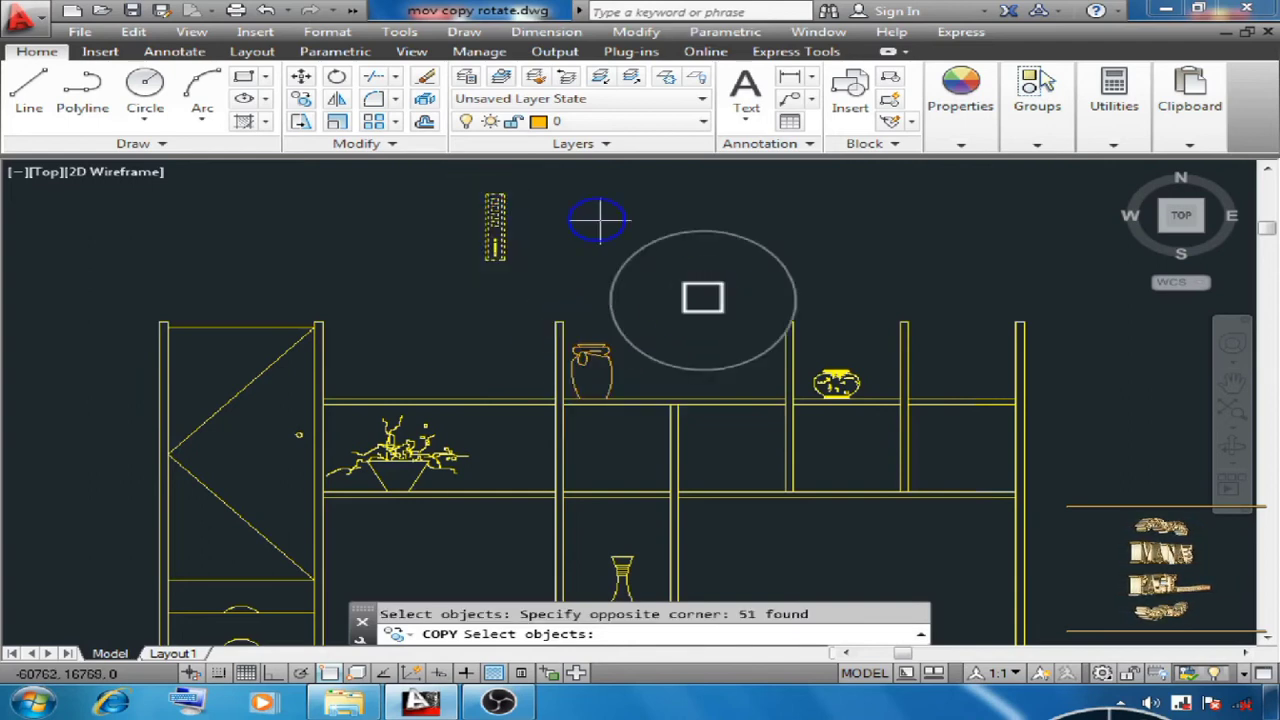
# - Copy the selected book from its bottom corner onto the top shelf left of the jar, using the Nearest snap on the shelf line
pyautogui.rightClick(717, 310)
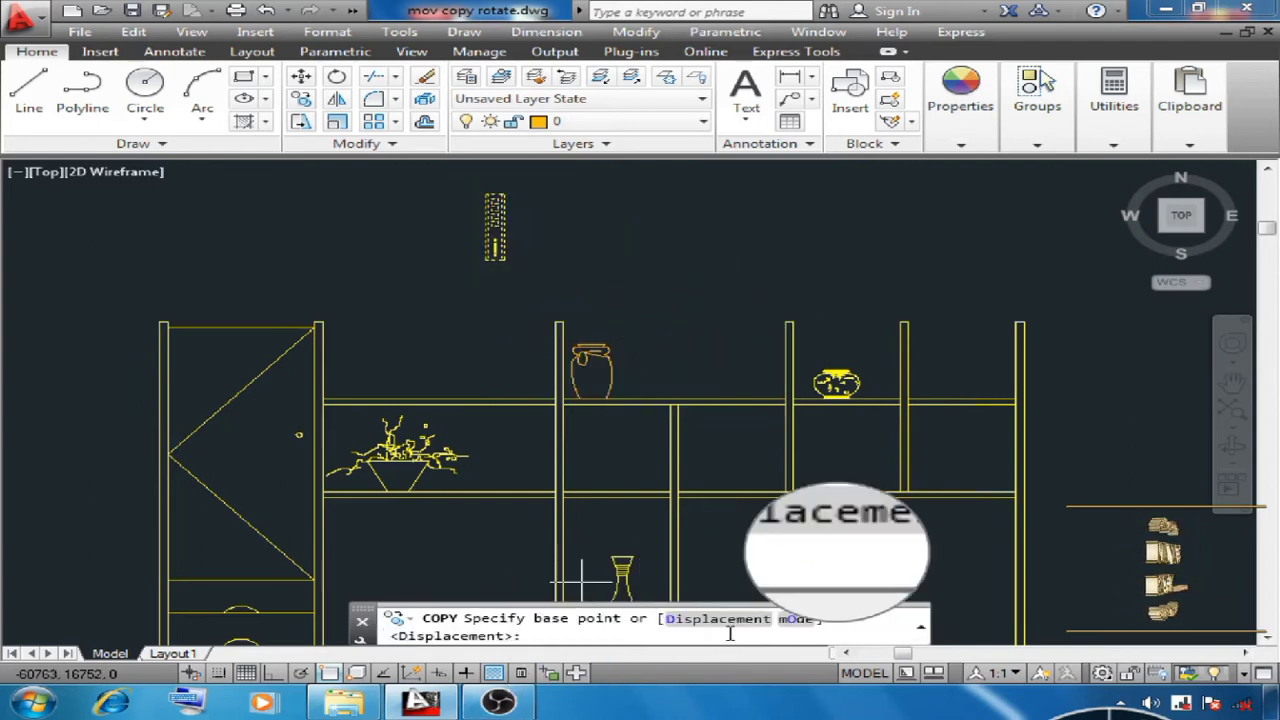
pyautogui.scroll(5, 547, 405)
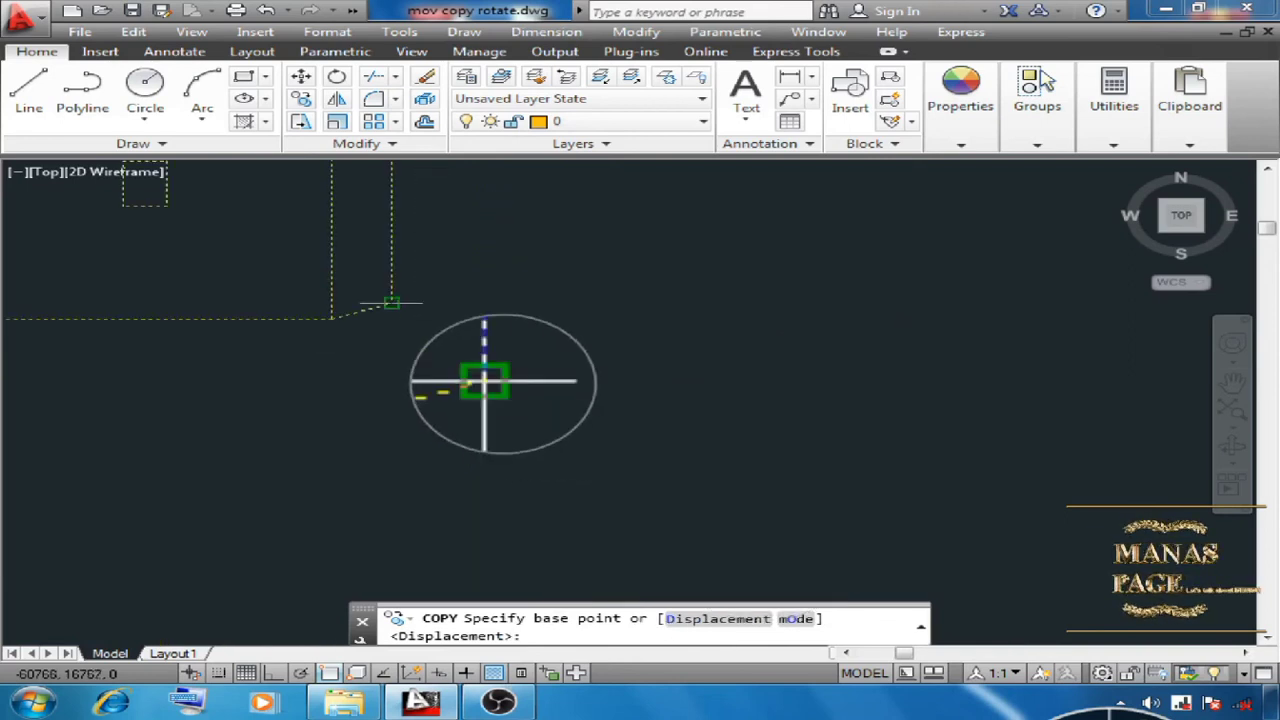
pyautogui.click(331, 317)
pyautogui.scroll(3, 468, 352)
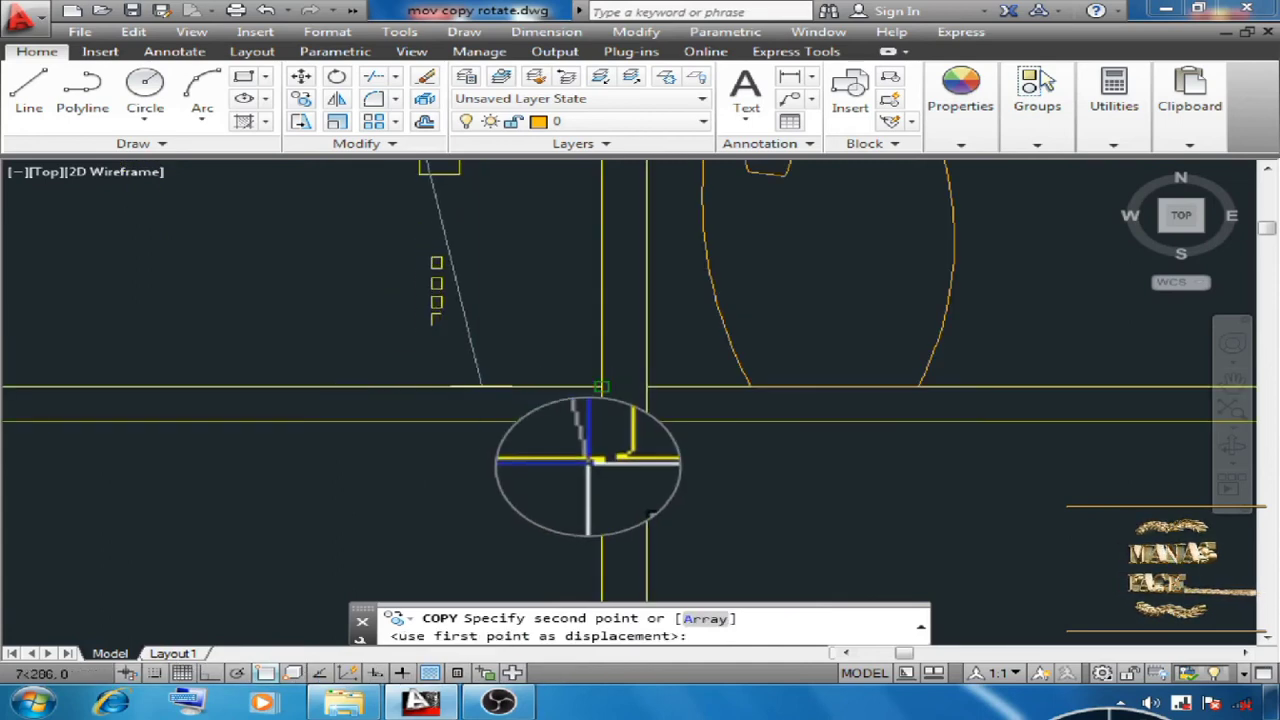
pyautogui.keyDown('shift'); pyautogui.rightClick(495, 460); pyautogui.keyUp('shift')
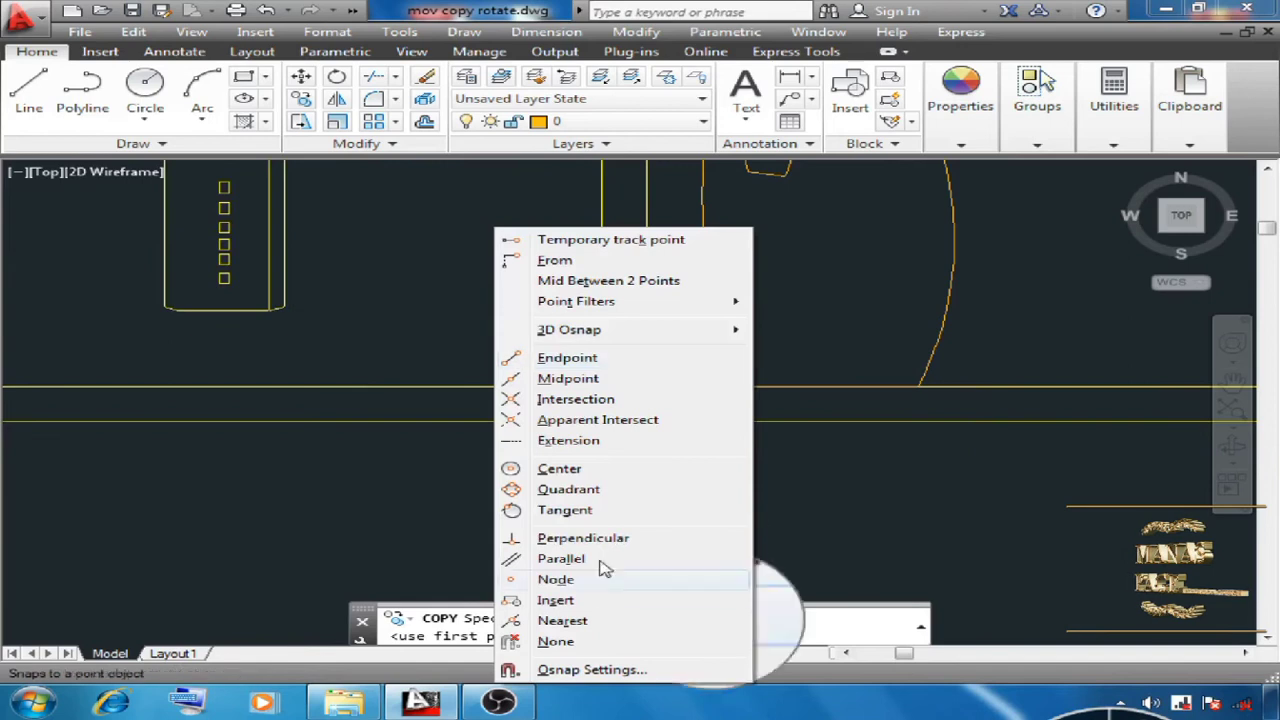
pyautogui.click(562, 621)
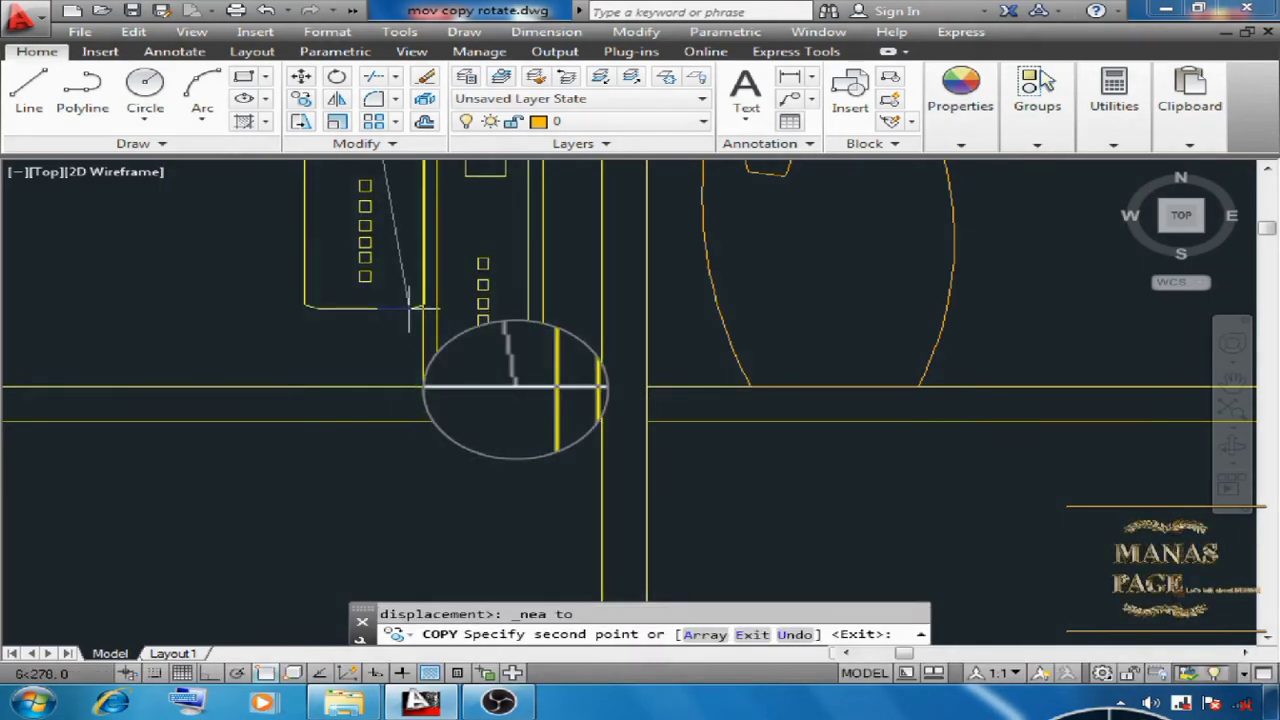
pyautogui.rightClick(432, 306)
pyautogui.click(457, 317)
pyautogui.press('Escape')
pyautogui.scroll(-2, 609, 403)
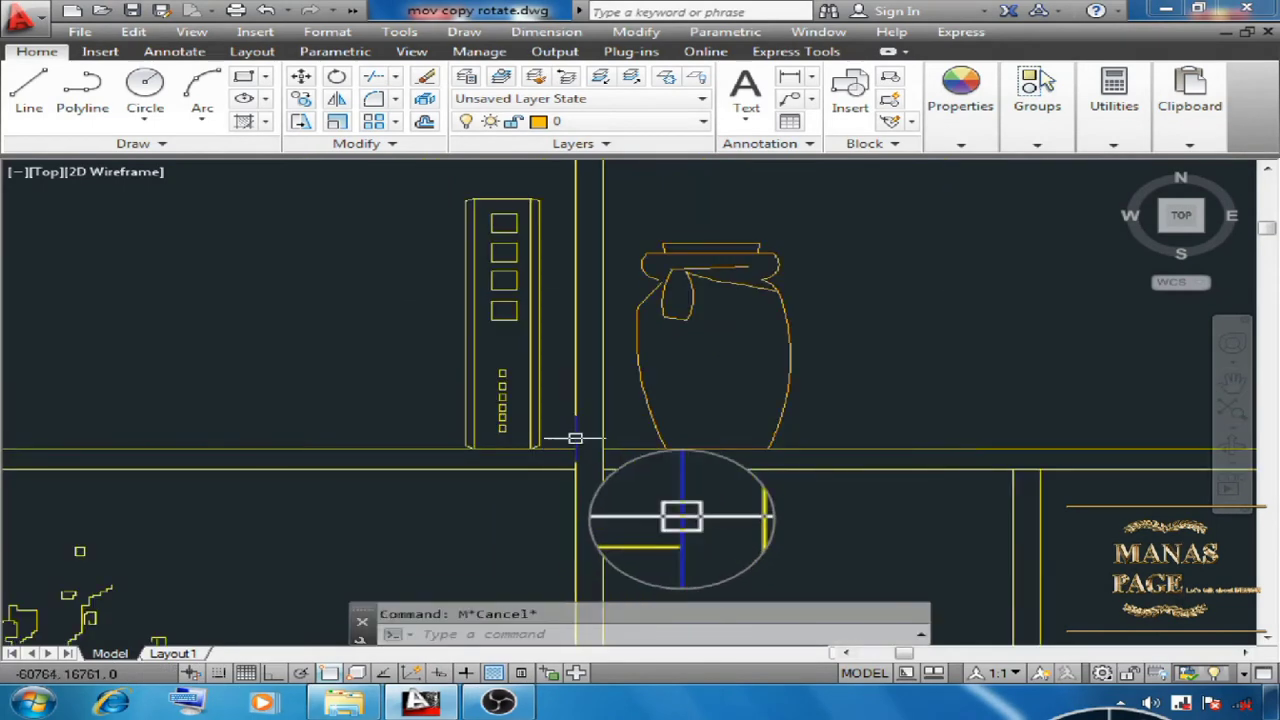
# - Move the copied book along the shelf from its bottom-right corner until it stands flush against the vertical divider beside the jar
pyautogui.write('M')
pyautogui.press('Return')
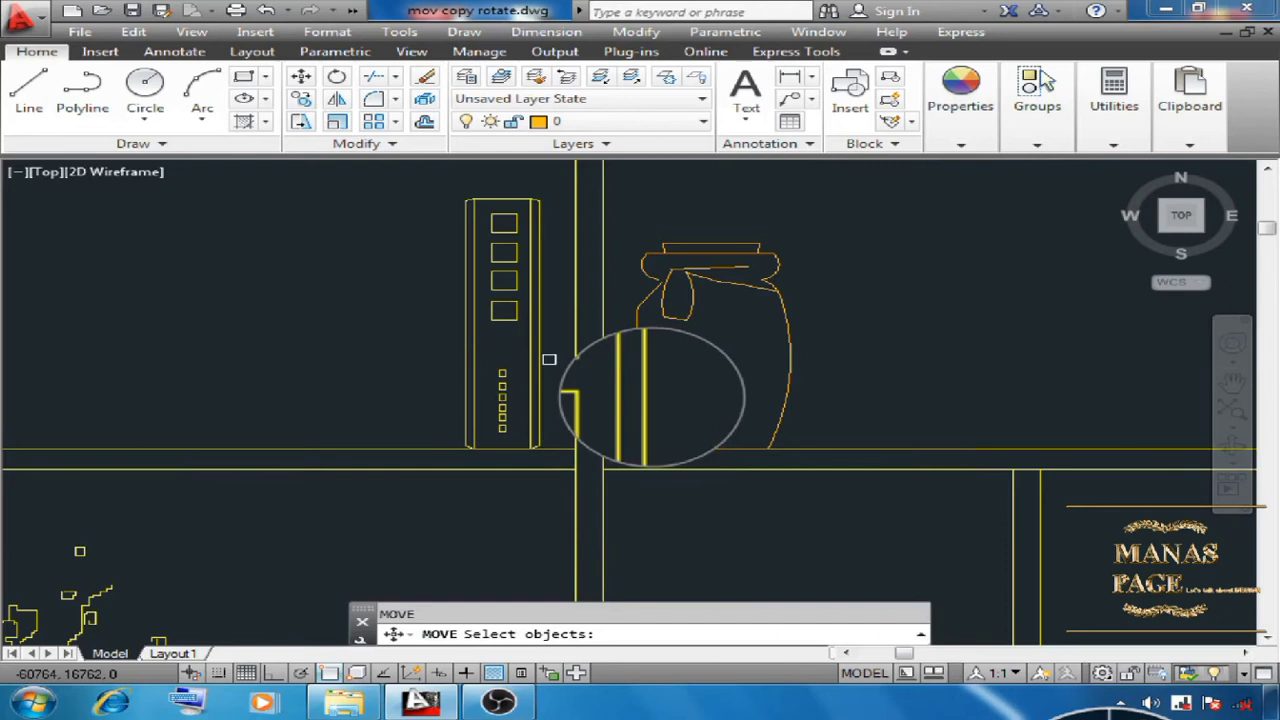
pyautogui.click(414, 194)
pyautogui.click(541, 470)
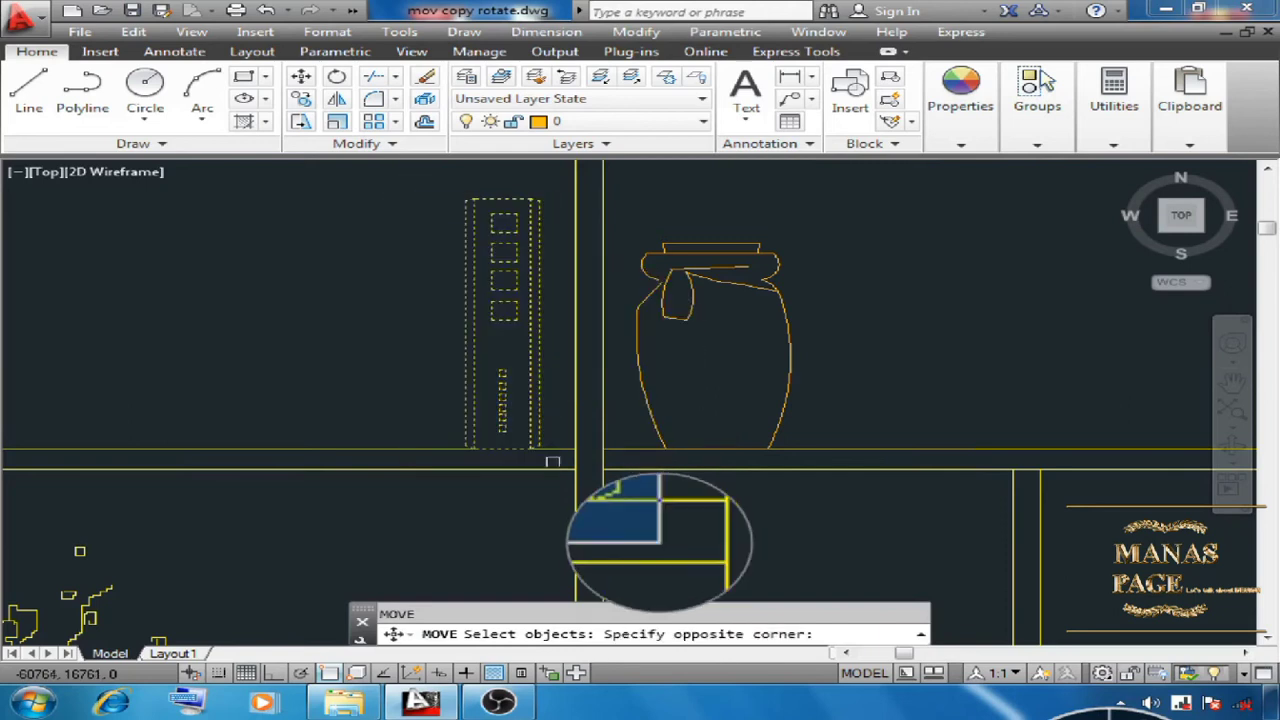
pyautogui.rightClick(645, 553)
pyautogui.scroll(3, 645, 553)
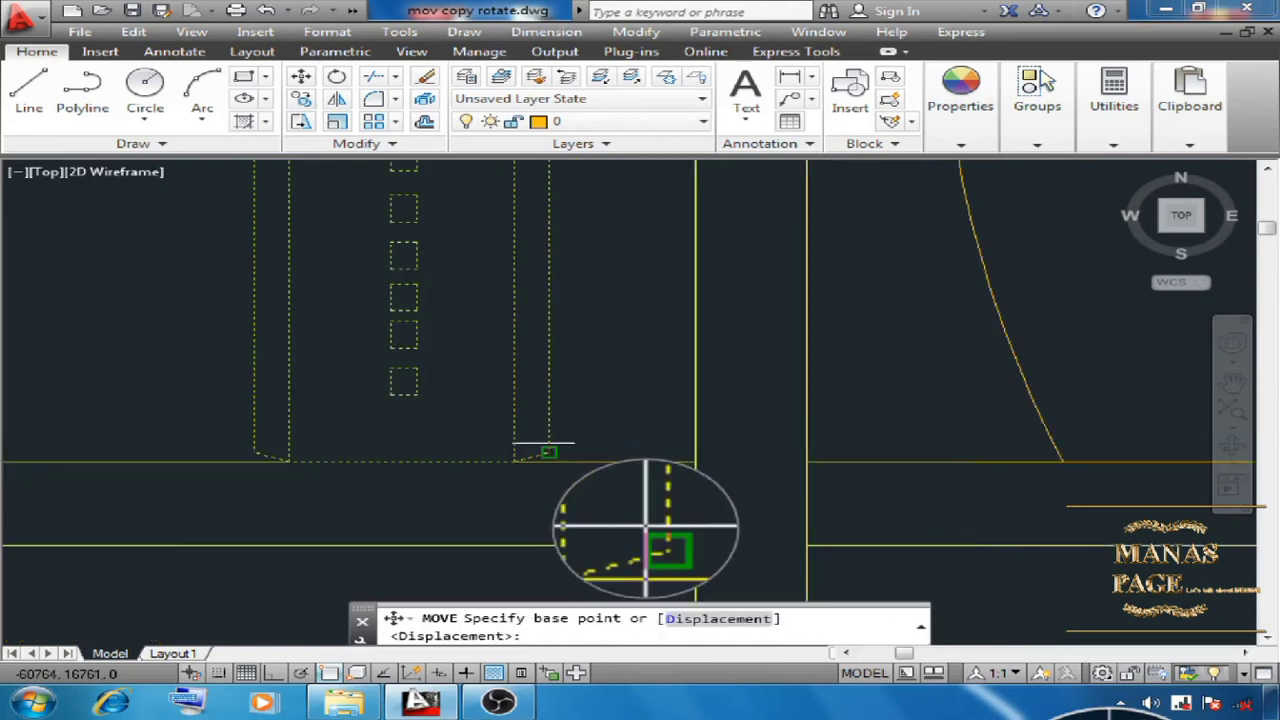
pyautogui.click(549, 452)
pyautogui.scroll(-2, 530, 384)
pyautogui.scroll(4, 631, 428)
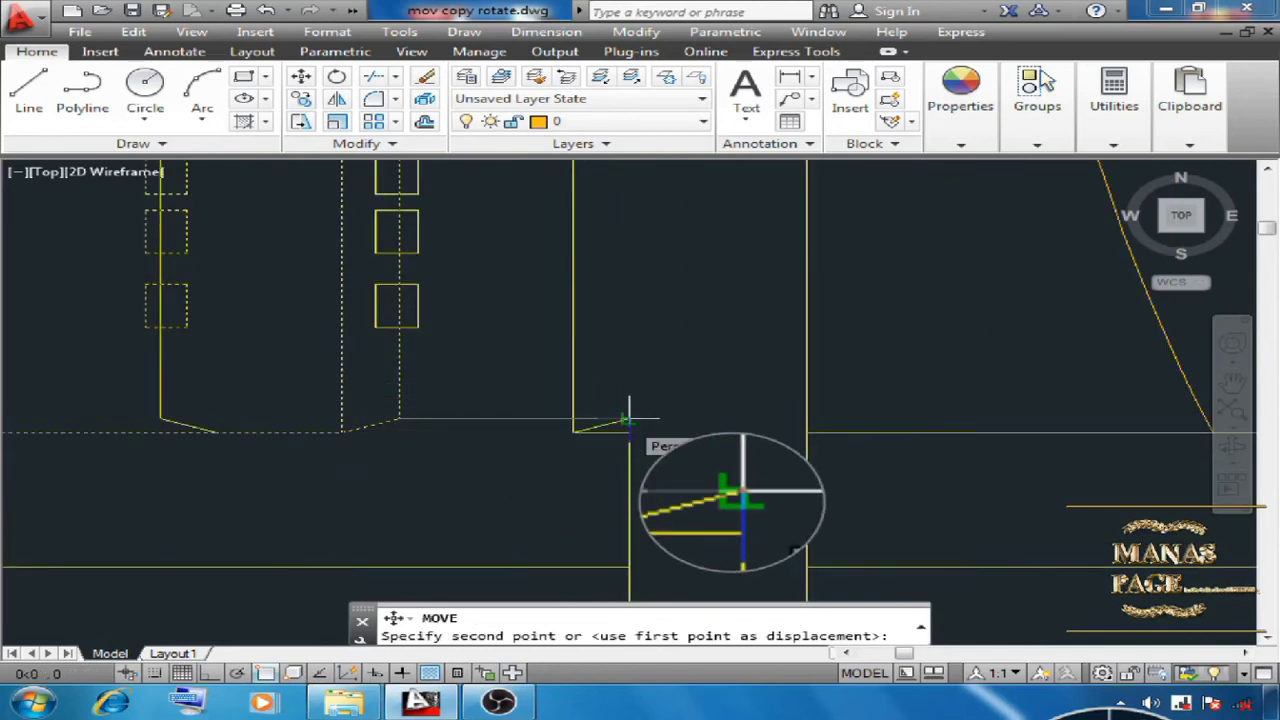
pyautogui.click(629, 420)
pyautogui.scroll(-4, 775, 393)
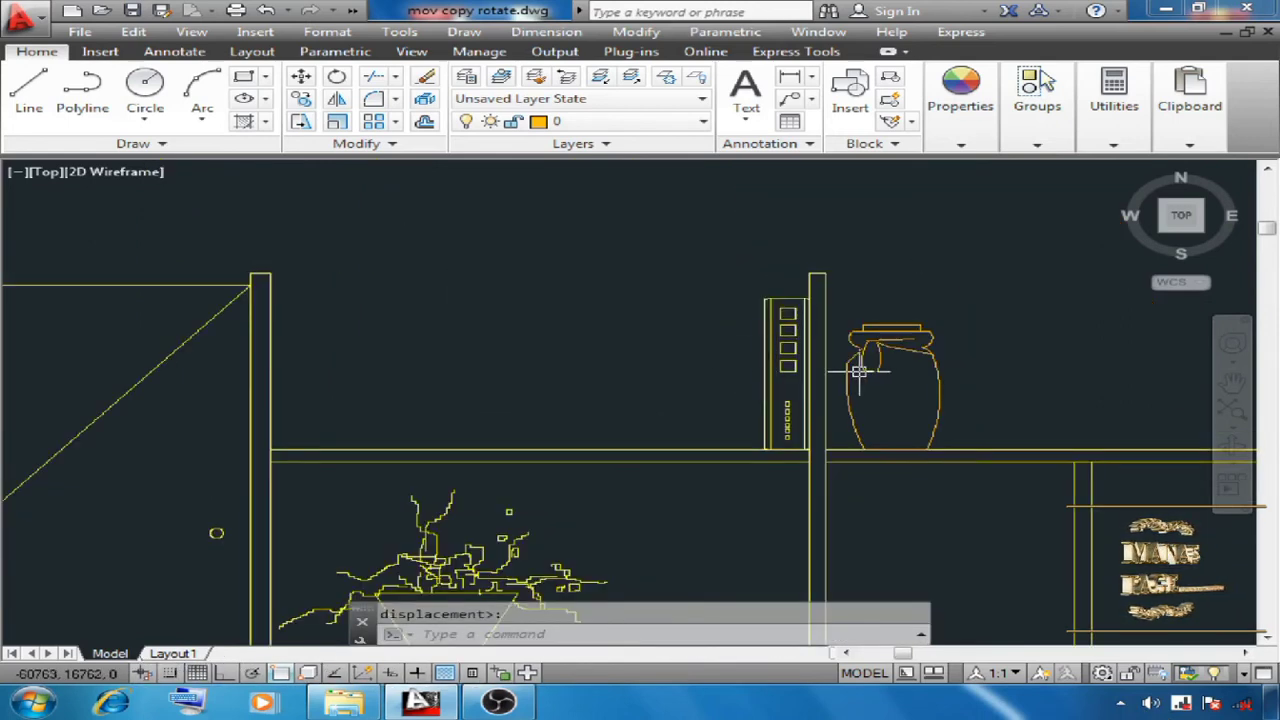
# - Copy the book from its bottom-right corner to its bottom-left corner to stand a second book directly beside it
pyautogui.write('co')
pyautogui.press('Return')
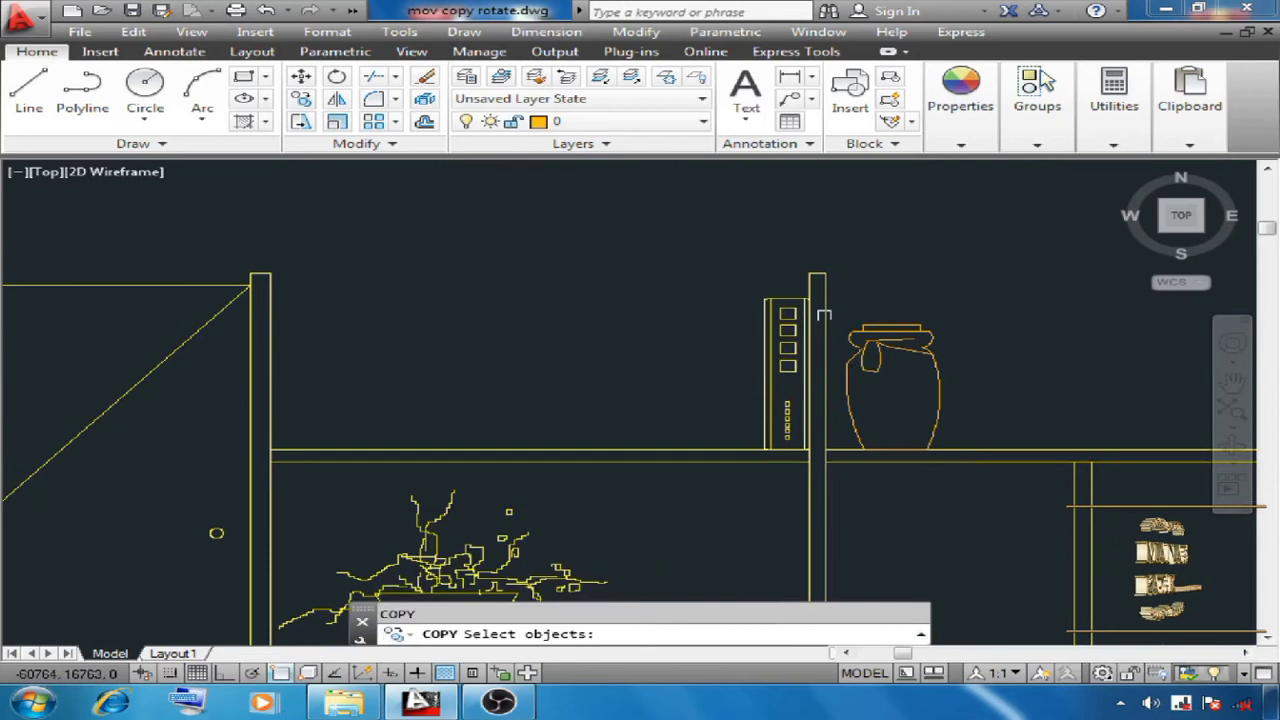
pyautogui.click(726, 290)
pyautogui.click(813, 458)
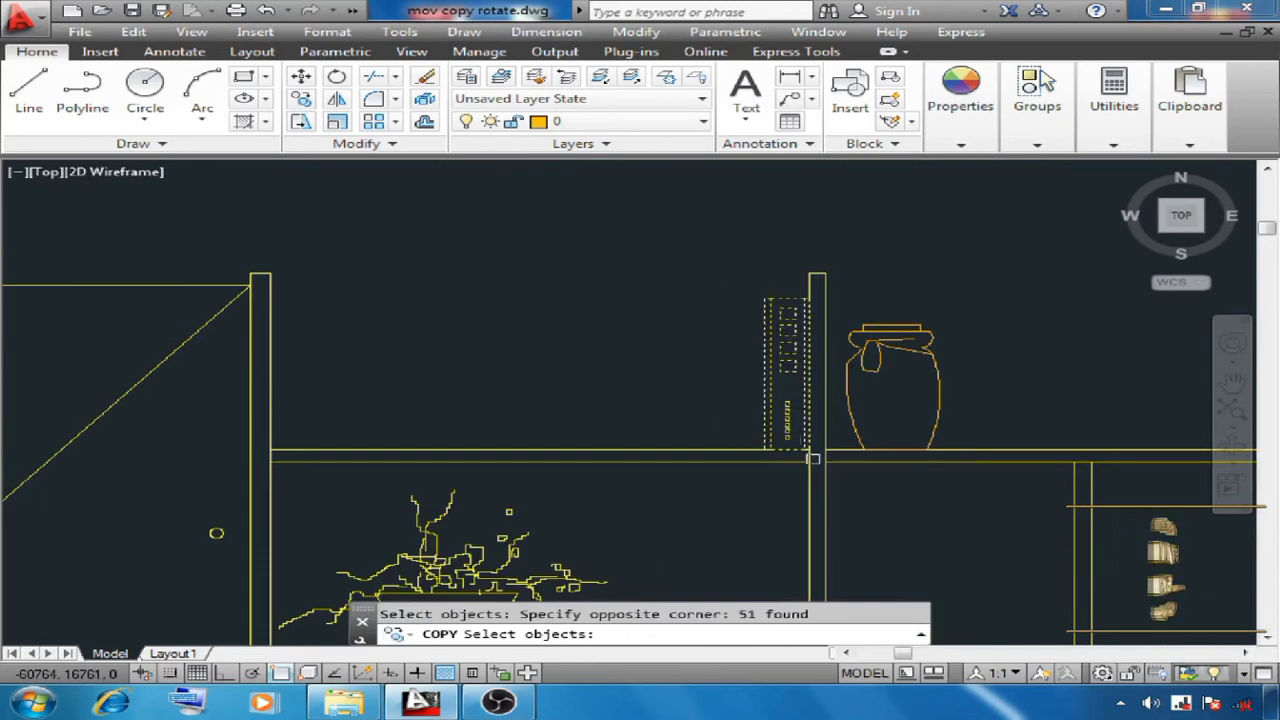
pyautogui.press('Return')
pyautogui.scroll(5, 830, 460)
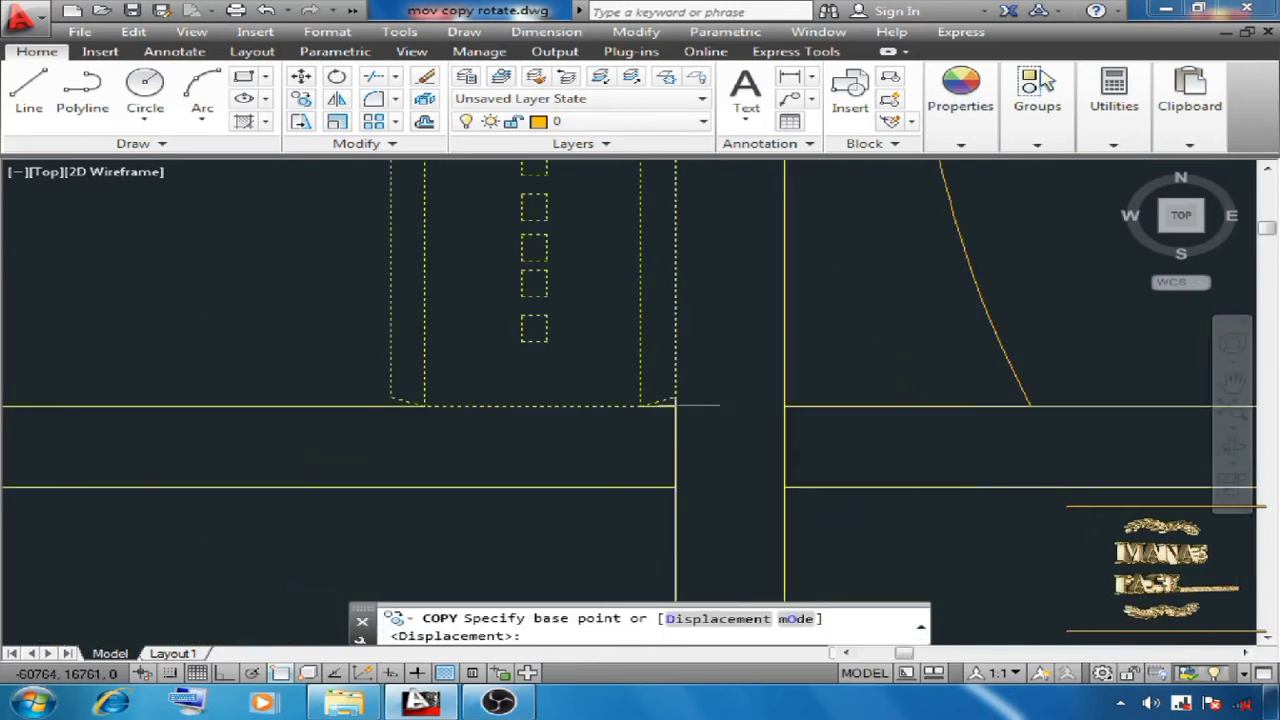
pyautogui.click(675, 397)
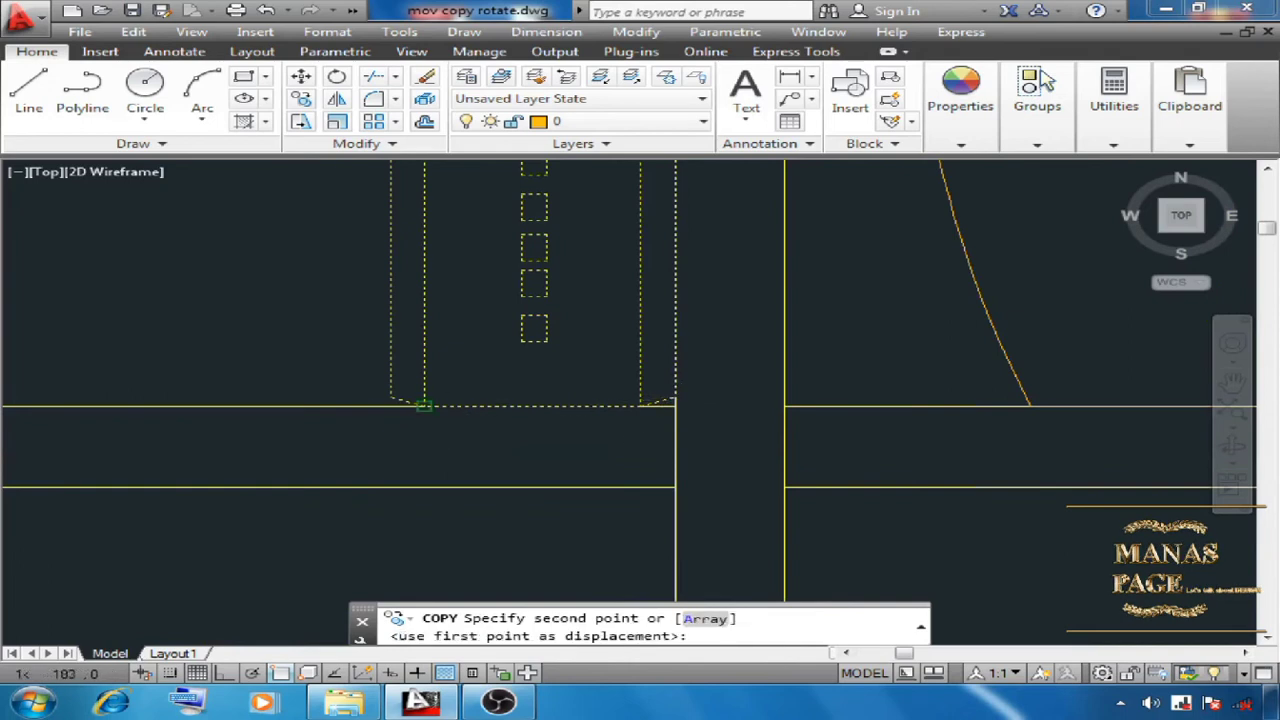
pyautogui.click(390, 398)
# - Place further copies edge to edge toward the left until six books stand in a row, and finish copying
pyautogui.scroll(-3, 390, 398)
pyautogui.moveTo(390, 400); pyautogui.dragTo(616, 409, button='middle')
pyautogui.scroll(3, 510, 408)
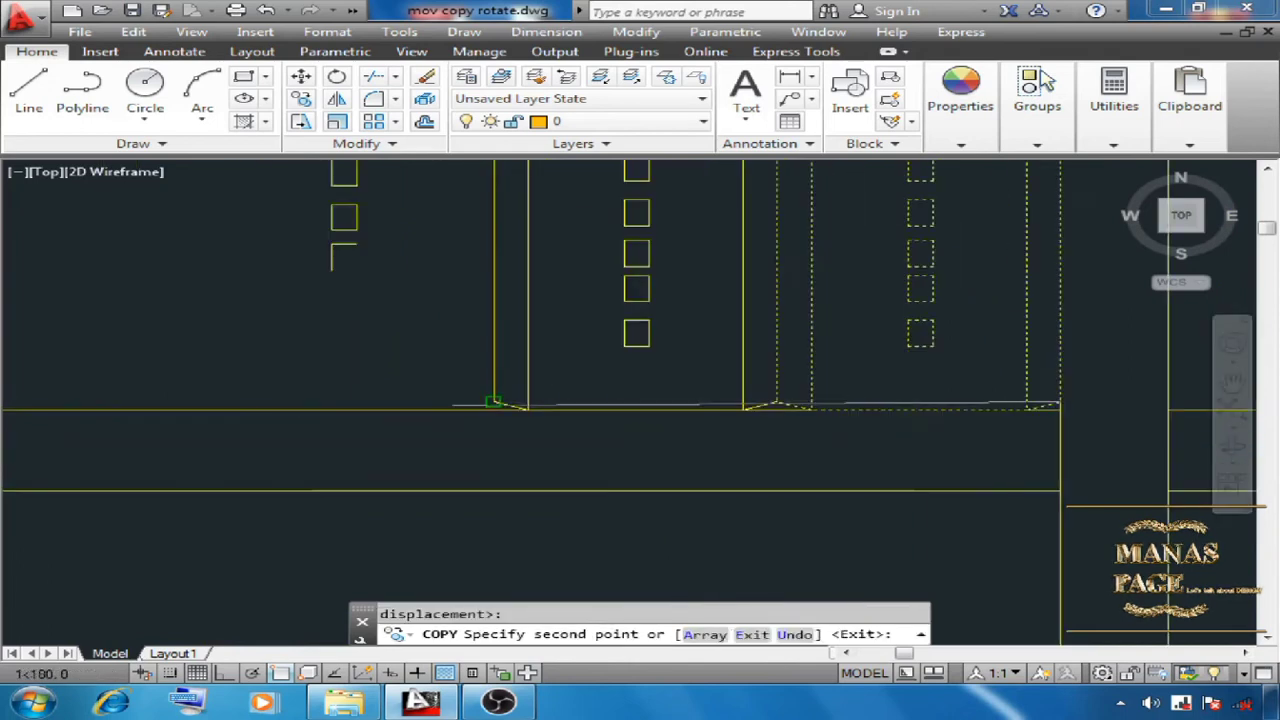
pyautogui.click(494, 402)
pyautogui.scroll(-3, 702, 405)
pyautogui.scroll(2, 568, 411)
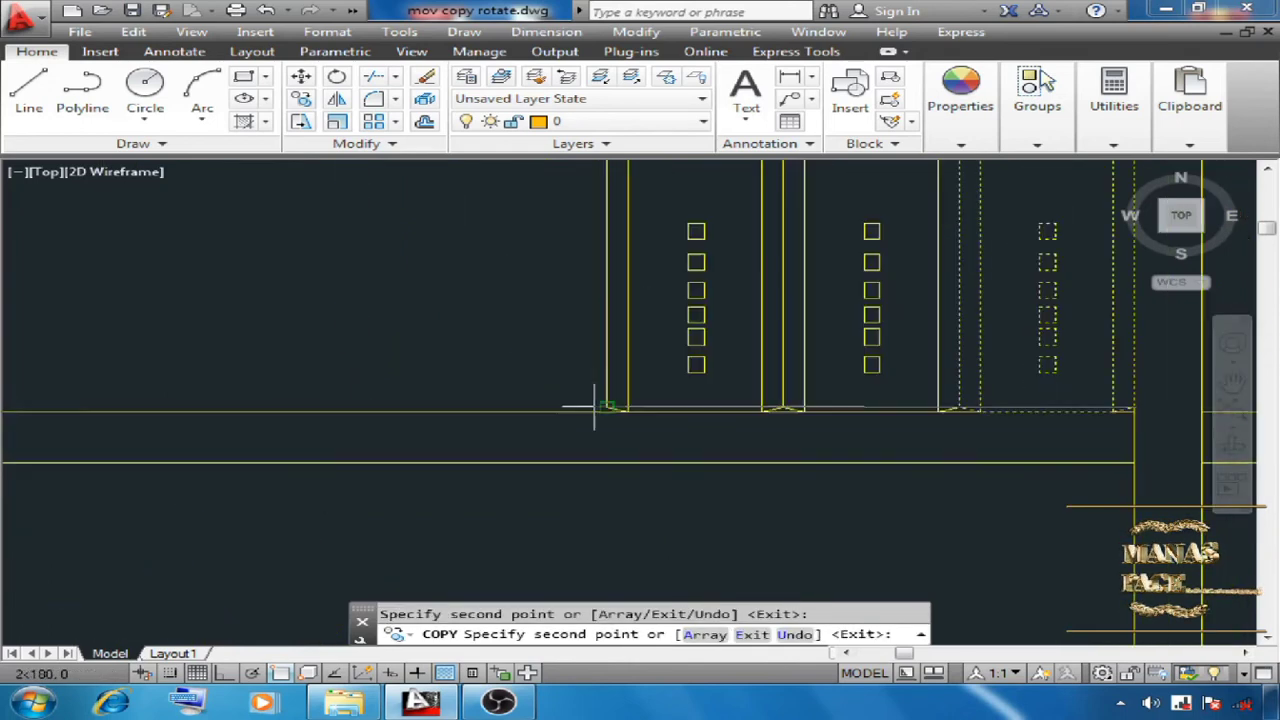
pyautogui.click(609, 407)
pyautogui.scroll(-2, 715, 424)
pyautogui.scroll(-2, 712, 428)
pyautogui.scroll(4, 612, 420)
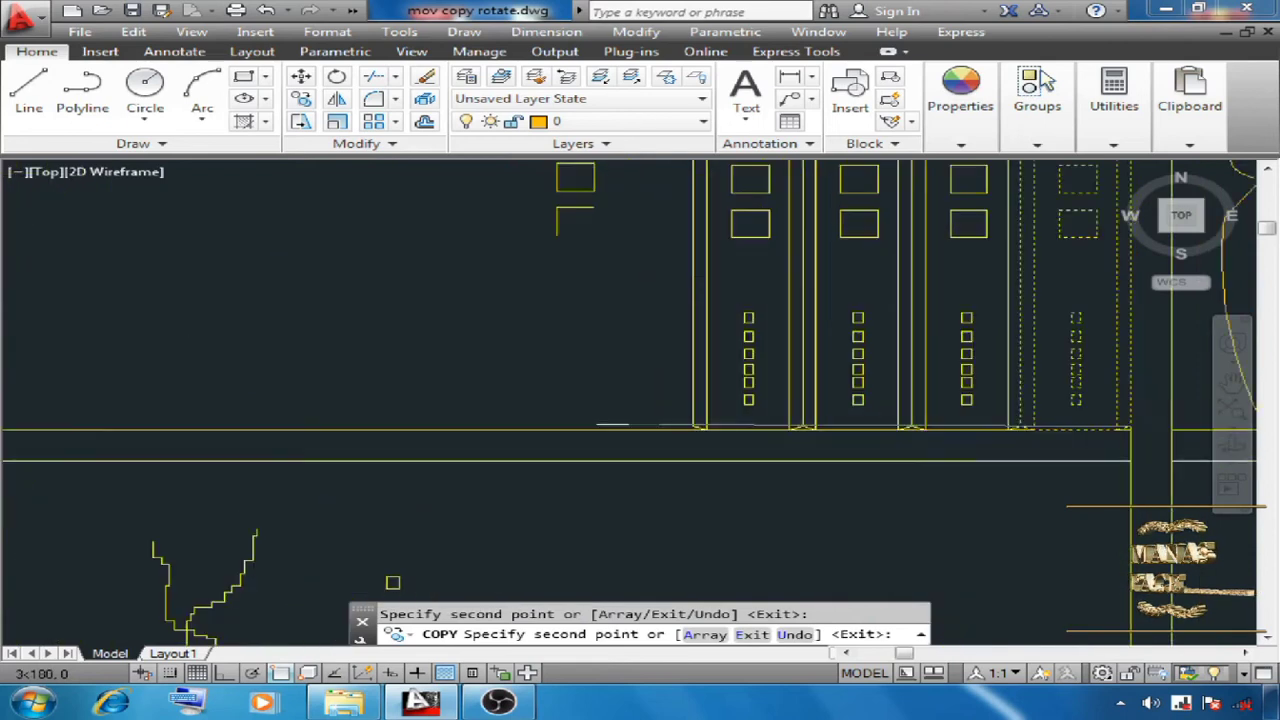
pyautogui.click(694, 428)
pyautogui.scroll(-4, 482, 460)
pyautogui.rightClick(420, 330)
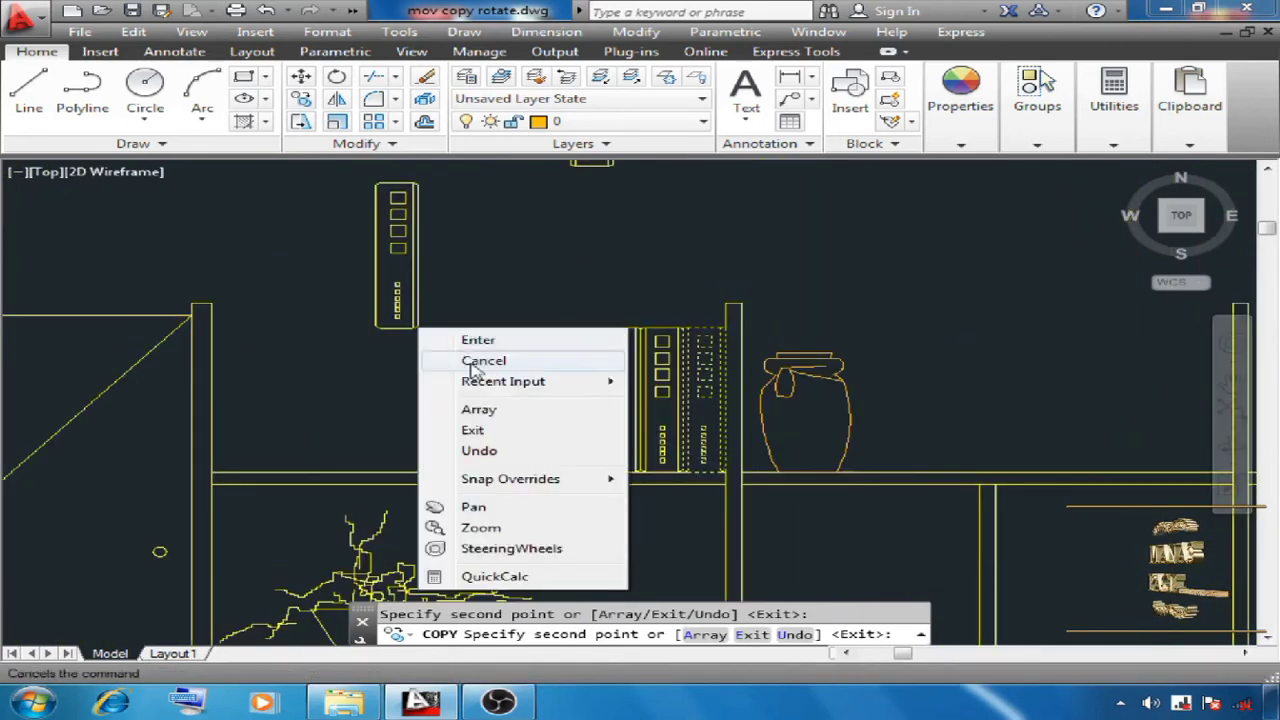
pyautogui.click(463, 343)
# - Examine how the leaning book is placed beside the row in the finished example bookshelf
pyautogui.scroll(2, 466, 376)
pyautogui.scroll(-6, 454, 371)
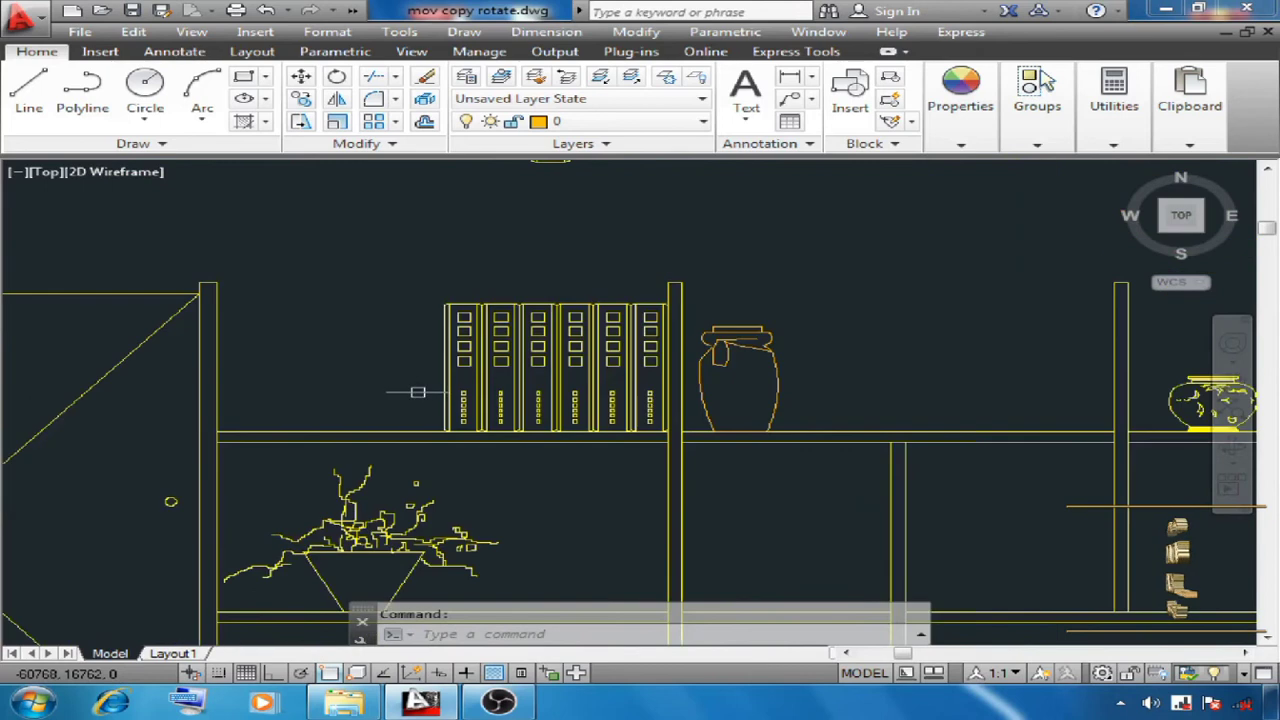
pyautogui.scroll(10, 797, 393)
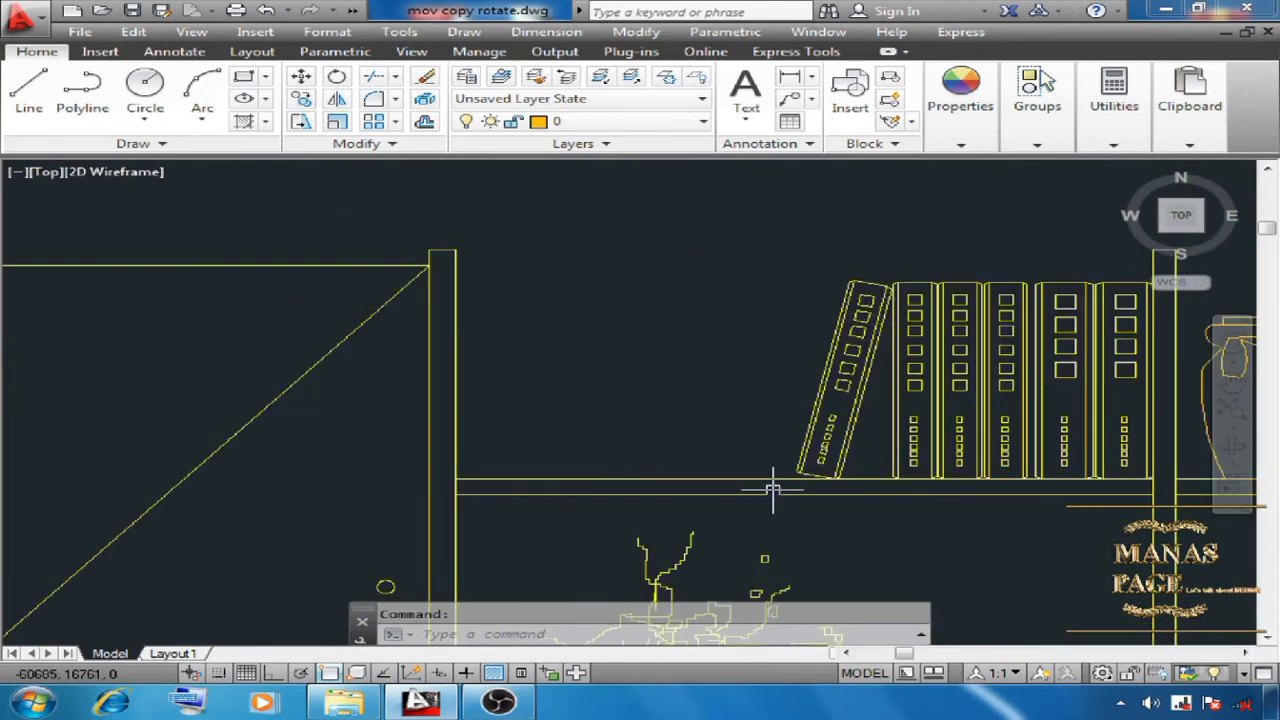
pyautogui.scroll(-8, 772, 490)
pyautogui.scroll(10, 360, 264)
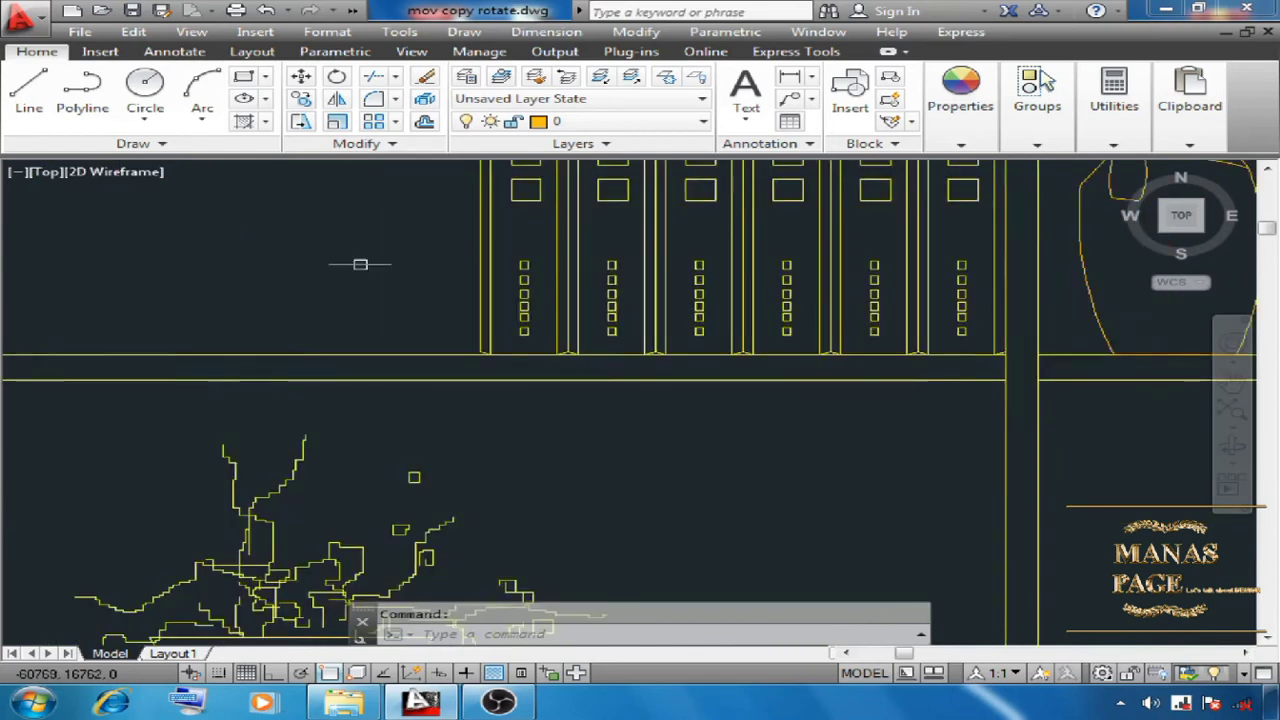
pyautogui.moveTo(360, 264); pyautogui.dragTo(429, 500, button='middle')
# - Rotate the leftmost book by -12 degrees about its top-right corner so it leans against the row
pyautogui.write('R')
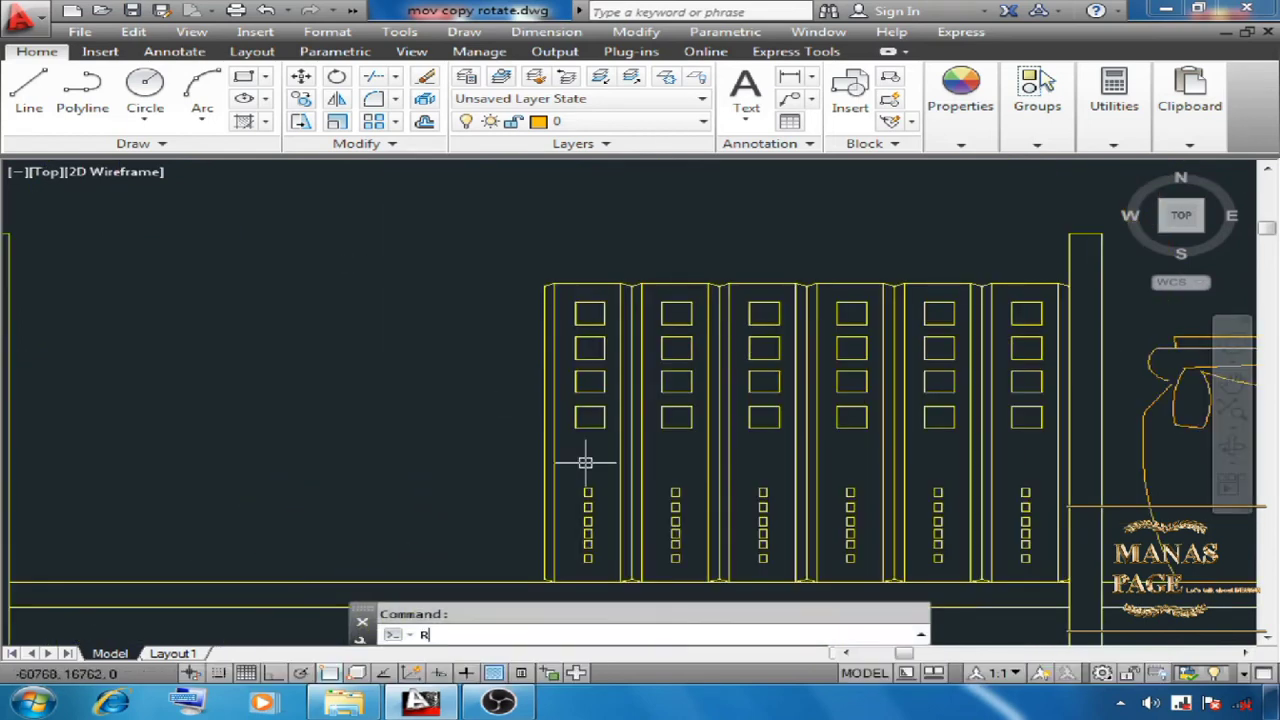
pyautogui.write('O')
pyautogui.press('Return')
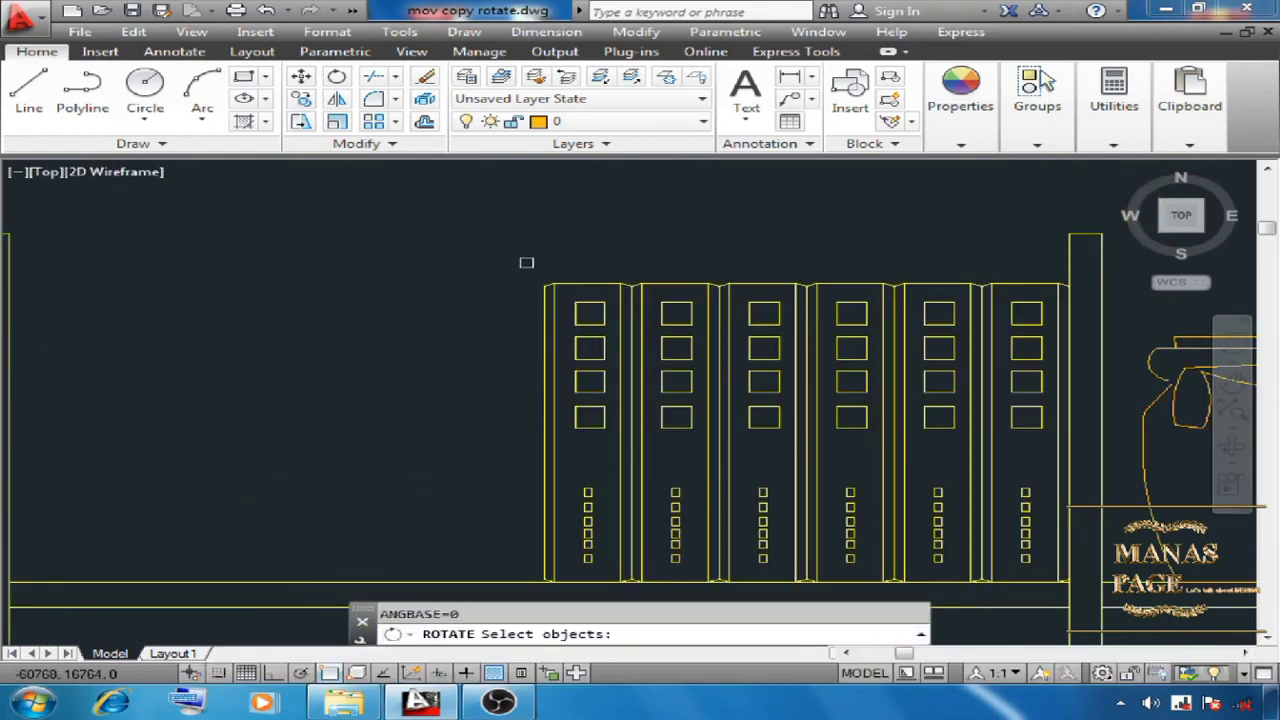
pyautogui.click(526, 262)
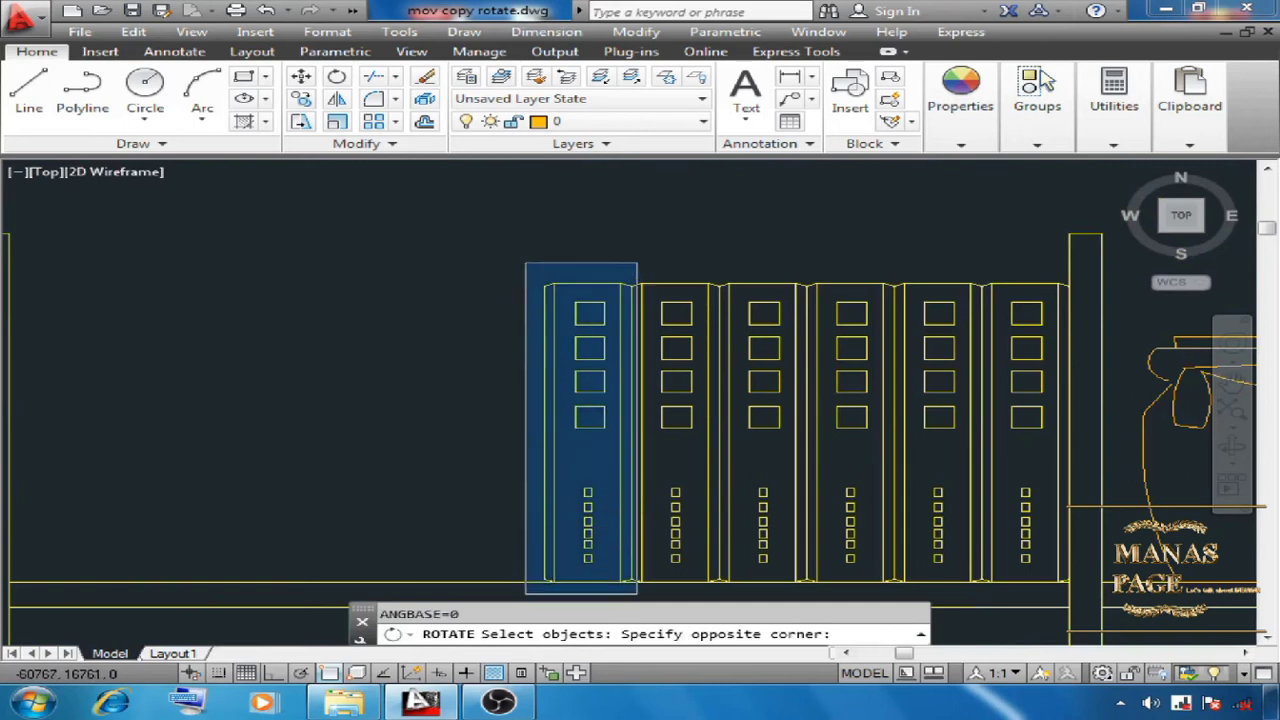
pyautogui.click(637, 593)
pyautogui.press('Return')
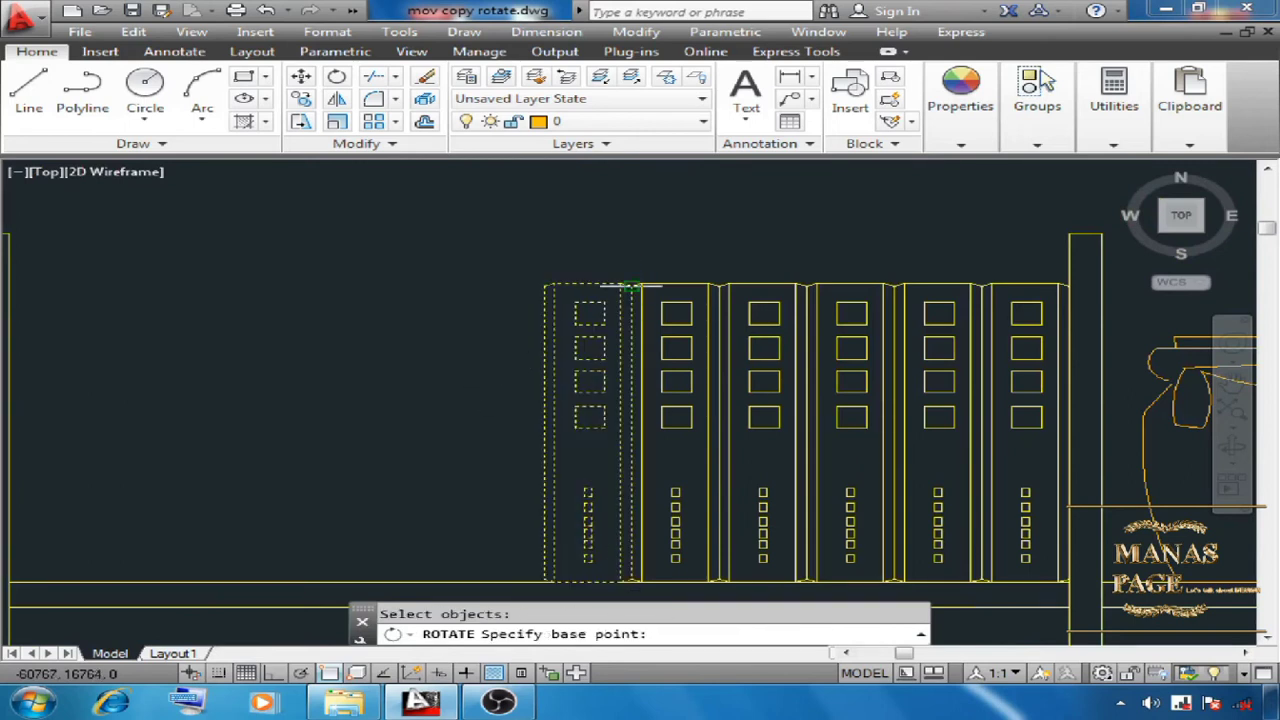
pyautogui.scroll(8, 630, 290)
pyautogui.scroll(-3, 640, 275)
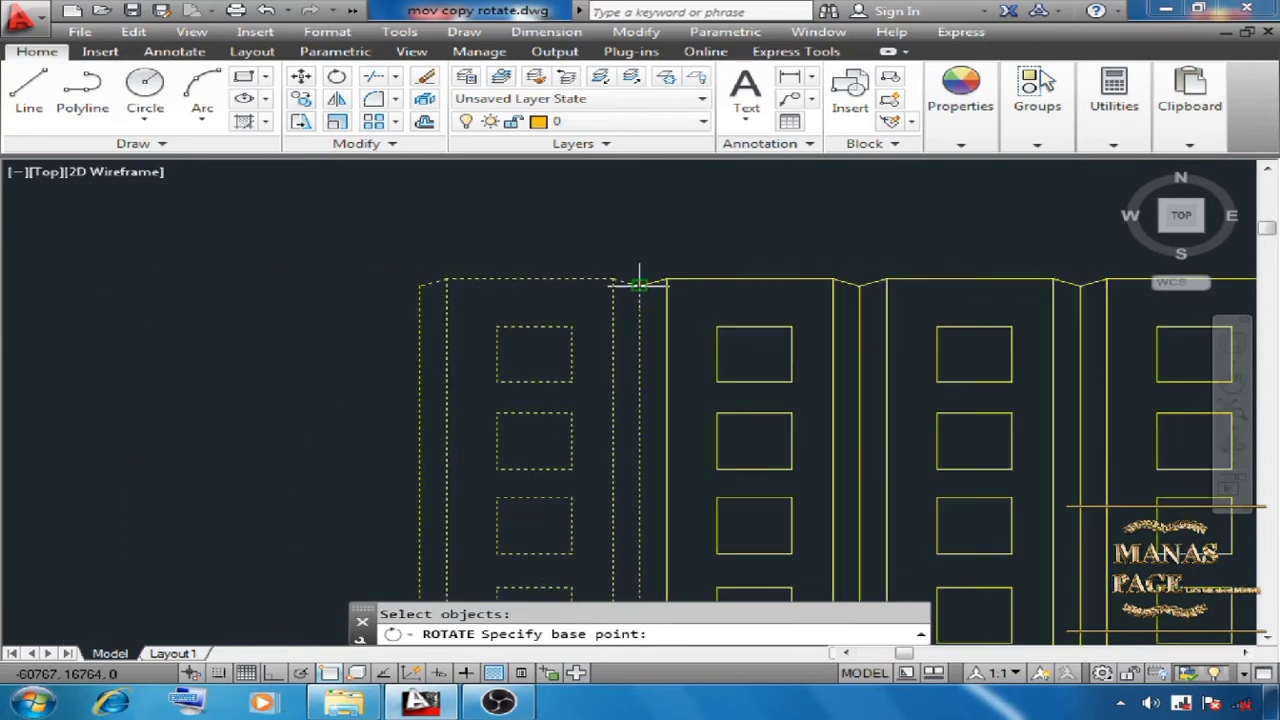
pyautogui.scroll(-2, 620, 260)
pyautogui.scroll(3, 609, 240)
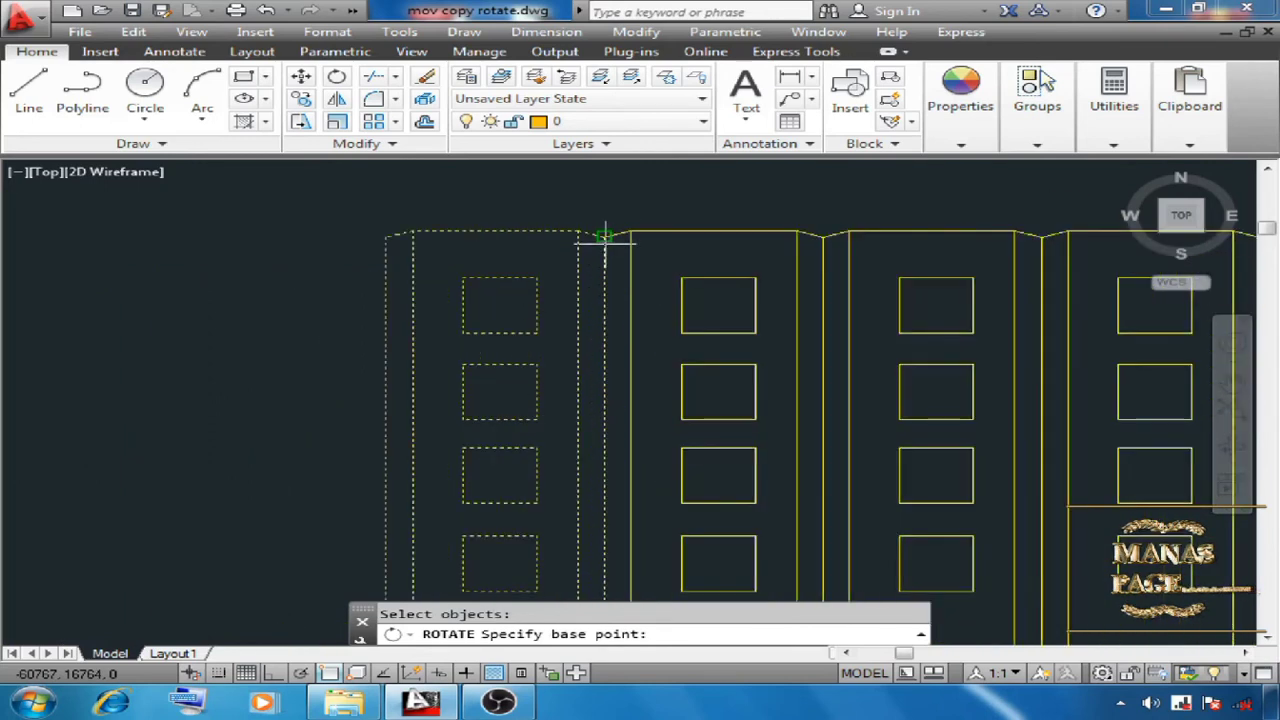
pyautogui.click(605, 241)
pyautogui.scroll(-6, 630, 240)
pyautogui.scroll(-3, 560, 267)
pyautogui.scroll(3, 1005, 275)
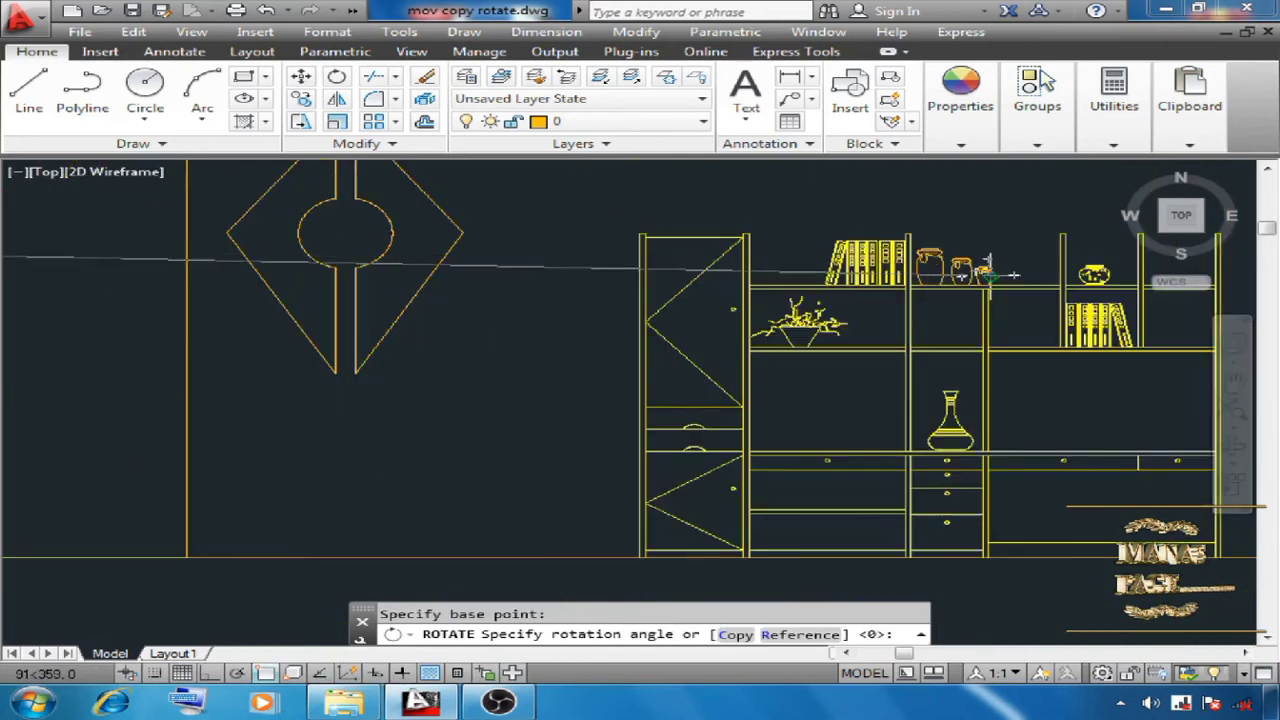
pyautogui.scroll(3, 988, 272)
pyautogui.scroll(3, 820, 285)
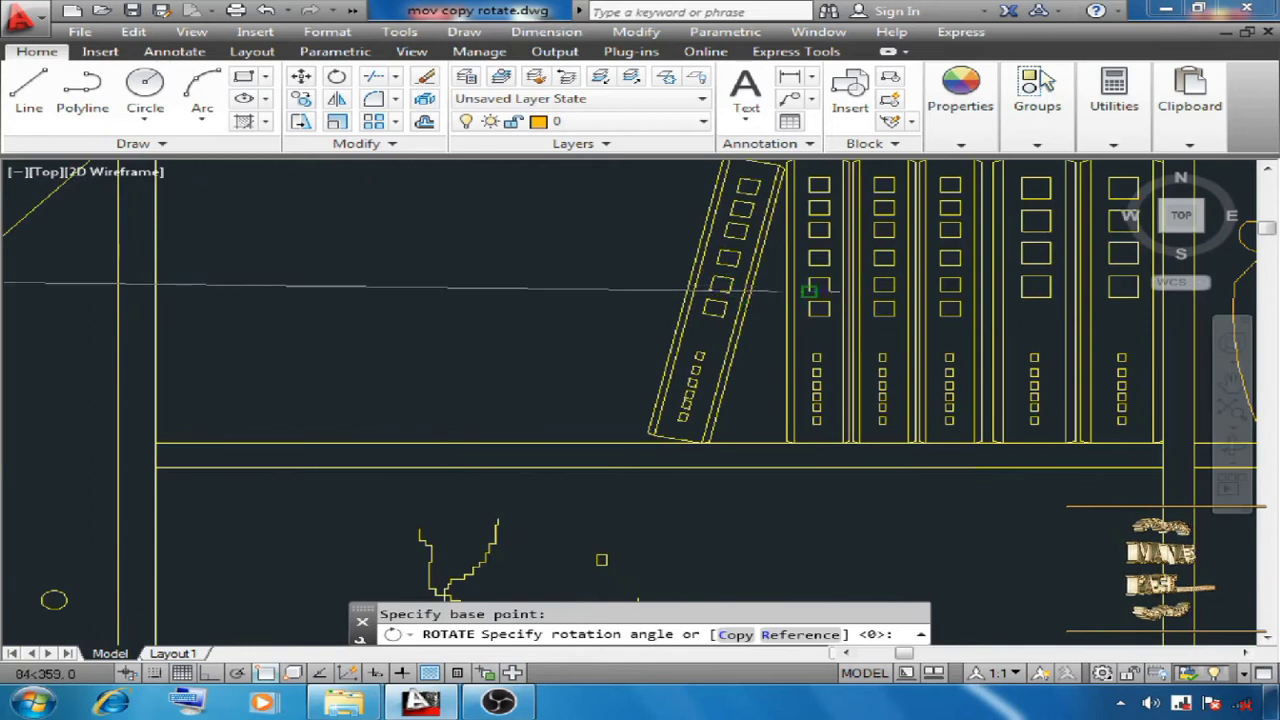
pyautogui.scroll(-3, 808, 291)
pyautogui.scroll(3, 443, 251)
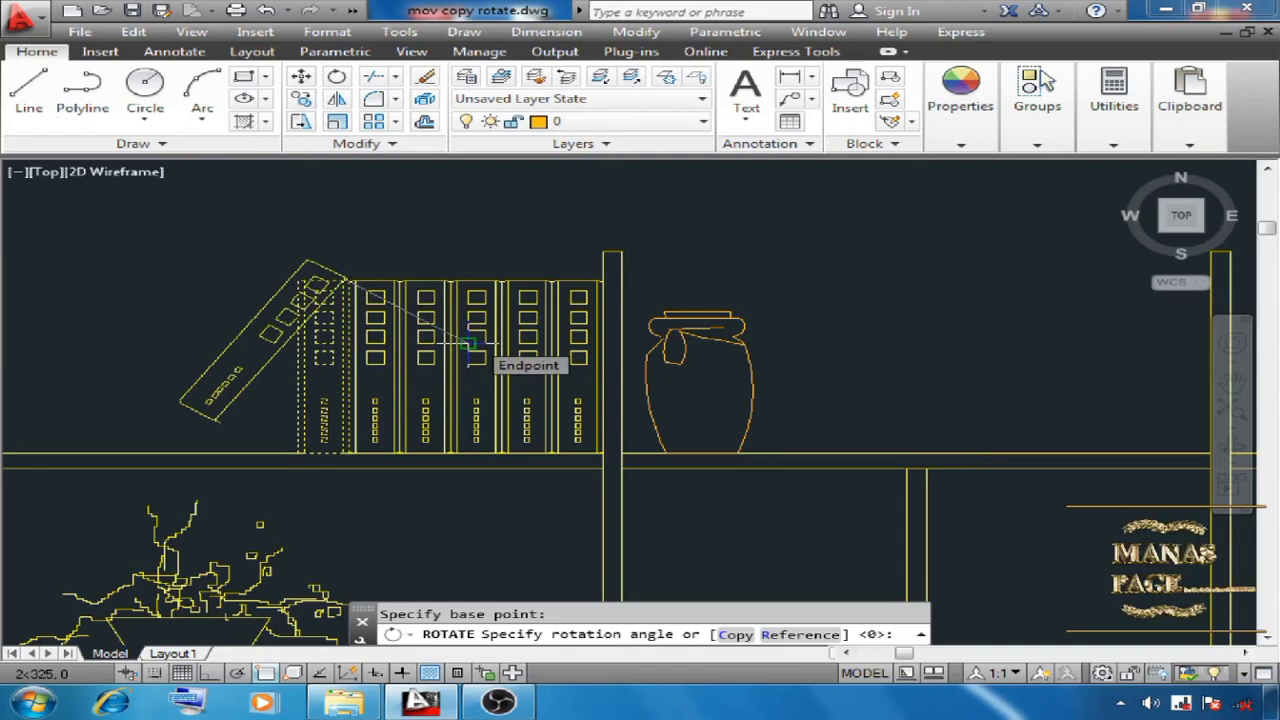
pyautogui.write('-12')
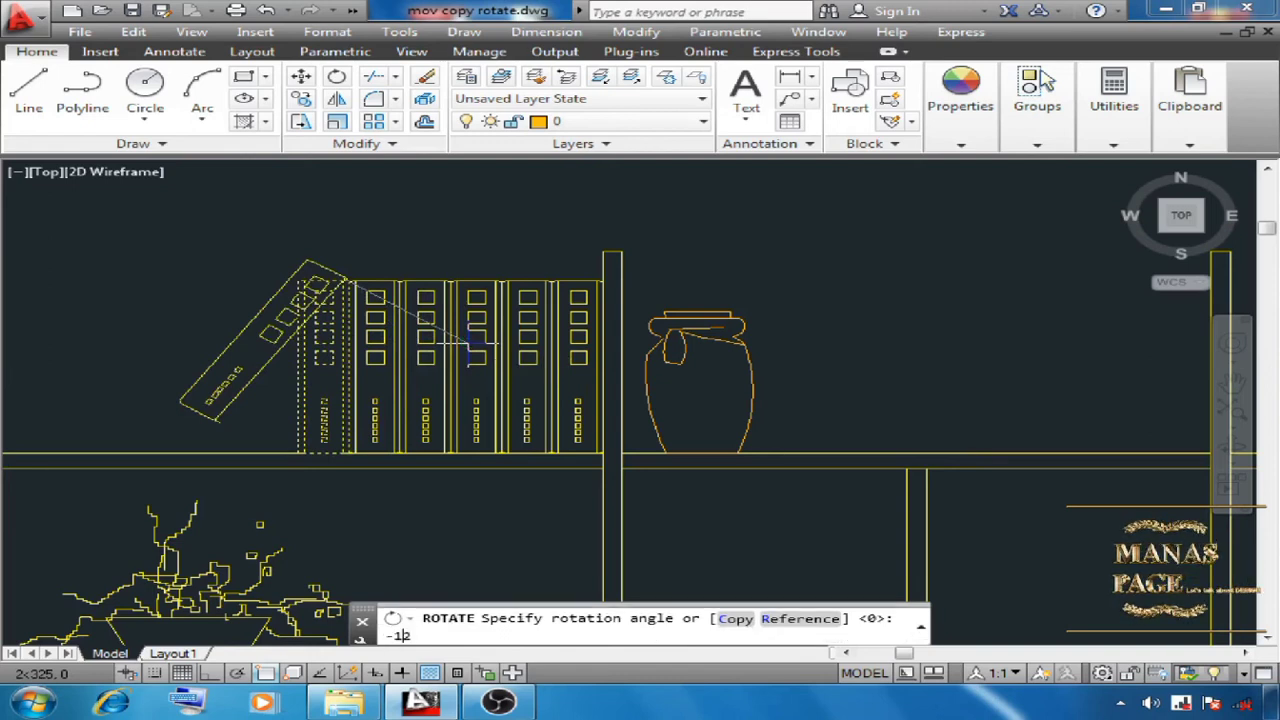
pyautogui.press('Return')
# - Draw a line from the leaning book's top-right corner down to the loose bottom end of the adjacent upright book, closing its left edge
pyautogui.scroll(2, 199, 386)
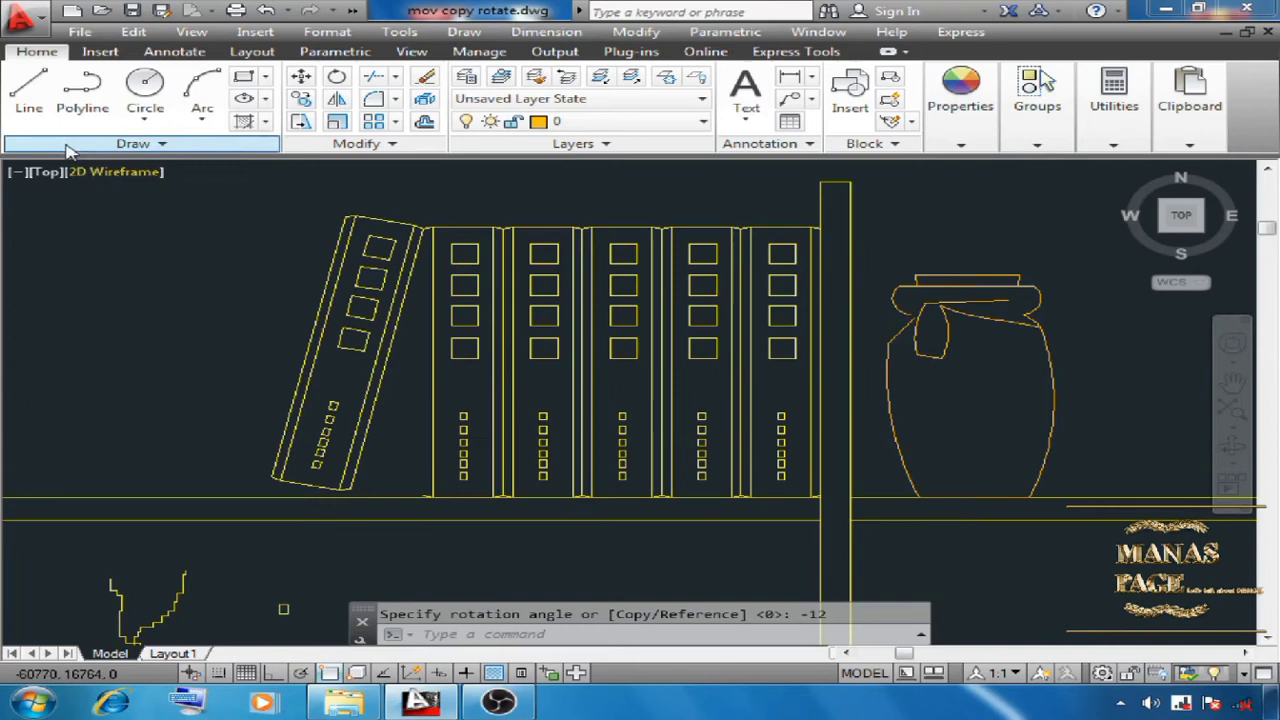
pyautogui.click(29, 90)
pyautogui.scroll(4, 410, 205)
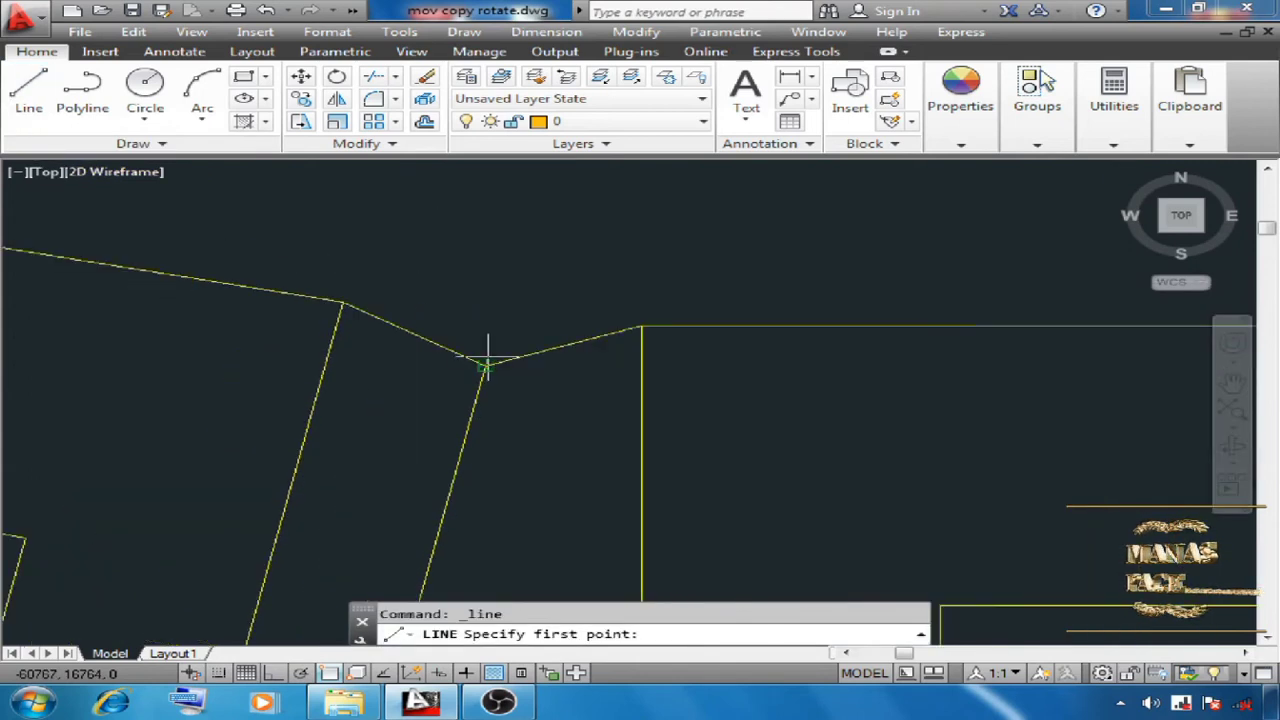
pyautogui.click(488, 358)
pyautogui.scroll(-4, 500, 260)
pyautogui.scroll(4, 470, 330)
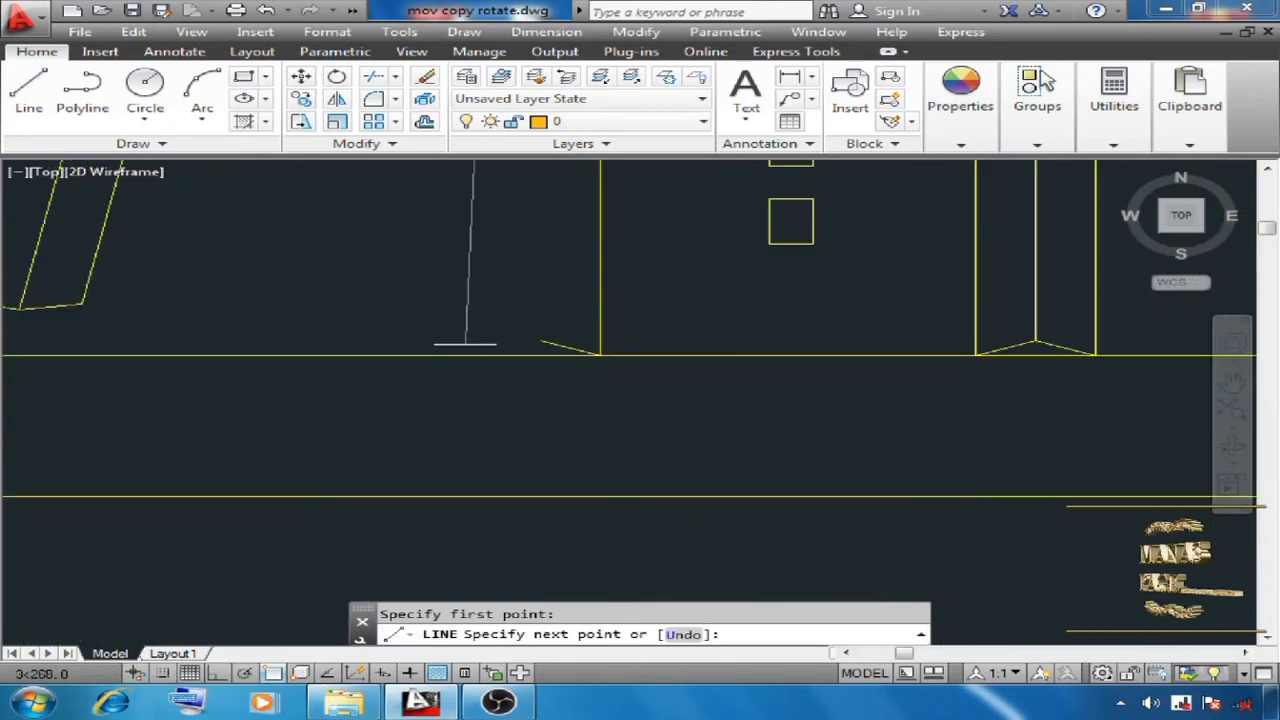
pyautogui.click(540, 341)
pyautogui.rightClick(372, 264)
pyautogui.click(440, 275)
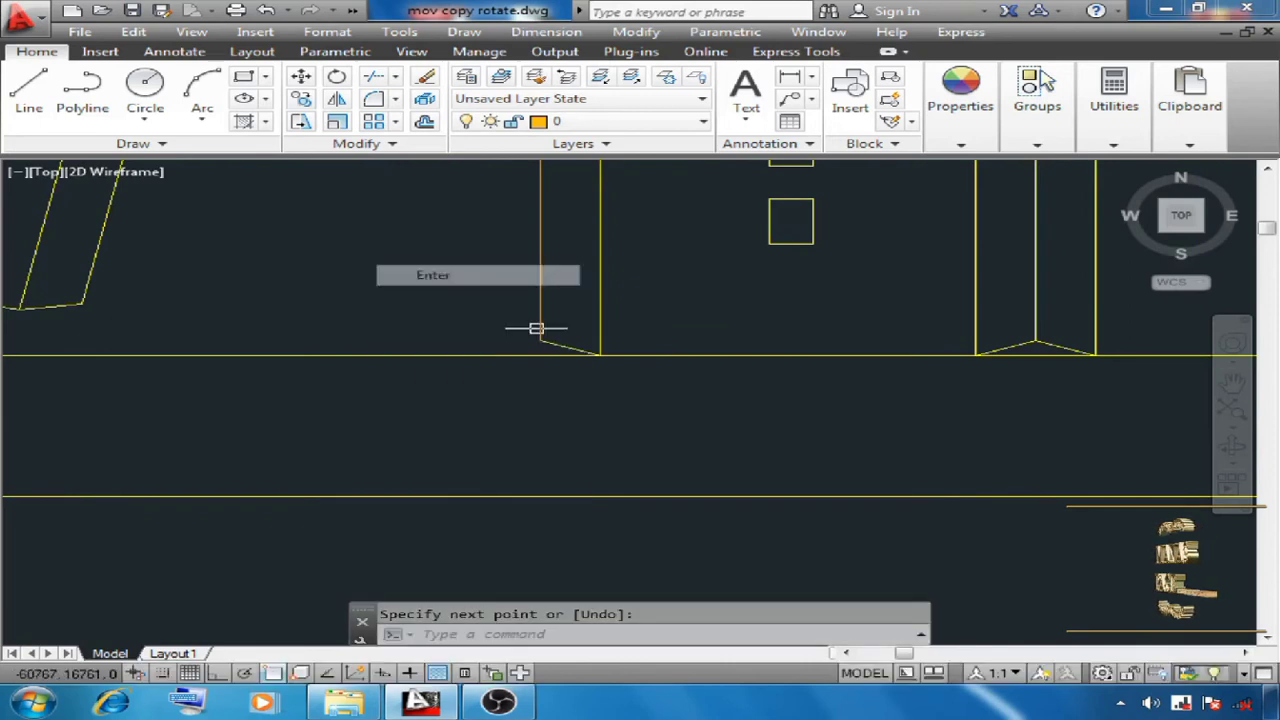
# - Extend the leaning book's right edge down to the top line of the shelf
pyautogui.scroll(-4, 536, 328)
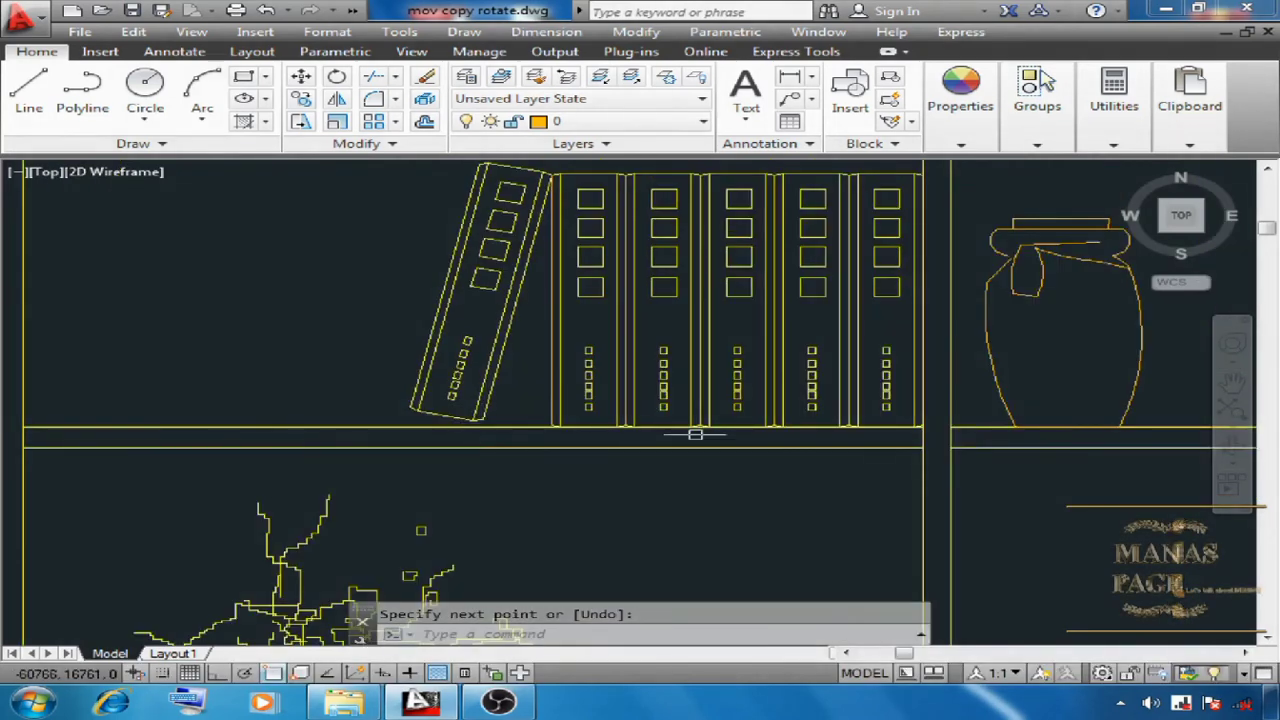
pyautogui.write('EX')
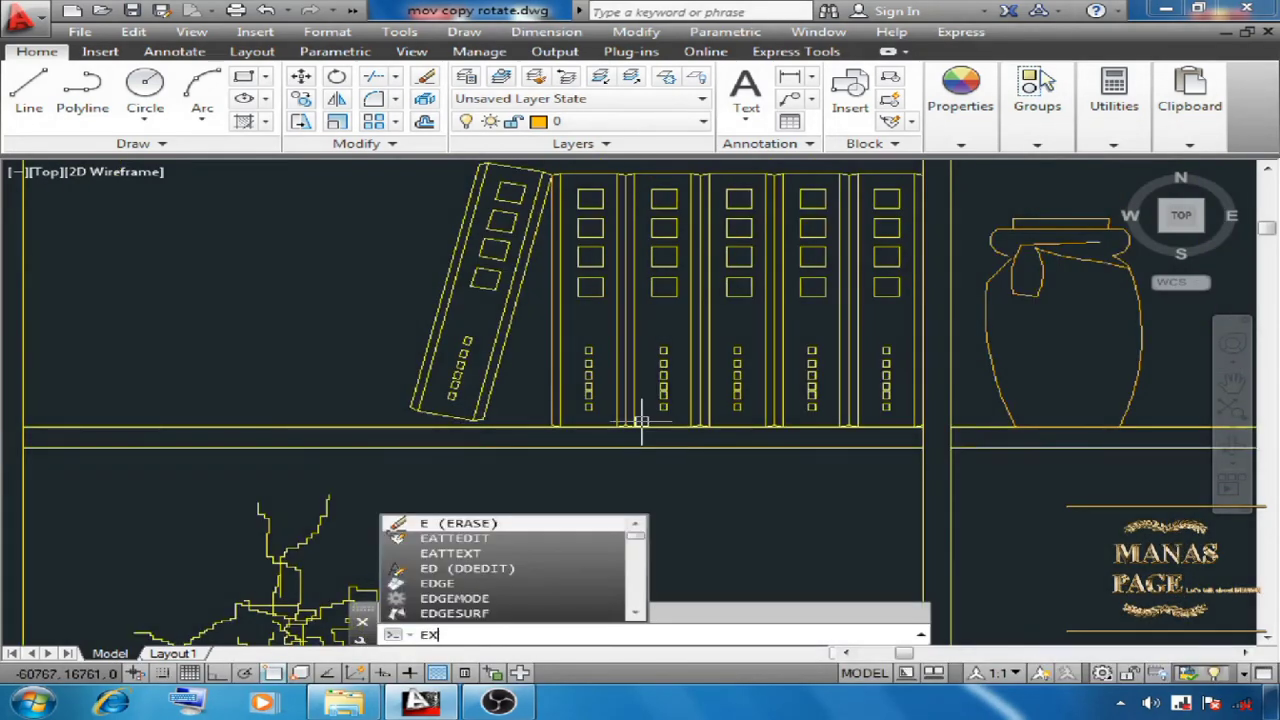
pyautogui.press('Return')
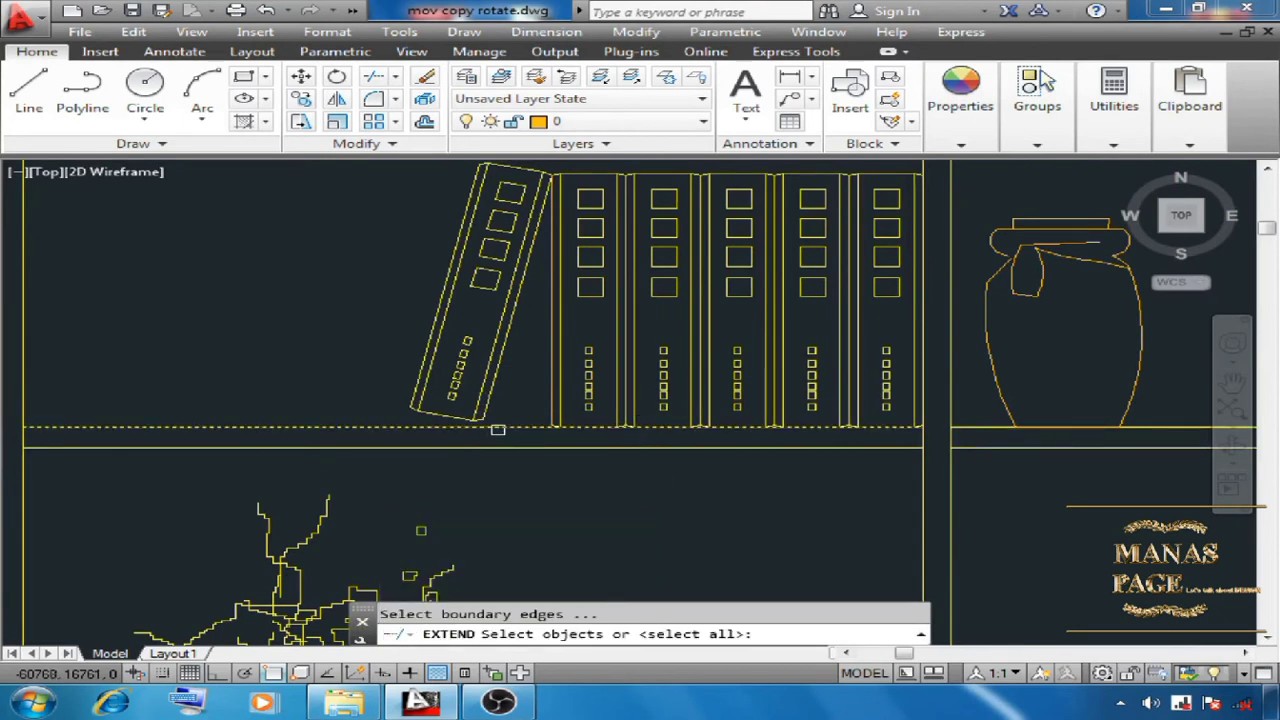
pyautogui.click(497, 430)
pyautogui.scroll(2, 494, 409)
pyautogui.press('Return')
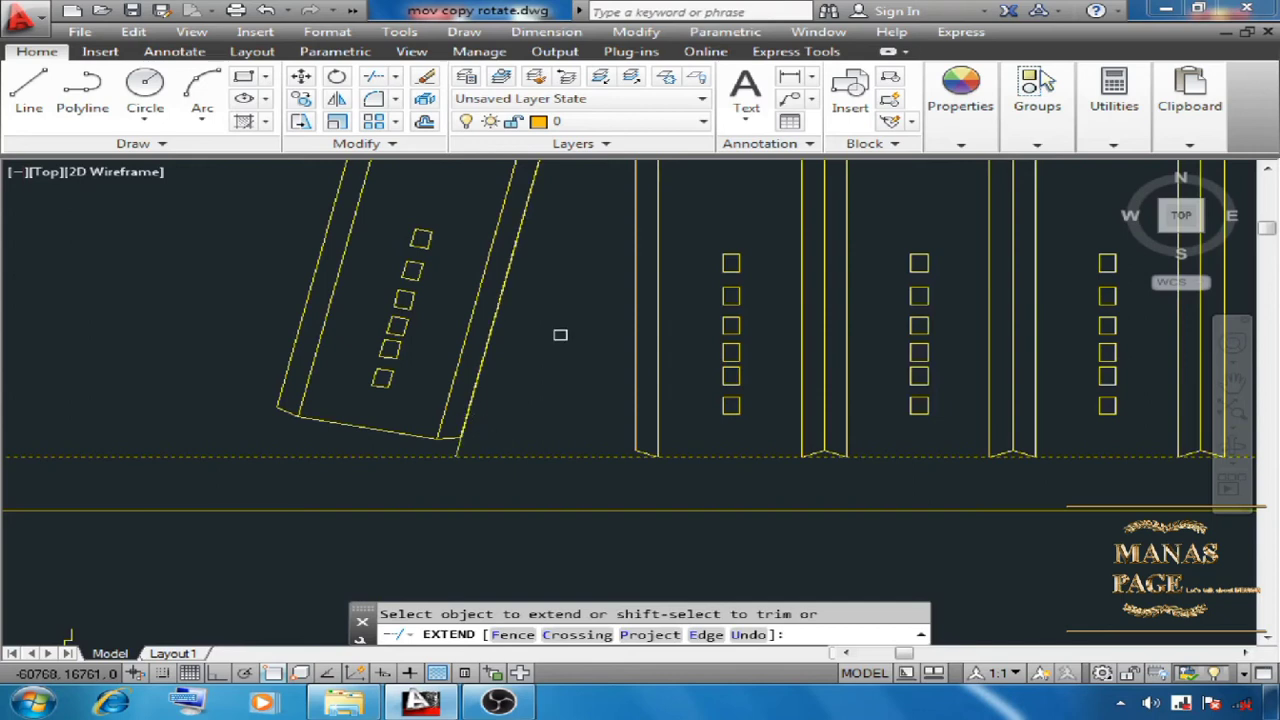
pyautogui.rightClick(555, 316)
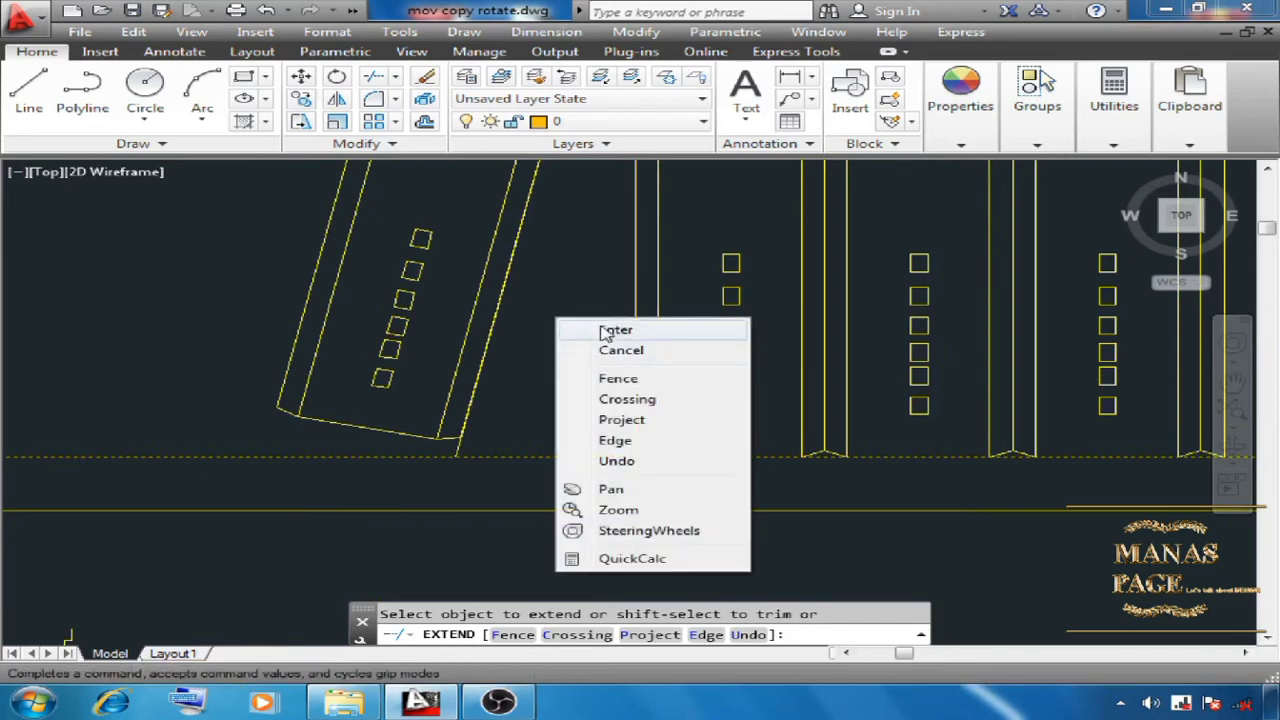
pyautogui.click(600, 328)
pyautogui.scroll(-2, 509, 437)
pyautogui.press('Escape')
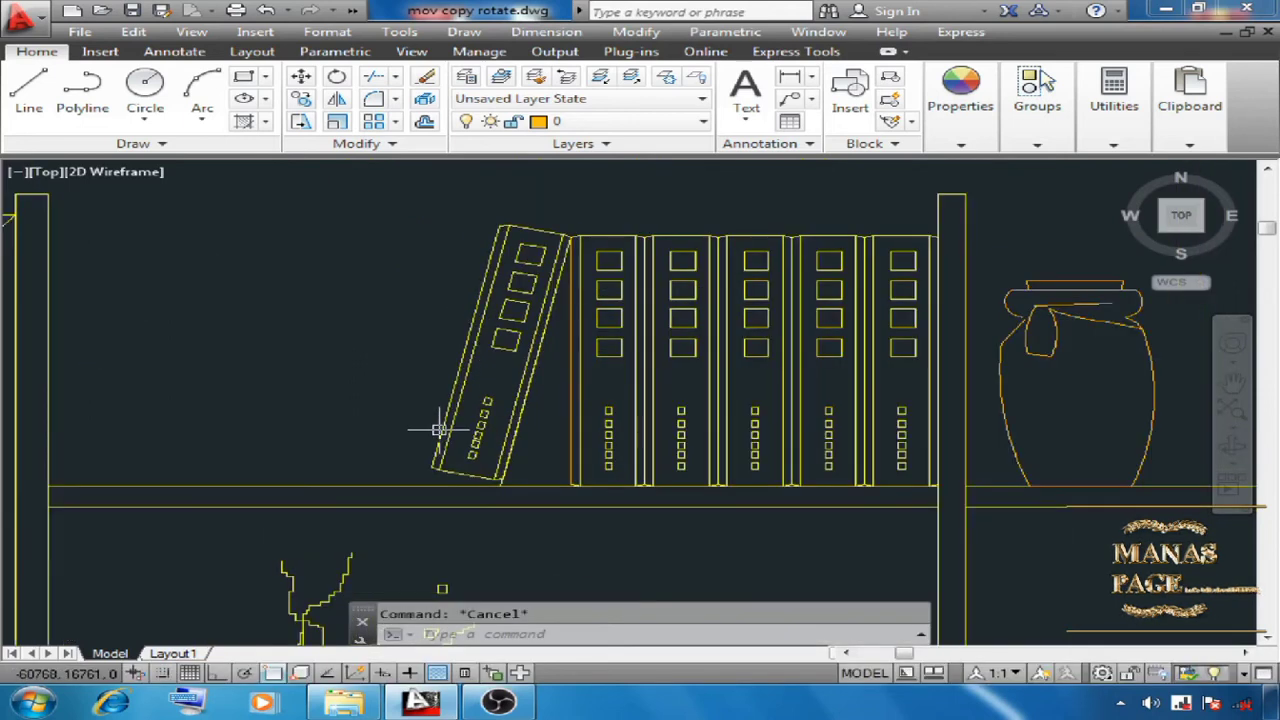
# - Move the whole leaning book from its bottom-right corner to the point where its extended right edge meets the shelf
pyautogui.write('m')
pyautogui.press('Return')
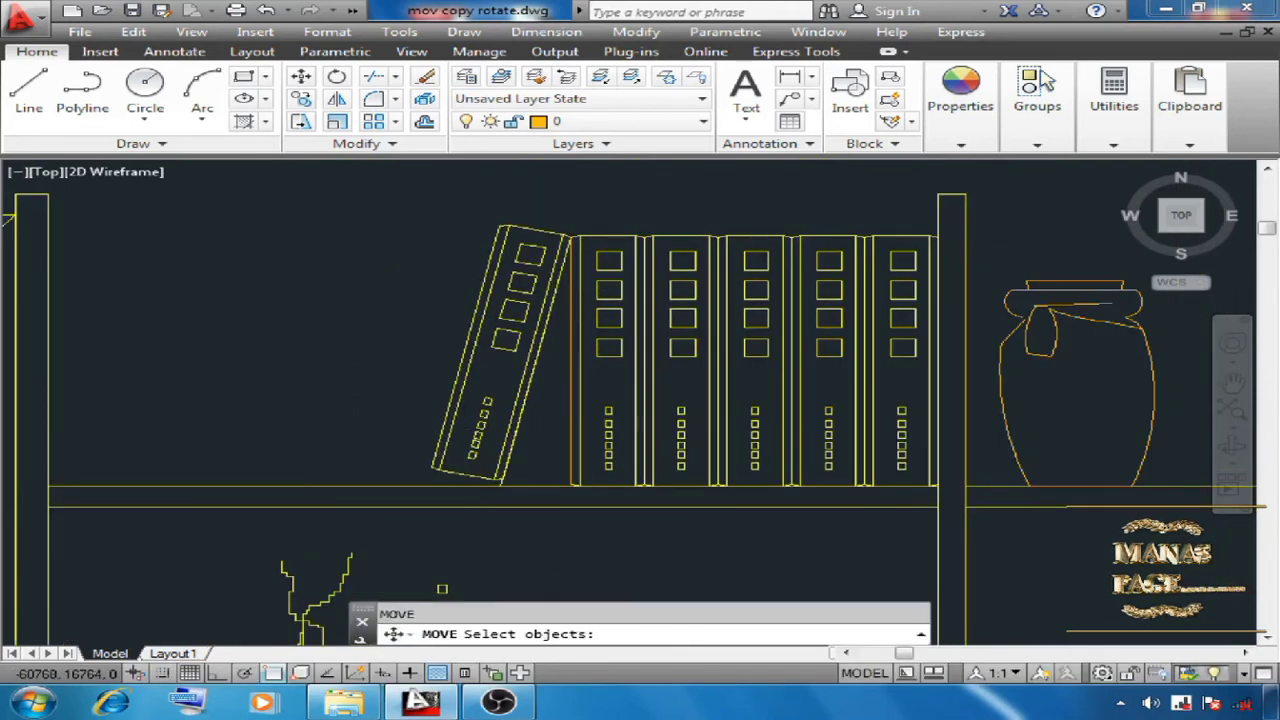
pyautogui.click(456, 204)
pyautogui.click(540, 380)
pyautogui.click(553, 350)
pyautogui.click(442, 394)
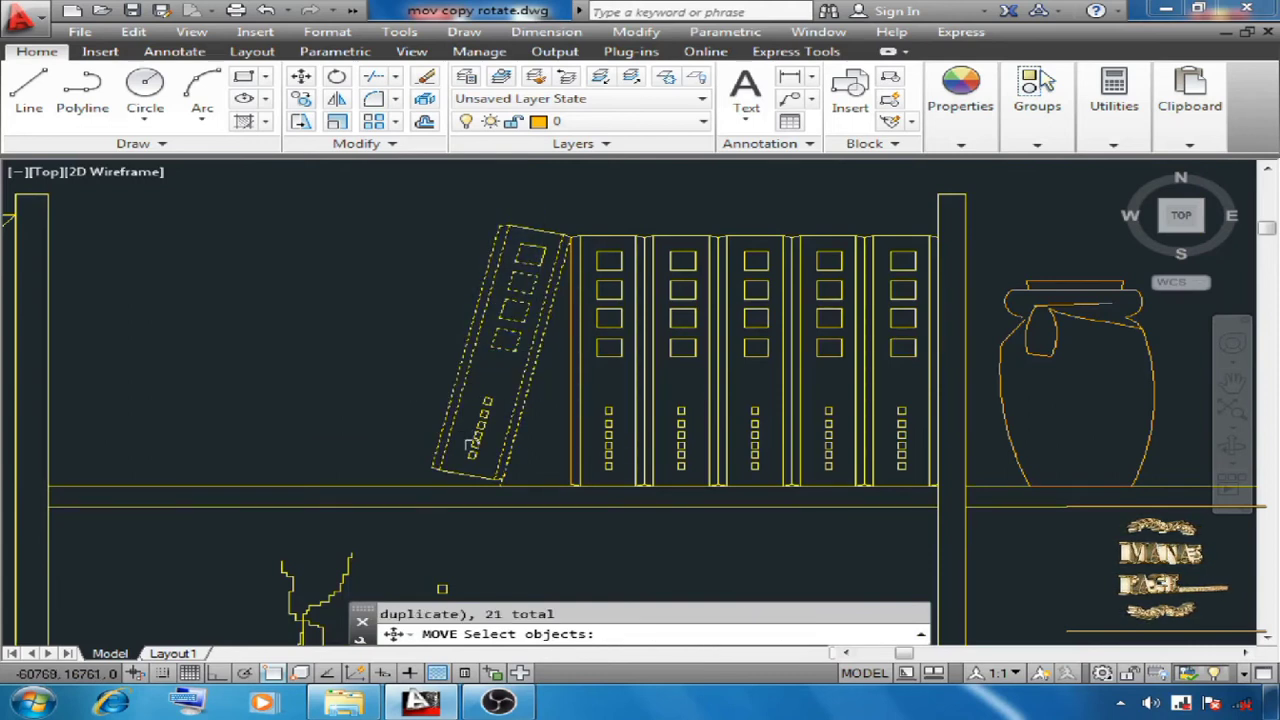
pyautogui.scroll(3, 472, 446)
pyautogui.click(622, 318)
pyautogui.click(314, 468)
pyautogui.scroll(3, 420, 422)
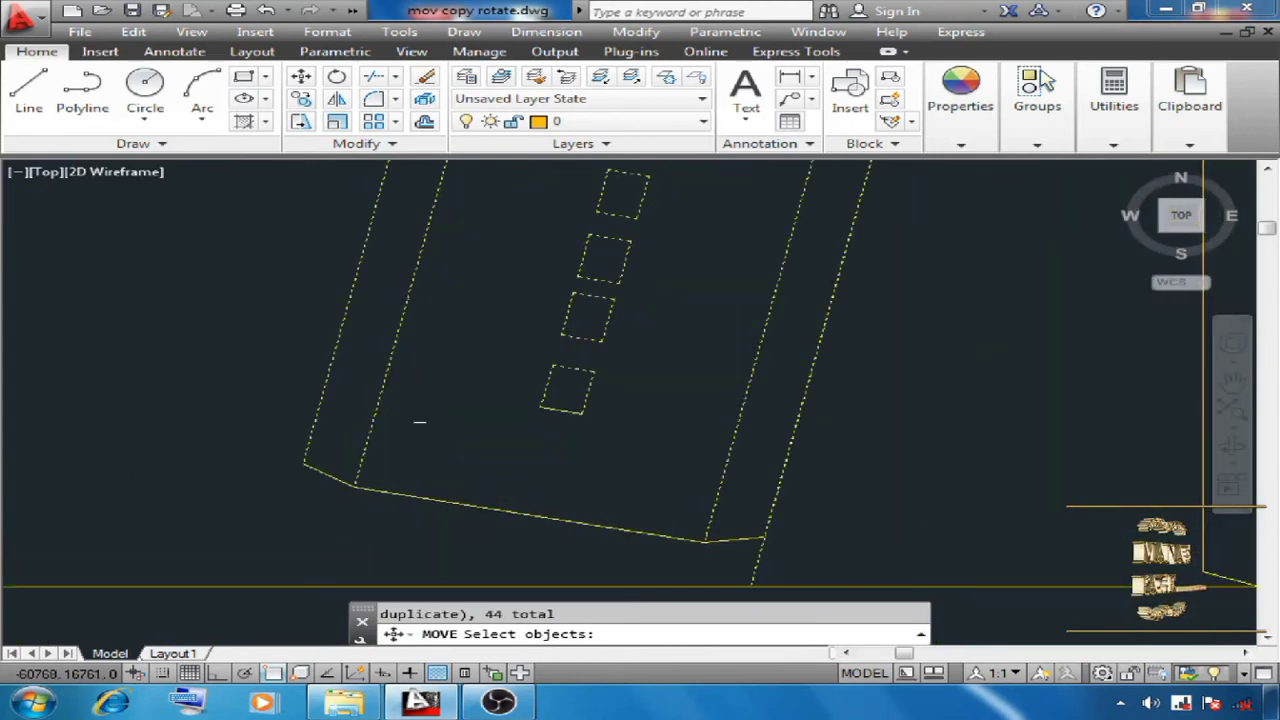
pyautogui.click(820, 474)
pyautogui.click(657, 545)
pyautogui.scroll(-4, 657, 545)
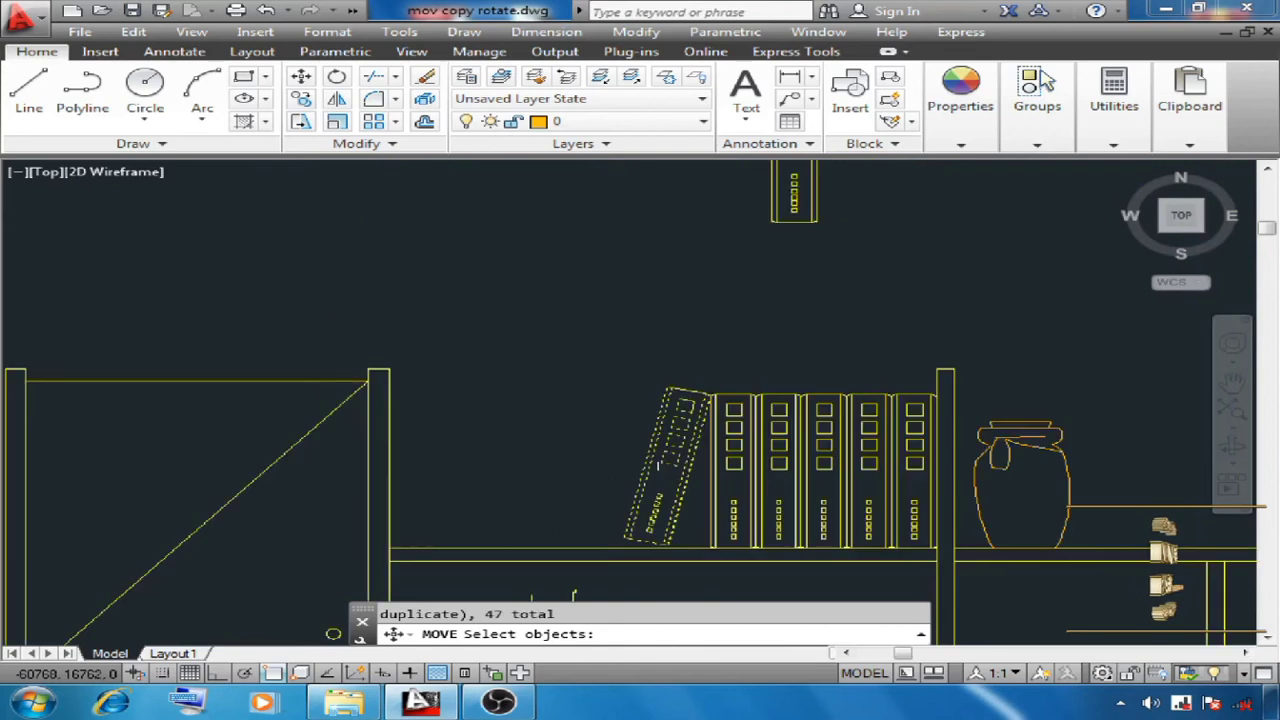
pyautogui.scroll(3, 692, 405)
pyautogui.scroll(2, 743, 350)
pyautogui.click(640, 423)
pyautogui.click(492, 264)
pyautogui.click(488, 257)
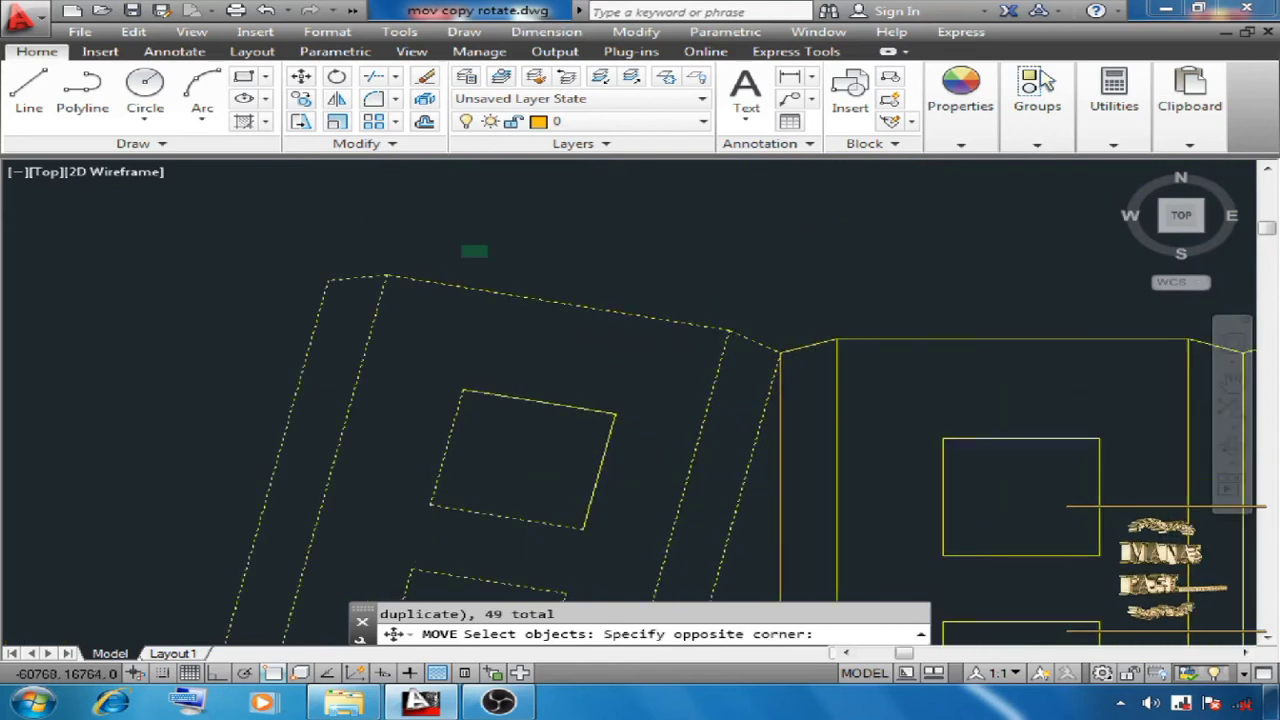
pyautogui.click(462, 256)
pyautogui.click(618, 347)
pyautogui.click(516, 506)
pyautogui.scroll(-4, 578, 190)
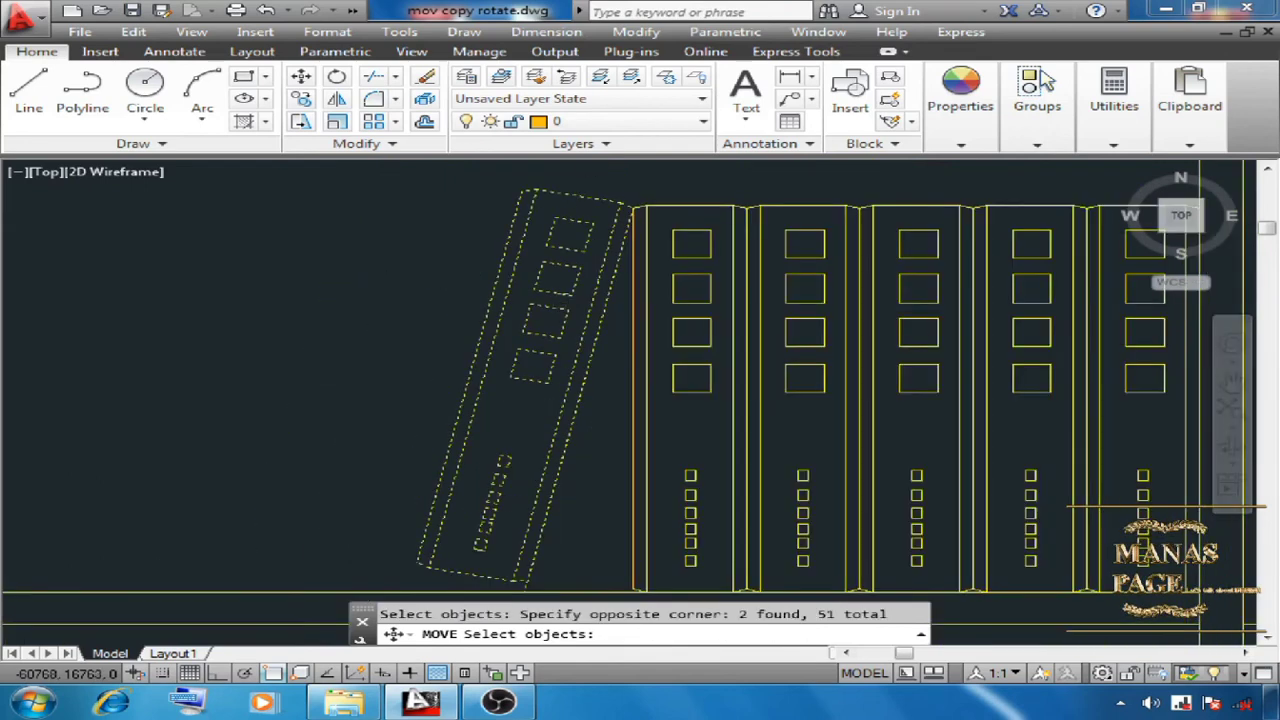
pyautogui.scroll(2, 570, 276)
pyautogui.click(605, 242)
pyautogui.click(464, 346)
pyautogui.scroll(-3, 608, 233)
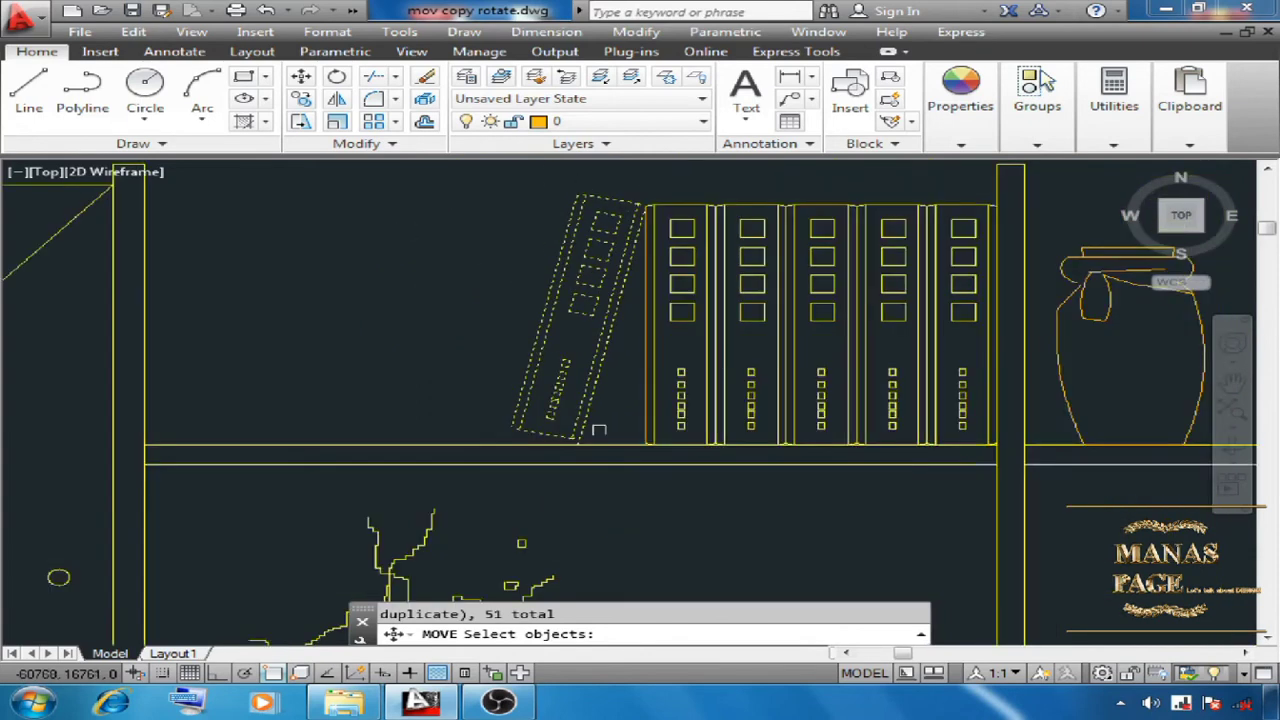
pyautogui.scroll(3, 587, 459)
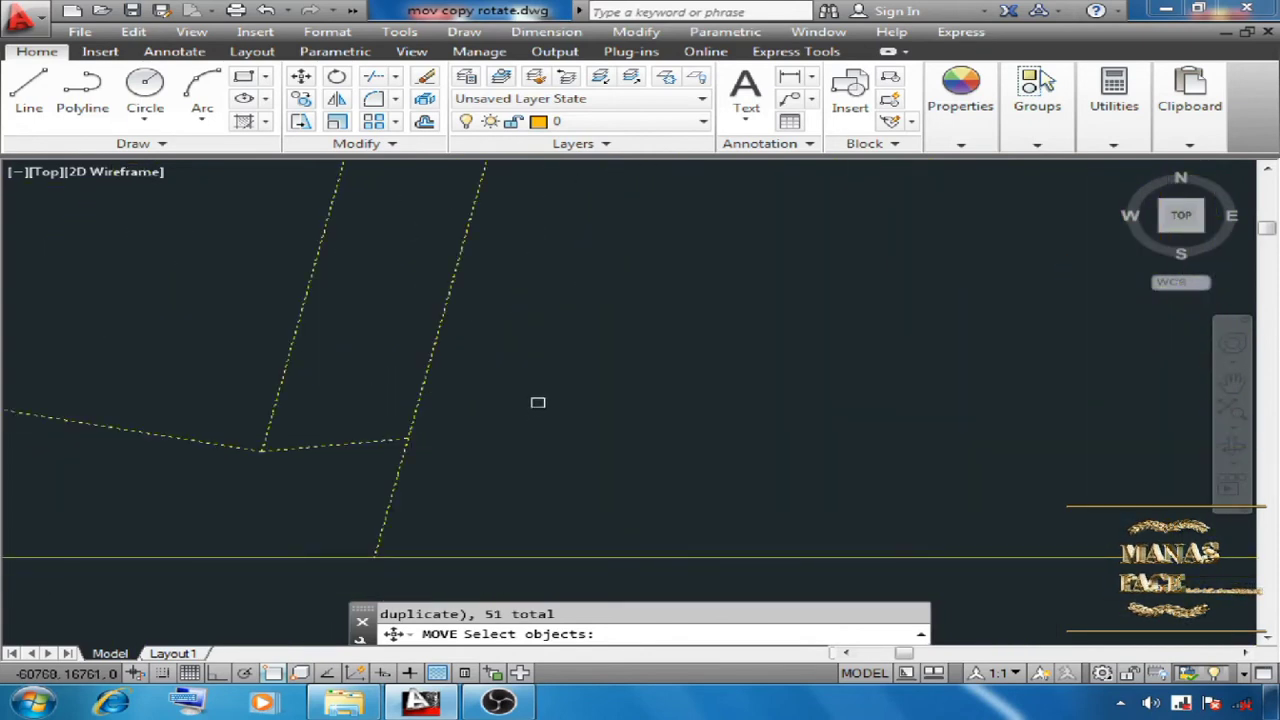
pyautogui.press('Return')
pyautogui.scroll(3, 561, 404)
pyautogui.click(640, 379)
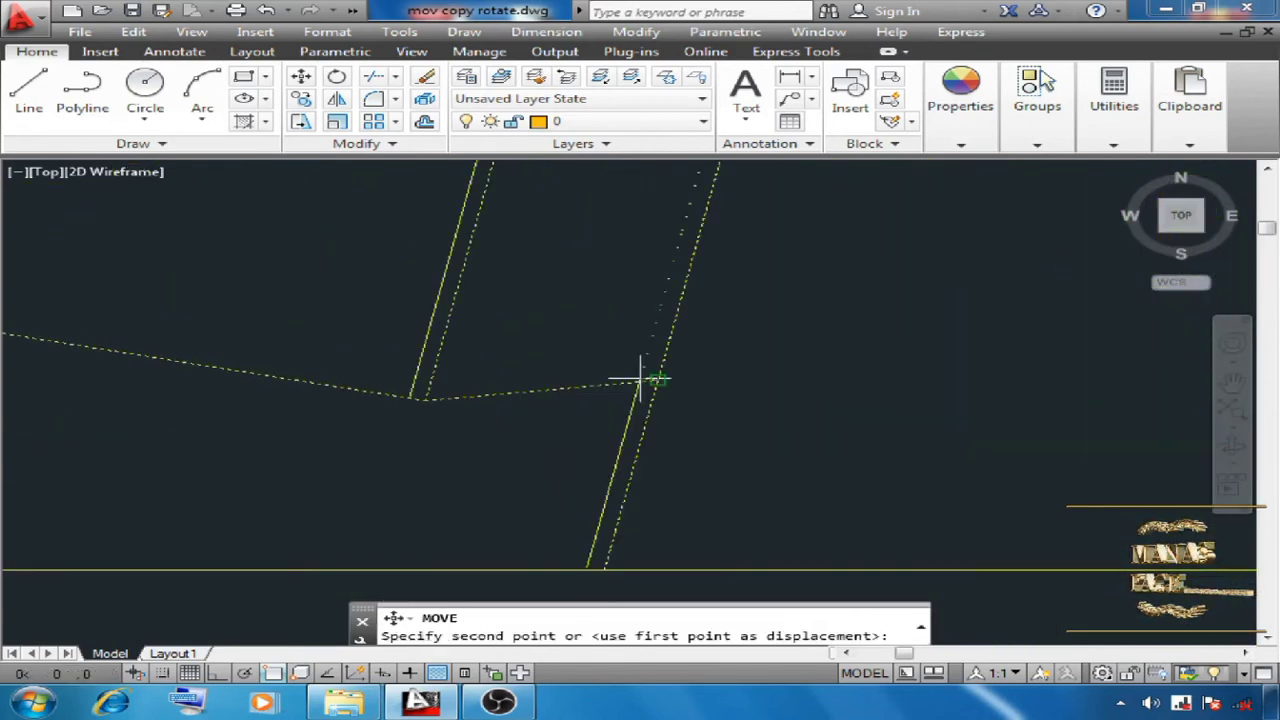
pyautogui.click(604, 568)
pyautogui.press('Escape')
# - Trim the leaning book's lines that run below the shelf's top line, using that line as the cutting edge
pyautogui.scroll(-2, 600, 346)
pyautogui.moveTo(555, 487); pyautogui.dragTo(619, 416, button='middle')
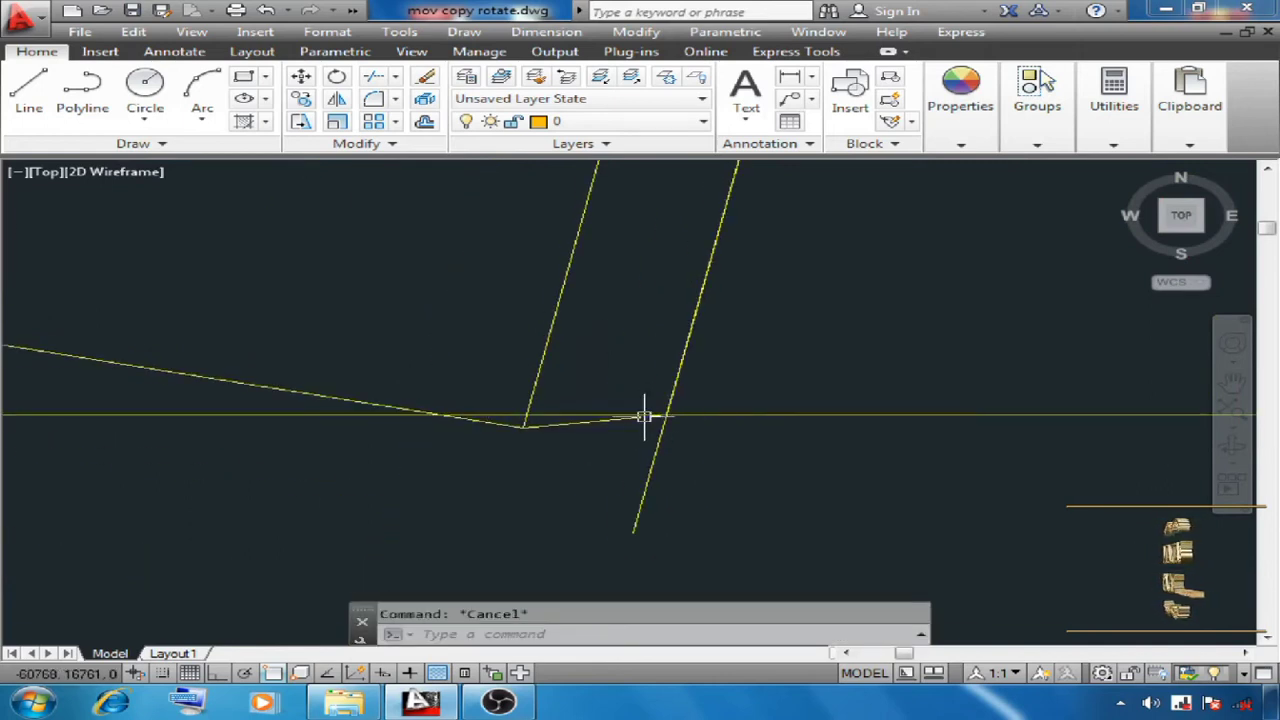
pyautogui.write('TR')
pyautogui.click(545, 412)
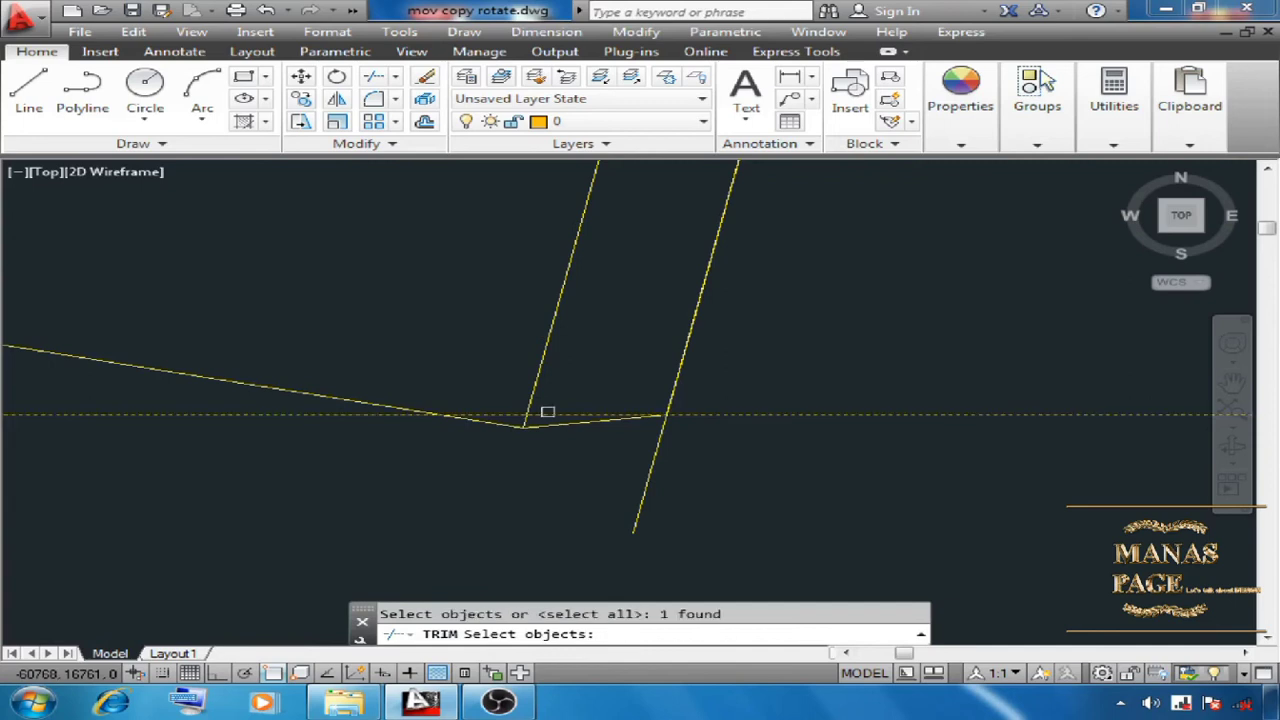
pyautogui.press('Return')
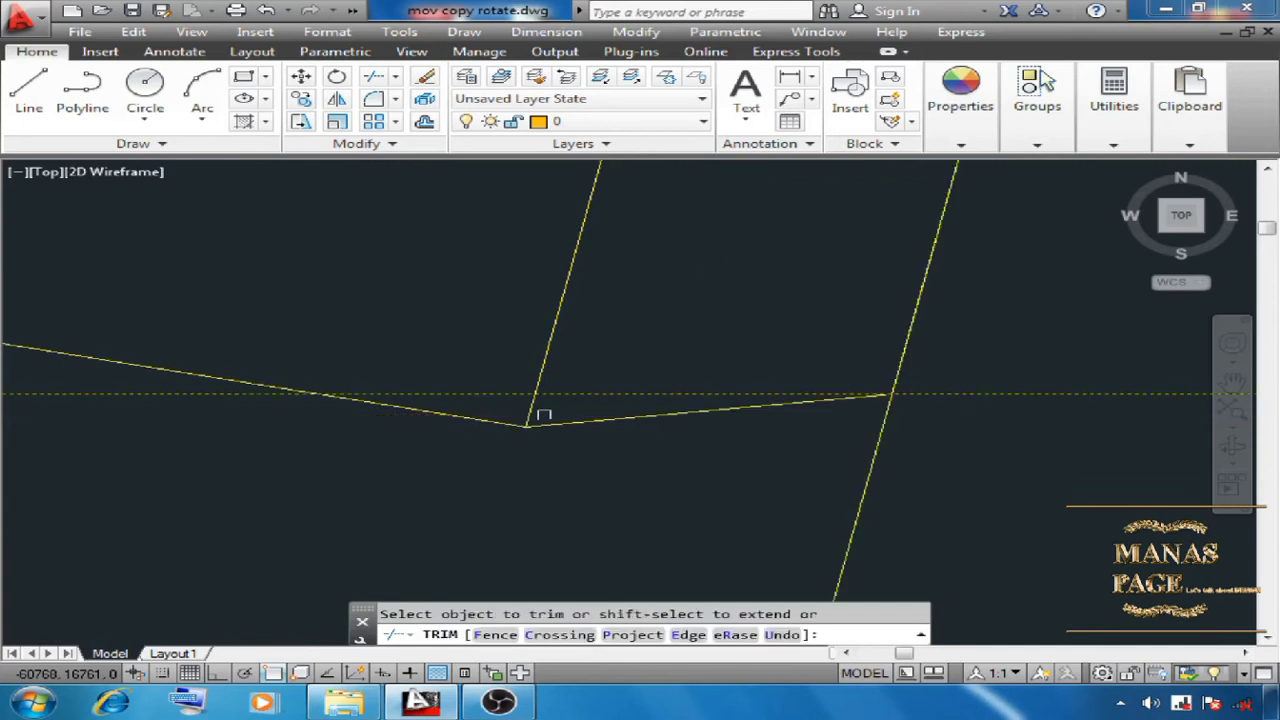
pyautogui.click(526, 421)
pyautogui.click(528, 426)
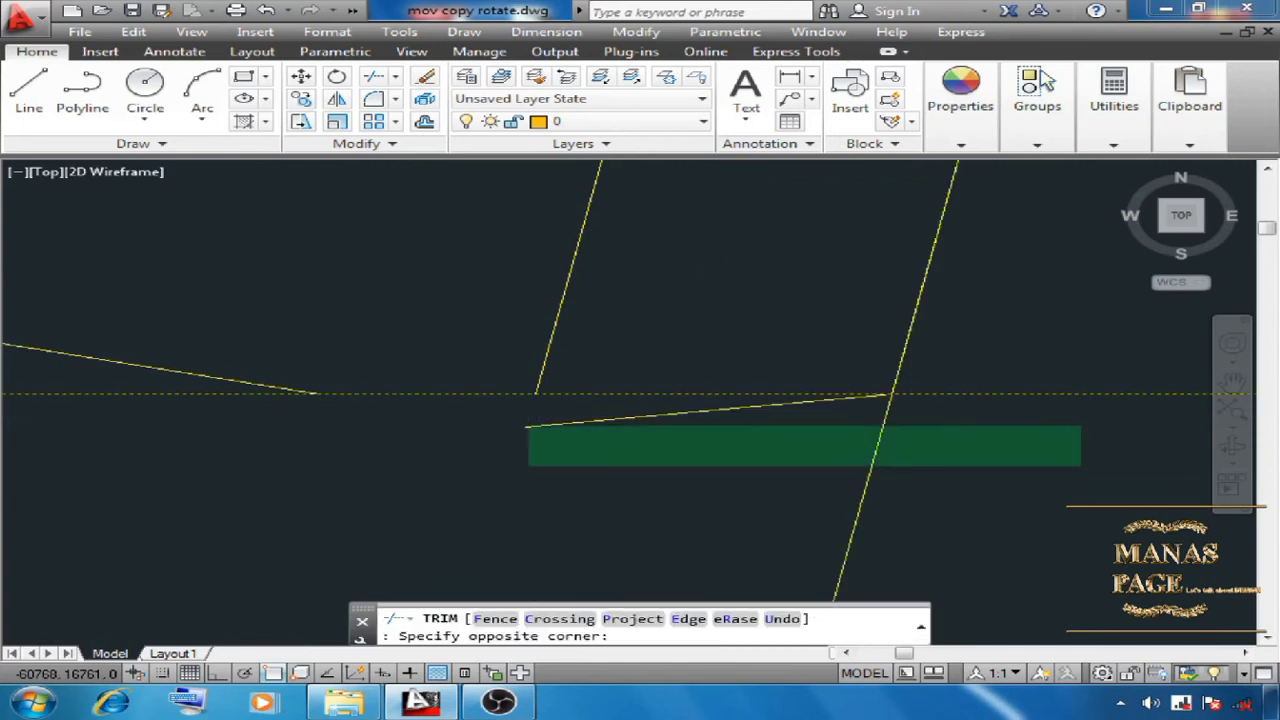
pyautogui.click(1082, 466)
pyautogui.press('Escape')
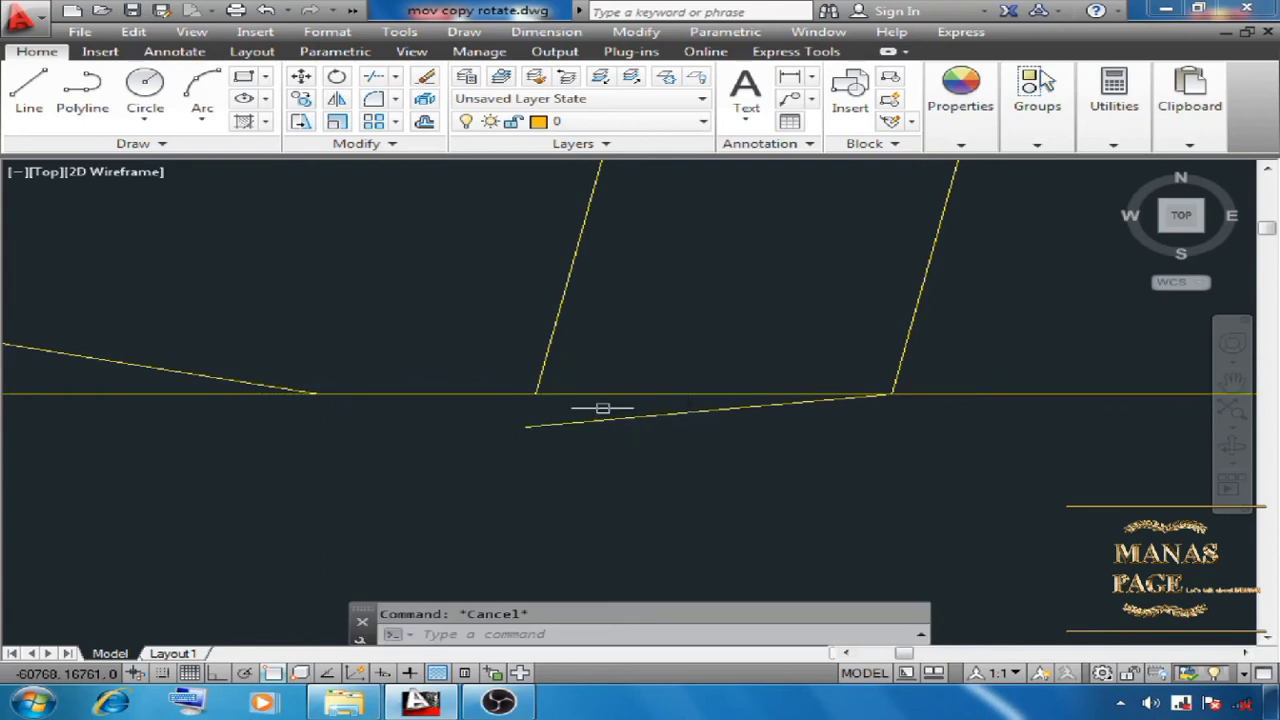
# - Erase the leftover short sloped line below the shelf at the leaning book's bottom-right corner
pyautogui.click(425, 77)
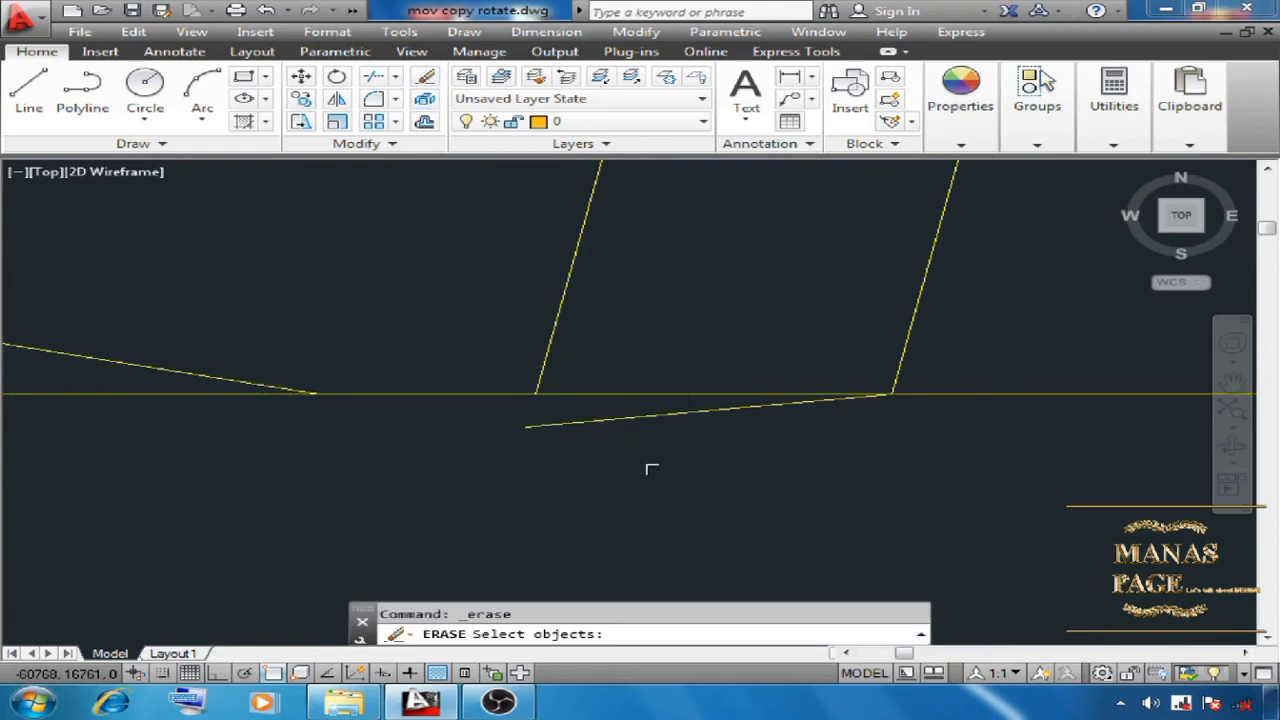
pyautogui.click(666, 412)
pyautogui.press('Return')
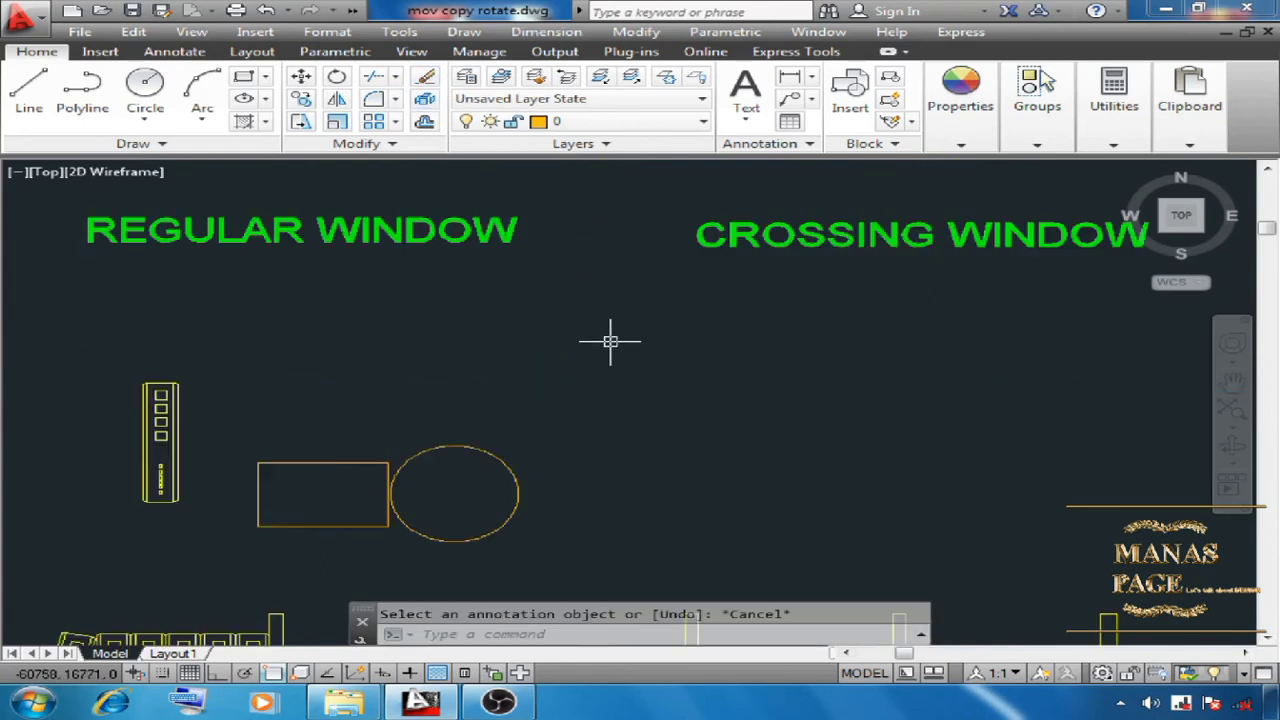
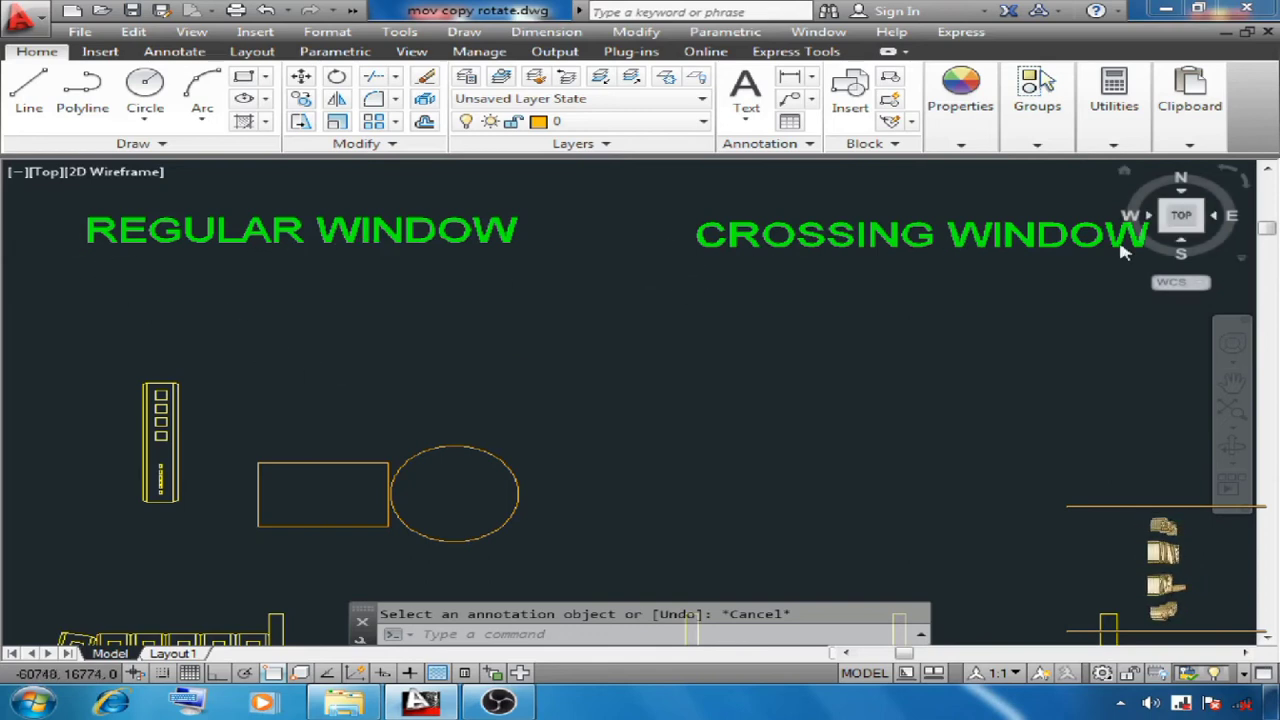
# - Select the rectangle with a regular window that encloses it but only partly covers the circle, and clear the selection
pyautogui.click(445, 275)
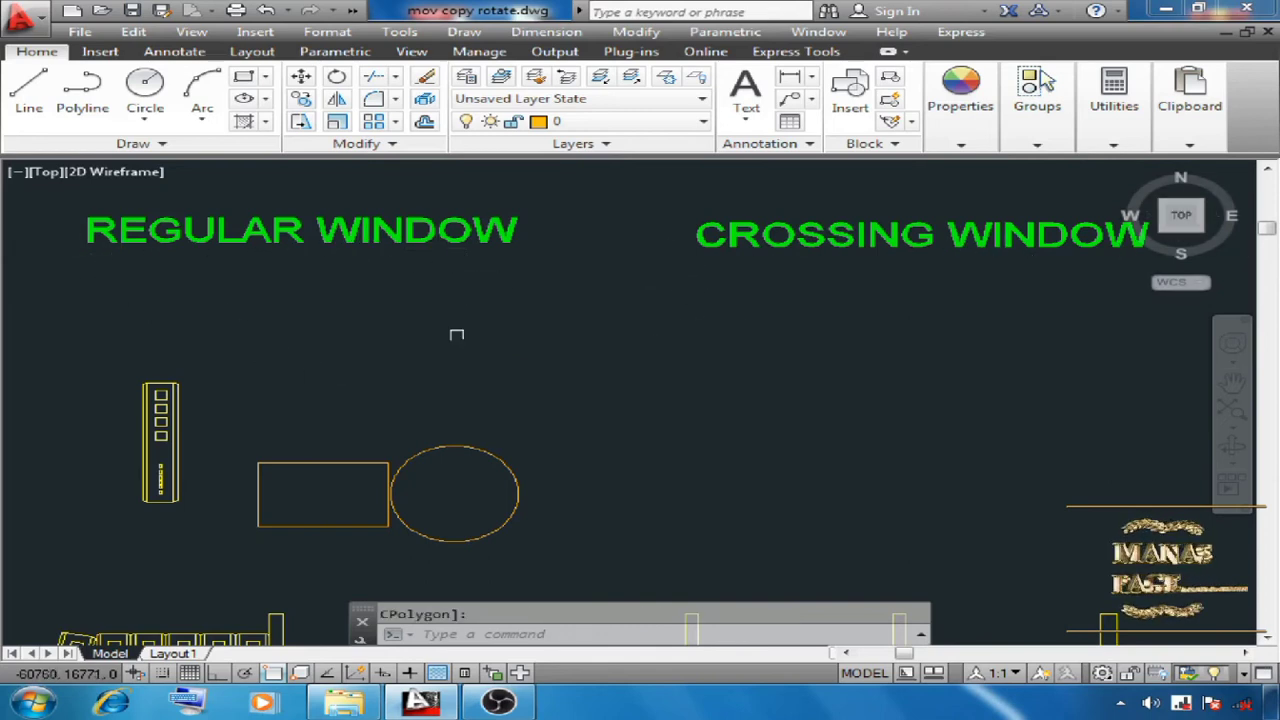
pyautogui.click(228, 360)
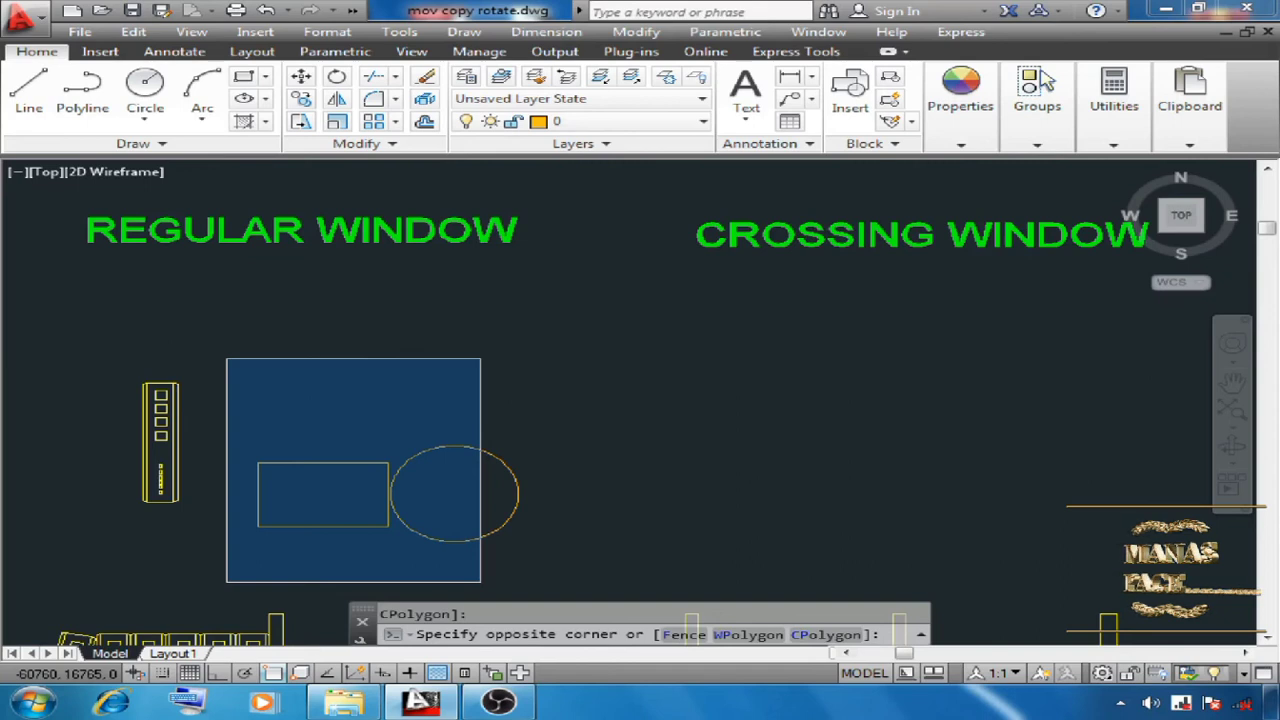
pyautogui.press('Escape')
pyautogui.click(222, 371)
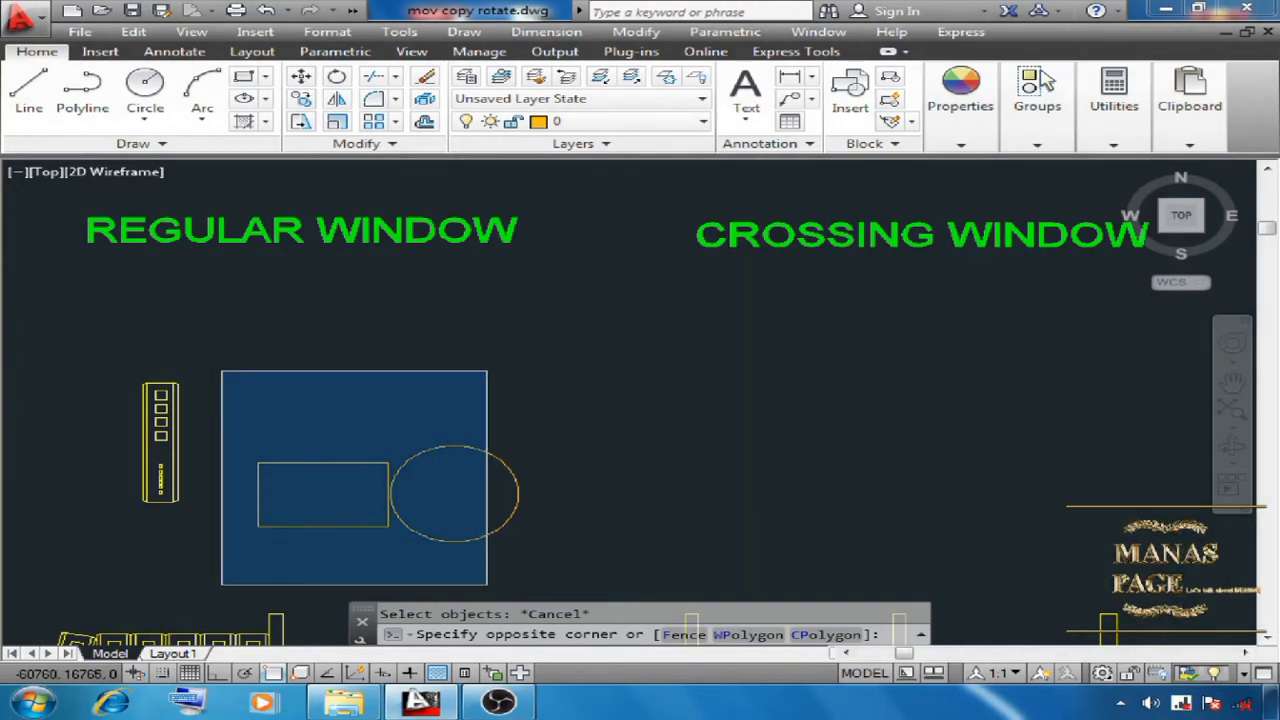
pyautogui.click(487, 584)
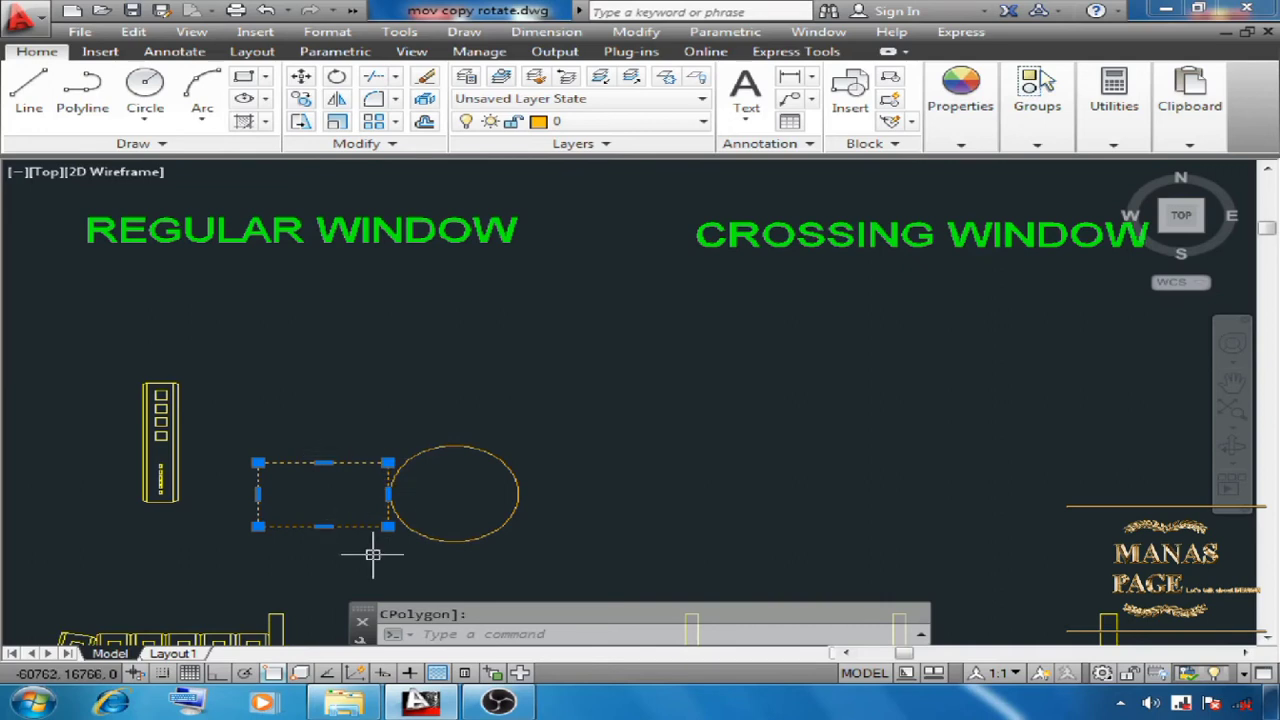
pyautogui.press('Escape')
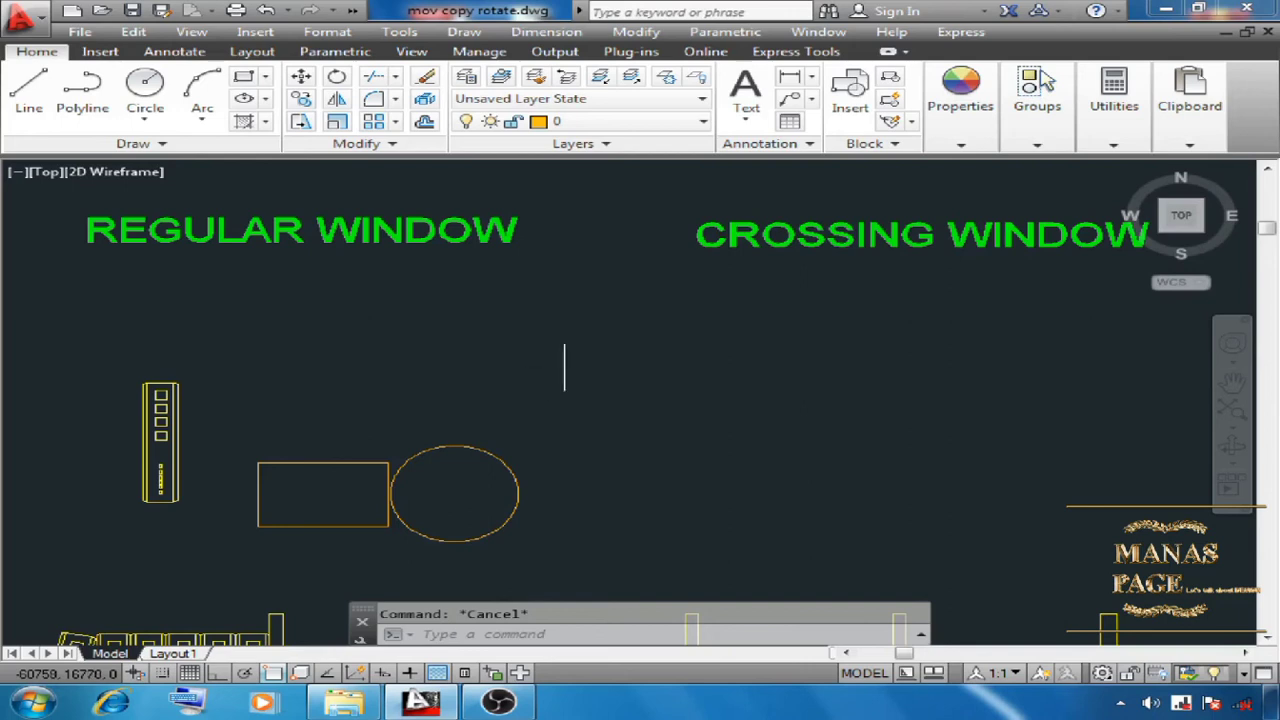
# - Select the rectangle and the circle together with a crossing window and erase both
pyautogui.click(587, 325)
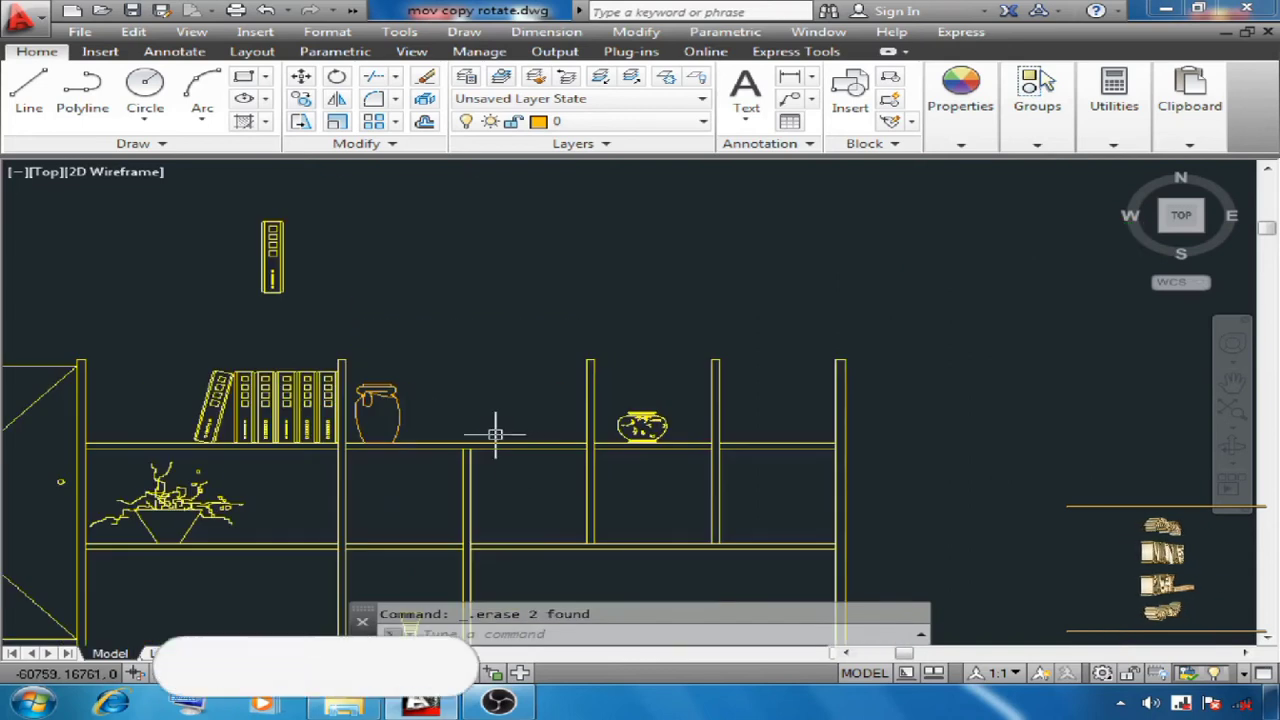
# - Compare the shelf with the single jar to the jar arrangement in the finished example bookshelf
pyautogui.scroll(2, 494, 434)
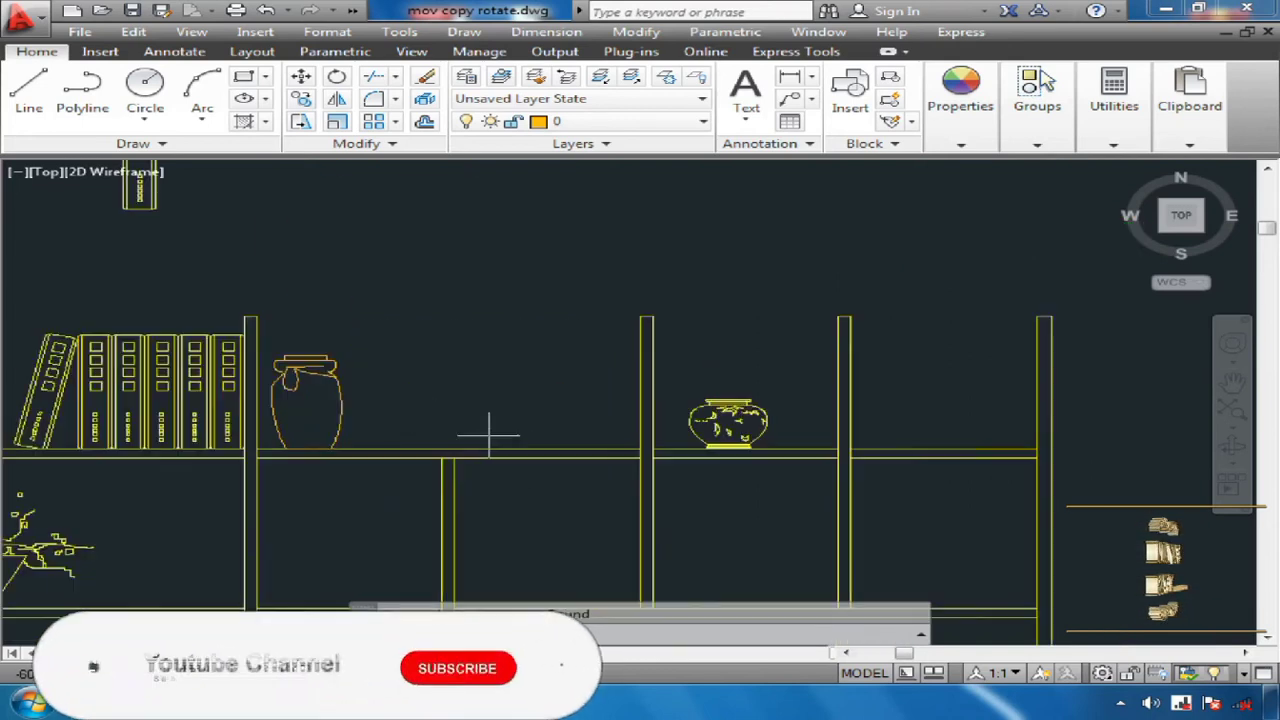
pyautogui.scroll(-4, 489, 436)
pyautogui.scroll(4, 900, 425)
pyautogui.scroll(-3, 869, 415)
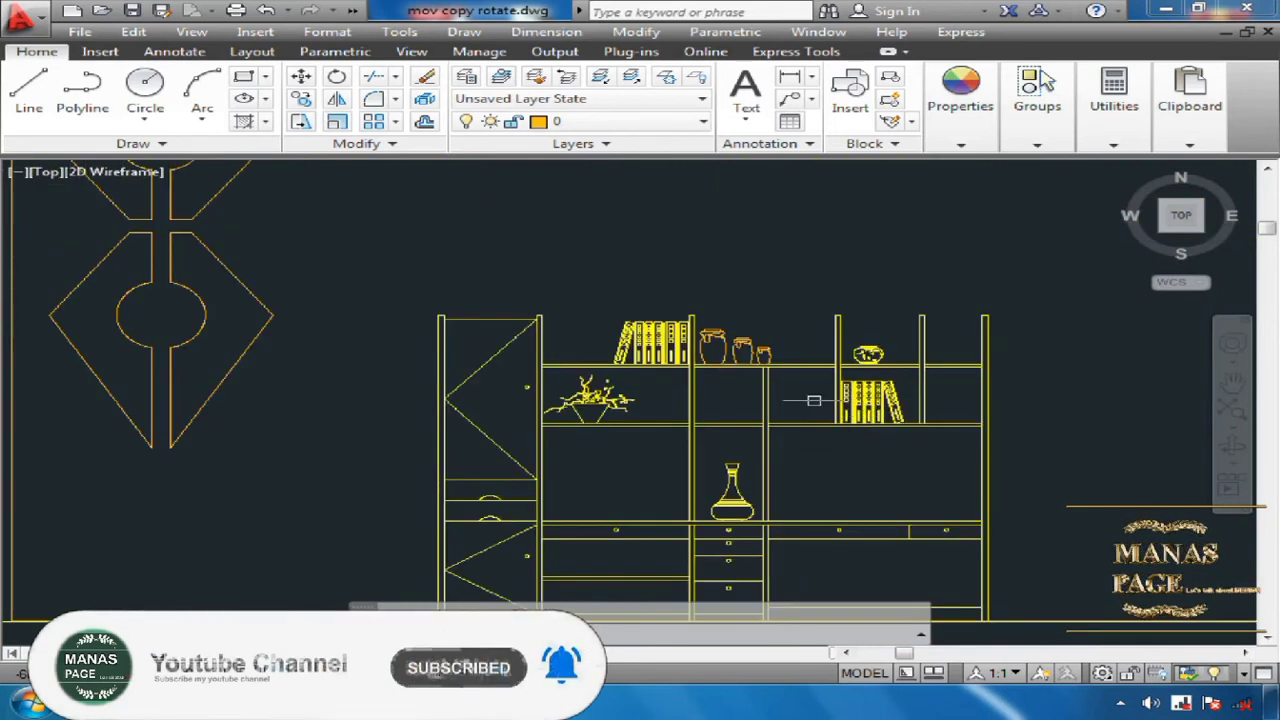
# - Copy the leaning book and the five upright books from the shelf to the empty space above the bookshelf with Ortho off
pyautogui.scroll(-4, 900, 418)
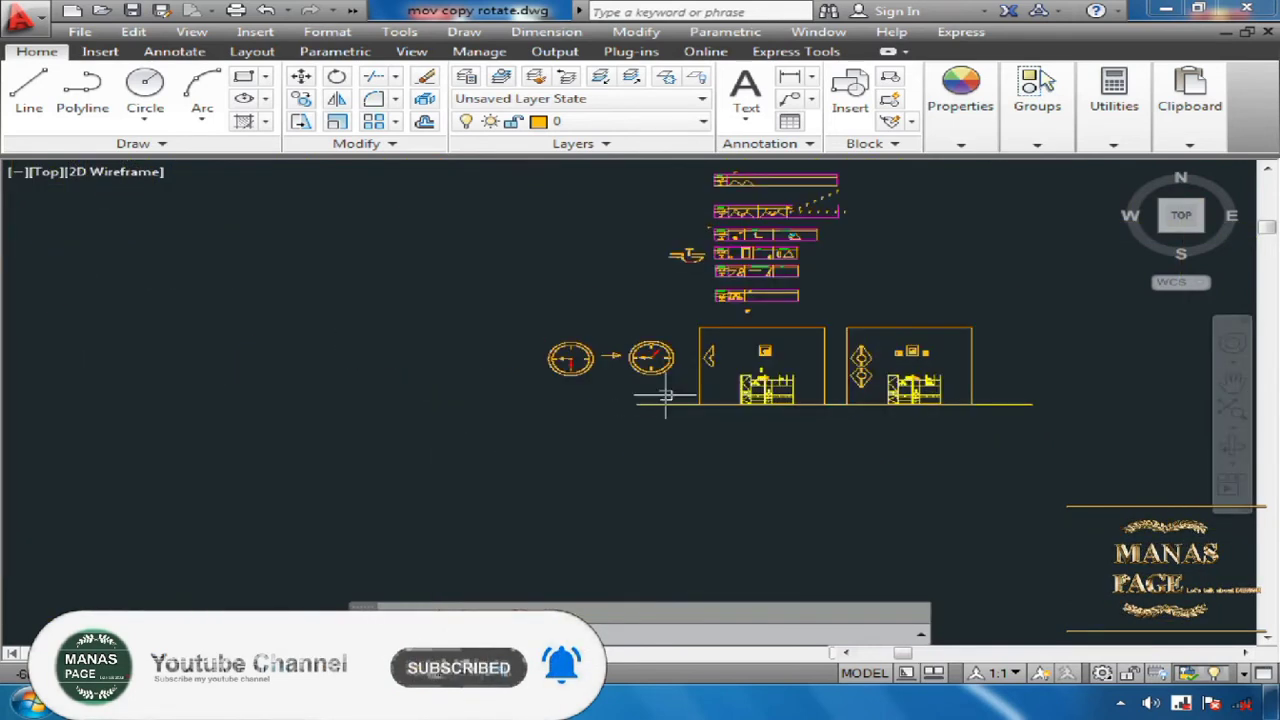
pyautogui.scroll(5, 663, 386)
pyautogui.moveTo(571, 320); pyautogui.dragTo(564, 394, button='middle')
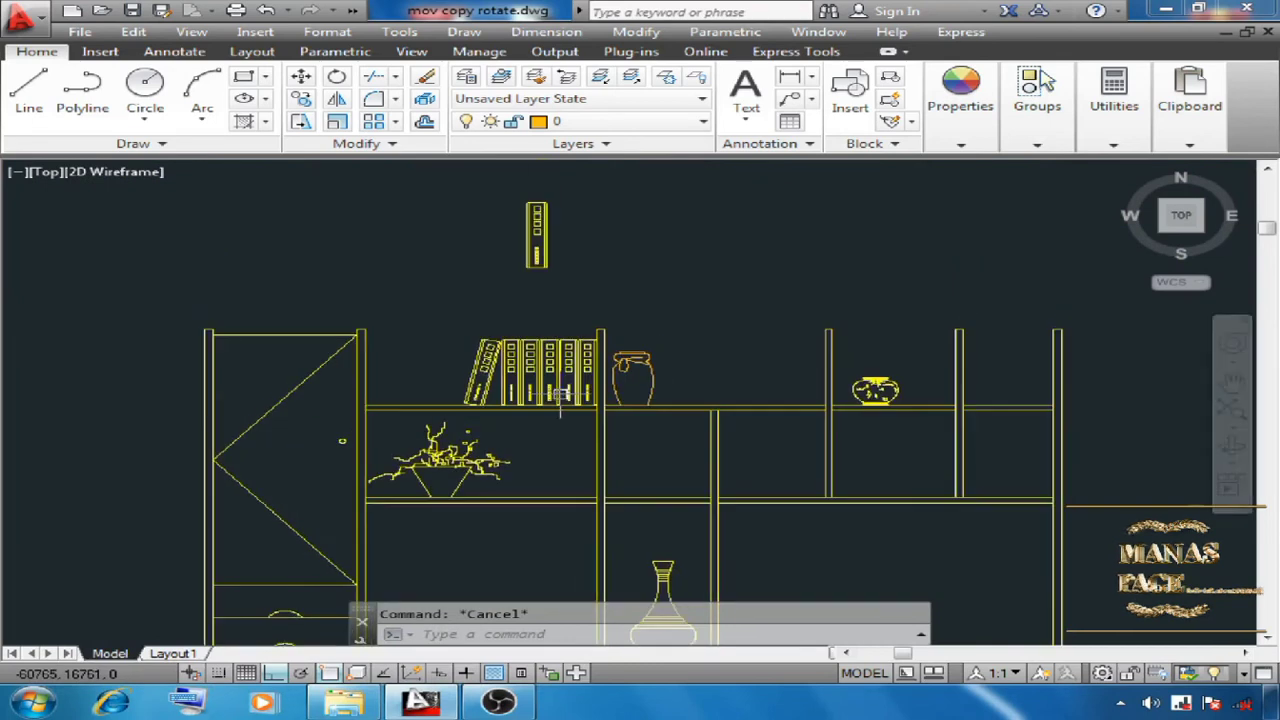
pyautogui.write('copy')
pyautogui.press('Return')
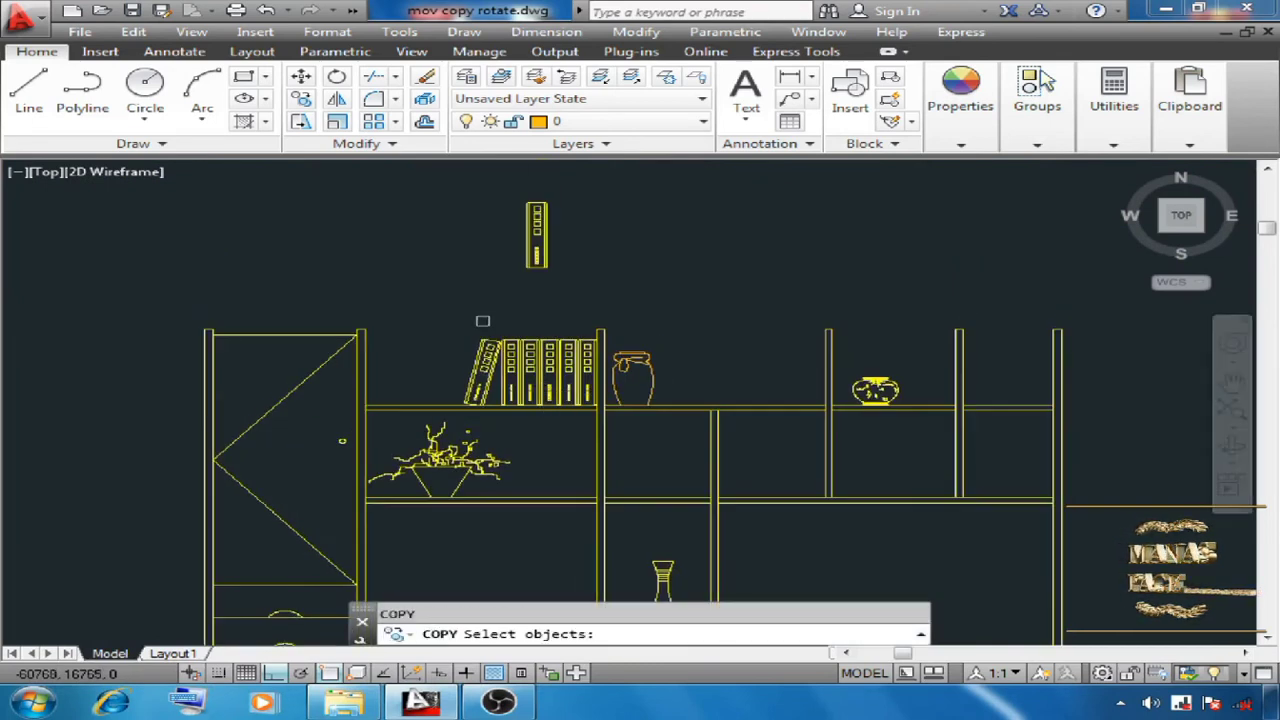
pyautogui.click(459, 318)
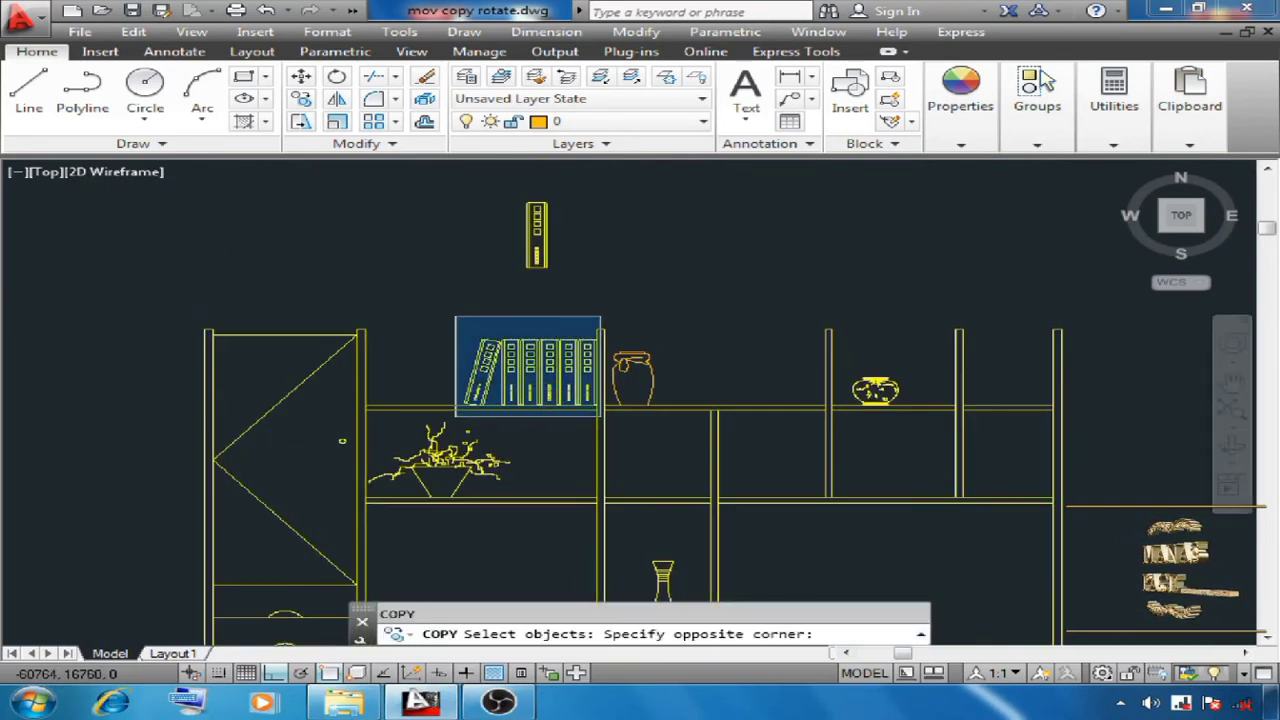
pyautogui.click(590, 409)
pyautogui.press('Return')
pyautogui.click(541, 404)
pyautogui.scroll(-4, 700, 359)
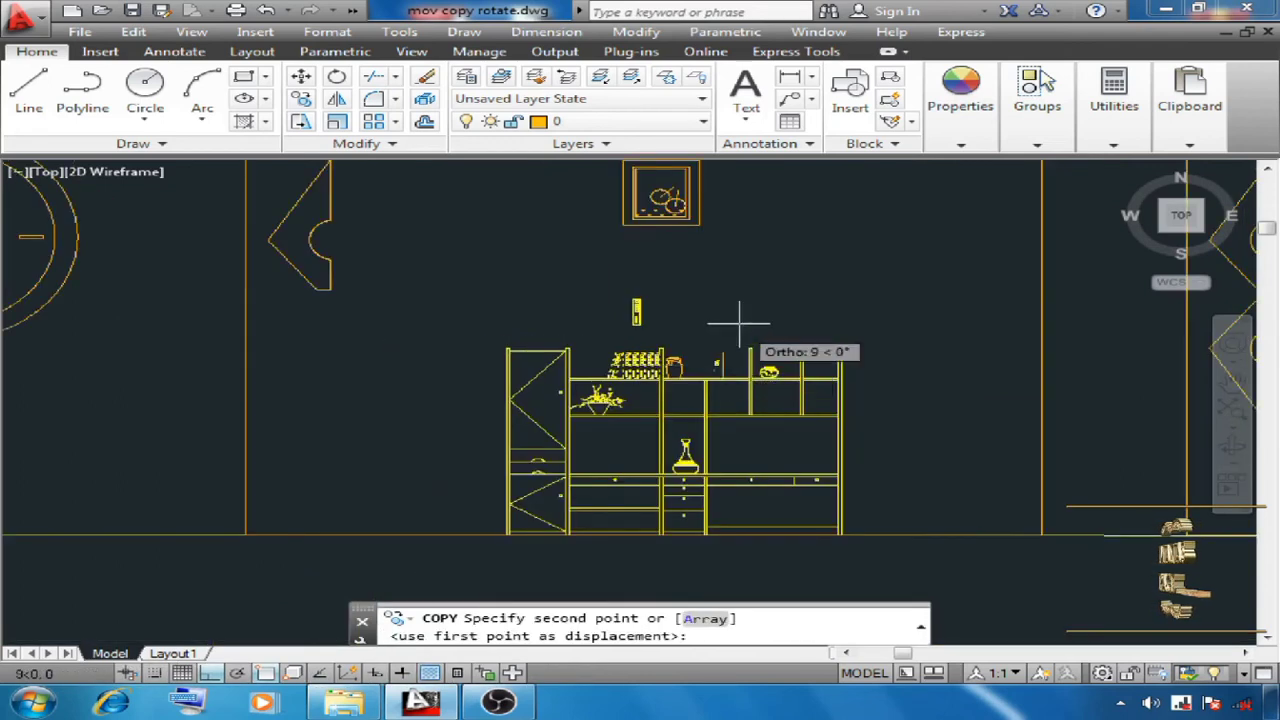
pyautogui.press('F8')
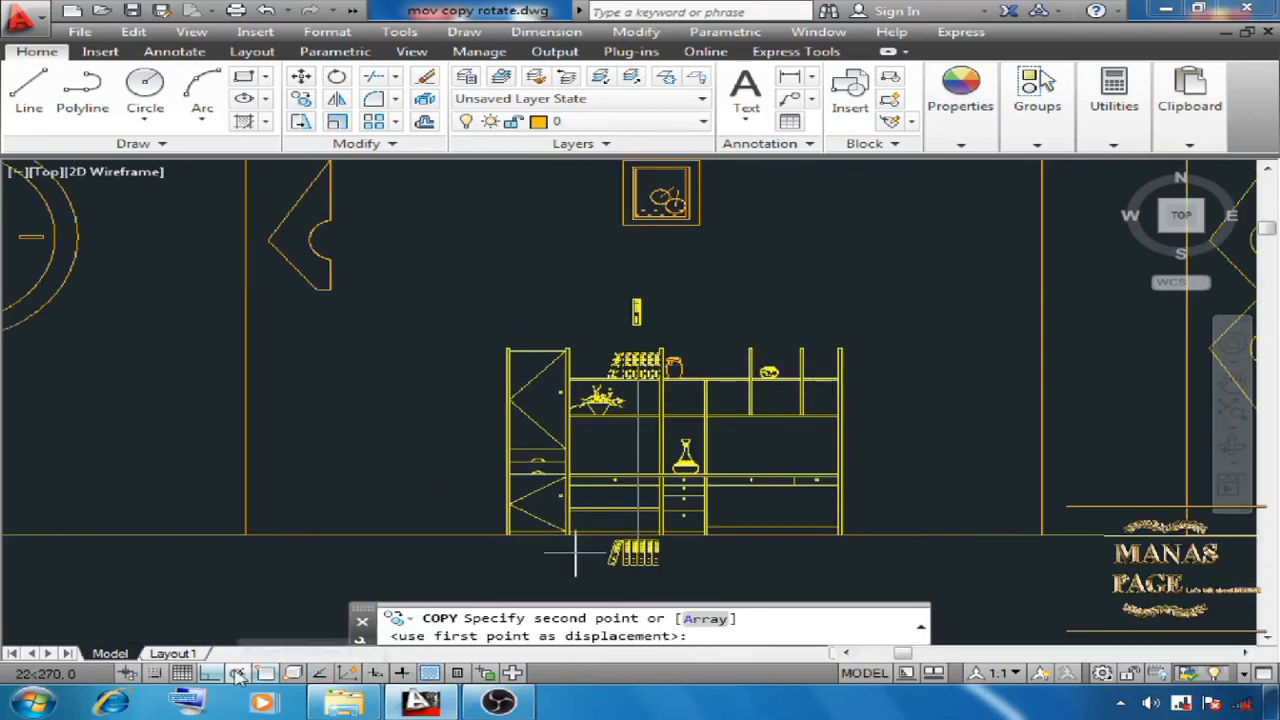
pyautogui.scroll(5, 733, 310)
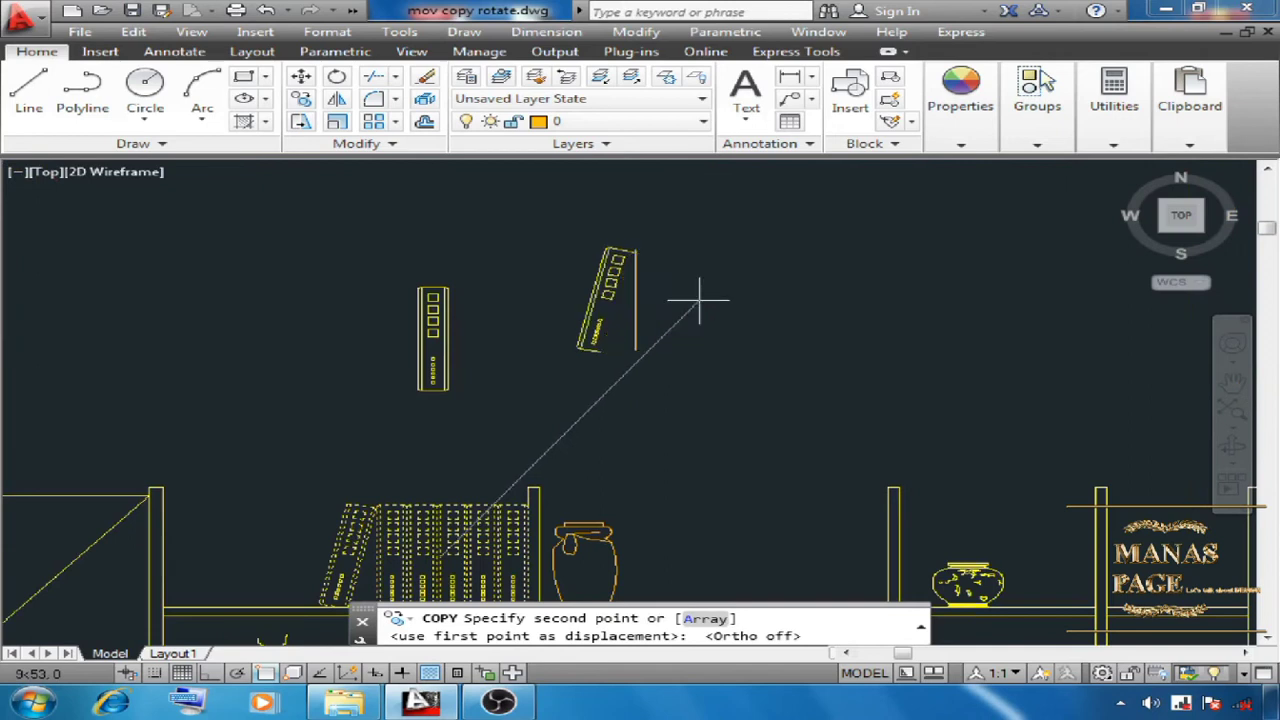
pyautogui.click(694, 297)
pyautogui.press('Escape')
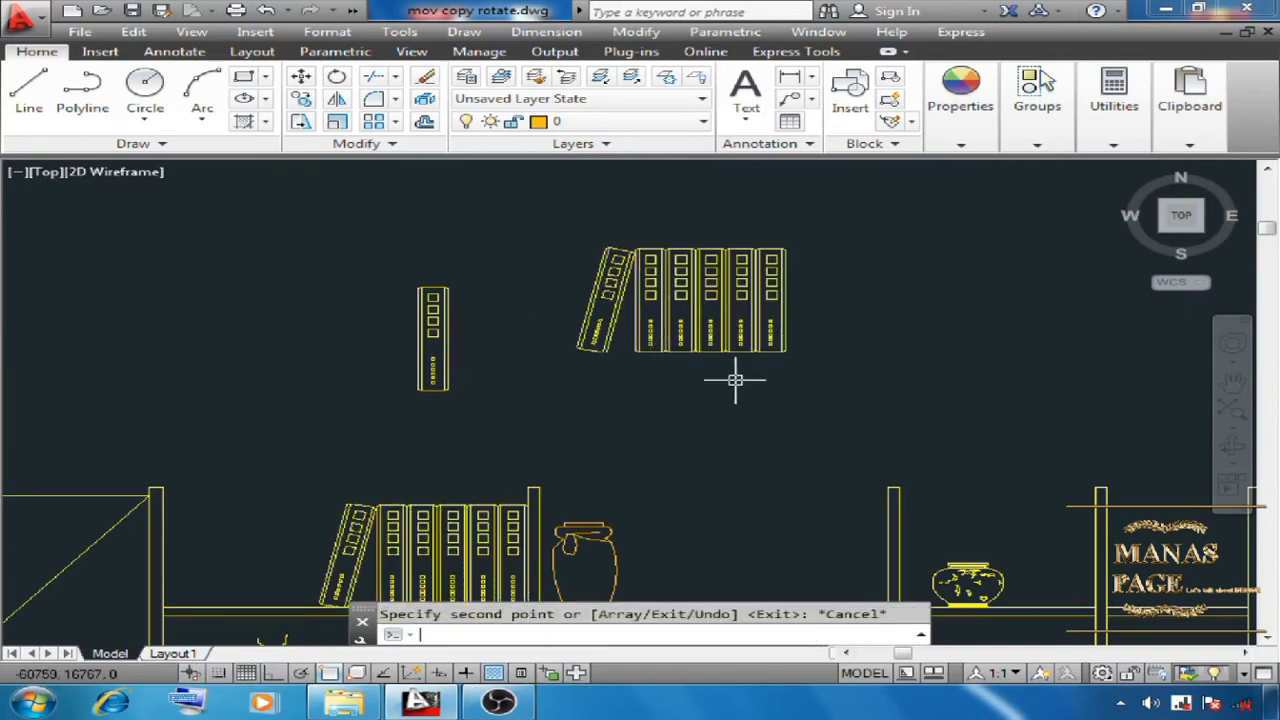
# - Erase the rightmost upright book from the copied group, including its short corner line and the leftover vertical edge line
pyautogui.scroll(4, 651, 394)
pyautogui.scroll(2, 656, 398)
pyautogui.moveTo(659, 402); pyautogui.dragTo(600, 455, button='middle')
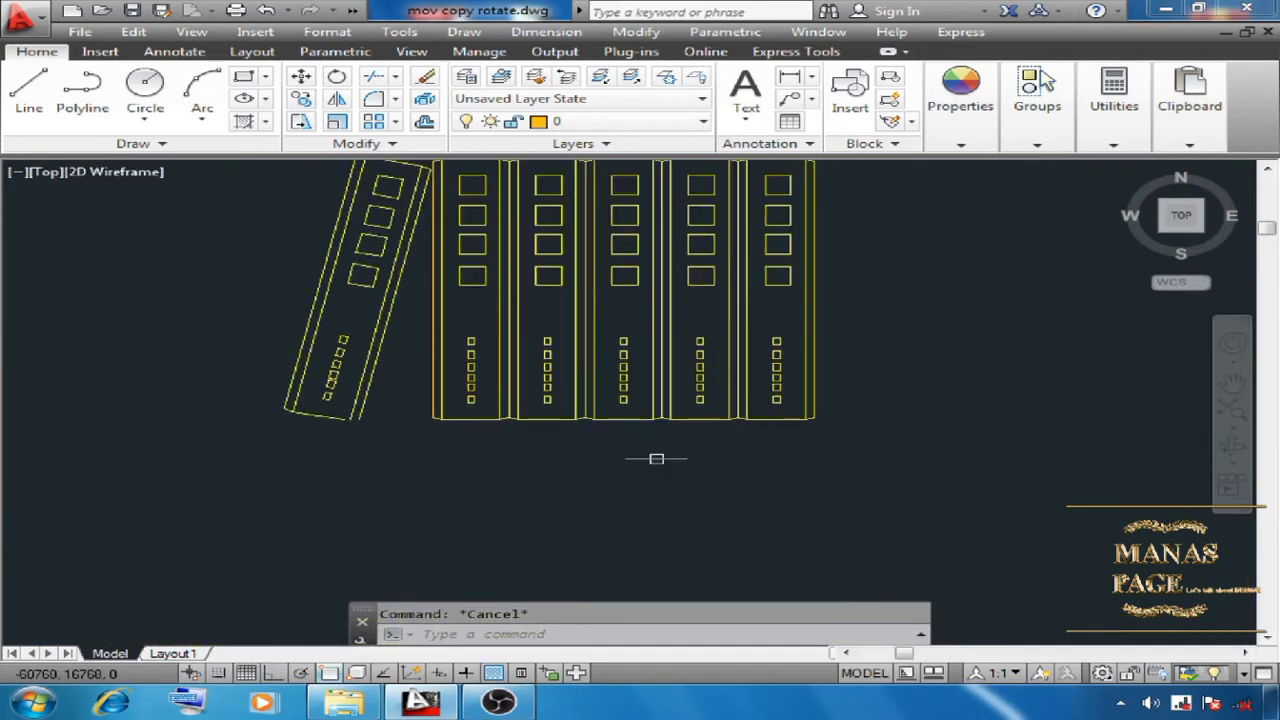
pyautogui.scroll(-2, 658, 458)
pyautogui.moveTo(820, 390); pyautogui.dragTo(803, 408, button='middle')
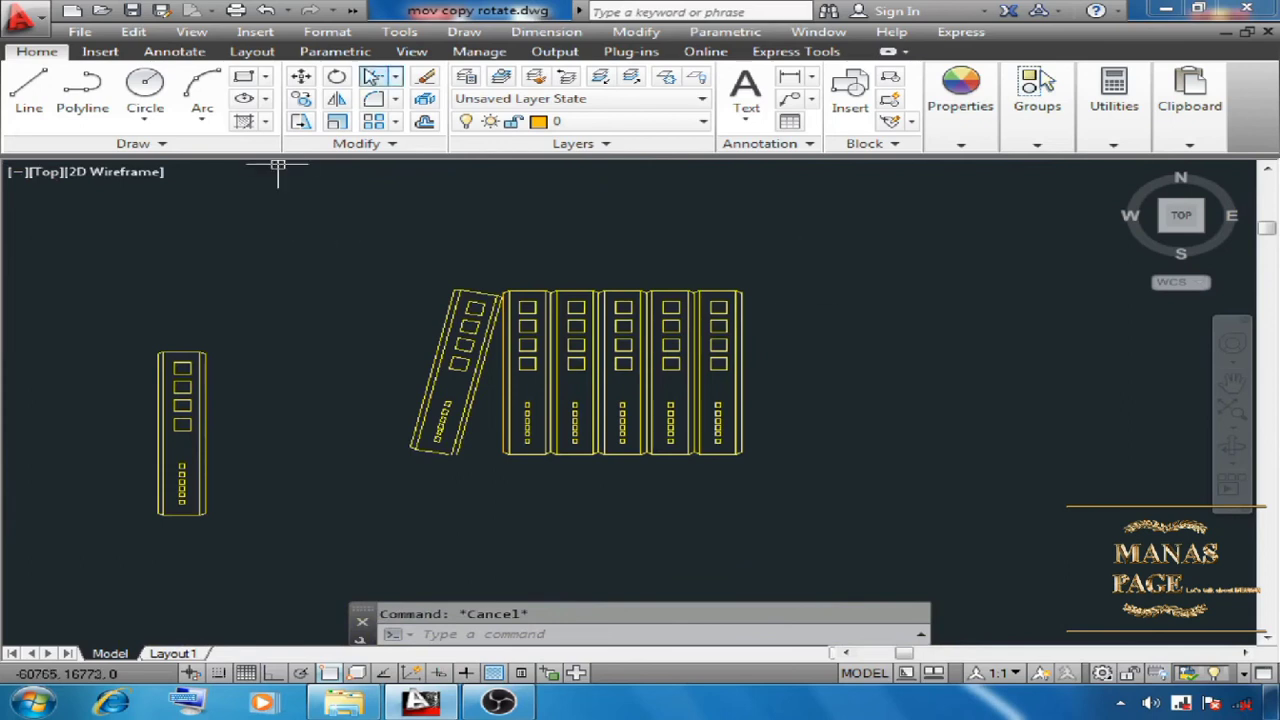
pyautogui.click(424, 78)
pyautogui.click(767, 268)
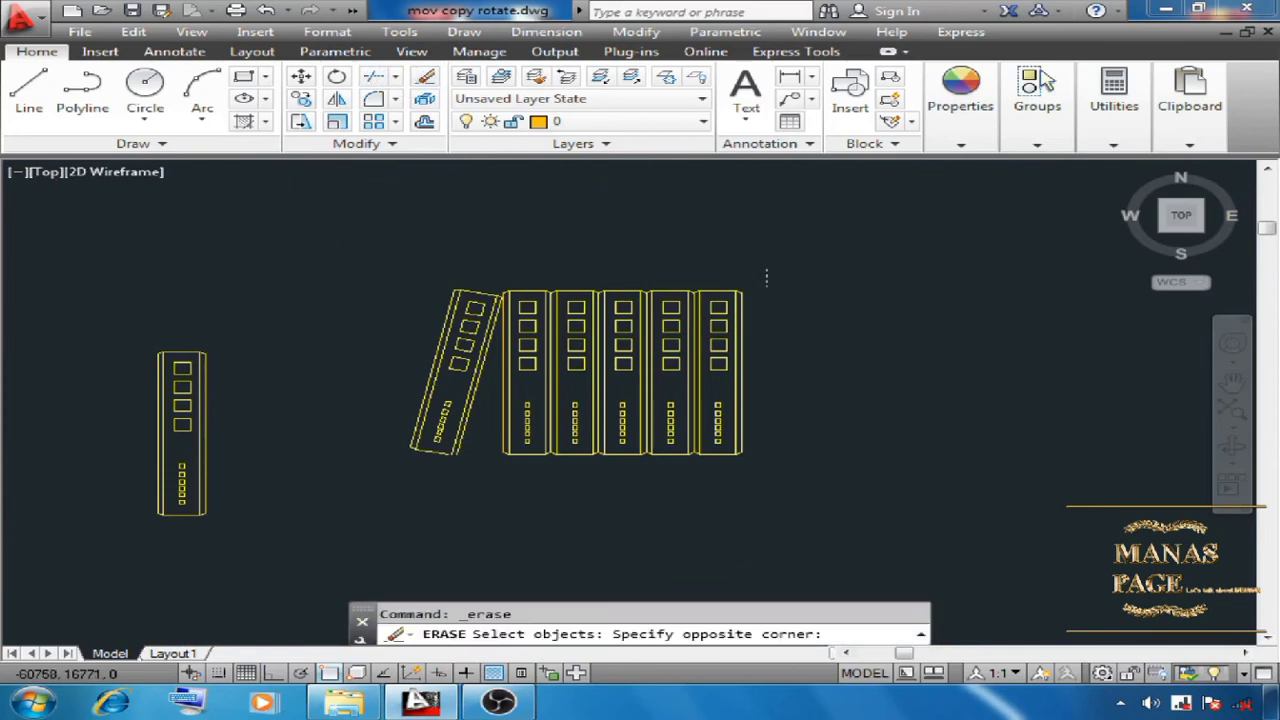
pyautogui.click(699, 489)
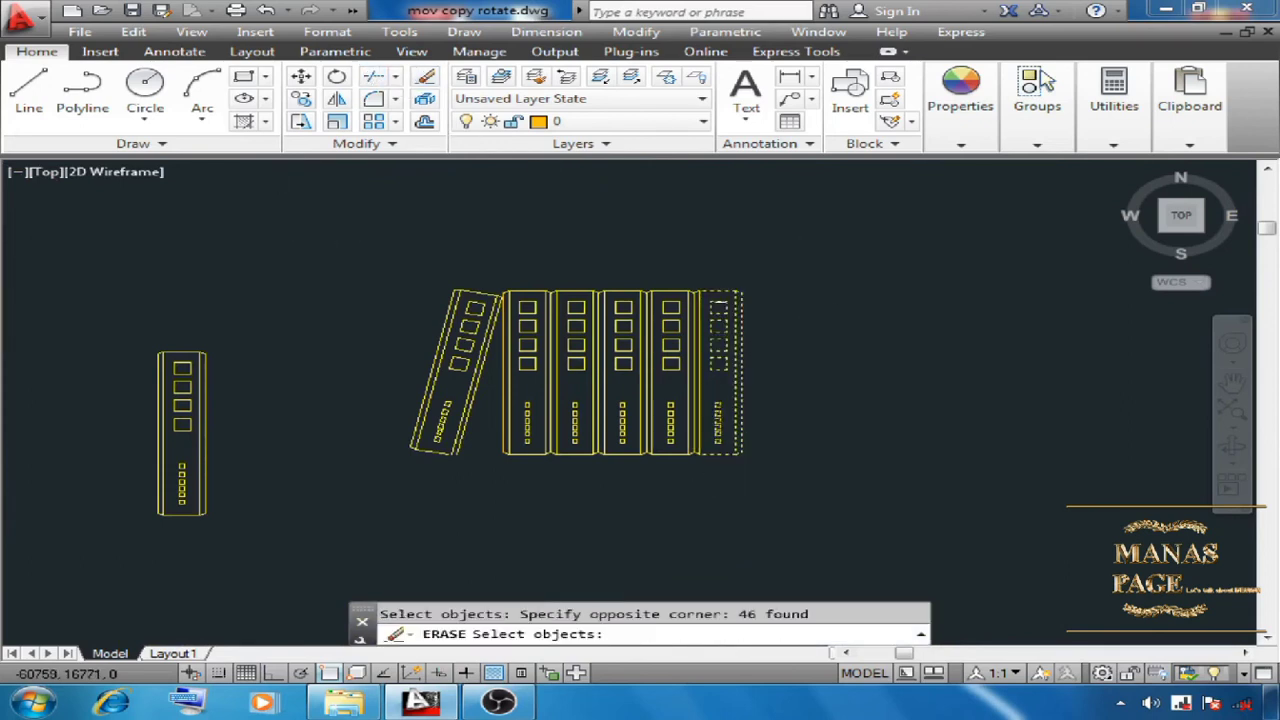
pyautogui.scroll(5, 697, 298)
pyautogui.click(701, 296)
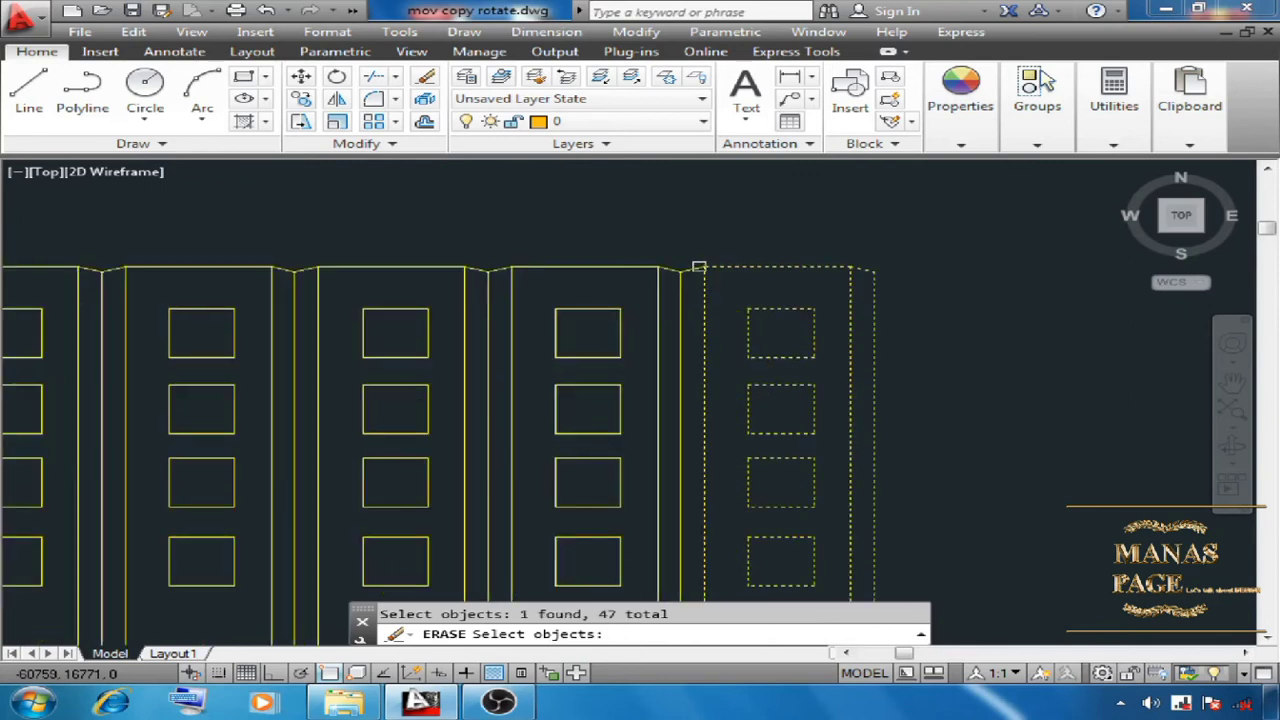
pyautogui.click(692, 267)
pyautogui.scroll(-5, 744, 230)
pyautogui.scroll(6, 648, 558)
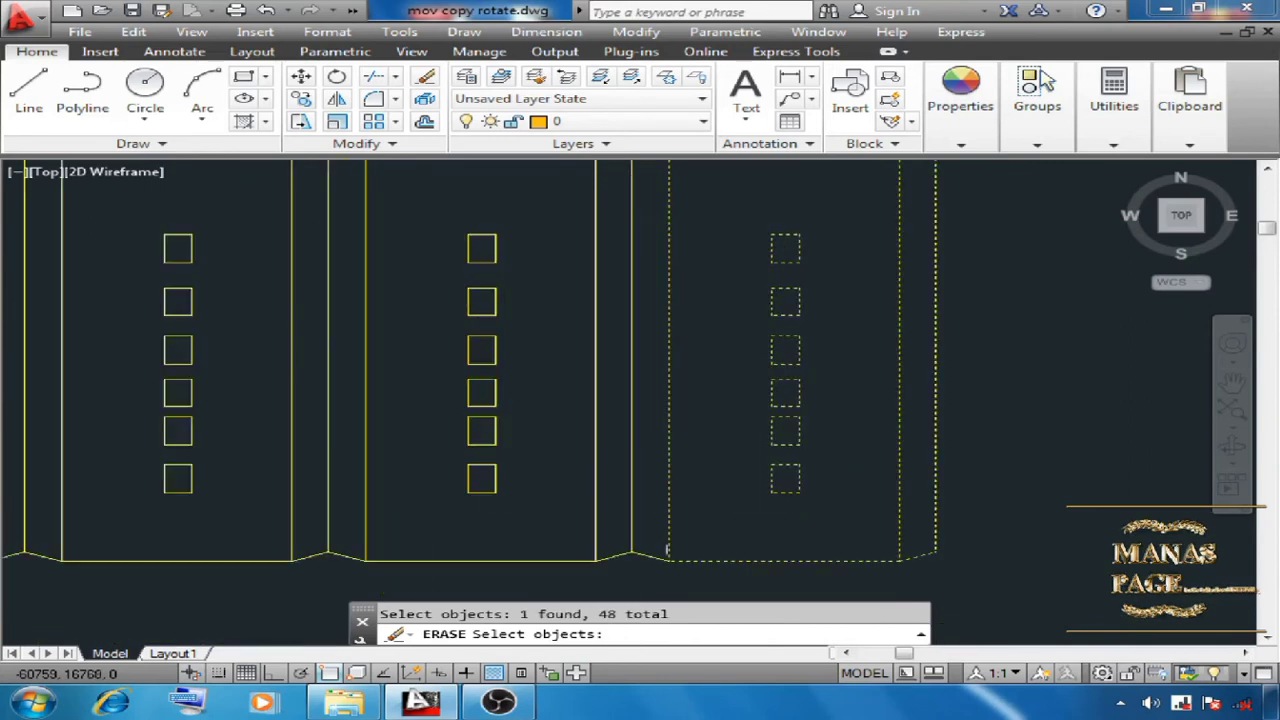
pyautogui.scroll(-7, 648, 558)
pyautogui.press('Return')
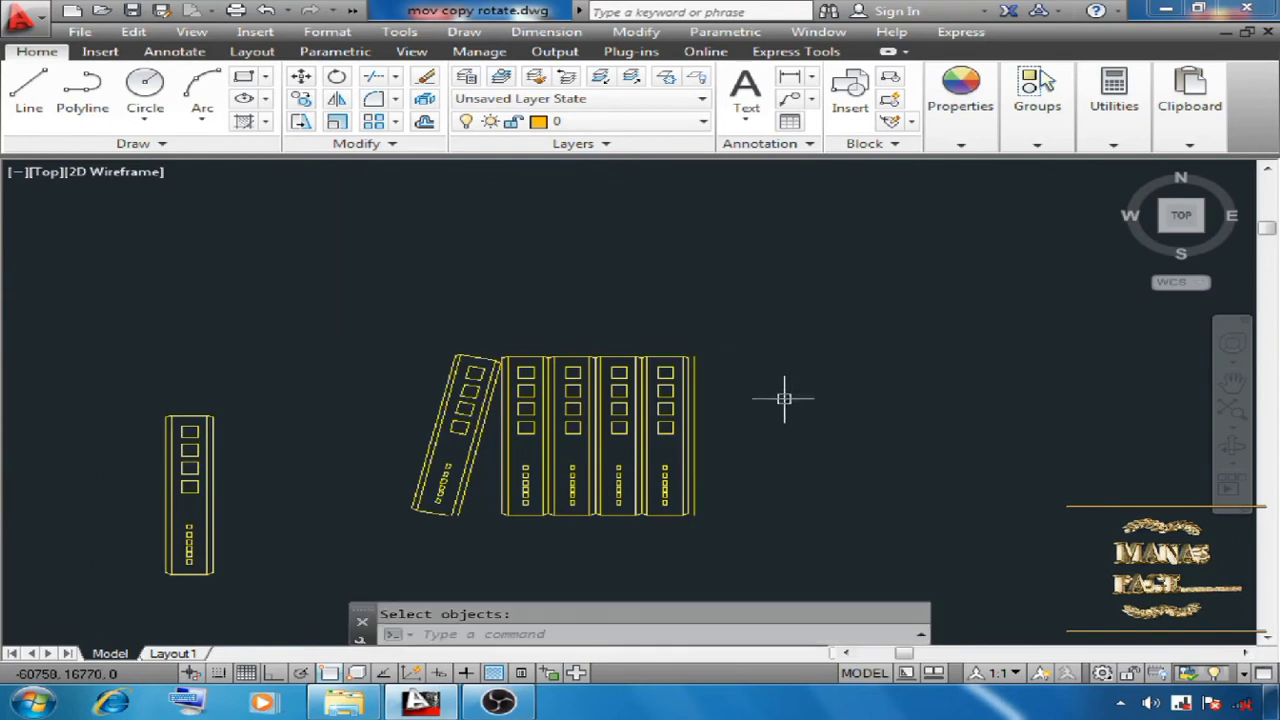
pyautogui.click(735, 403)
pyautogui.press('Delete')
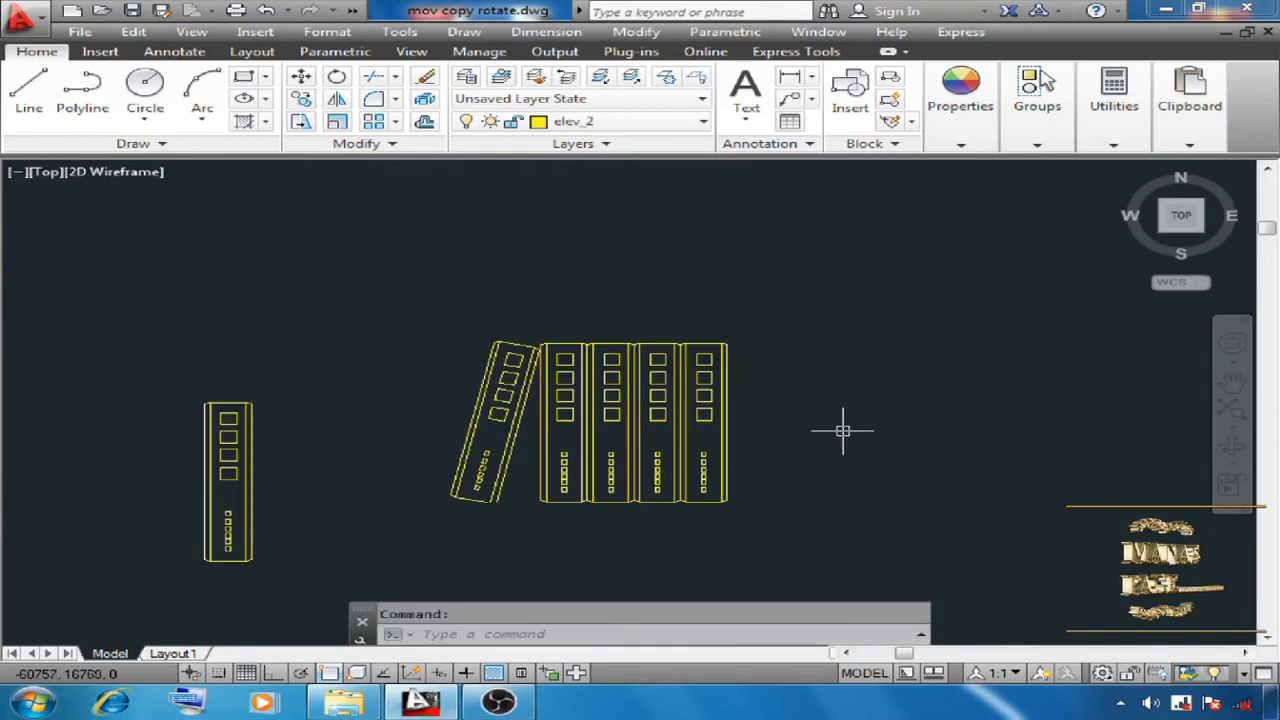
# - Mirror the copied books about a vertical line to their right with Ortho on, erasing the source objects
pyautogui.scroll(-2, 713, 407)
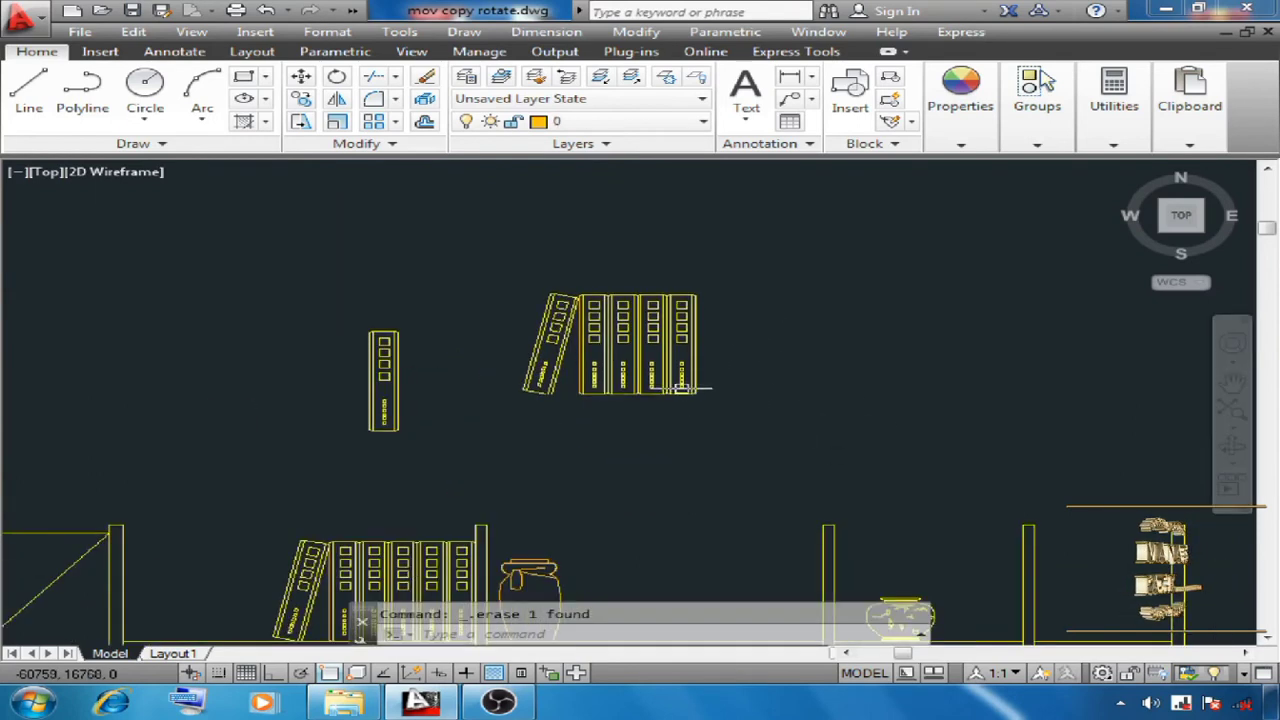
pyautogui.write('M')
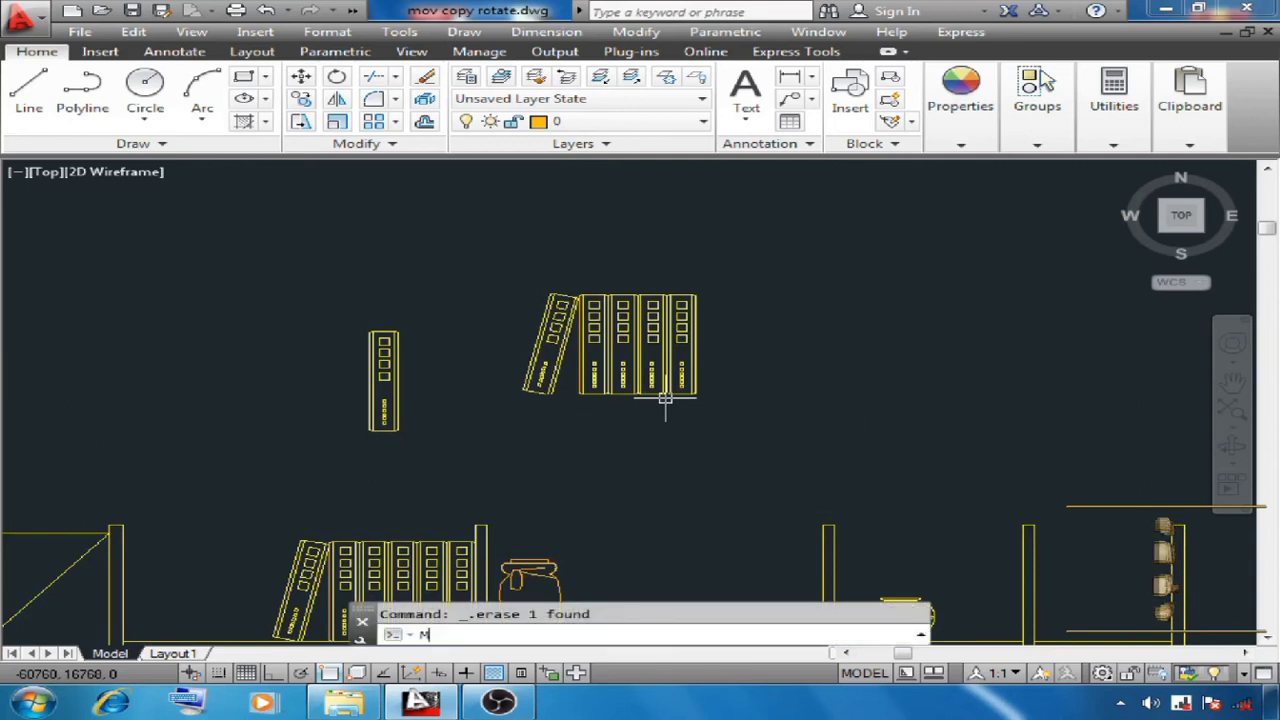
pyautogui.write('I')
pyautogui.press('Return')
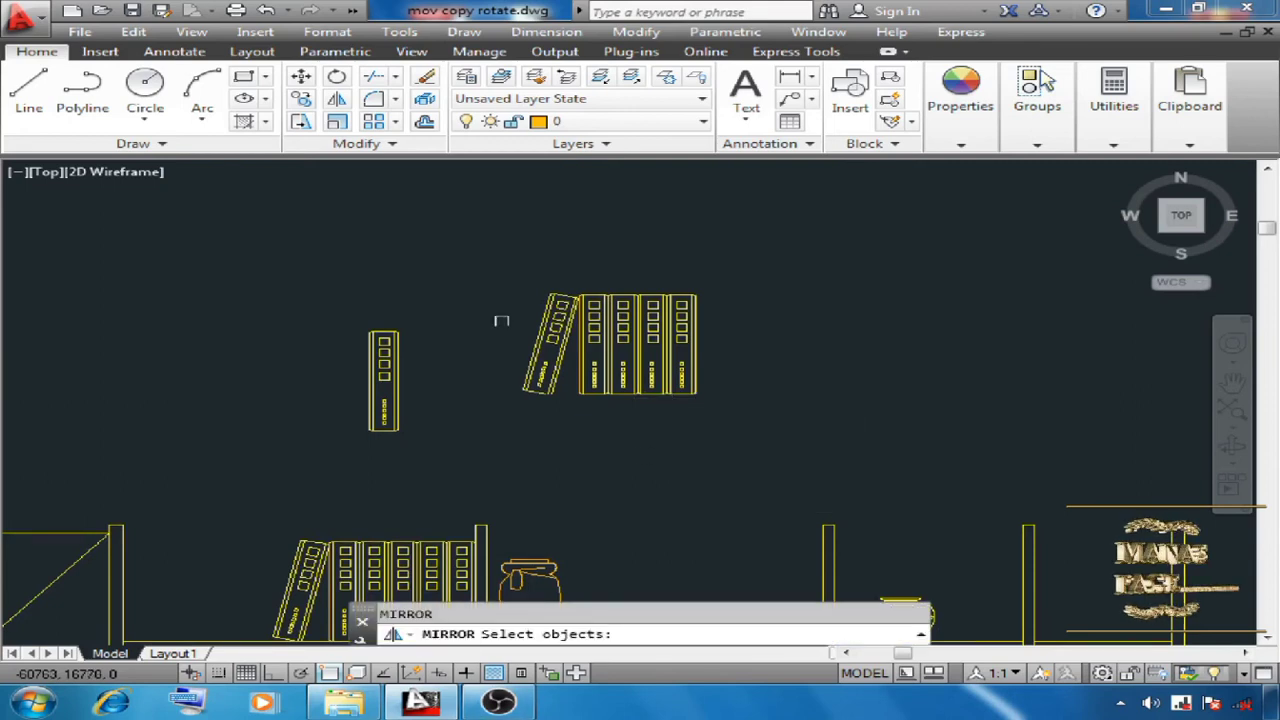
pyautogui.click(501, 268)
pyautogui.click(811, 443)
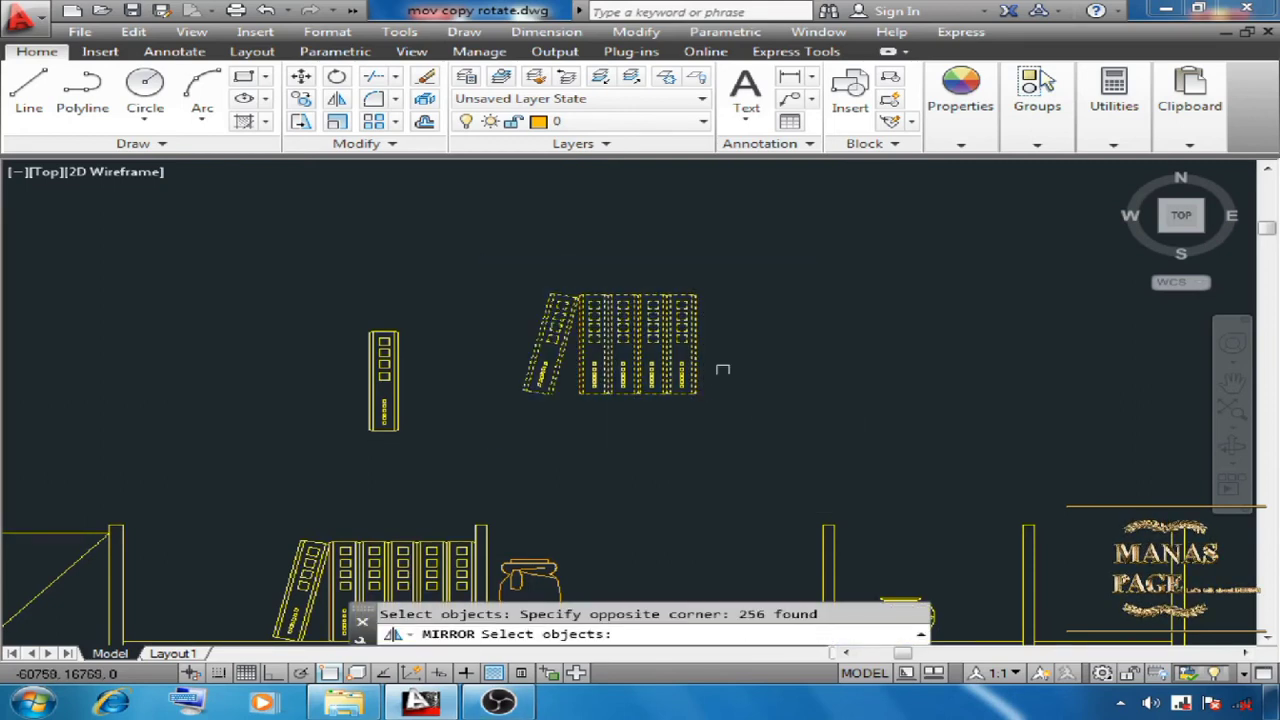
pyautogui.press('Return')
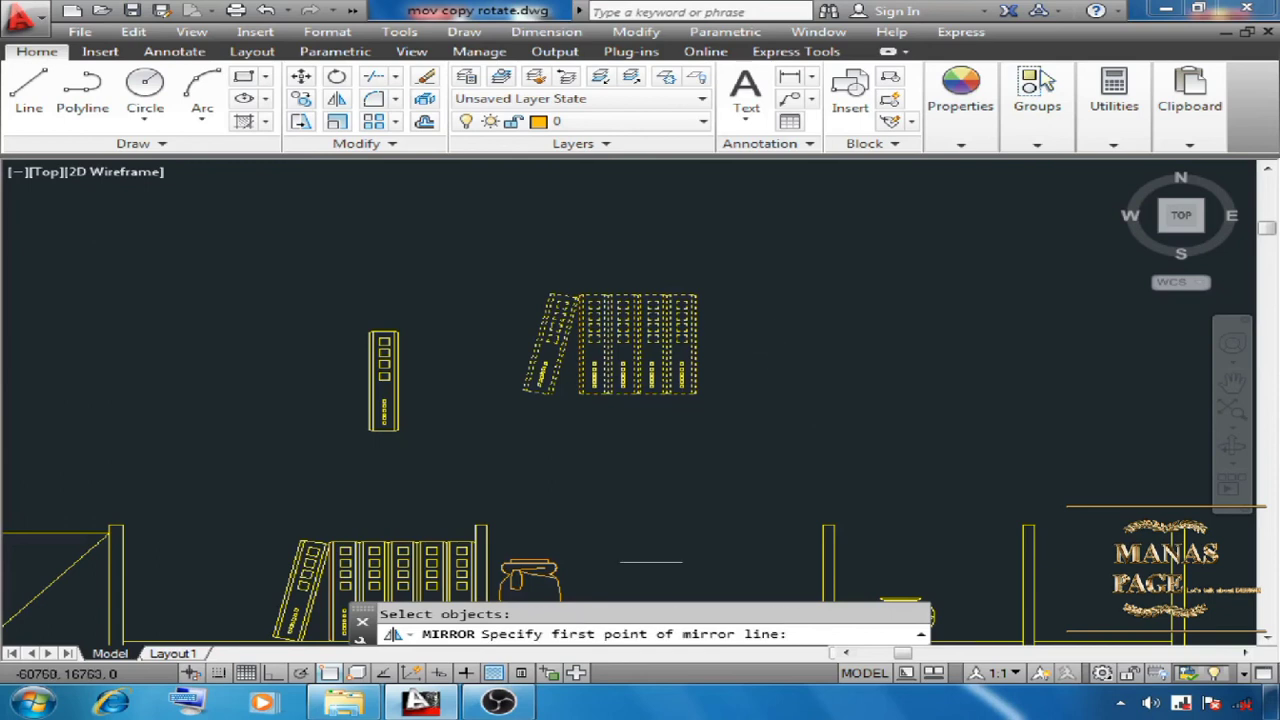
pyautogui.click(721, 289)
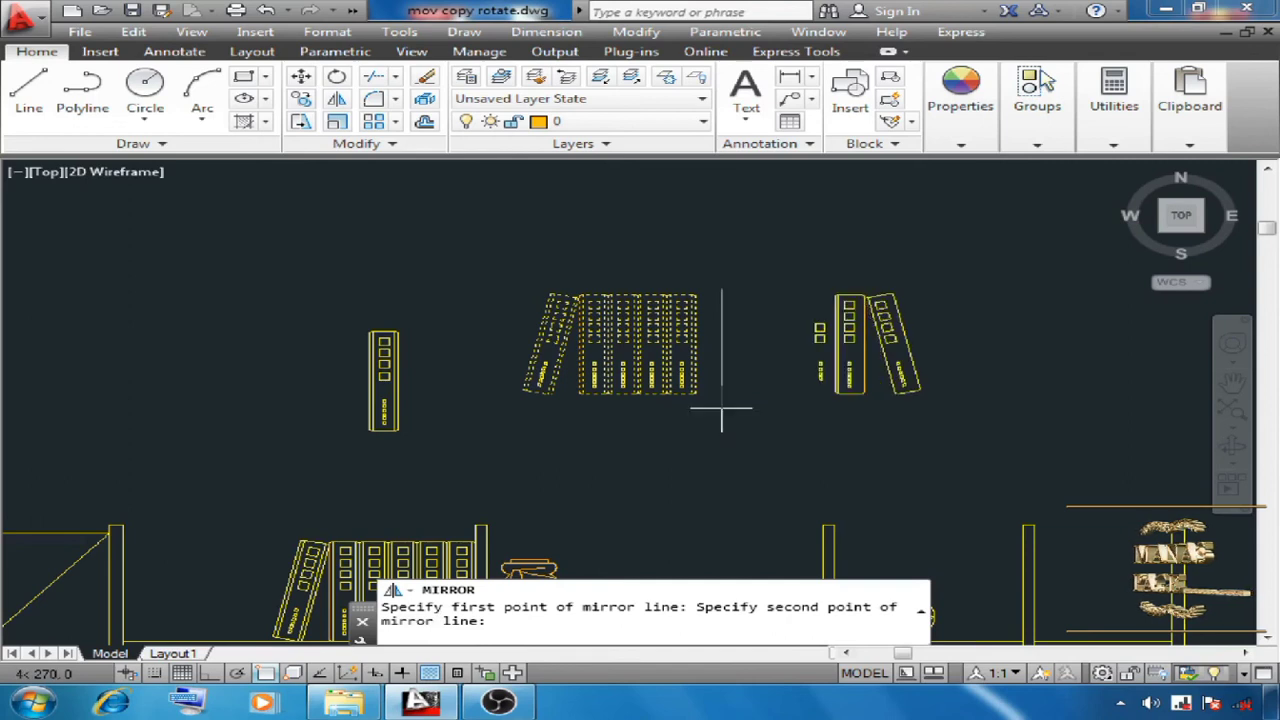
pyautogui.press('F8')
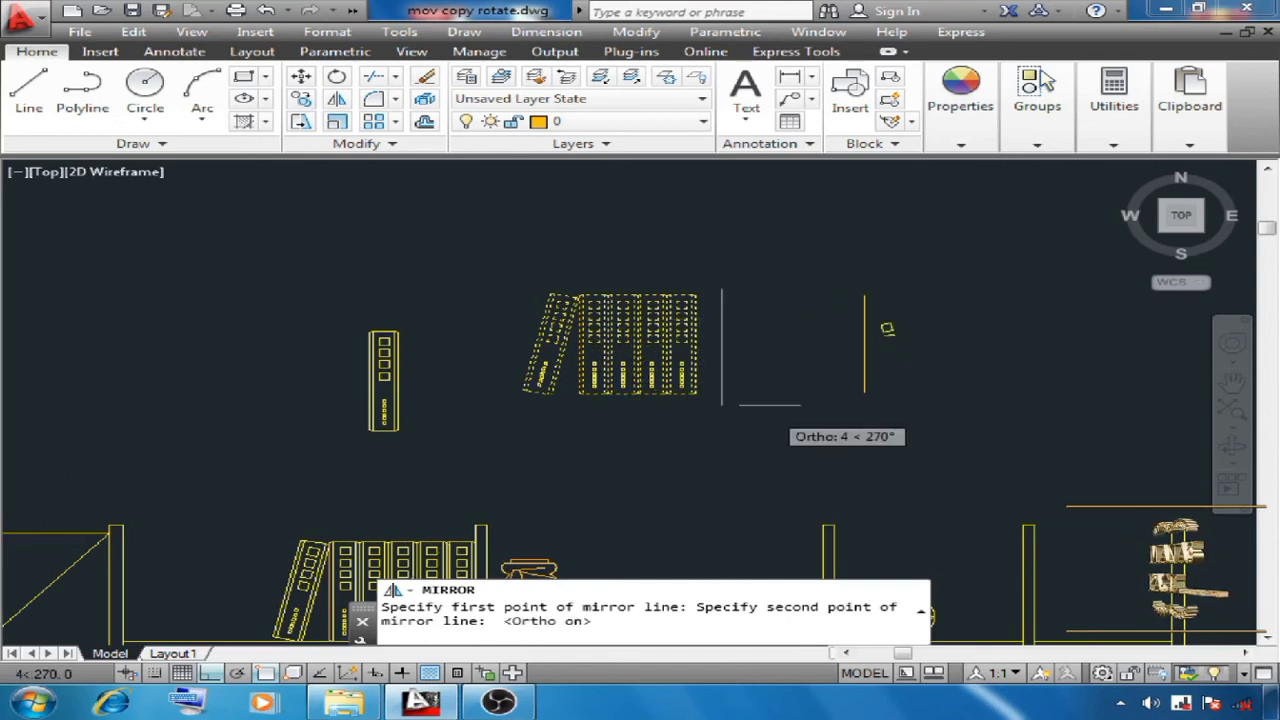
pyautogui.click(721, 429)
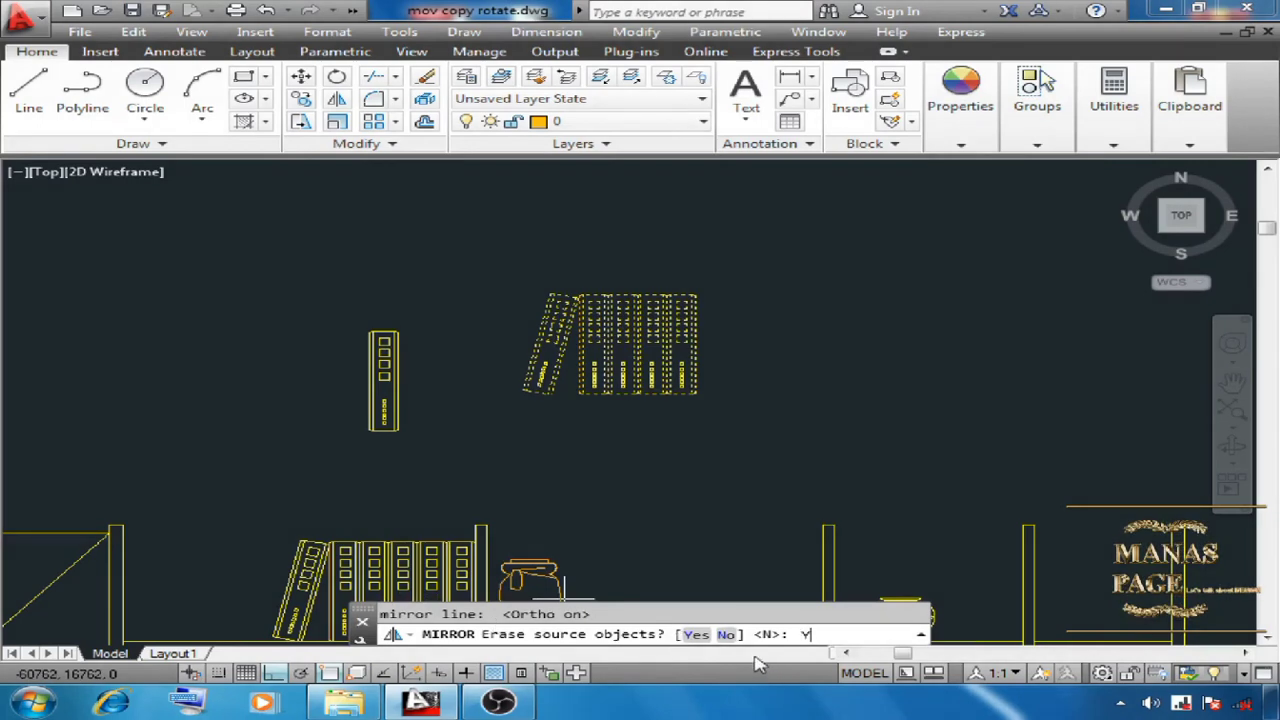
pyautogui.press('Return')
# - Move the mirrored book group onto the shelf beneath the round bowl, with Ortho off and a Nearest snap for the destination point
pyautogui.scroll(-3, 709, 374)
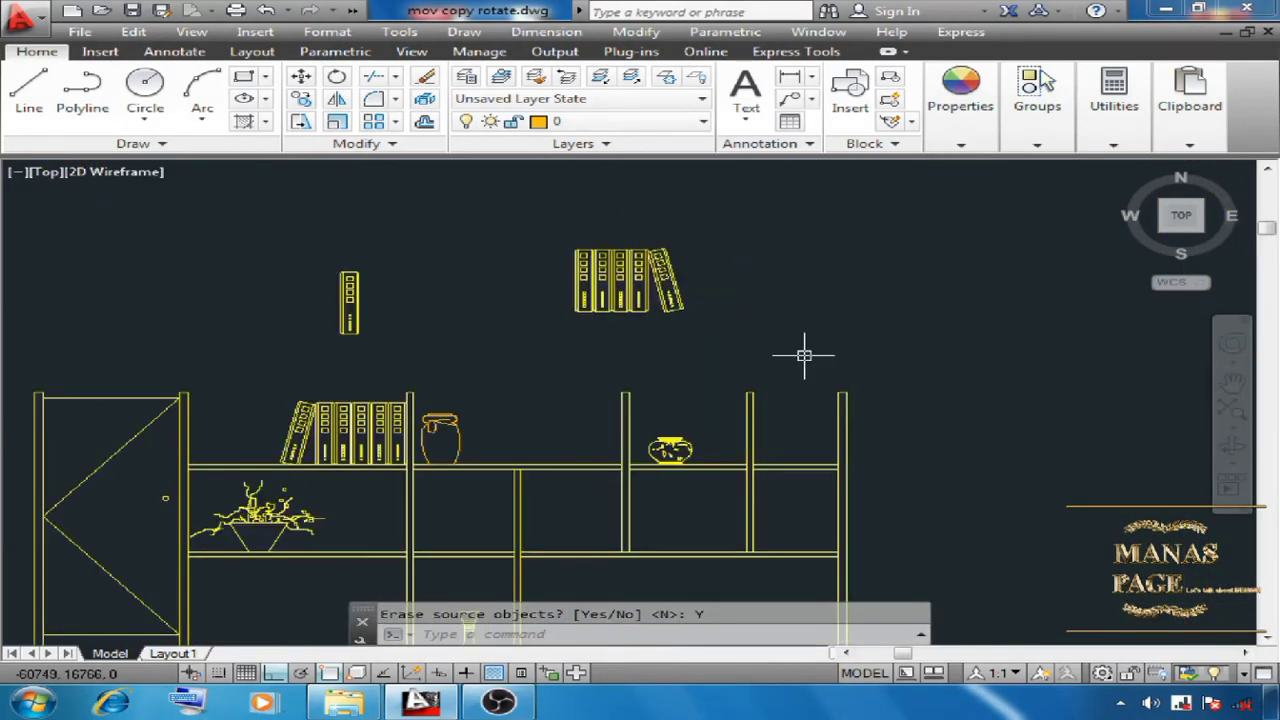
pyautogui.write('move')
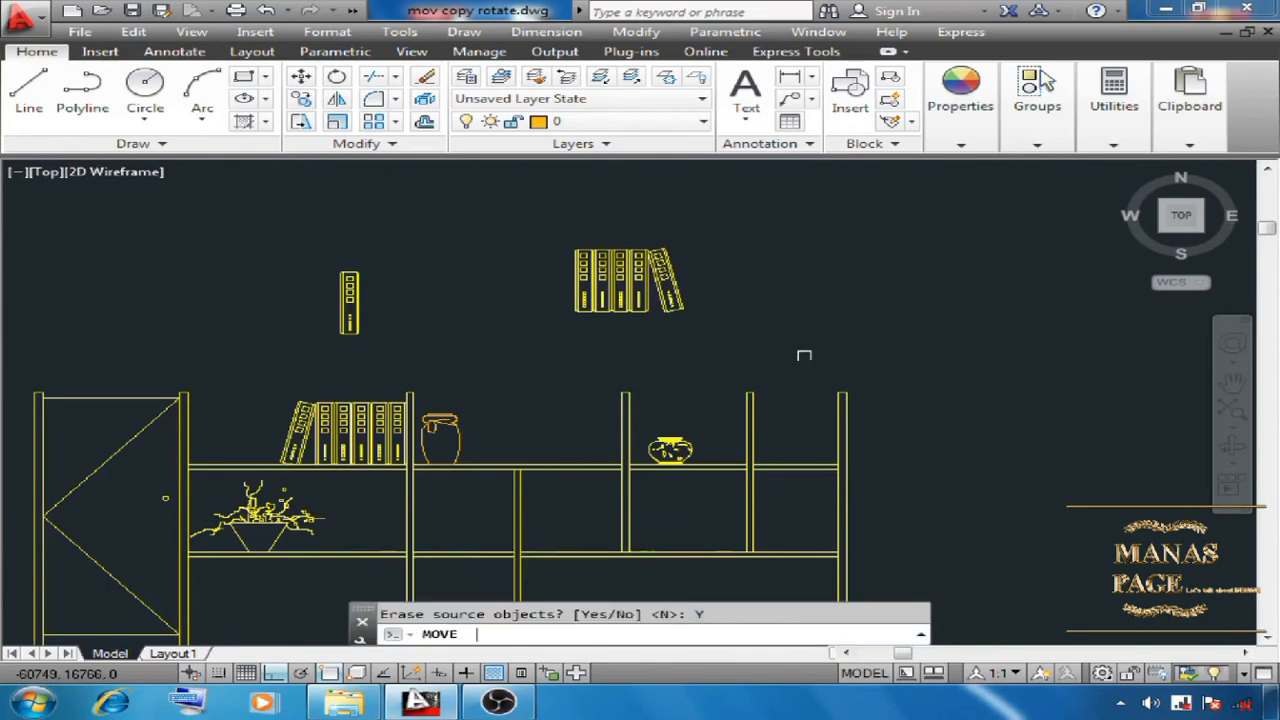
pyautogui.press('Return')
pyautogui.click(550, 220)
pyautogui.click(760, 334)
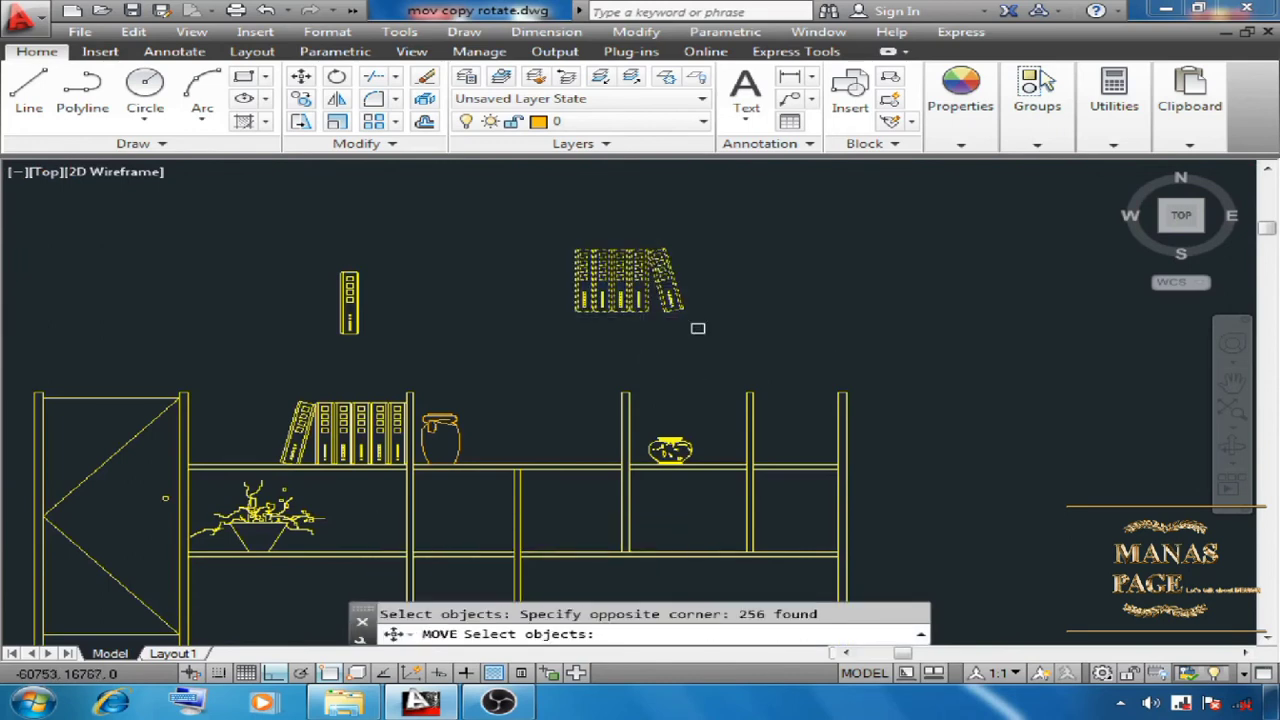
pyautogui.press('Return')
pyautogui.scroll(5, 550, 300)
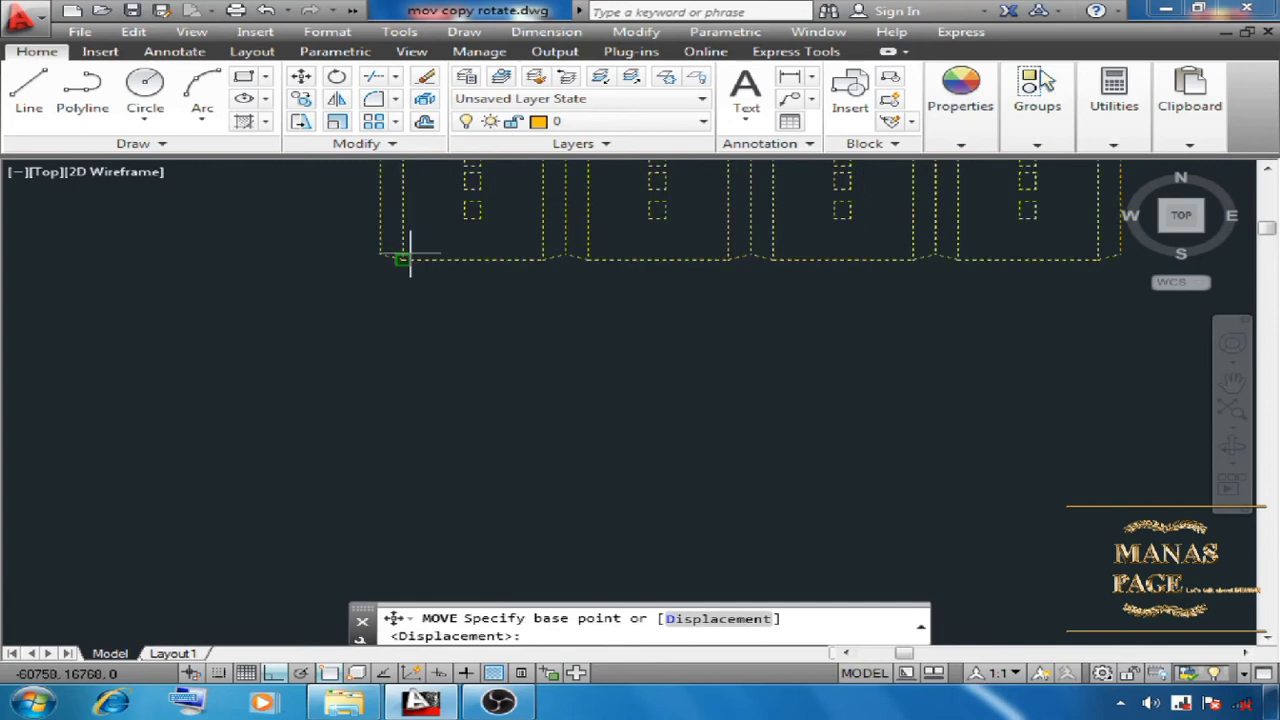
pyautogui.click(411, 256)
pyautogui.scroll(-9, 600, 208)
pyautogui.scroll(4, 664, 216)
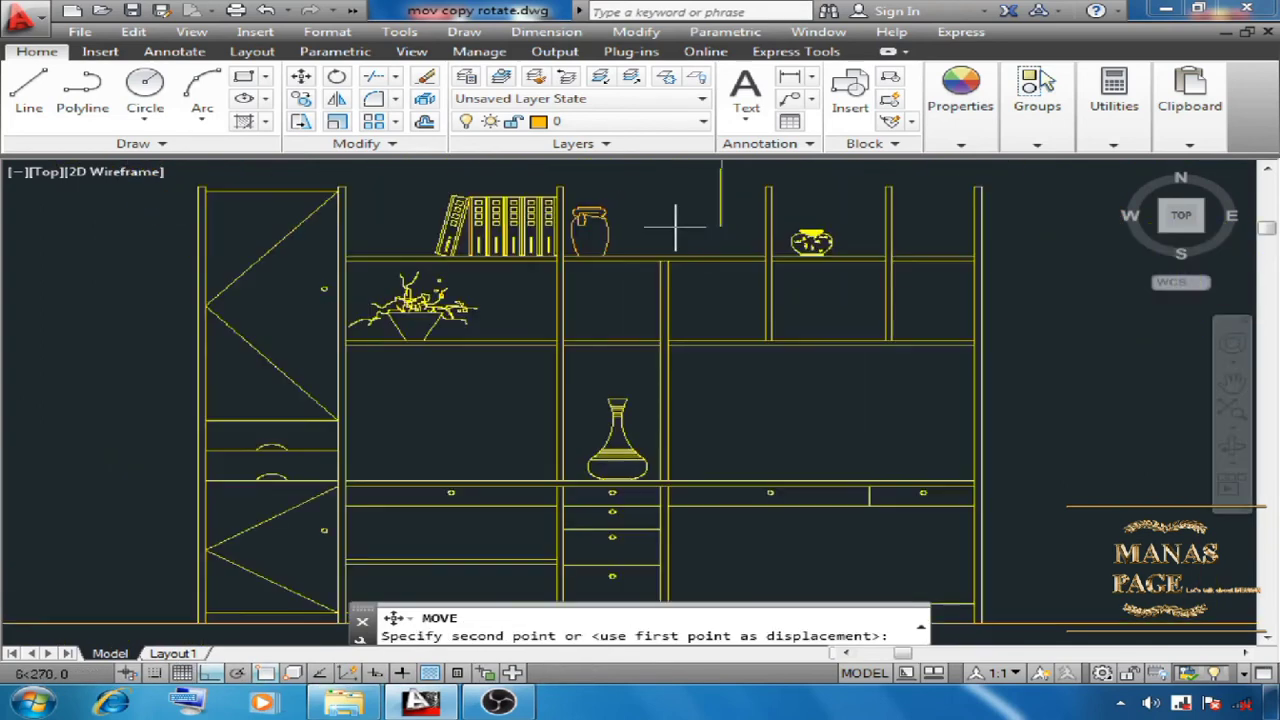
pyautogui.scroll(1, 800, 292)
pyautogui.scroll(4, 814, 363)
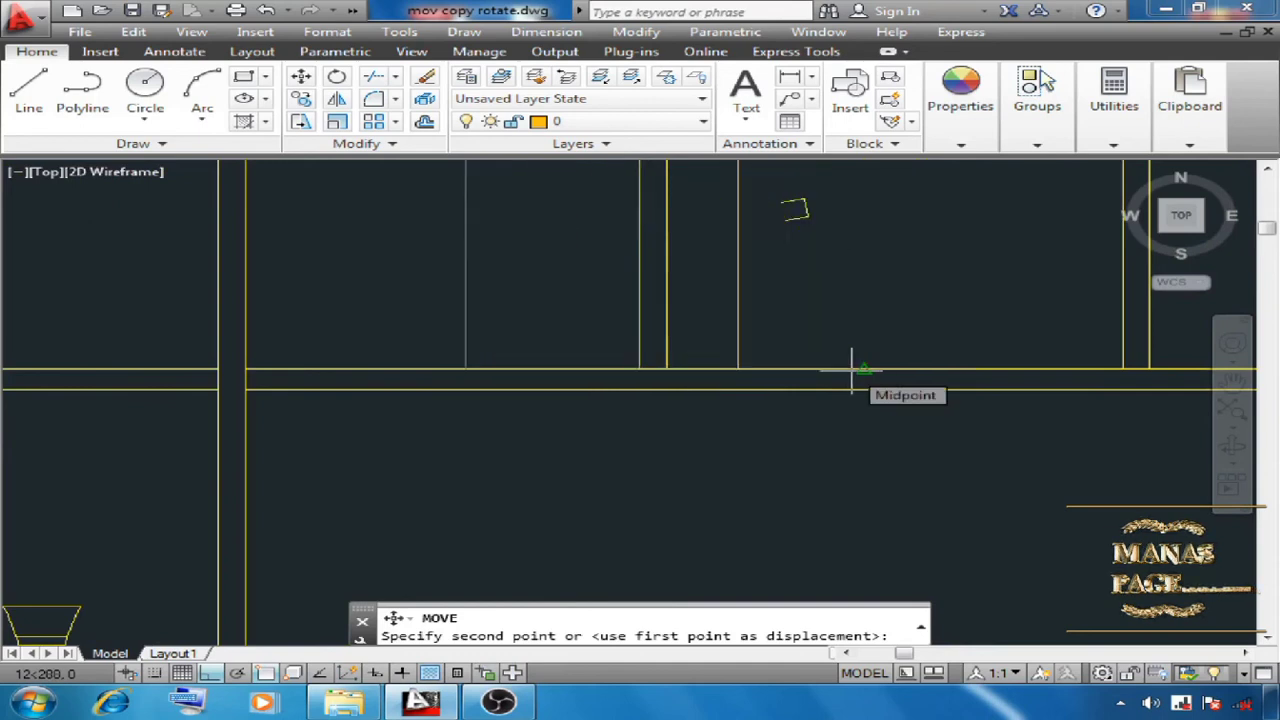
pyautogui.scroll(-3, 766, 405)
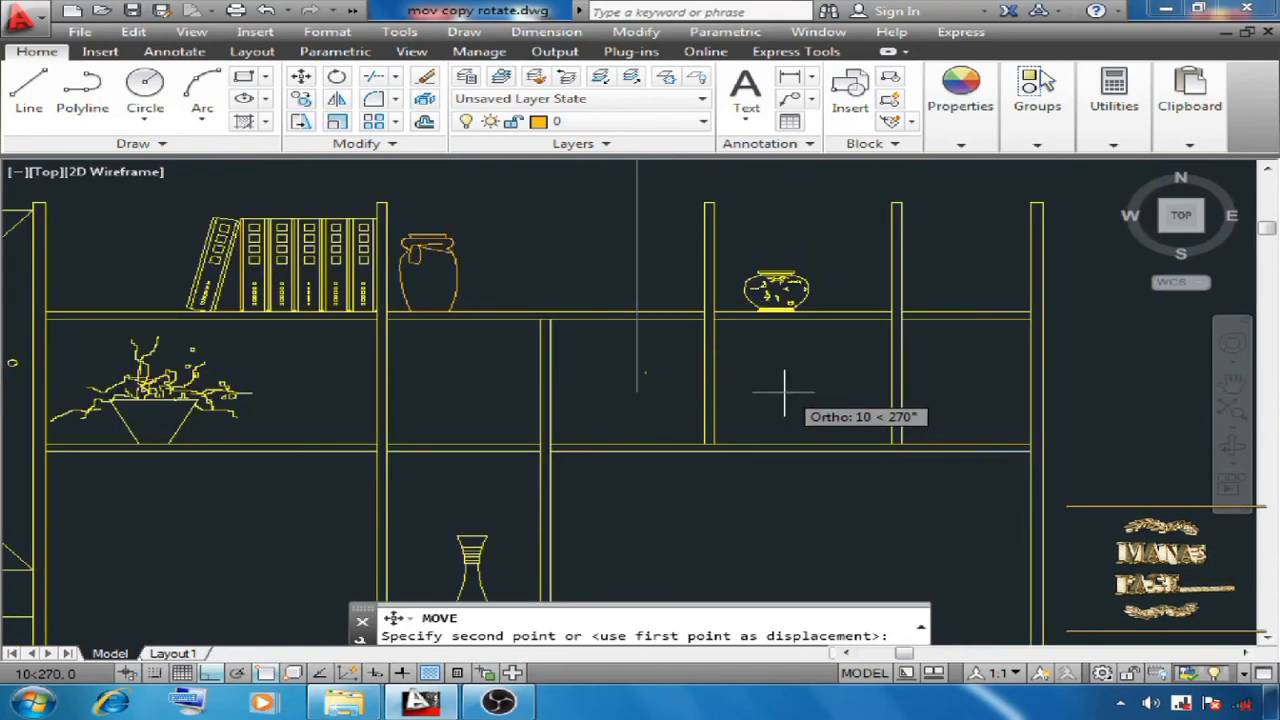
pyautogui.press('F8')
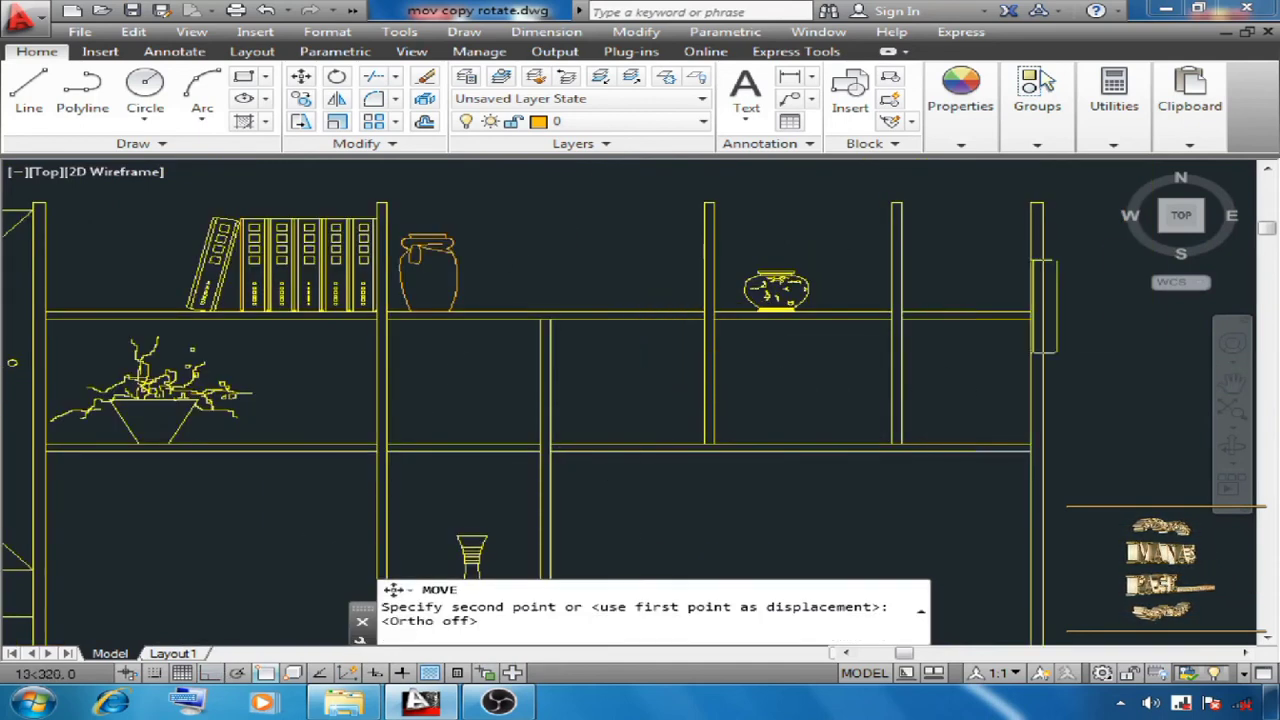
pyautogui.keyDown('shift'); pyautogui.rightClick(825, 337); pyautogui.keyUp('shift')
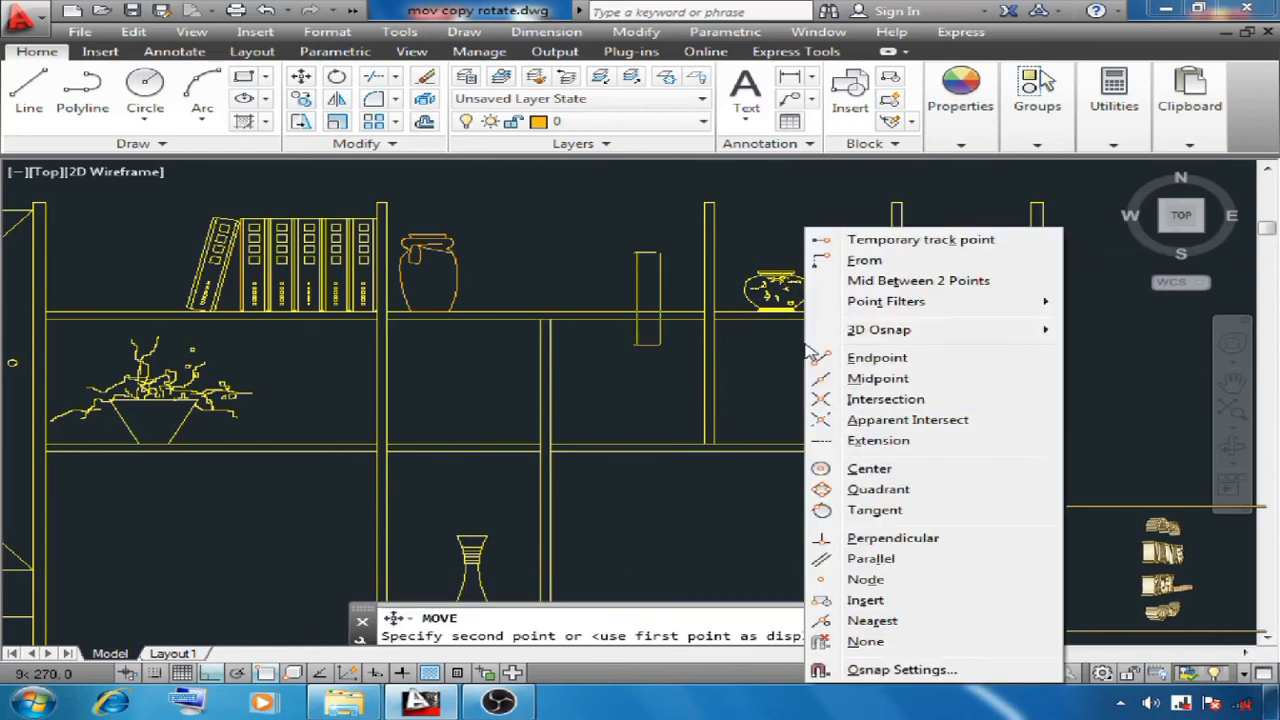
pyautogui.click(872, 621)
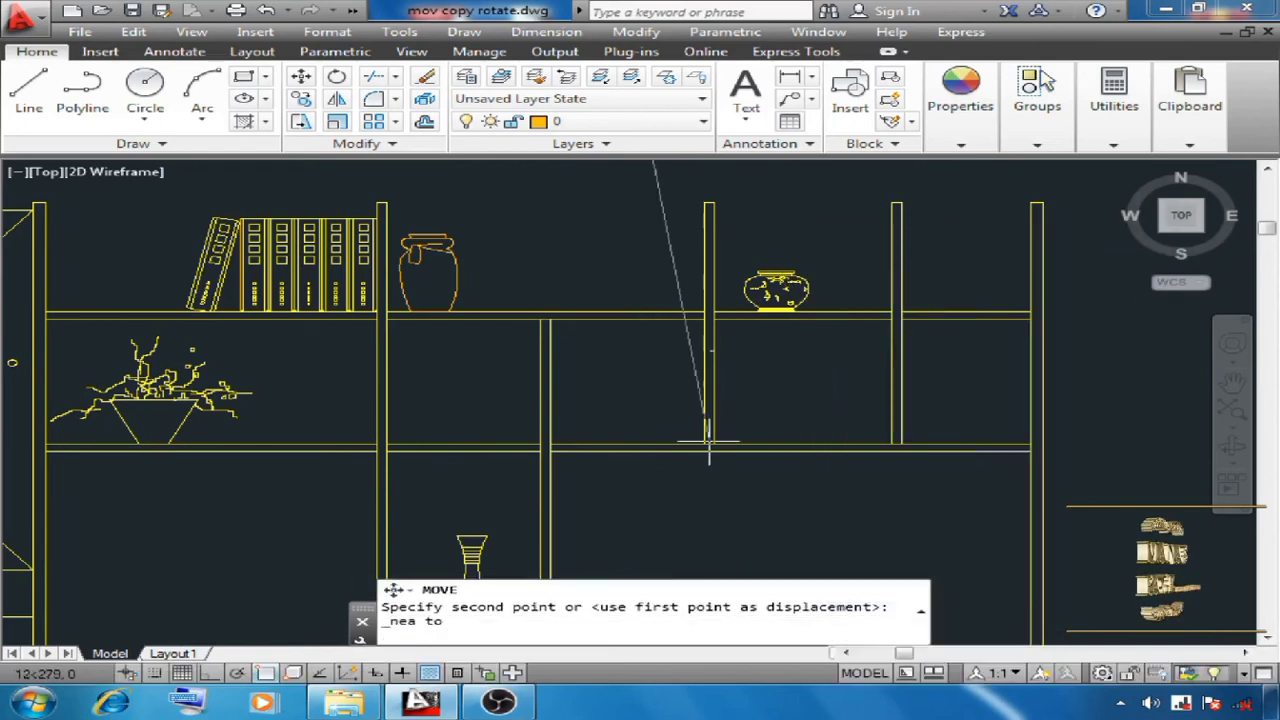
pyautogui.scroll(5, 709, 450)
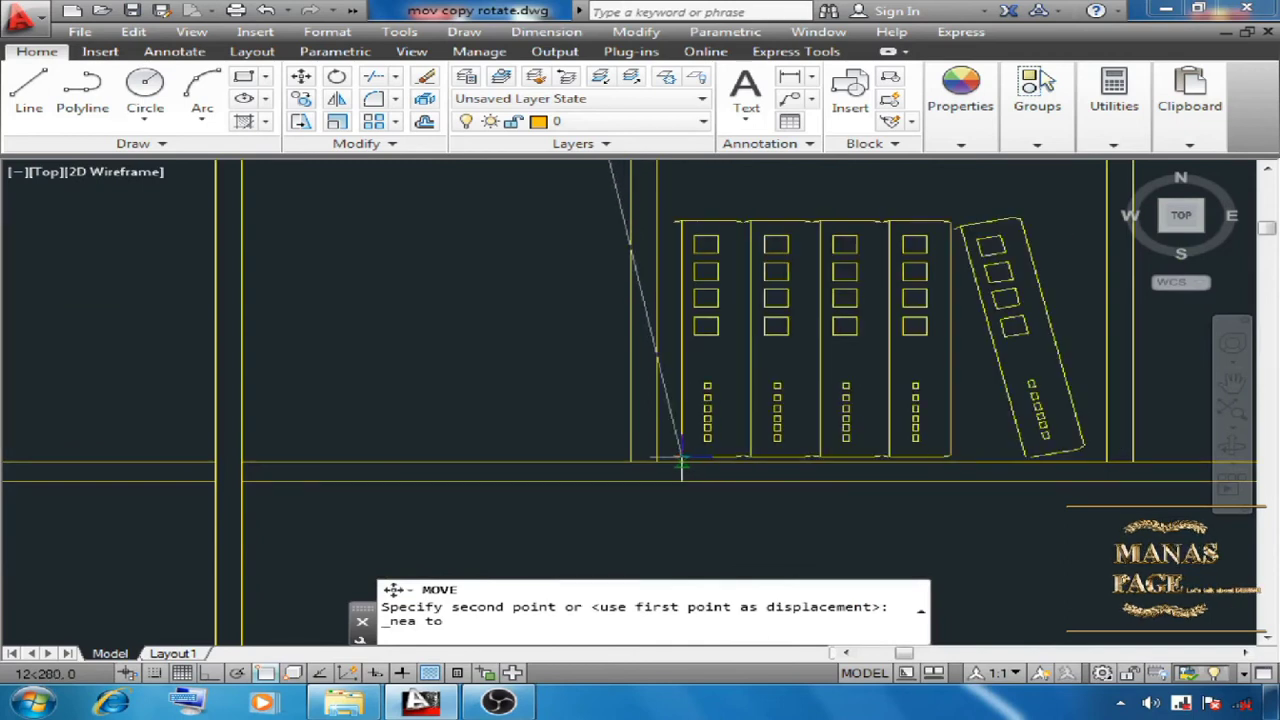
pyautogui.click(680, 456)
pyautogui.scroll(-3, 730, 348)
# - Move the four upright books and leaning book beneath the bowl left until they touch the compartment's left divider
pyautogui.scroll(4, 620, 388)
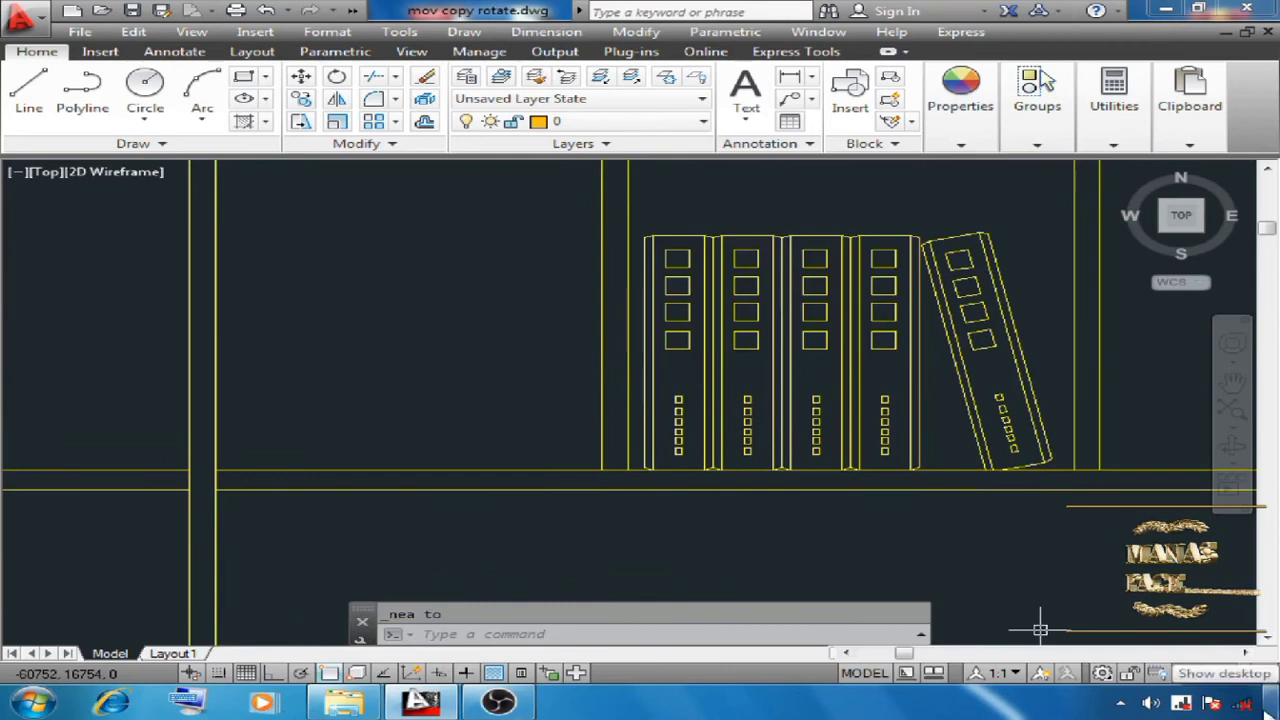
pyautogui.write('m')
pyautogui.press('Return')
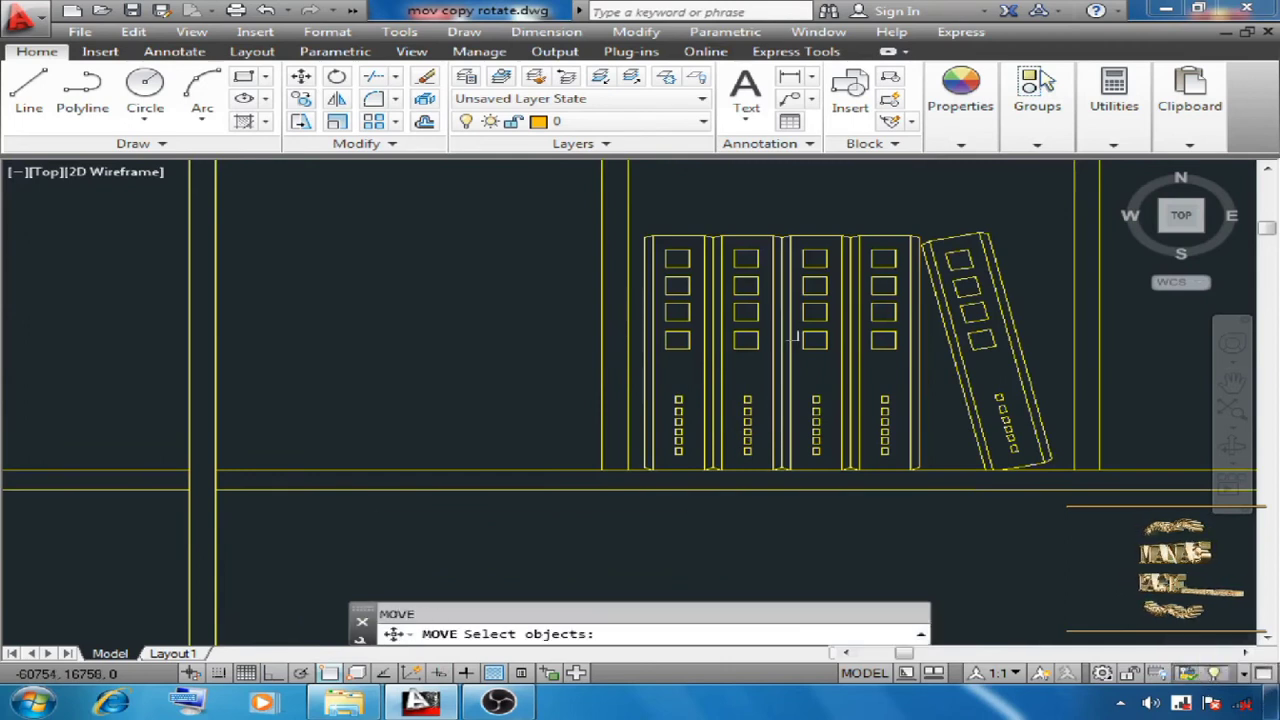
pyautogui.click(557, 207)
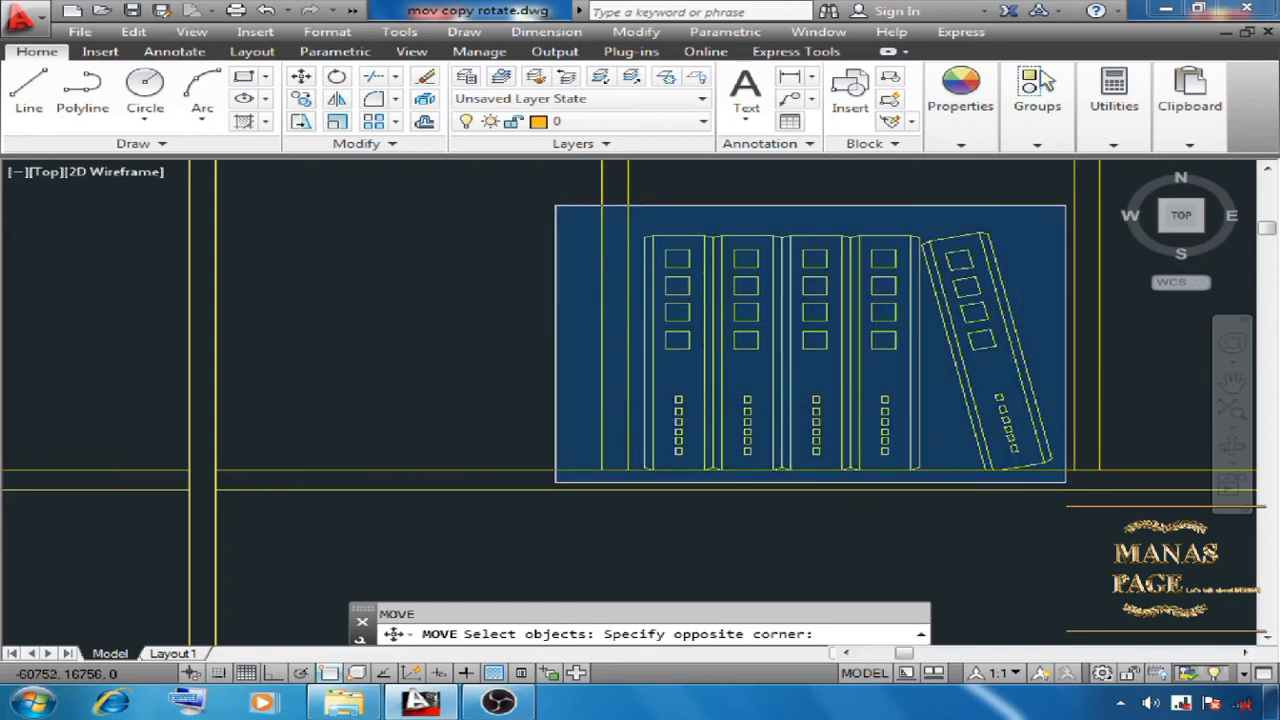
pyautogui.click(1065, 481)
pyautogui.scroll(8, 634, 478)
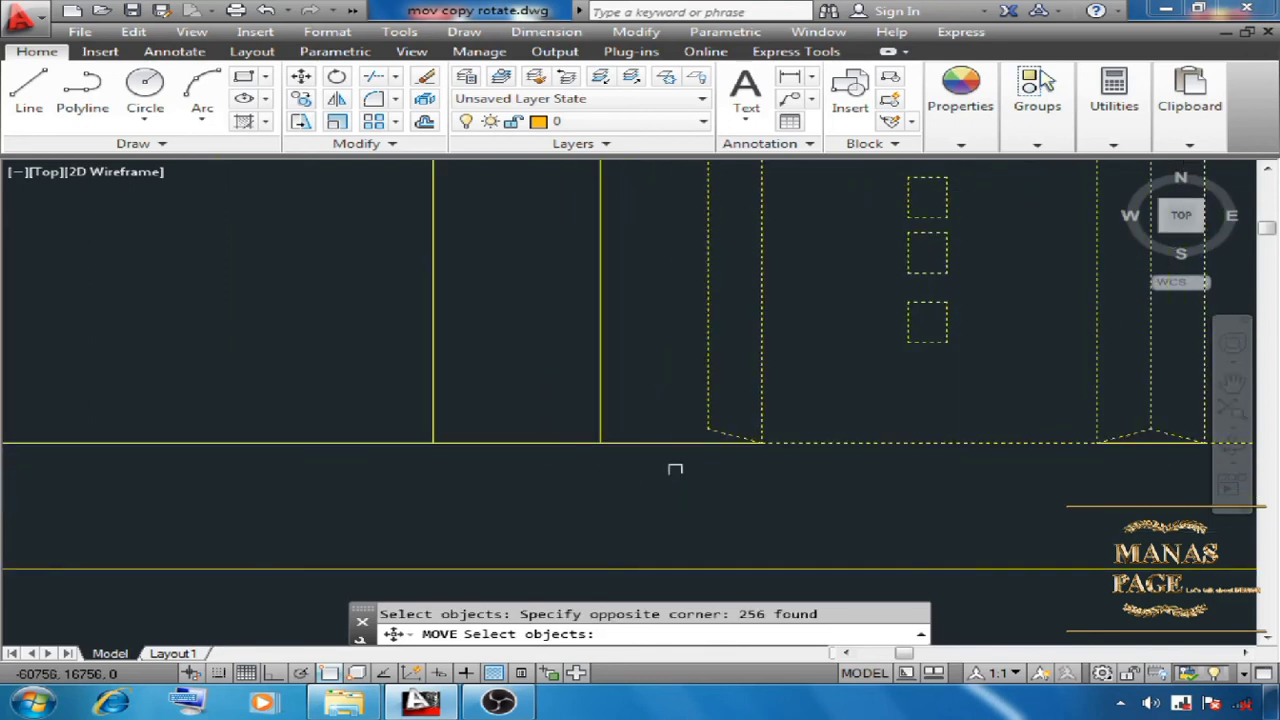
pyautogui.press('Return')
pyautogui.click(703, 438)
pyautogui.scroll(-4, 703, 434)
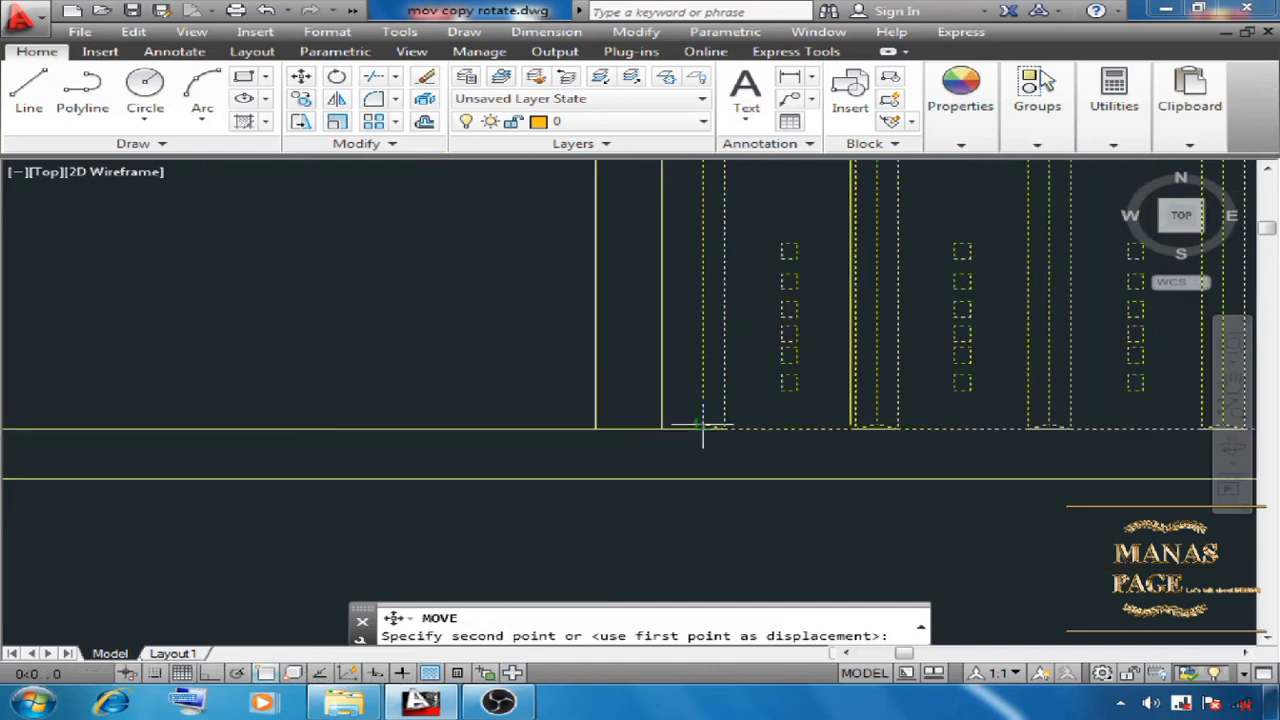
pyautogui.scroll(4, 670, 419)
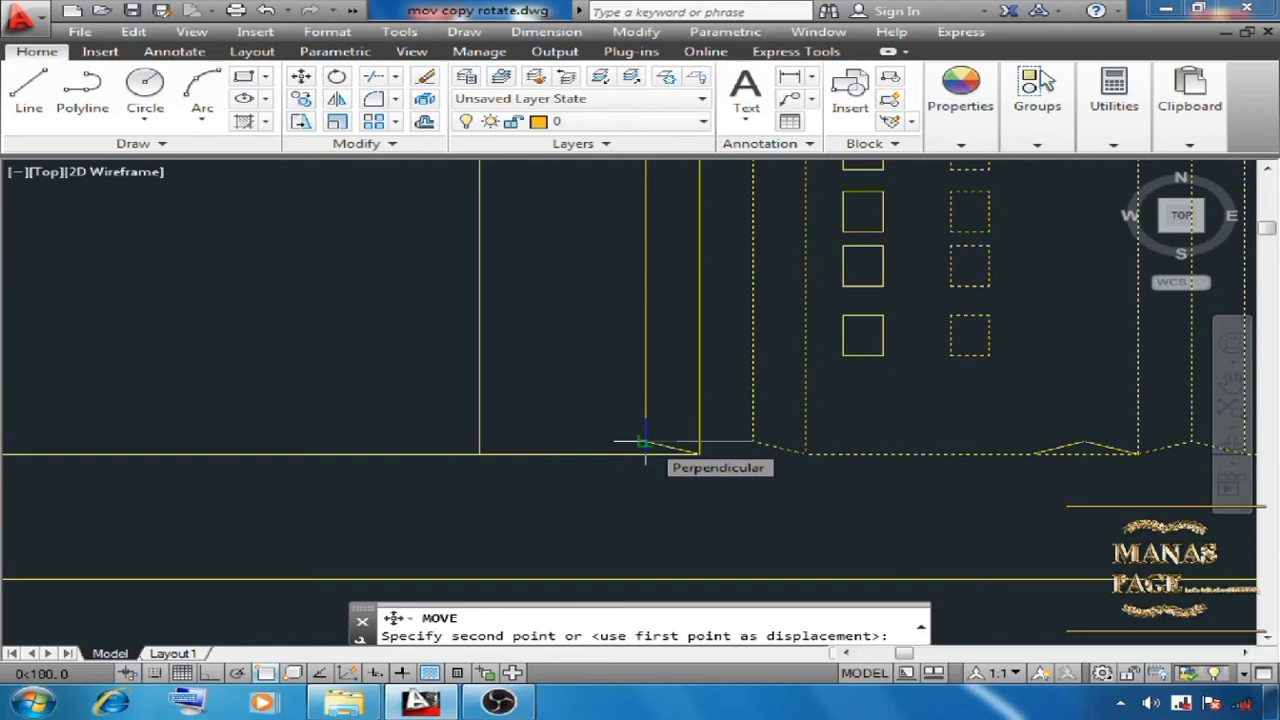
pyautogui.click(645, 441)
pyautogui.scroll(-7, 500, 443)
pyautogui.moveTo(406, 333)
pyautogui.mouseDown(button='middle')
pyautogui.moveTo(594, 433)
pyautogui.moveTo(733, 421)
pyautogui.mouseUp(button='middle')
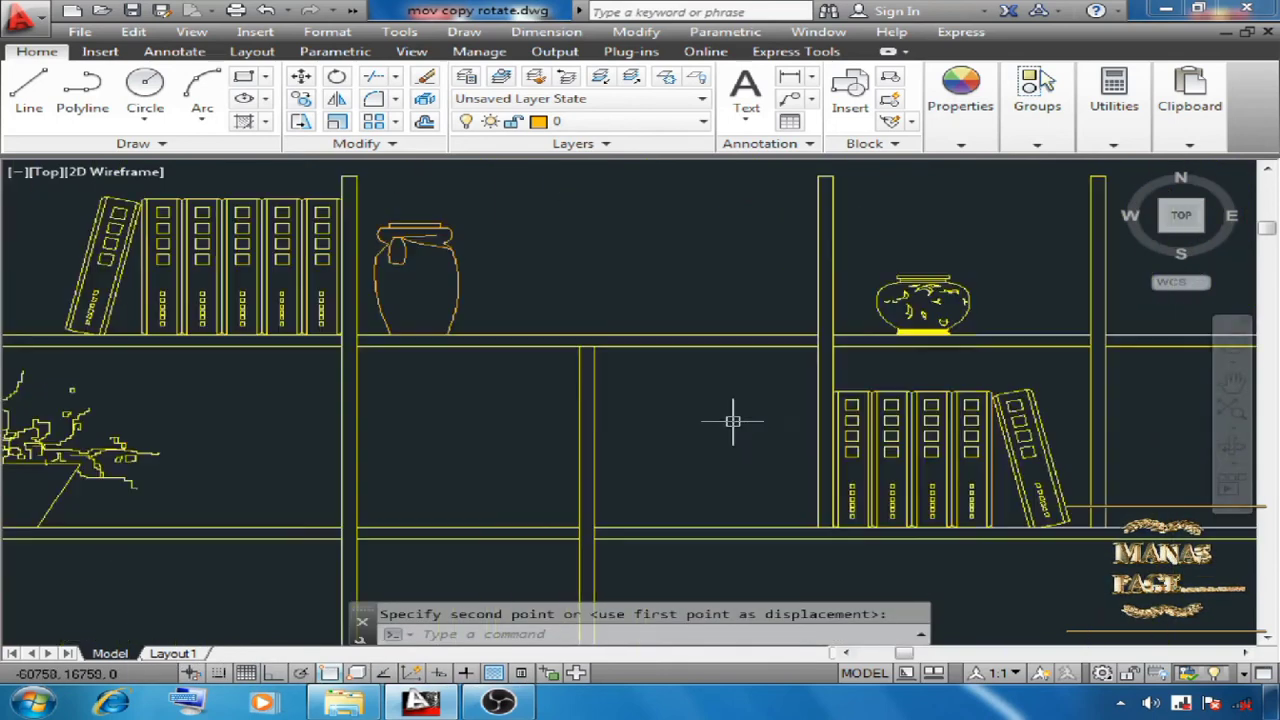
# - Scale a copy of the shelf jar by a factor of .5 from a base point on the shelf line to its right
pyautogui.scroll(-5, 783, 462)
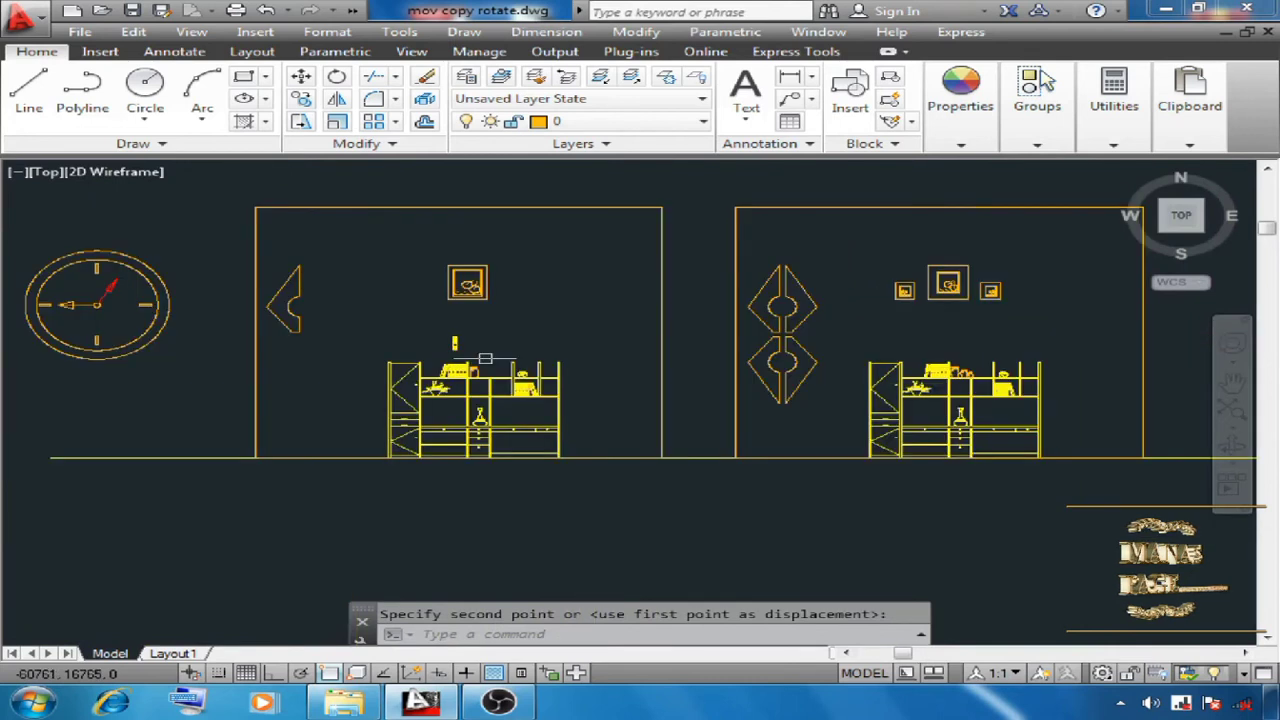
pyautogui.scroll(5, 678, 310)
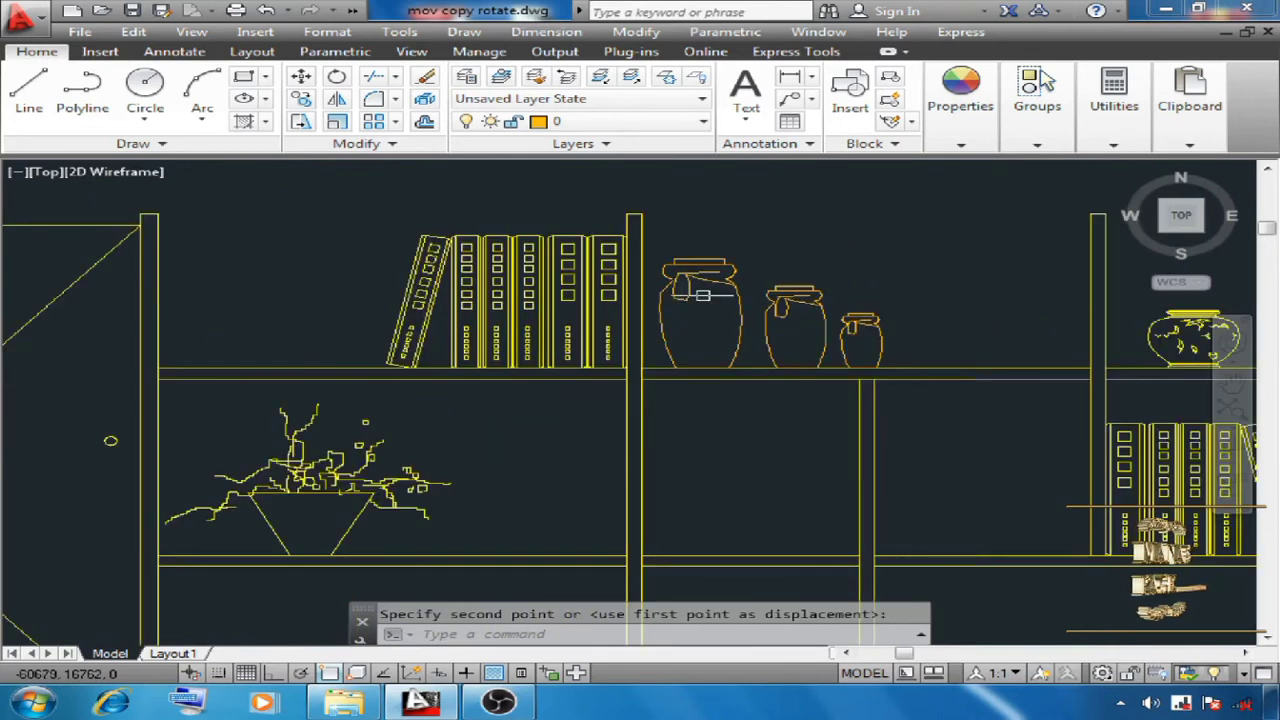
pyautogui.scroll(-5, 681, 312)
pyautogui.scroll(6, 514, 291)
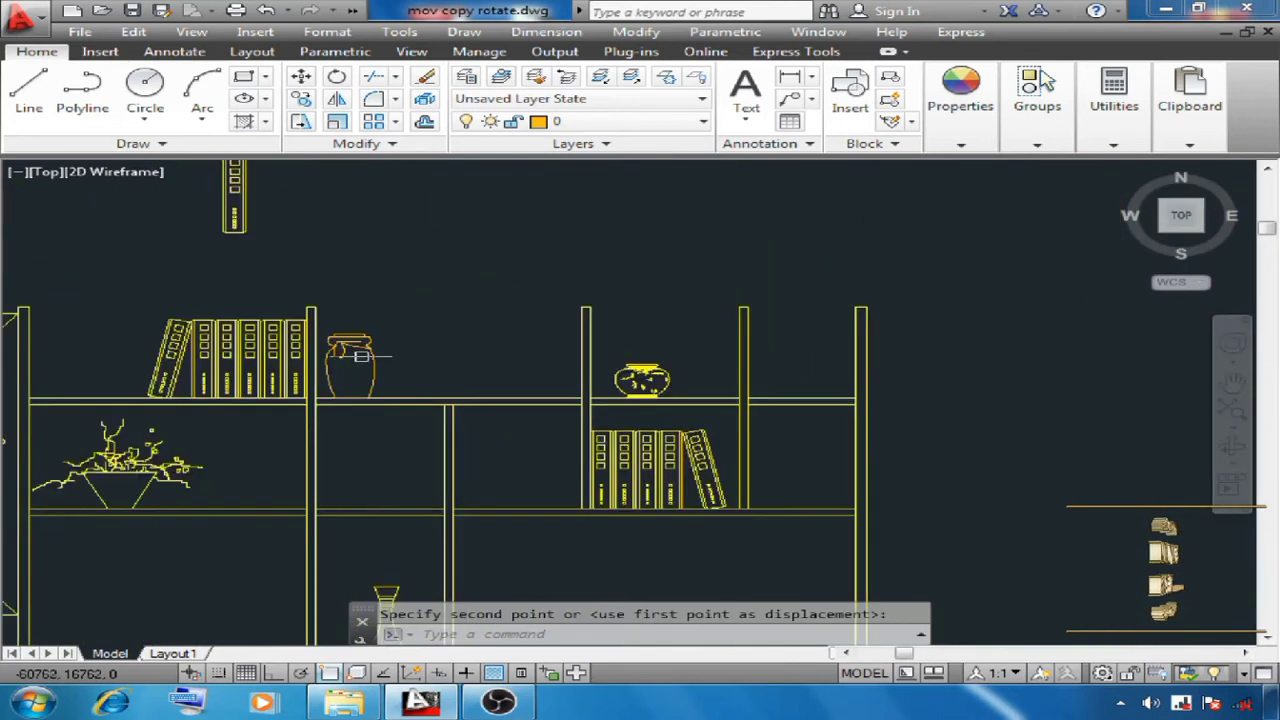
pyautogui.scroll(-5, 385, 313)
pyautogui.scroll(4, 390, 393)
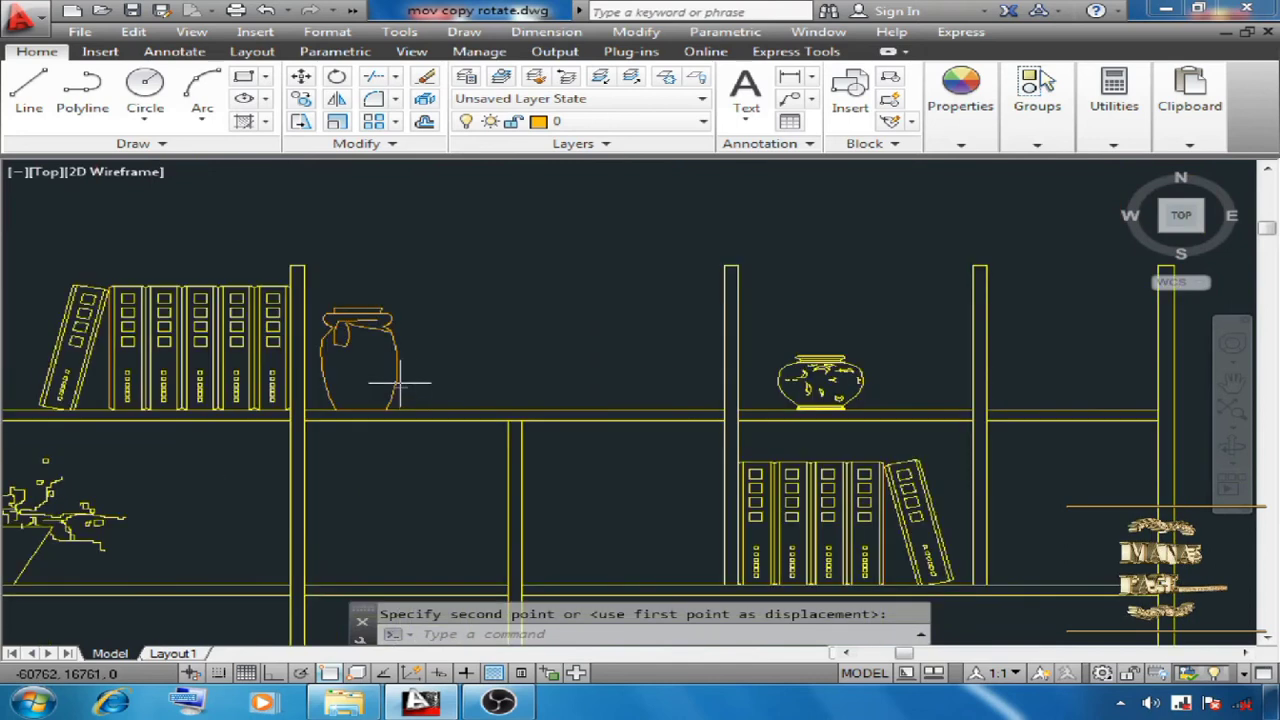
pyautogui.scroll(4, 363, 361)
pyautogui.write('sc')
pyautogui.press('Return')
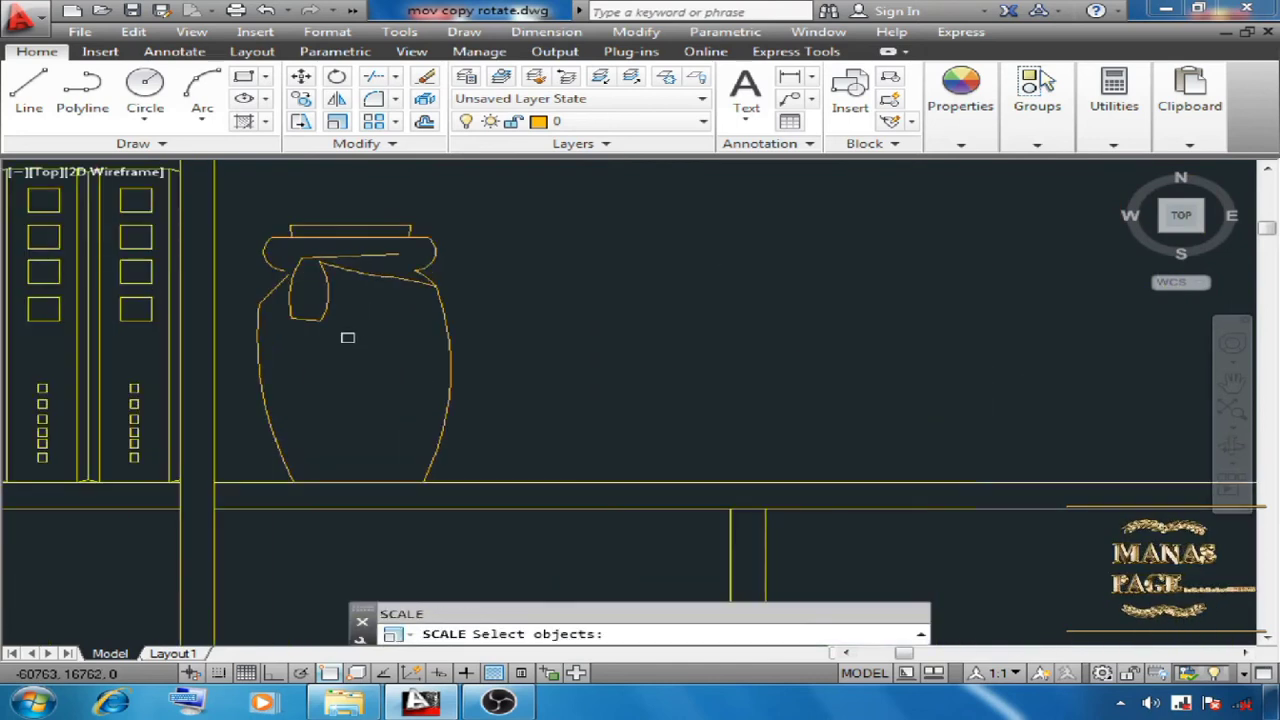
pyautogui.click(239, 189)
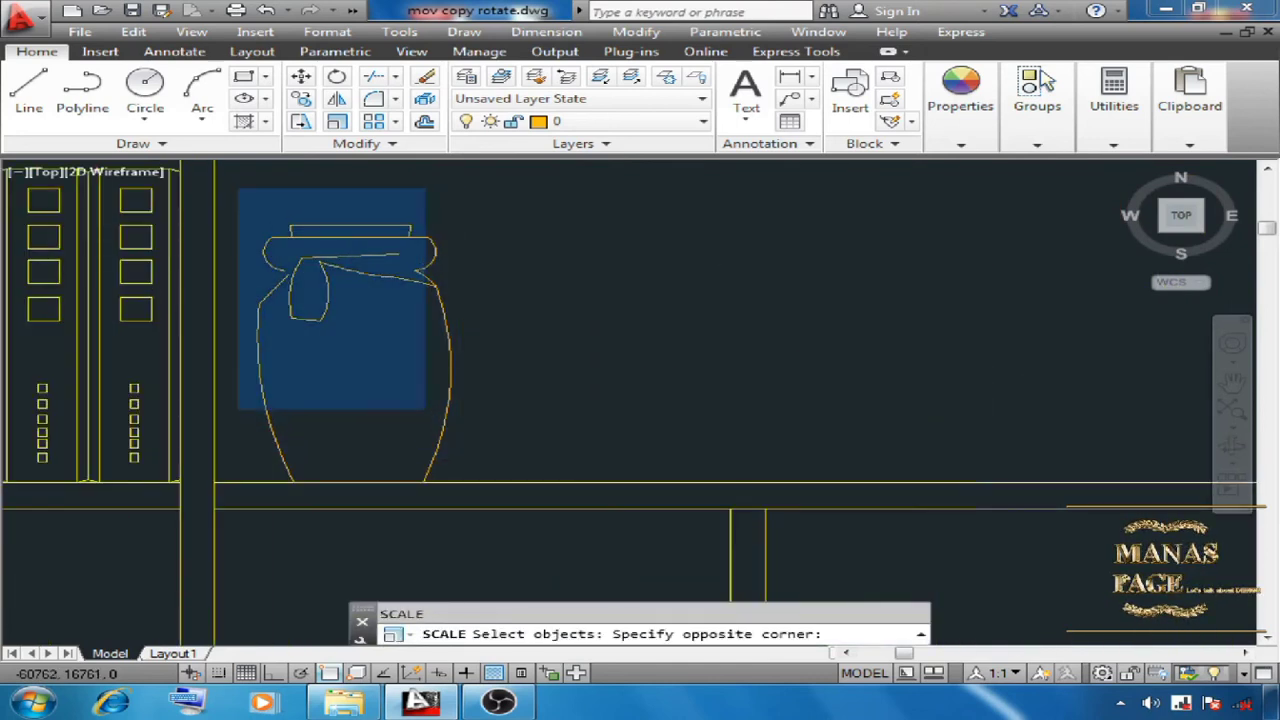
pyautogui.click(450, 493)
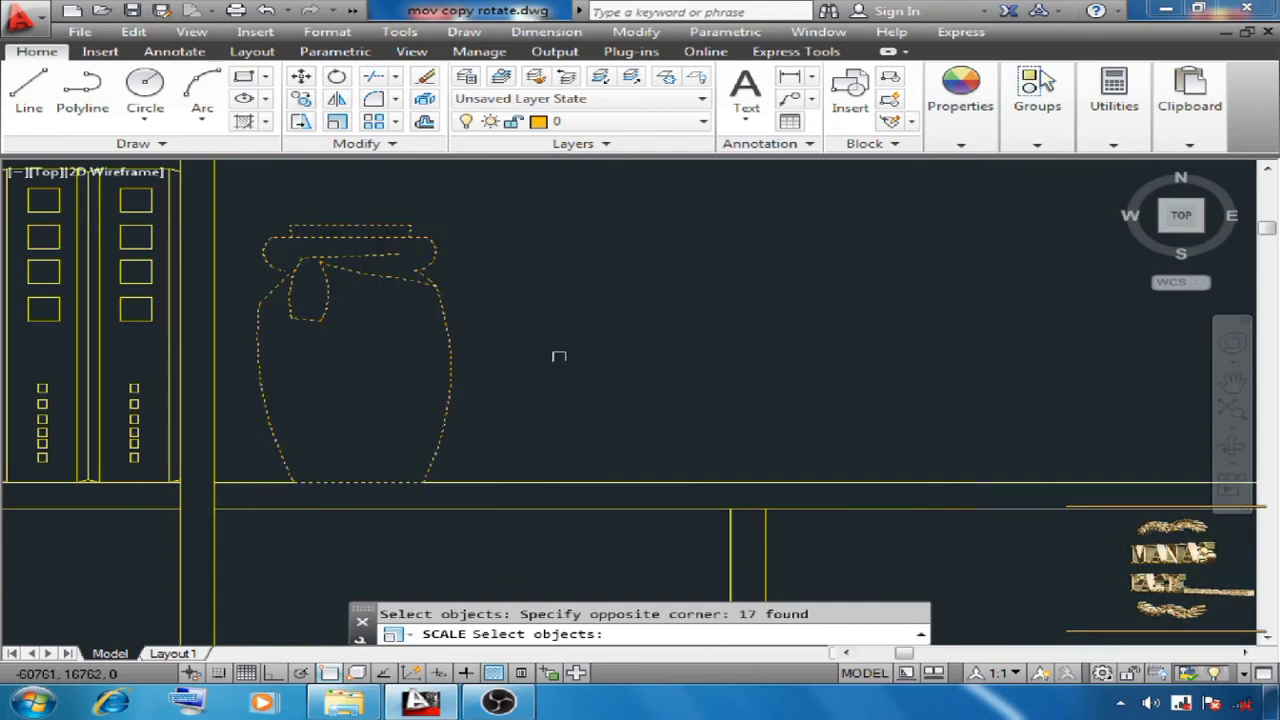
pyautogui.press('Return')
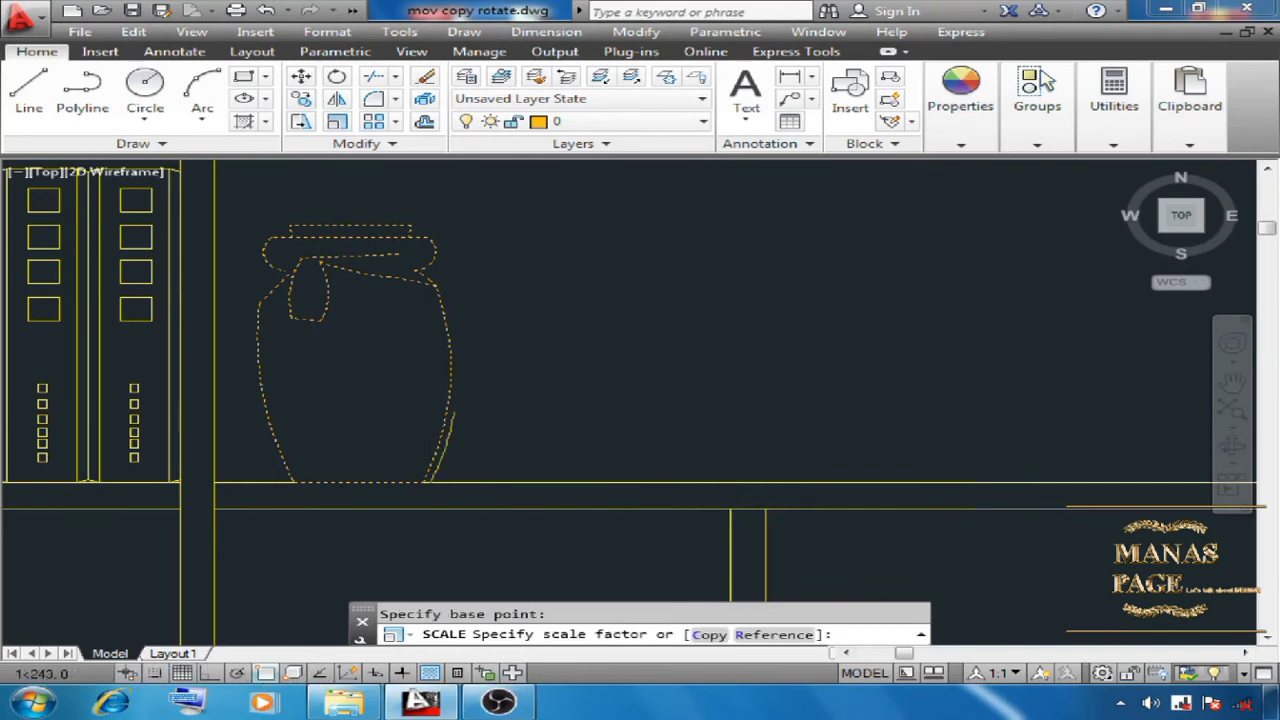
pyautogui.click(708, 636)
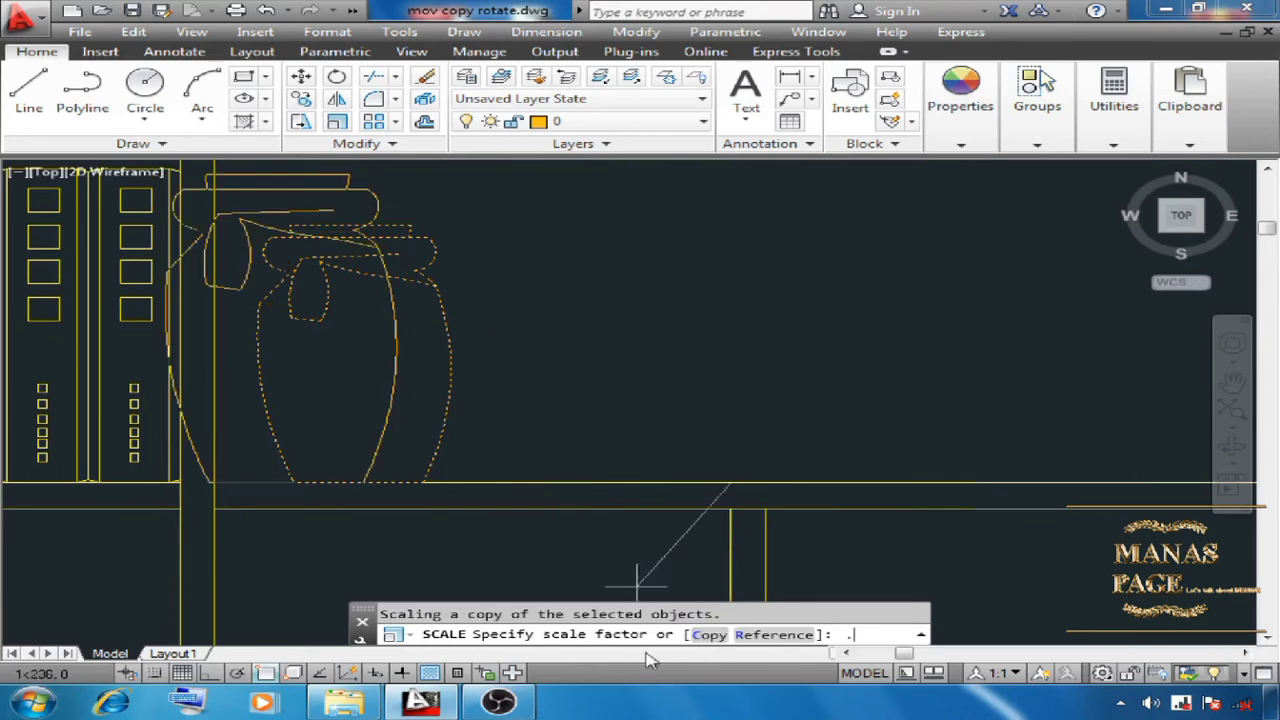
pyautogui.press('Return')
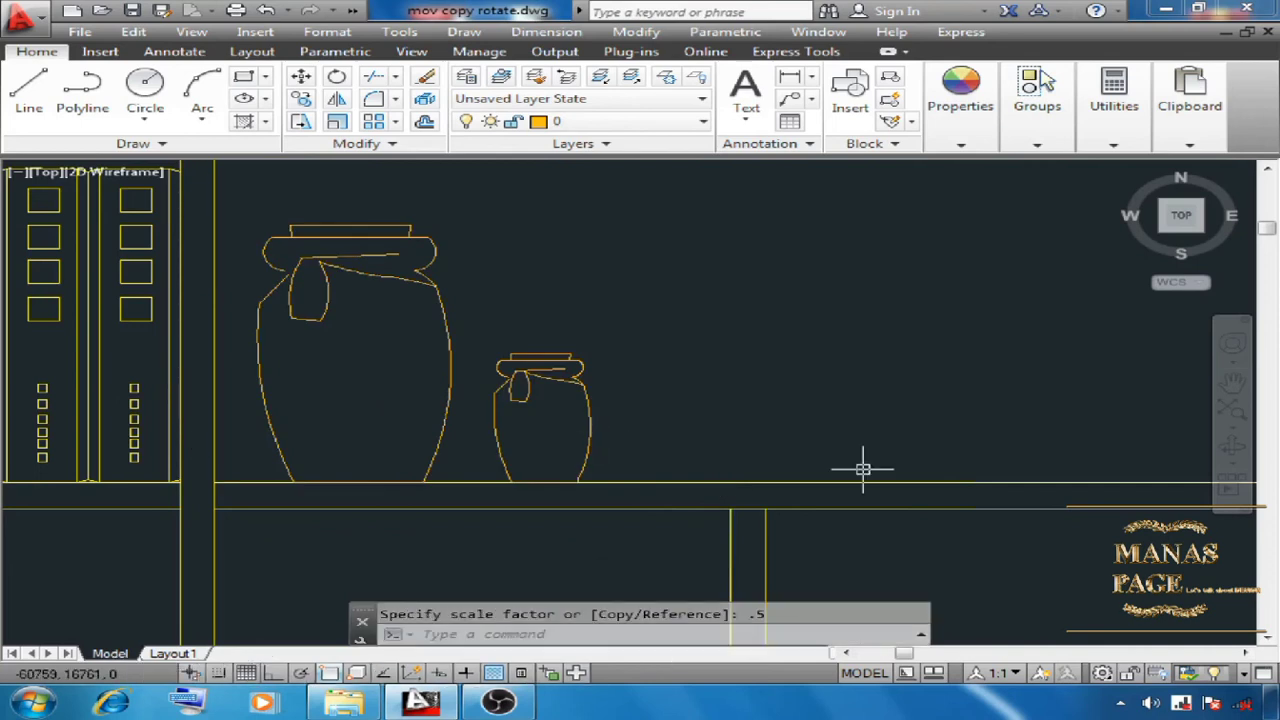
# - Move the small jar horizontally left along the shelf with Ortho on until it sits against the large jar
pyautogui.write('M')
pyautogui.press('Return')
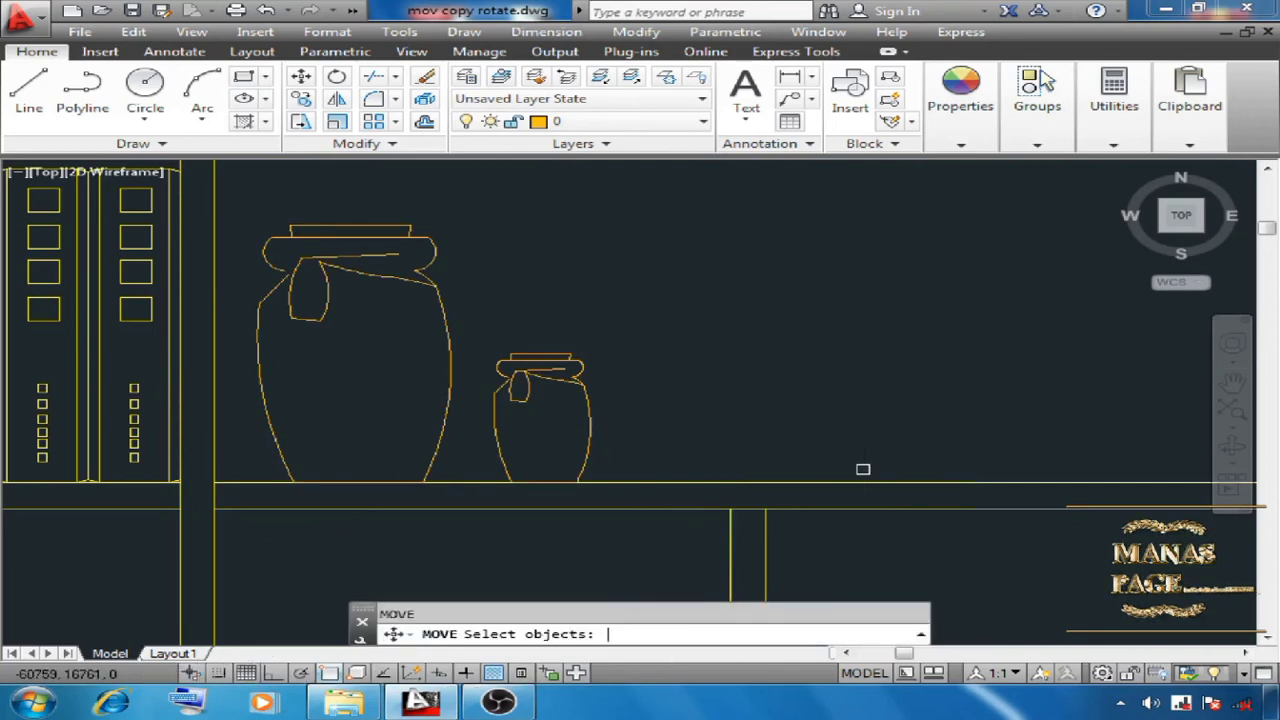
pyautogui.click(475, 332)
pyautogui.click(624, 497)
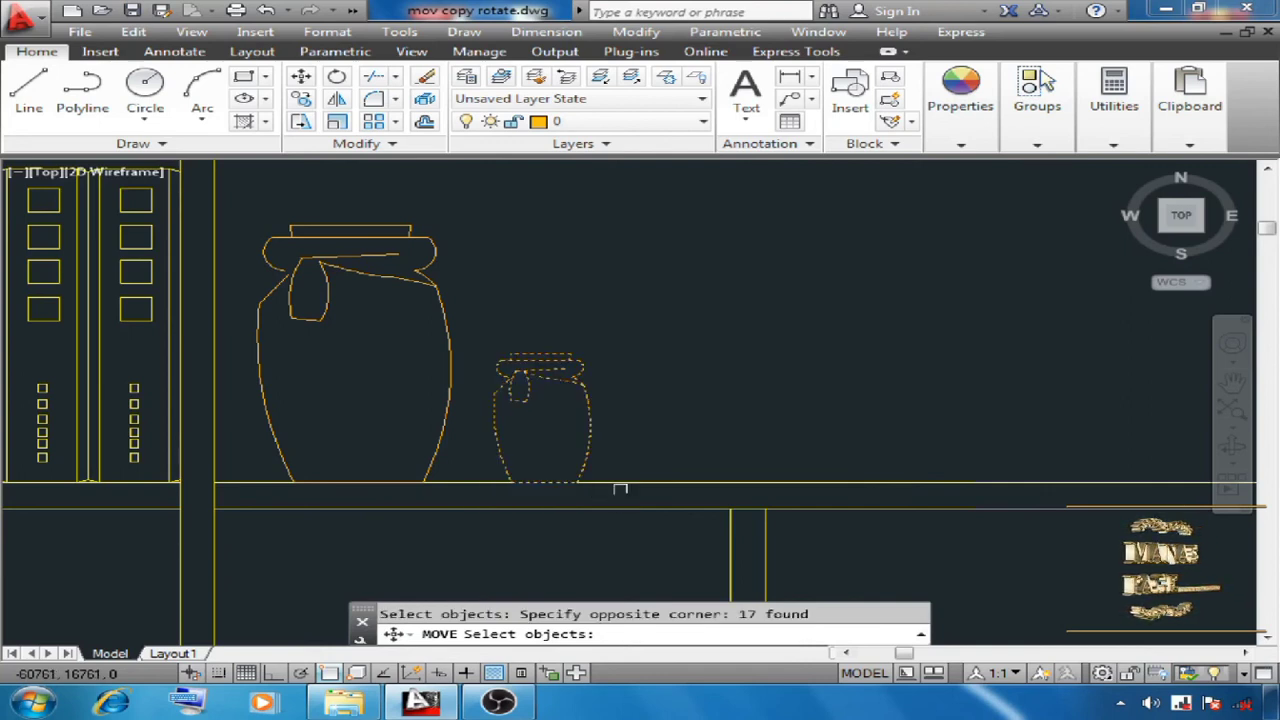
pyautogui.press('Return')
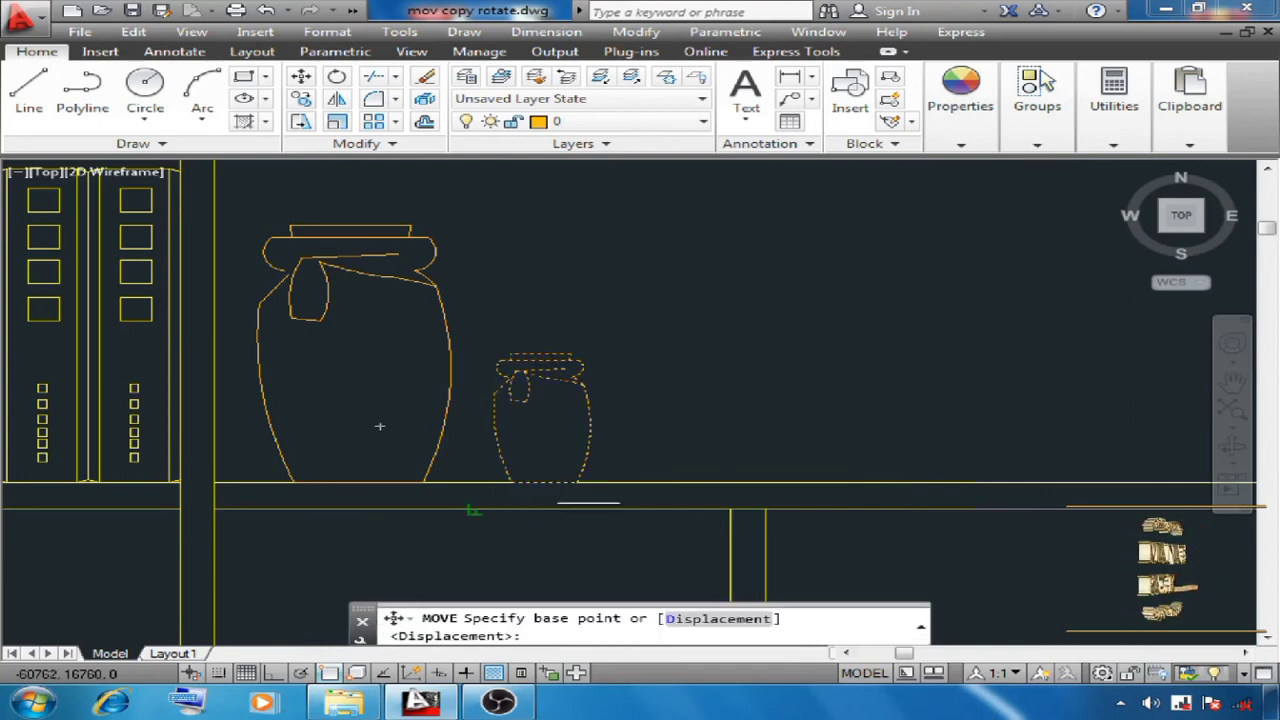
pyautogui.click(545, 483)
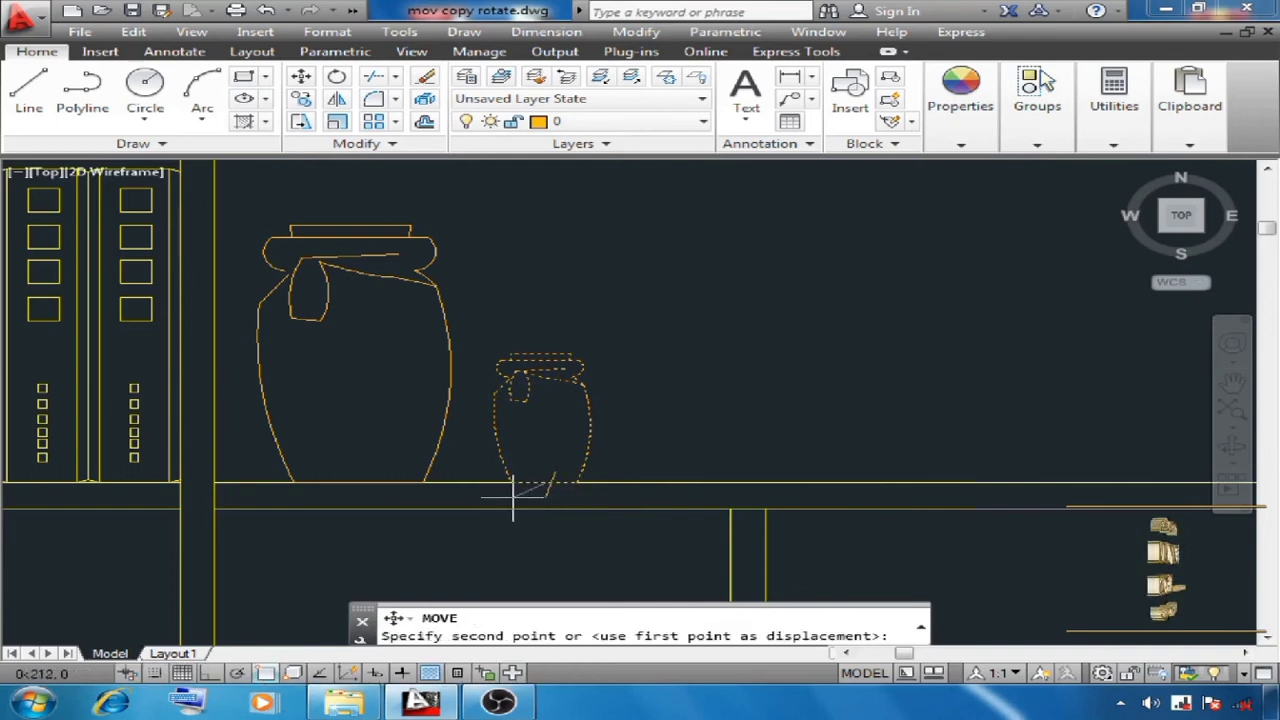
pyautogui.click(210, 672)
pyautogui.scroll(3, 546, 490)
pyautogui.scroll(2, 546, 490)
pyautogui.scroll(-5, 623, 466)
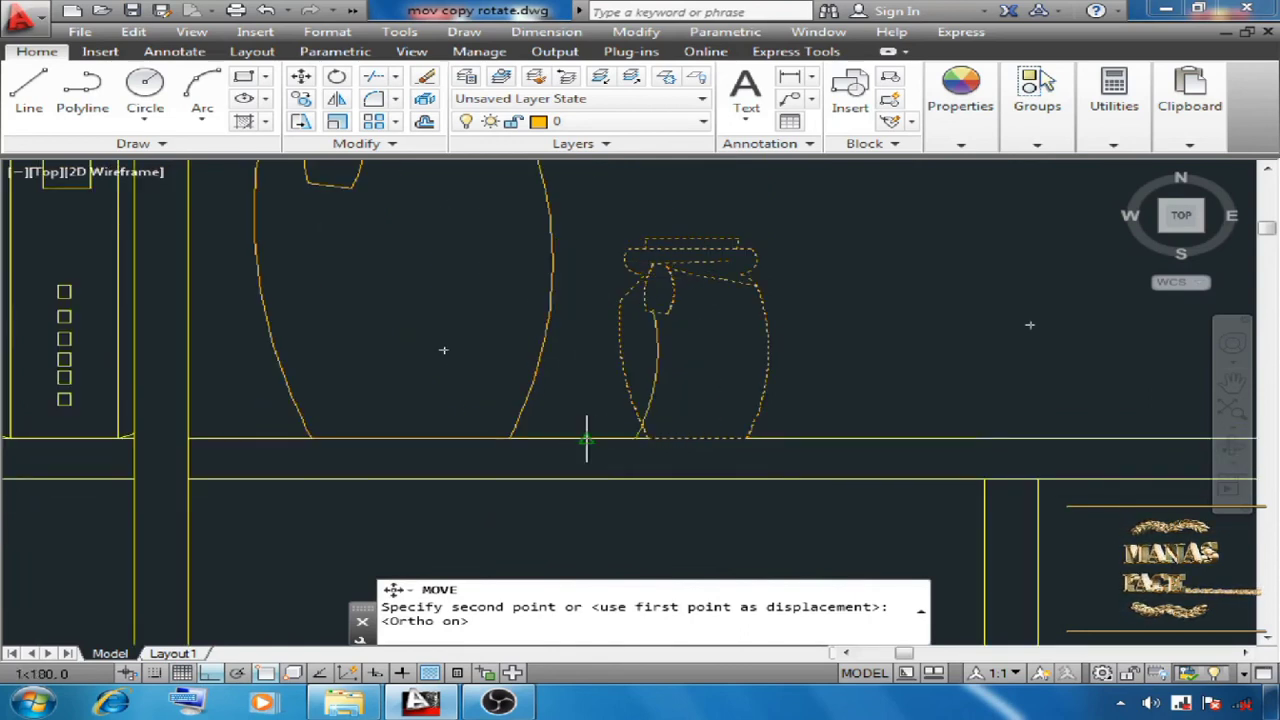
pyautogui.scroll(2, 586, 436)
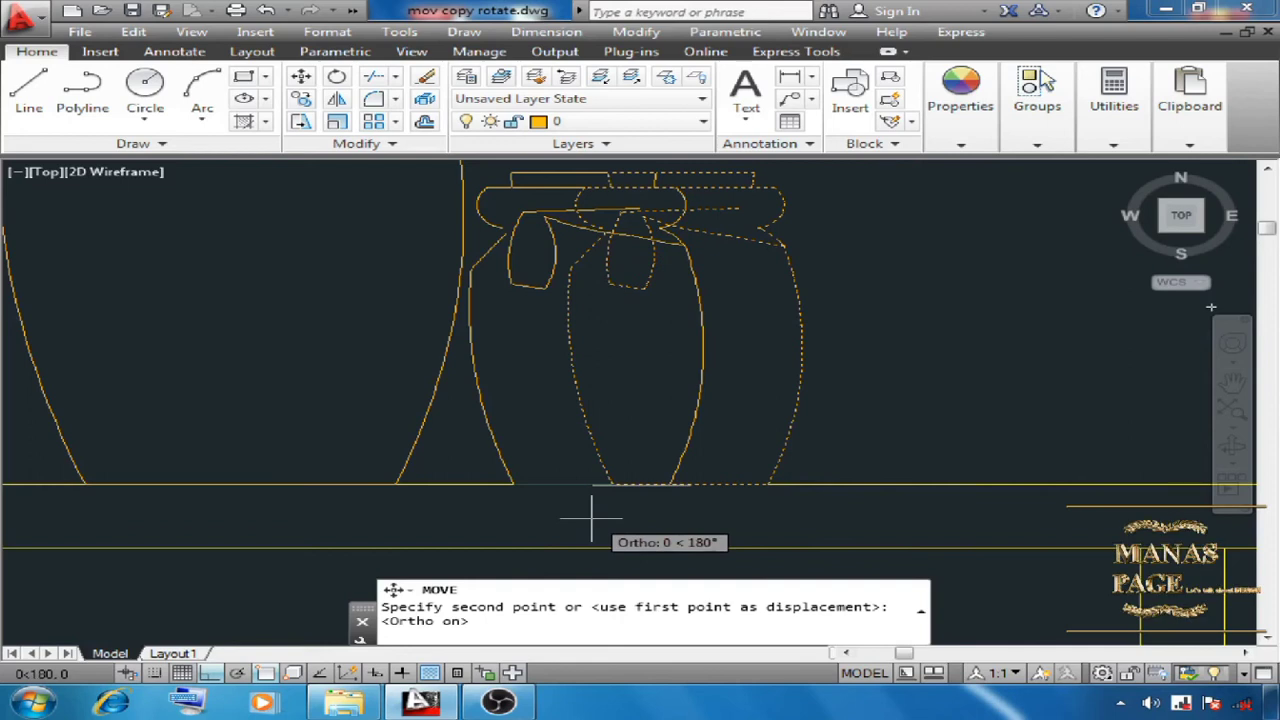
pyautogui.press('Escape')
pyautogui.scroll(-2, 433, 378)
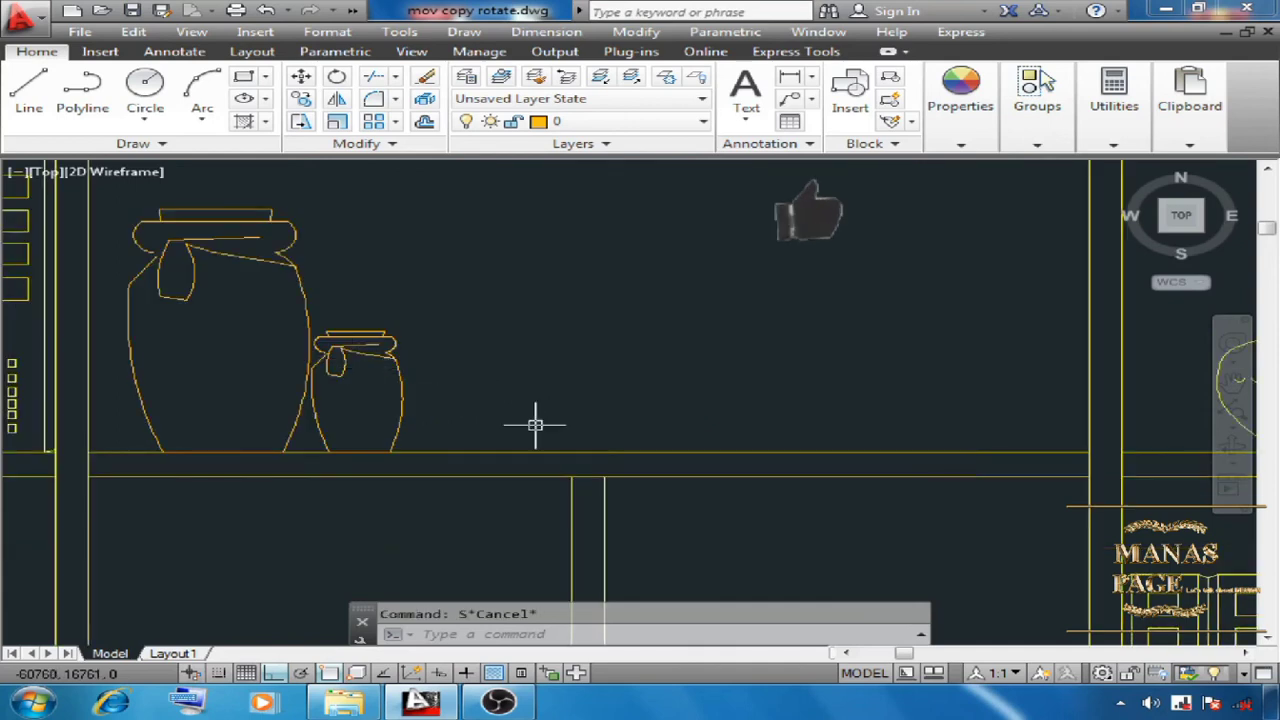
# - Scale a copy of the smaller shelf jar by a factor of .5 from a base point on the shelf line to its right
pyautogui.write('sc')
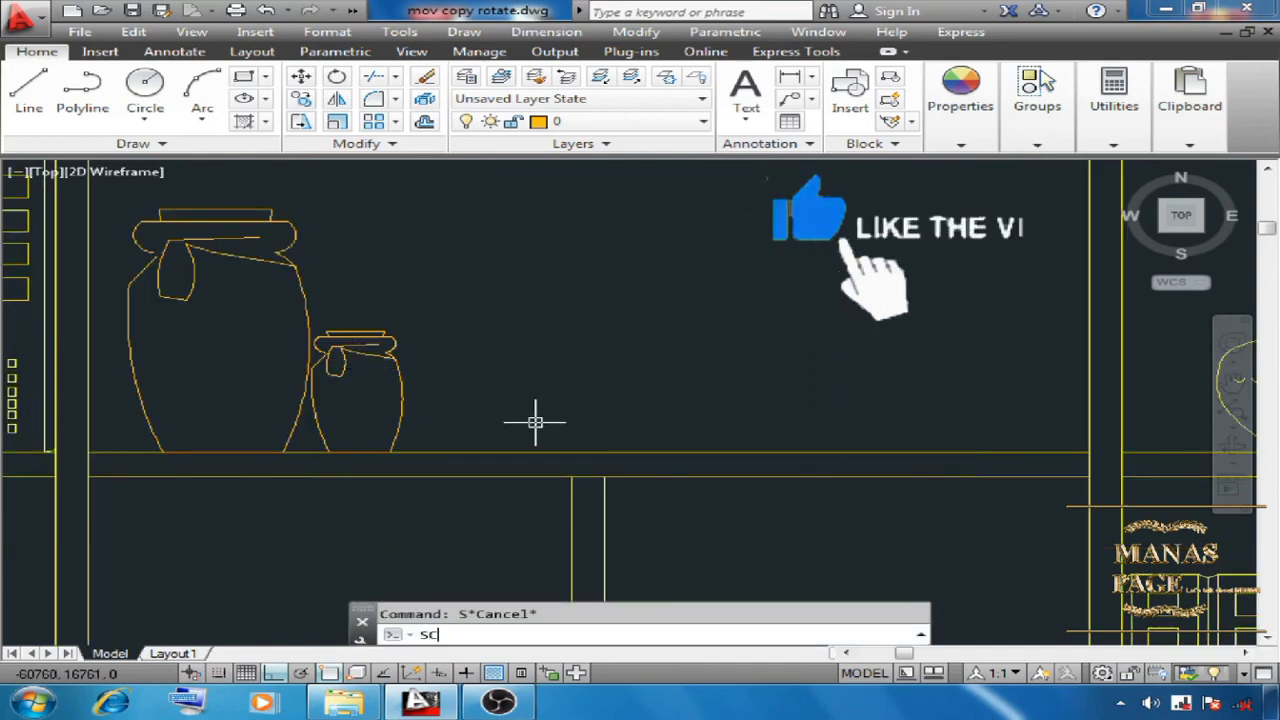
pyautogui.press('Return')
pyautogui.click(257, 304)
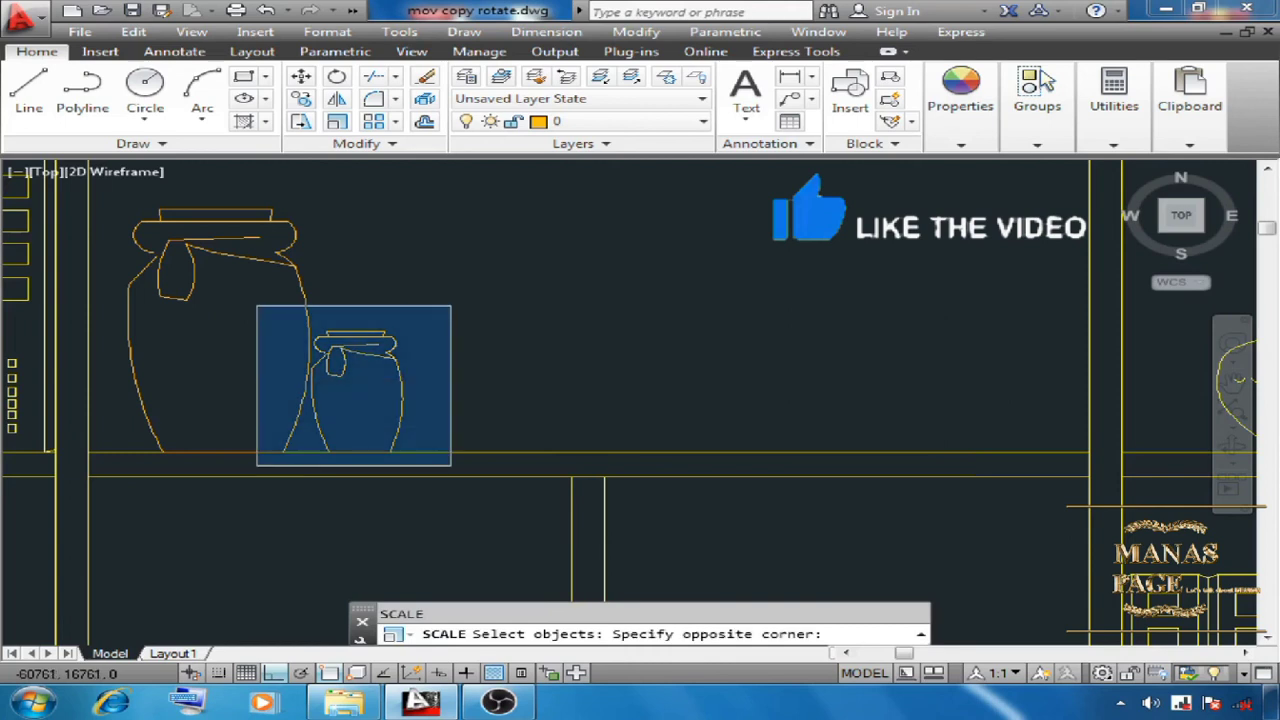
pyautogui.click(456, 470)
pyautogui.press('Return')
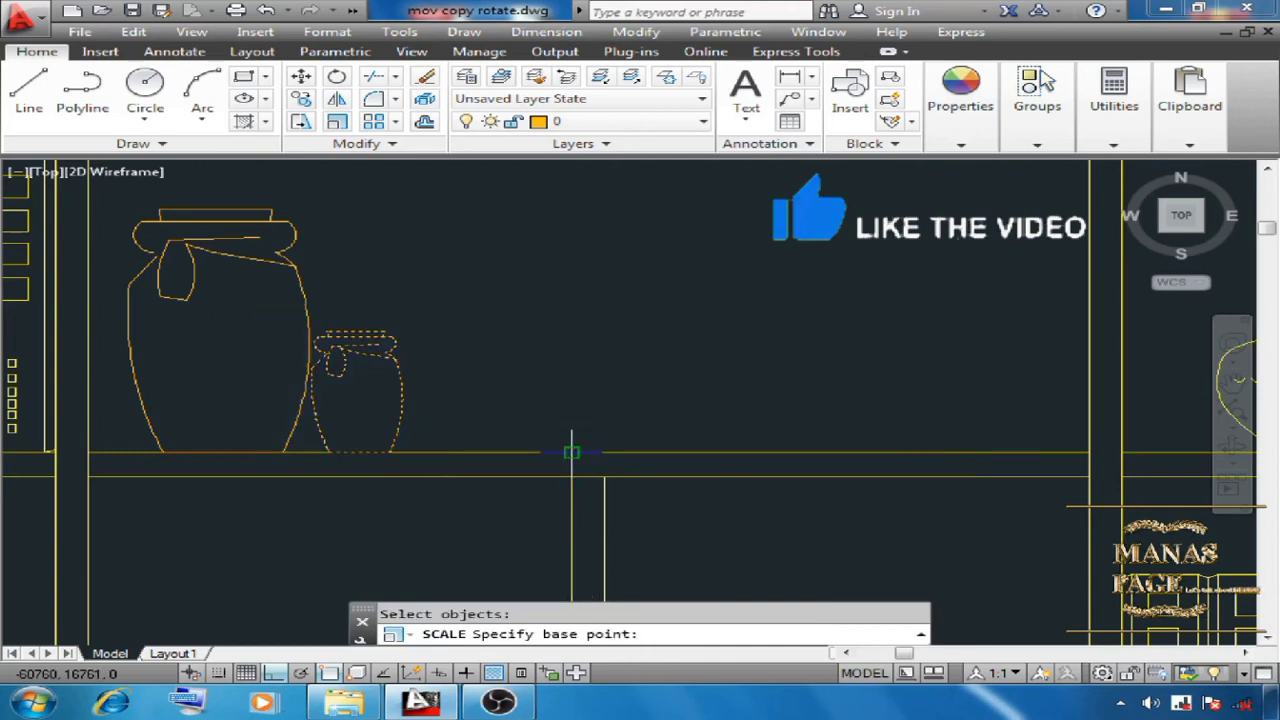
pyautogui.click(571, 452)
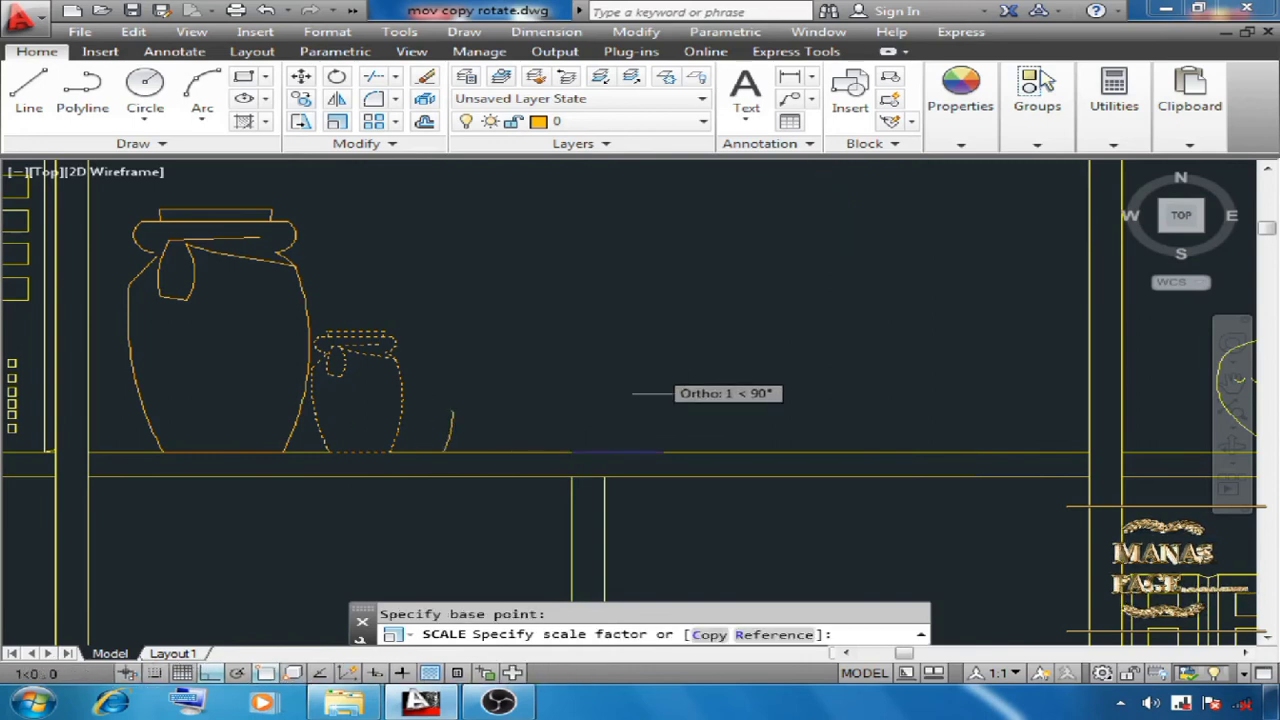
pyautogui.click(709, 634)
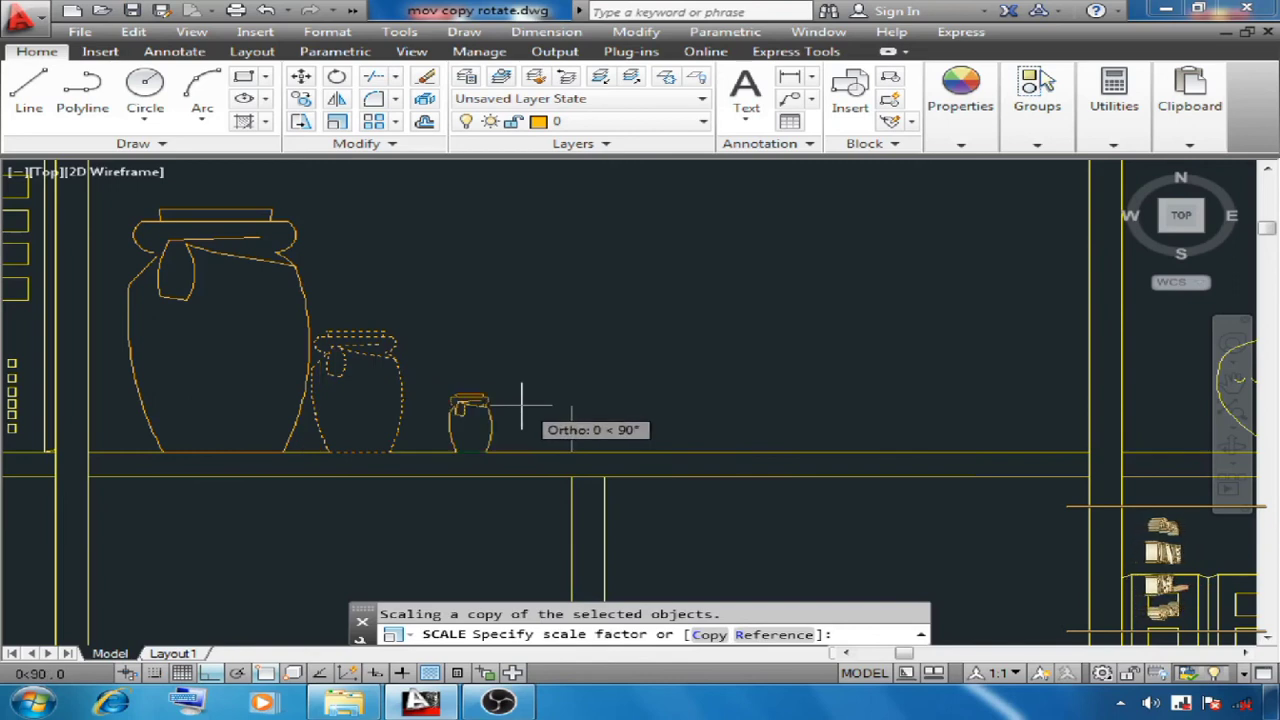
pyautogui.write('.5')
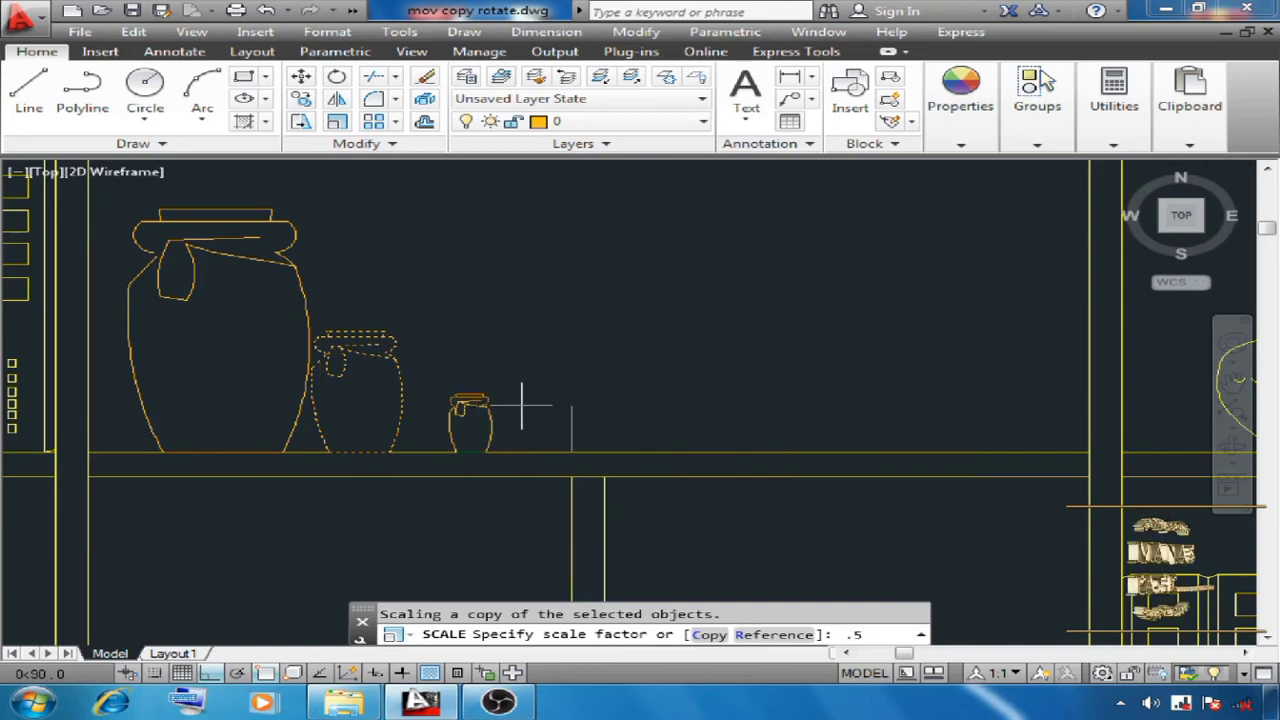
pyautogui.press('Return')
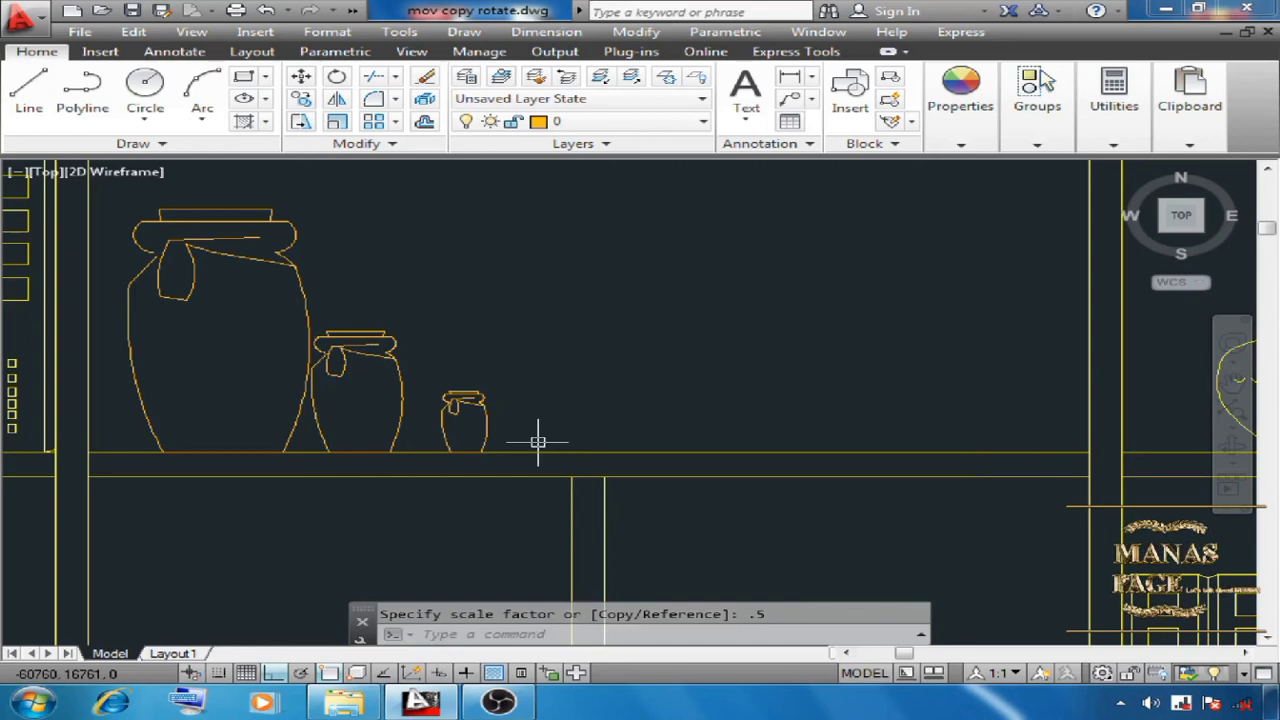
# - Move the smallest jar horizontally left along the shelf, with its bottom-left corner as base point, until it sits against the medium jar
pyautogui.write('M')
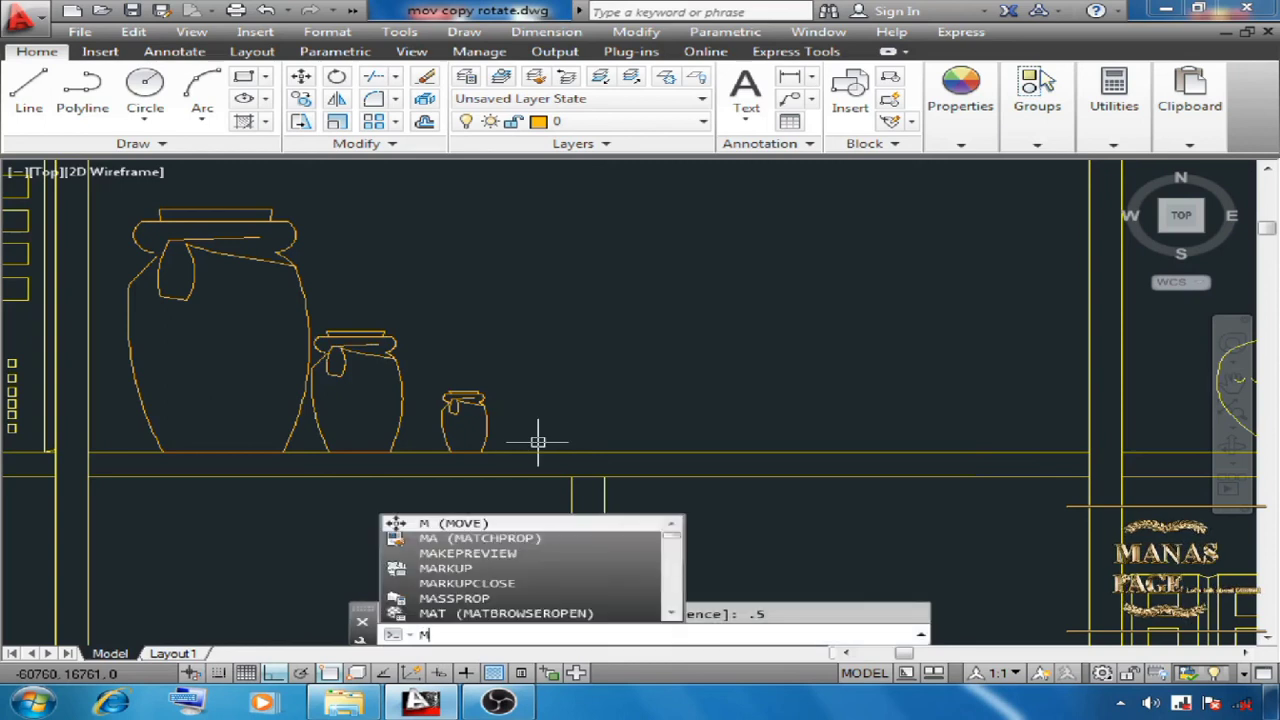
pyautogui.press('Return')
pyautogui.click(433, 379)
pyautogui.click(503, 463)
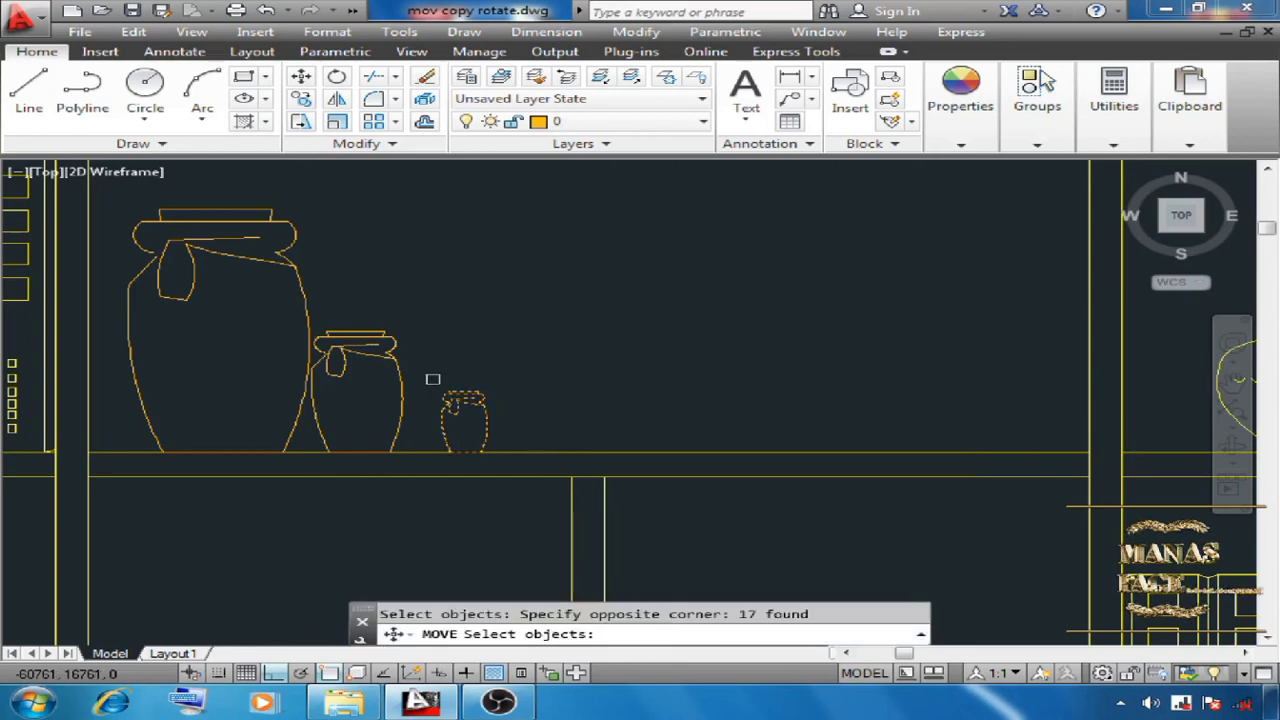
pyautogui.click(416, 378)
pyautogui.click(510, 463)
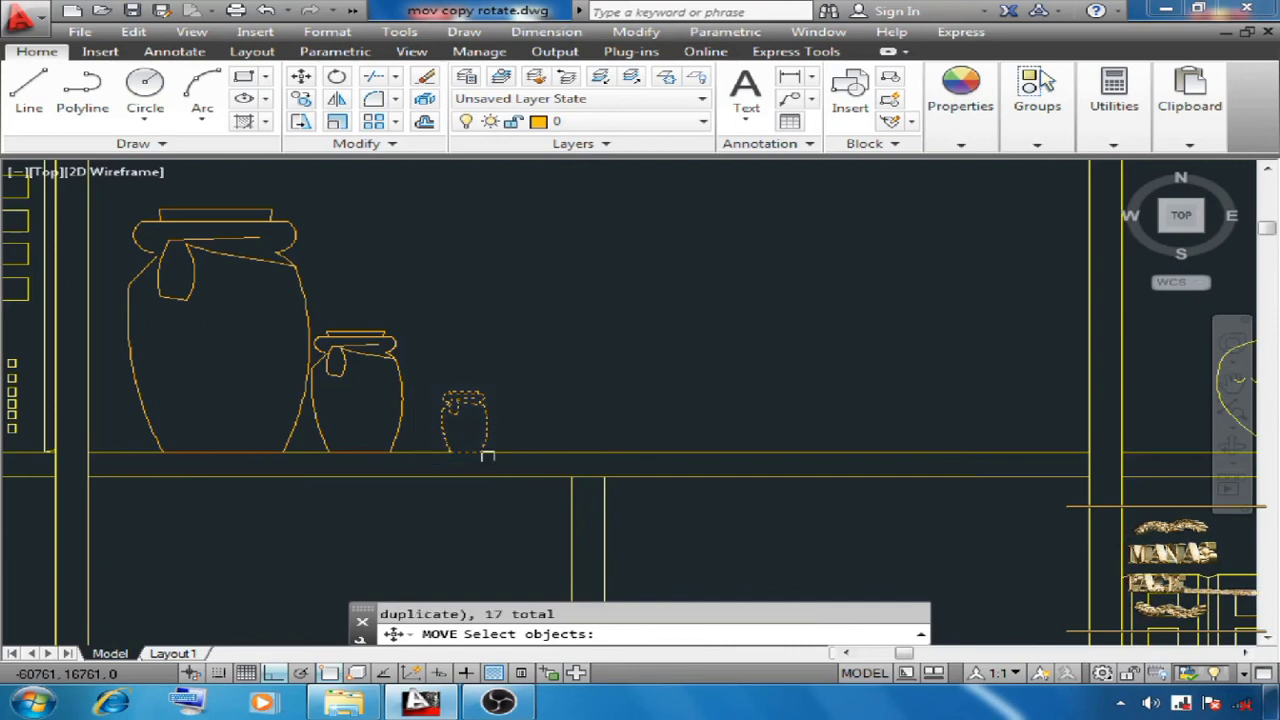
pyautogui.press('Return')
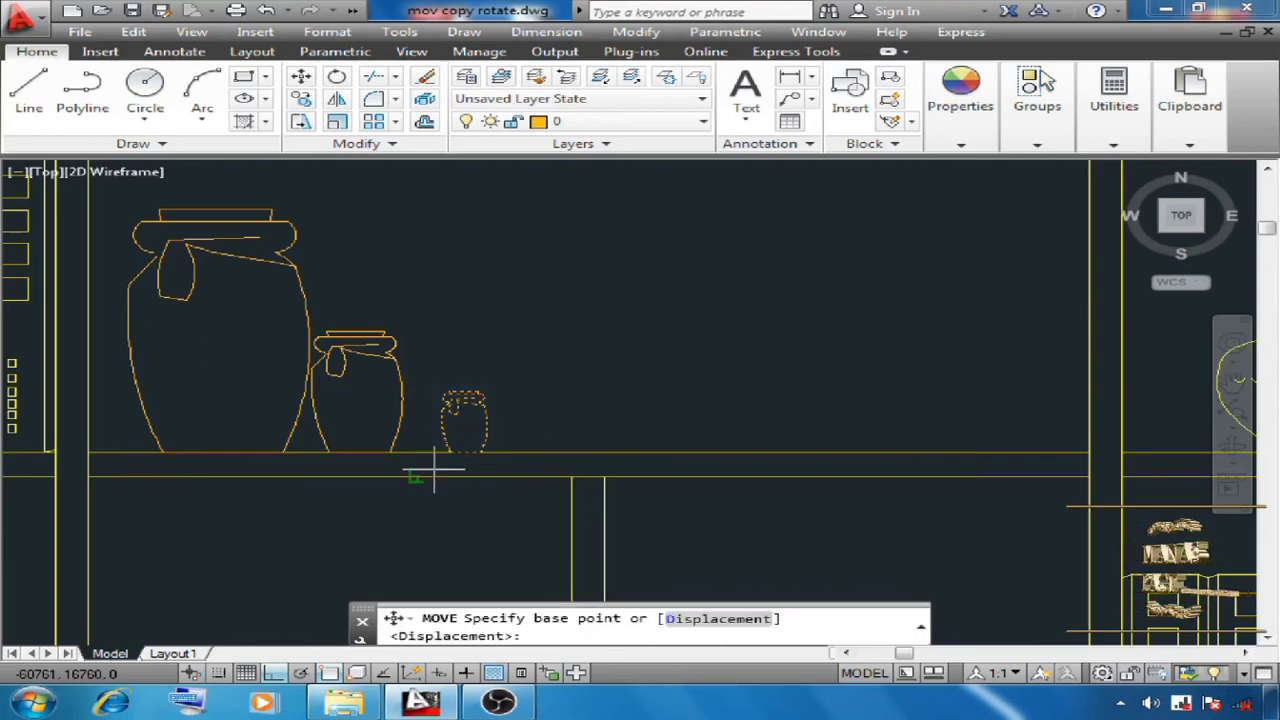
pyautogui.scroll(5, 433, 470)
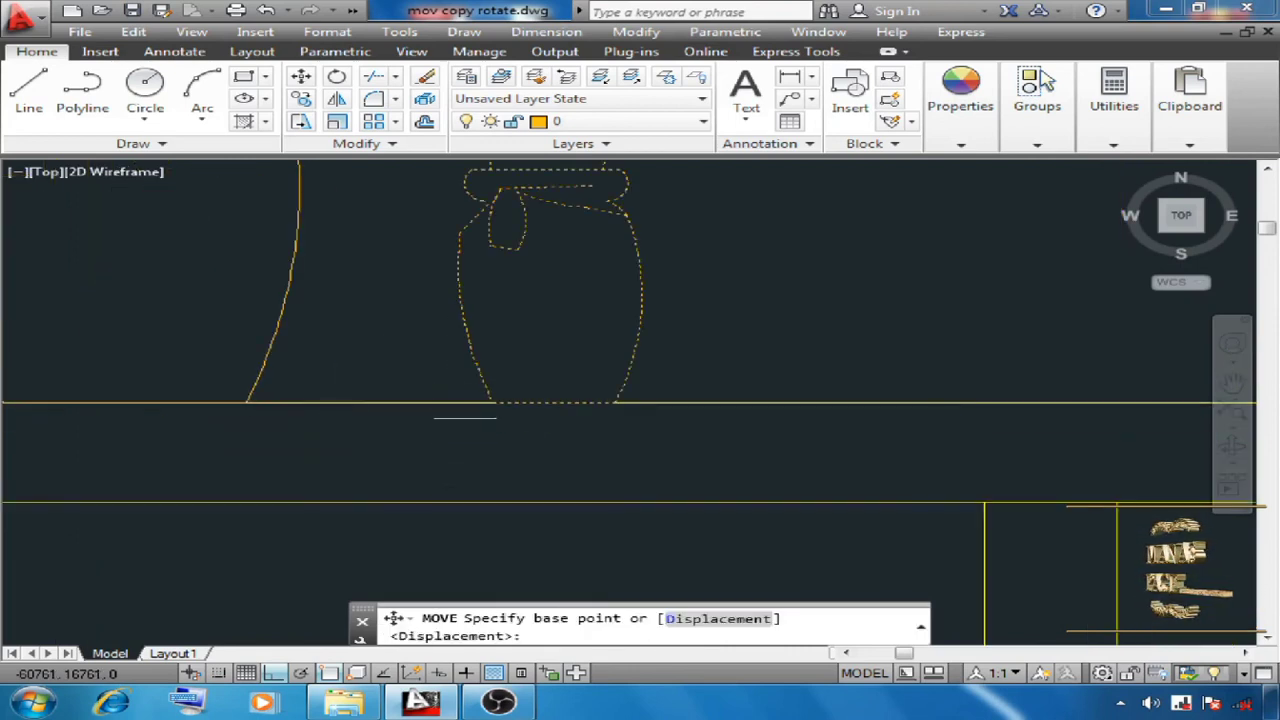
pyautogui.click(487, 403)
pyautogui.scroll(-5, 560, 425)
pyautogui.scroll(4, 530, 429)
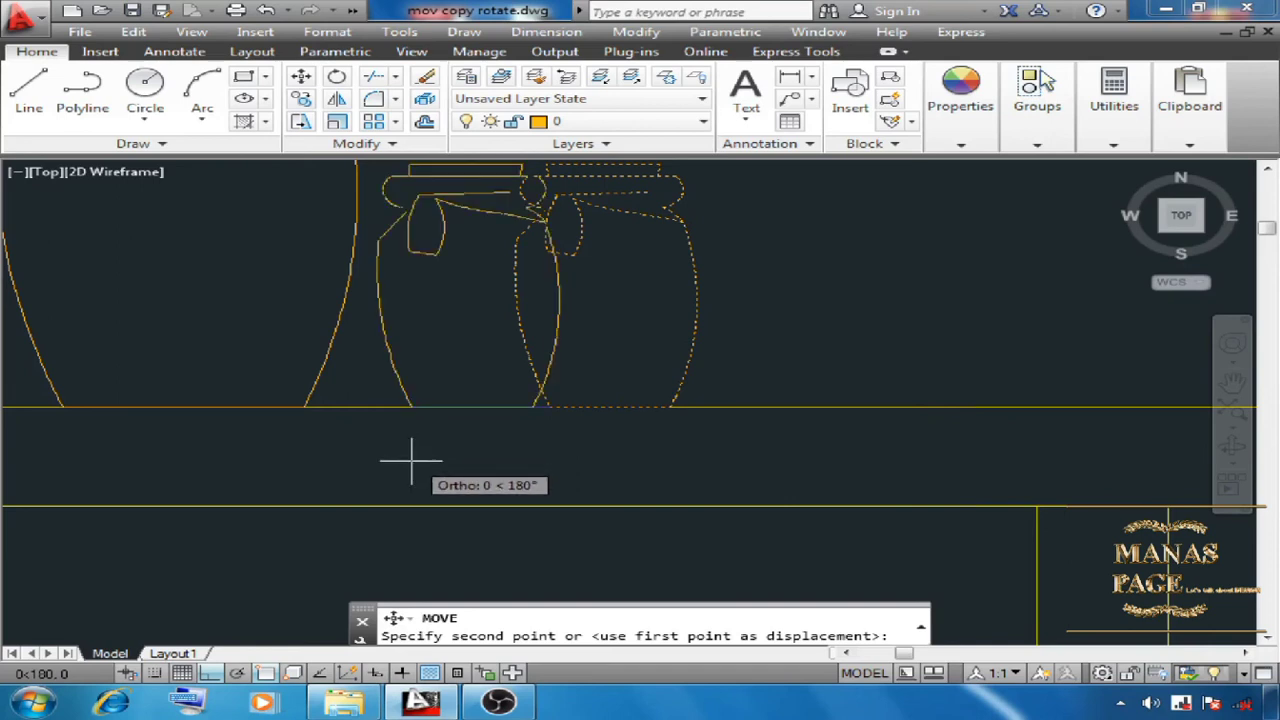
pyautogui.click(413, 458)
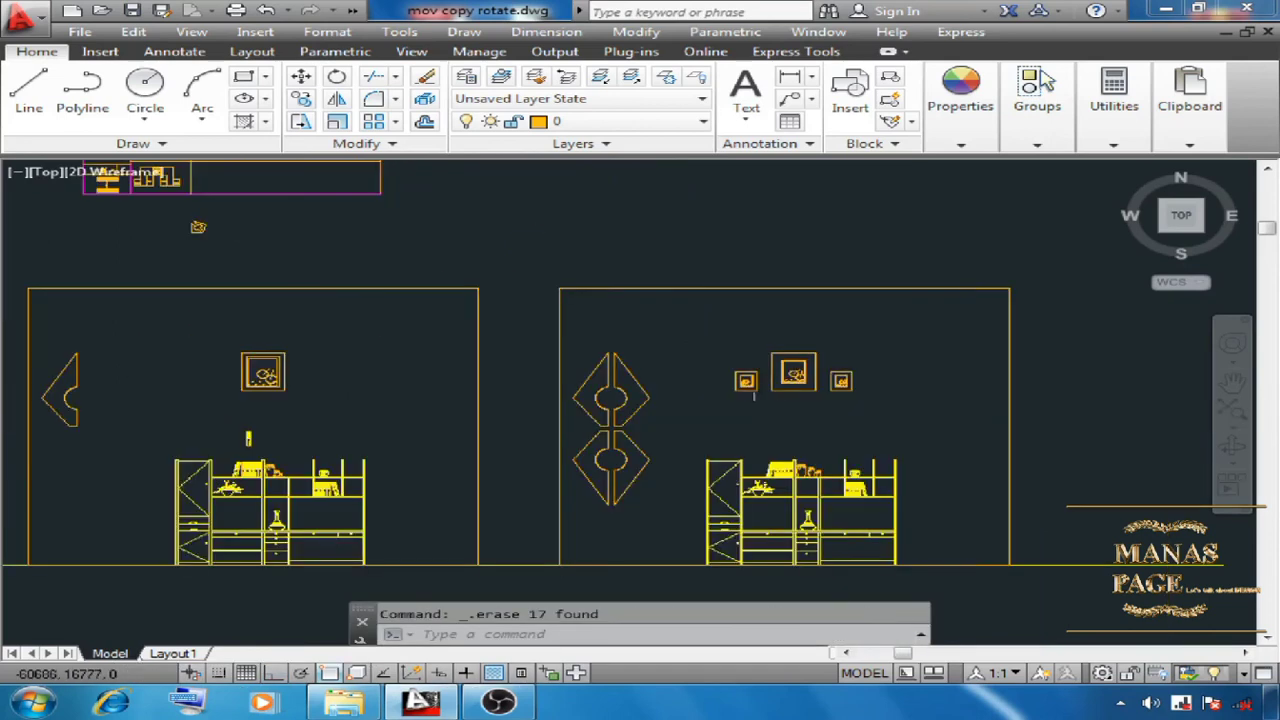
# - Examine the large and small framed pictures in the finished elevation and compare them with the frame in the working elevation
pyautogui.scroll(5, 810, 373)
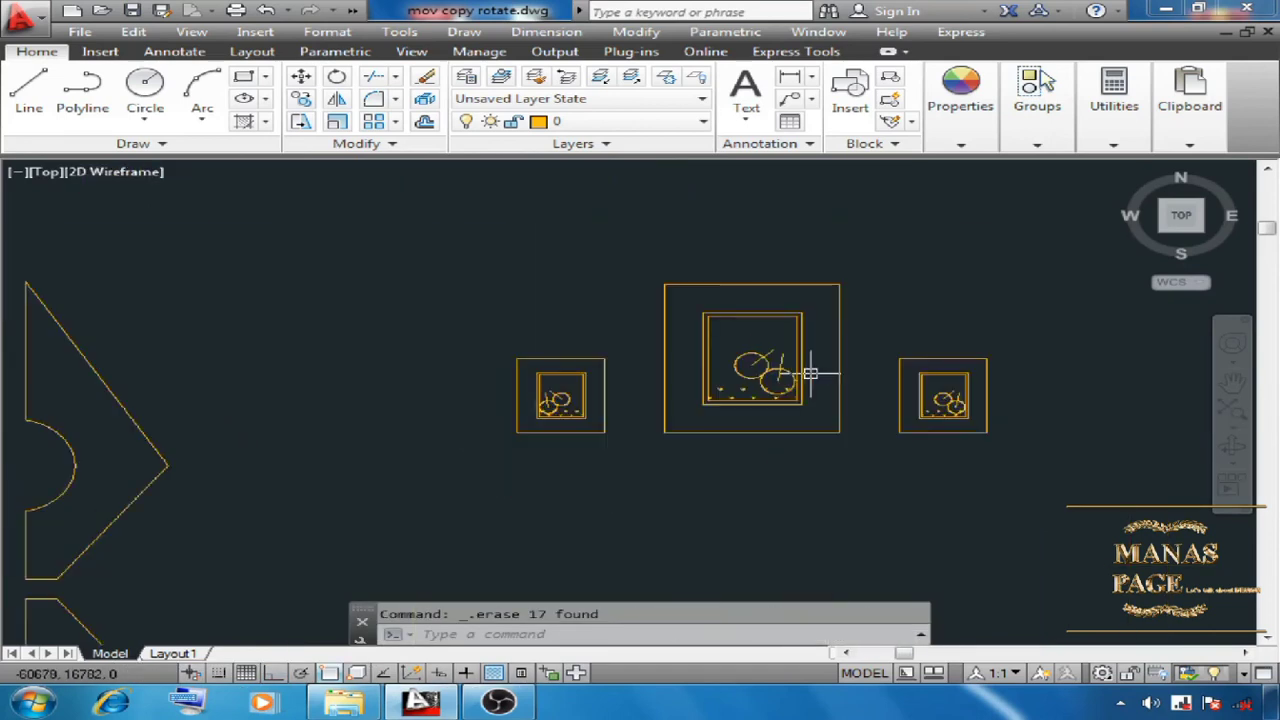
pyautogui.scroll(2, 777, 371)
pyautogui.scroll(-10, 808, 374)
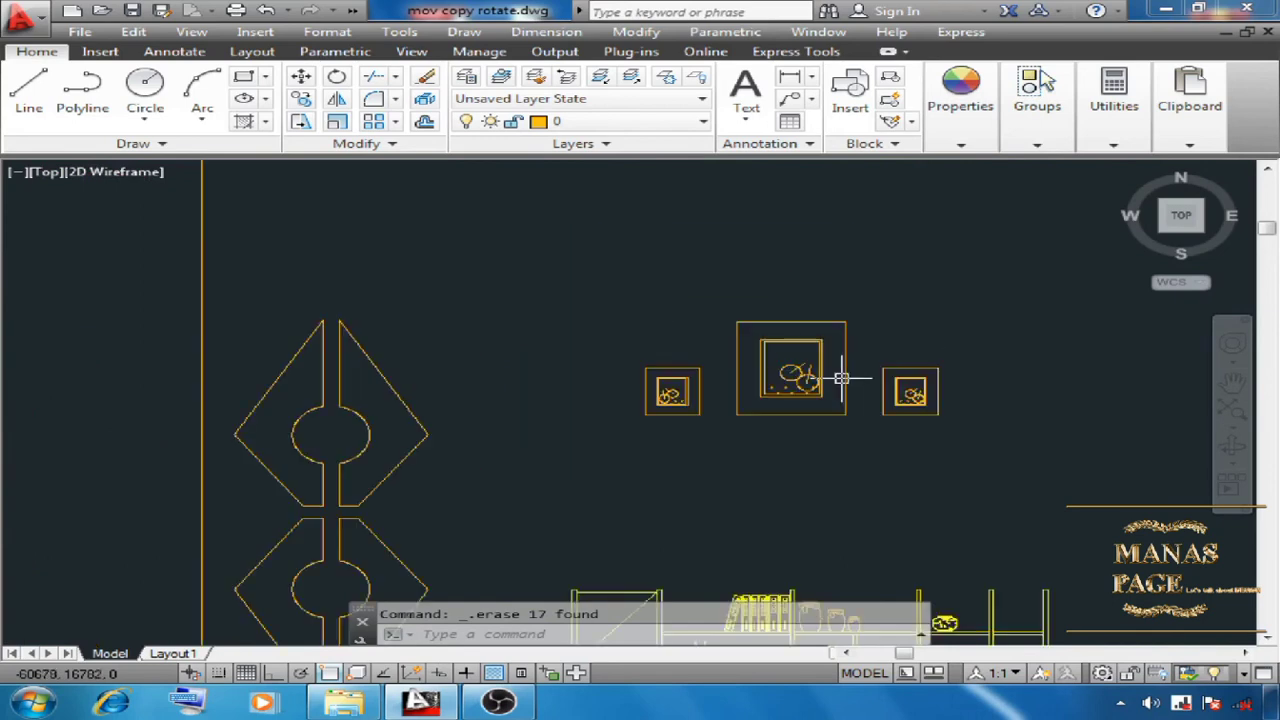
pyautogui.scroll(1, 480, 385)
pyautogui.scroll(8, 570, 368)
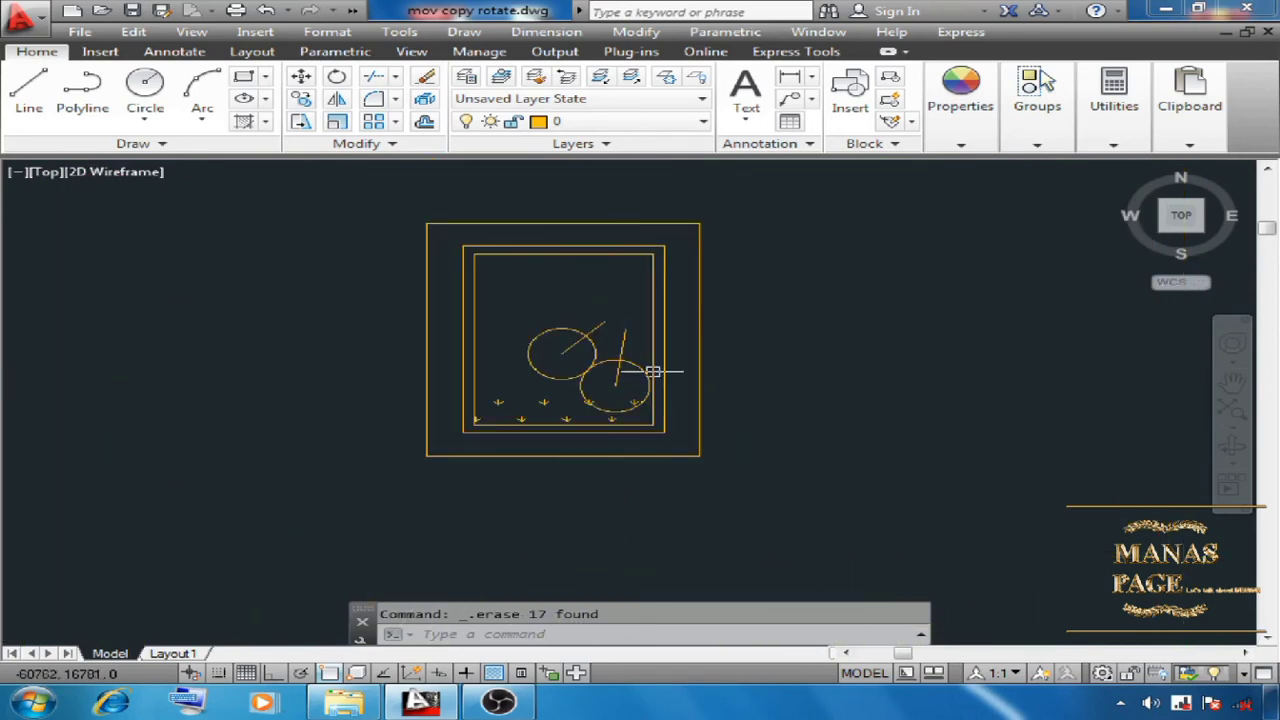
pyautogui.scroll(2, 528, 385)
pyautogui.scroll(-2, 410, 410)
pyautogui.scroll(2, 745, 345)
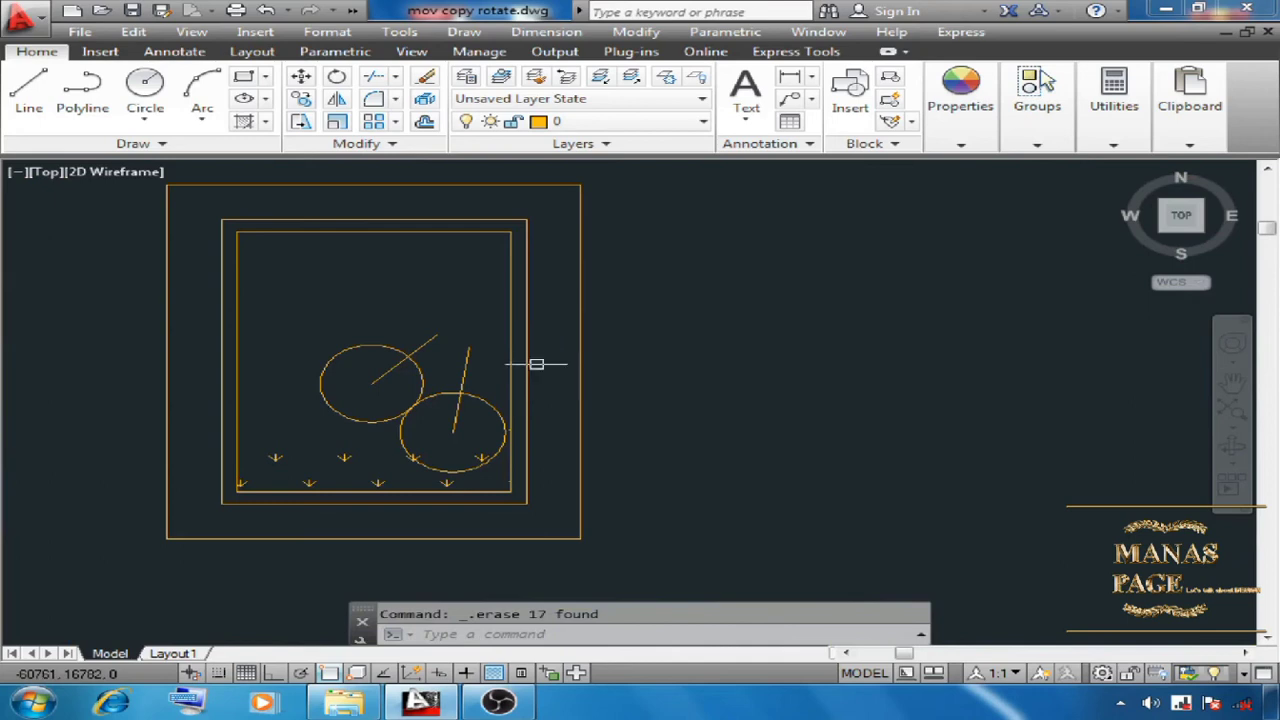
pyautogui.scroll(-8, 409, 371)
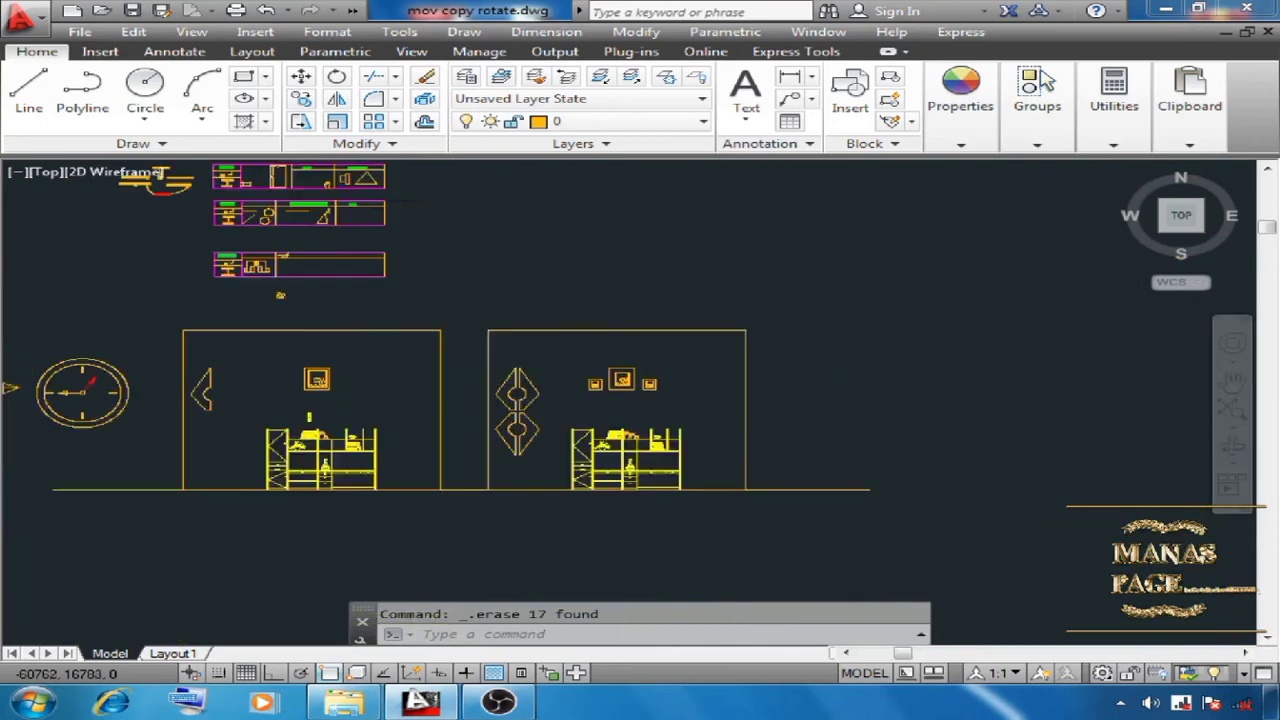
pyautogui.scroll(-2, 630, 380)
pyautogui.scroll(10, 634, 378)
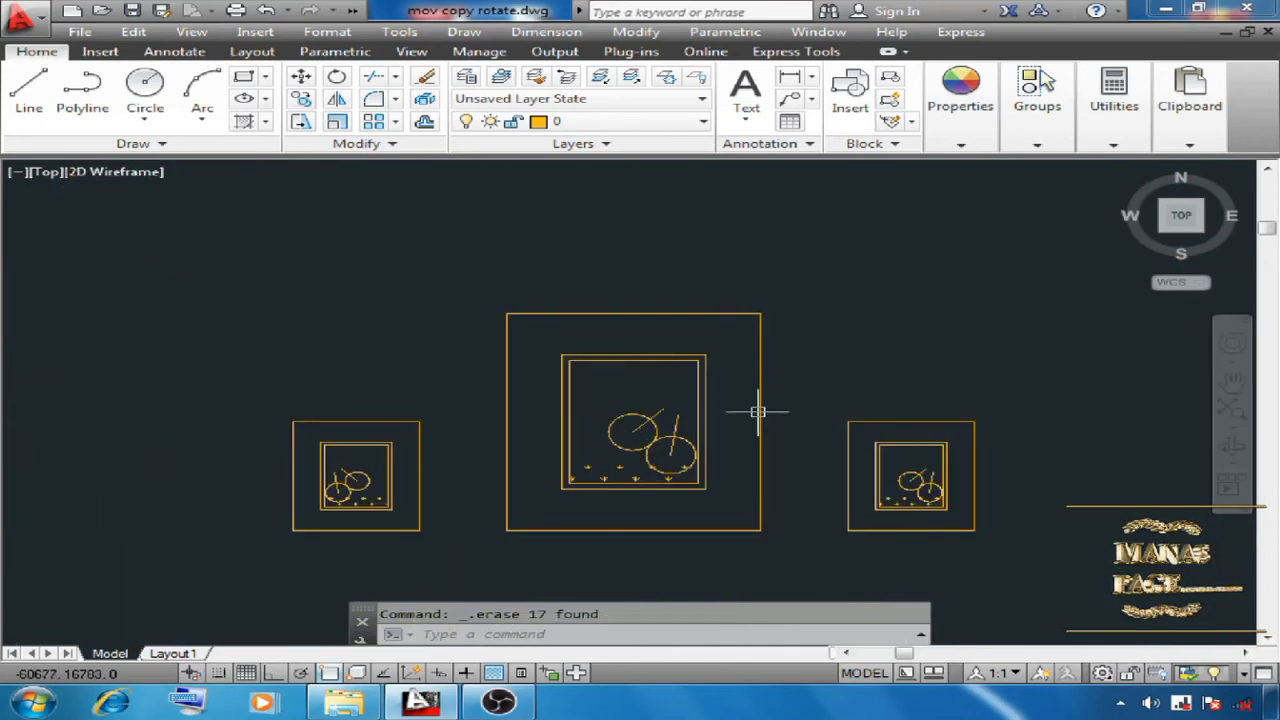
pyautogui.scroll(-10, 760, 395)
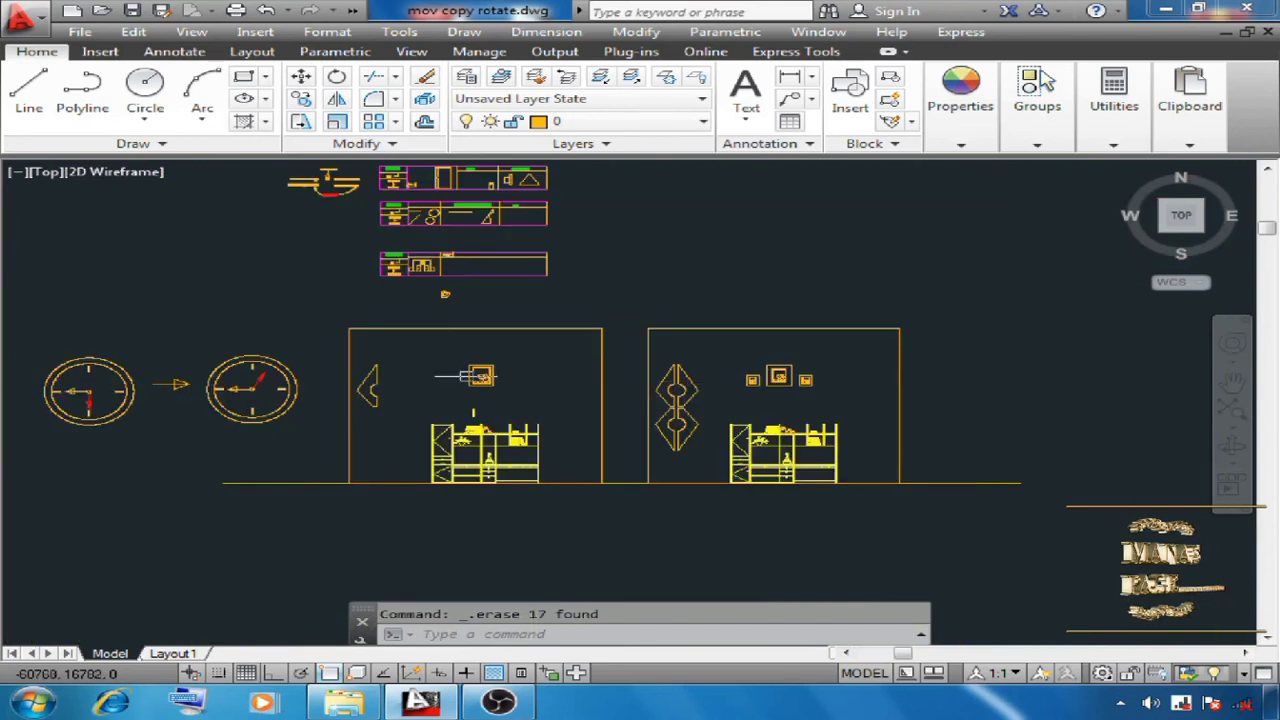
pyautogui.scroll(8, 472, 405)
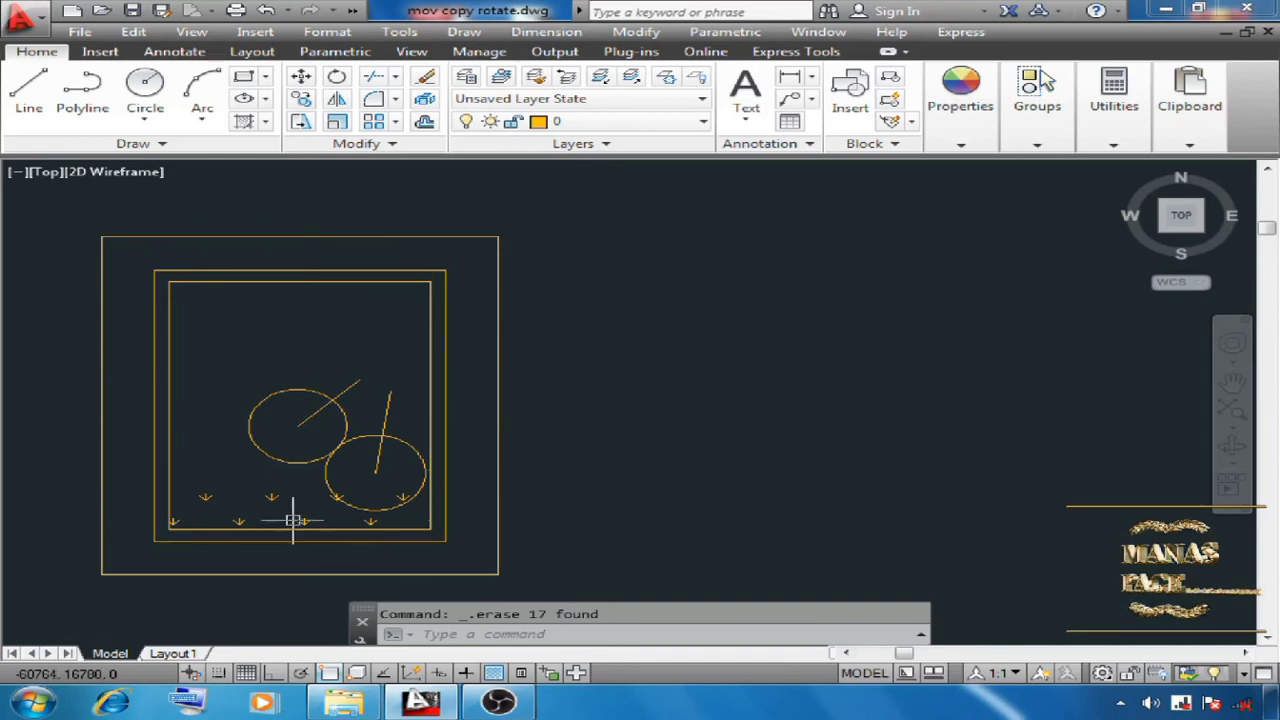
pyautogui.write('l')
pyautogui.press('Return')
pyautogui.press('Escape')
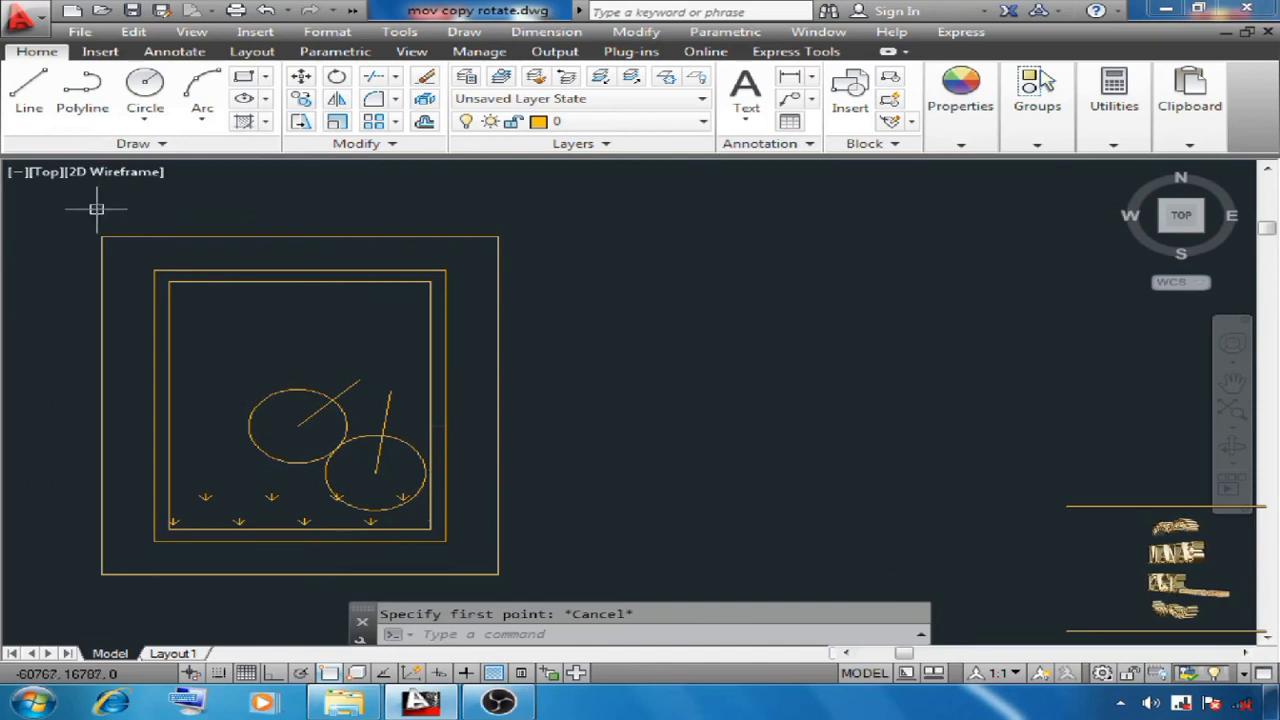
# - Draw a vertical line through the working picture frame from the midpoint of the innermost rectangle's top edge to its bottom edge
pyautogui.click(31, 98)
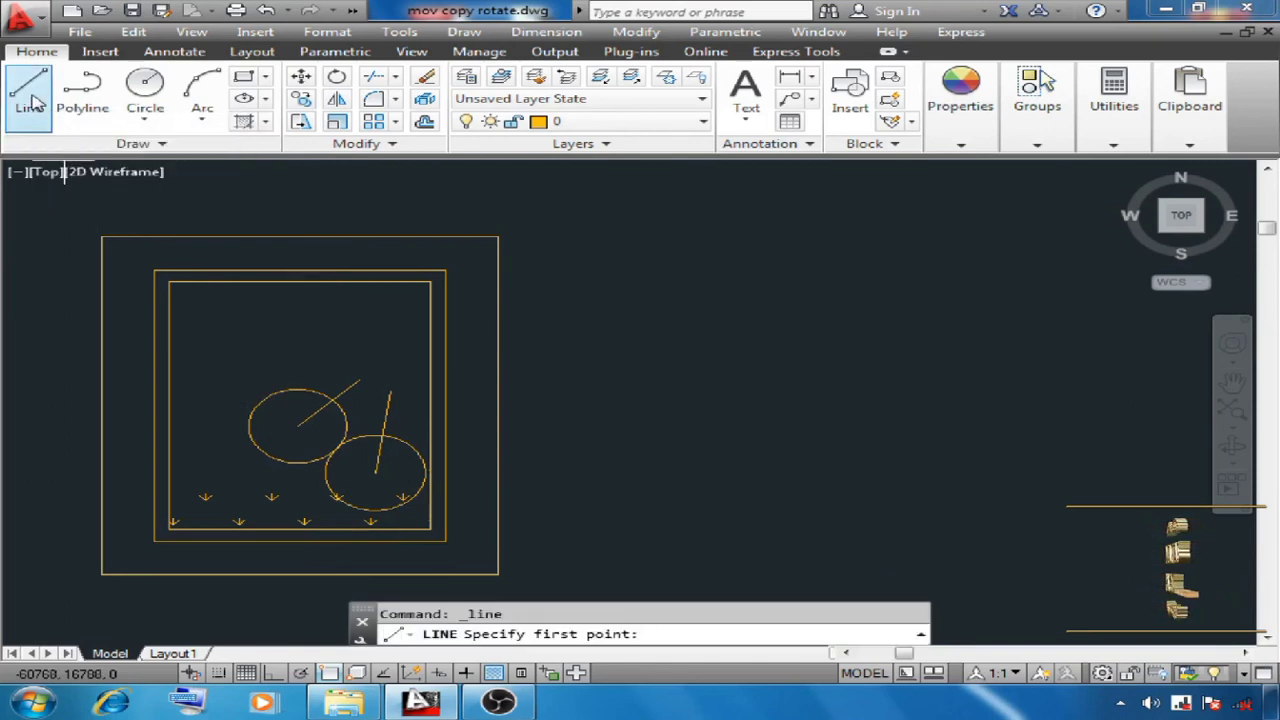
pyautogui.click(300, 282)
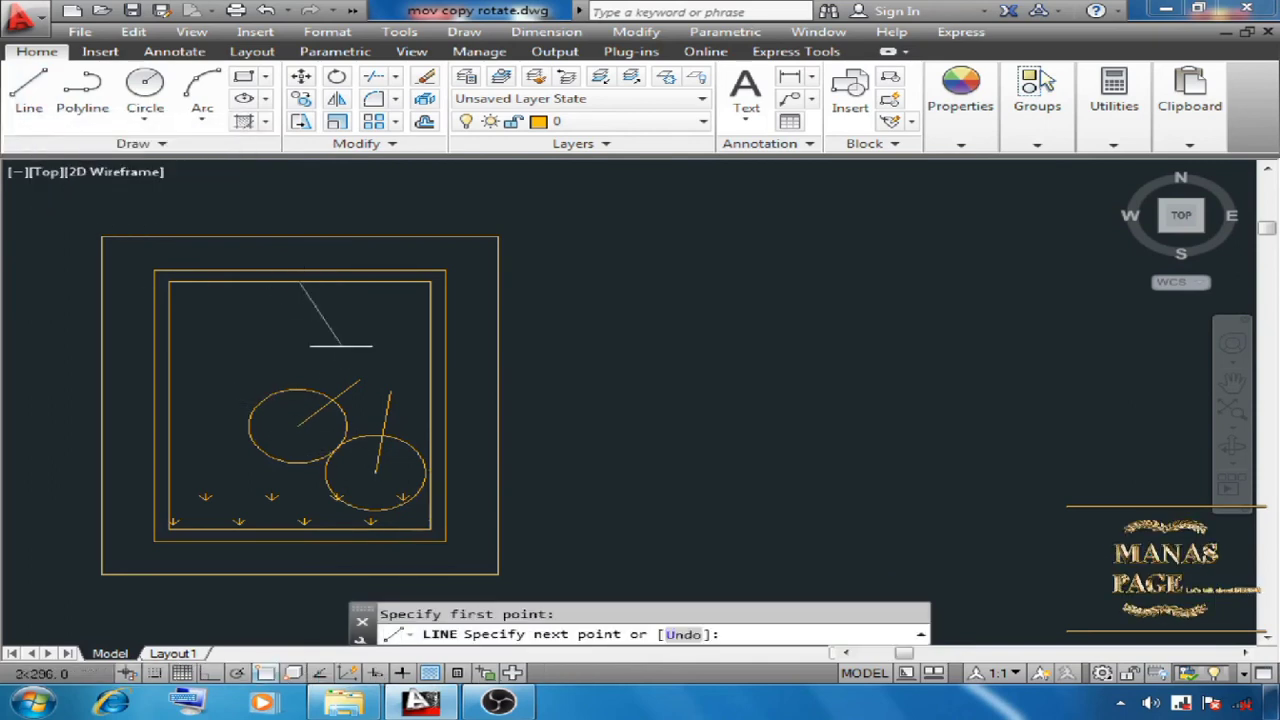
pyautogui.click(300, 522)
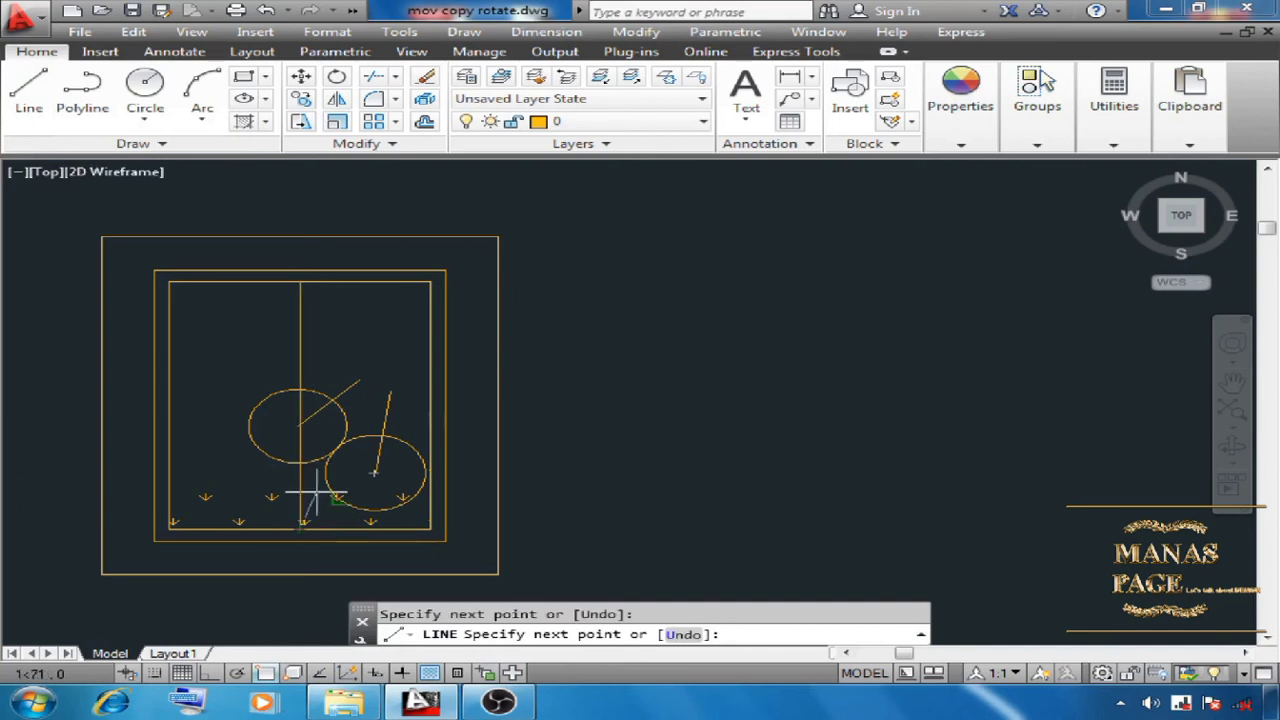
pyautogui.rightClick(367, 328)
pyautogui.click(423, 337)
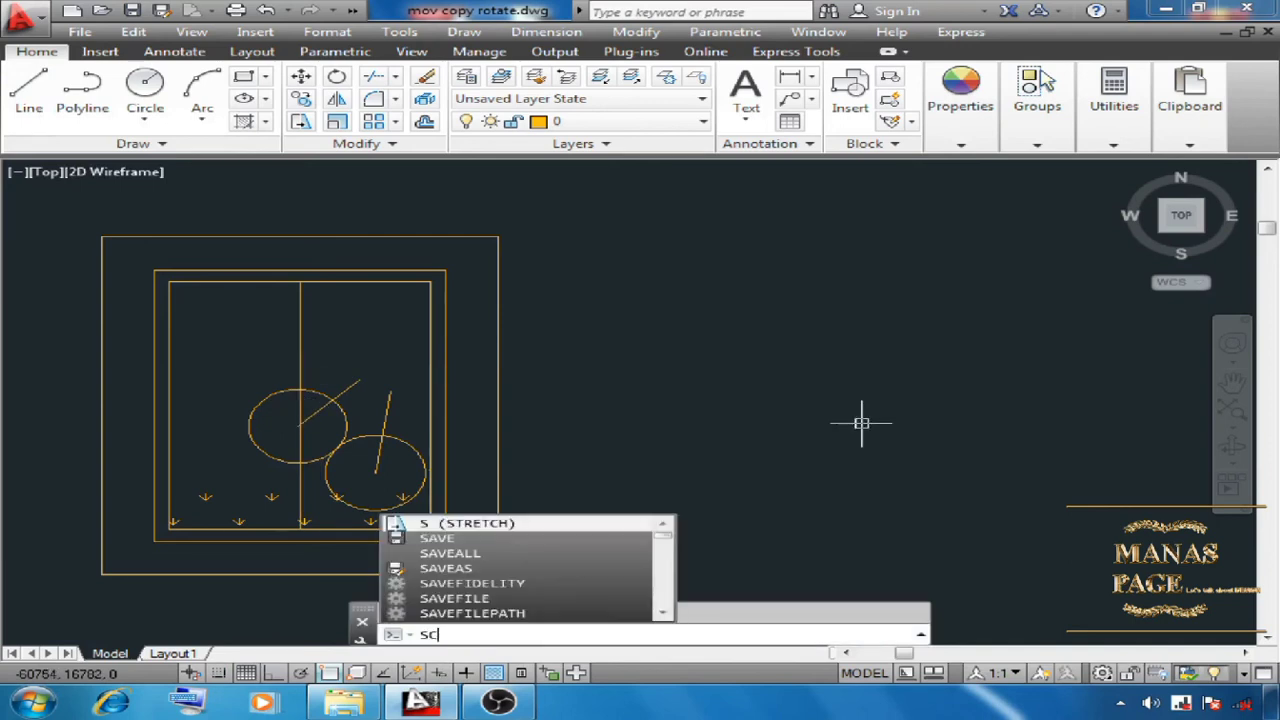
# - Try scaling the picture's inner rectangles and artwork by .7 about the vertical line's midpoint, and undo that scaling
pyautogui.write('c')
pyautogui.press('Return')
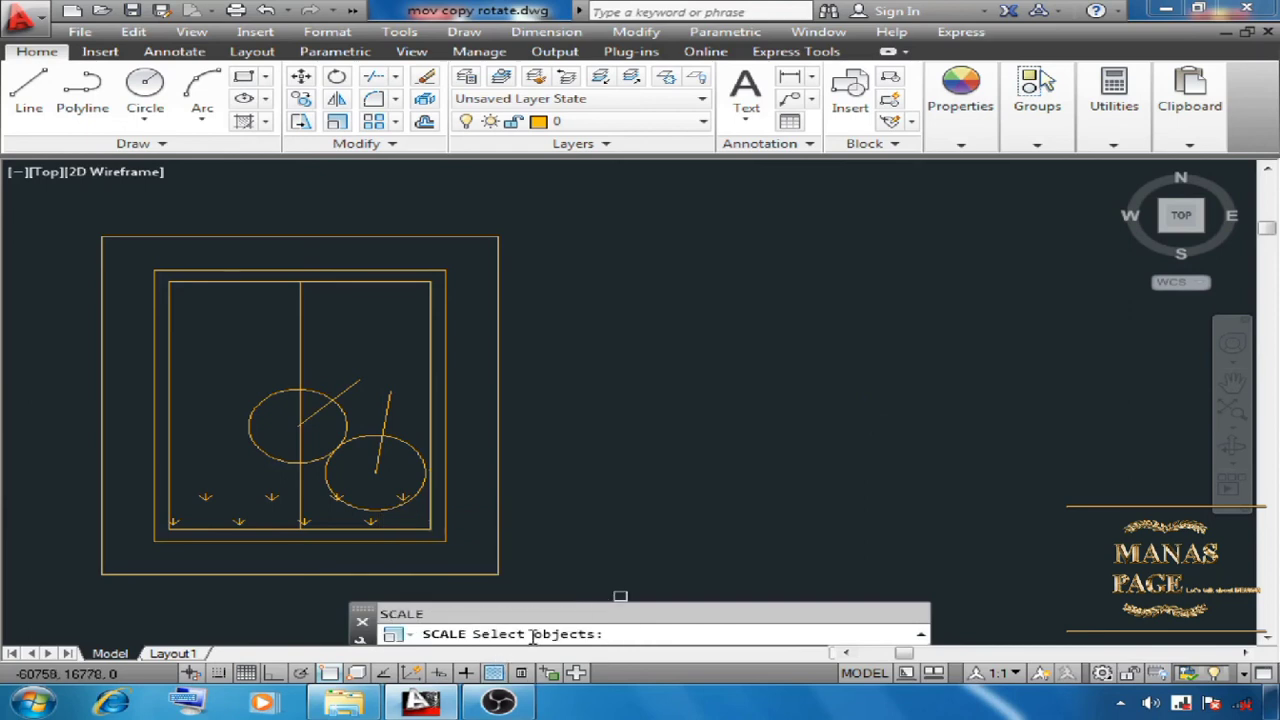
pyautogui.click(169, 289)
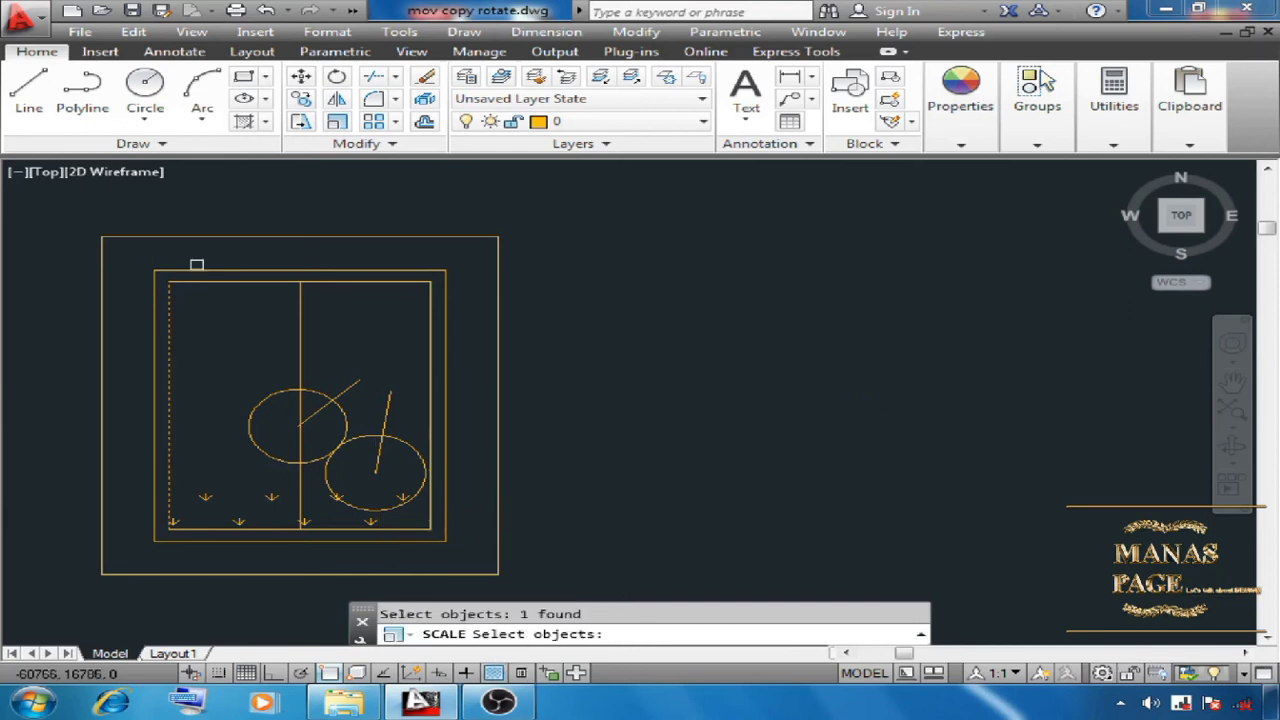
pyautogui.click(177, 270)
pyautogui.click(139, 257)
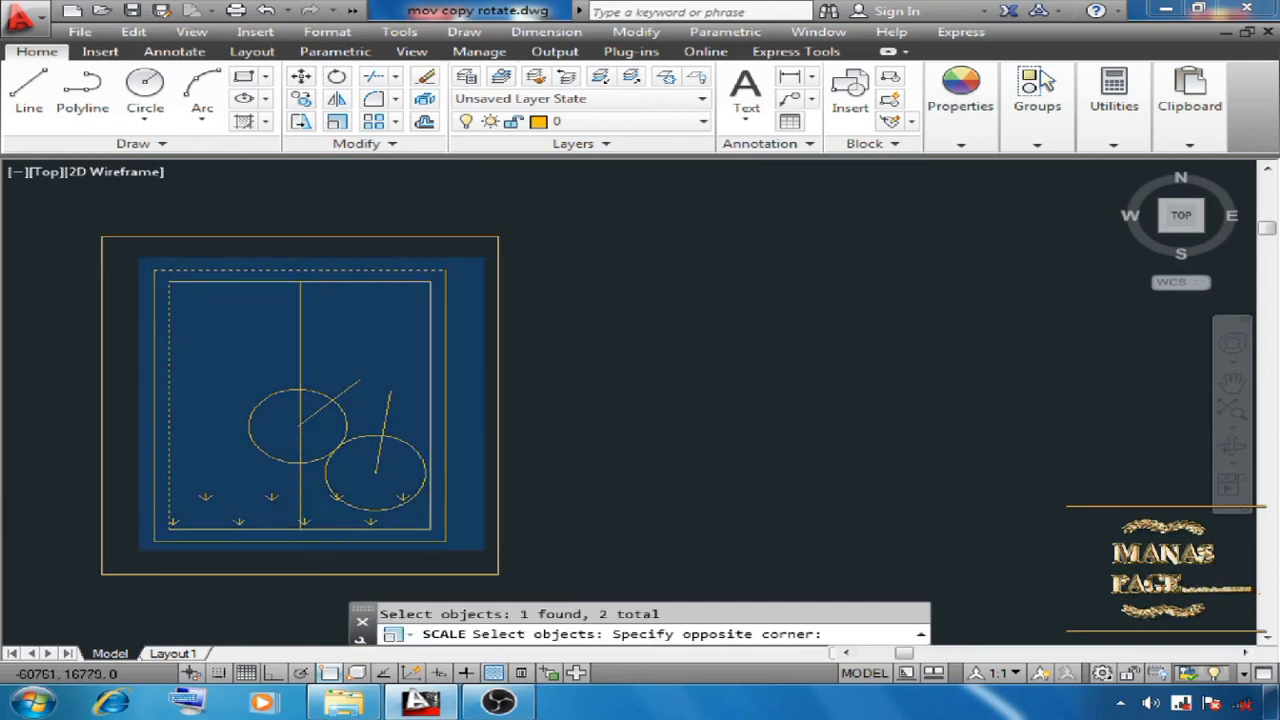
pyautogui.click(466, 543)
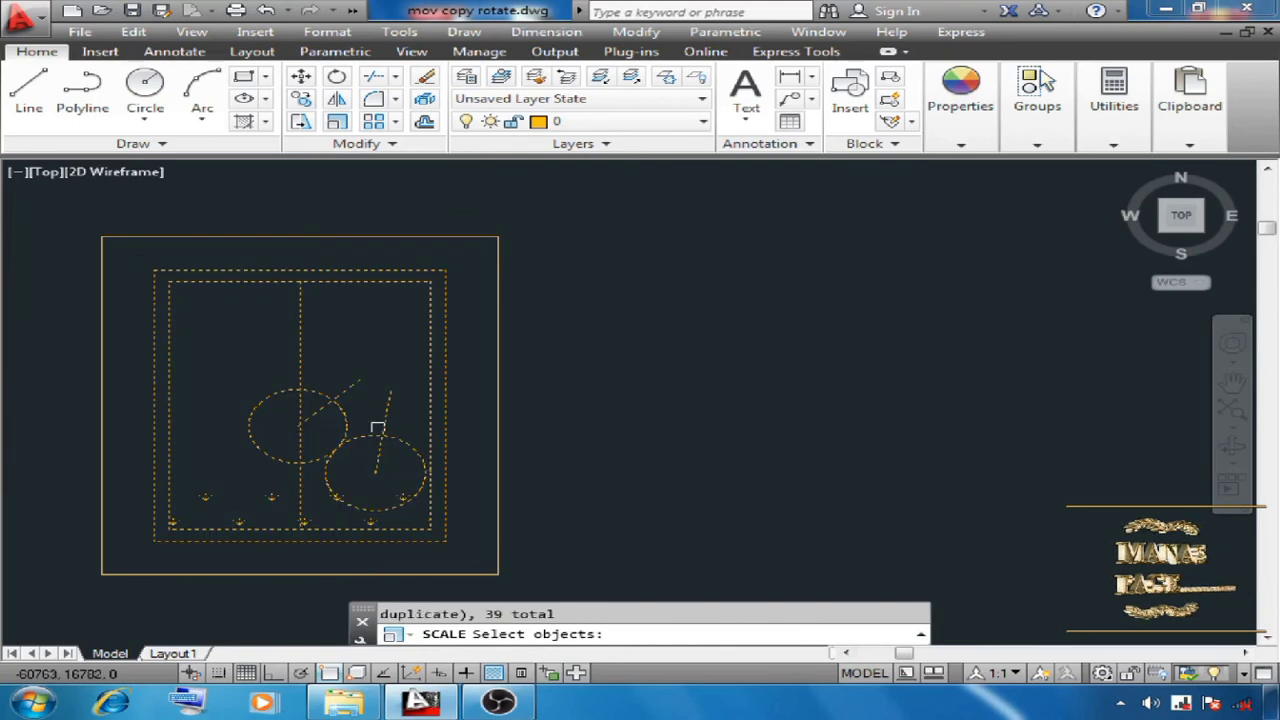
pyautogui.press('Return')
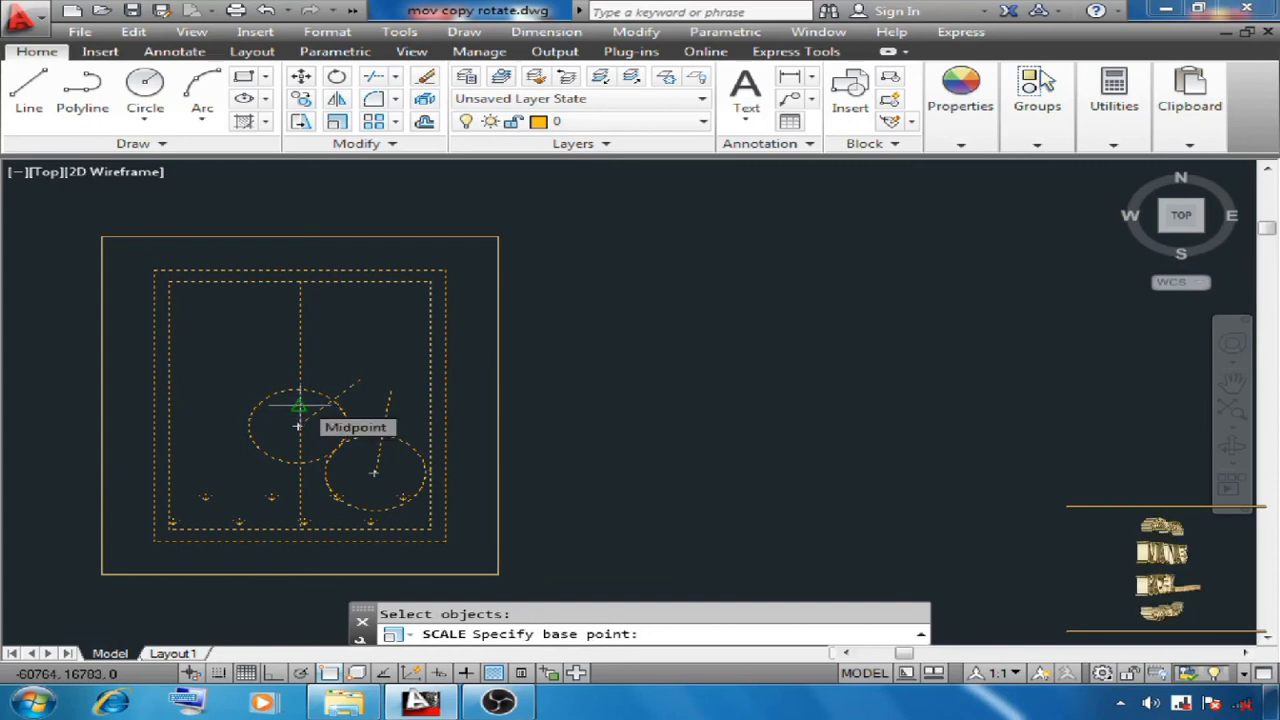
pyautogui.click(297, 426)
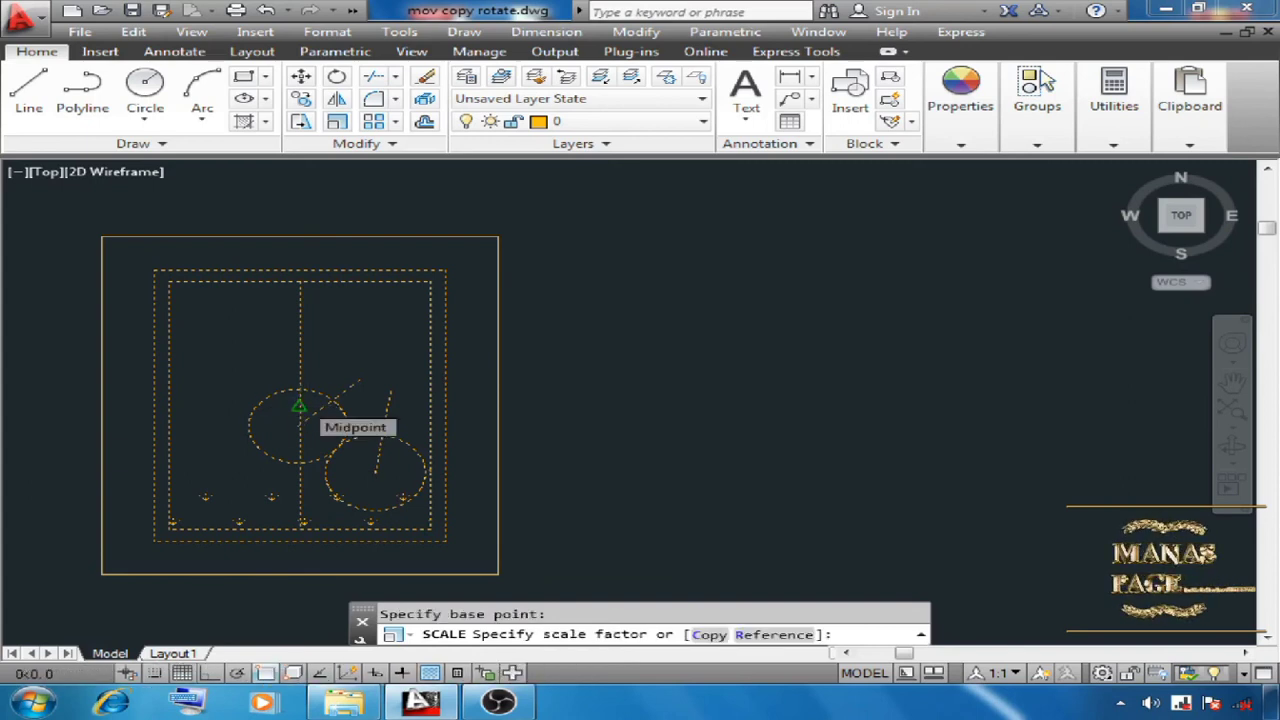
pyautogui.scroll(-12, 301, 403)
pyautogui.scroll(10, 580, 394)
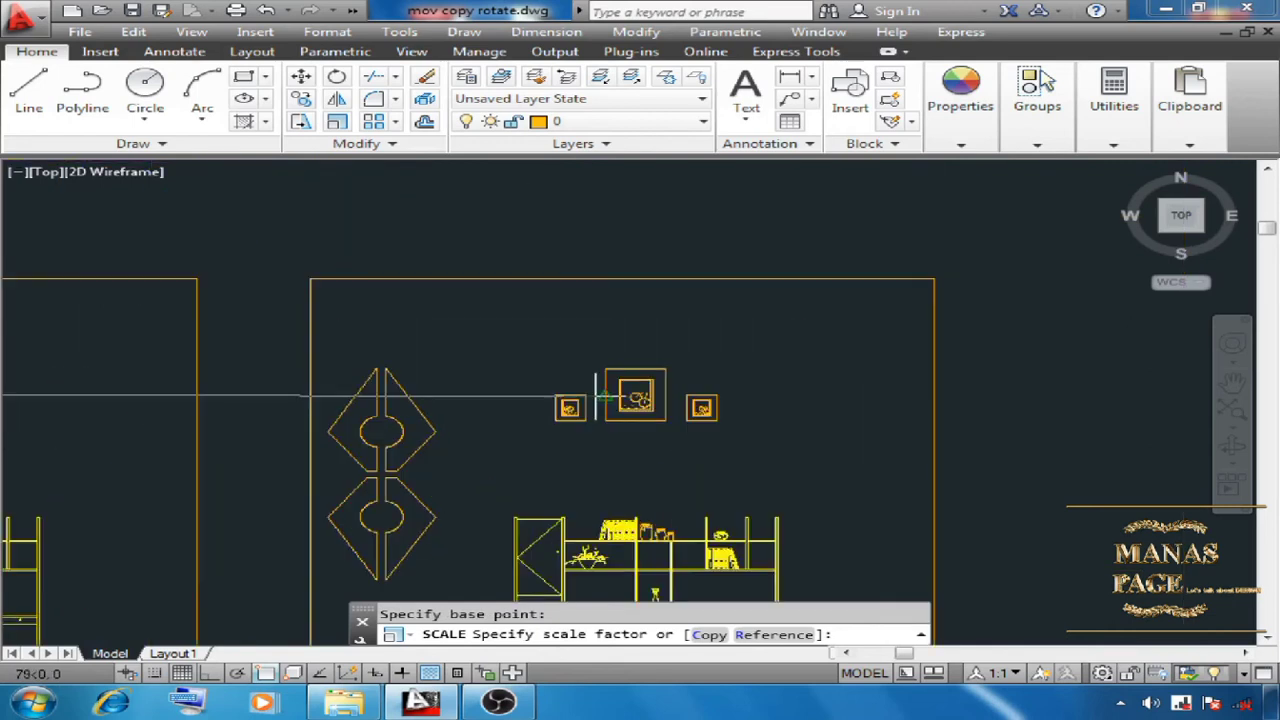
pyautogui.scroll(-6, 738, 398)
pyautogui.scroll(8, 822, 388)
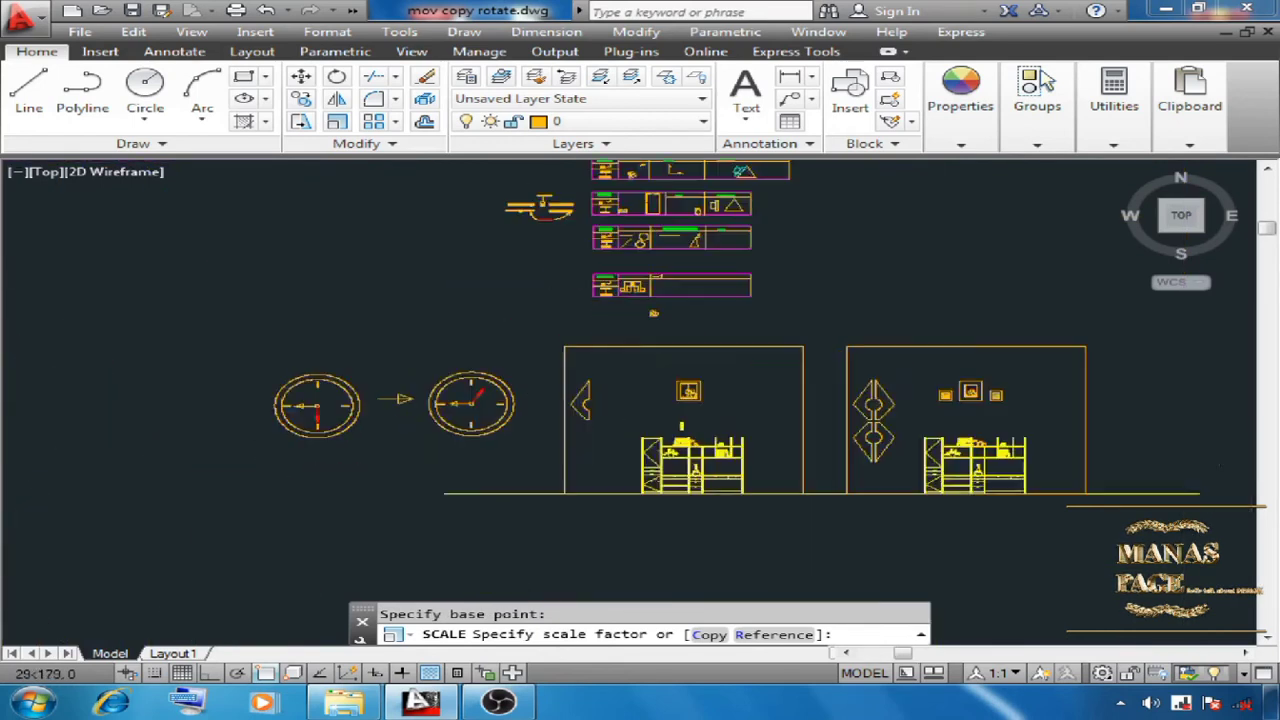
pyautogui.scroll(4, 1068, 370)
pyautogui.scroll(2, 415, 408)
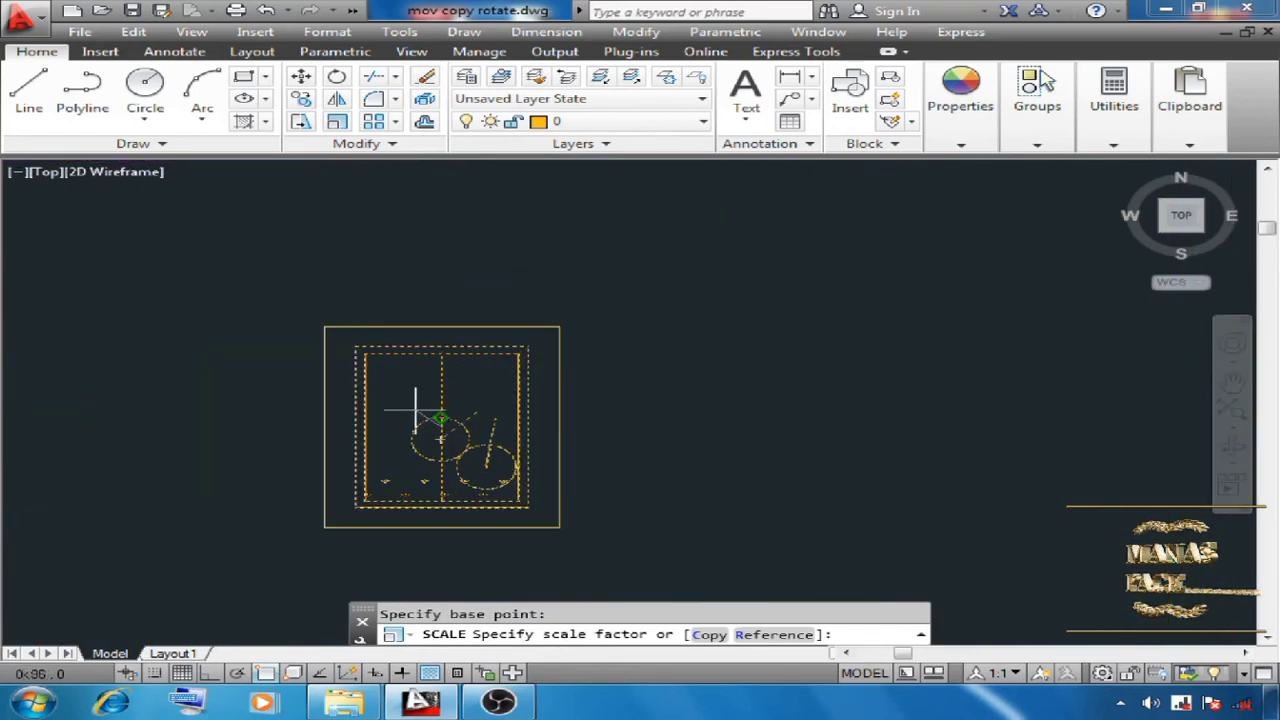
pyautogui.write('.')
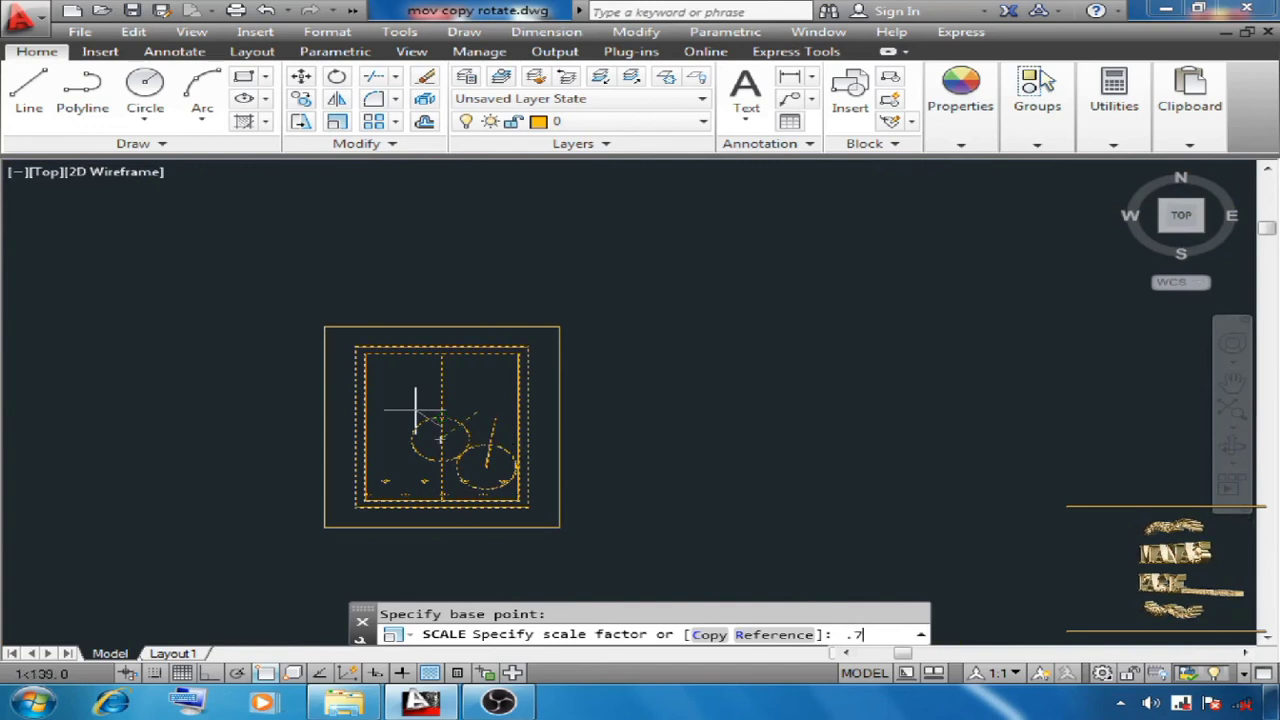
pyautogui.write('7')
pyautogui.press('Return')
pyautogui.press('Escape')
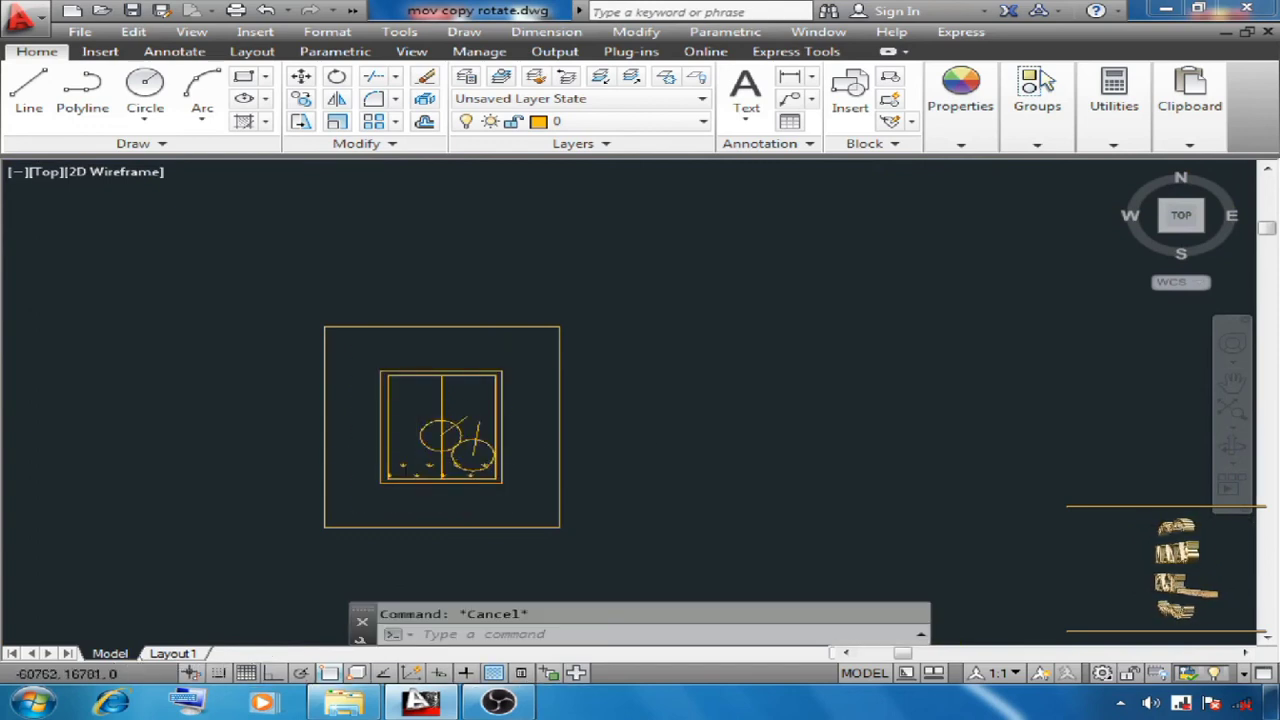
pyautogui.write('u')
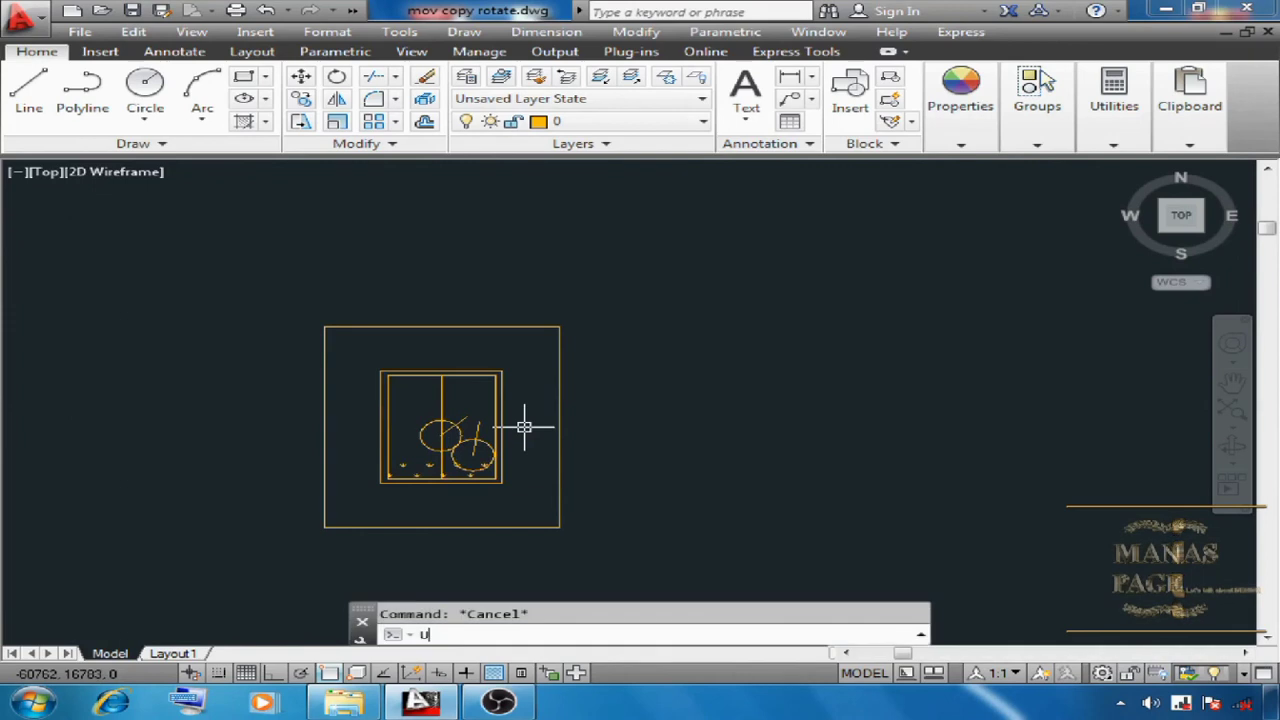
pyautogui.press('Return')
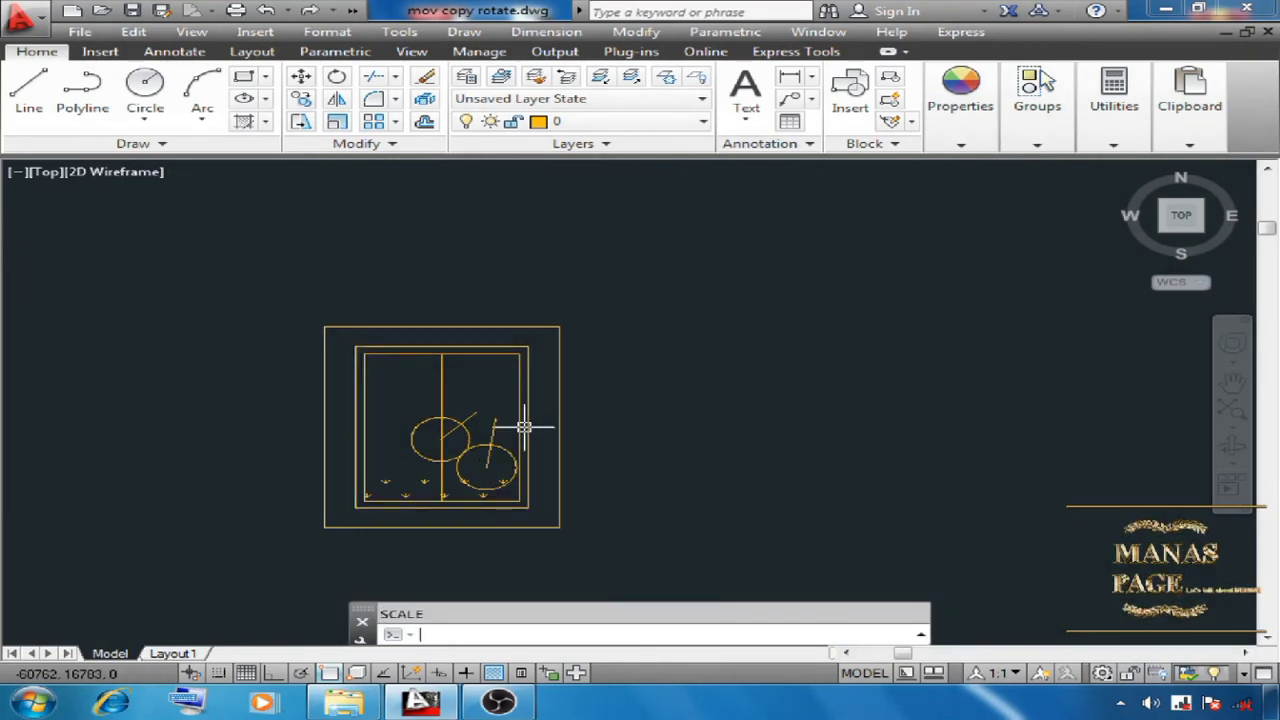
# - Scale the picture's inner rectangles and artwork by .8 about the vertical line's midpoint, leaving out the outer frame
pyautogui.write('sc')
pyautogui.press('Return')
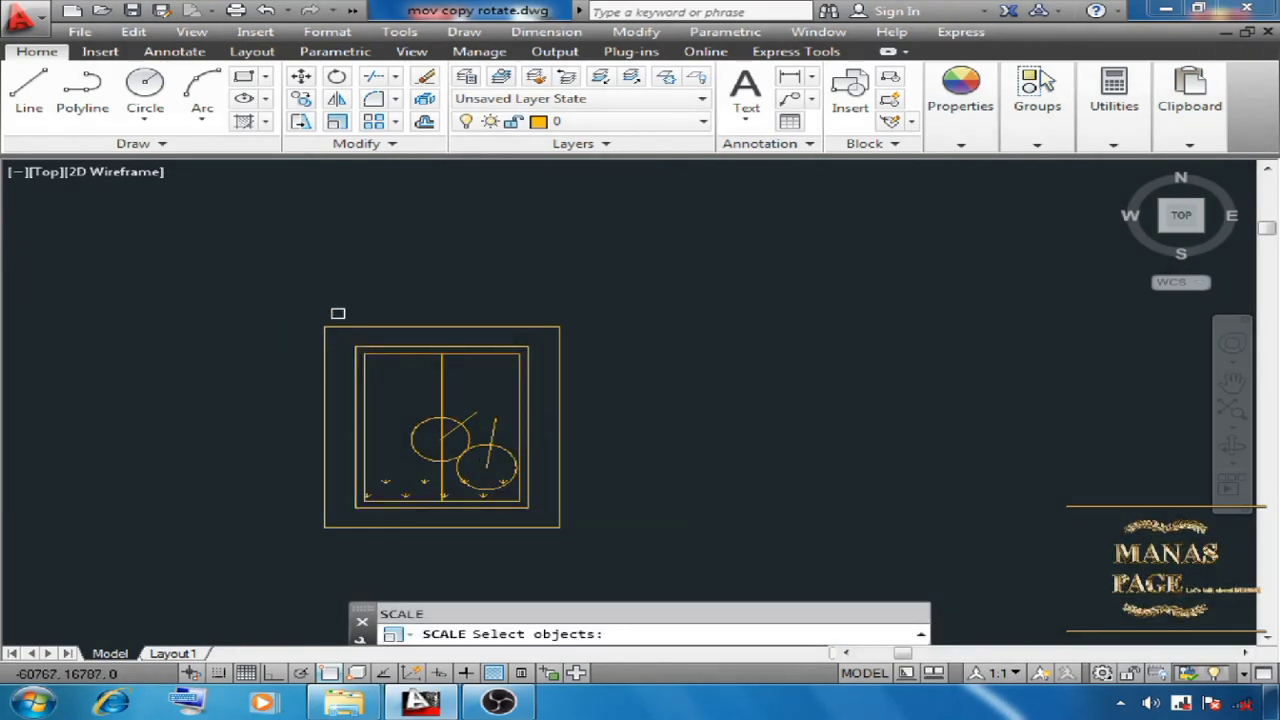
pyautogui.click(338, 305)
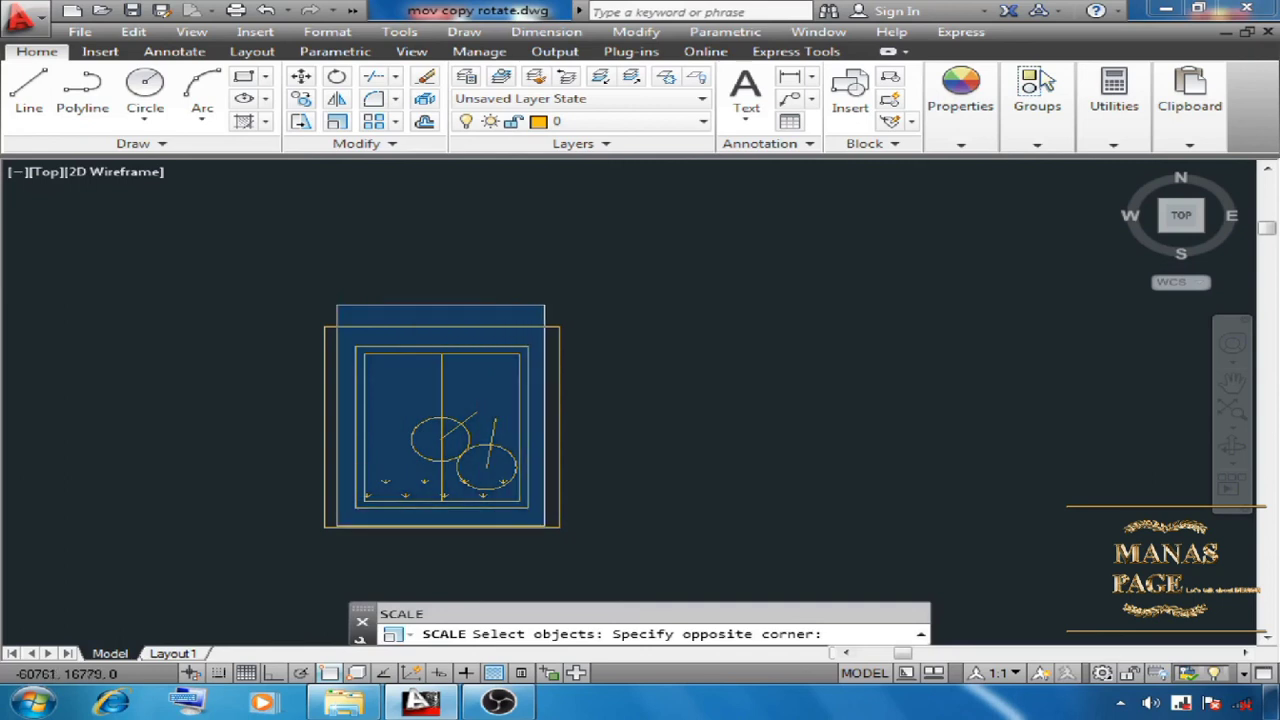
pyautogui.click(547, 508)
pyautogui.press('Return')
pyautogui.scroll(2, 417, 436)
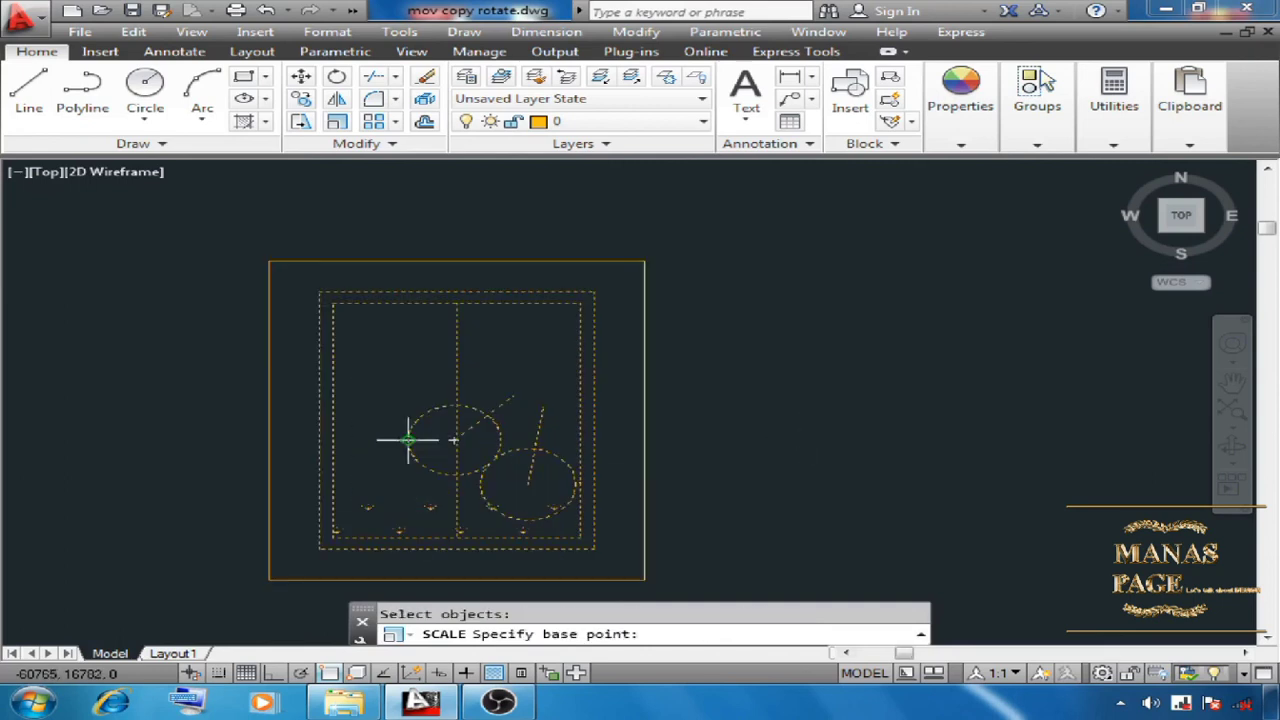
pyautogui.click(454, 439)
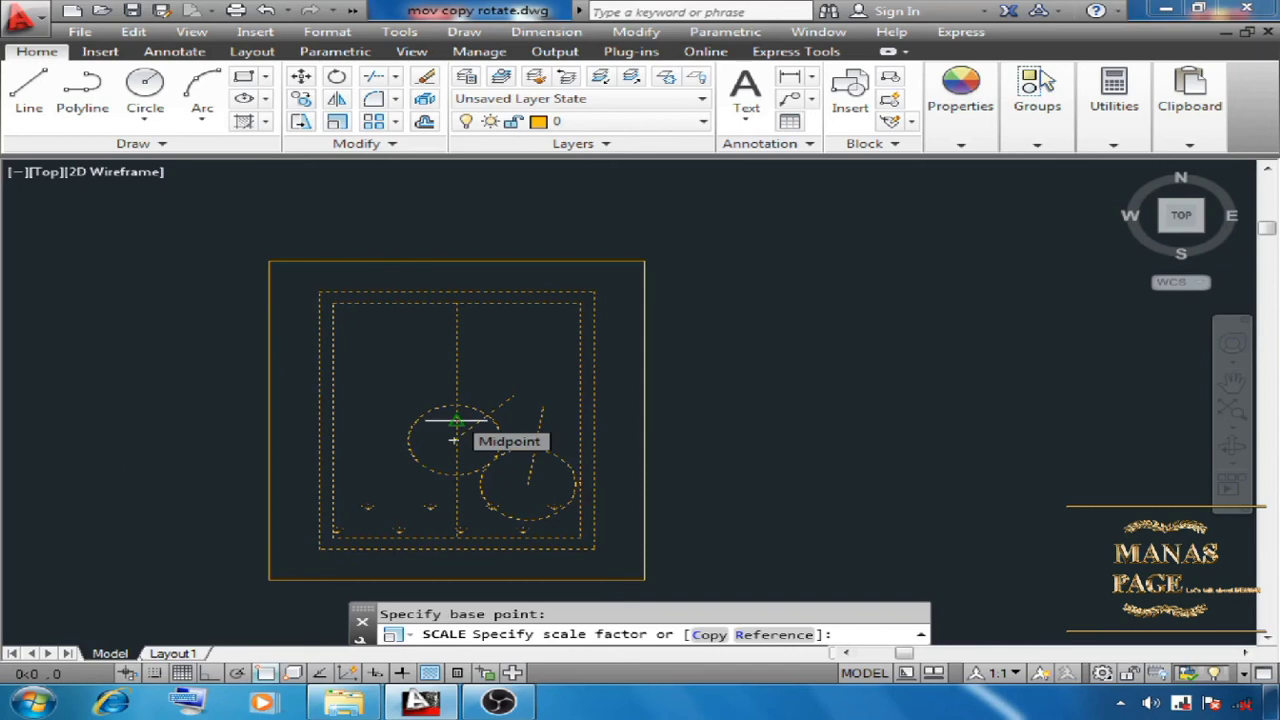
pyautogui.write('.')
pyautogui.press('Return')
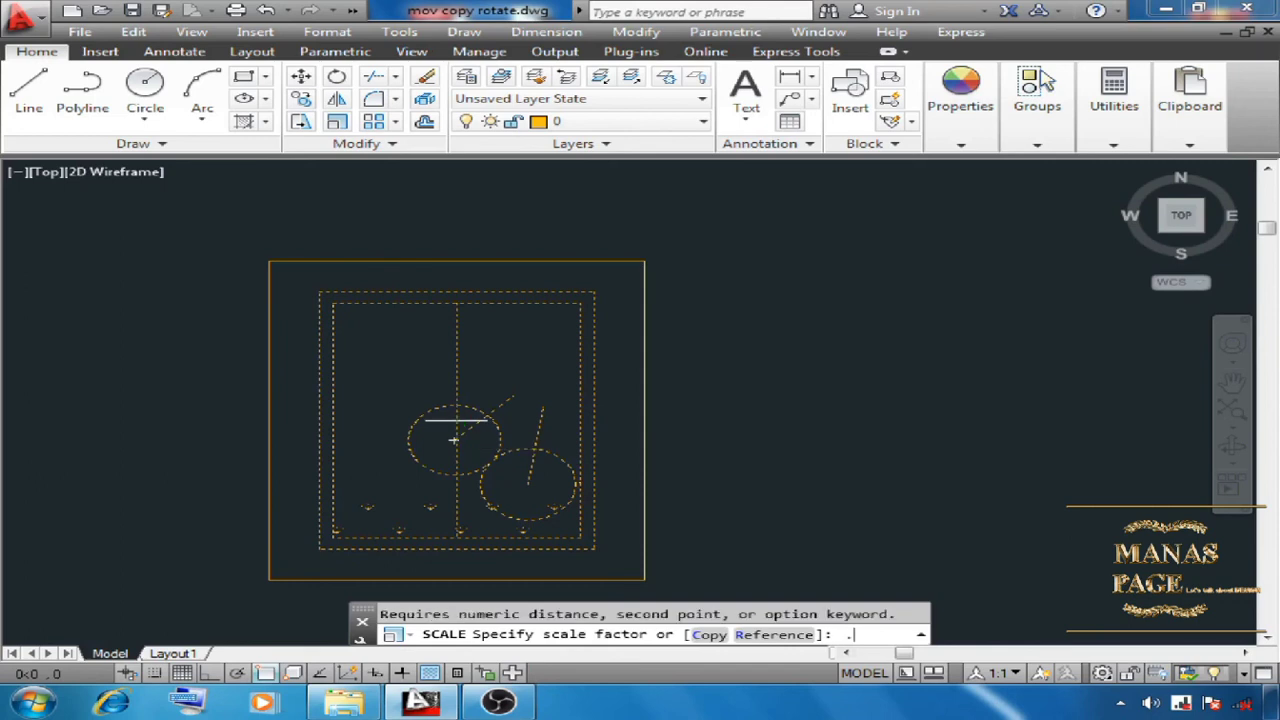
pyautogui.write('.8')
pyautogui.press('Return')
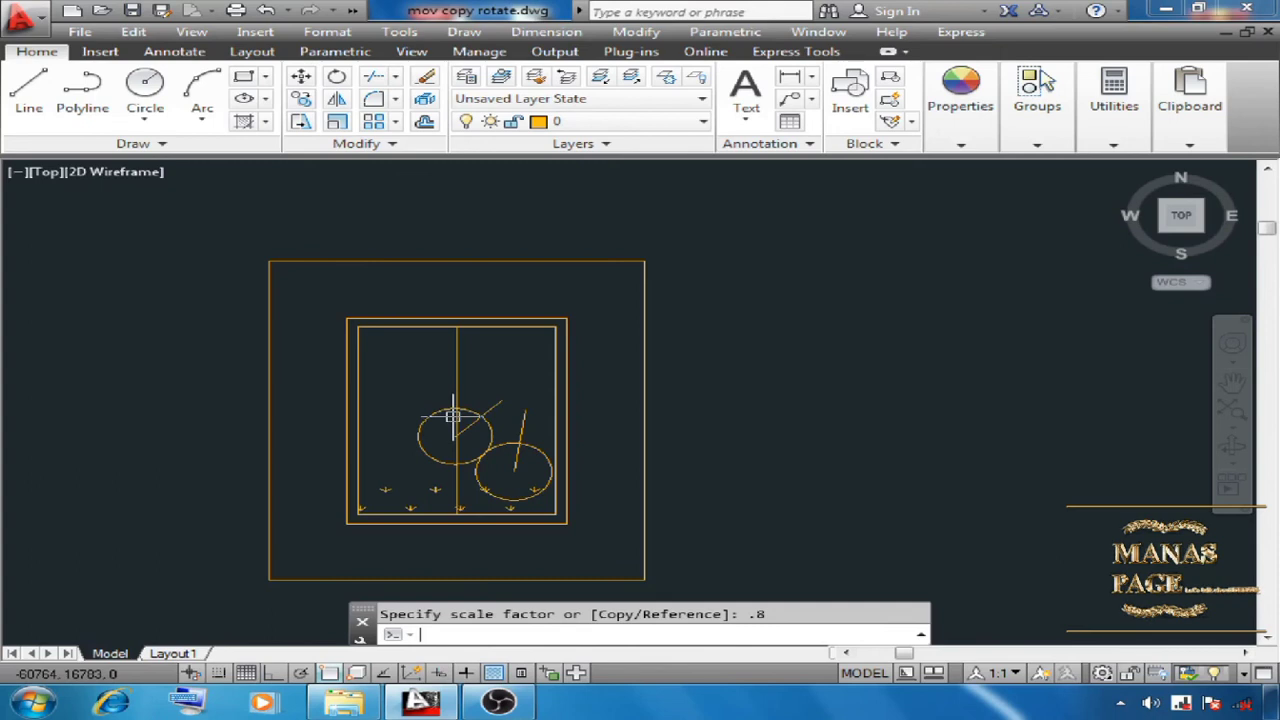
pyautogui.press('Escape')
# - Copy the whole framed picture horizontally to the right, using the outer frame's bottom-left corner as base point
pyautogui.scroll(-2, 410, 390)
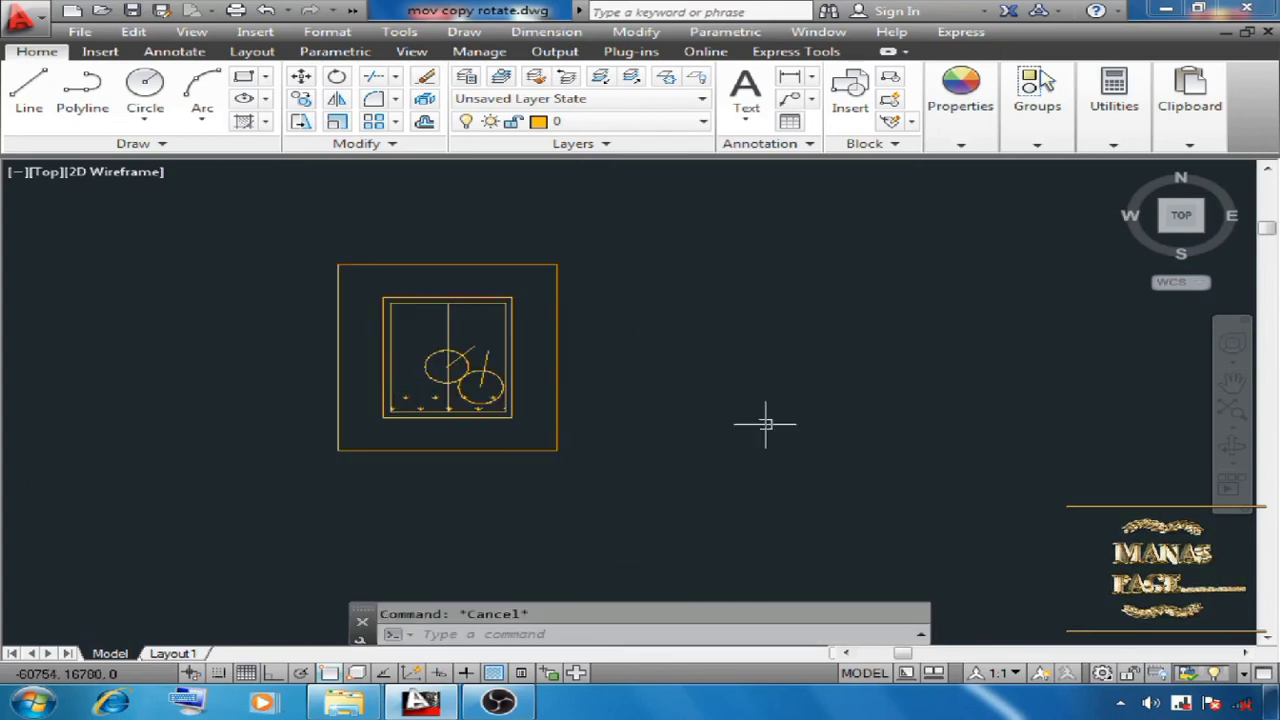
pyautogui.write('co')
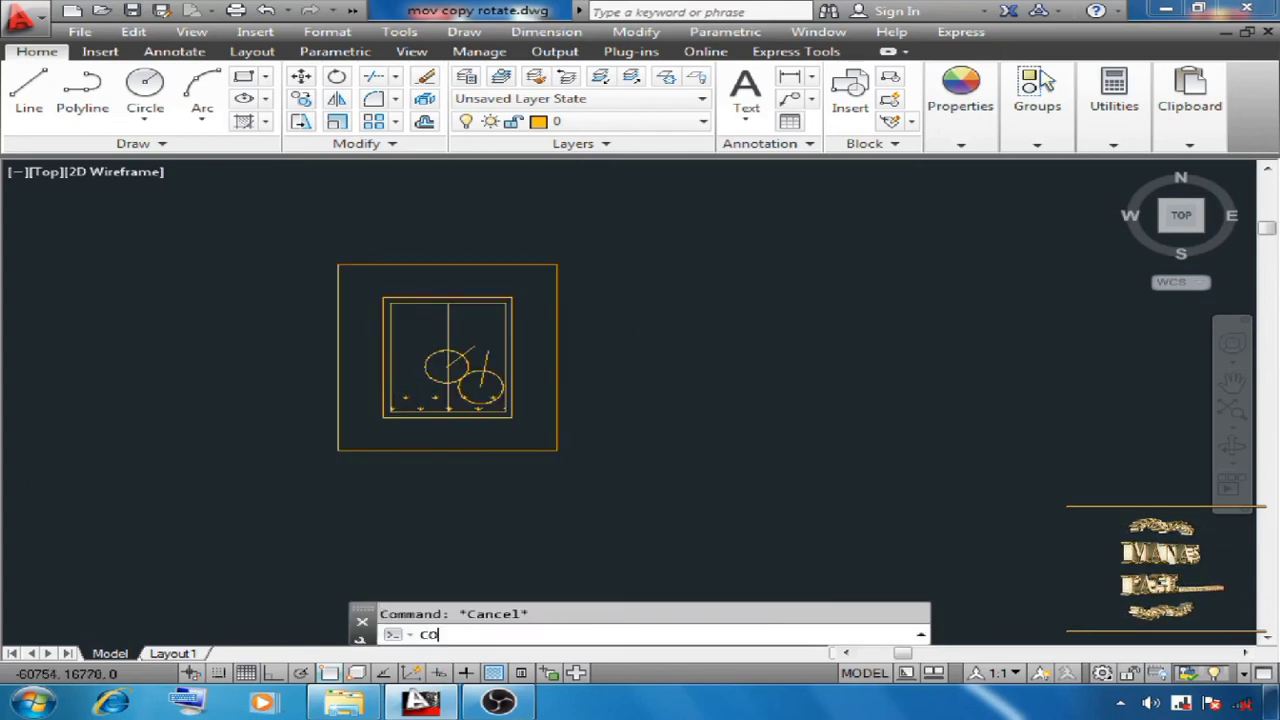
pyautogui.press('Return')
pyautogui.click(302, 241)
pyautogui.click(727, 441)
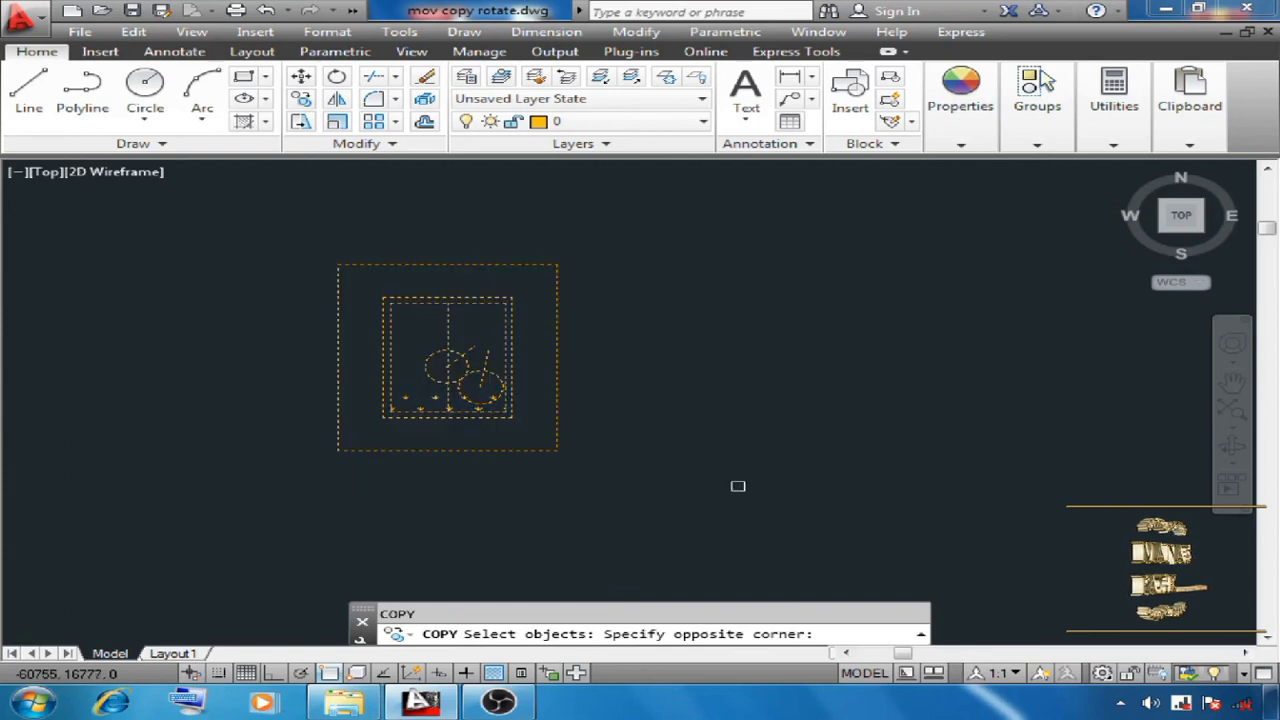
pyautogui.press('Return')
pyautogui.click(338, 451)
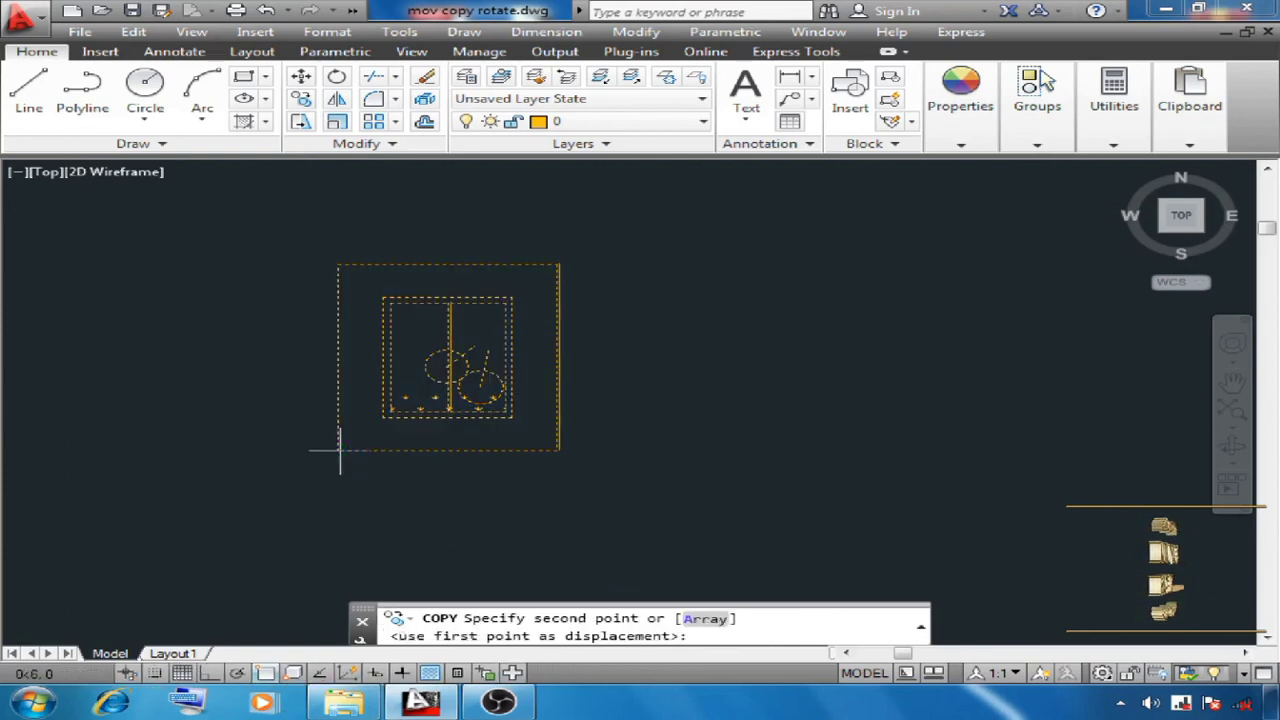
pyautogui.click(773, 451)
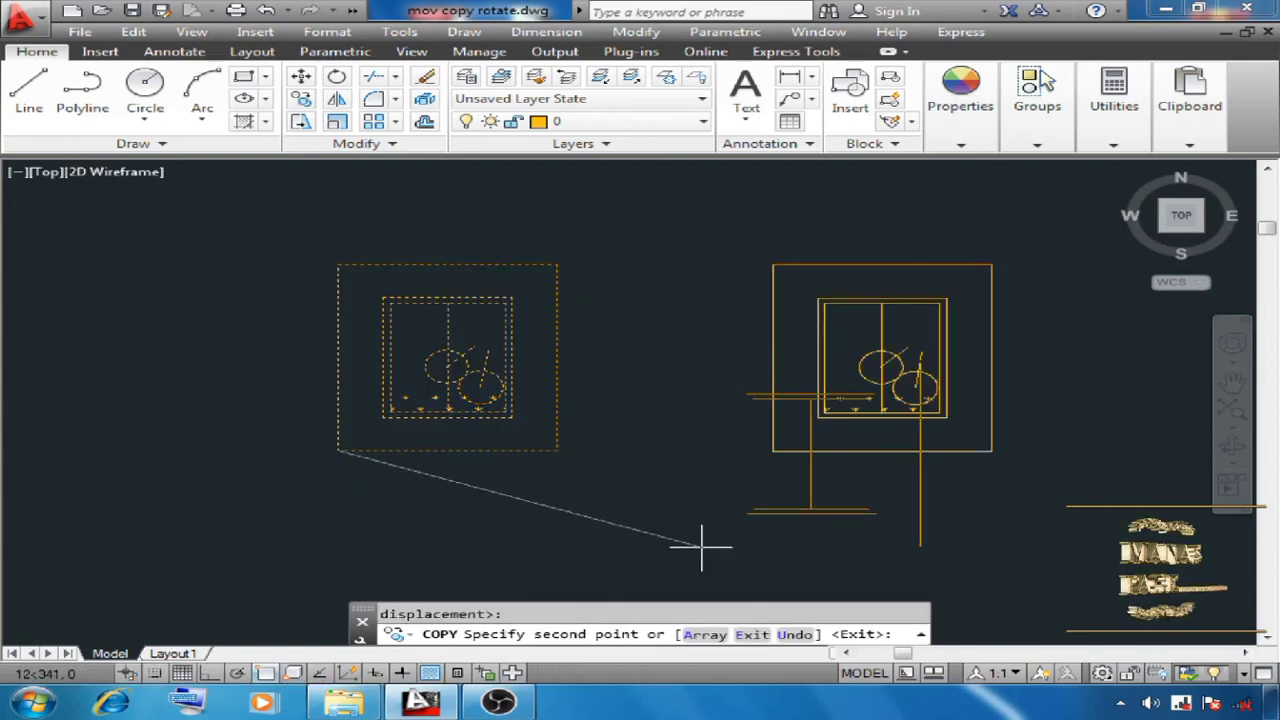
pyautogui.press('Escape')
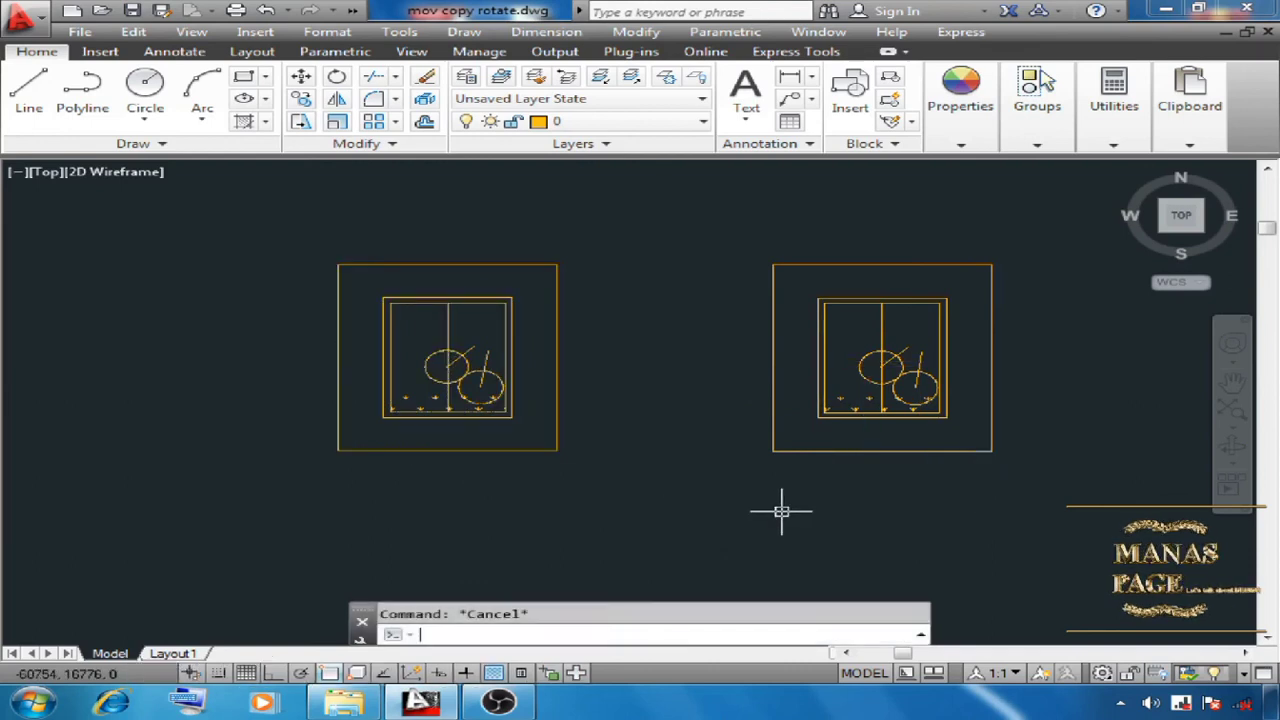
# - Scale the copied framed picture by .5 from its outer frame's bottom-left corner
pyautogui.write('sc')
pyautogui.press('Return')
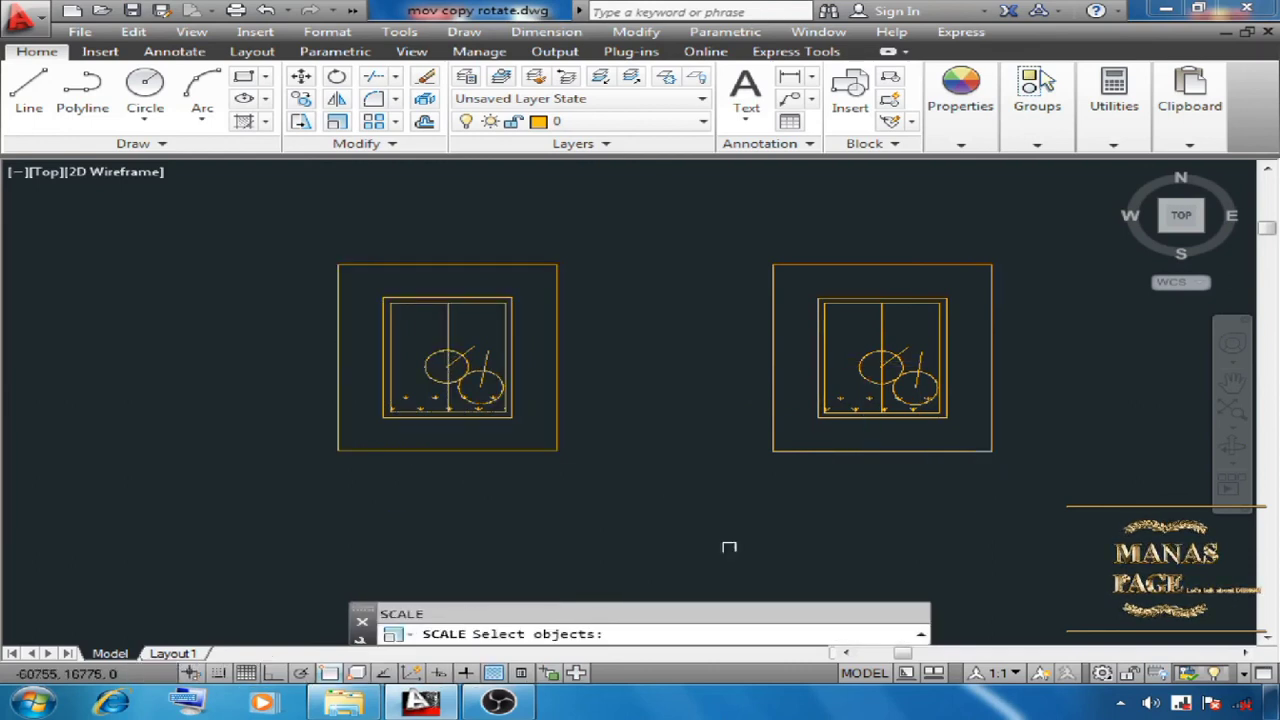
pyautogui.click(743, 231)
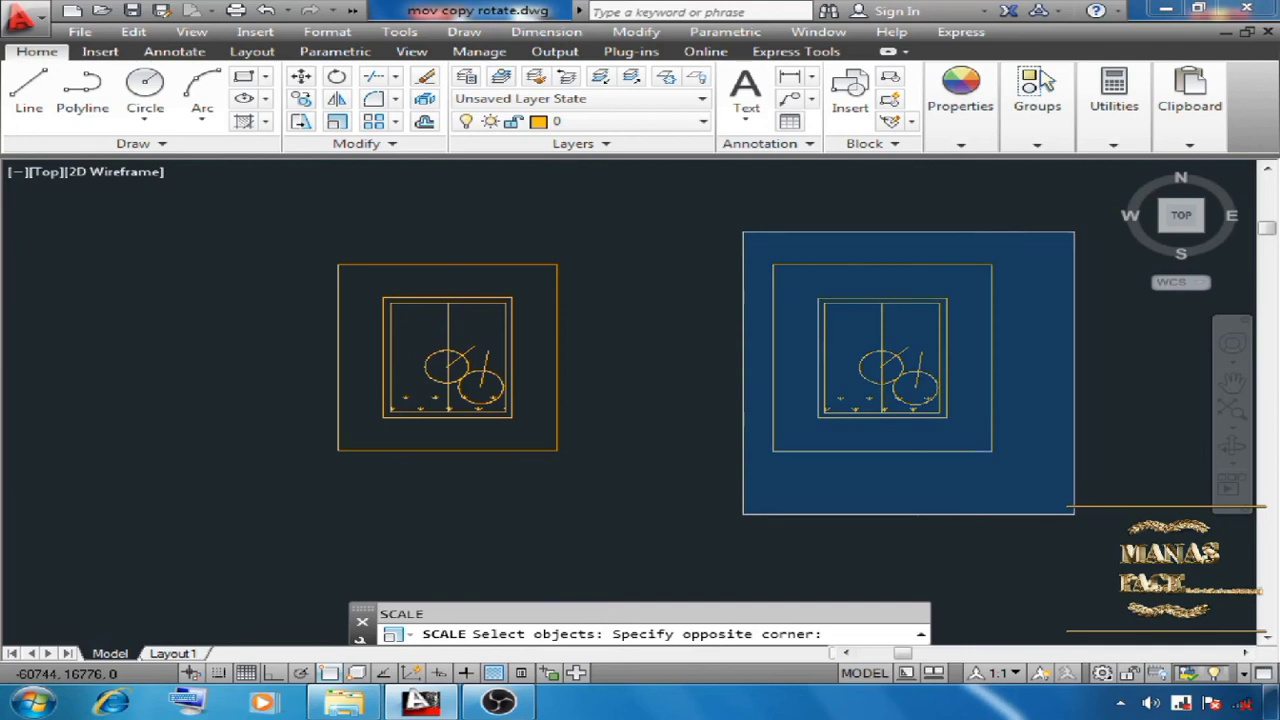
pyautogui.click(1078, 517)
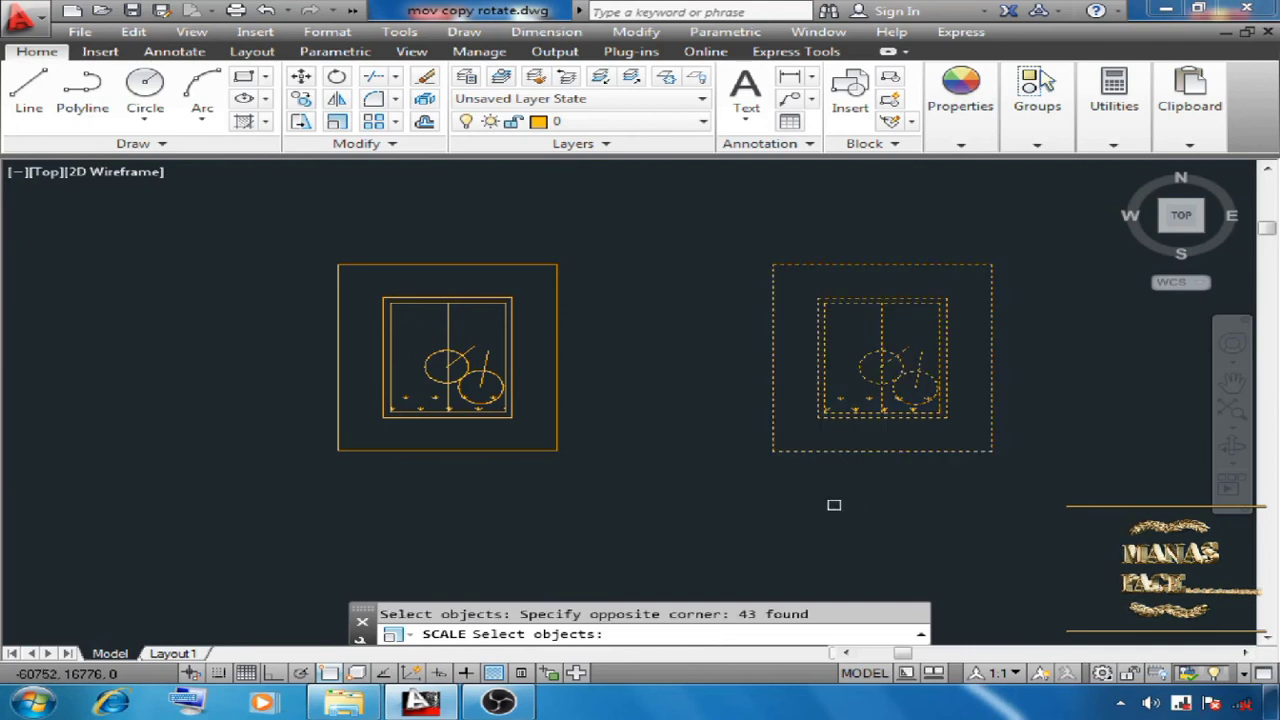
pyautogui.click(773, 451)
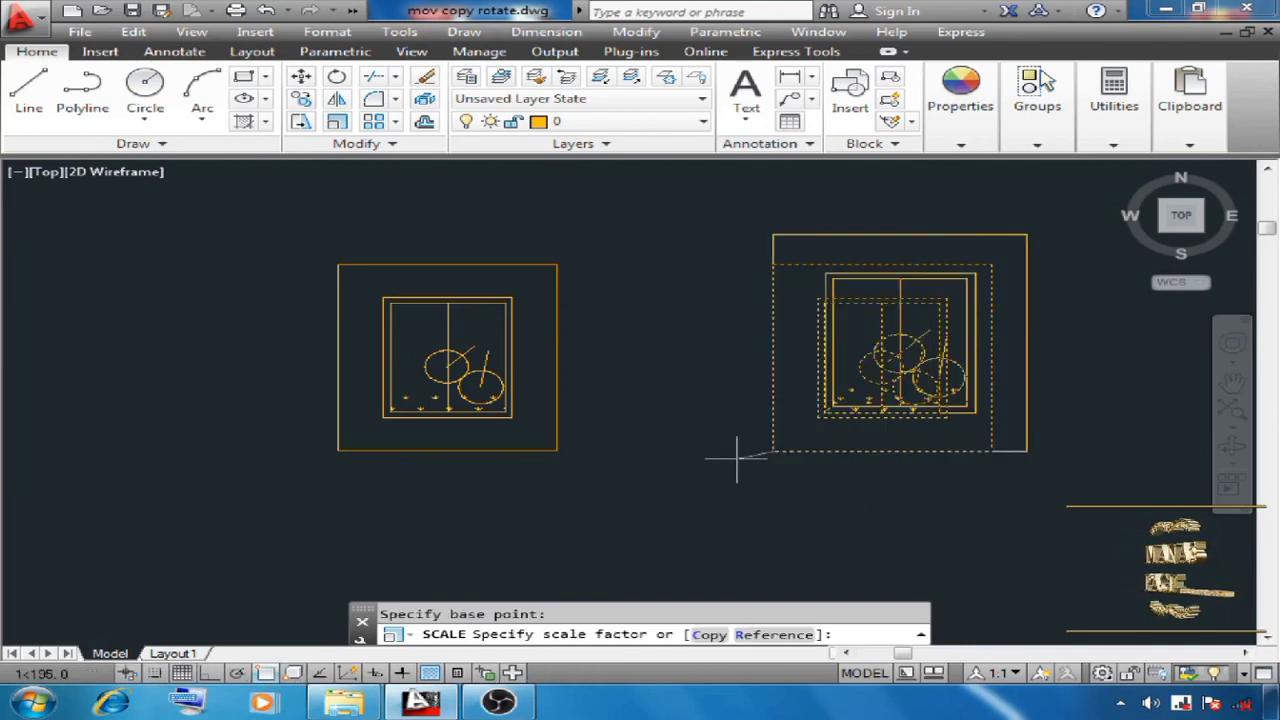
pyautogui.press('Return')
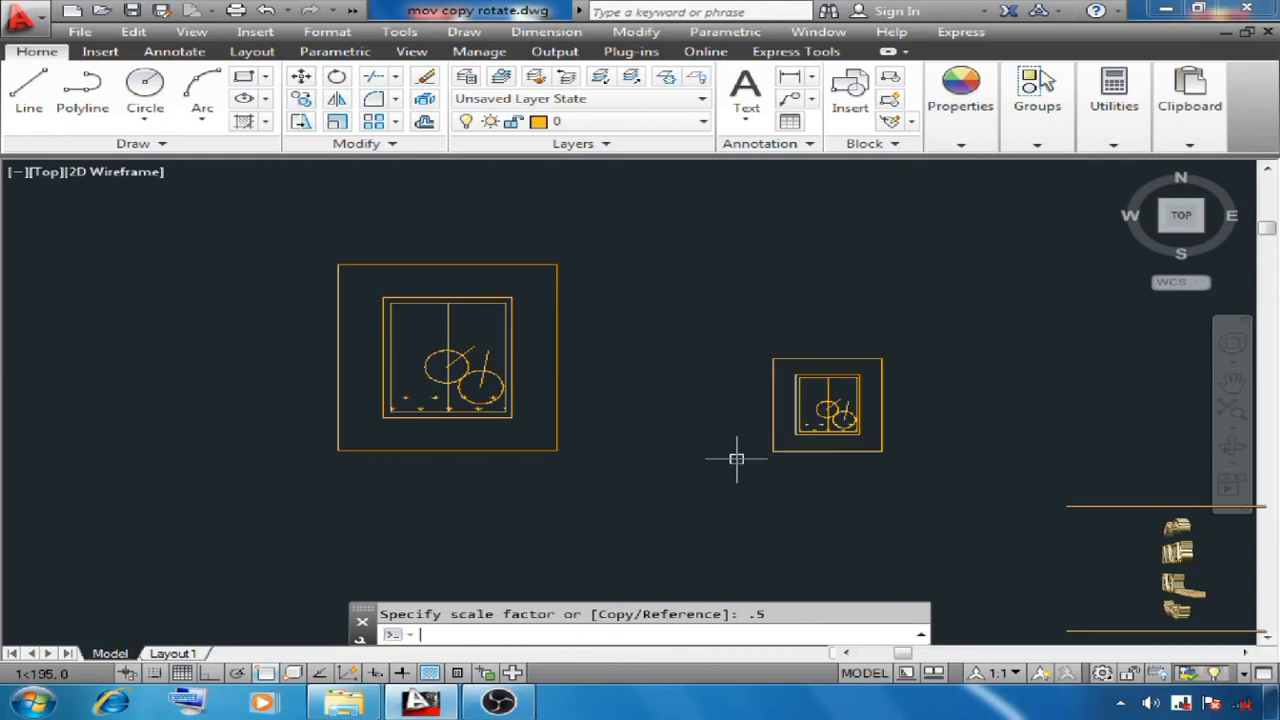
# - Draw a short horizontal line to the right from the large frame's bottom-right corner, with Ortho on
pyautogui.click(29, 88)
pyautogui.click(557, 451)
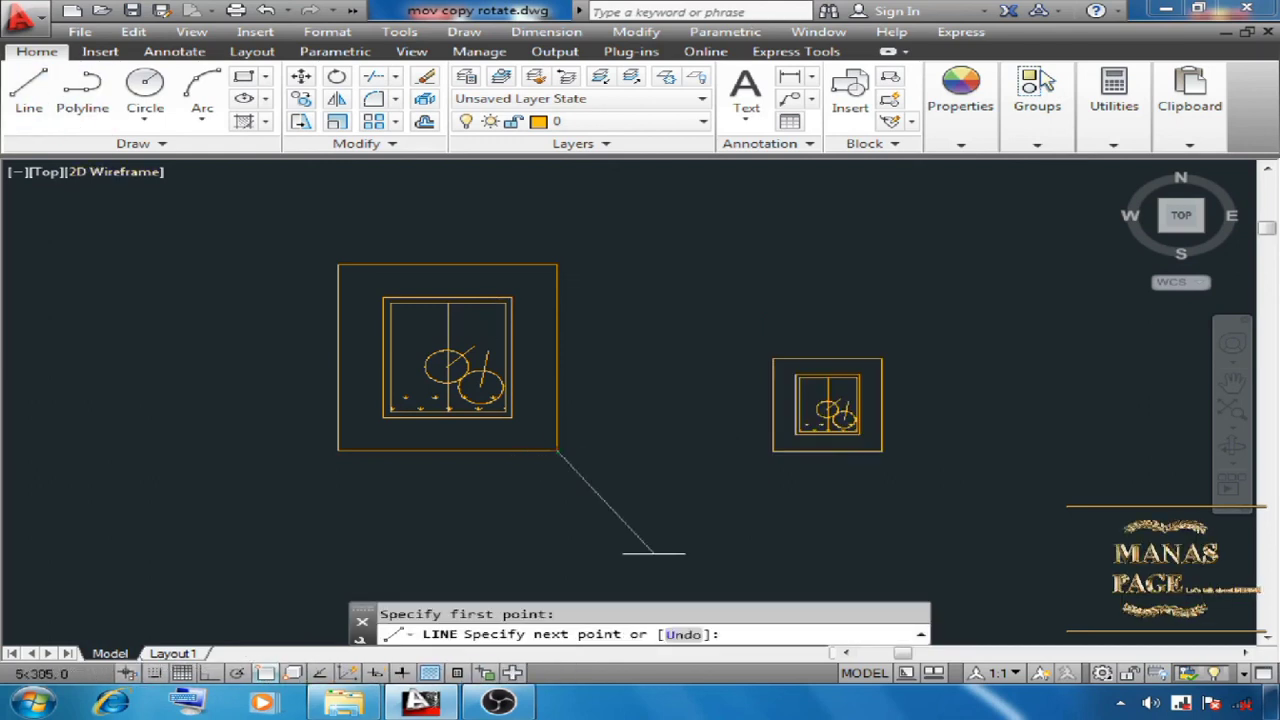
pyautogui.press('F8')
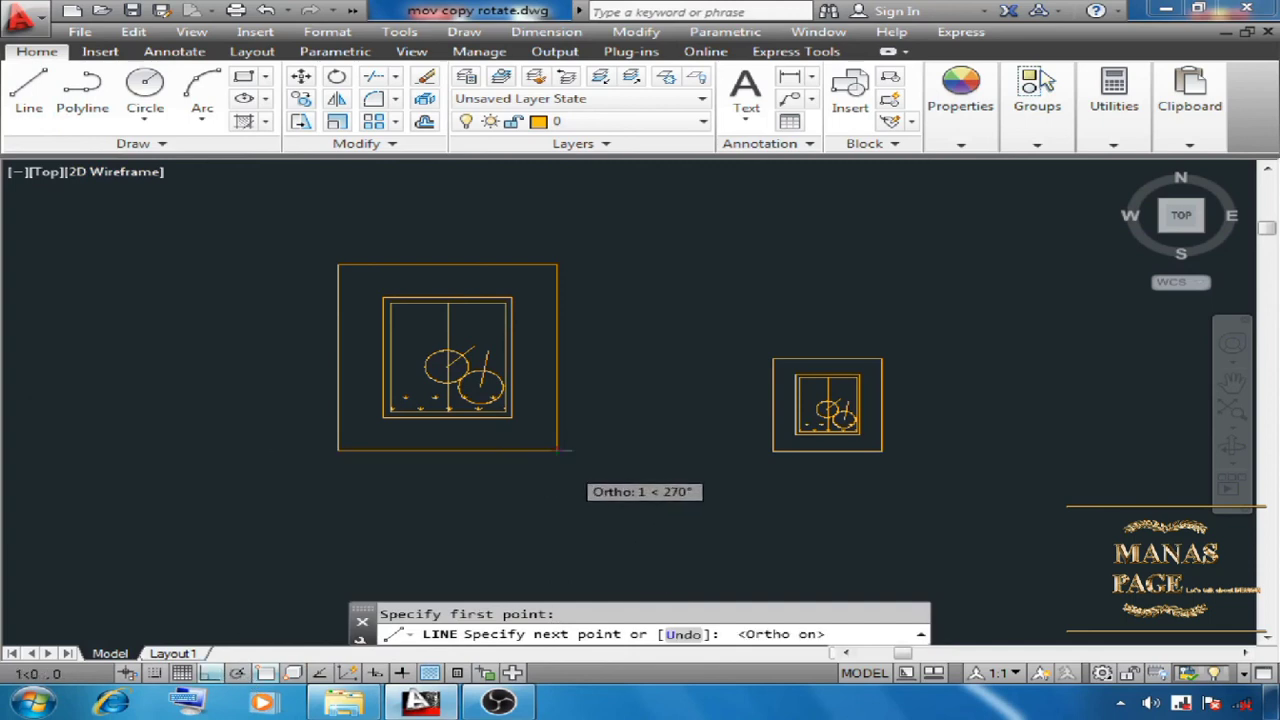
pyautogui.click(619, 450)
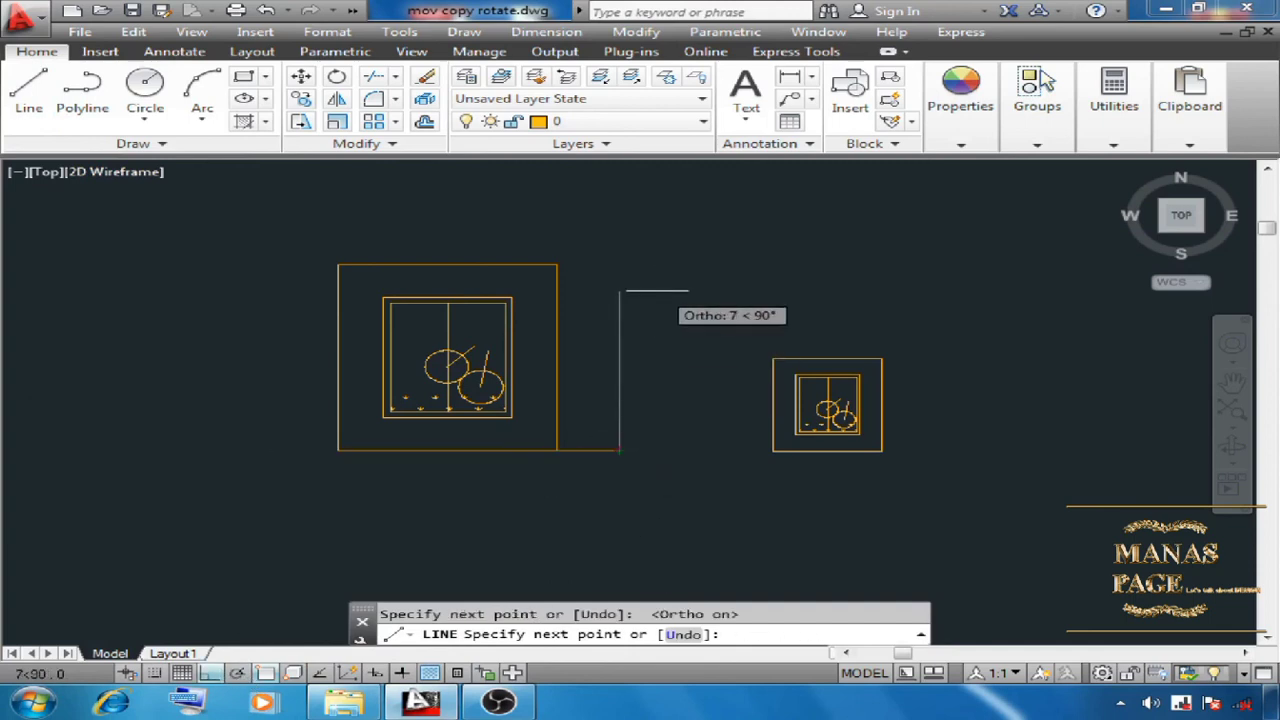
pyautogui.rightClick(662, 293)
pyautogui.click(700, 304)
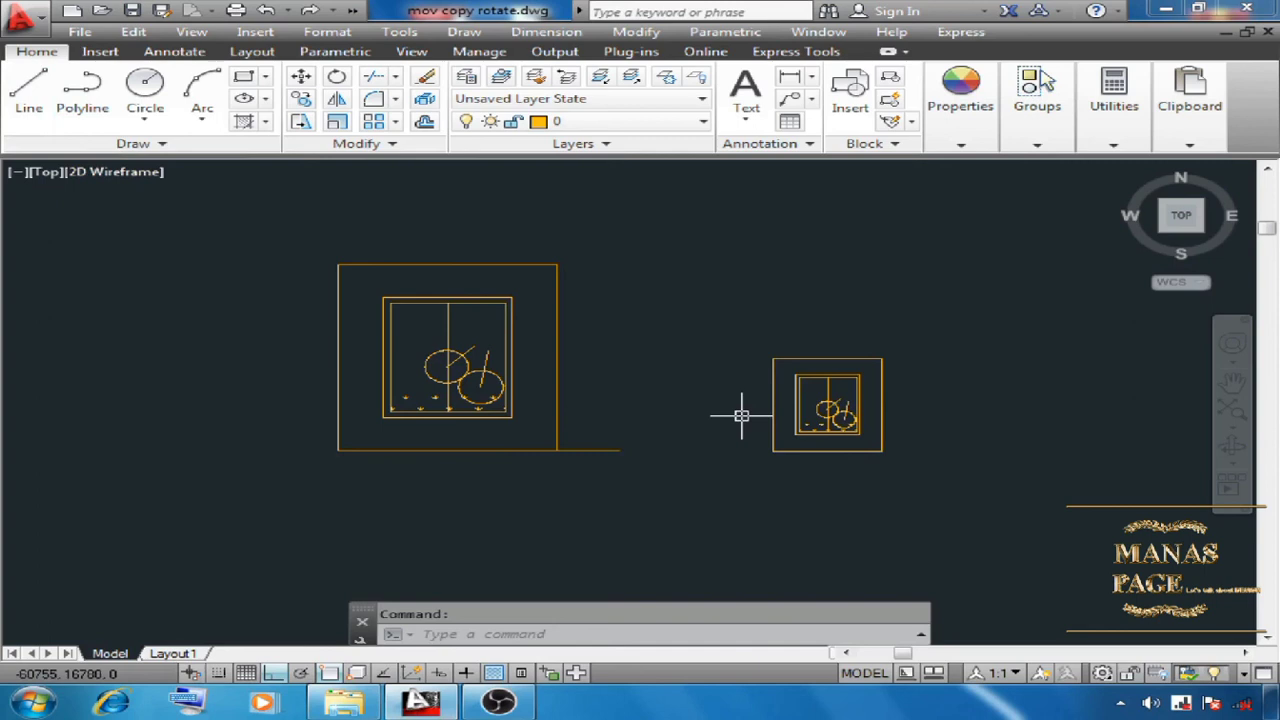
# - Move the half-size framed picture by its bottom-left corner to the right end of the short horizontal line
pyautogui.write('m')
pyautogui.press('Return')
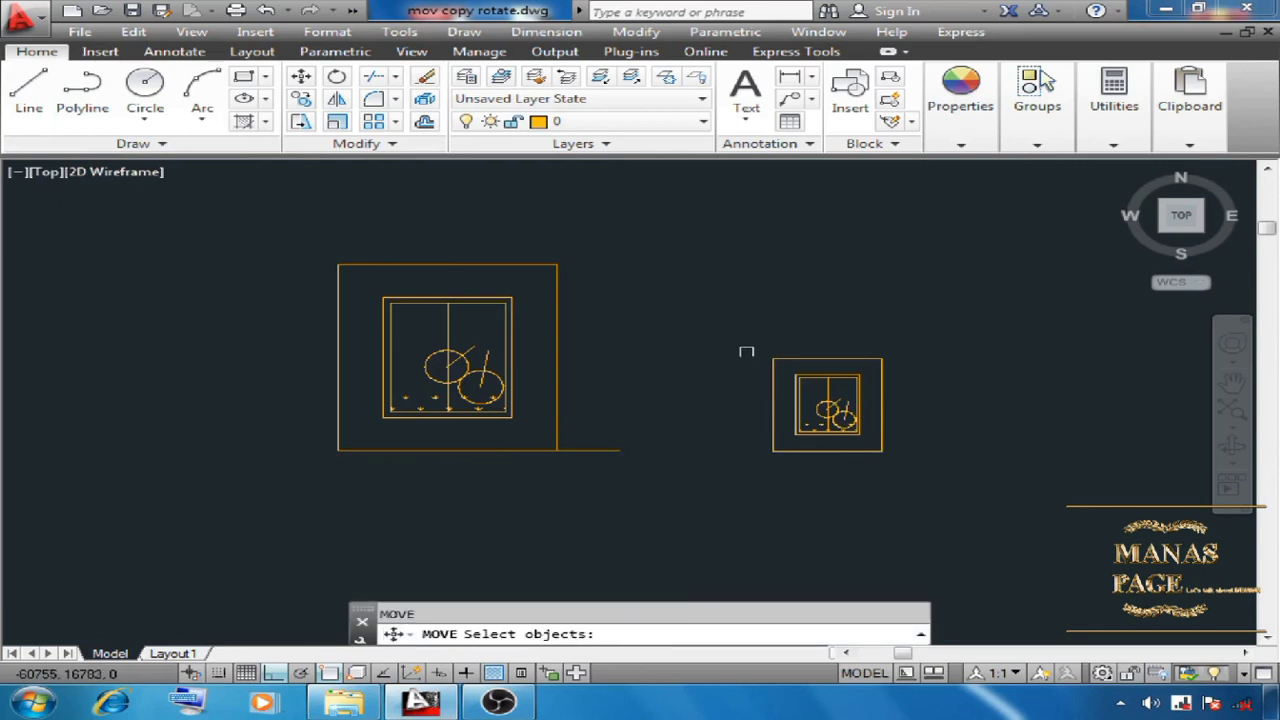
pyautogui.click(749, 328)
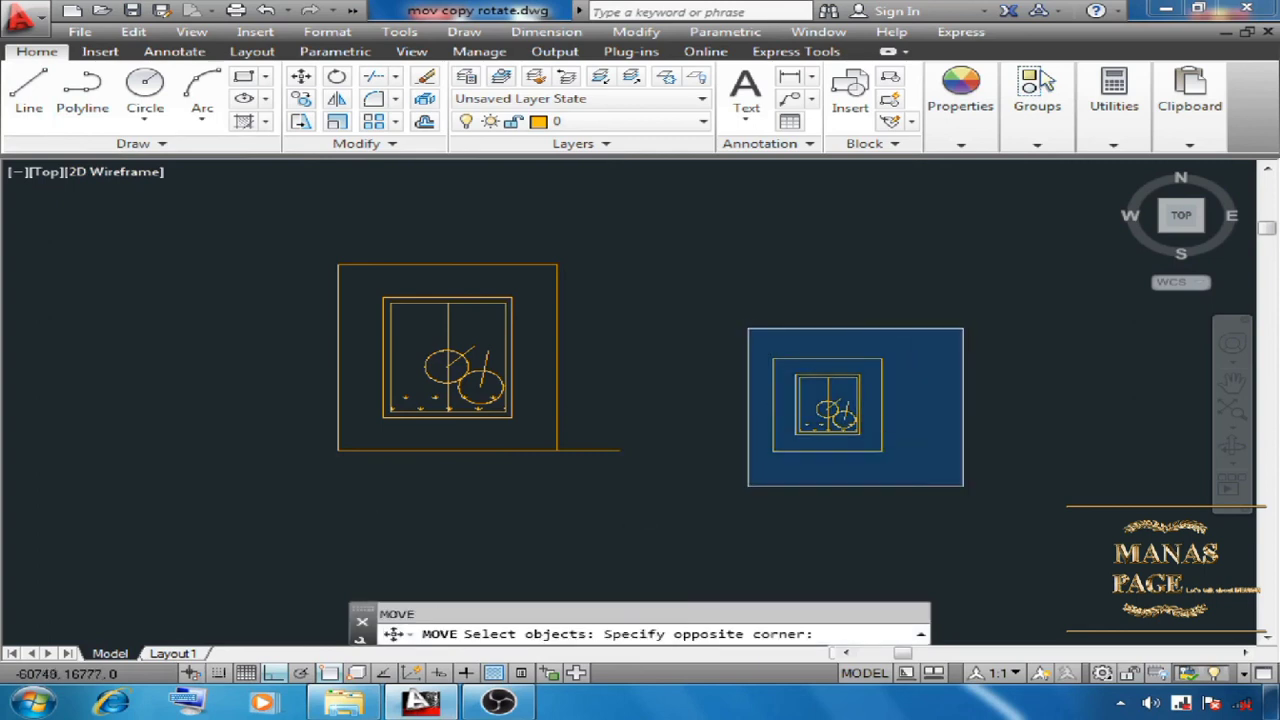
pyautogui.click(935, 492)
pyautogui.press('Return')
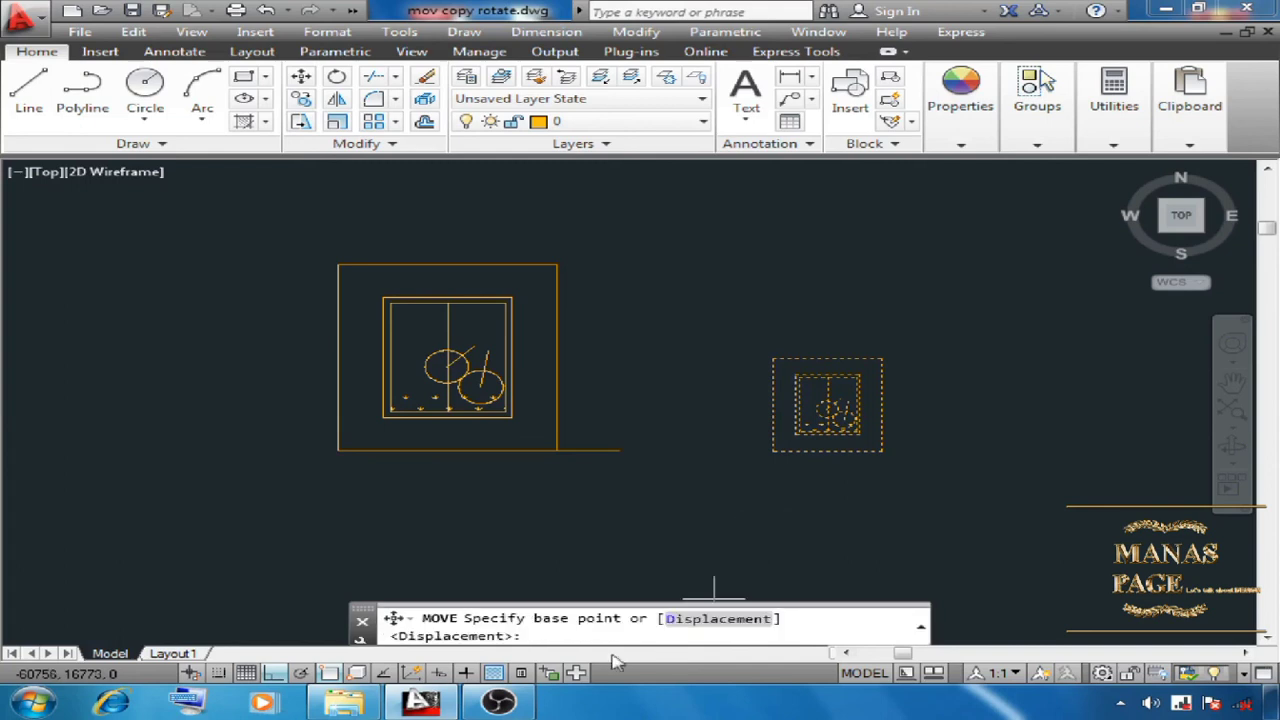
pyautogui.click(773, 451)
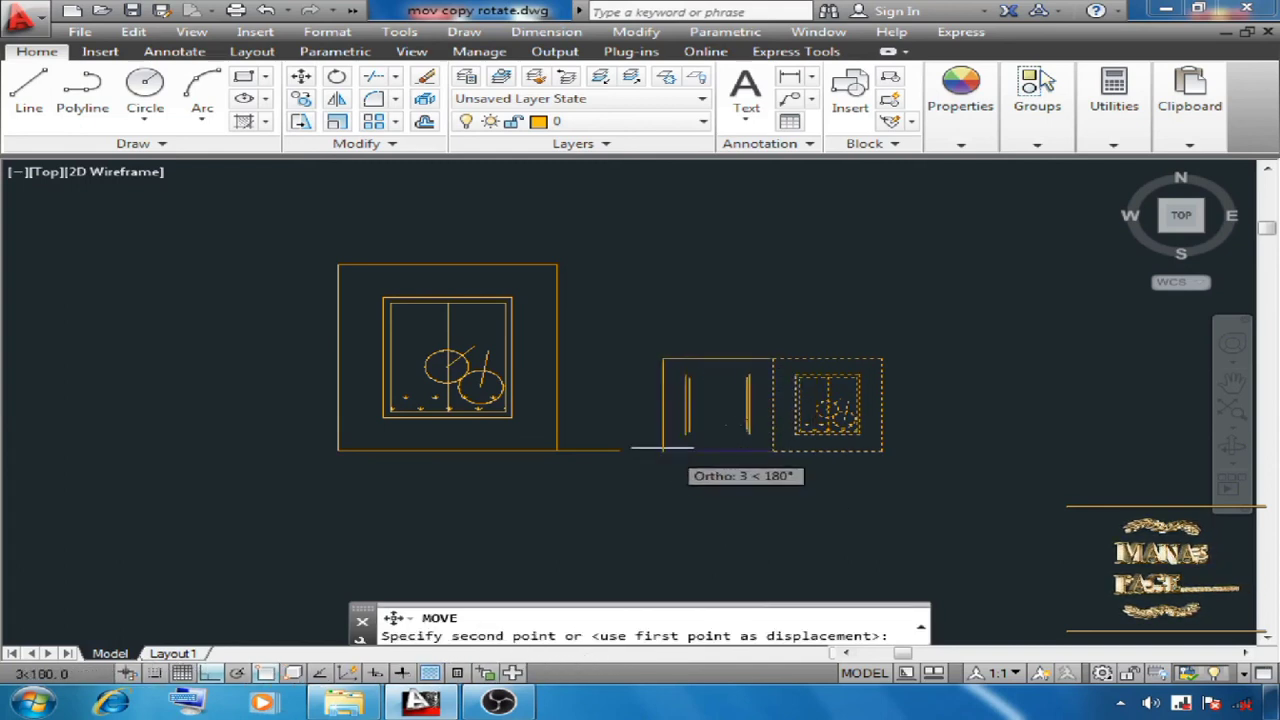
pyautogui.click(619, 449)
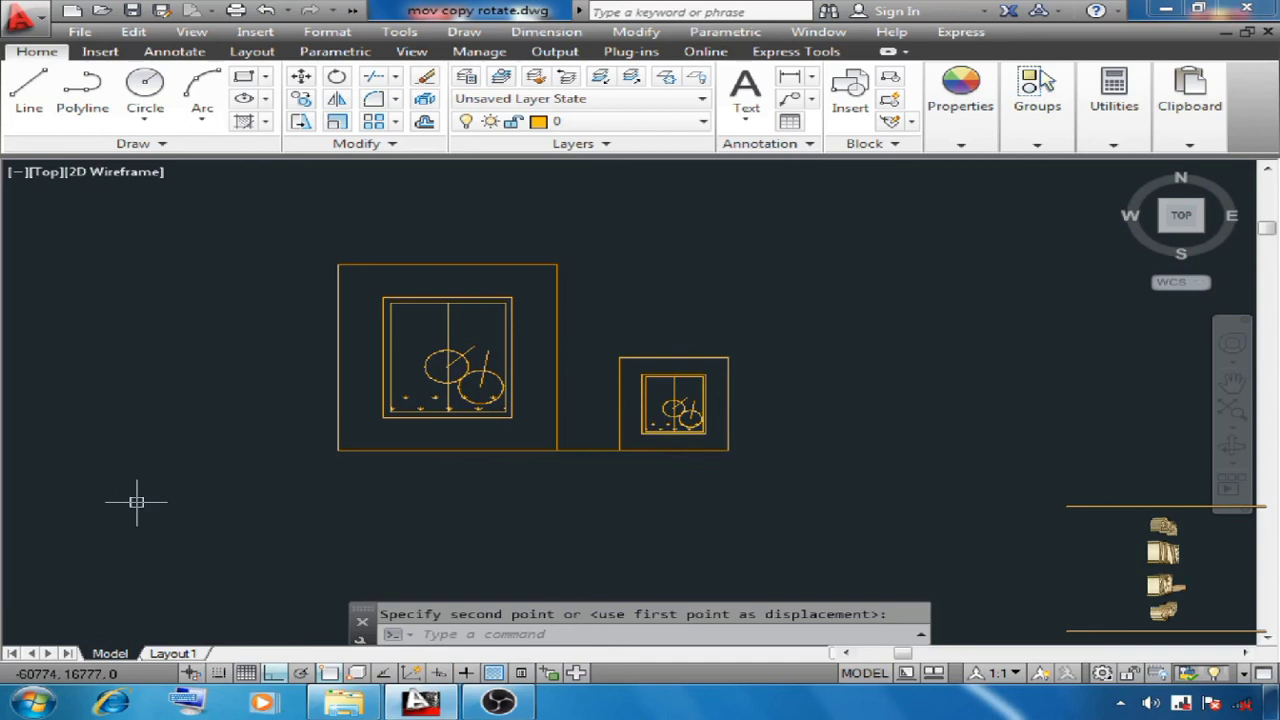
# - Mirror the small framed picture about the large frame's vertical centre line, keeping the source objects
pyautogui.write('mi')
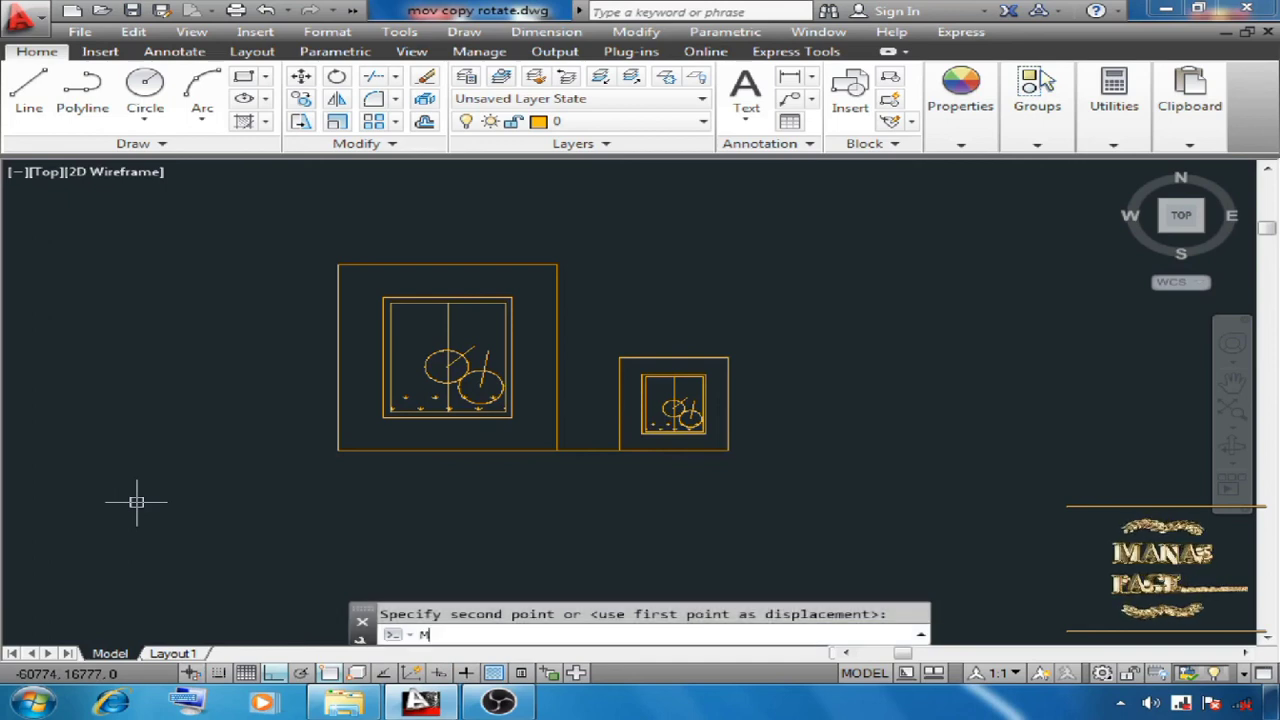
pyautogui.press('Return')
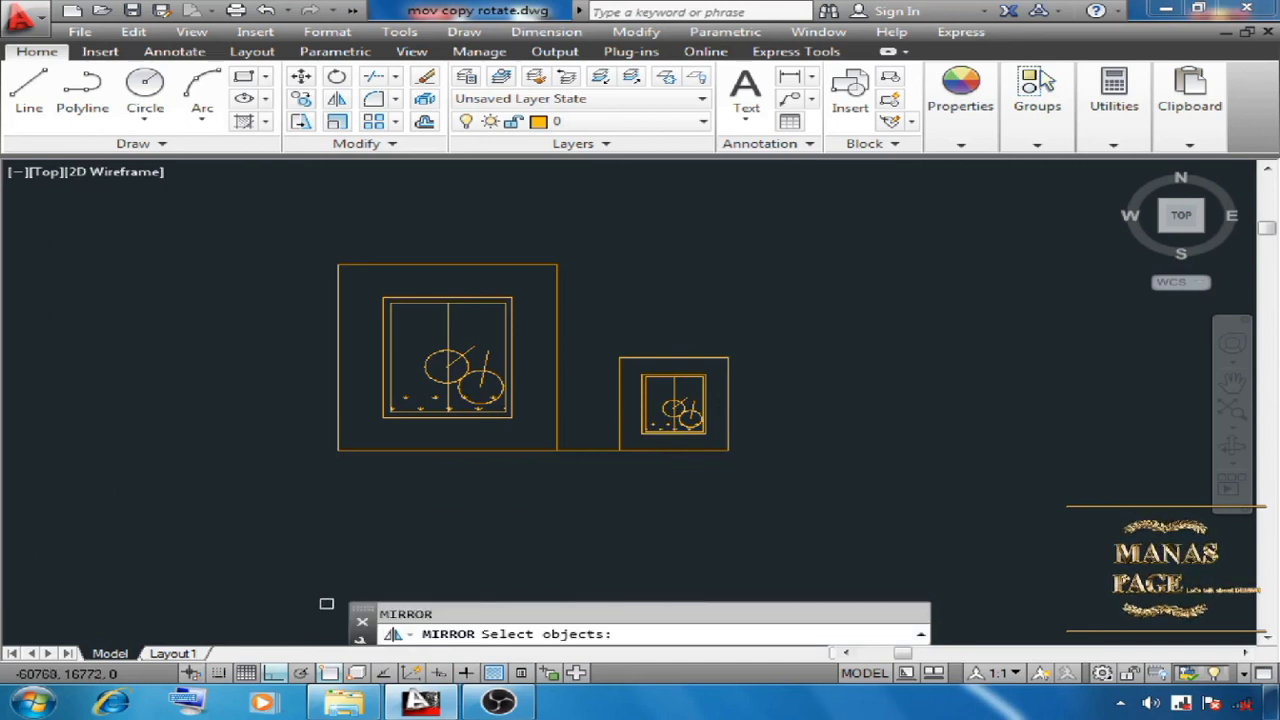
pyautogui.click(611, 357)
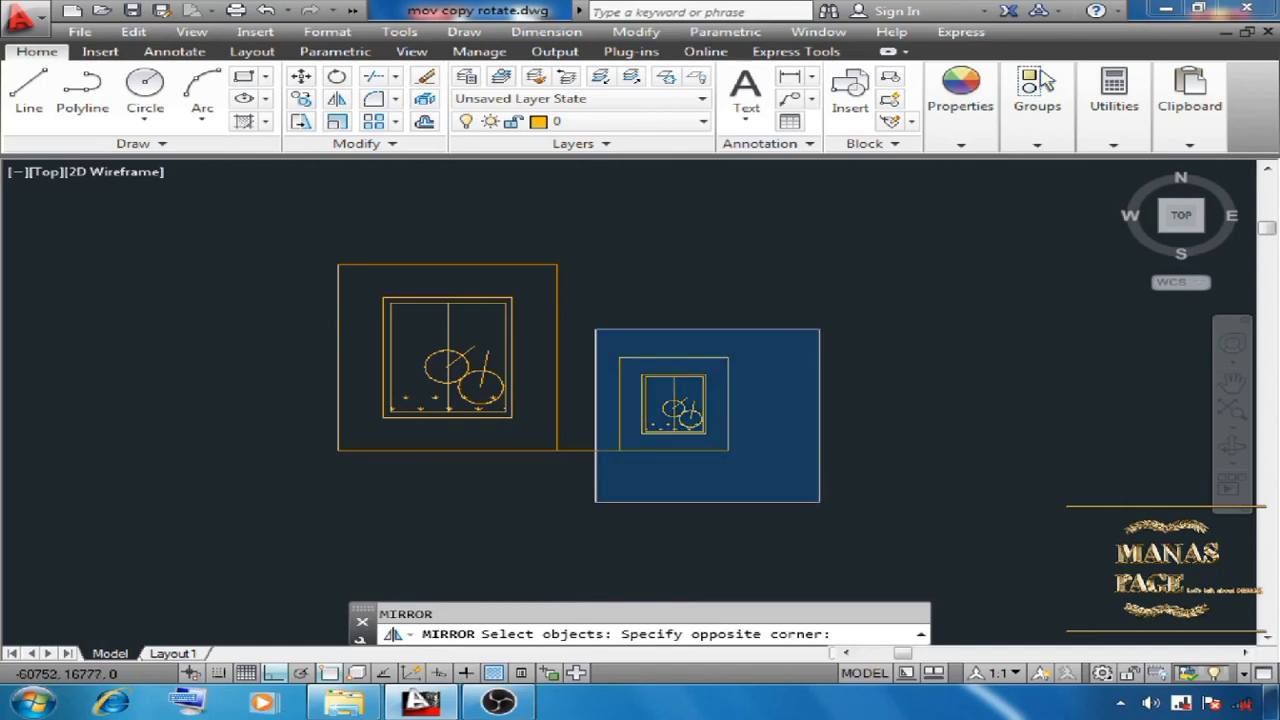
pyautogui.click(826, 506)
pyautogui.press('Return')
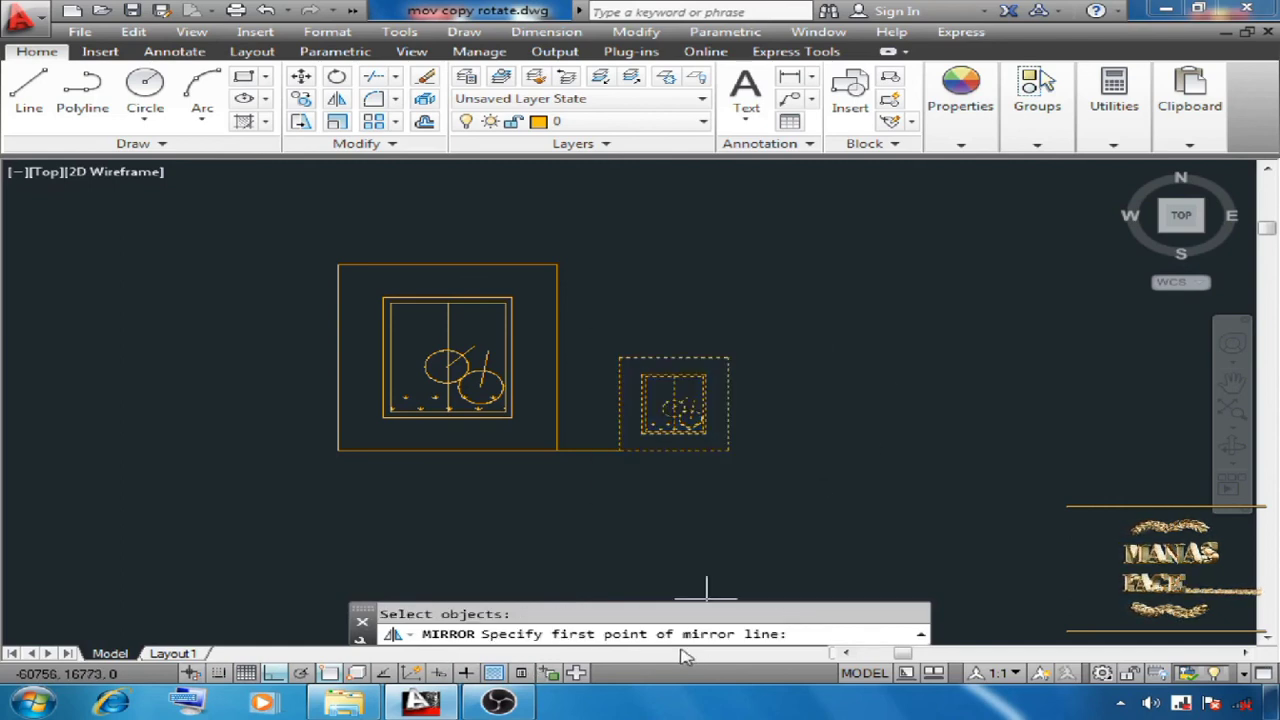
pyautogui.click(447, 263)
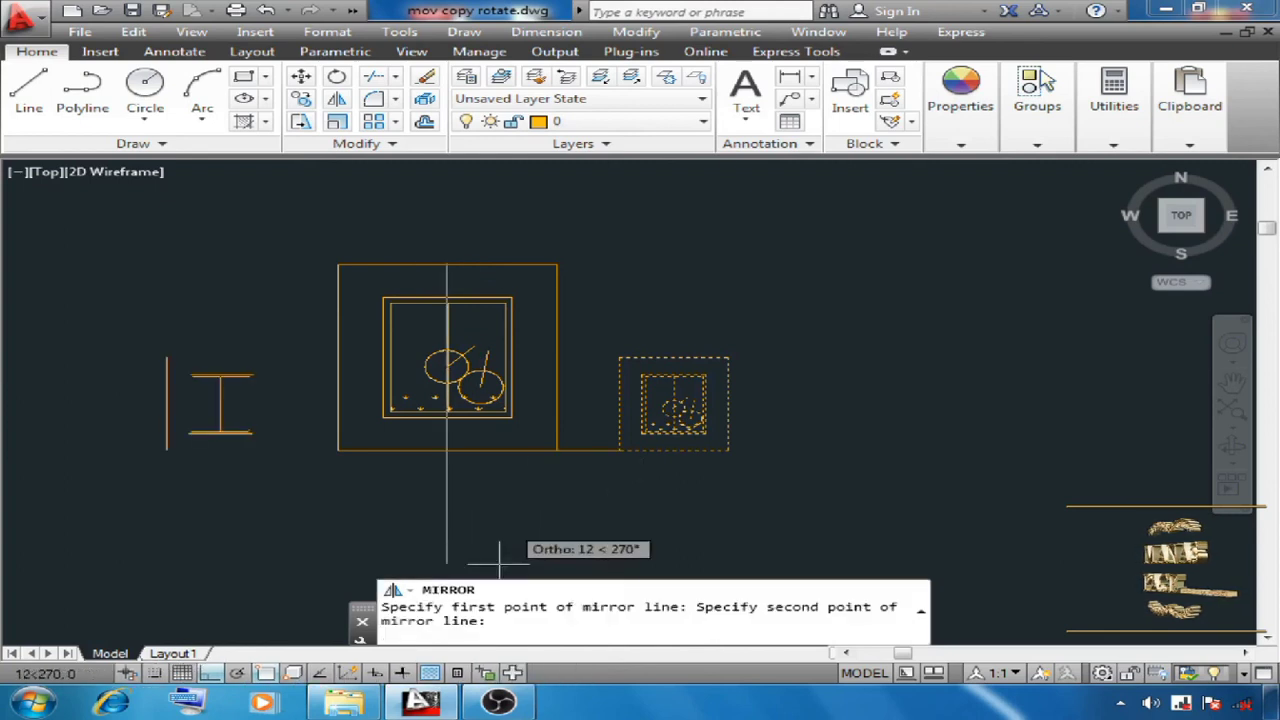
pyautogui.click(452, 450)
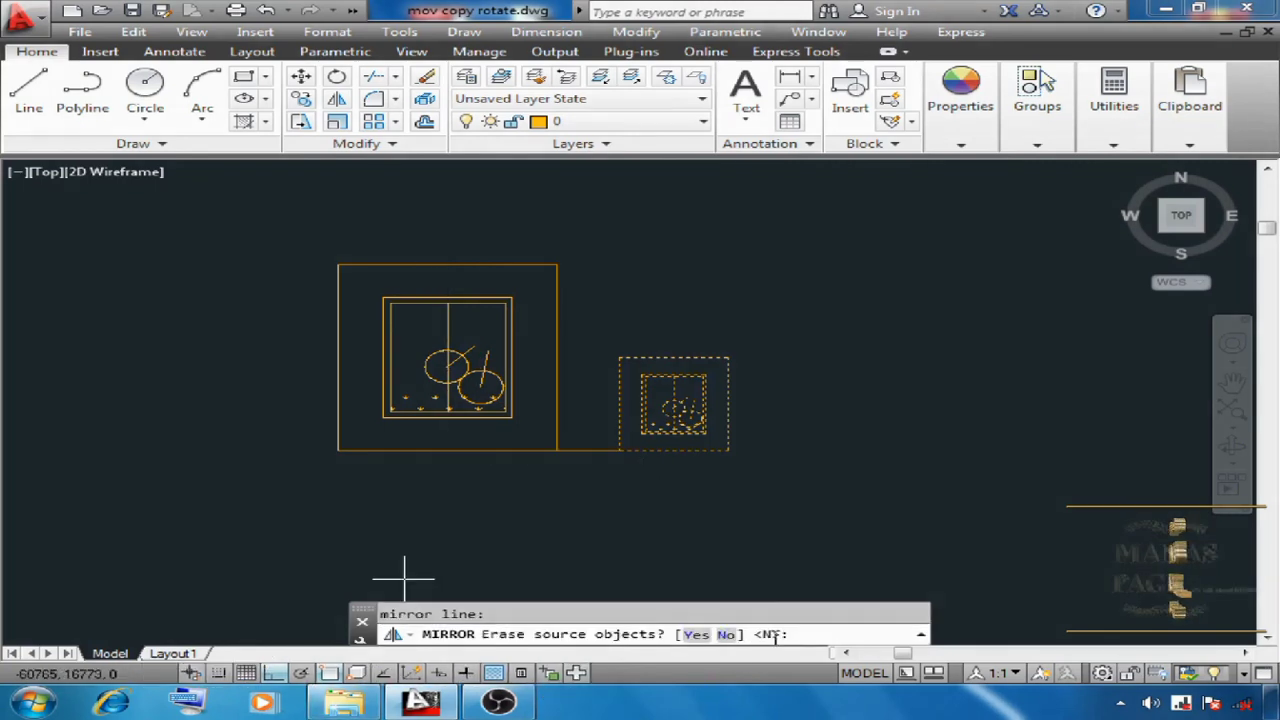
pyautogui.press('Return')
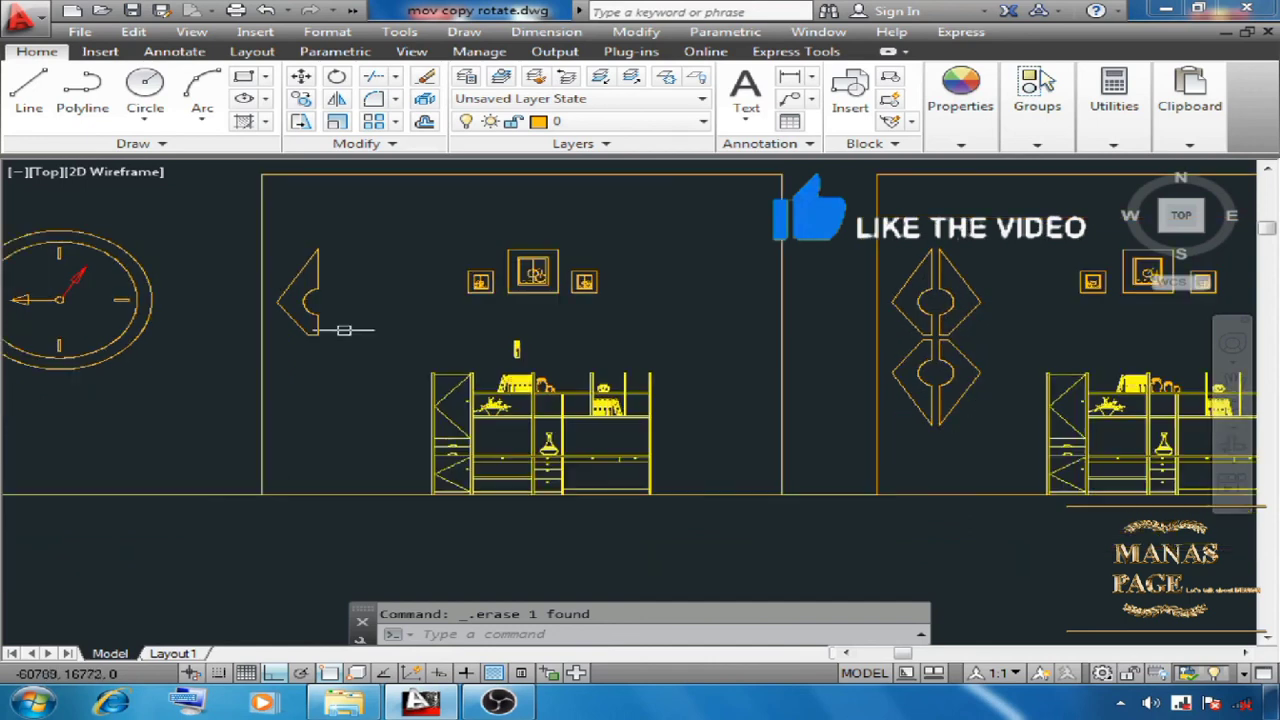
# - Draw a horizontal line 1 unit long to the right from the half ornament's bottom-right corner
pyautogui.scroll(4, 343, 329)
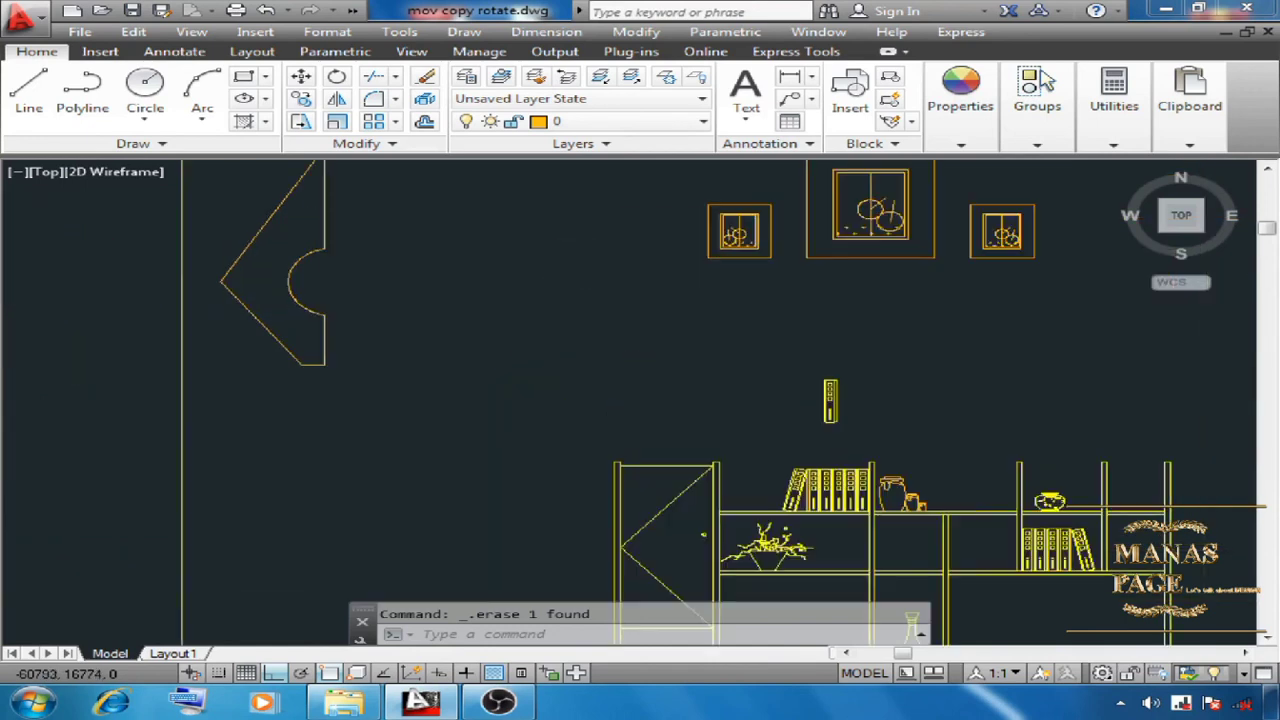
pyautogui.click(27, 92)
pyautogui.scroll(4, 350, 352)
pyautogui.click(290, 383)
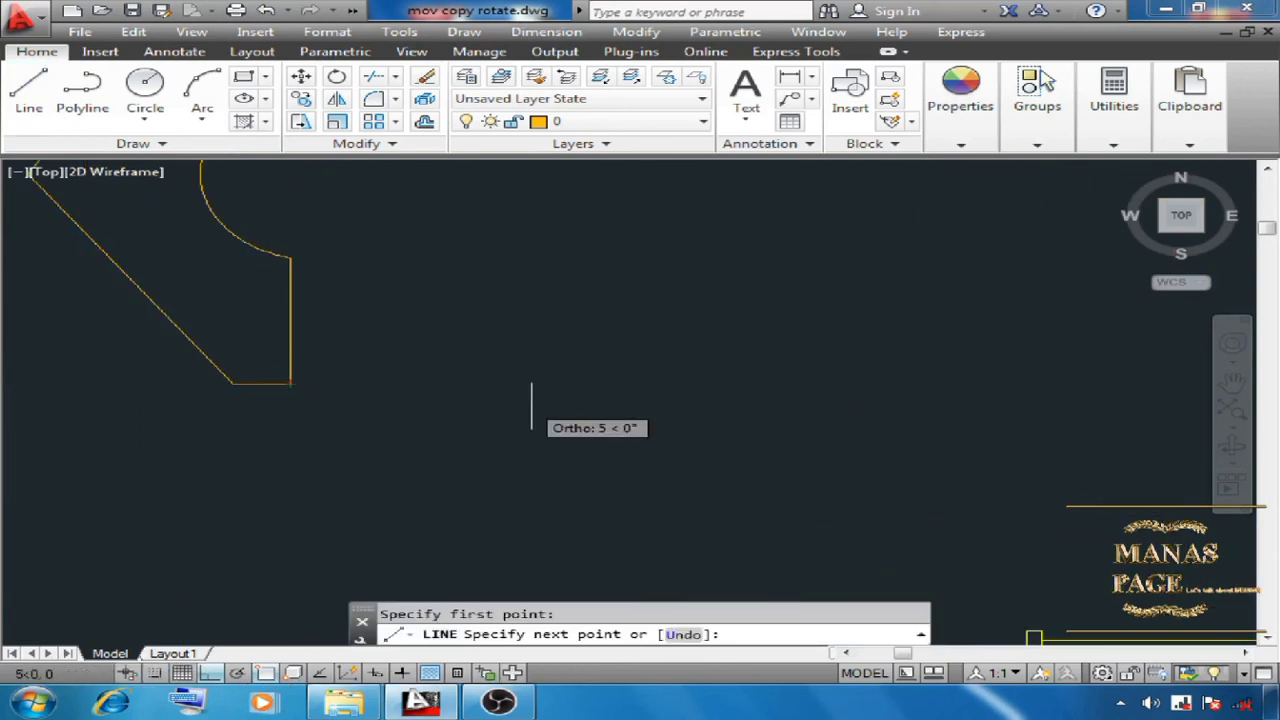
pyautogui.write('1')
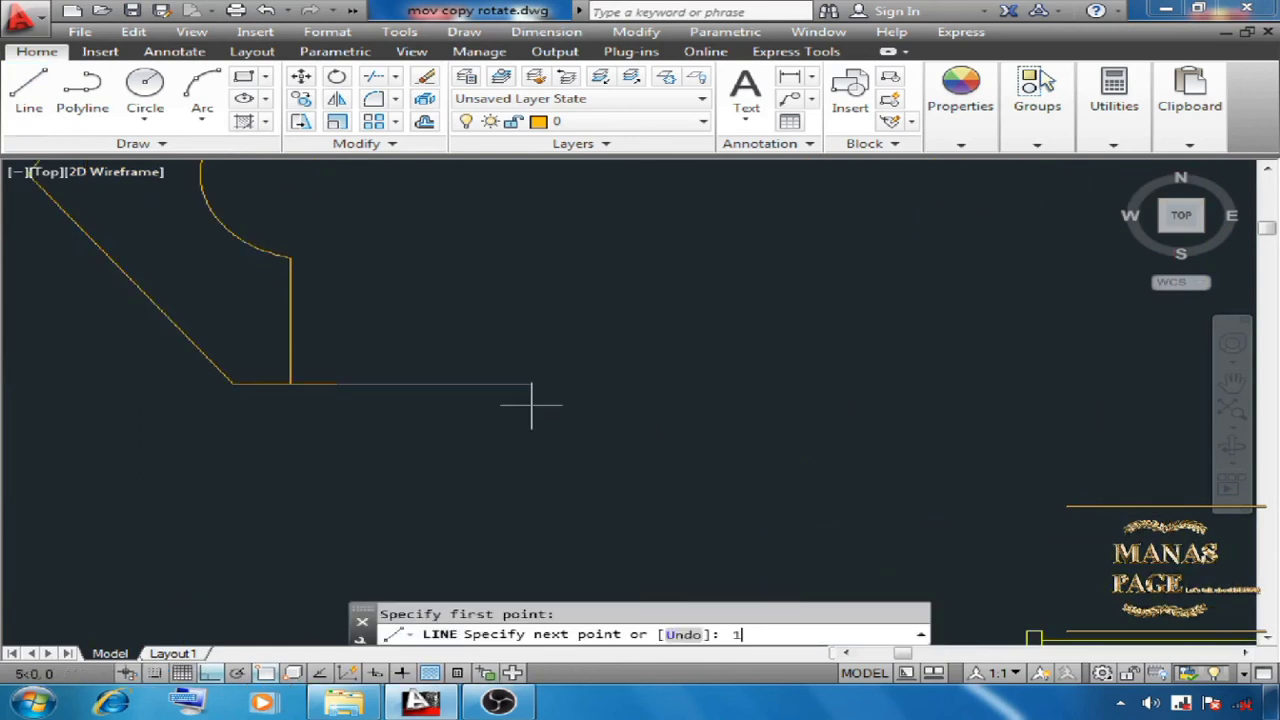
pyautogui.press('Return')
pyautogui.scroll(-3, 555, 354)
pyautogui.press('Escape')
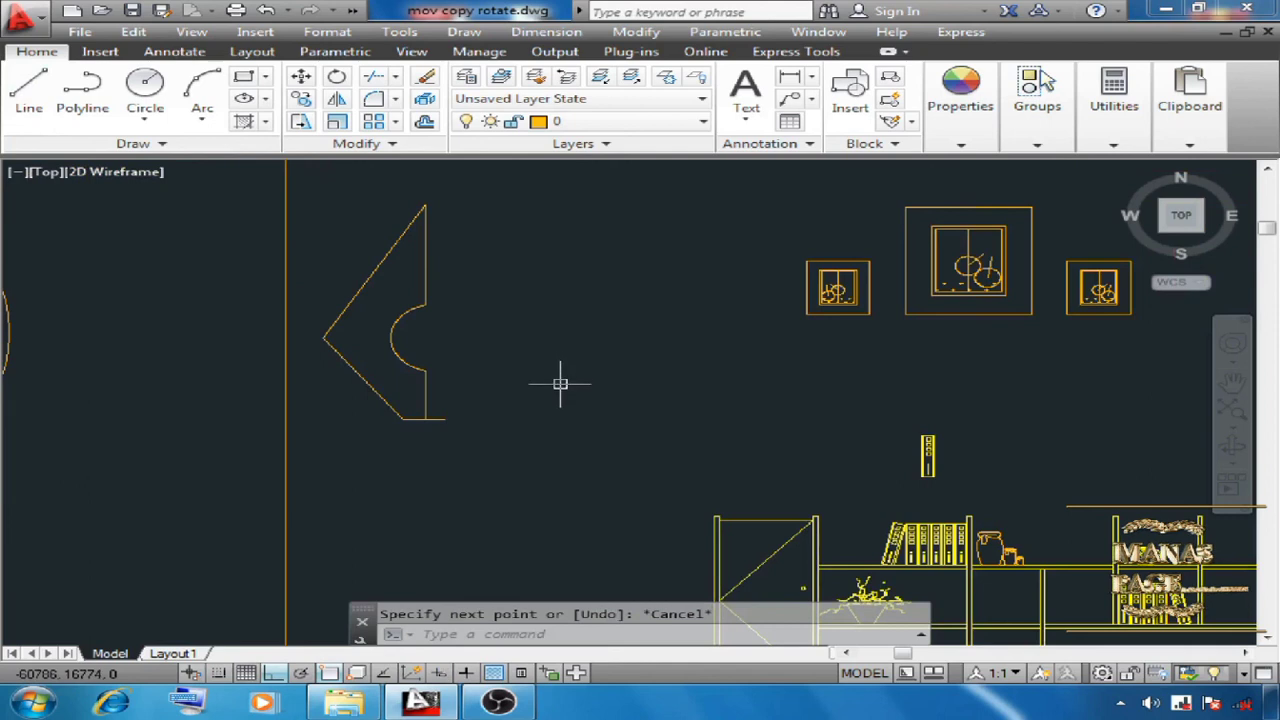
# - Mirror the half ornament about a vertical line through the midpoint of the 1-unit line, keeping the source objects
pyautogui.write('MI')
pyautogui.press('Return')
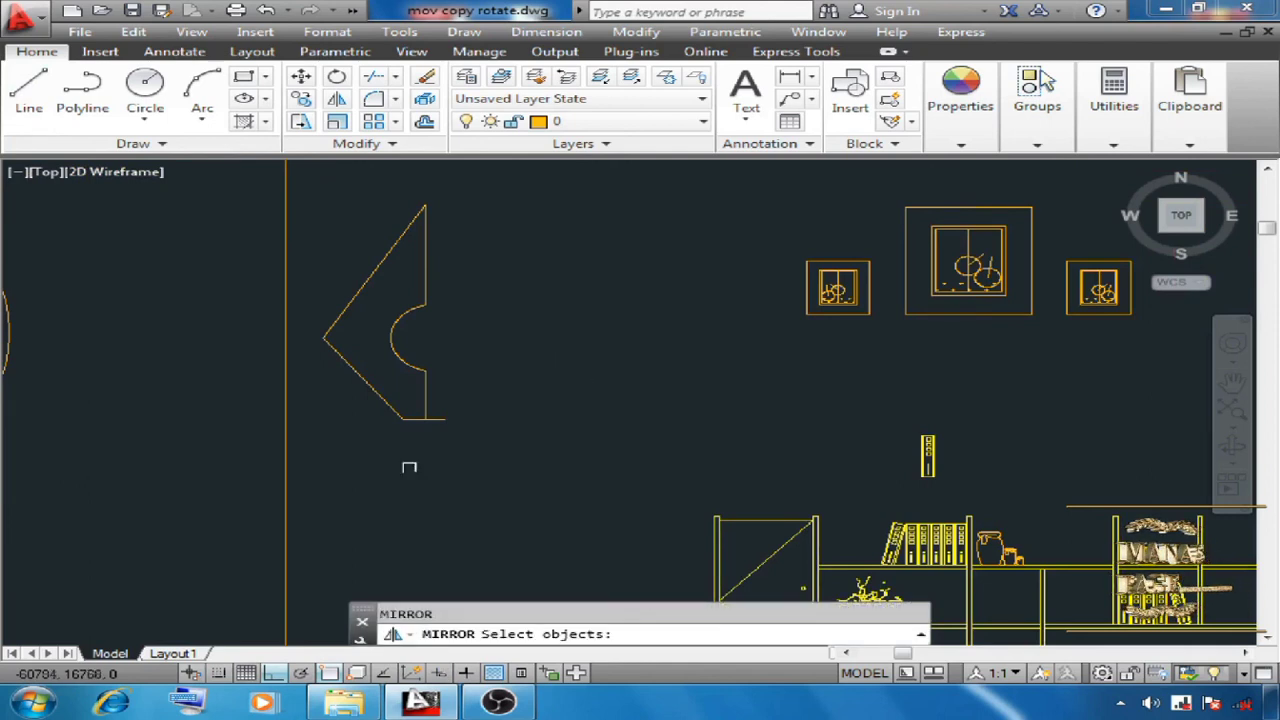
pyautogui.click(313, 190)
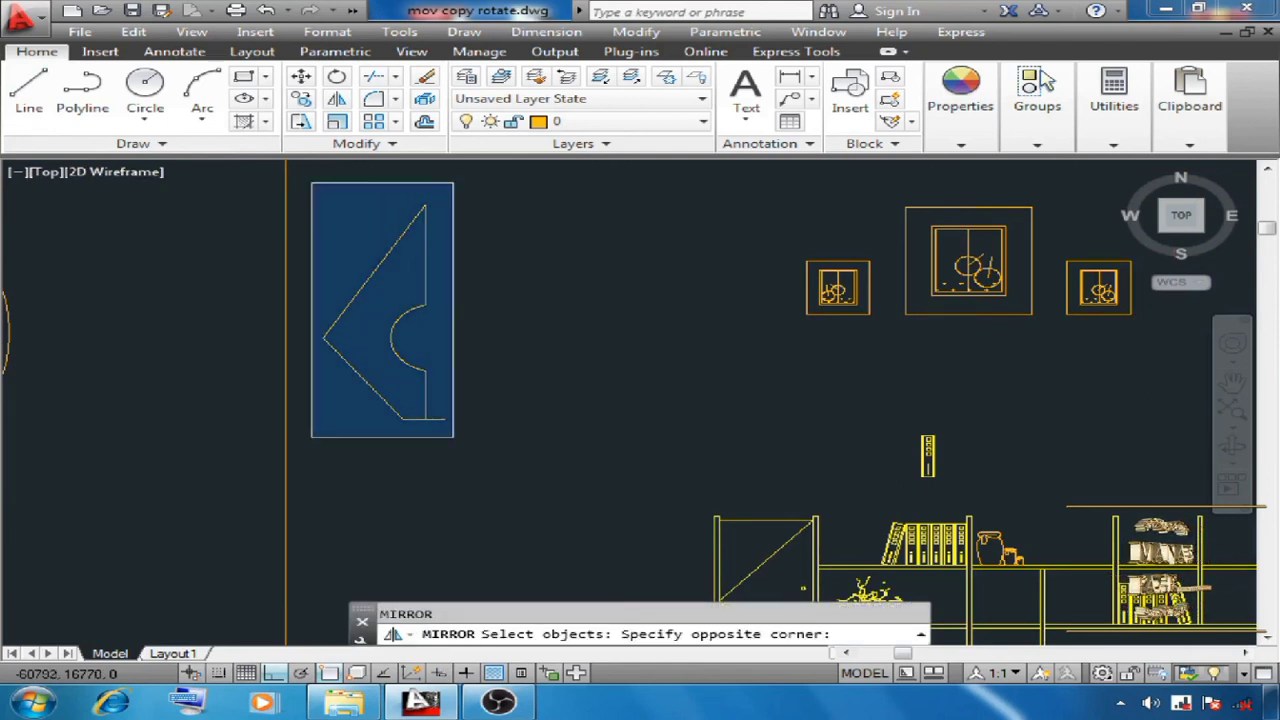
pyautogui.click(440, 451)
pyautogui.press('Return')
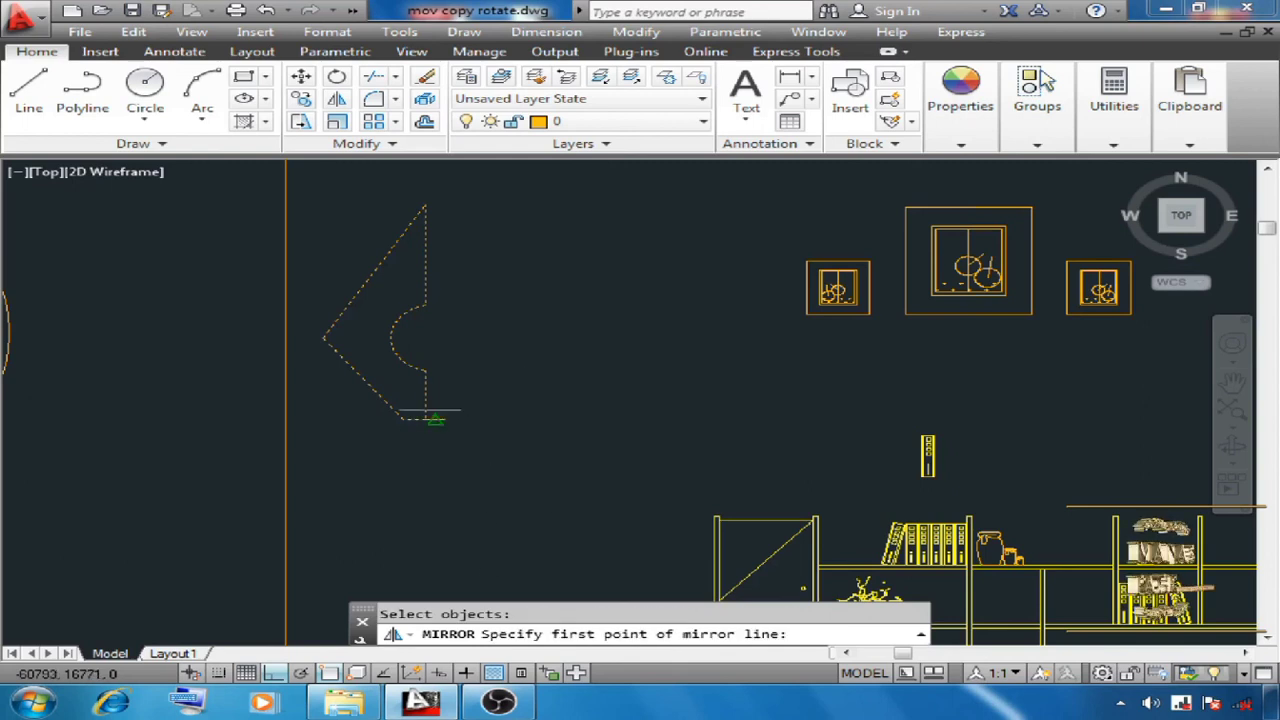
pyautogui.scroll(3, 433, 432)
pyautogui.click(440, 443)
pyautogui.scroll(-2, 440, 443)
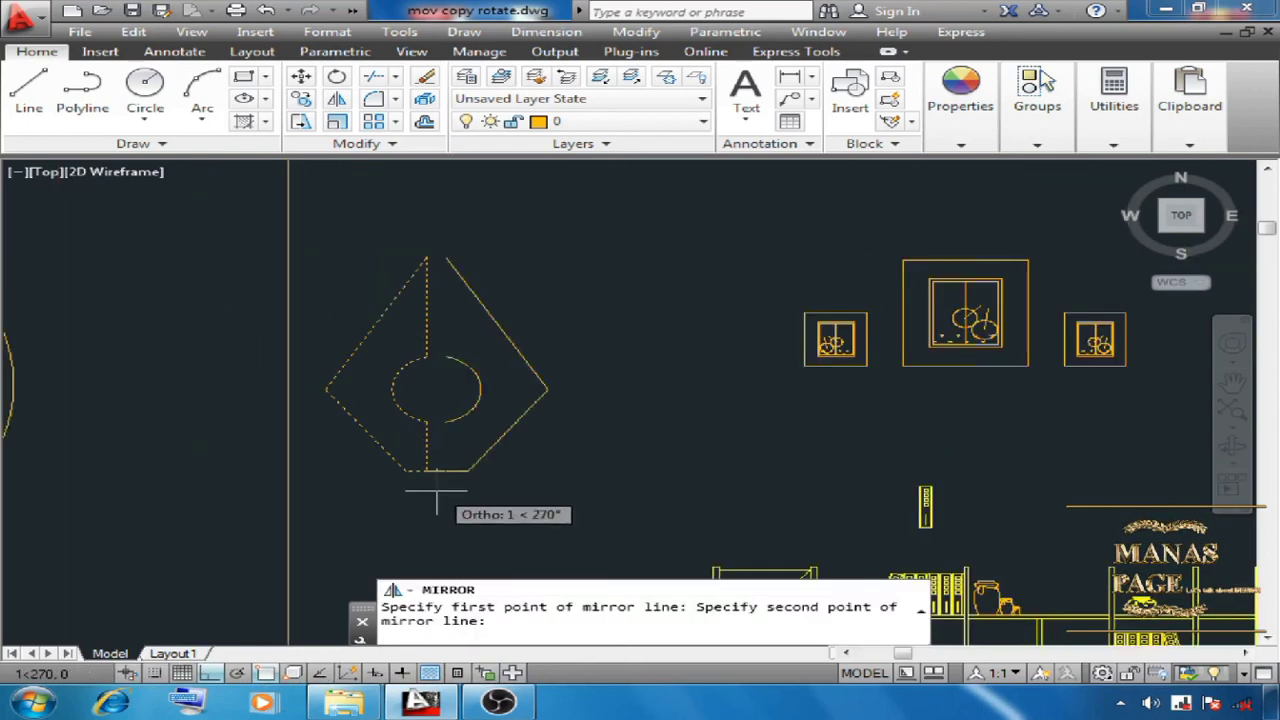
pyautogui.click(432, 204)
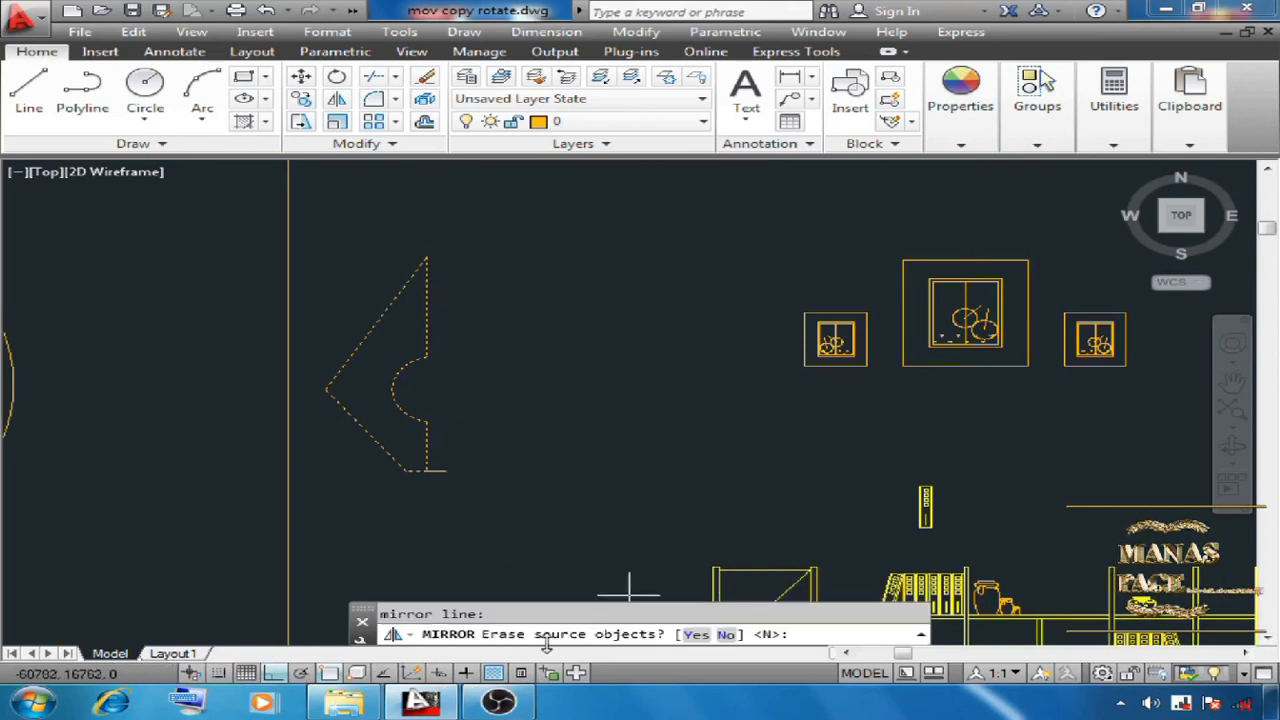
pyautogui.press('Return')
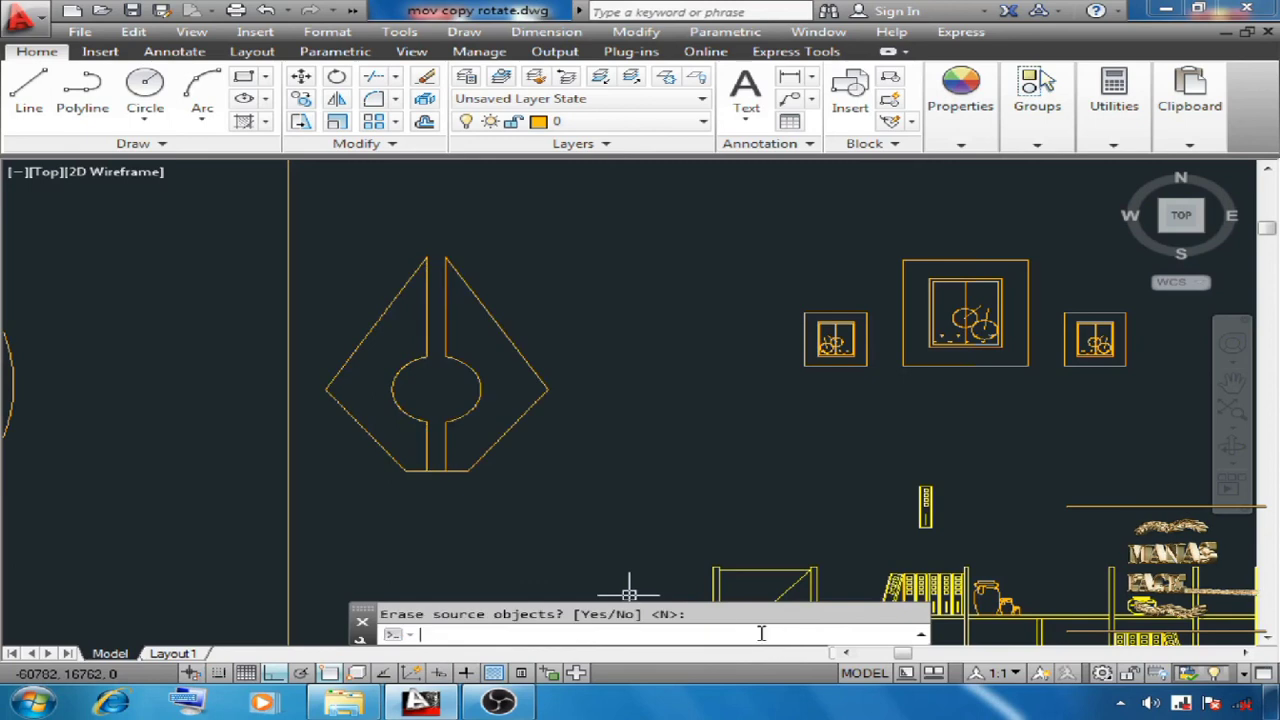
# - Offset the short line joining the ornament's two halves downward by .5
pyautogui.scroll(2, 705, 442)
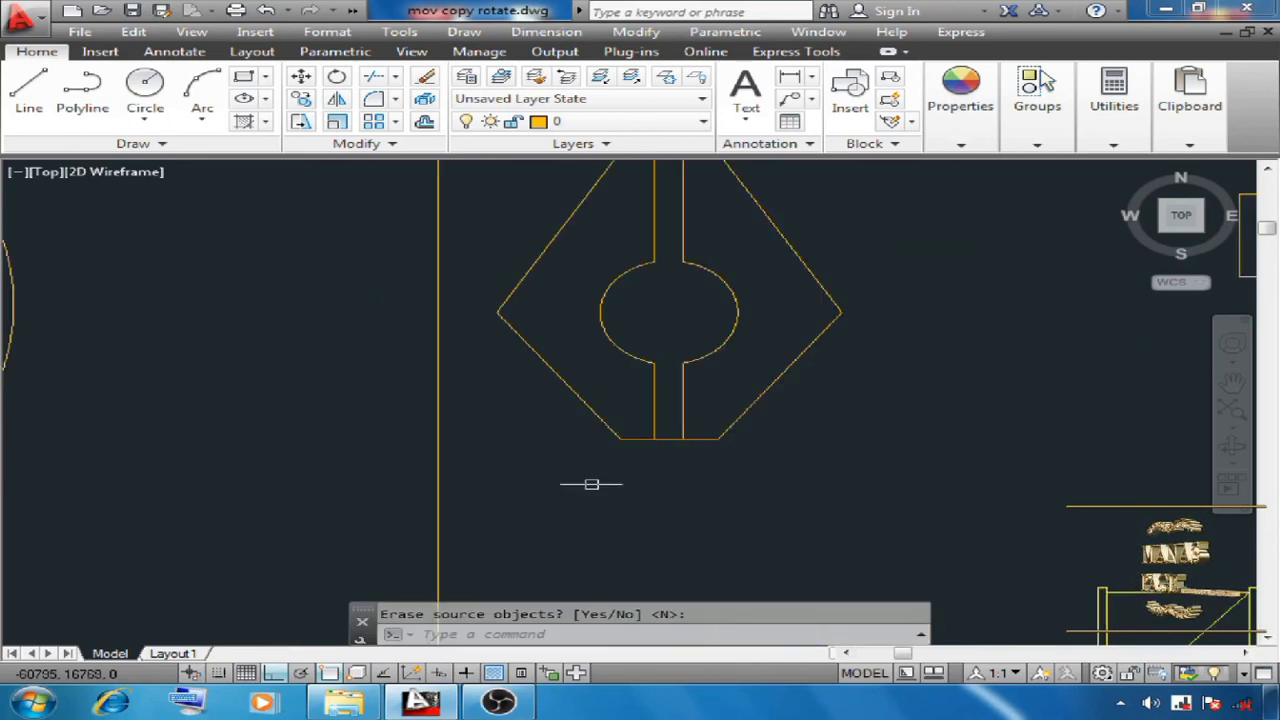
pyautogui.scroll(-5, 514, 434)
pyautogui.scroll(3, 684, 437)
pyautogui.scroll(-4, 600, 434)
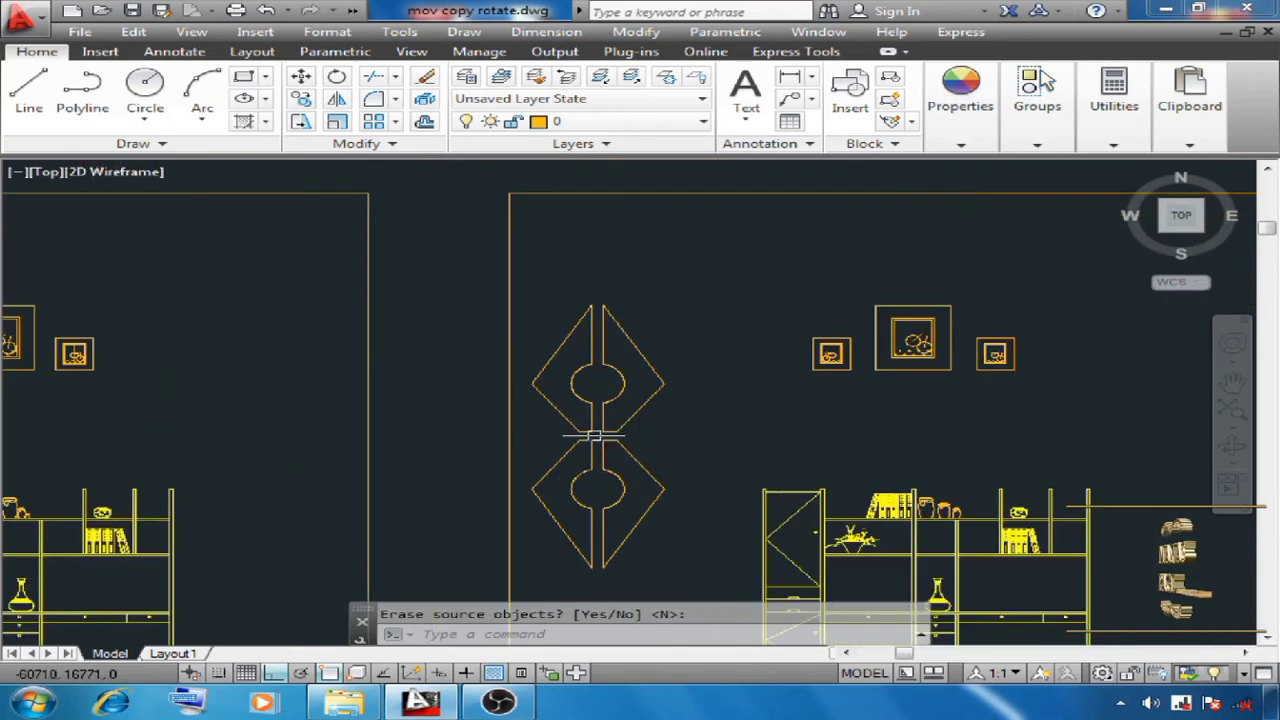
pyautogui.scroll(6, 445, 435)
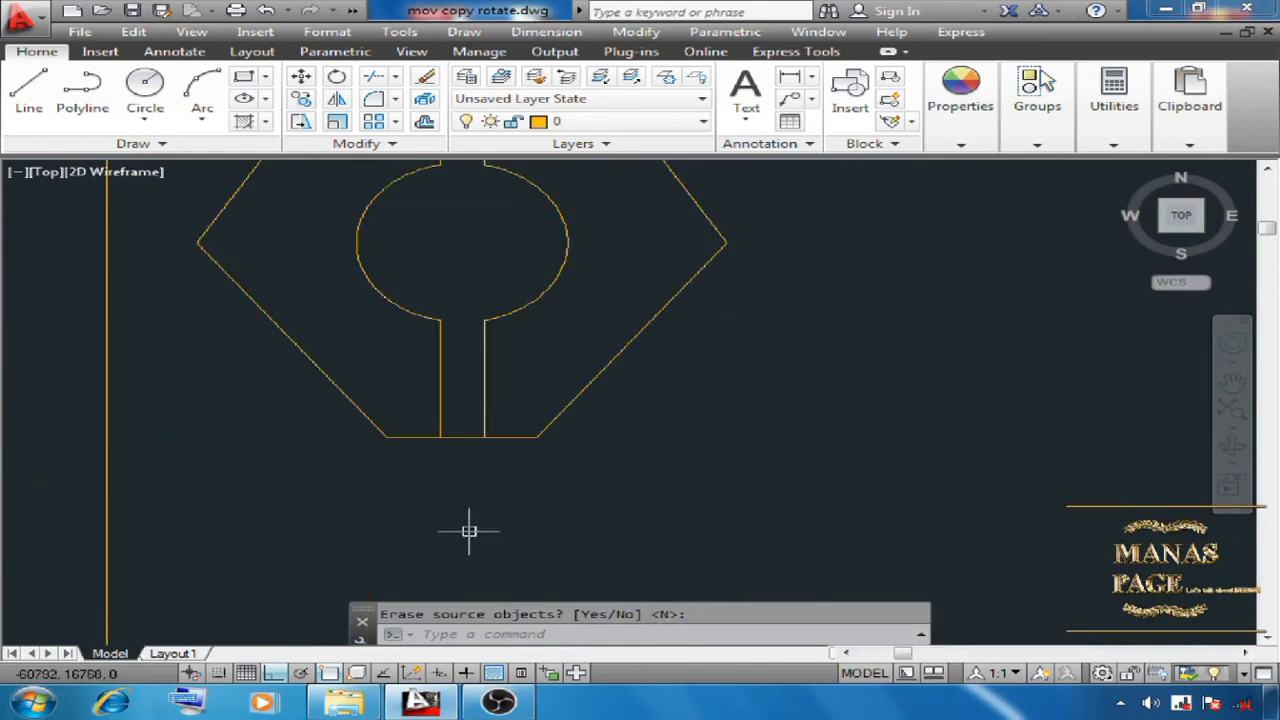
pyautogui.write('o')
pyautogui.press('Return')
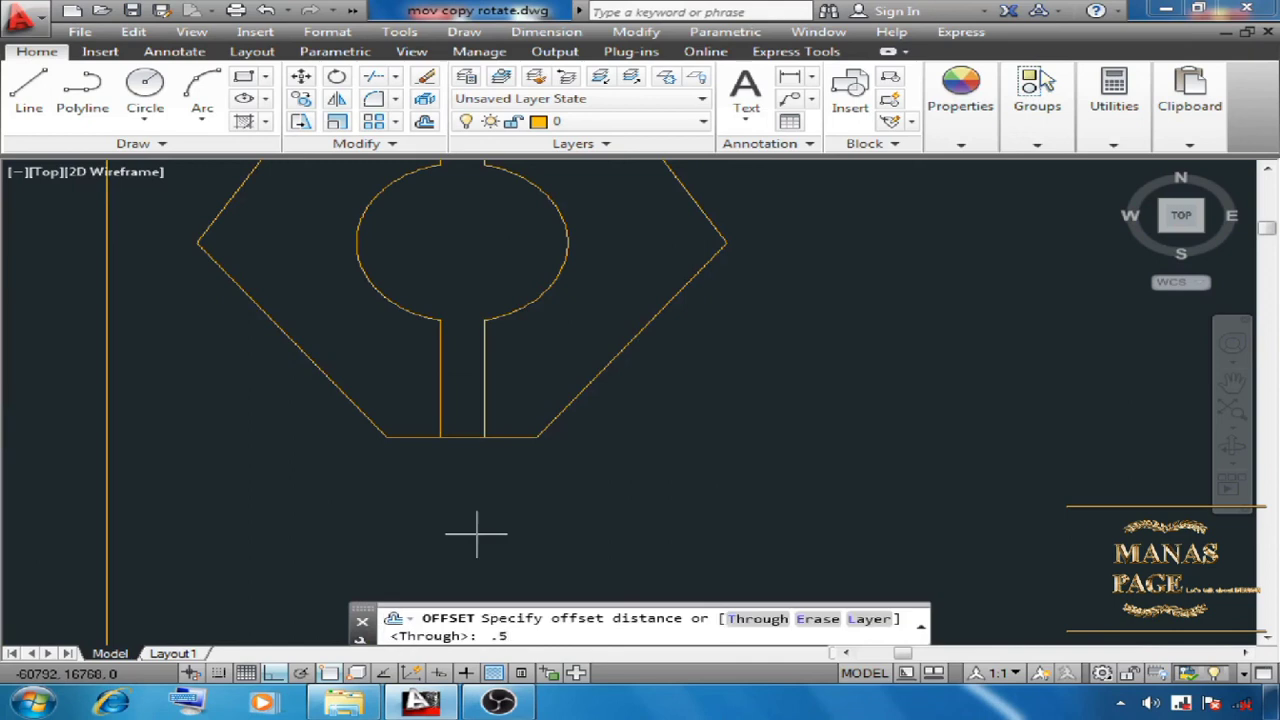
pyautogui.write('.5')
pyautogui.press('Return')
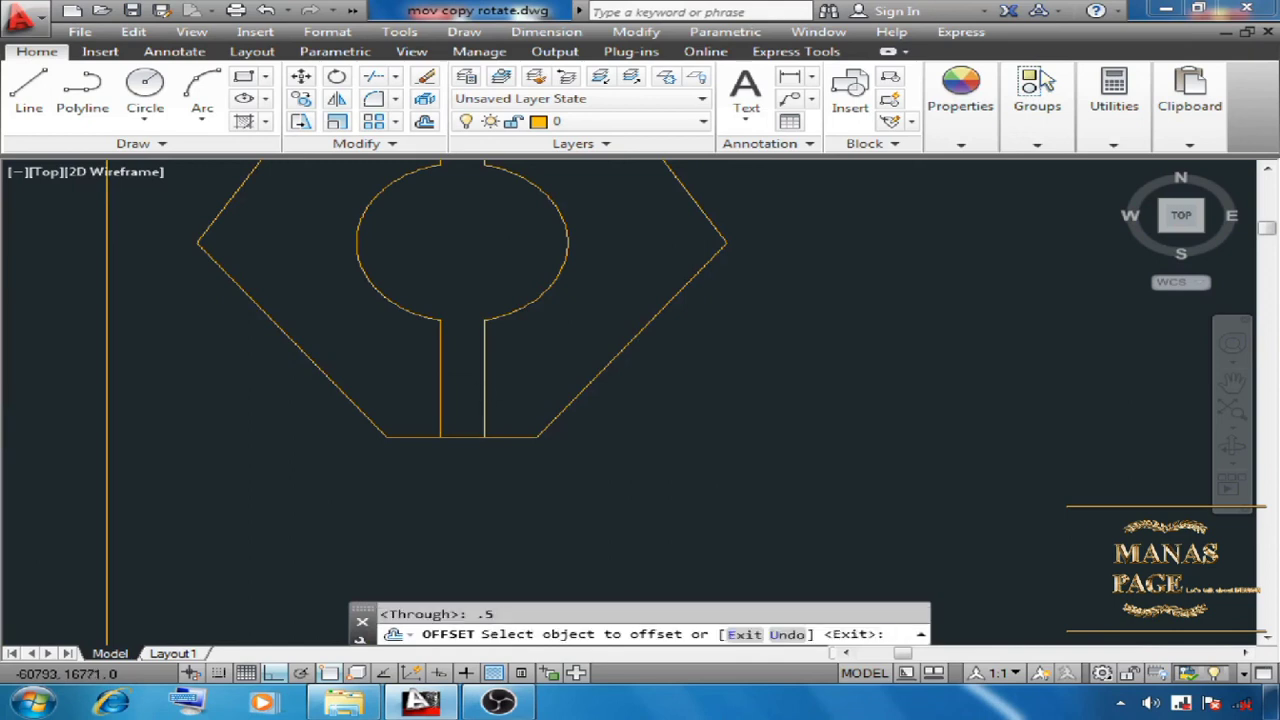
pyautogui.click(461, 436)
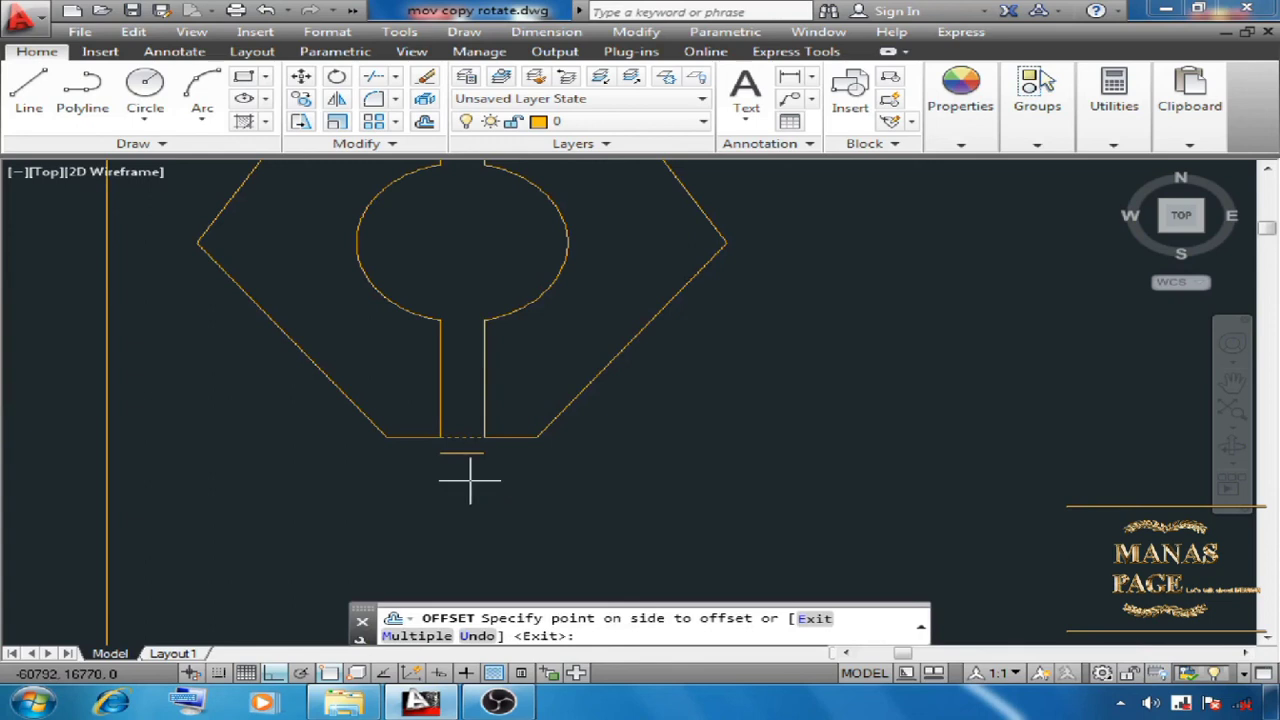
pyautogui.click(469, 481)
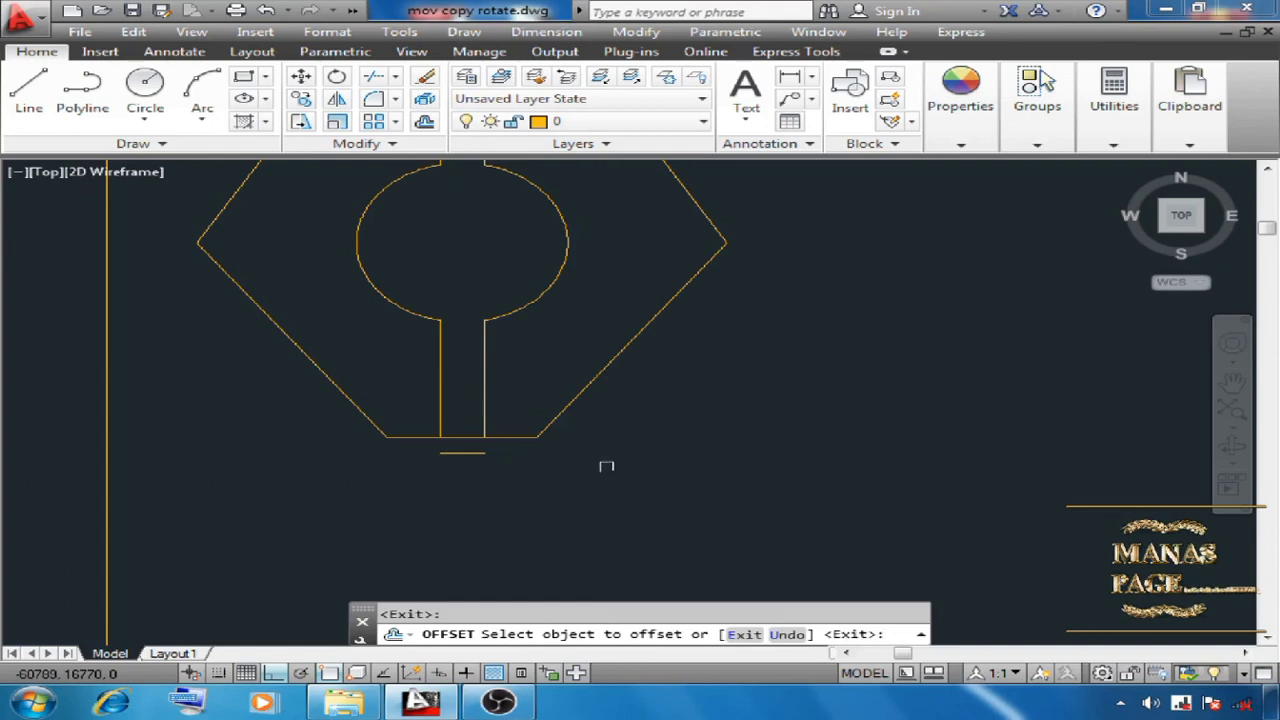
pyautogui.rightClick(705, 396)
pyautogui.click(716, 411)
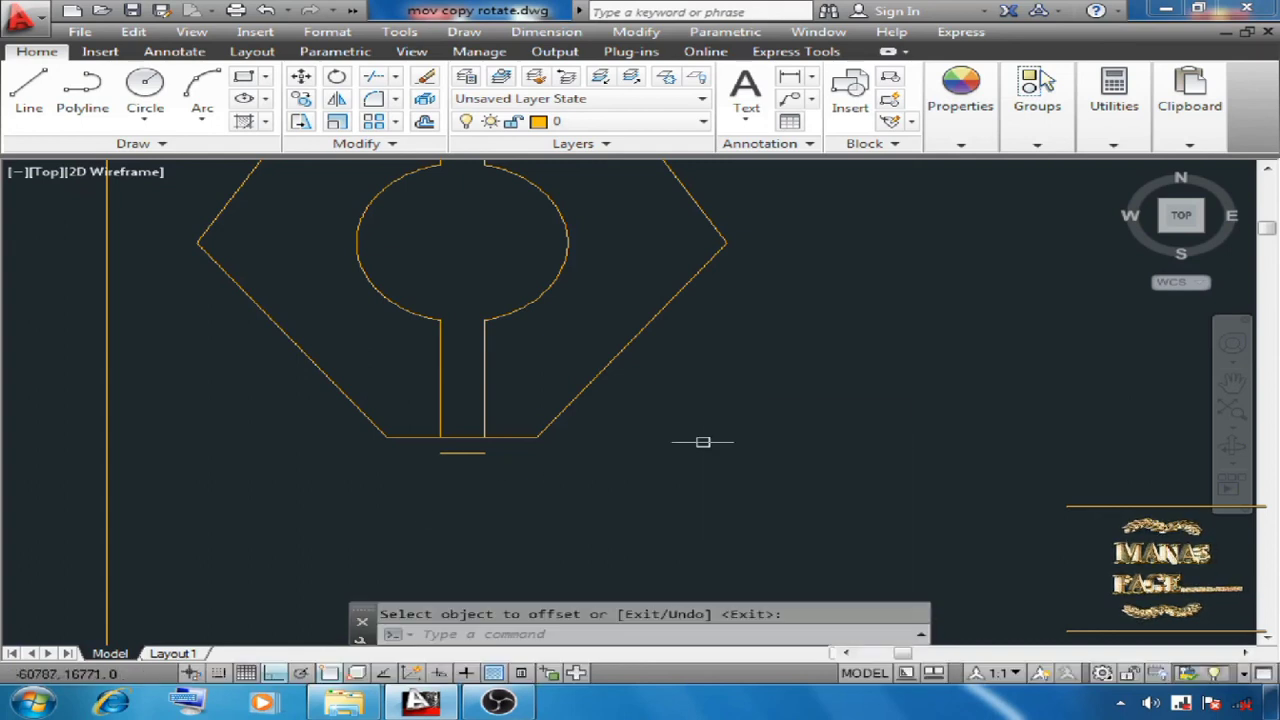
pyautogui.press('Escape')
# - Mirror the whole ornament downward about the short offset line below it, keeping the source objects
pyautogui.scroll(-2, 531, 514)
pyautogui.write('M')
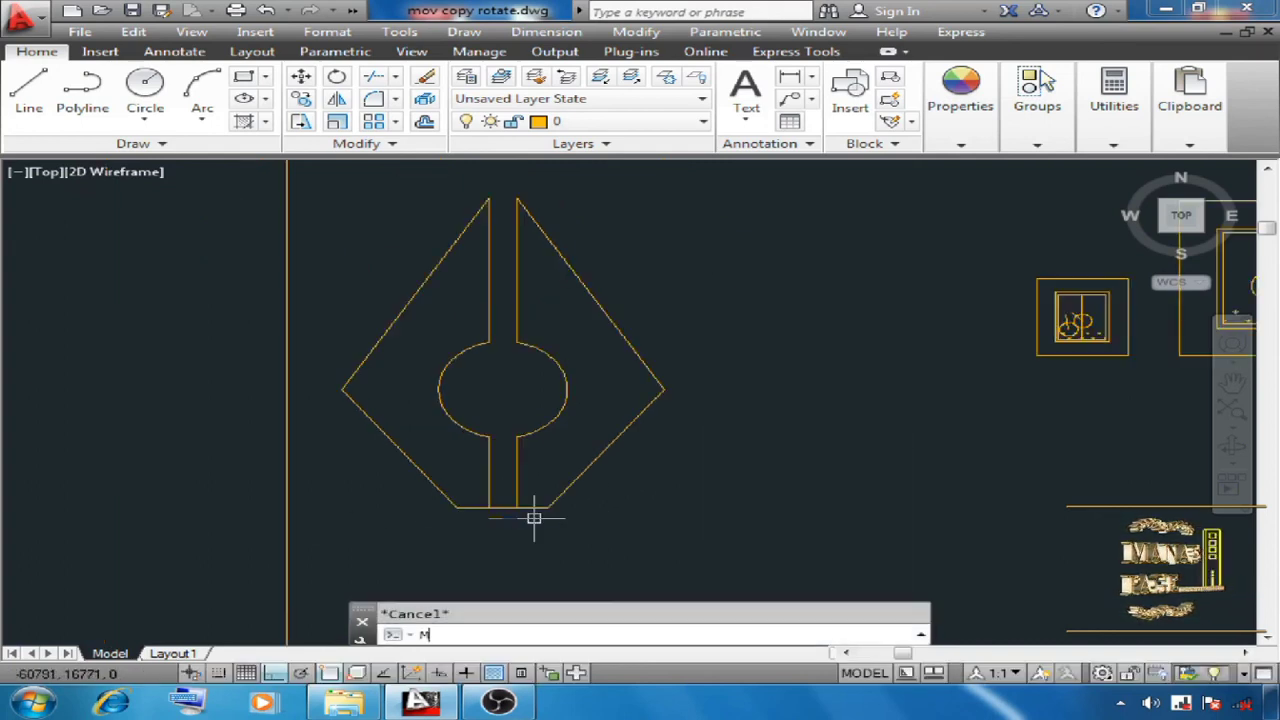
pyautogui.write('I')
pyautogui.press('Return')
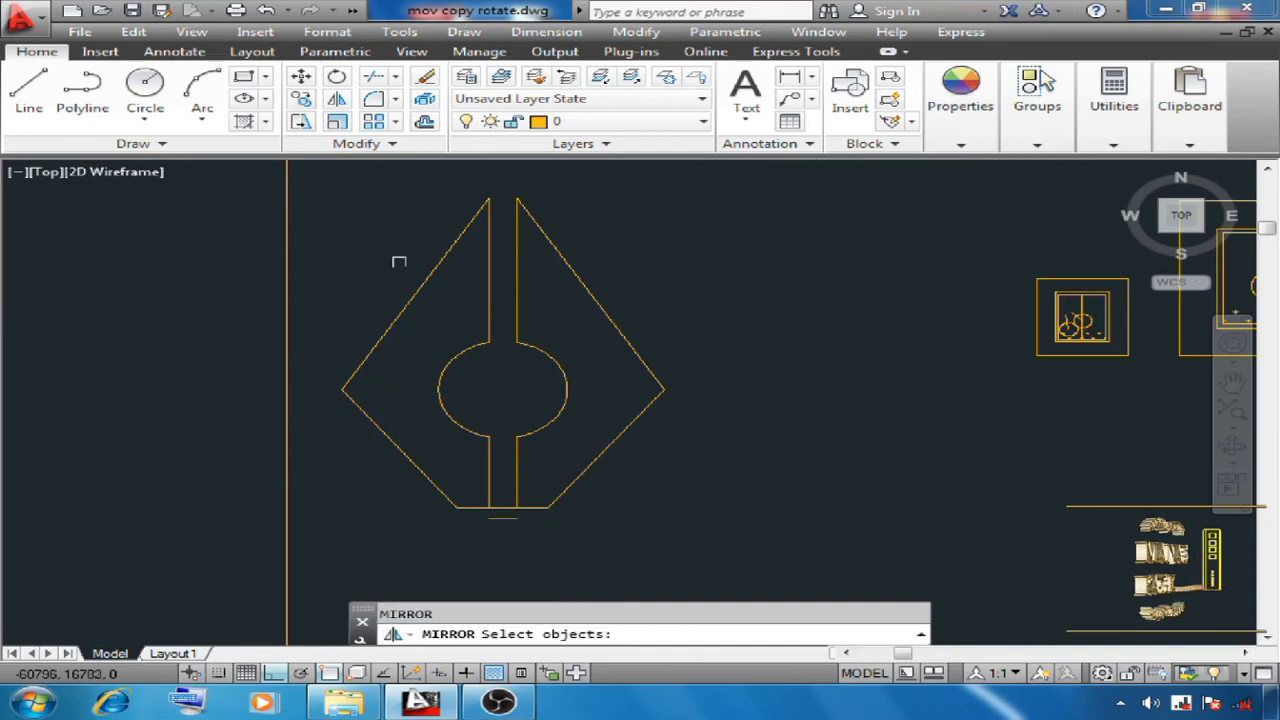
pyautogui.click(325, 197)
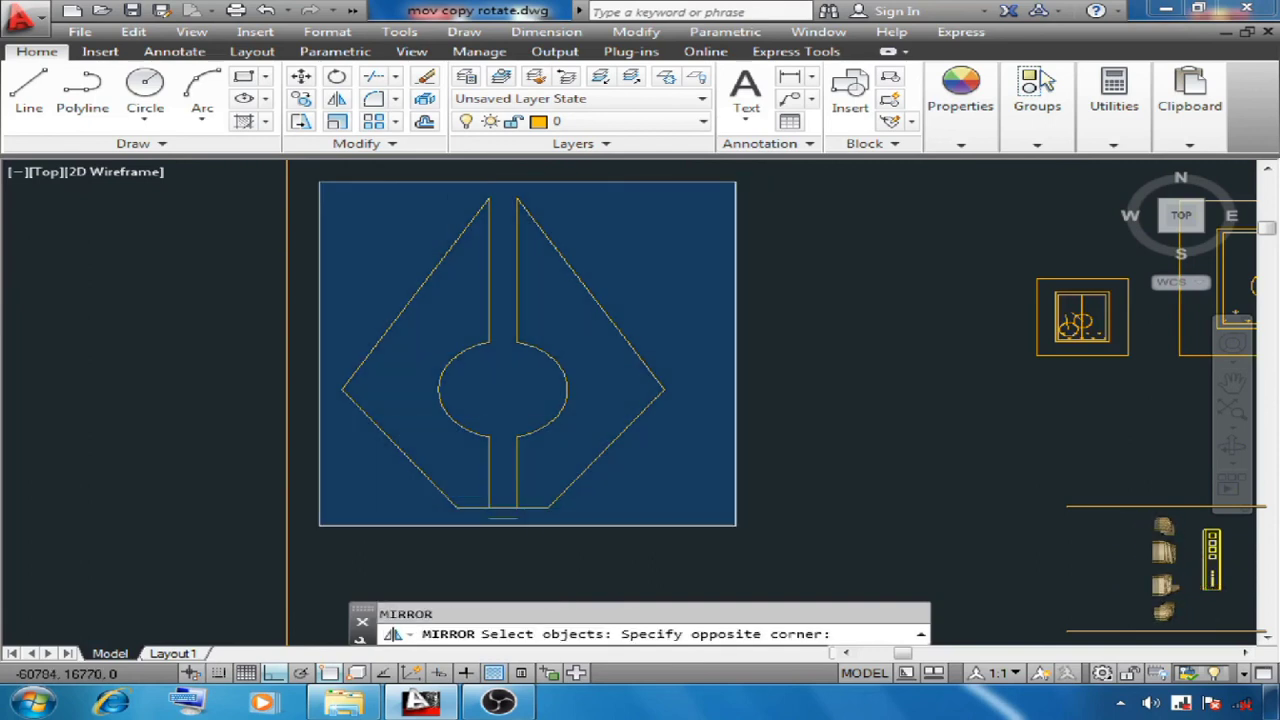
pyautogui.click(735, 524)
pyautogui.press('Return')
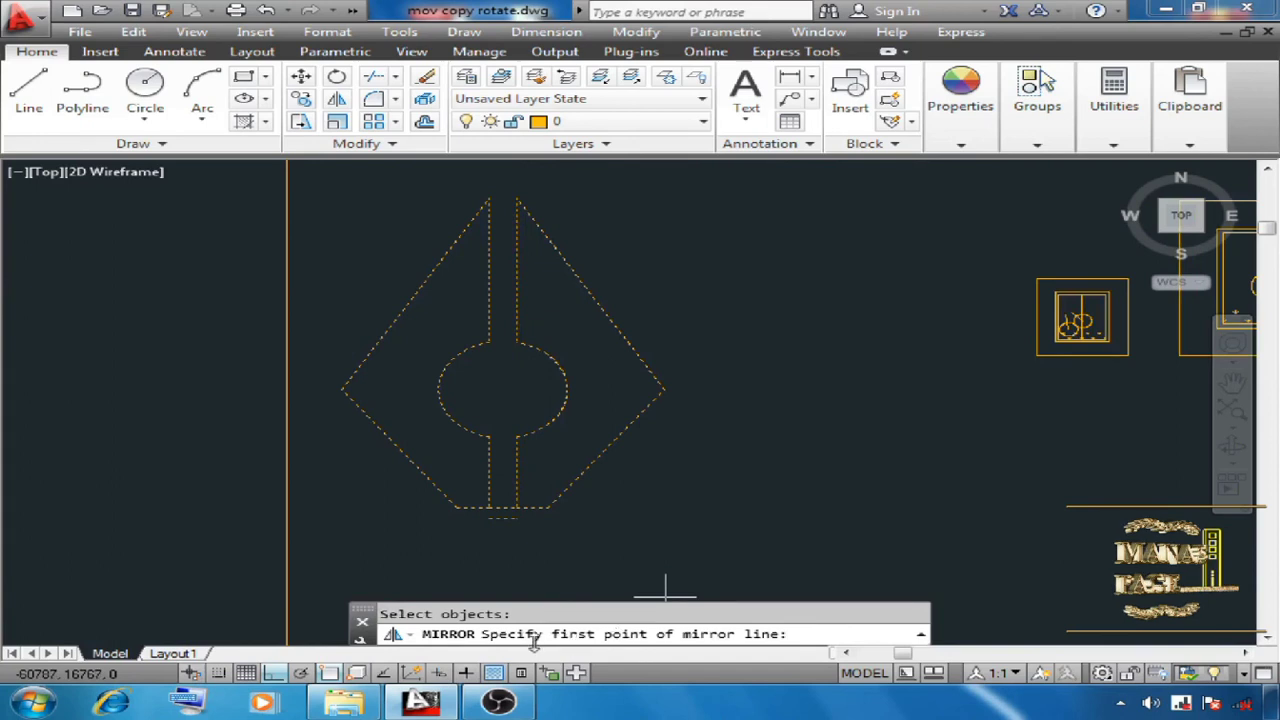
pyautogui.click(478, 517)
pyautogui.scroll(10, 550, 517)
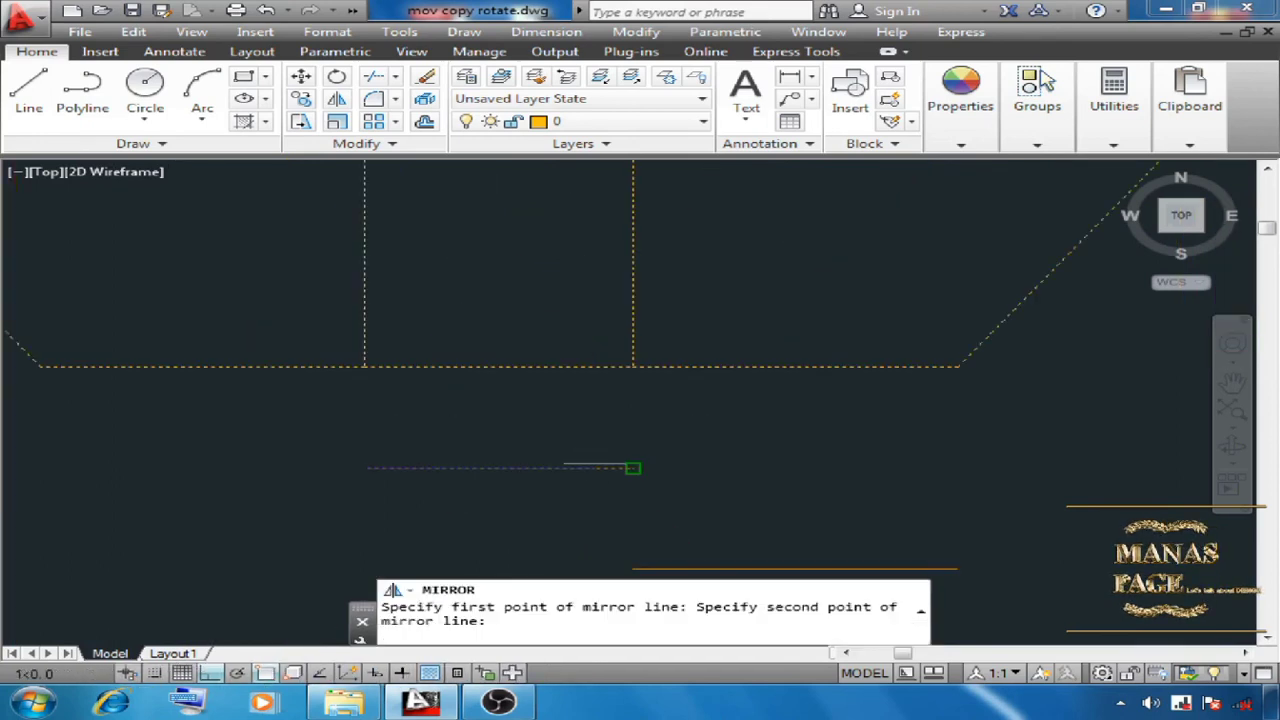
pyautogui.click(625, 466)
pyautogui.scroll(-6, 609, 343)
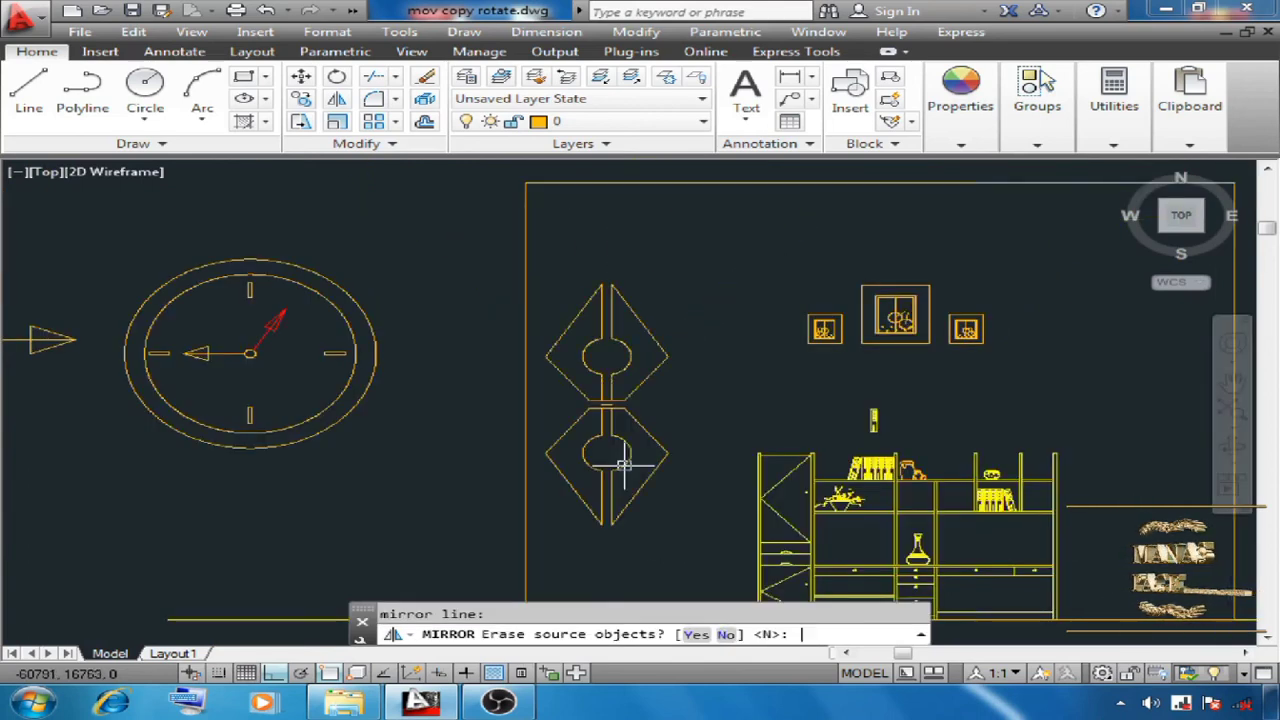
pyautogui.press('Return')
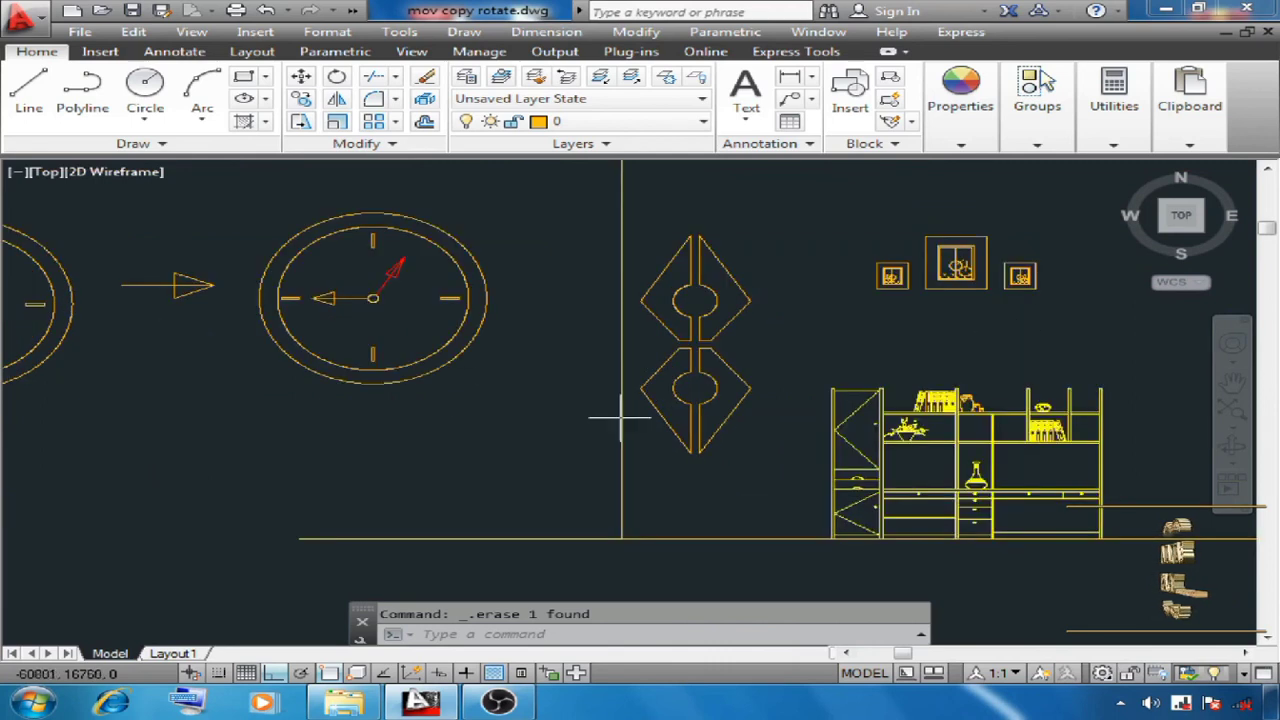
pyautogui.scroll(-1, 768, 402)
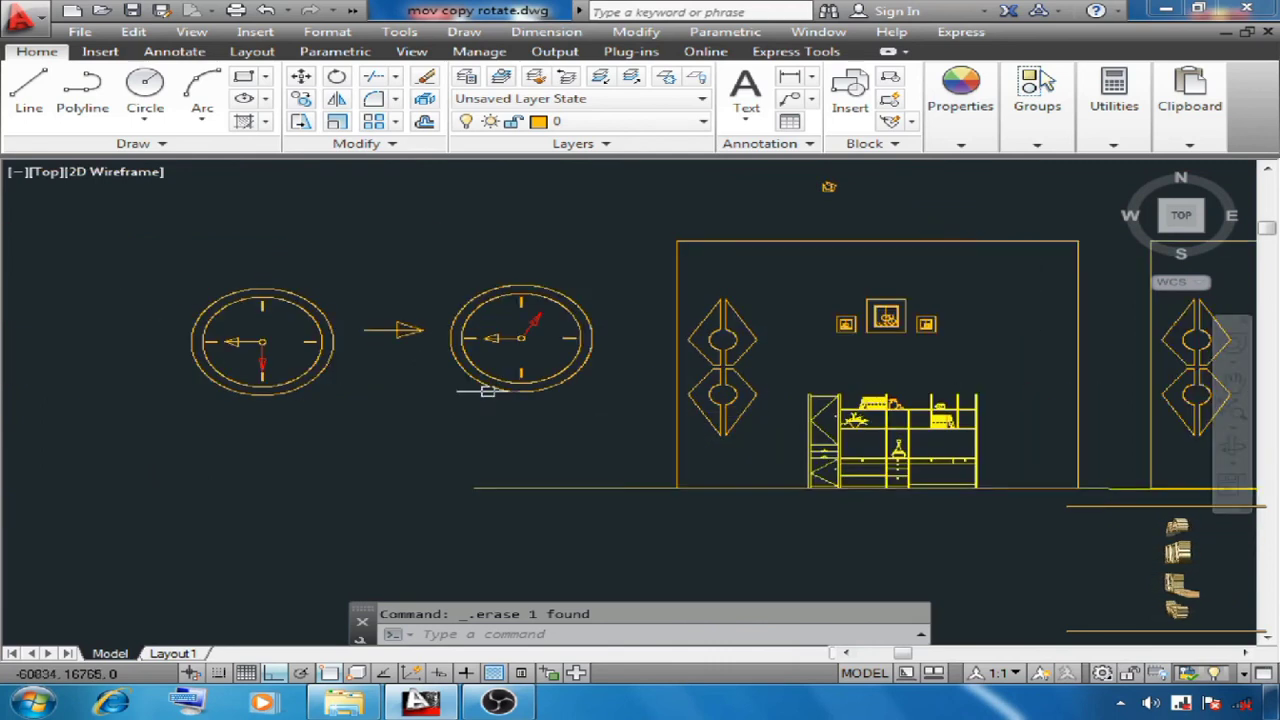
pyautogui.scroll(1, 400, 378)
pyautogui.scroll(1, 258, 347)
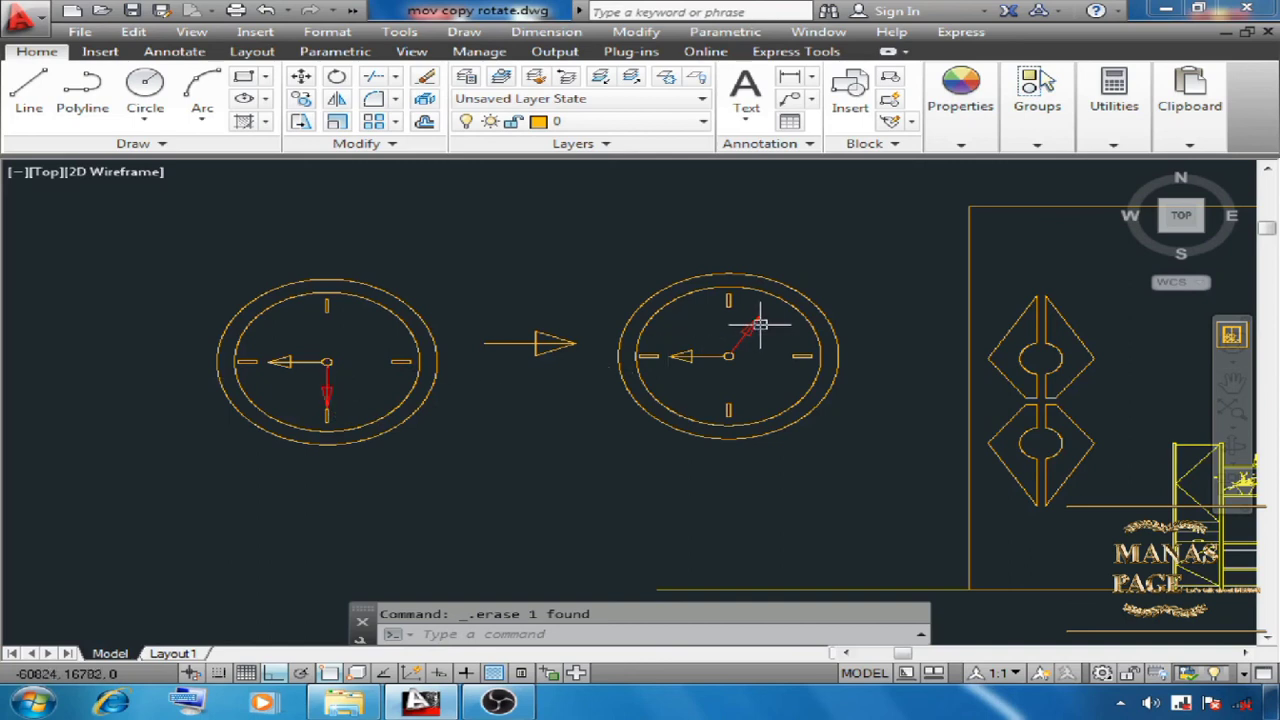
pyautogui.scroll(2, 345, 405)
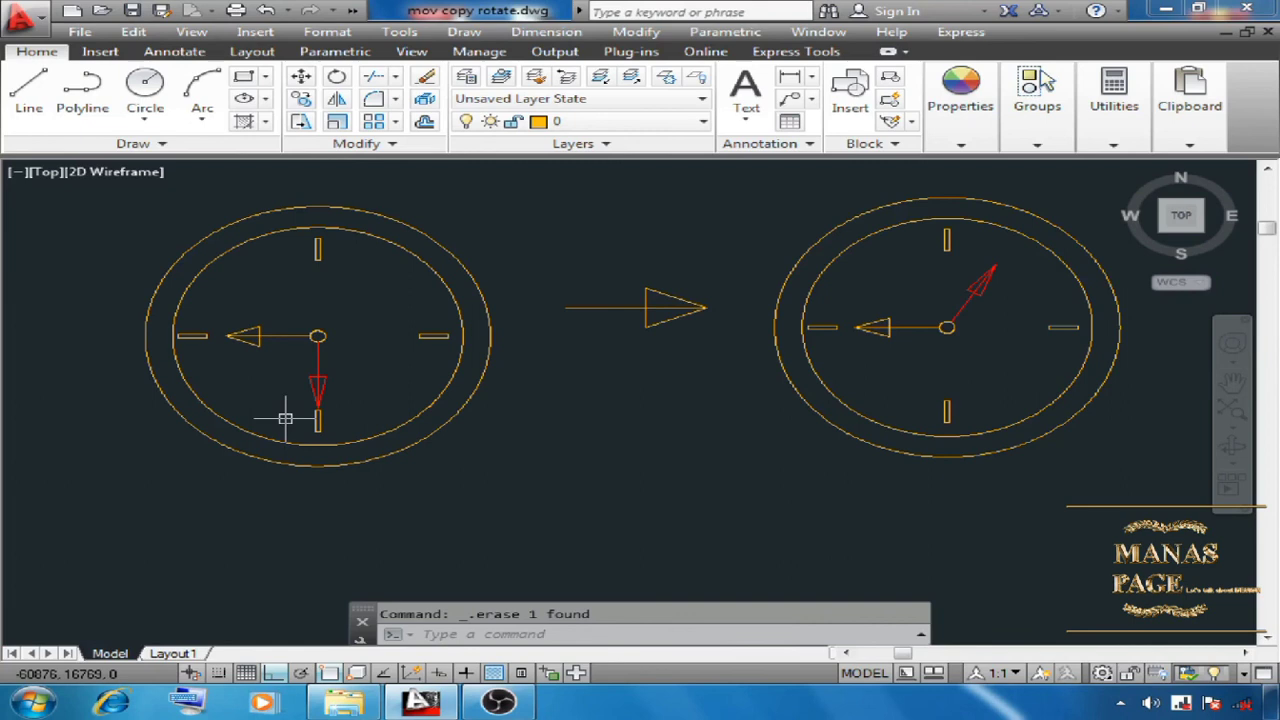